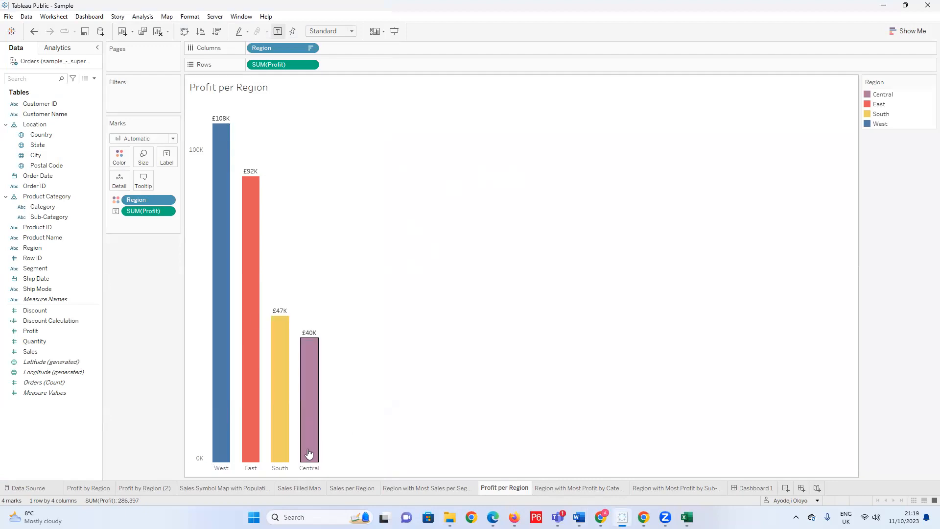
# Open the Region with Most Profit by Sub-Category sheet, collapse the Category hierarchy on Rows and expand it again.
pyautogui.click(505, 2)
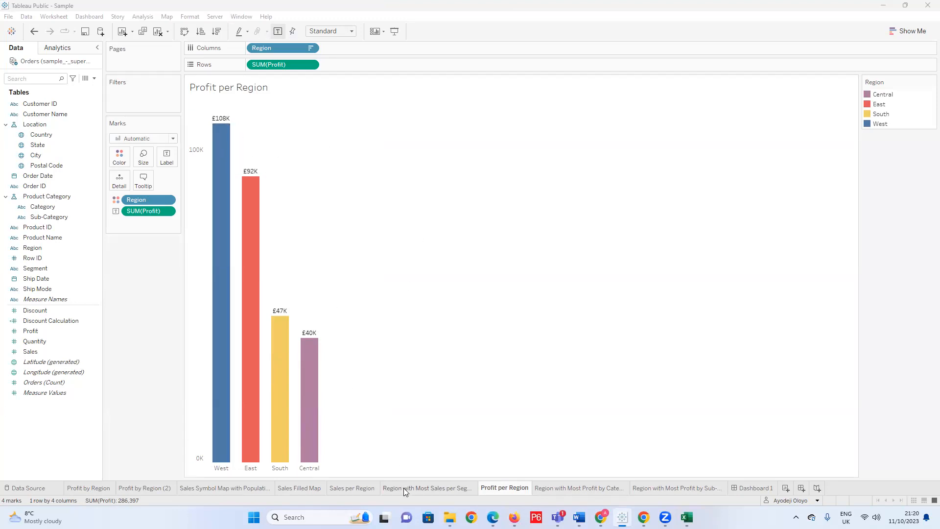
pyautogui.click(648, 488)
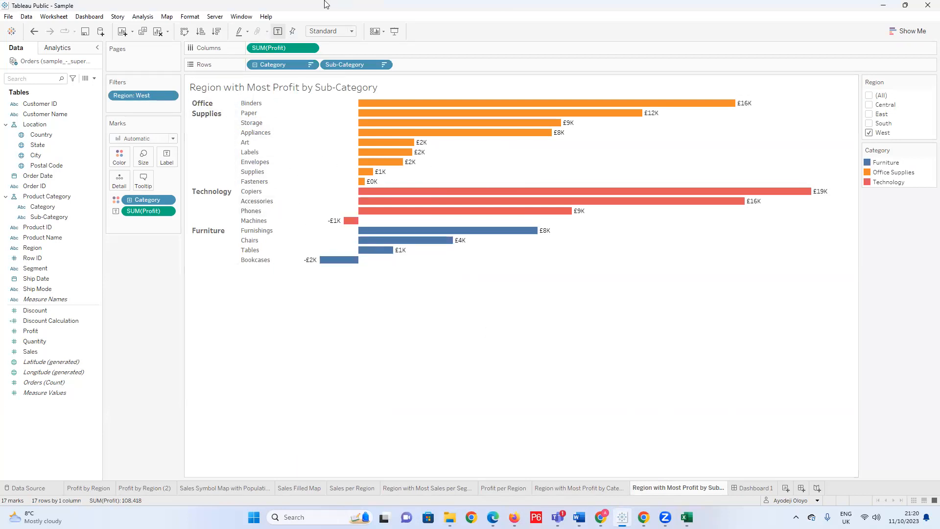
pyautogui.click(255, 64)
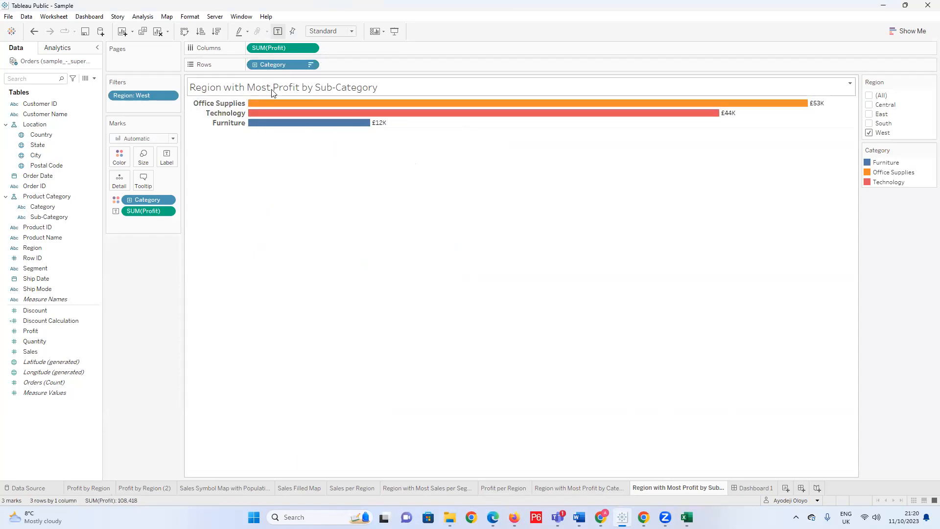
pyautogui.click(254, 65)
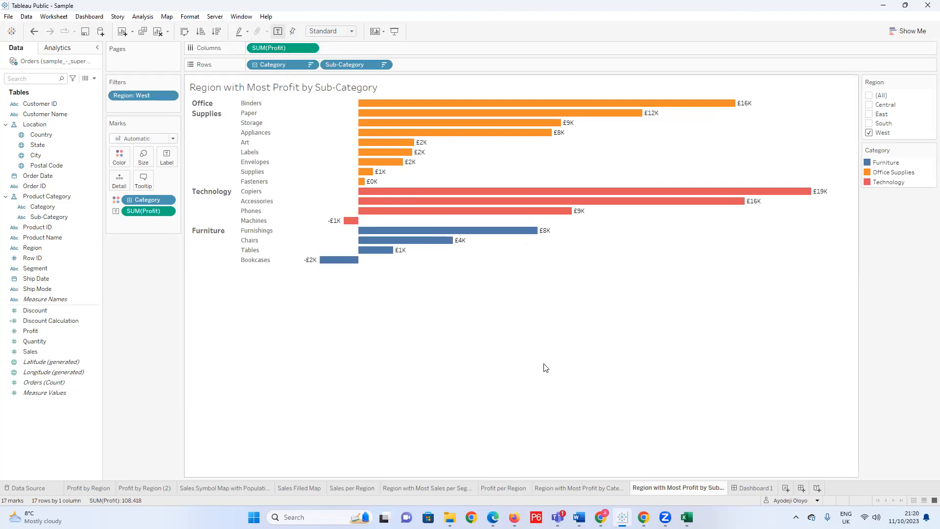
# Compare the category, sub-category and Profit per Region sheets, examining the Central region's bar in the regional profit chart.
pyautogui.click(558, 487)
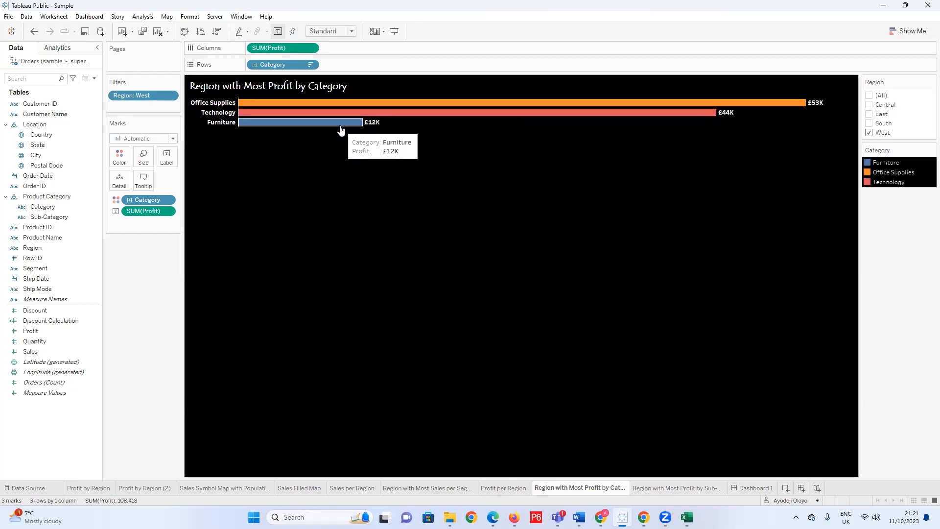
pyautogui.click(673, 487)
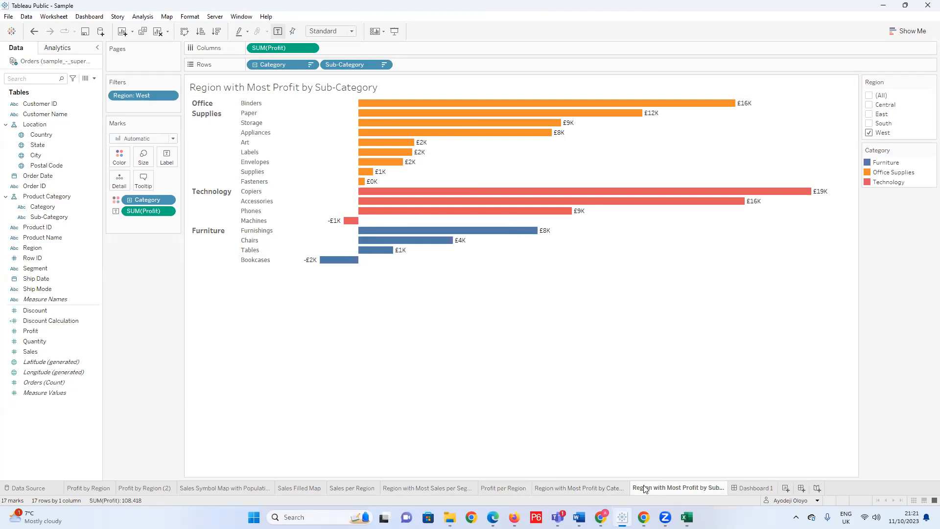
pyautogui.click(594, 486)
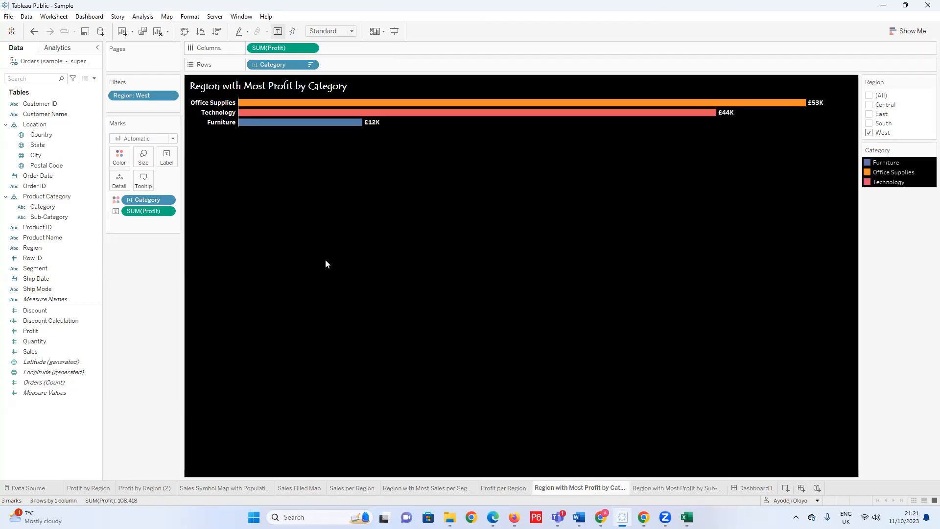
pyautogui.moveTo(235, 126)
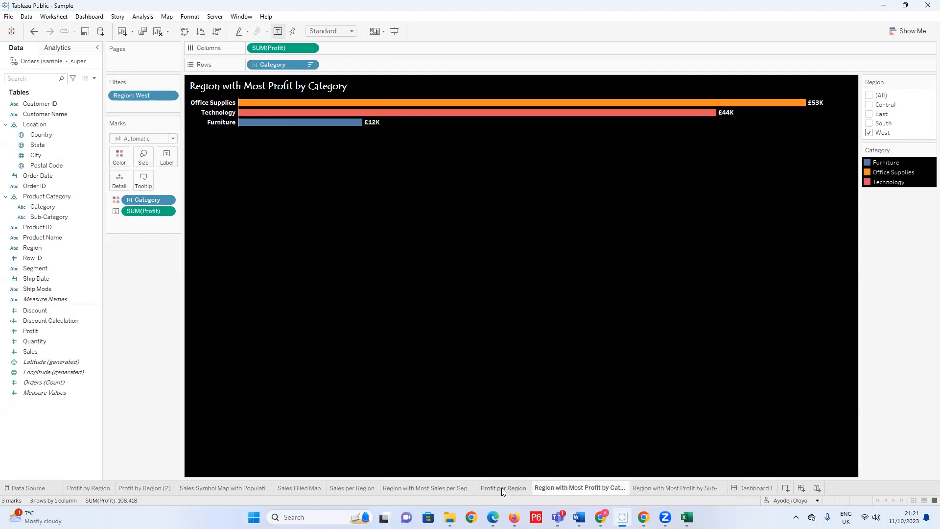
pyautogui.moveTo(502, 487)
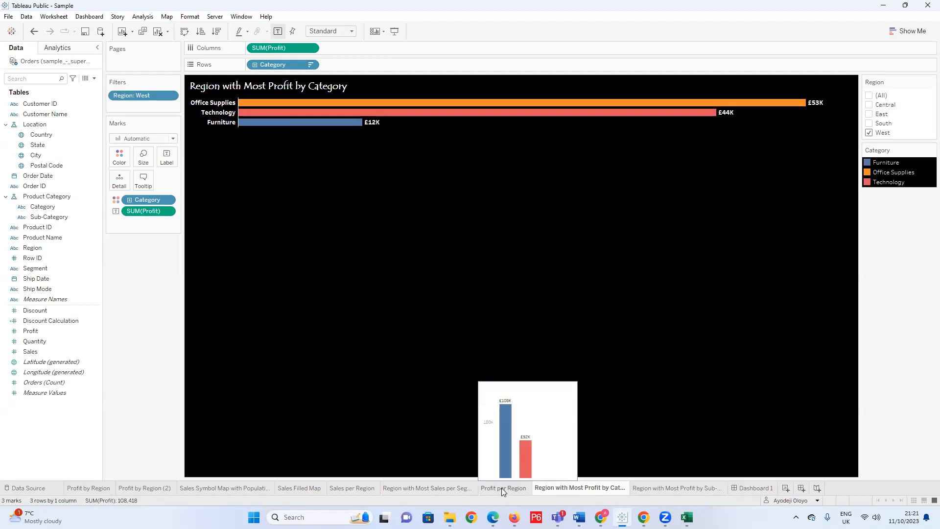
pyautogui.click(502, 488)
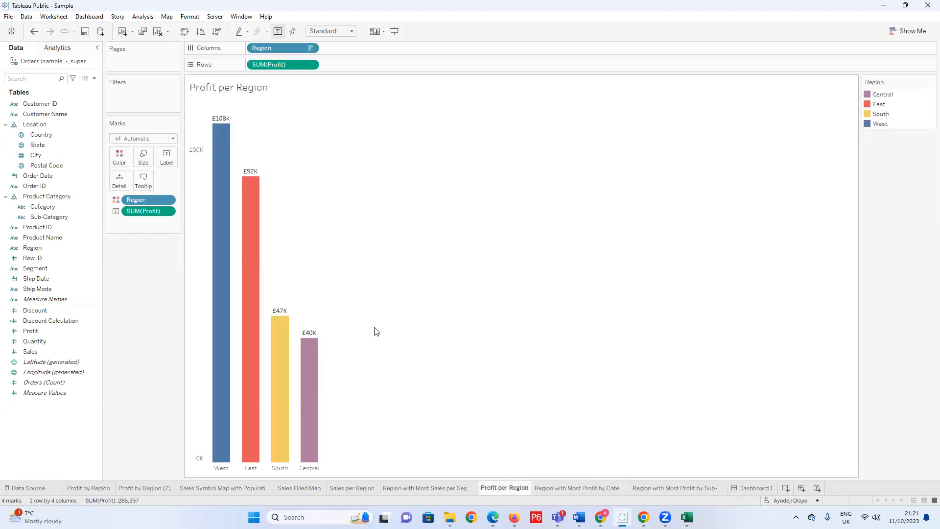
pyautogui.click(564, 487)
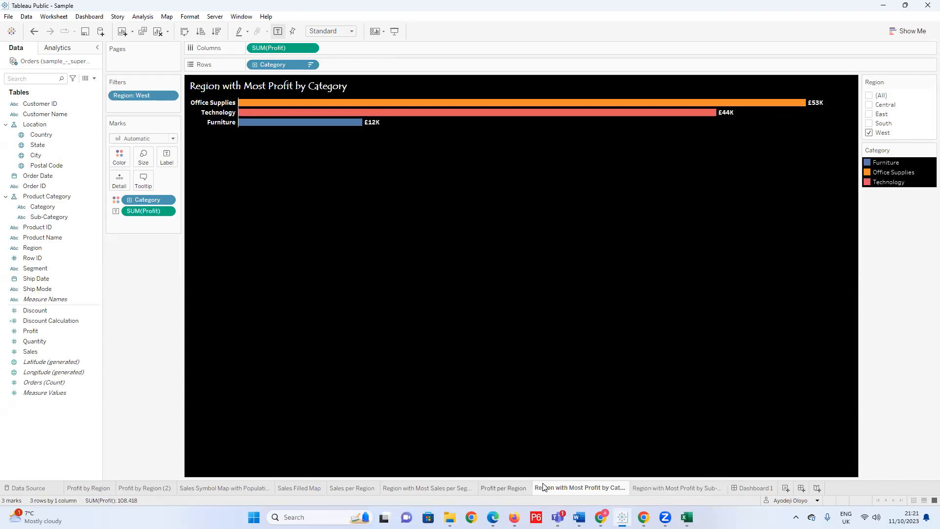
pyautogui.click(501, 488)
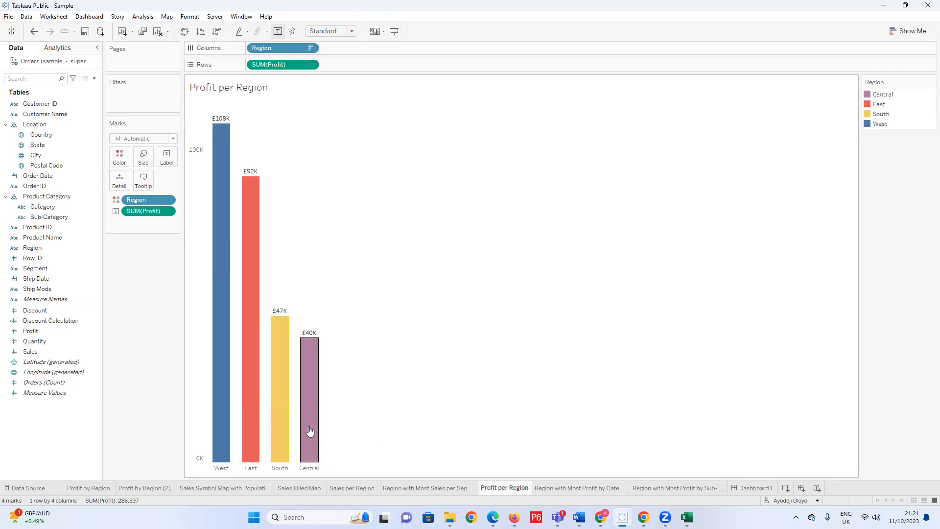
pyautogui.moveTo(315, 435)
pyautogui.moveTo(314, 350)
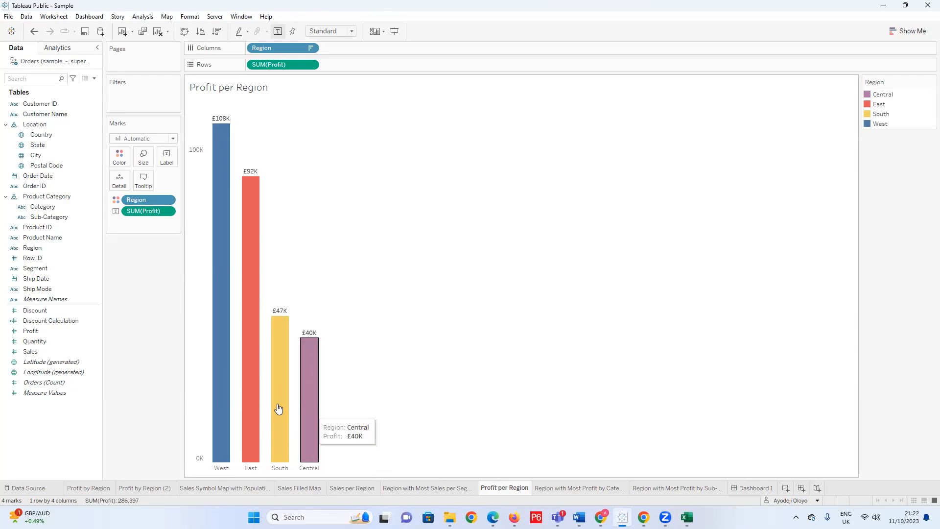
# On the Region with Most Profit by Category sheet, filter the chart to the Central region only.
pyautogui.click(560, 487)
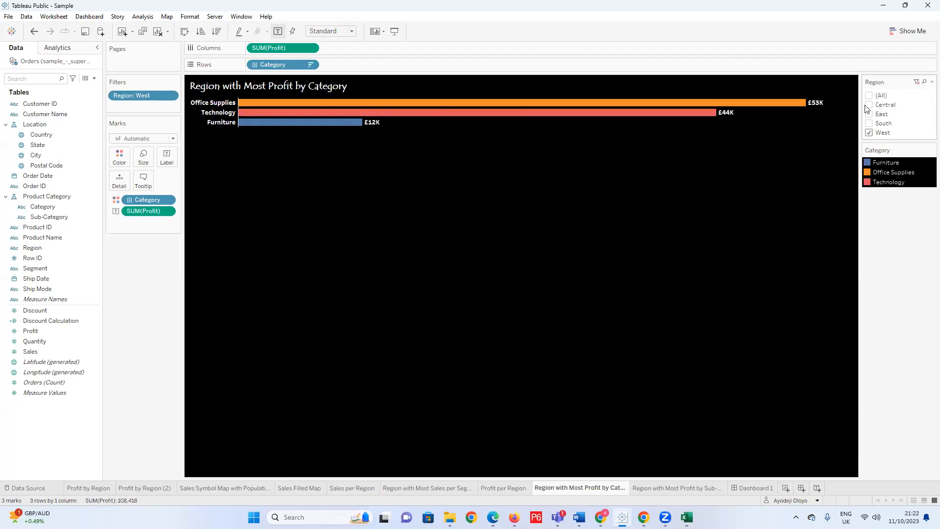
pyautogui.click(868, 133)
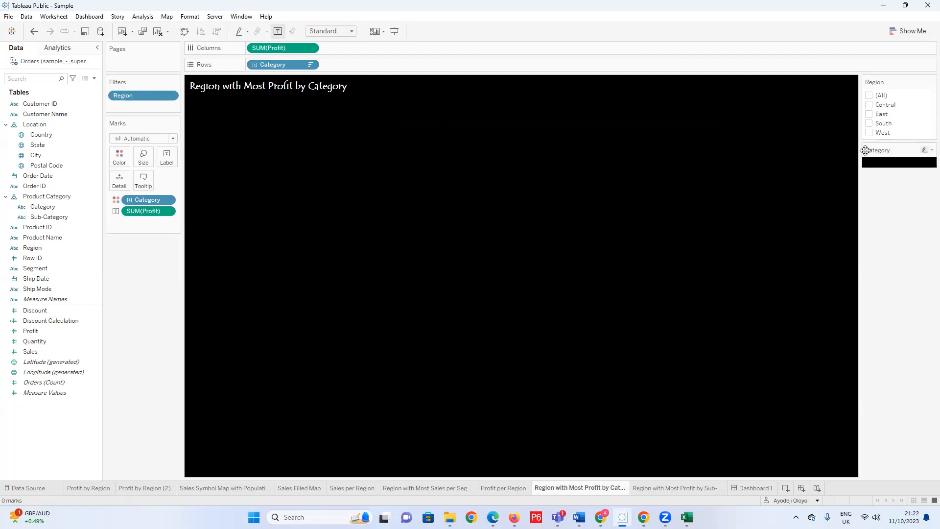
pyautogui.click(869, 106)
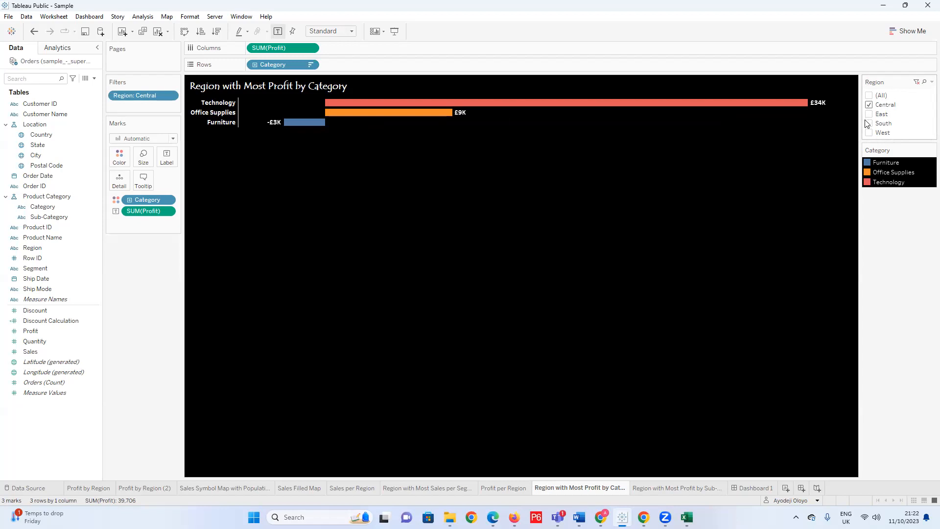
# Examine the profit of the West and East regions on the Profit per Region sheet.
pyautogui.click(500, 486)
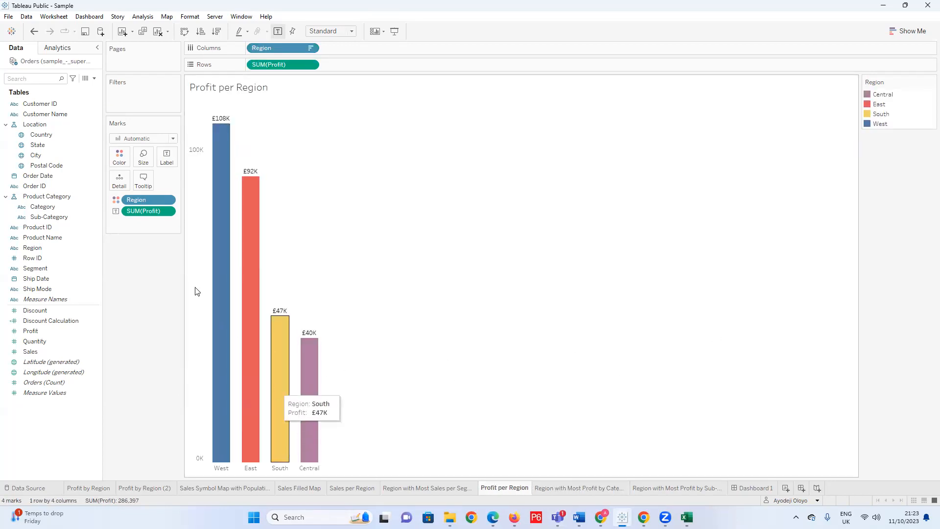
pyautogui.moveTo(213, 219)
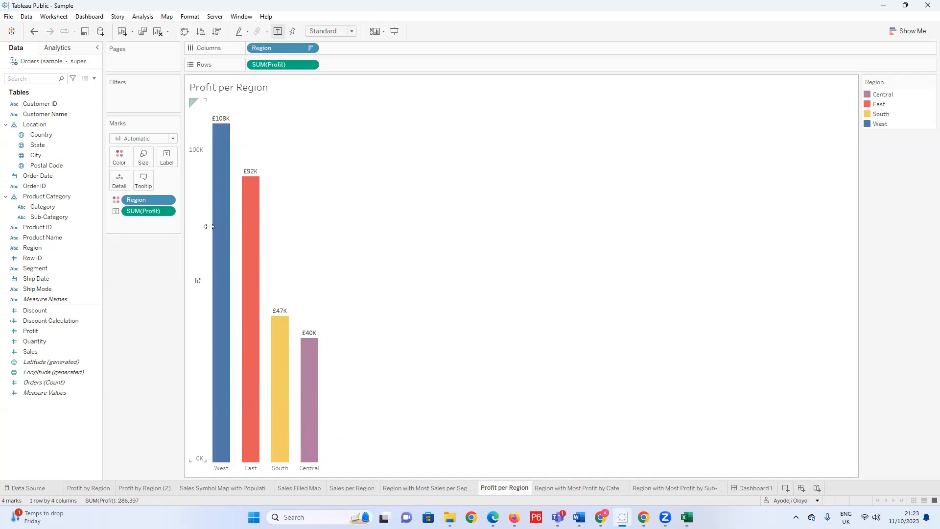
pyautogui.moveTo(257, 318)
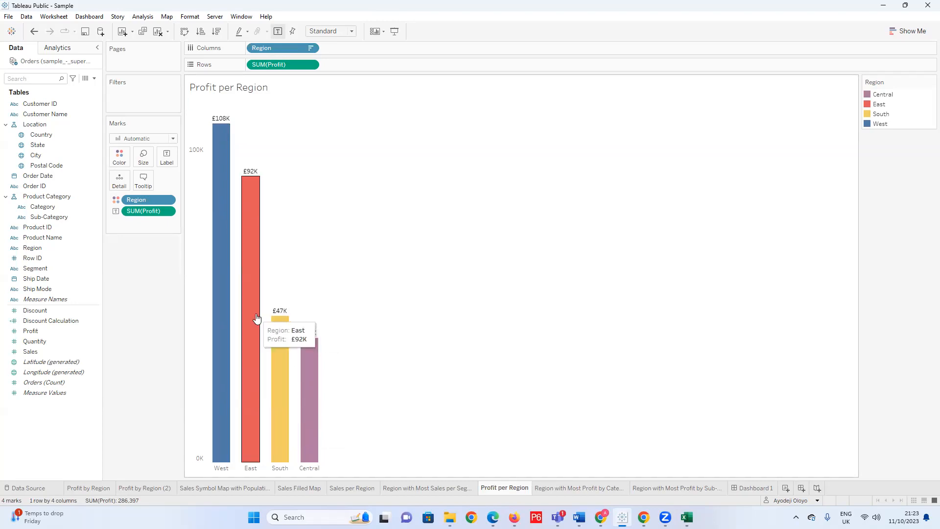
pyautogui.moveTo(227, 198)
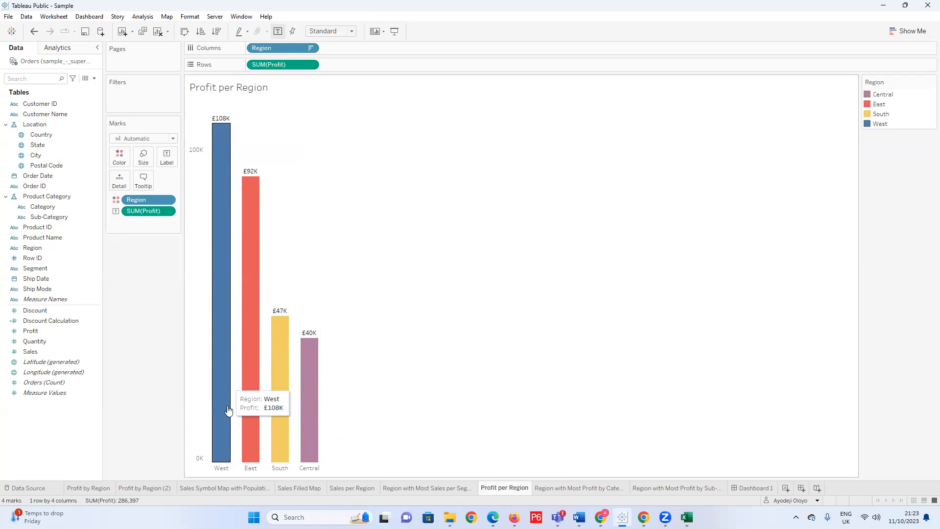
pyautogui.moveTo(222, 399)
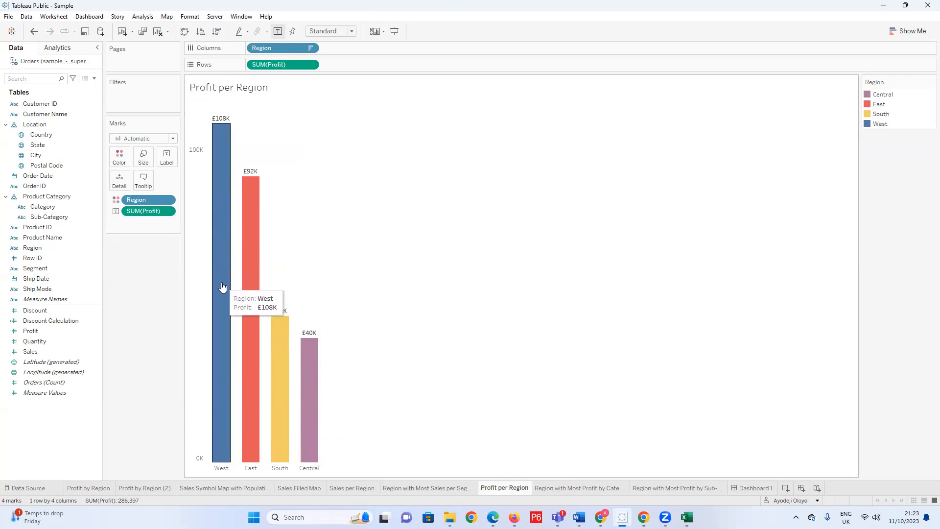
# Return to the Region with Most Profit by Category sheet and filter it to West instead of Central.
pyautogui.click(585, 487)
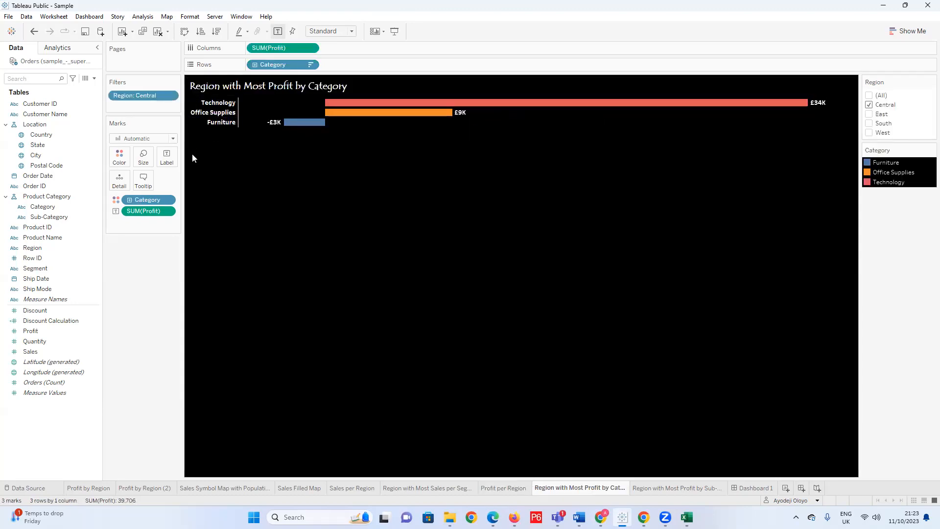
pyautogui.click(868, 105)
pyautogui.click(869, 132)
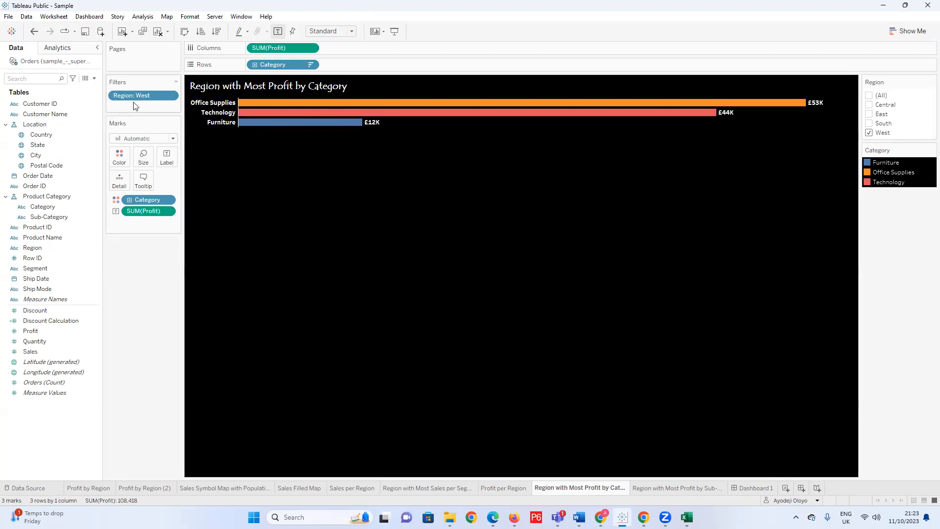
# Review the Region filter's general settings and close them without changing the selection.
pyautogui.click(145, 95)
pyautogui.click(170, 96)
pyautogui.click(159, 108)
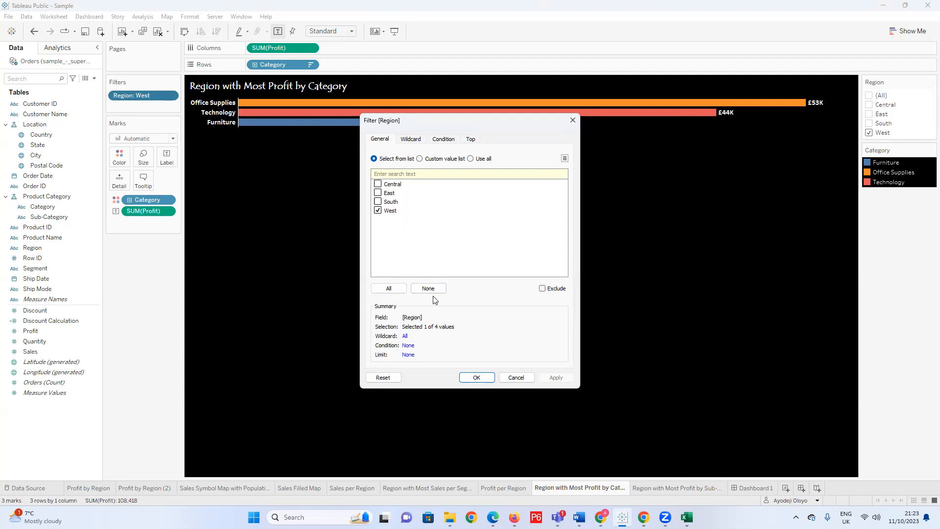
pyautogui.click(476, 378)
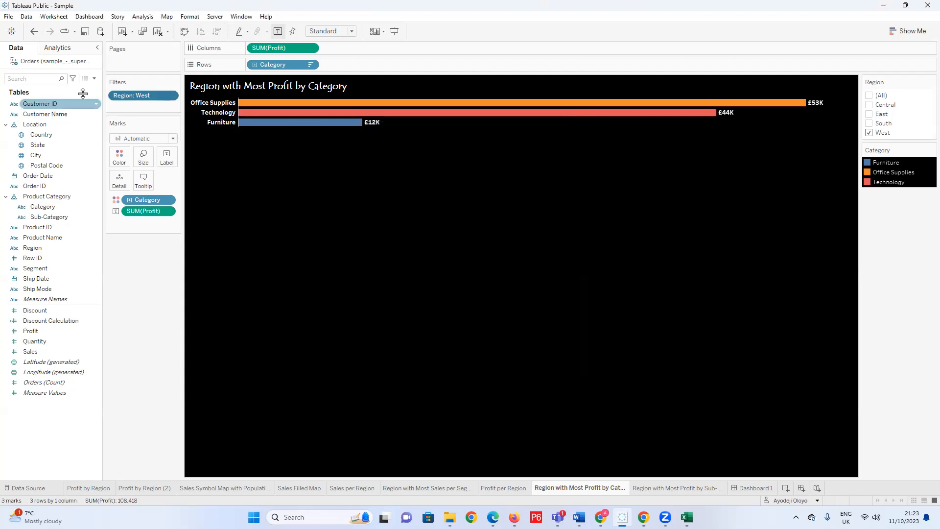
# Hide the Region filter control from the category profit sheet and show it again.
pyautogui.rightClick(143, 95)
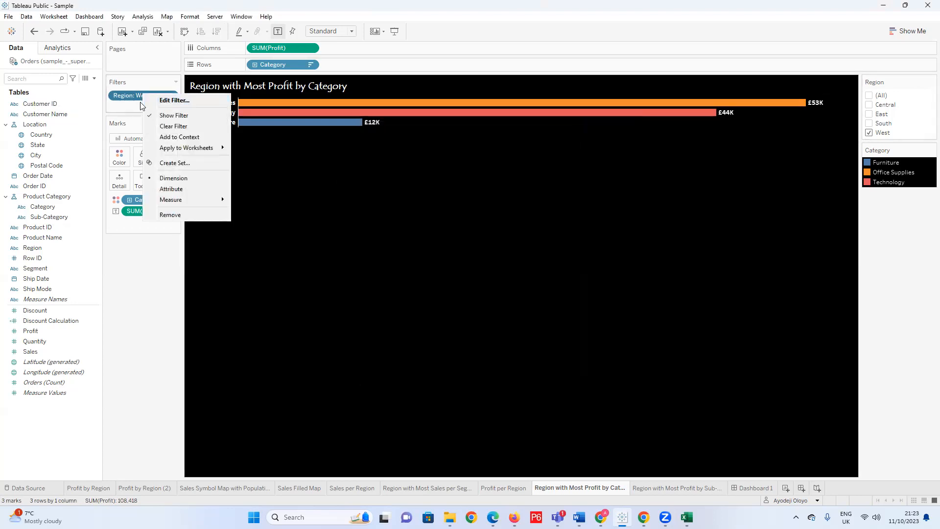
pyautogui.click(184, 115)
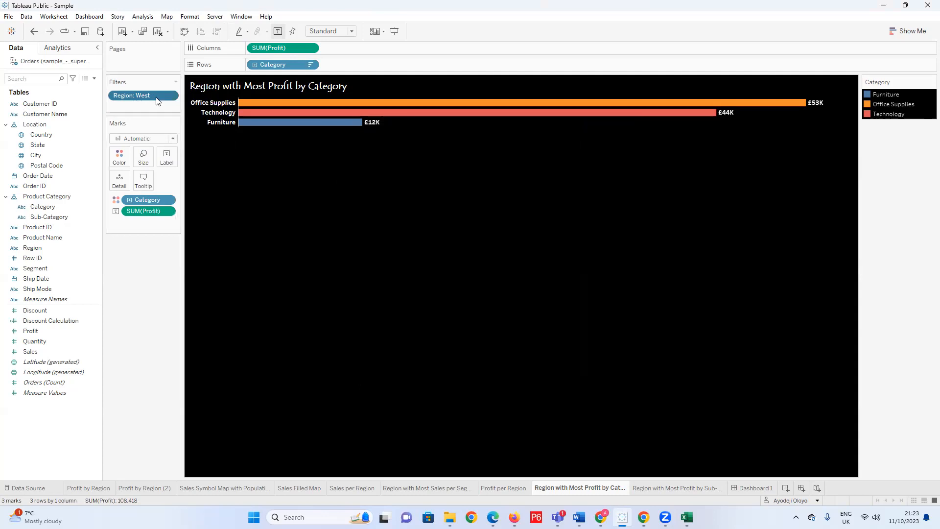
pyautogui.rightClick(162, 99)
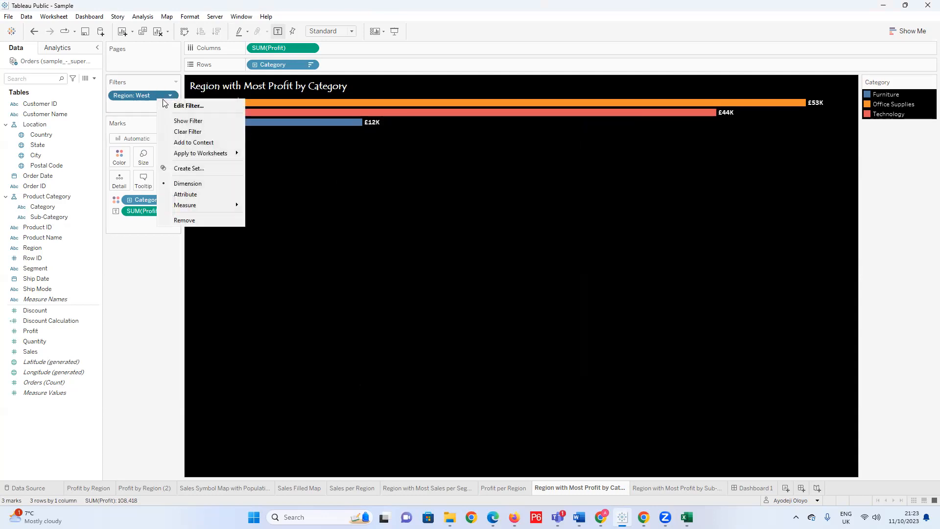
pyautogui.click(179, 123)
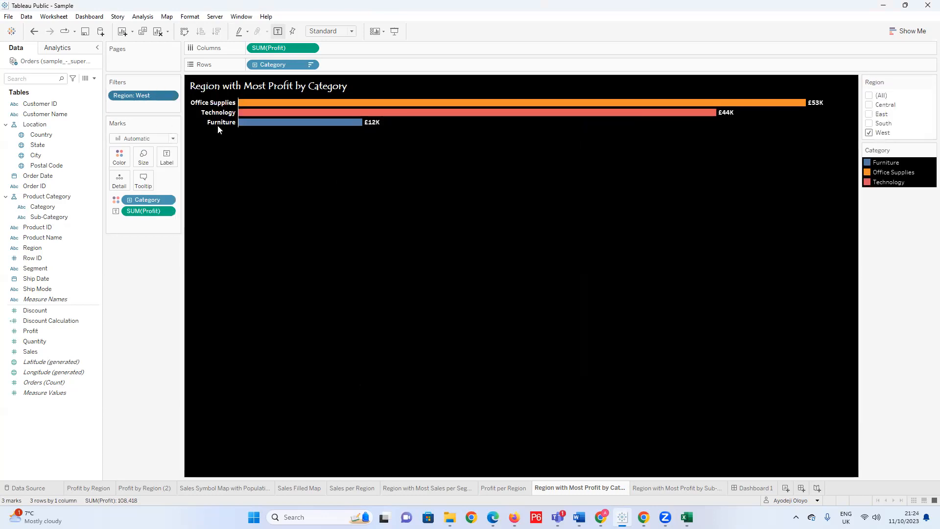
# Filter the category profit chart to Central instead of West, and compare it with the Profit per Region sheet.
pyautogui.click(870, 134)
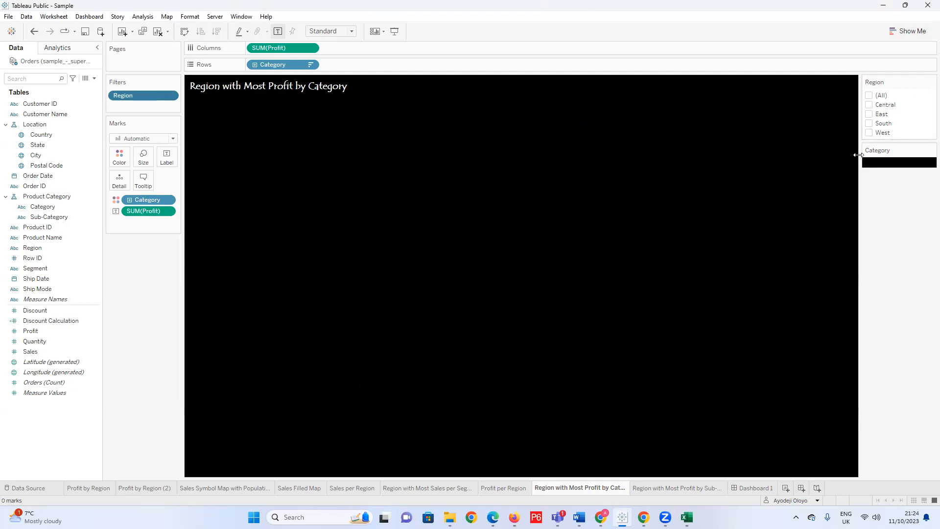
pyautogui.click(869, 105)
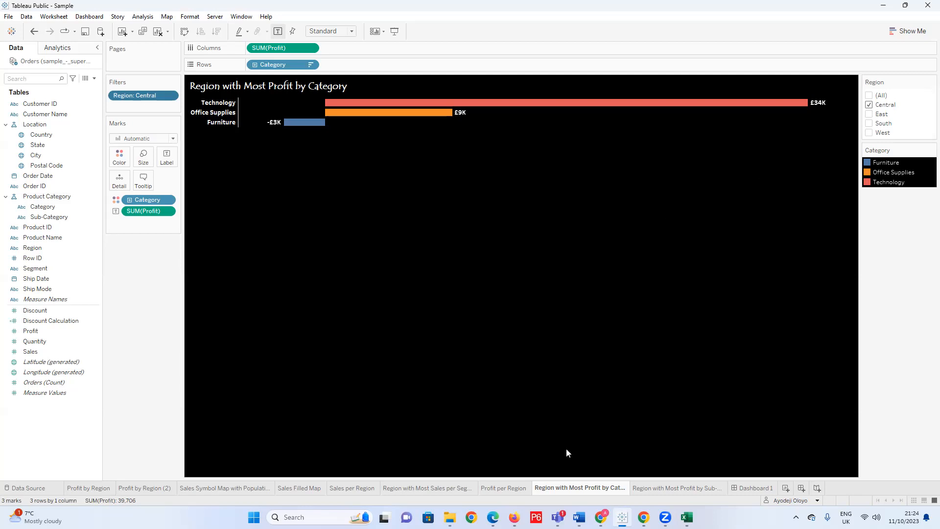
pyautogui.click(502, 487)
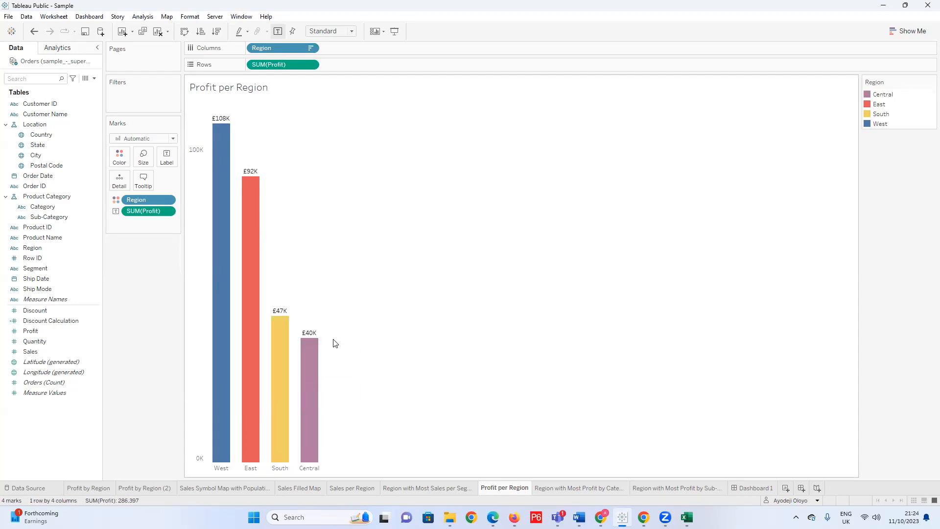
# Include all regions in the category profit sheet's Region filter, and go back to the Profit per Region sheet.
pyautogui.click(578, 487)
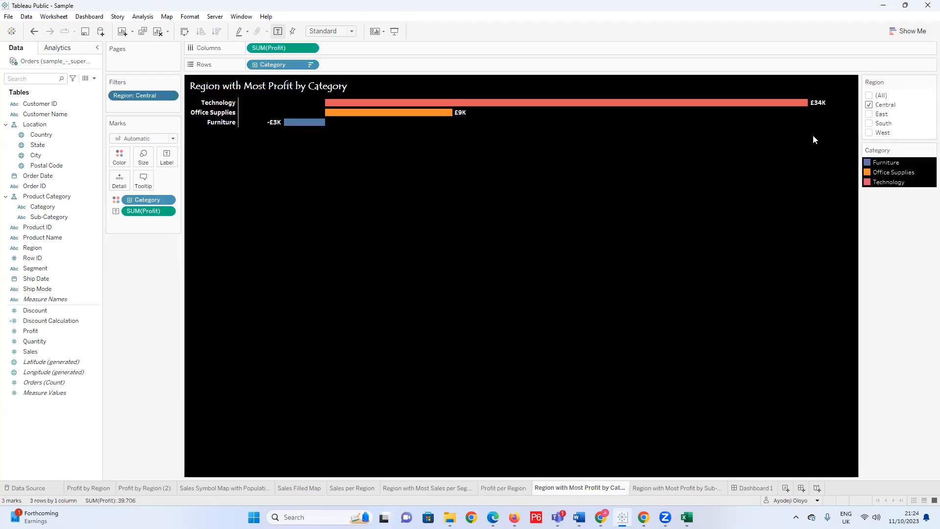
pyautogui.click(866, 97)
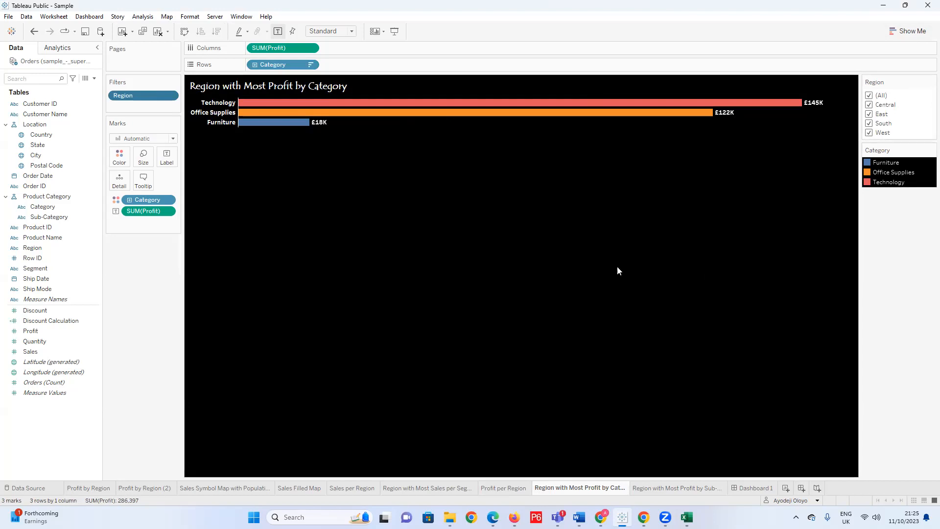
pyautogui.click(497, 487)
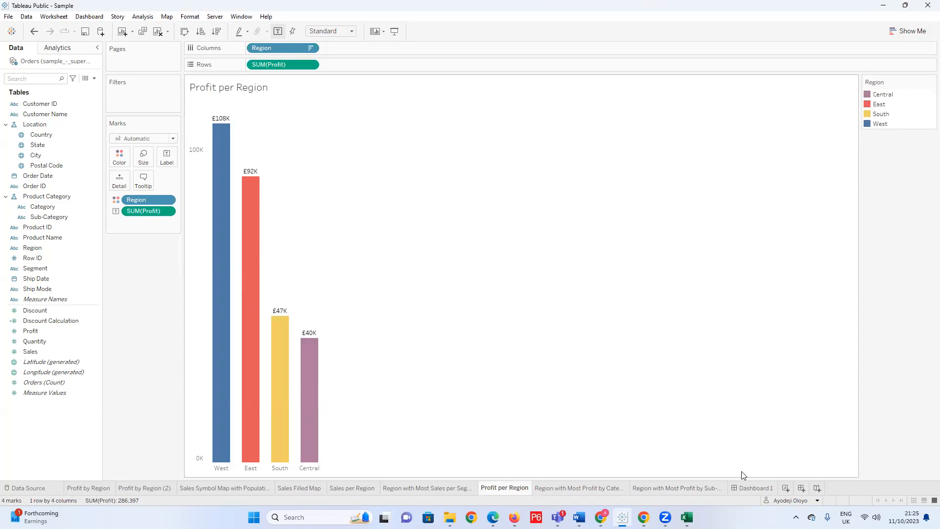
# Exclude West from the Region filter on the Region with Most Profit by Category sheet, and include all regions again.
pyautogui.click(618, 492)
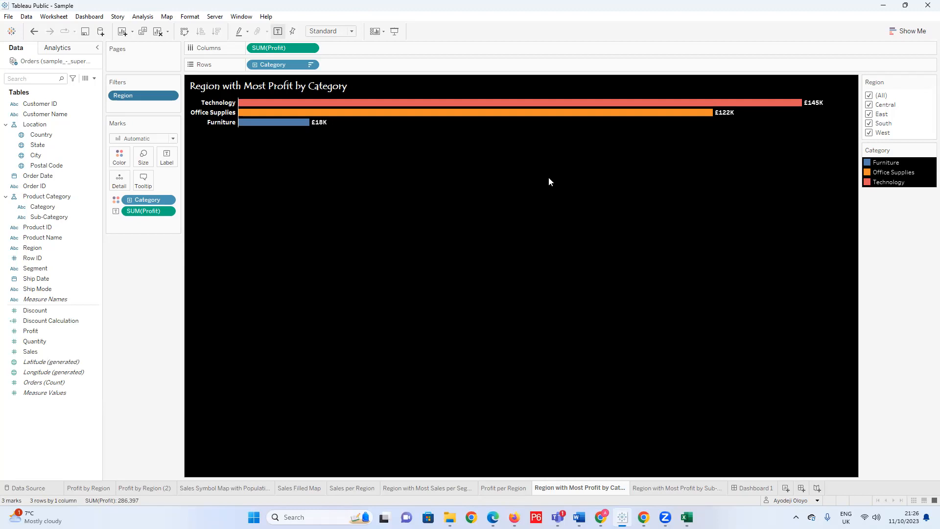
pyautogui.click(871, 131)
pyautogui.click(869, 95)
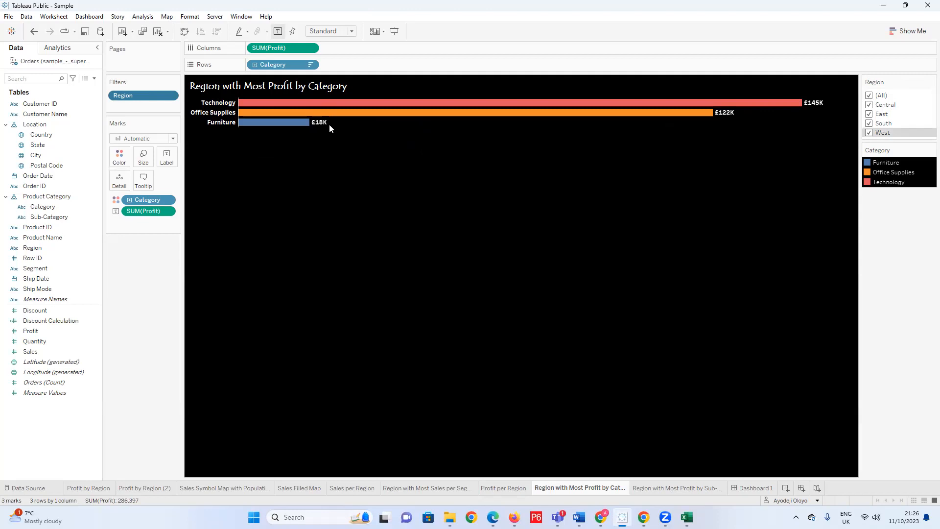
# Include all regions in the Region filter of the Region with Most Profit by Sub-Category sheet, and inspect the Tables bar.
pyautogui.moveTo(688, 488)
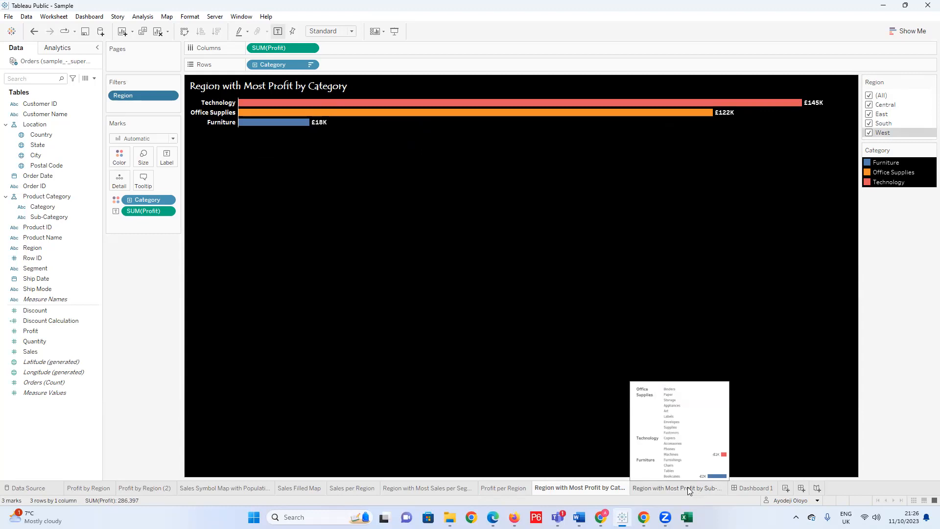
pyautogui.click(690, 487)
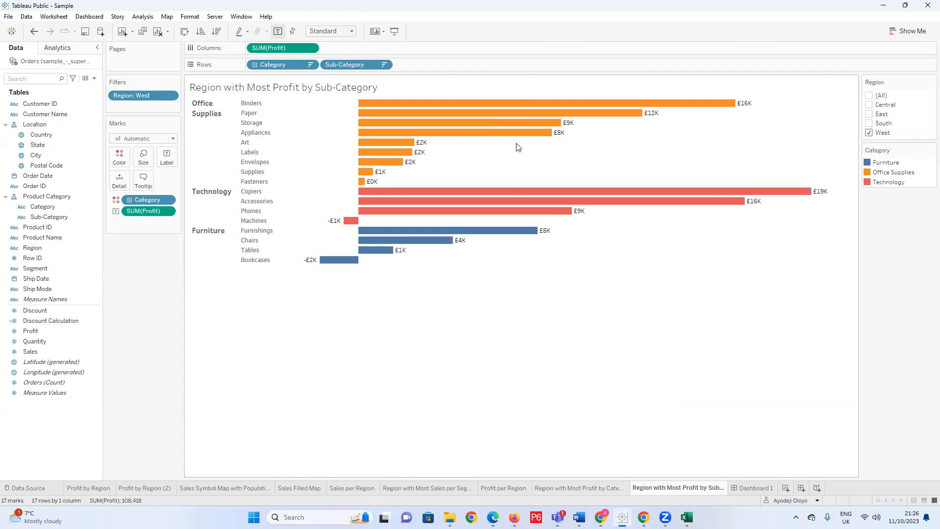
pyautogui.click(870, 96)
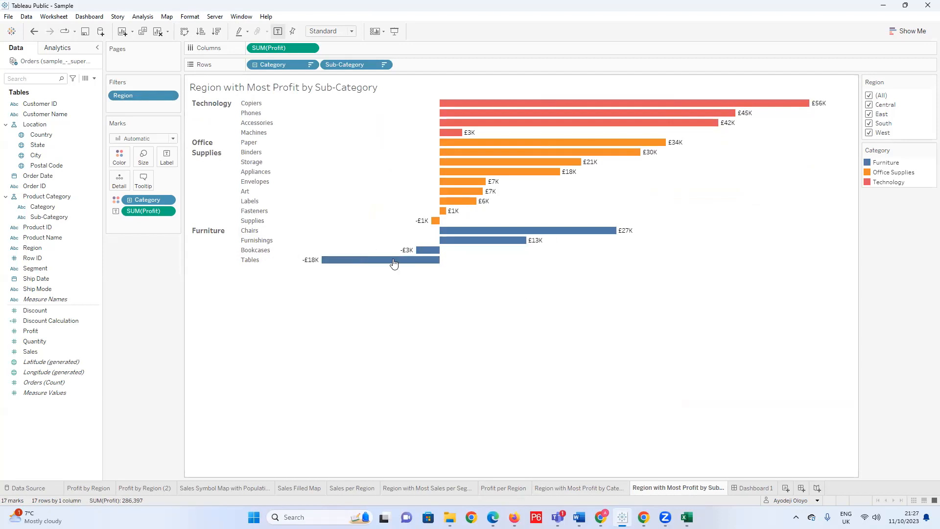
pyautogui.moveTo(420, 252)
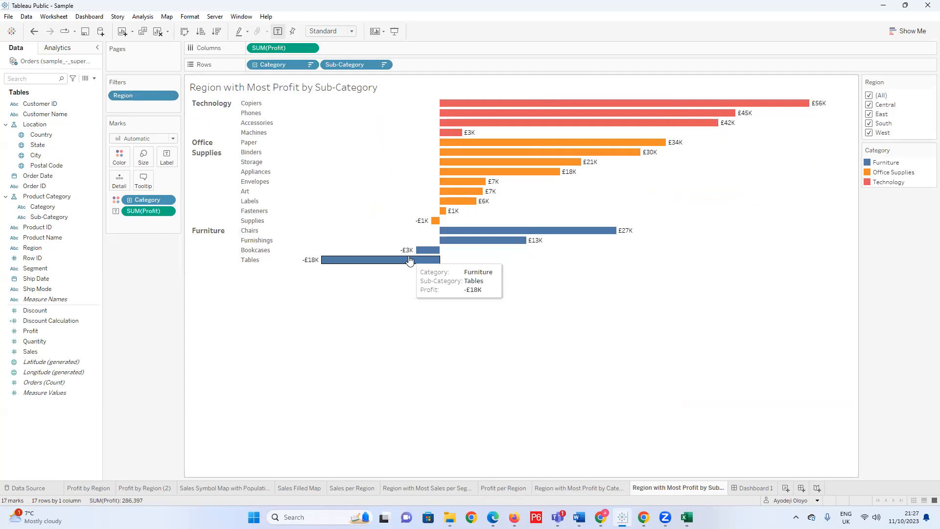
# Delete the Discount Calculation field from the data source's fields.
pyautogui.rightClick(49, 313)
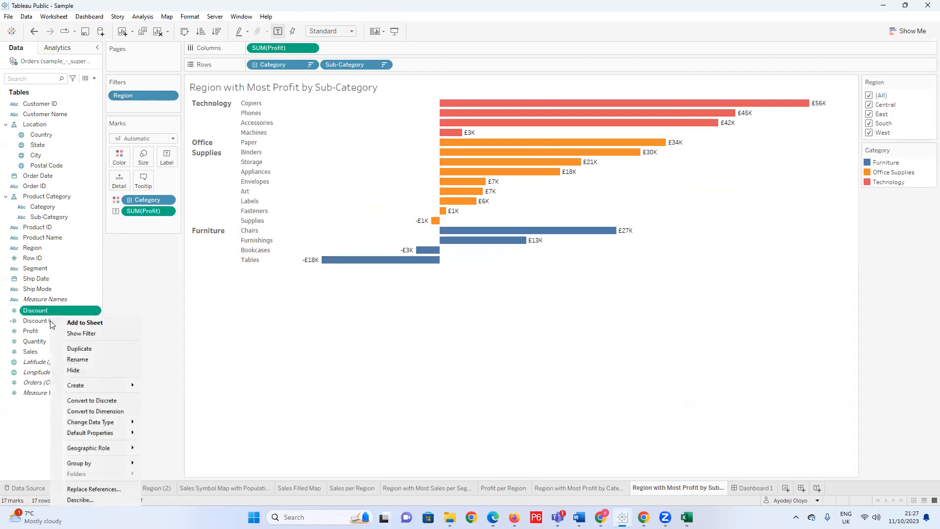
pyautogui.rightClick(51, 322)
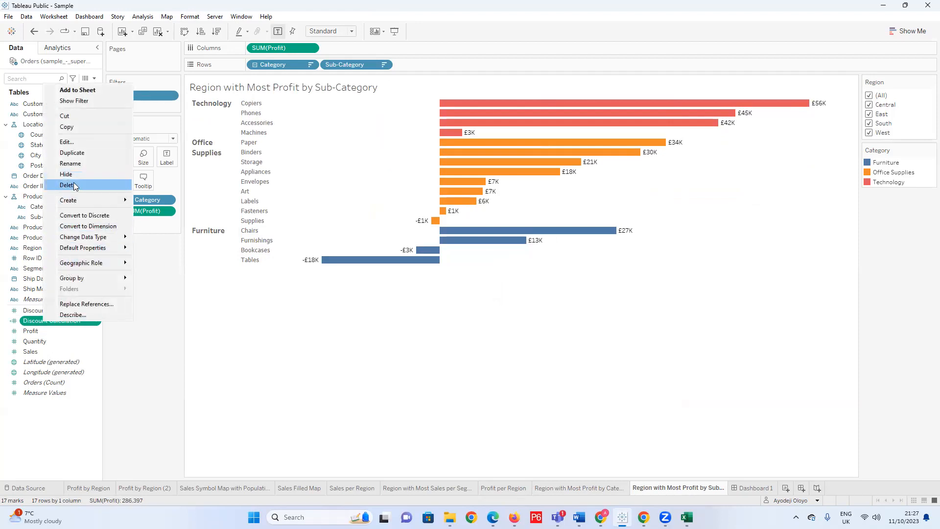
pyautogui.click(69, 185)
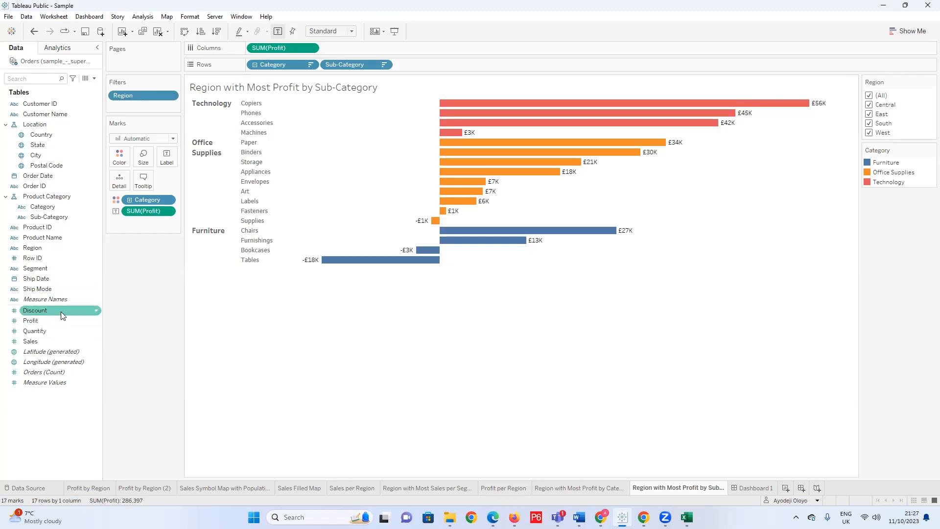
# Switch to the sample_-_superstore workbook in Excel and examine the Orders sheet's columns from the header row, including Sales, Discount and Profit.
pyautogui.click(687, 517)
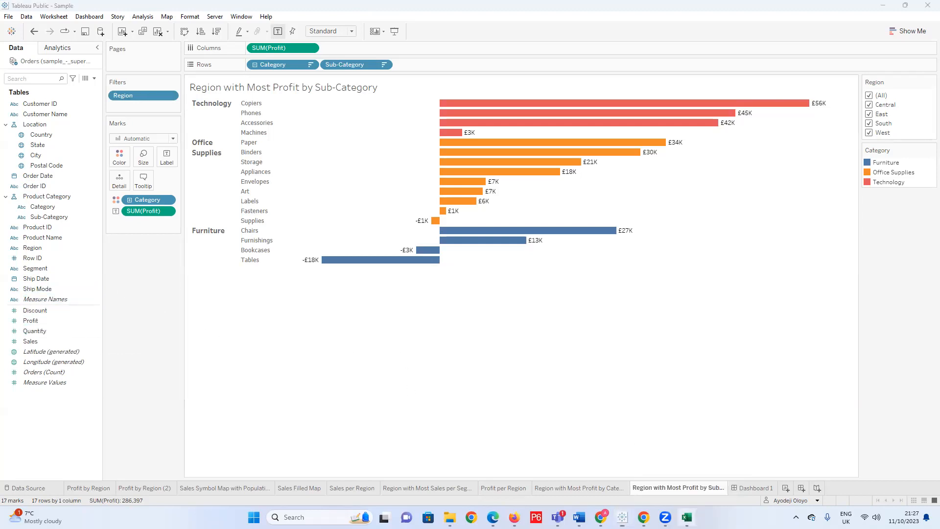
pyautogui.moveTo(661, 489); pyautogui.dragTo(766, 478)
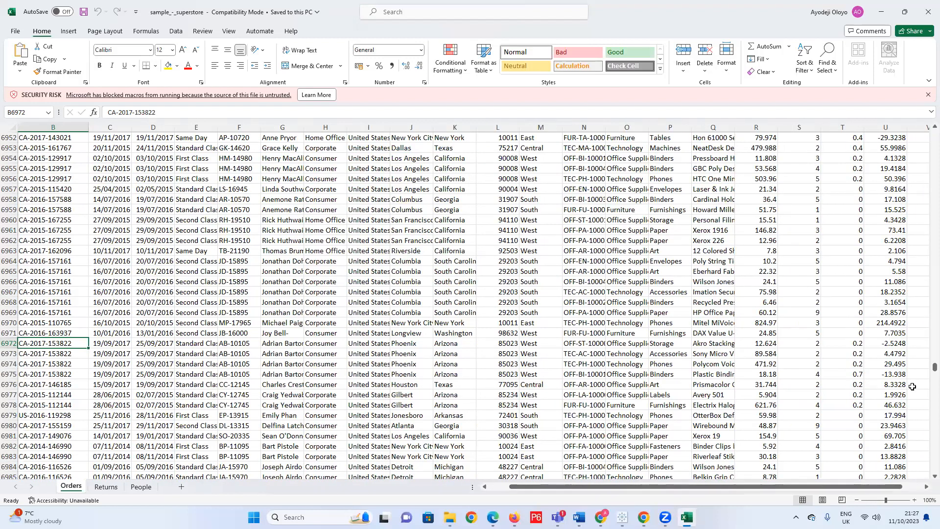
pyautogui.moveTo(927, 368); pyautogui.dragTo(919, 129)
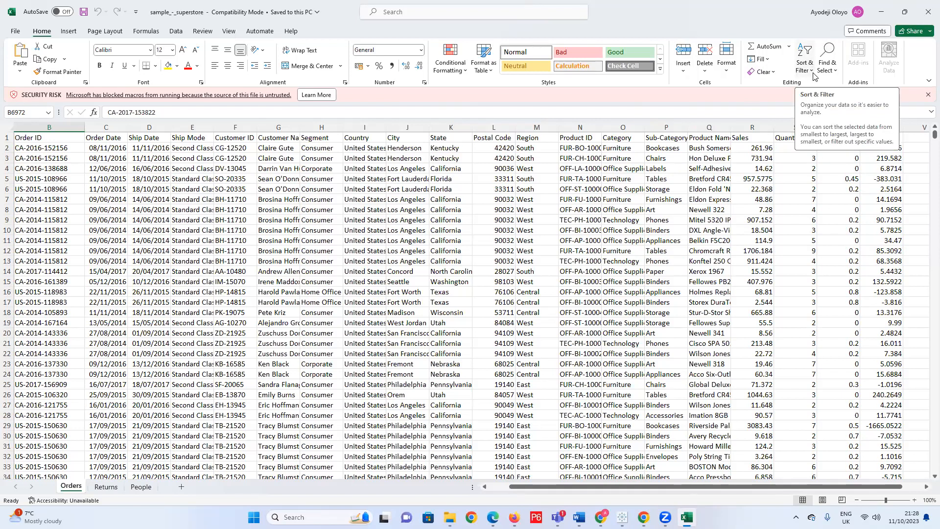
# Switch back to Tableau Public and start a new calculated field named Amount of Discount.
pyautogui.moveTo(623, 518)
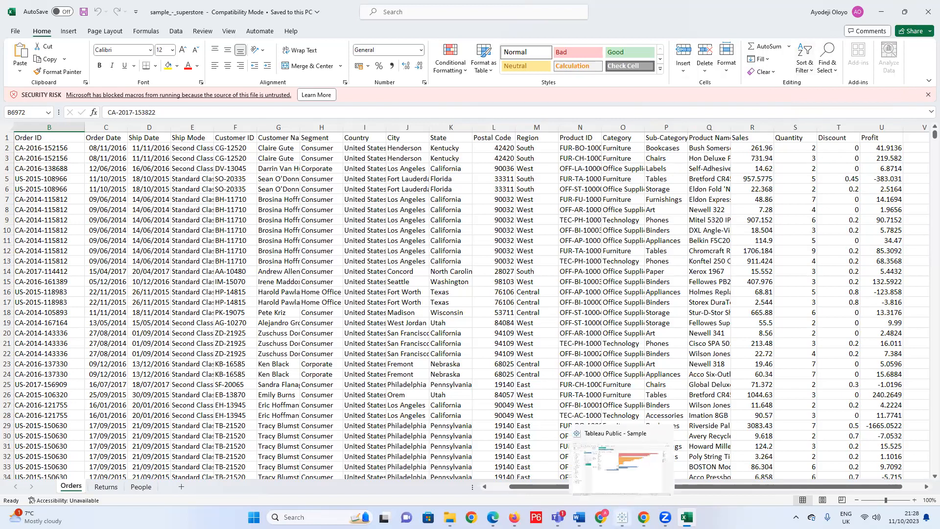
pyautogui.click(630, 478)
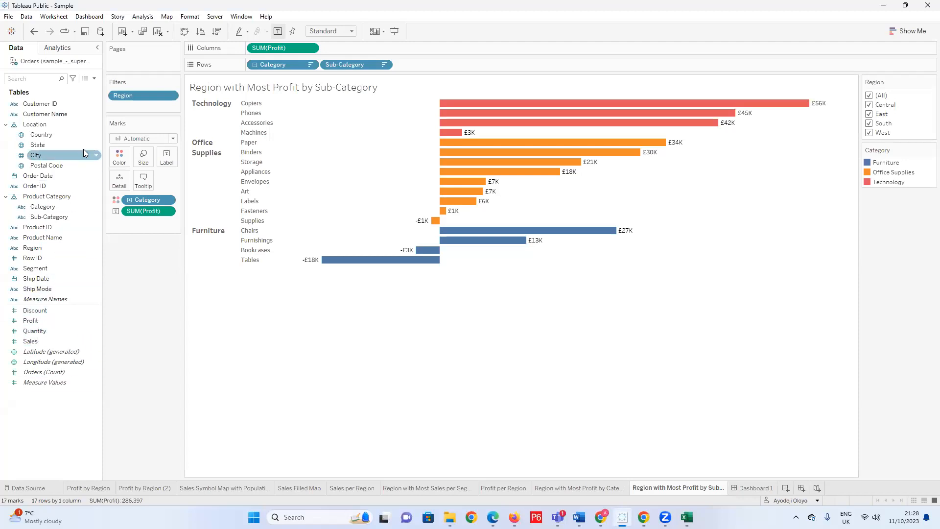
pyautogui.click(94, 78)
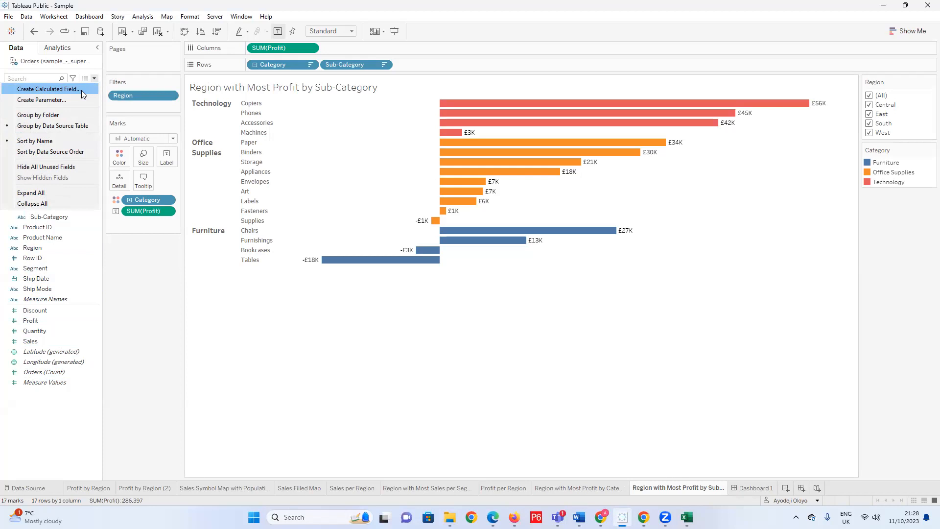
pyautogui.click(81, 90)
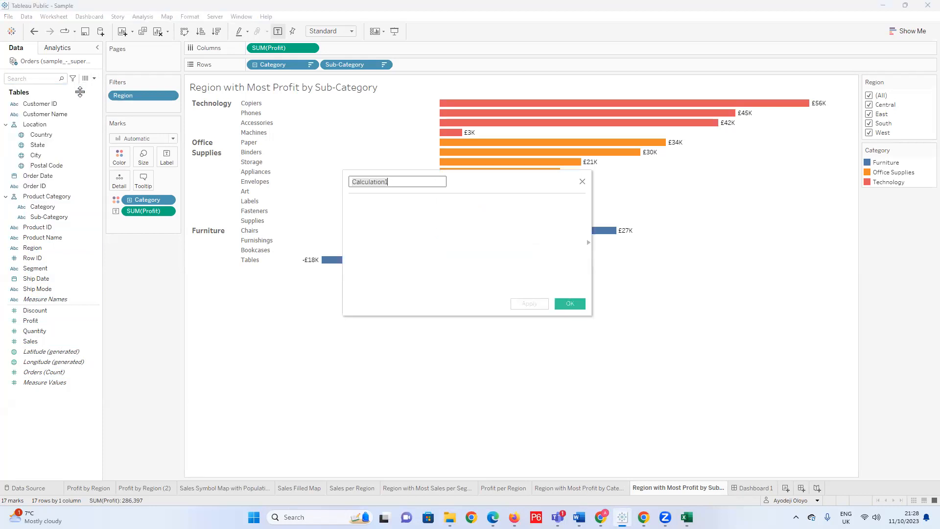
pyautogui.press('BackSpace')
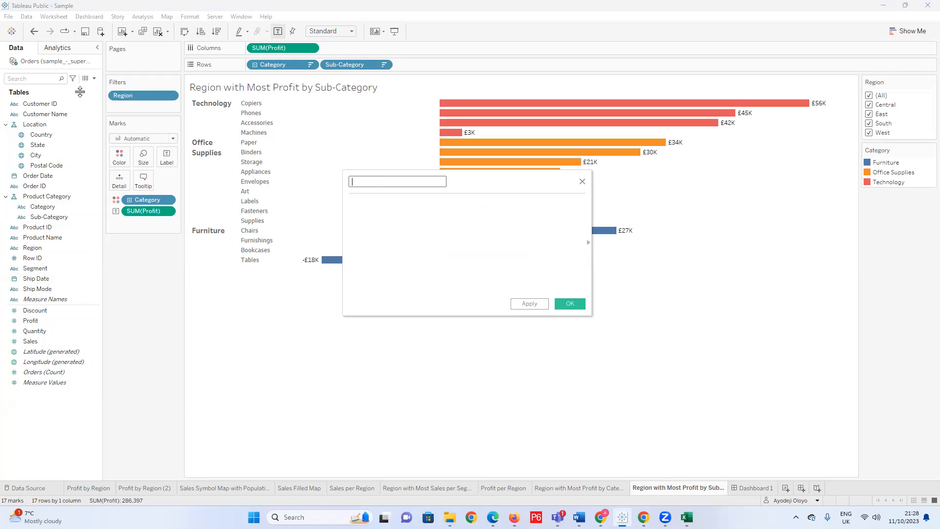
pyautogui.write('Amount of Discount')
pyautogui.click(373, 210)
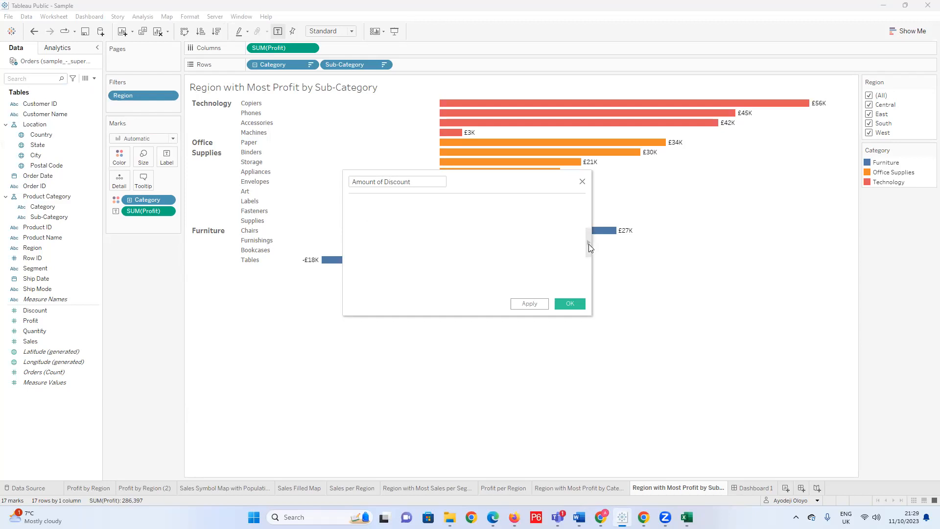
# Show the calculation function reference and review the descriptions of functions such as ABS, ACOS, AND, AREA, ATAN, COUNT, COT, CORR and CONTAINS.
pyautogui.click(589, 244)
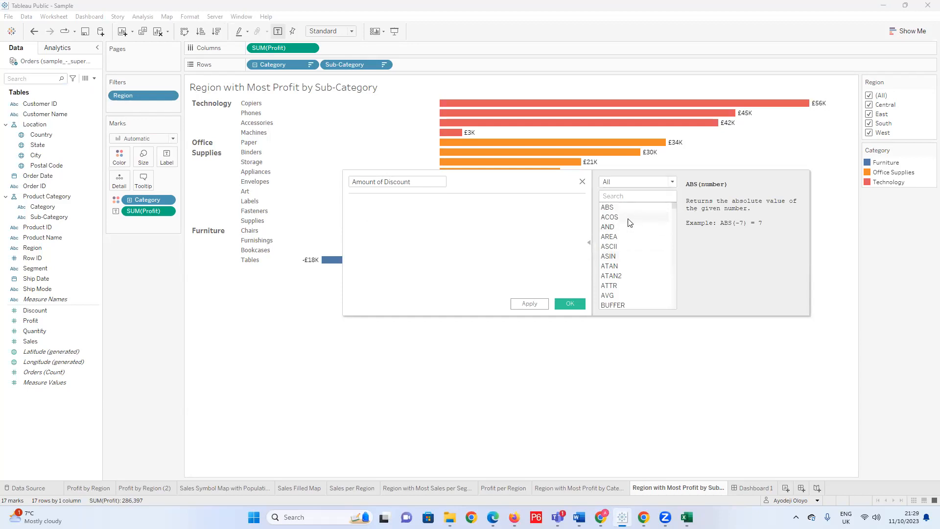
pyautogui.moveTo(673, 206)
pyautogui.mouseDown()
pyautogui.moveTo(677, 308)
pyautogui.moveTo(674, 205)
pyautogui.mouseUp()
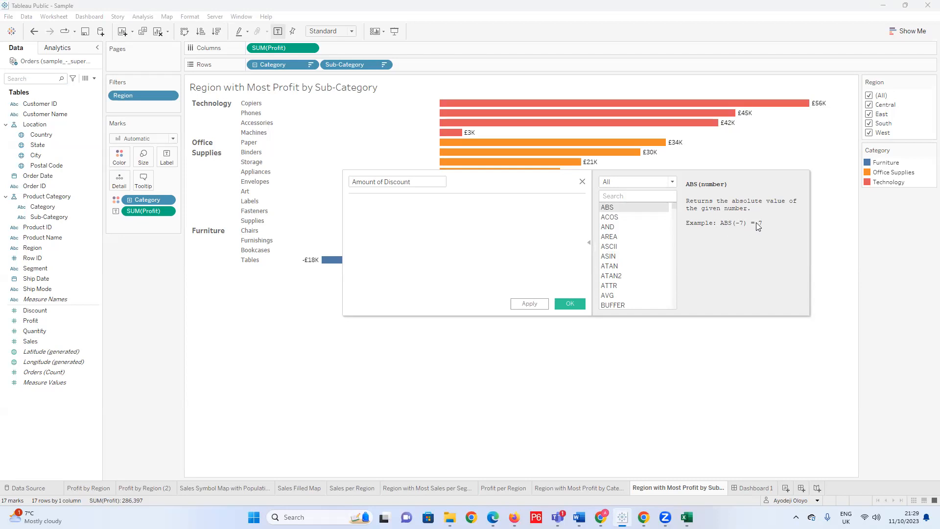
pyautogui.click(620, 217)
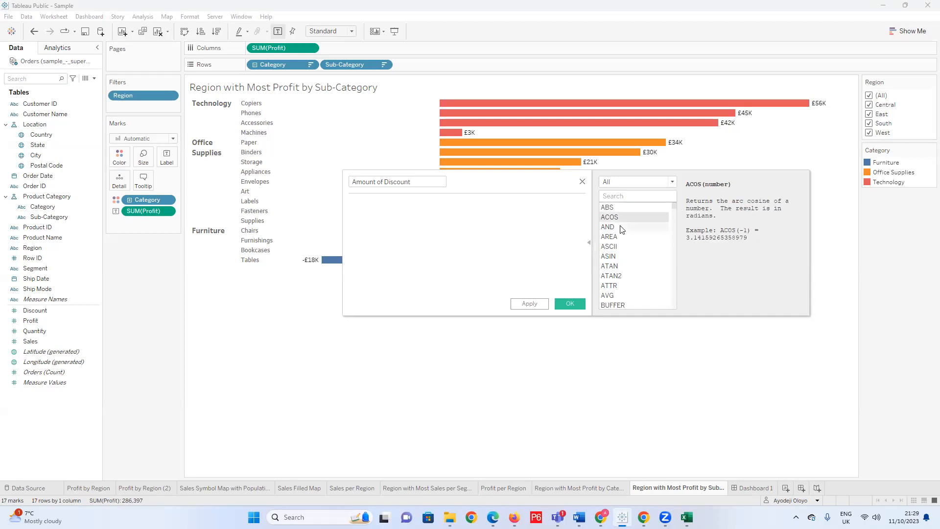
pyautogui.click(621, 228)
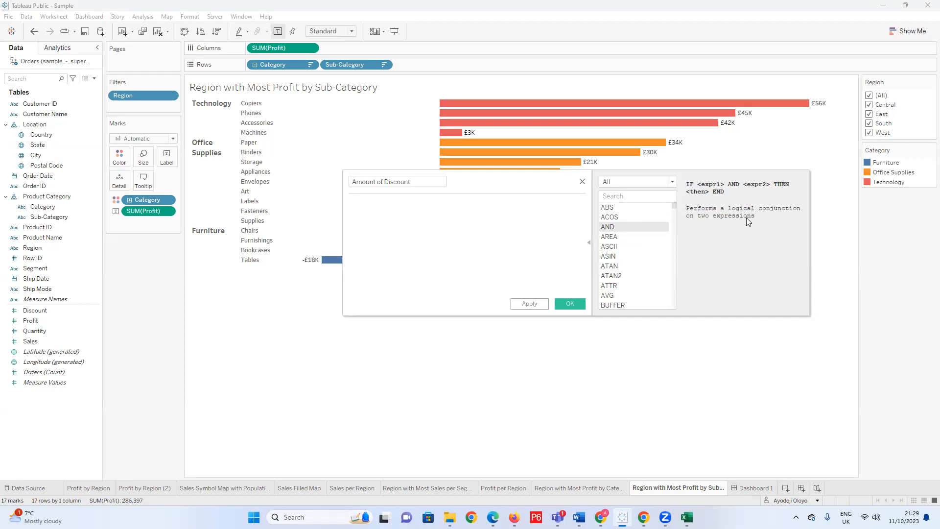
pyautogui.click(620, 238)
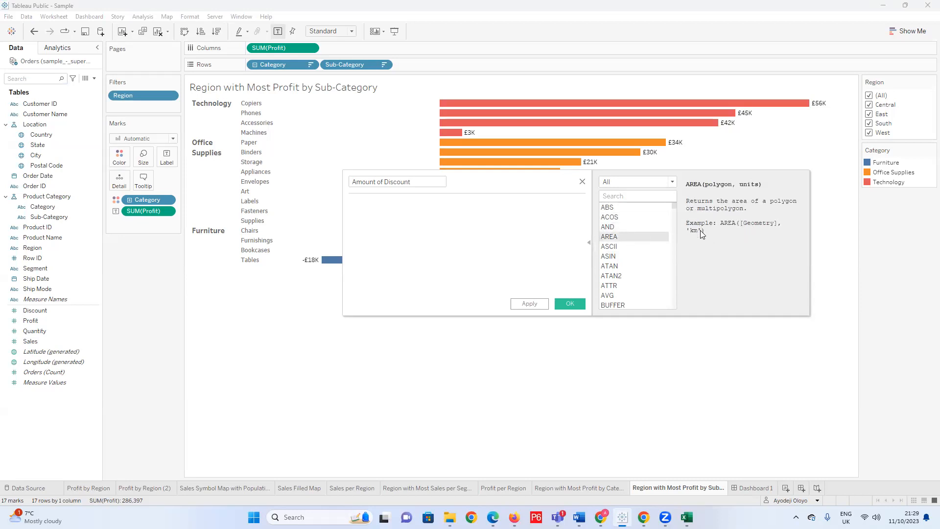
pyautogui.click(622, 247)
pyautogui.click(604, 267)
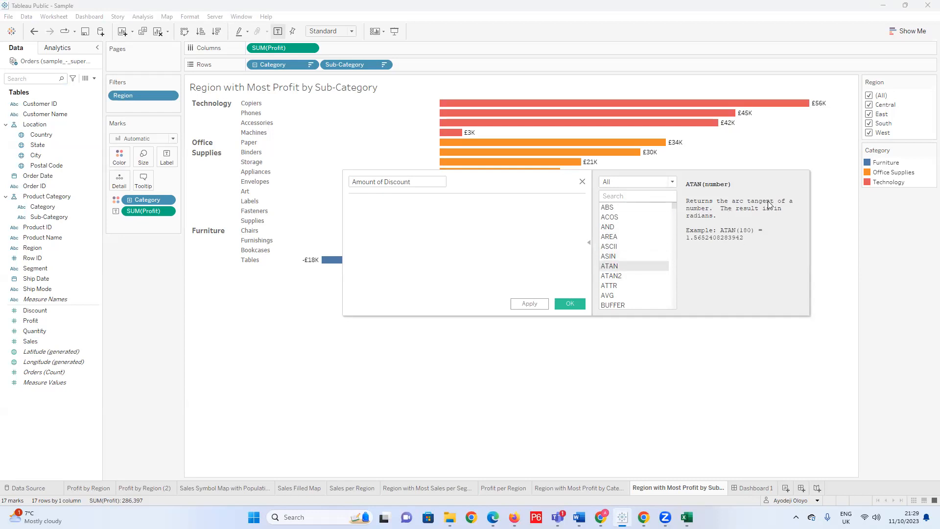
pyautogui.click(609, 275)
pyautogui.click(614, 296)
pyautogui.click(615, 304)
pyautogui.click(615, 278)
pyautogui.click(616, 288)
pyautogui.scroll(-4, 616, 294)
pyautogui.click(620, 278)
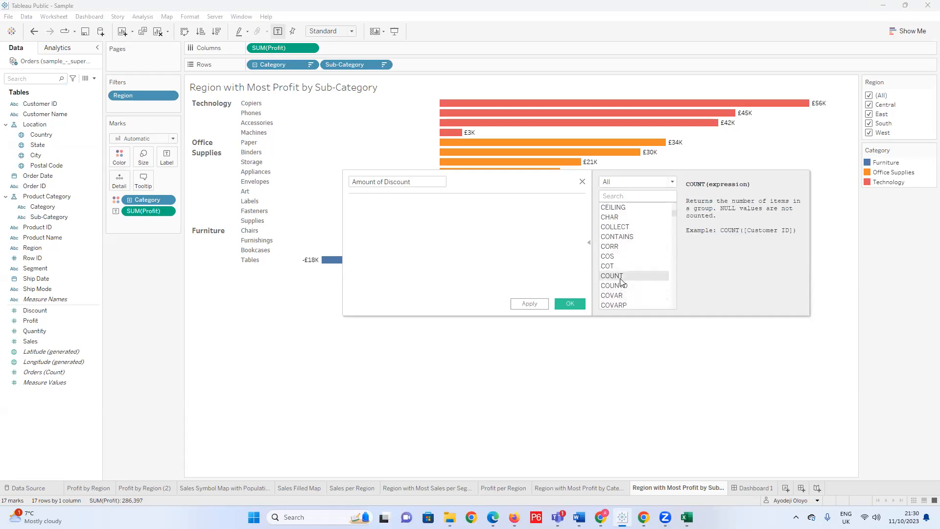
pyautogui.click(614, 296)
pyautogui.click(613, 266)
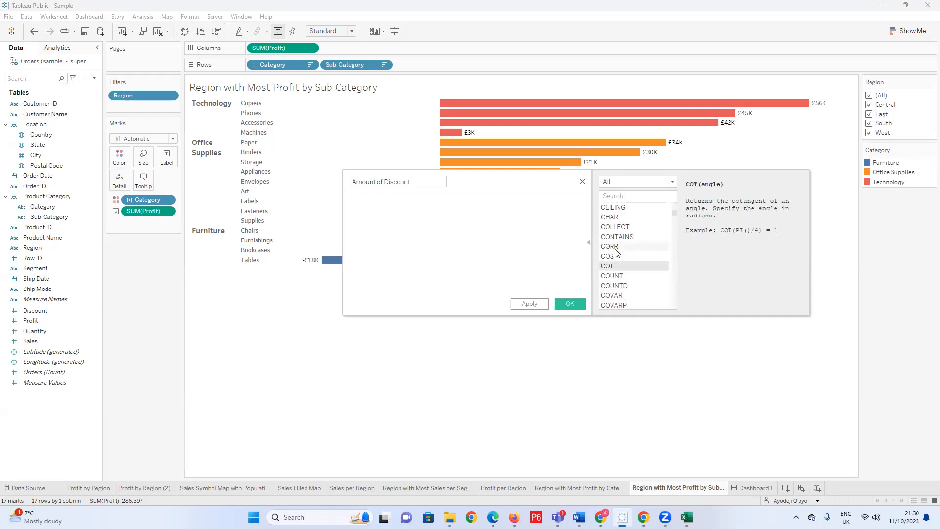
pyautogui.click(616, 248)
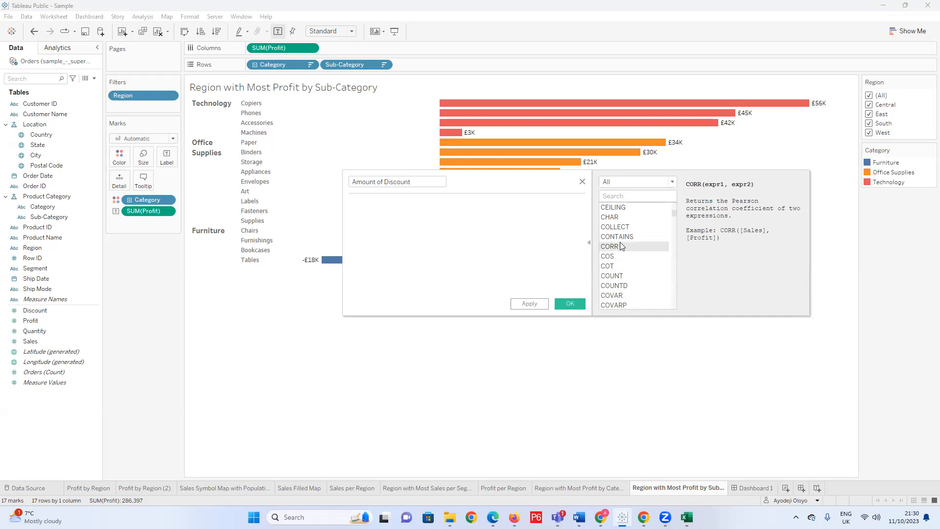
pyautogui.click(620, 237)
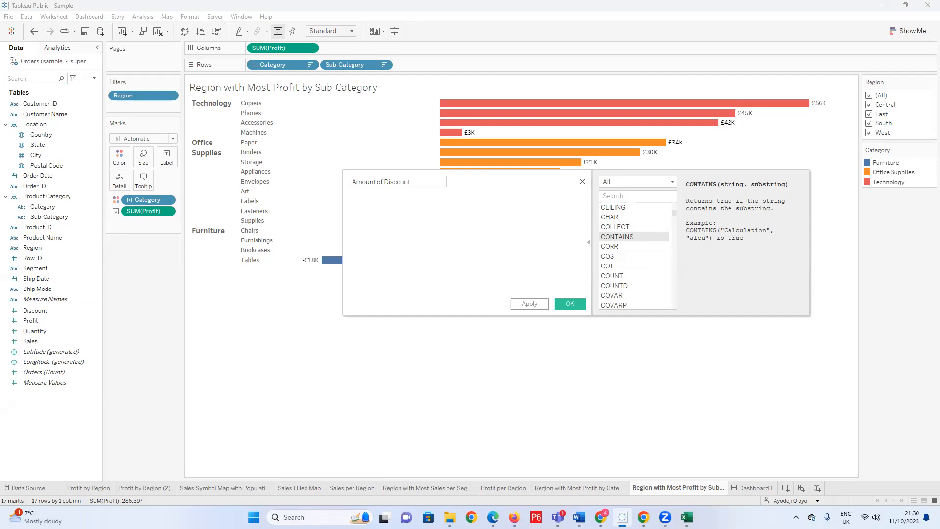
# Define the Amount of Discount calculation as [Sales] * [Discount] and save the field.
pyautogui.write('sa')
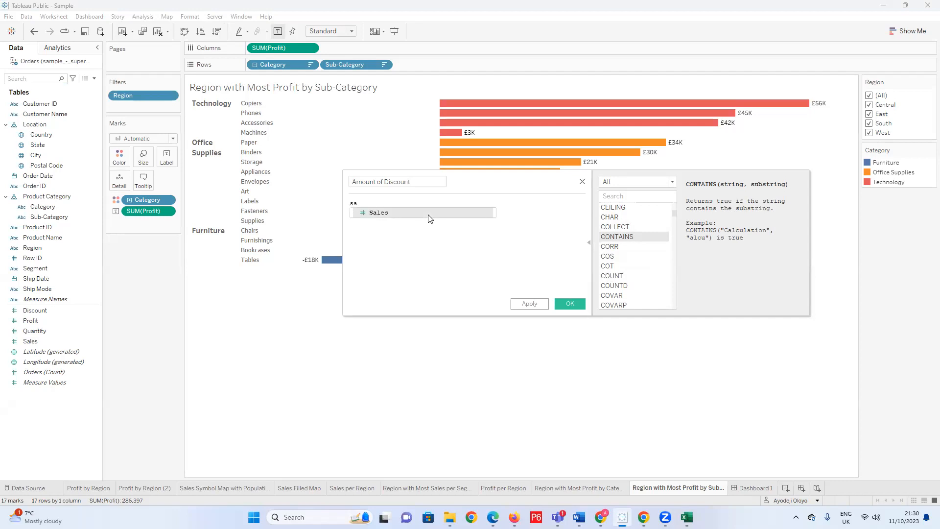
pyautogui.click(419, 212)
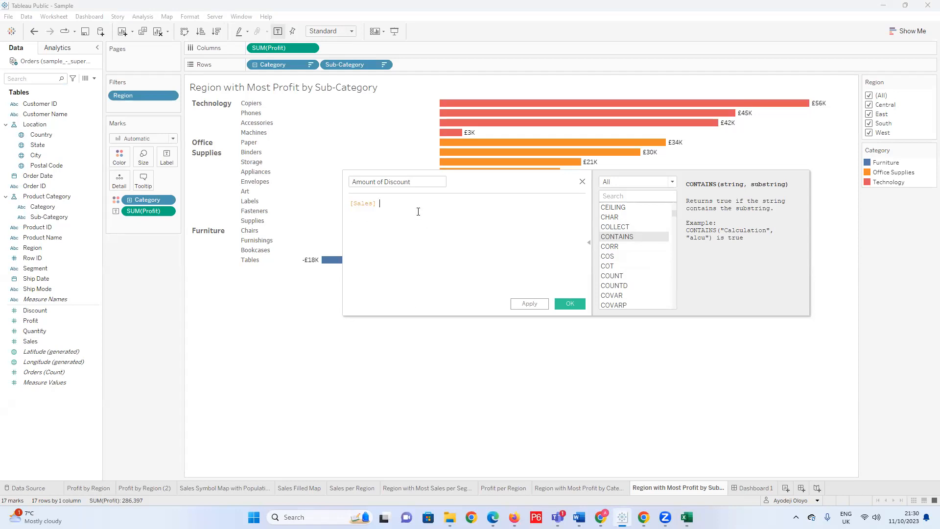
pyautogui.write('*')
pyautogui.write(' [')
pyautogui.write('D')
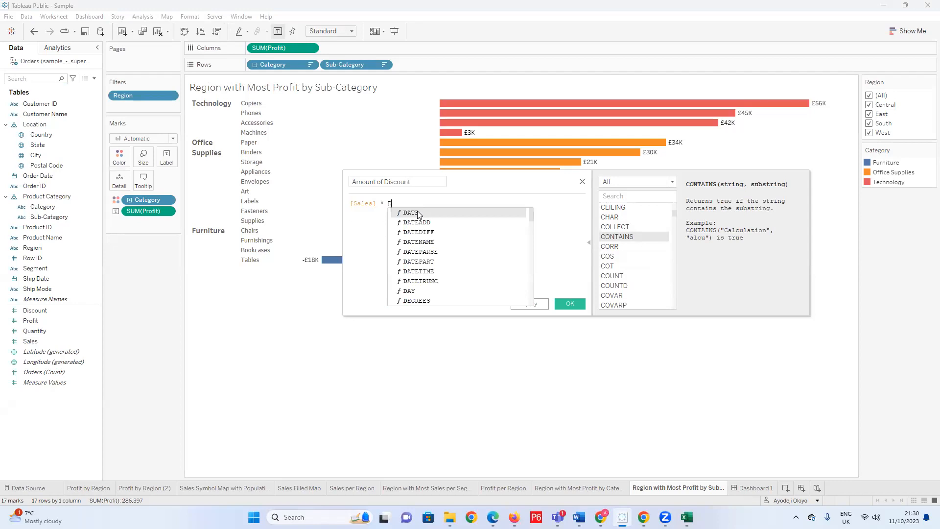
pyautogui.write('isc')
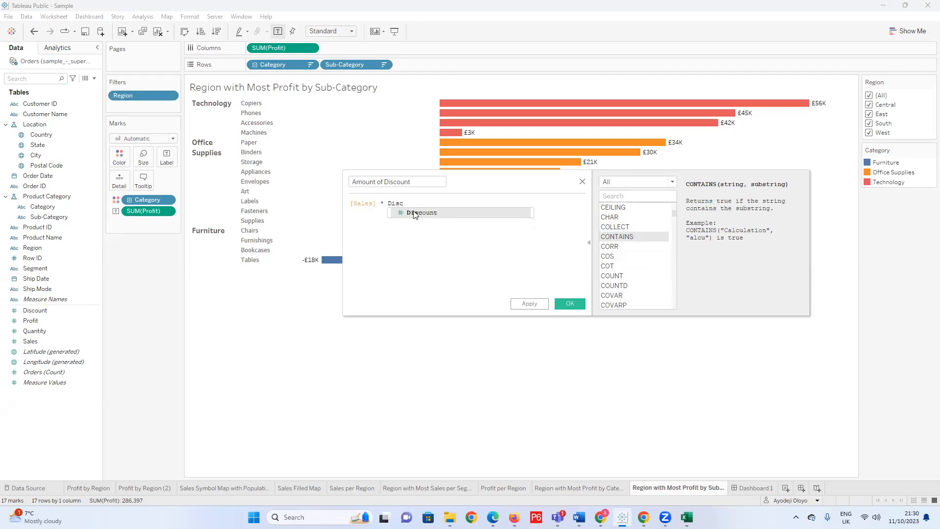
pyautogui.press('Return')
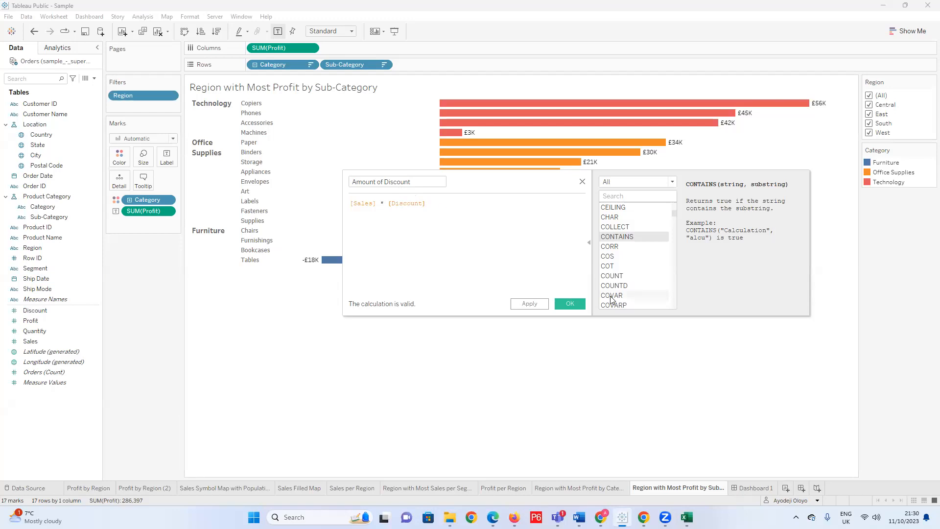
pyautogui.click(568, 304)
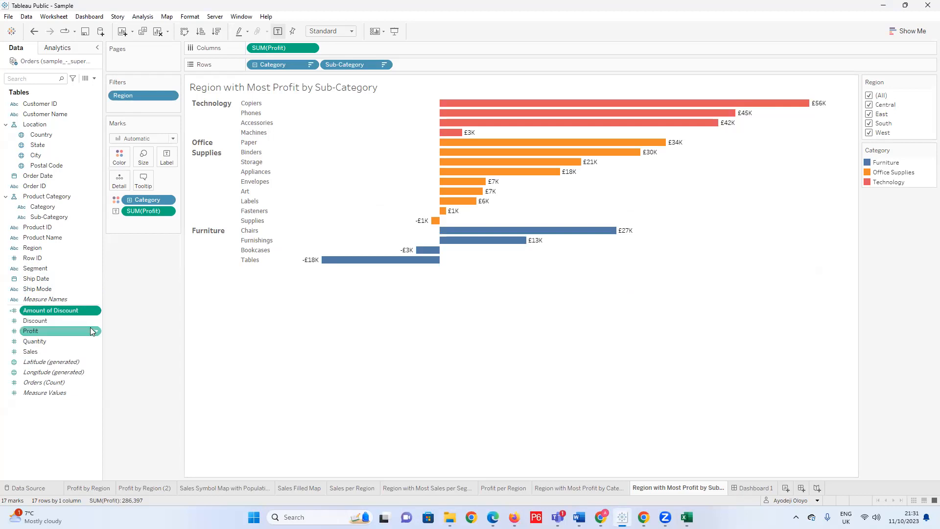
pyautogui.rightClick(85, 312)
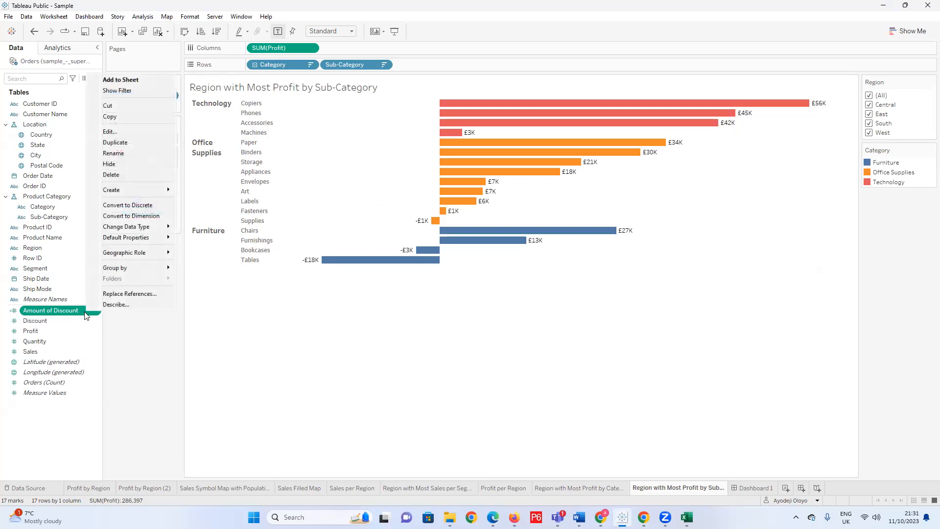
pyautogui.click(125, 347)
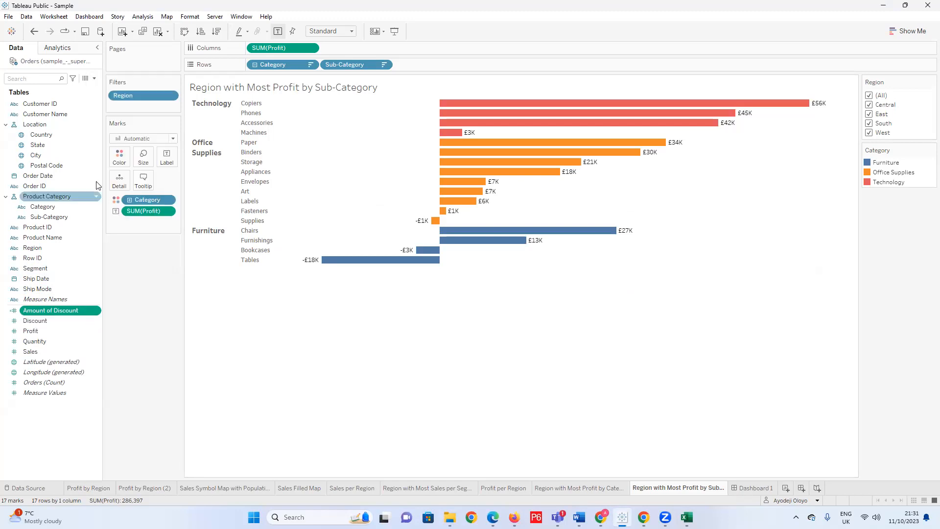
pyautogui.click(94, 79)
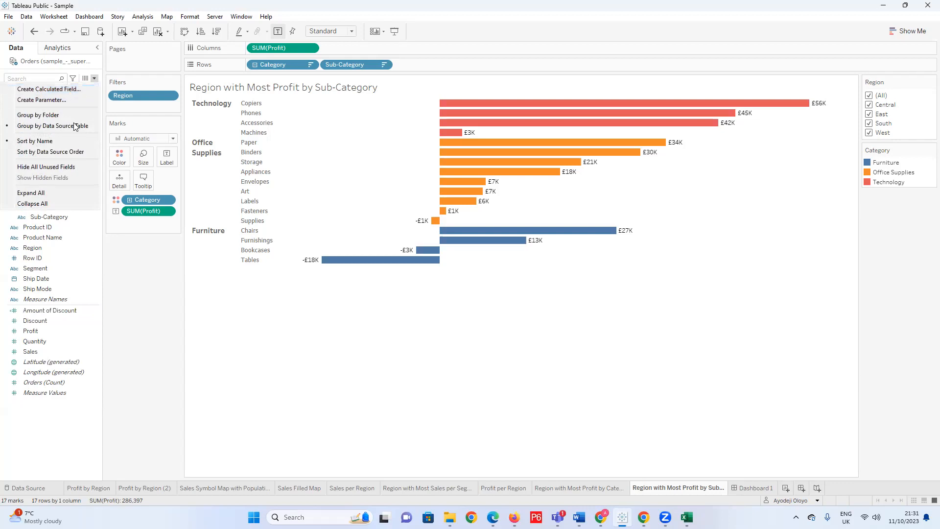
pyautogui.click(128, 265)
# Reopen the Amount of Discount calculation and enter [Sales] * [Discount] again on a second line.
pyautogui.rightClick(75, 310)
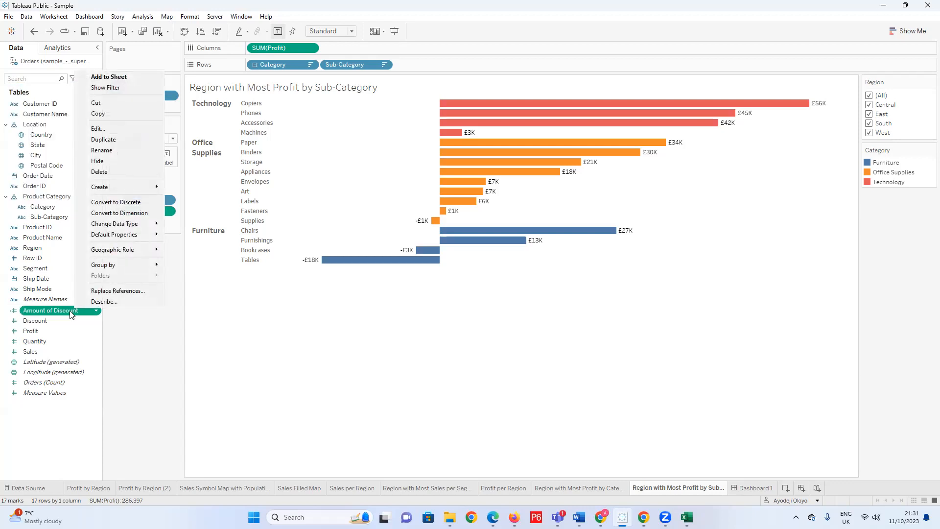
pyautogui.click(108, 128)
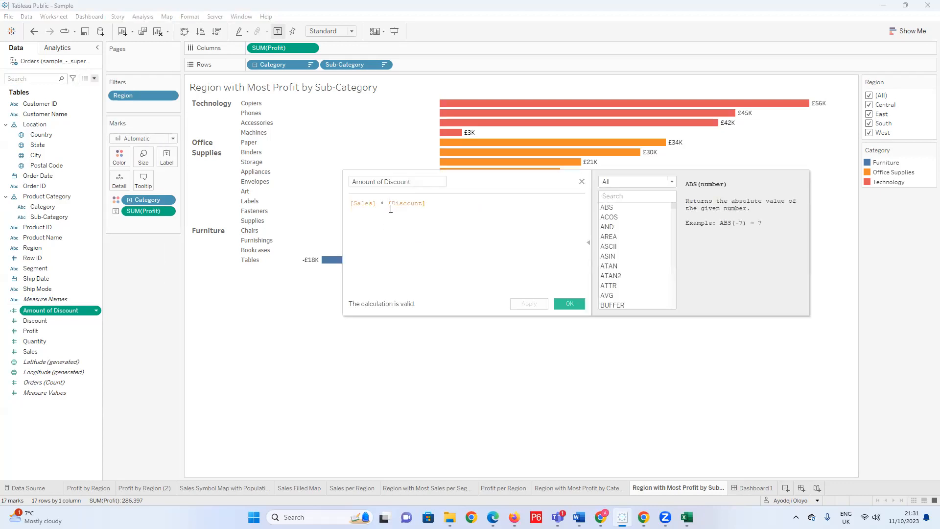
pyautogui.press('Return')
pyautogui.write('sal')
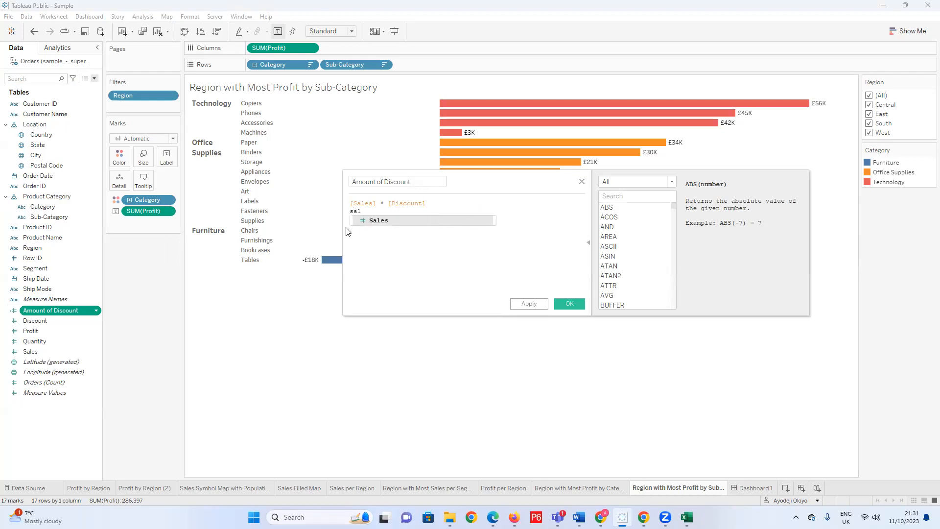
pyautogui.doubleClick(377, 221)
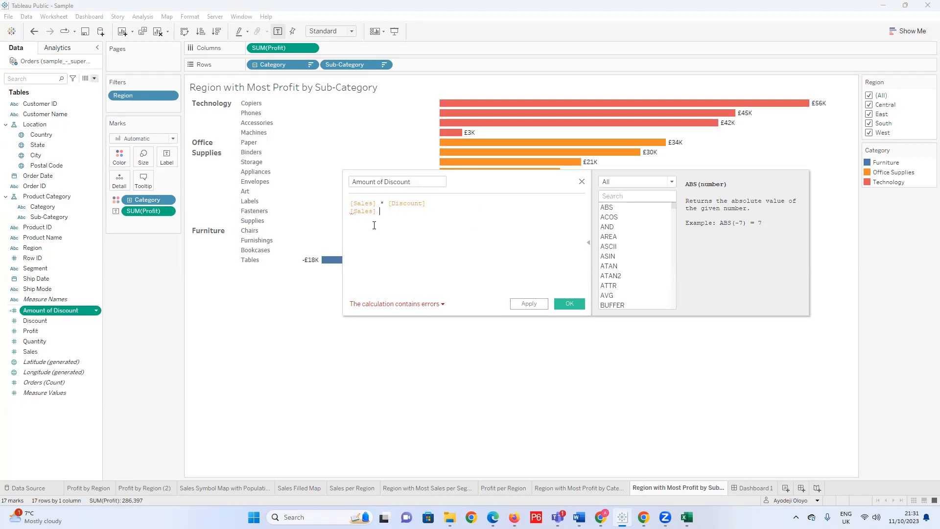
pyautogui.write('*')
pyautogui.write('disc')
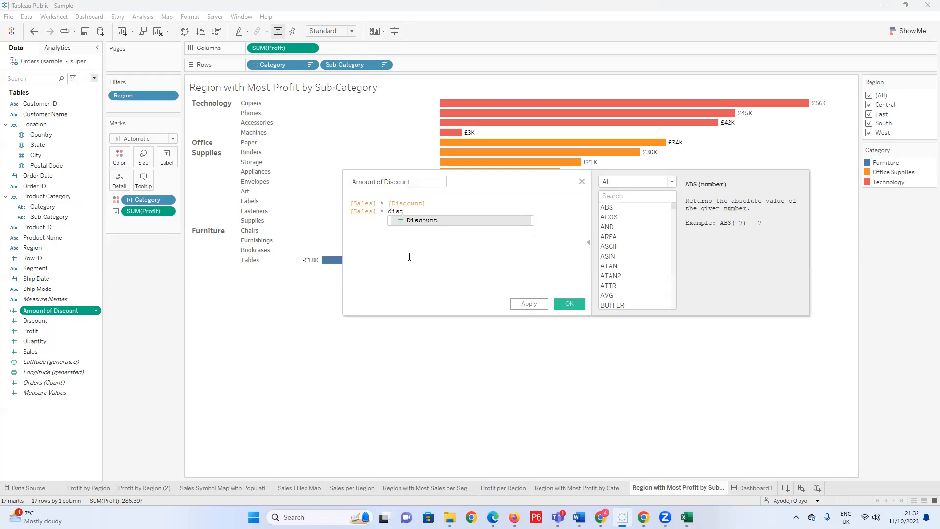
pyautogui.press('Return')
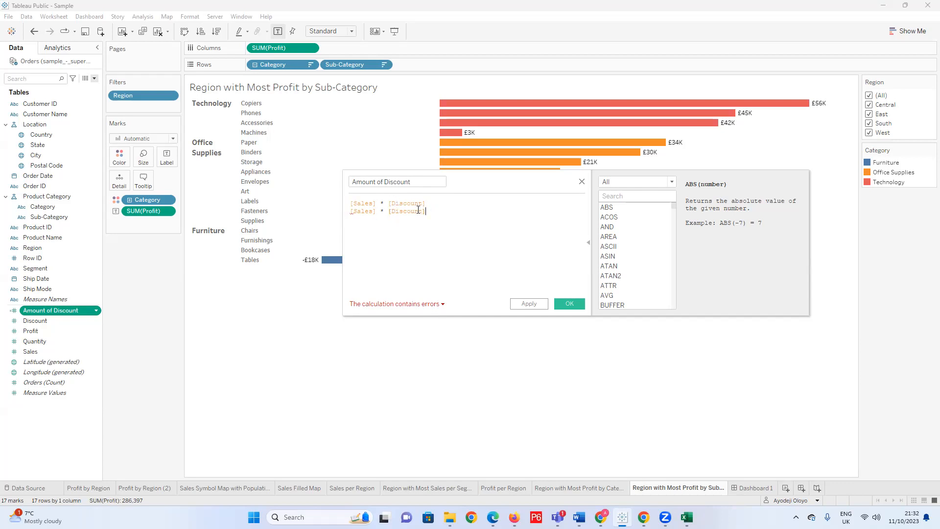
# Delete the duplicate second line from the Amount of Discount calculation and close the editor without saving.
pyautogui.click(437, 202)
pyautogui.write('/')
pyautogui.press('Delete')
pyautogui.press('Delete')
pyautogui.press('Delete')
pyautogui.press('Delete')
pyautogui.press('Delete')
pyautogui.press('Delete')
pyautogui.press('Delete')
pyautogui.press('Delete')
pyautogui.press('Delete')
pyautogui.press('Delete')
pyautogui.press('Delete')
pyautogui.press('Delete')
pyautogui.press('Delete')
pyautogui.press('Delete')
pyautogui.press('Delete')
pyautogui.press('Delete')
pyautogui.press('Delete')
pyautogui.press('Delete')
pyautogui.press('Delete')
pyautogui.press('Delete')
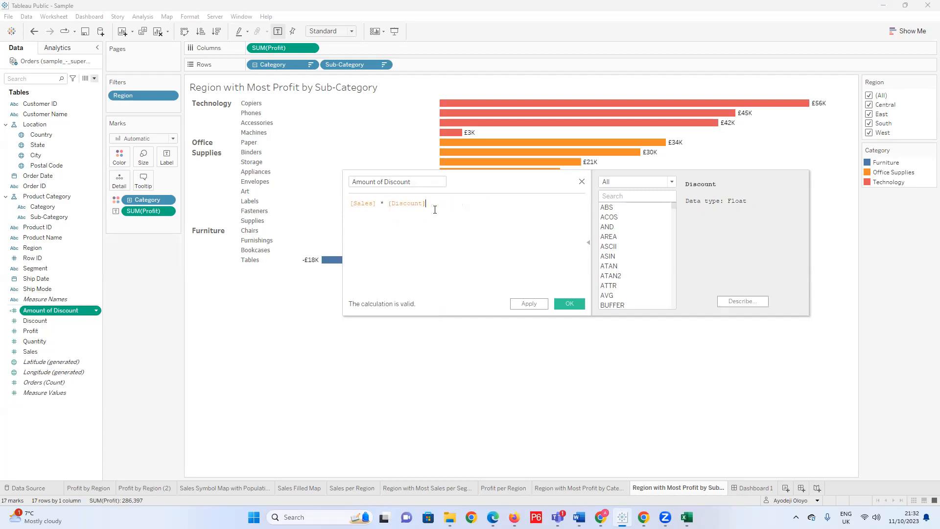
pyautogui.click(582, 183)
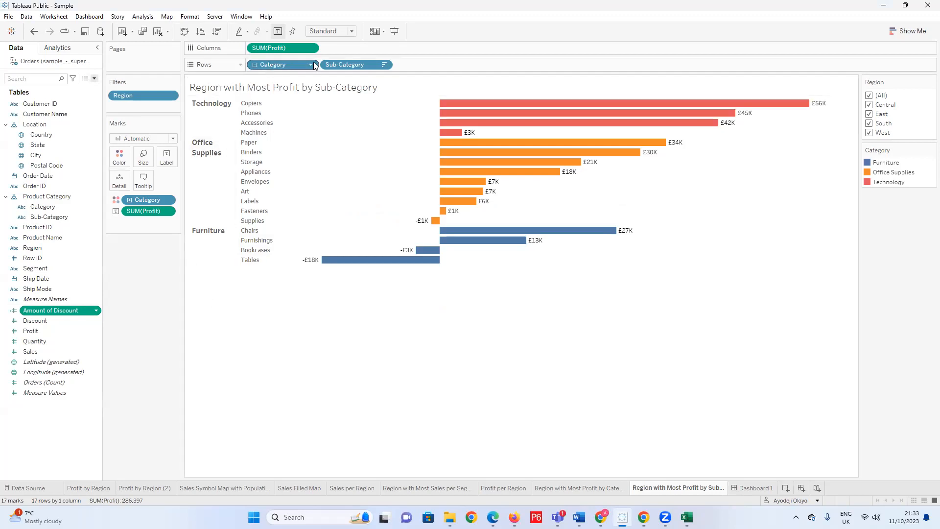
# Try duplicating the Sub-Category pill on Rows, undo the copy, and remove Sub-Category from the rows.
pyautogui.moveTo(334, 67); pyautogui.dragTo(445, 68)
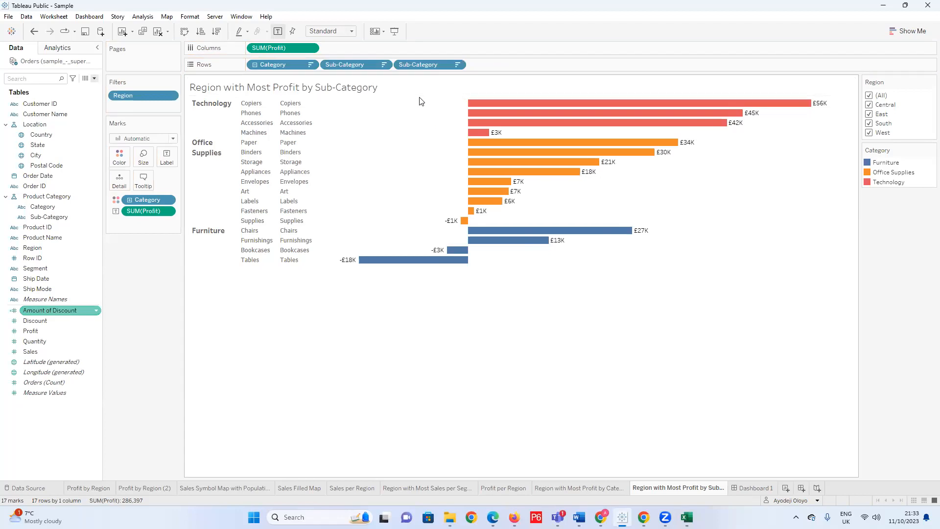
pyautogui.hotkey('ctrl', 'z')
pyautogui.moveTo(323, 65); pyautogui.dragTo(246, 89)
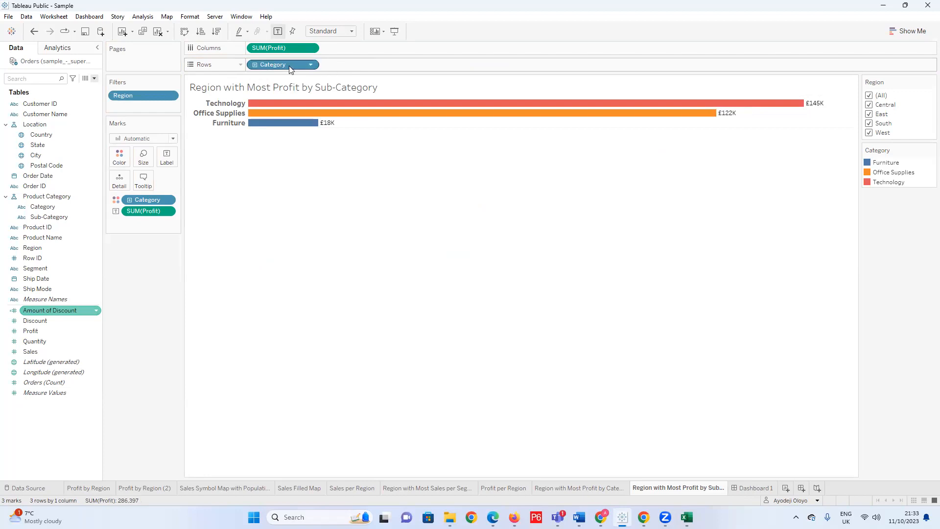
# Try duplicating the Category pill on Rows and the SUM(Profit) pill on Columns, undoing each copy.
pyautogui.moveTo(293, 65); pyautogui.dragTo(359, 65)
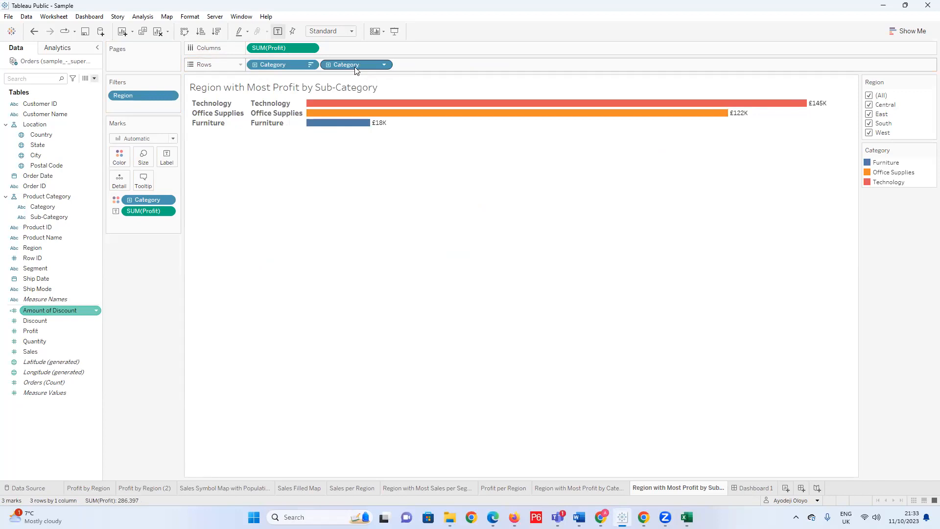
pyautogui.hotkey('ctrl', 'z')
pyautogui.moveTo(274, 48); pyautogui.dragTo(363, 53)
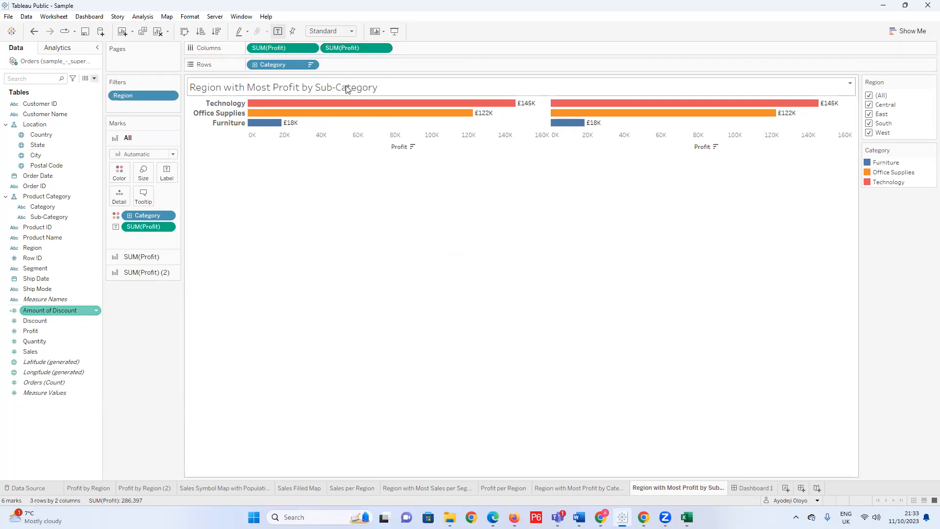
pyautogui.hotkey('ctrl', 'z')
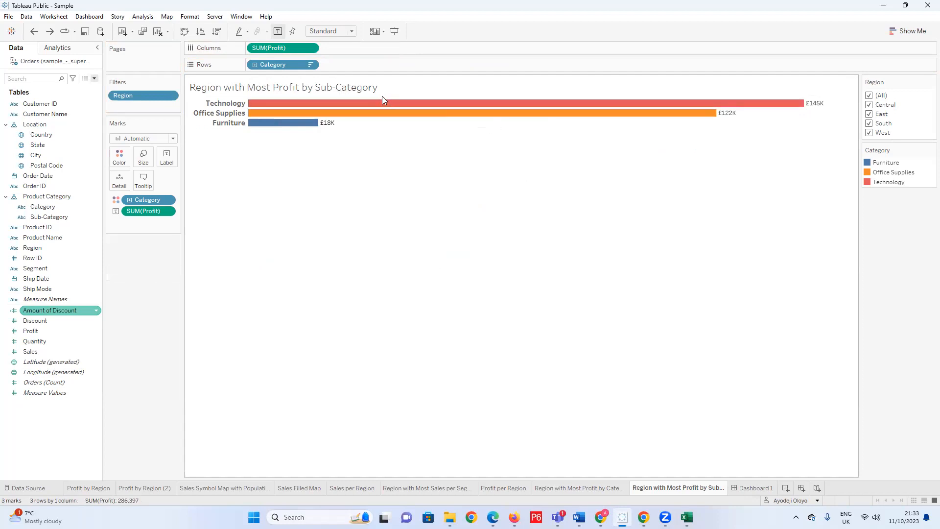
# Add the Sub-Category field back to Rows alongside Category.
pyautogui.moveTo(49, 216); pyautogui.dragTo(256, 63)
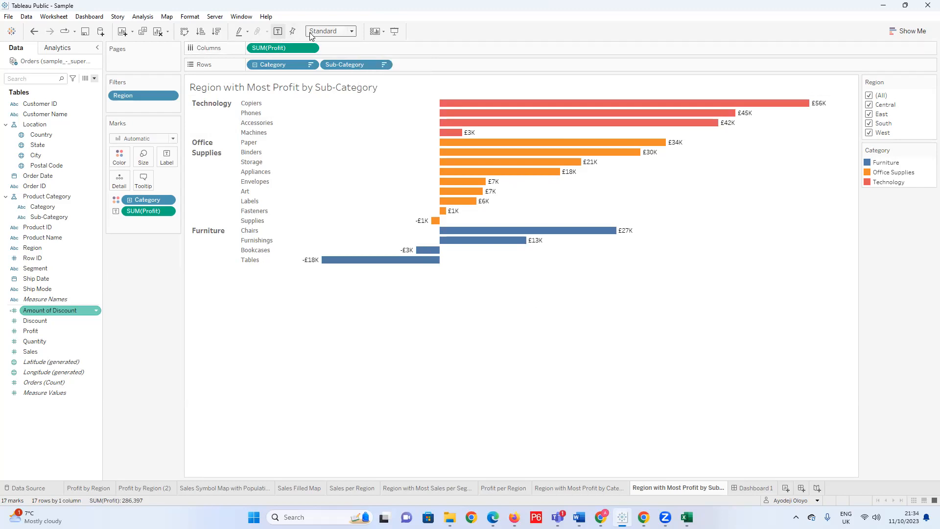
pyautogui.moveTo(547, 225)
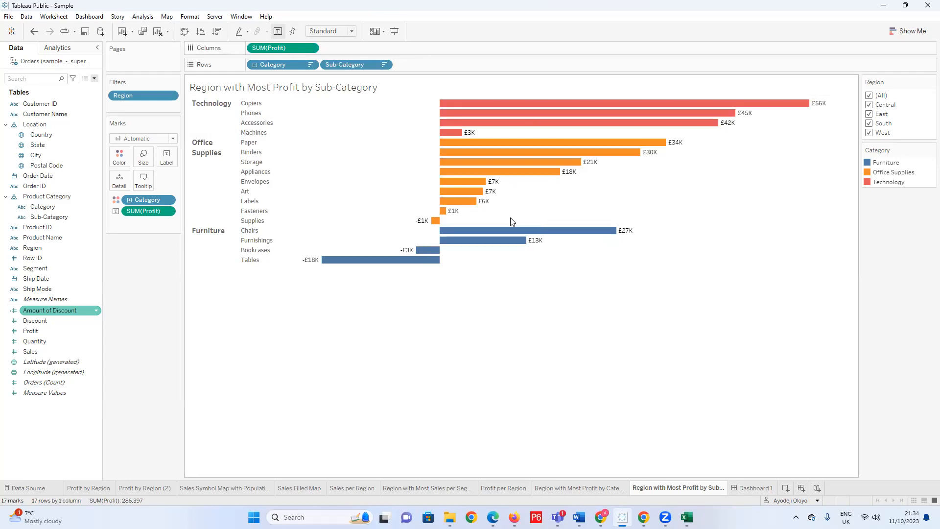
pyautogui.moveTo(511, 234)
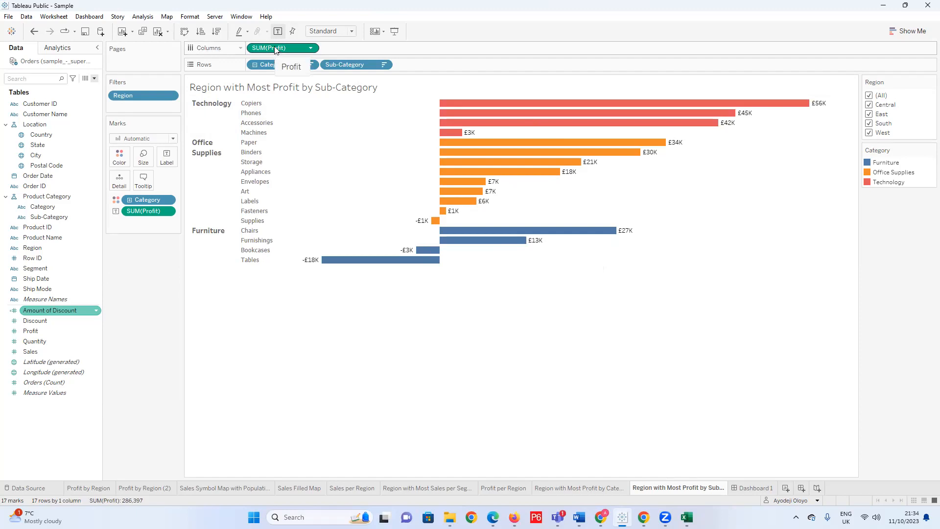
# Duplicate the SUM(Profit) pill on Columns to place a second Profit chart beside the first.
pyautogui.moveTo(277, 47); pyautogui.dragTo(360, 47)
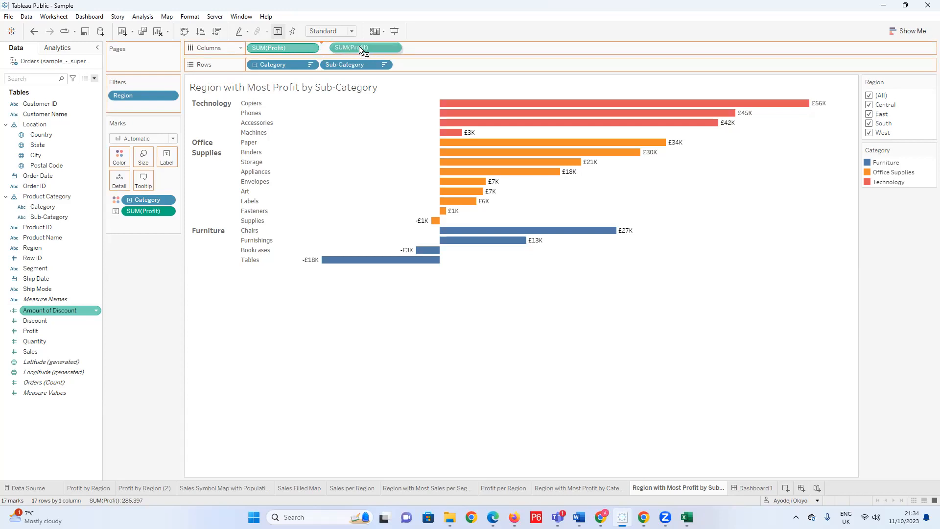
pyautogui.moveTo(361, 48); pyautogui.dragTo(361, 48)
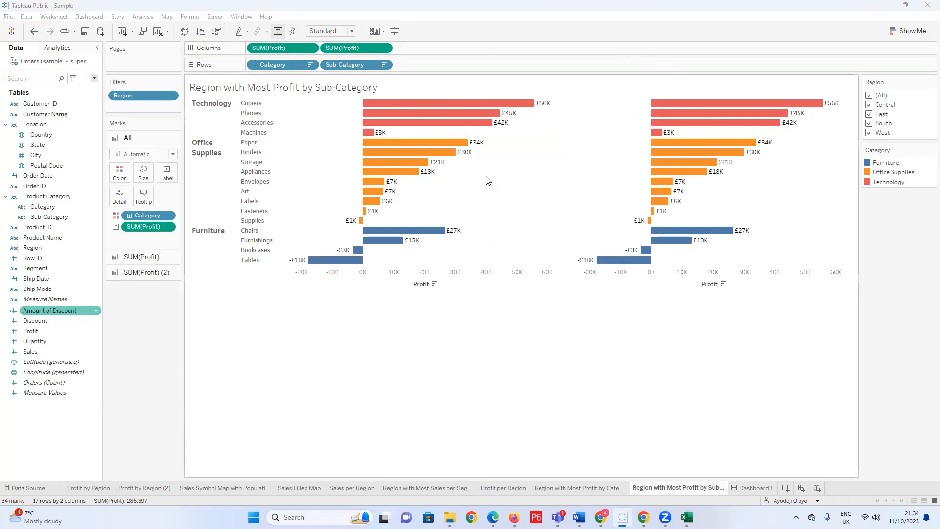
pyautogui.moveTo(678, 235)
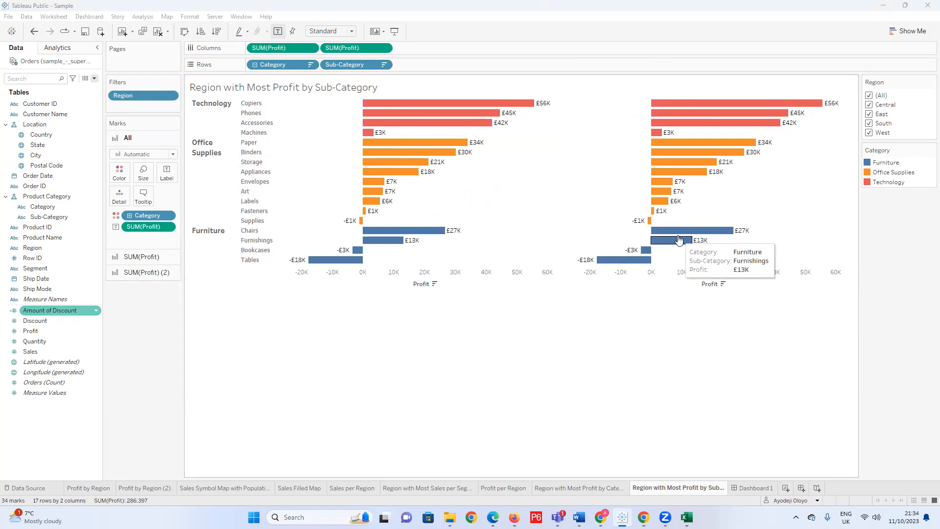
# Examine the separate mark settings for All, SUM(Profit) and SUM(Profit) (2).
pyautogui.click(132, 139)
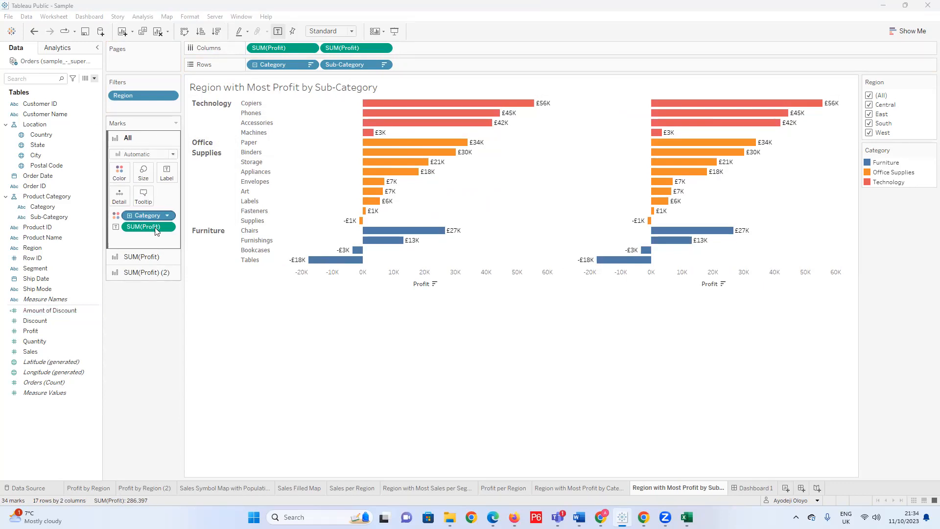
pyautogui.click(150, 141)
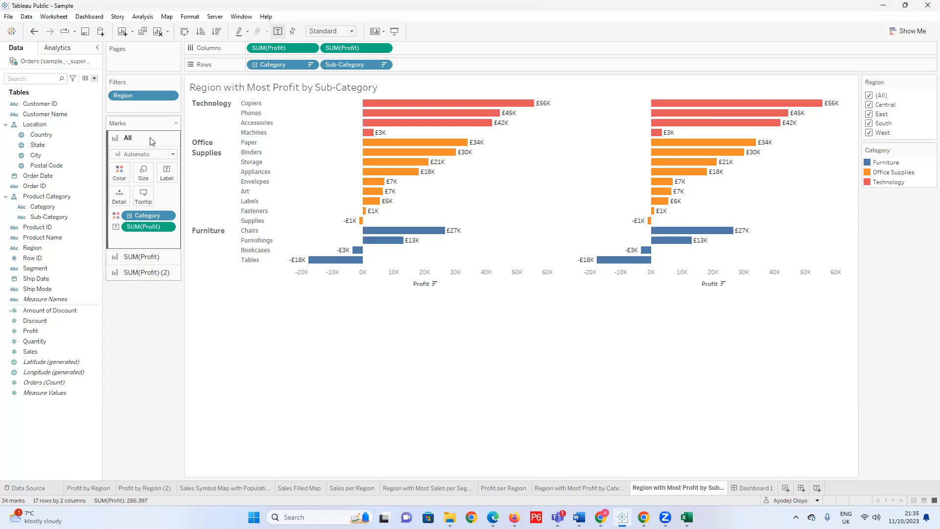
pyautogui.click(148, 274)
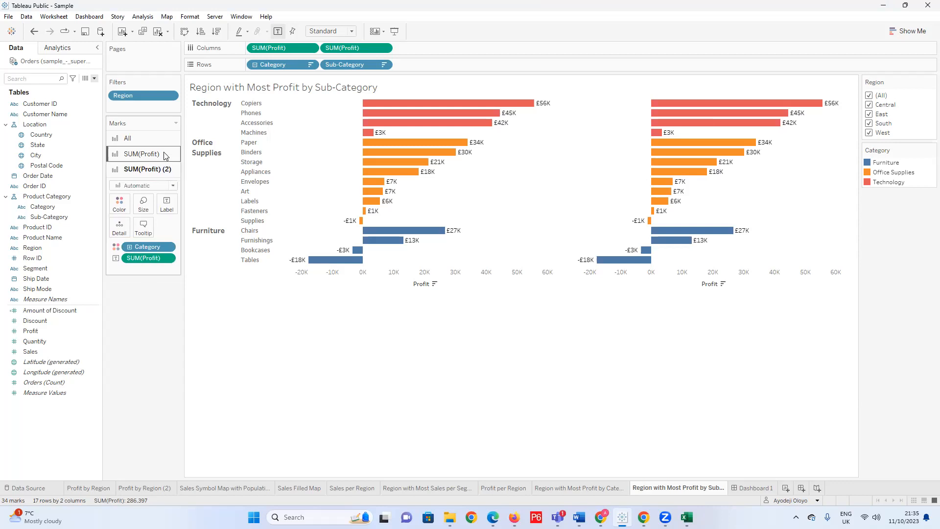
pyautogui.click(164, 154)
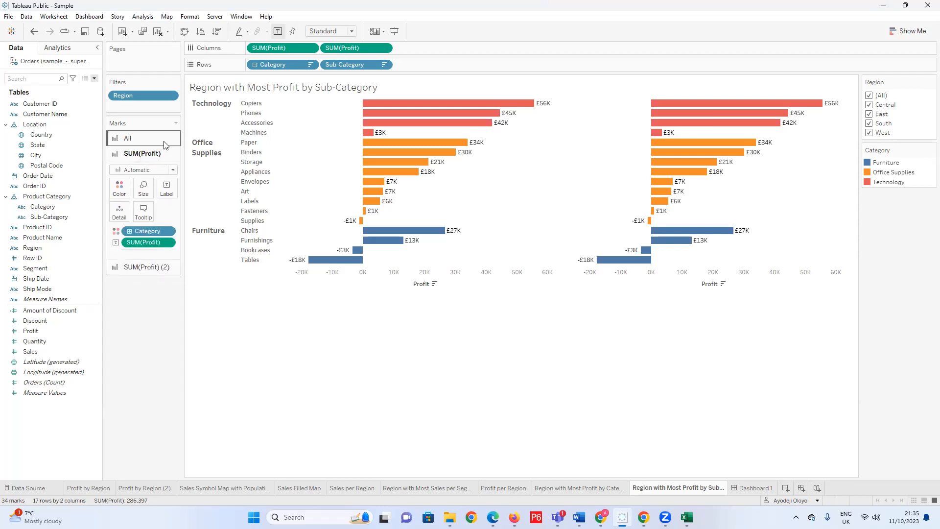
pyautogui.click(161, 142)
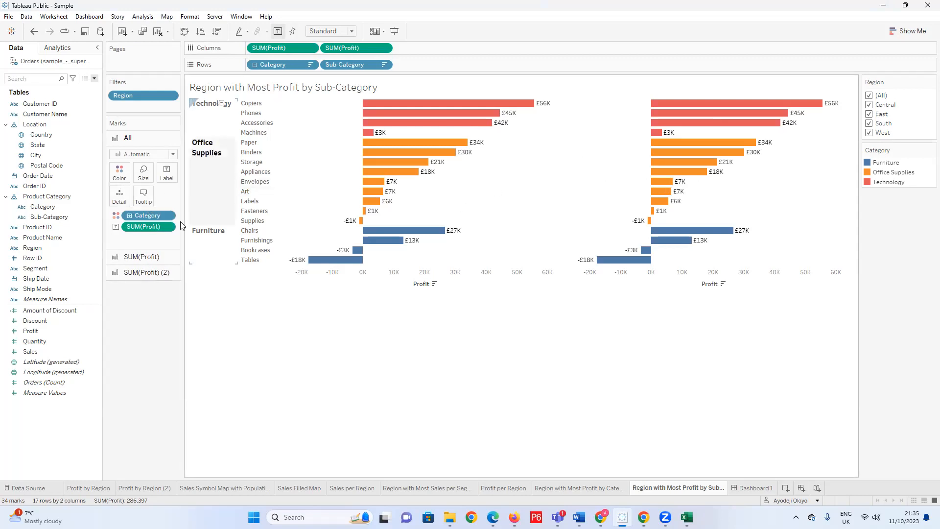
pyautogui.click(163, 256)
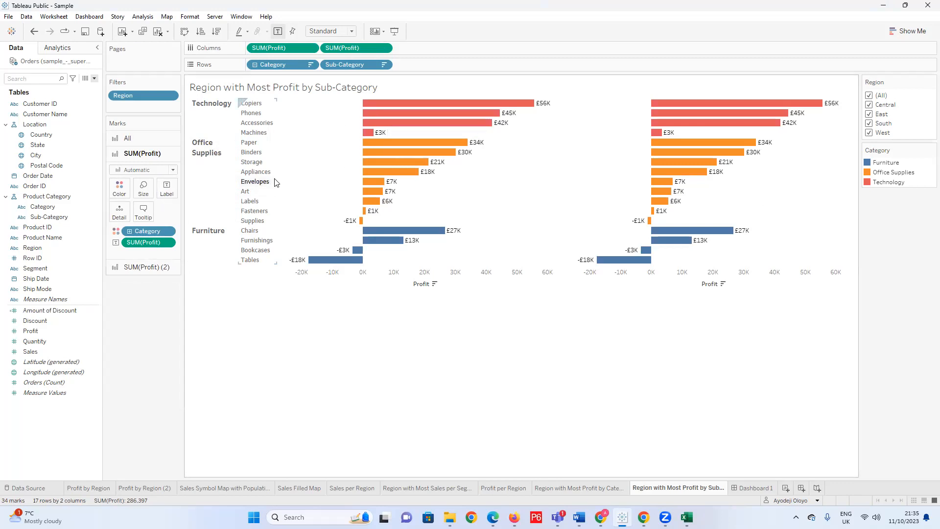
pyautogui.click(142, 267)
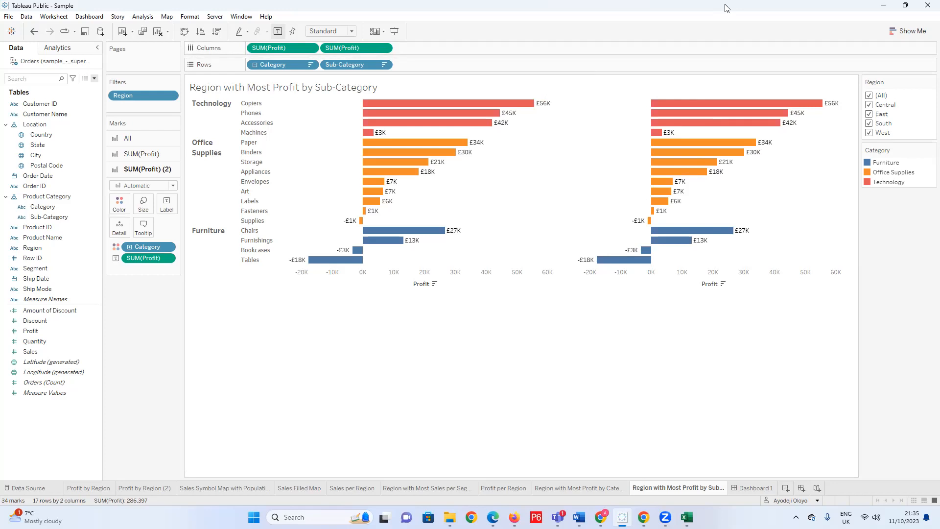
# Open the options of the second SUM(Profit) pill on Columns.
pyautogui.rightClick(362, 49)
pyautogui.click(341, 323)
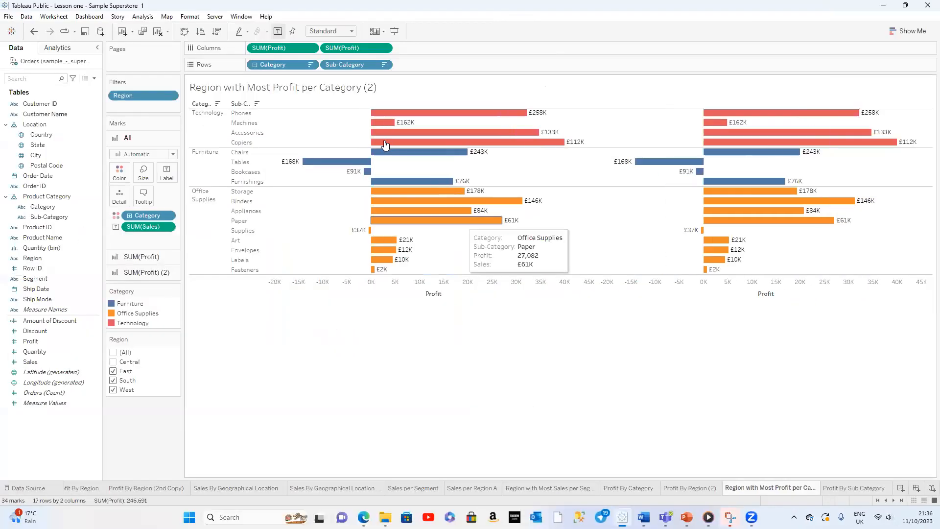
# In the Lesson one - Sample Superstore workbook, include Central in the Region filter on the Region with Most Profit per Category (2) sheet.
pyautogui.moveTo(383, 141)
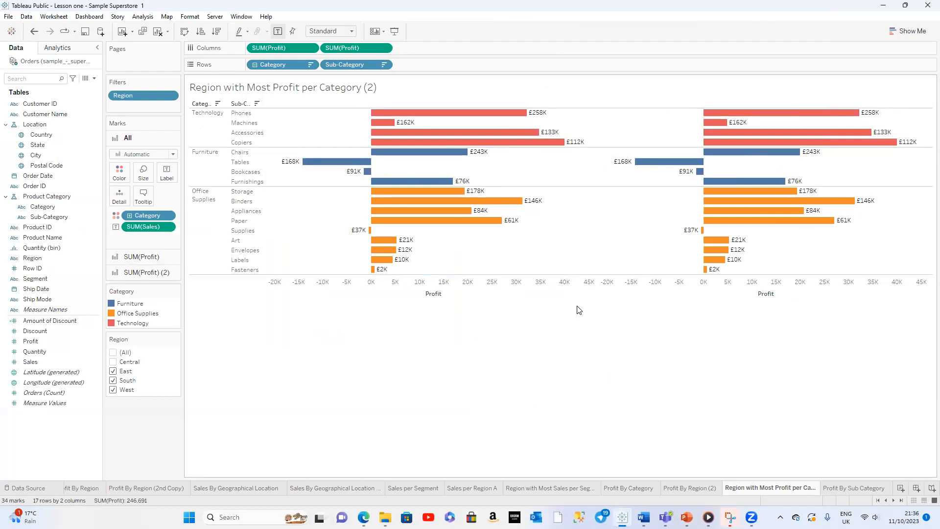
pyautogui.moveTo(538, 117)
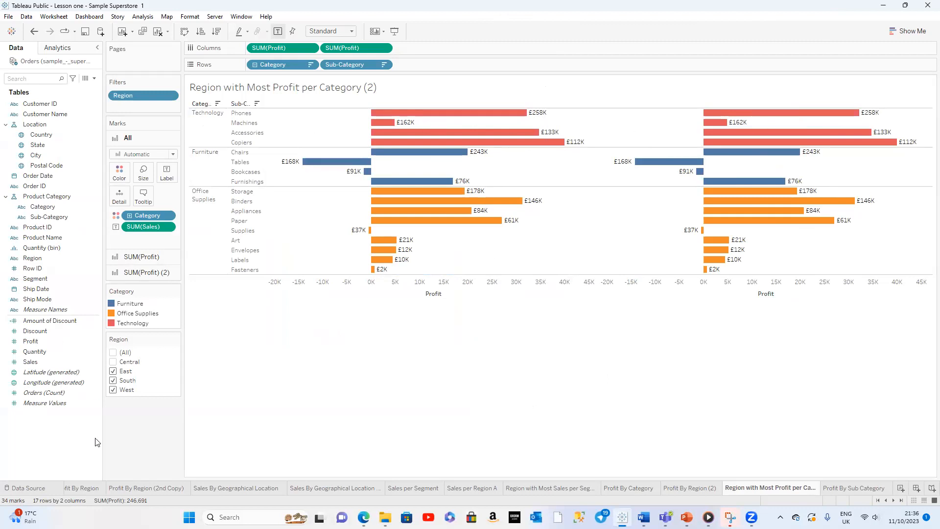
pyautogui.click(113, 362)
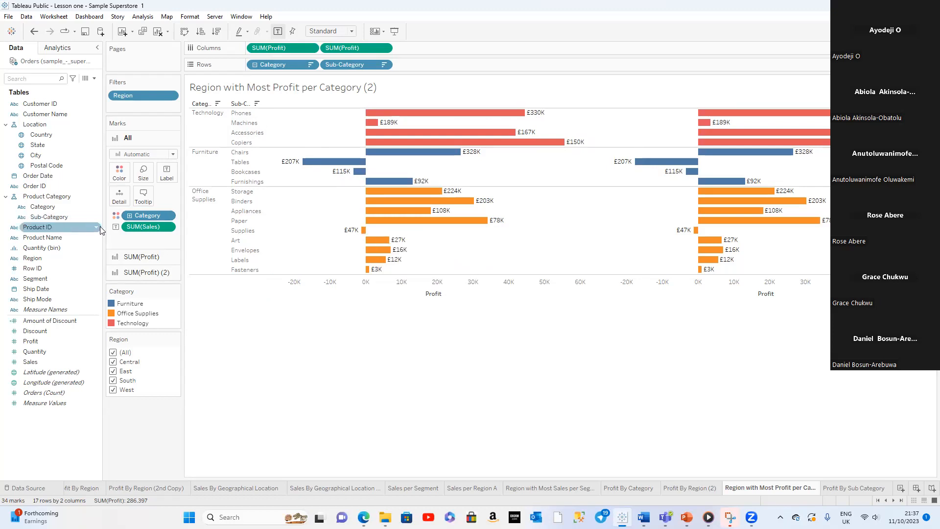
# Replace the Sales label on all marks with the Profit measure.
pyautogui.moveTo(147, 227); pyautogui.dragTo(54, 404)
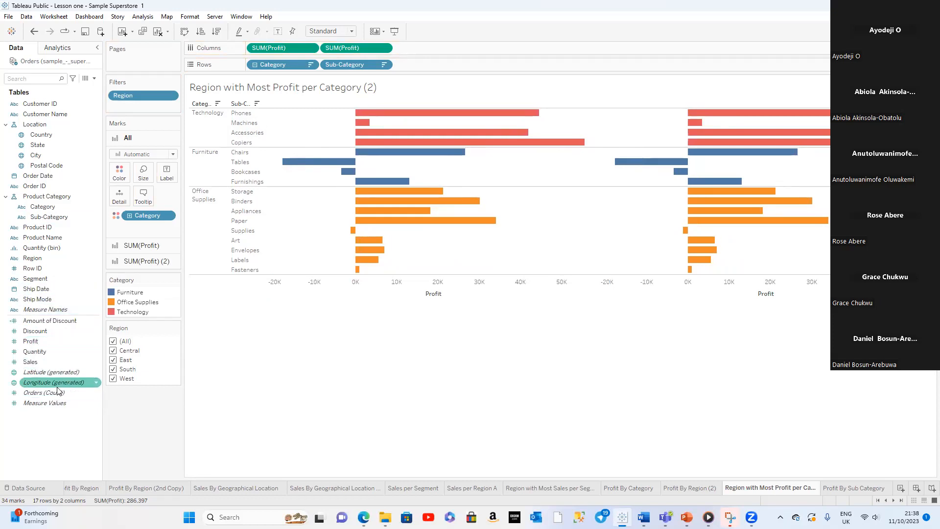
pyautogui.click(44, 342)
pyautogui.moveTo(44, 341); pyautogui.dragTo(175, 181)
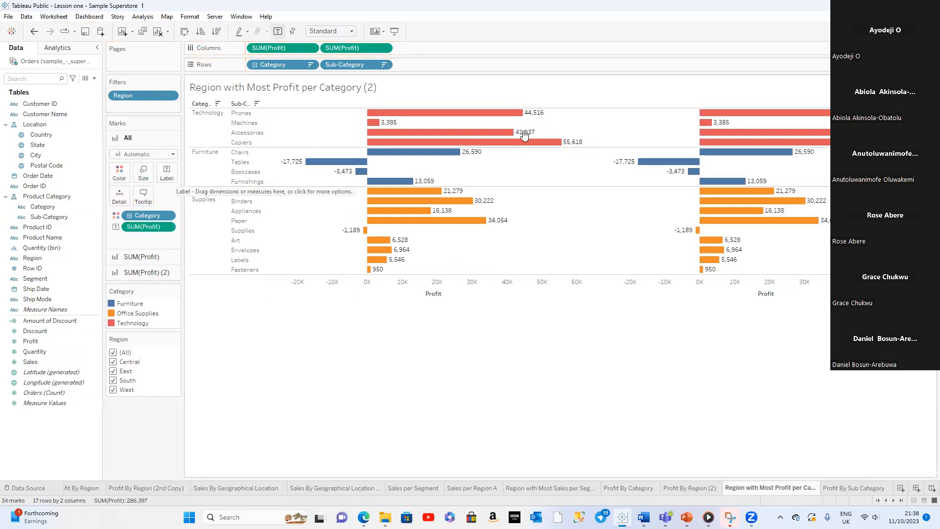
# Cycle the sort order of Category on the Region with Most Profit per Category (2) chart, including ascending and unsorted.
pyautogui.rightClick(515, 117)
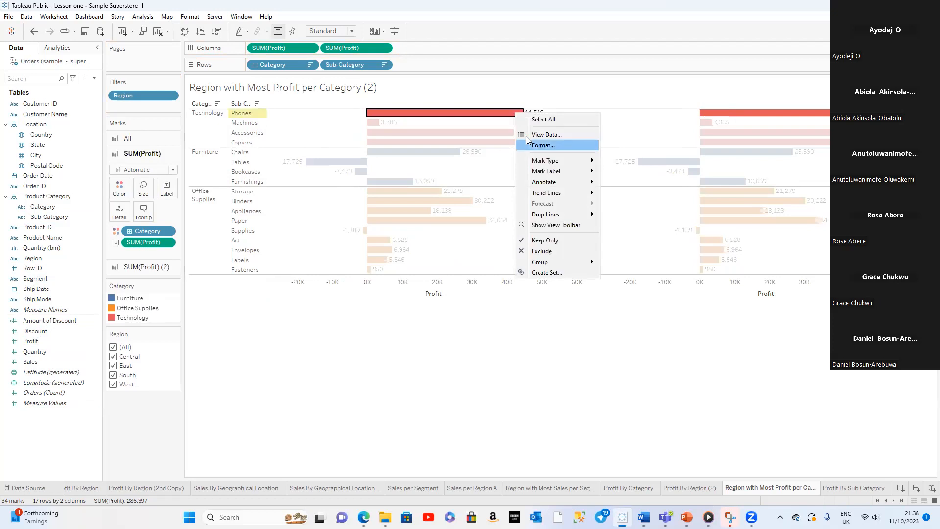
pyautogui.click(318, 368)
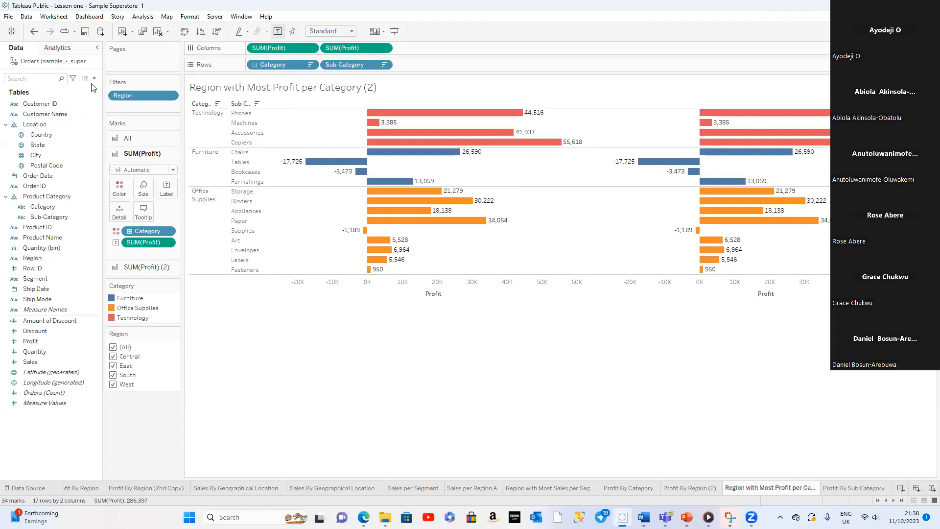
pyautogui.click(218, 104)
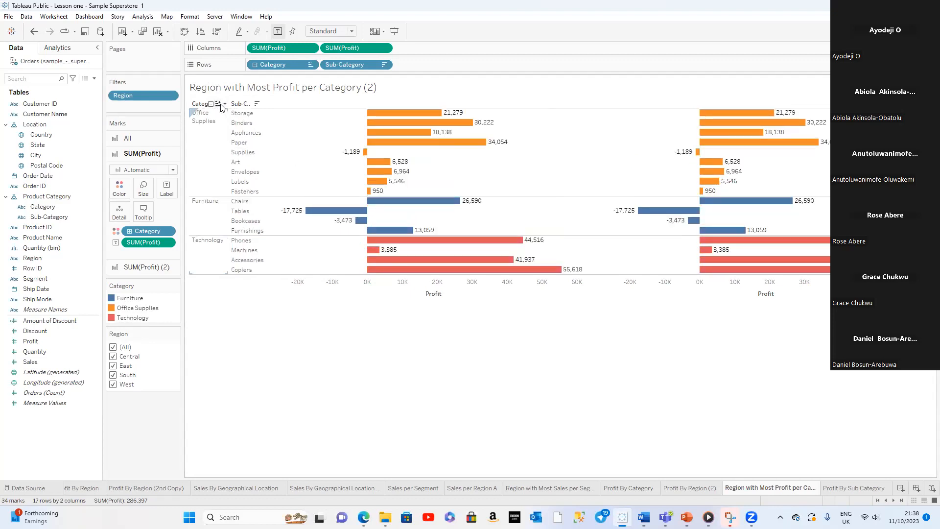
pyautogui.click(219, 104)
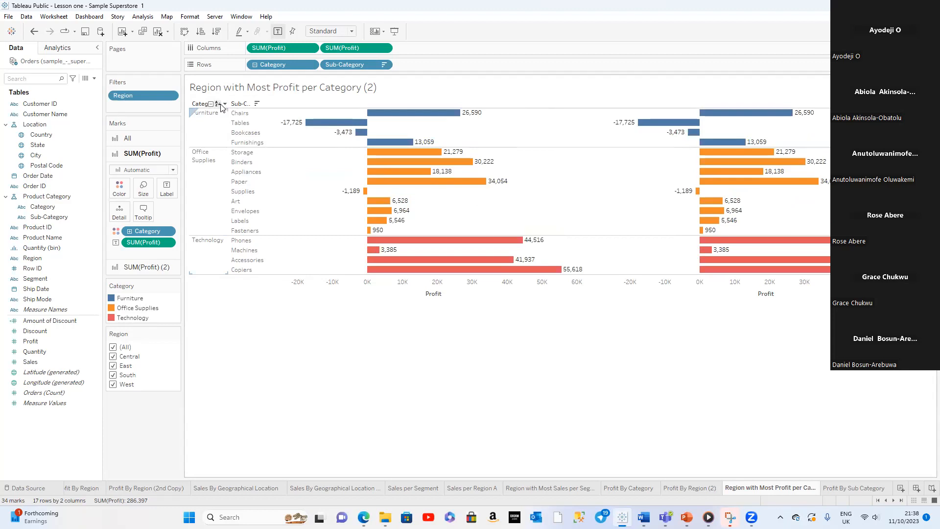
pyautogui.click(220, 104)
pyautogui.click(218, 106)
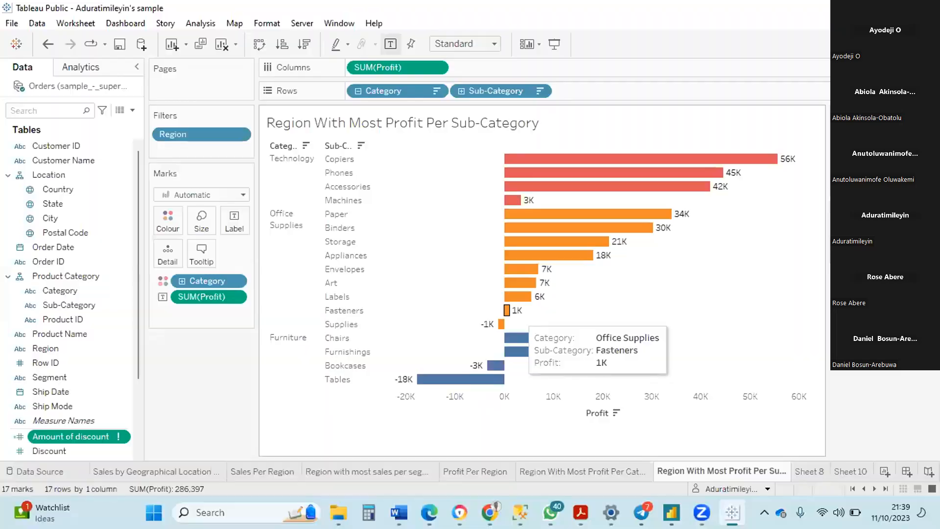
# In the other Superstore sample workbook, define the invalid Amount of discount calculated field as [Sales] * [Discount].
pyautogui.rightClick(116, 437)
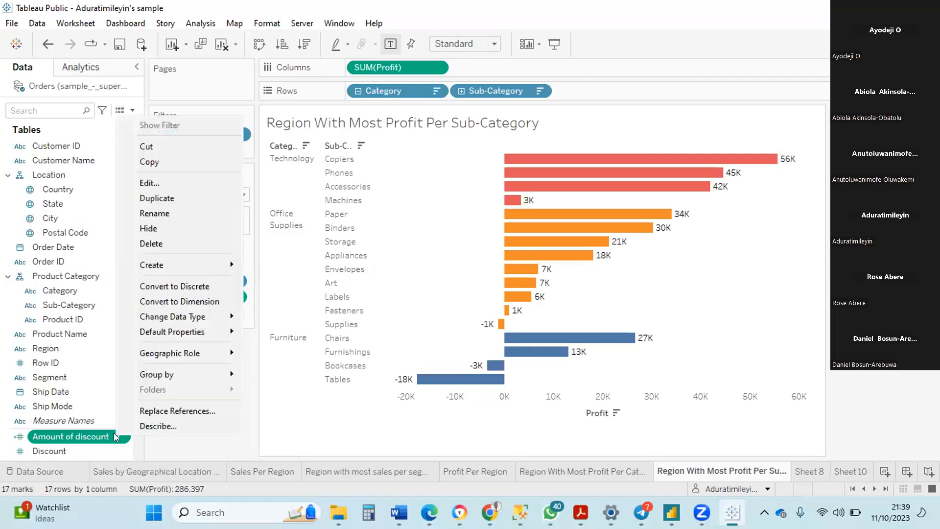
pyautogui.click(160, 182)
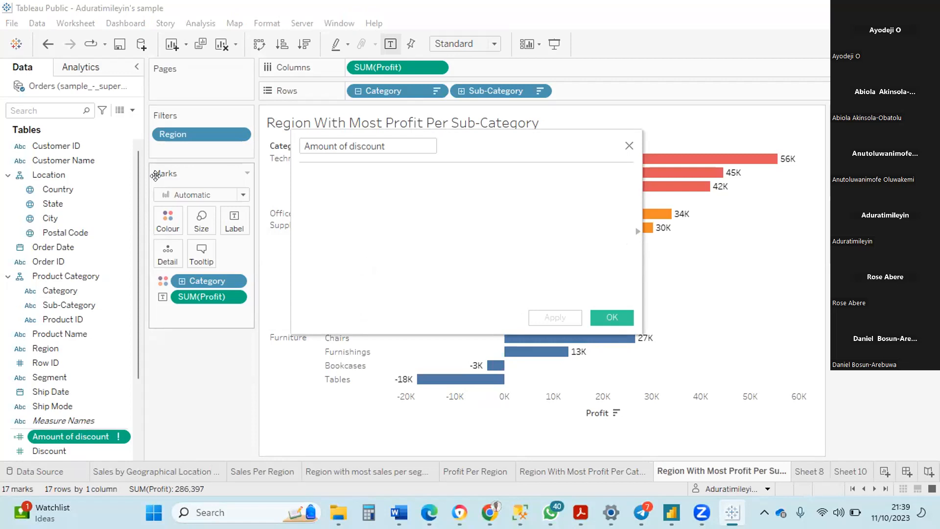
pyautogui.write('sa')
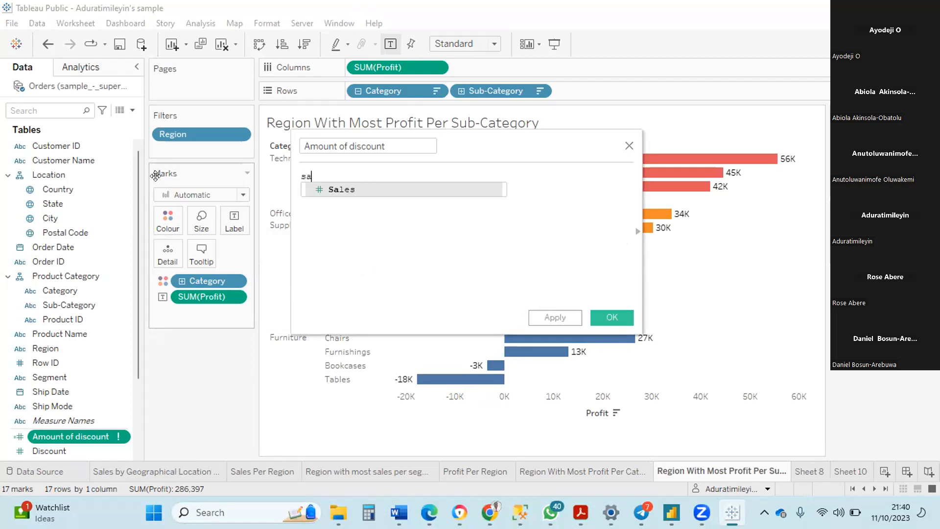
pyautogui.click(323, 189)
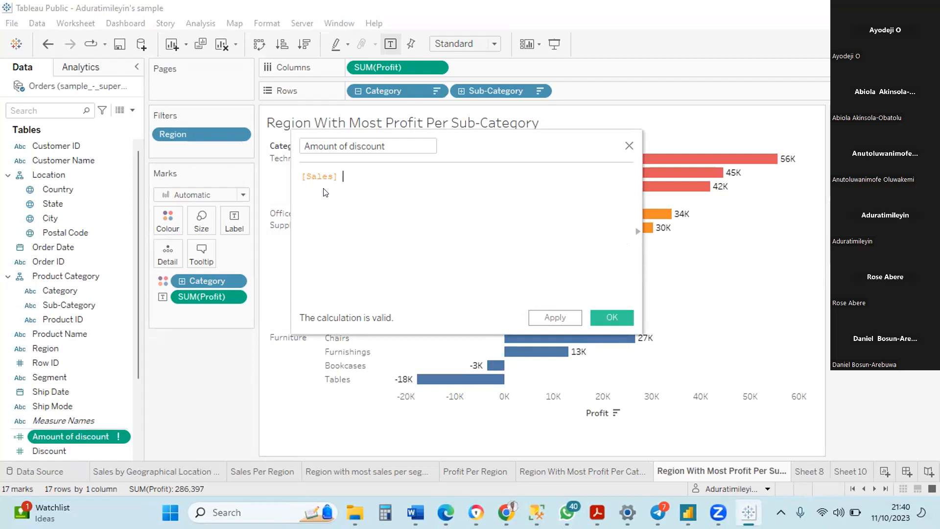
pyautogui.write('*')
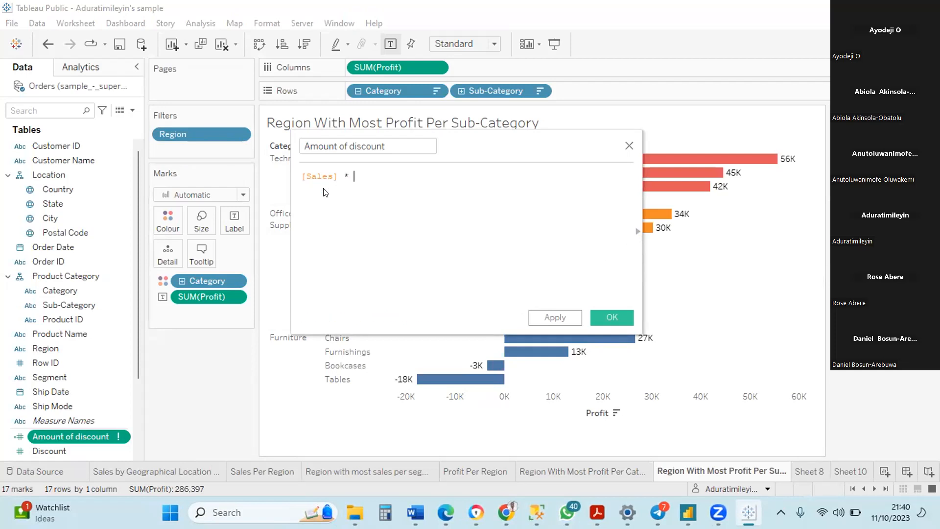
pyautogui.write(' d')
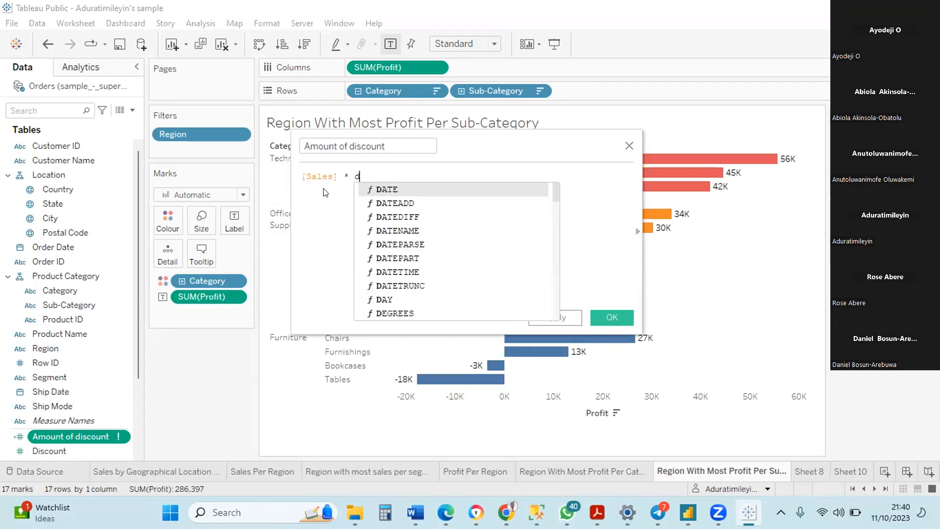
pyautogui.write('is')
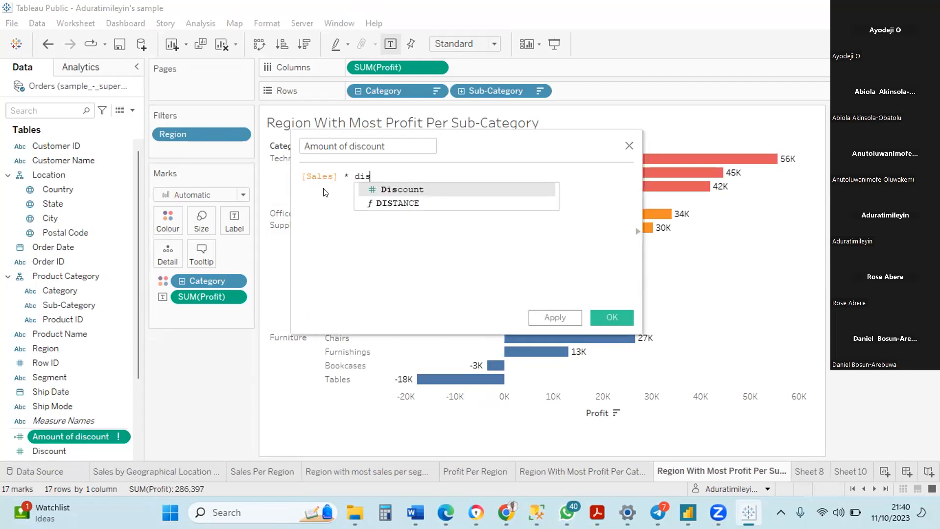
pyautogui.doubleClick(381, 186)
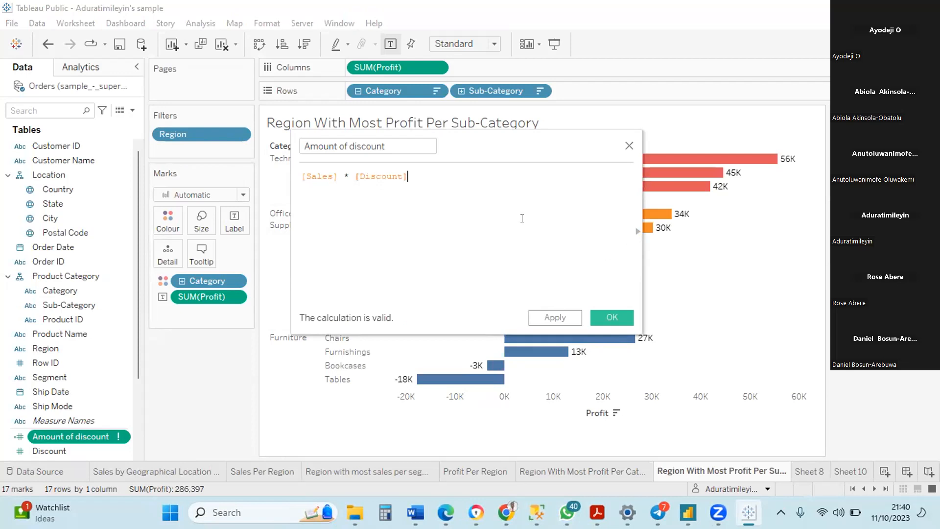
pyautogui.click(611, 319)
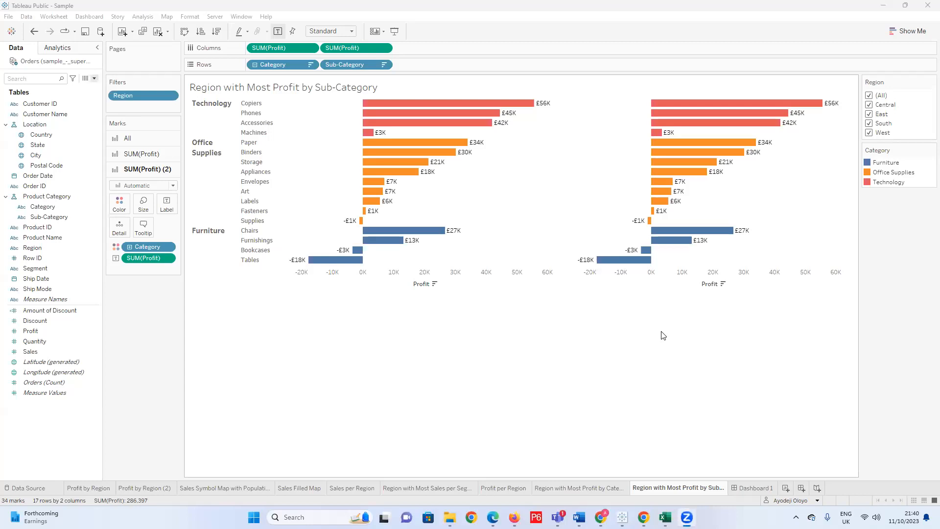
# In the Sample workbook, remove the Profit label from the SUM(Profit) (2) marks on the Region with Most Profit by Sub-Category sheet.
pyautogui.moveTo(669, 245)
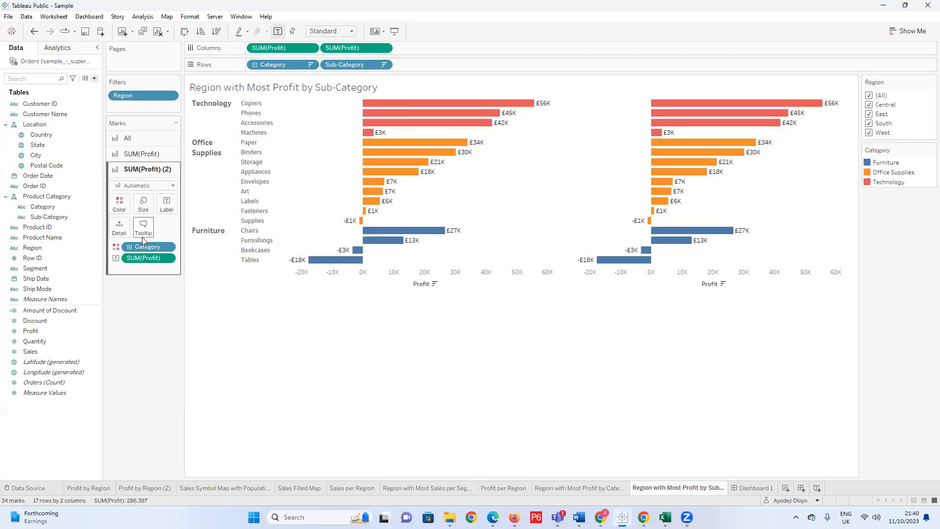
pyautogui.click(152, 156)
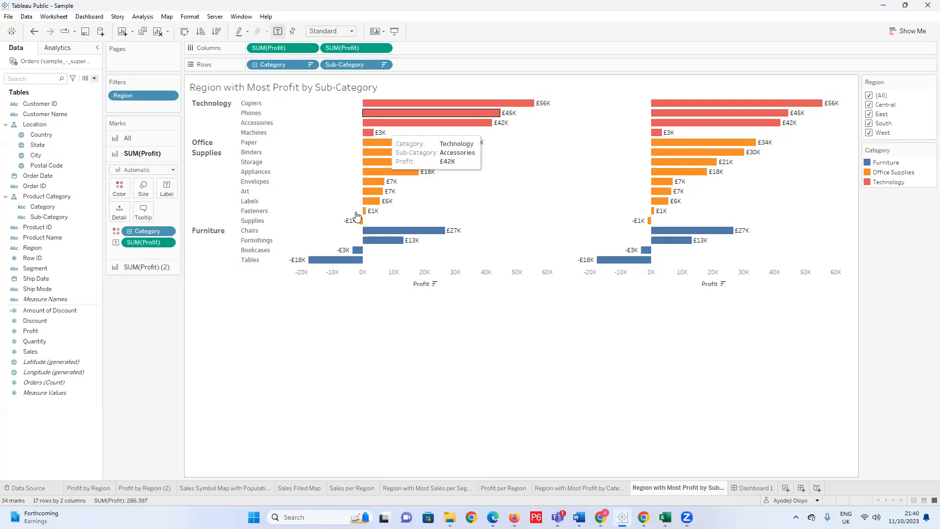
pyautogui.click(147, 267)
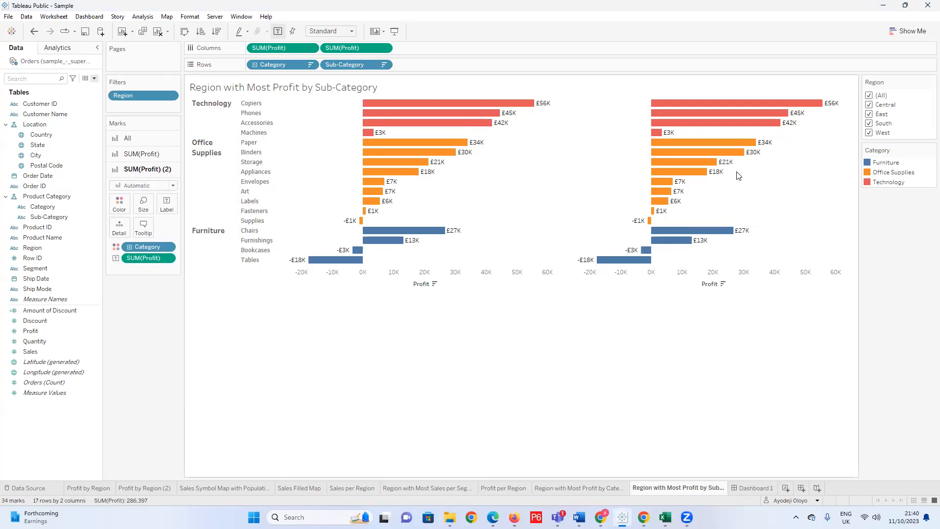
pyautogui.moveTo(145, 258); pyautogui.dragTo(148, 335)
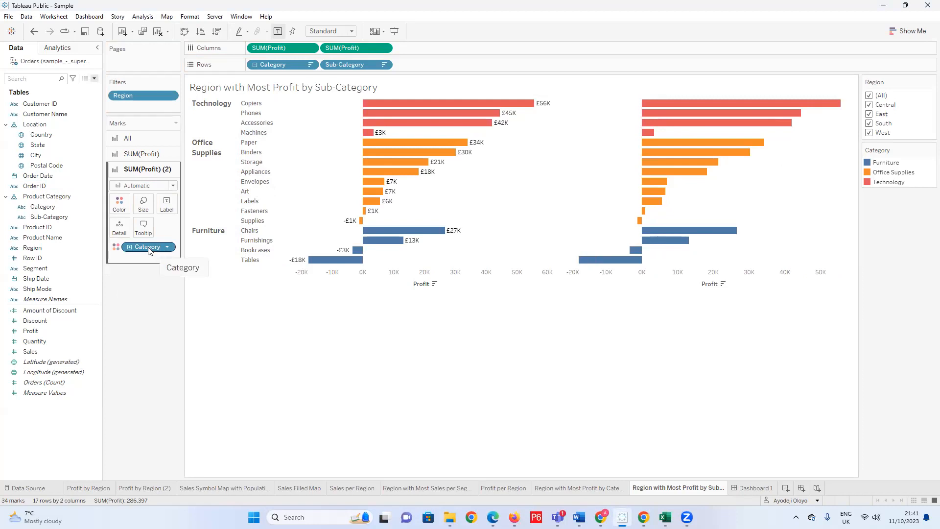
# Label the SUM(Profit) (2) bars with the Amount of Discount measure.
pyautogui.click(89, 312)
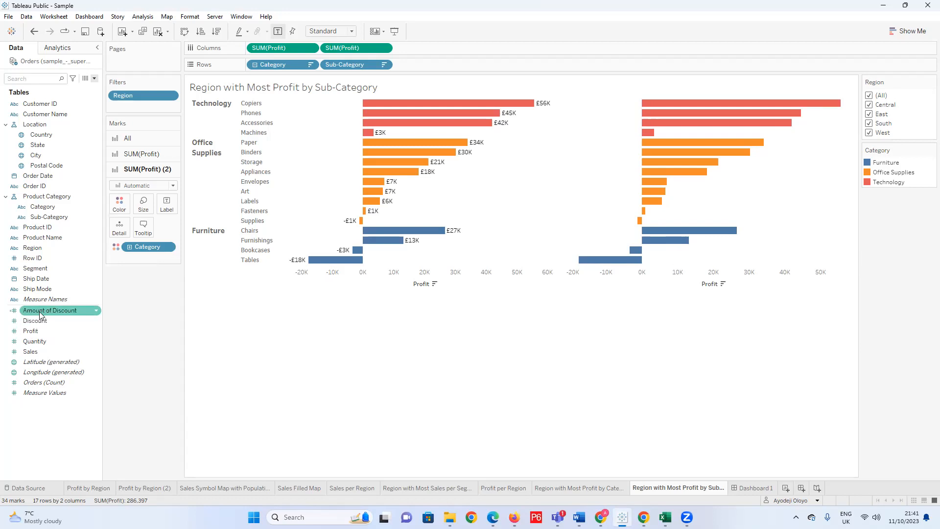
pyautogui.click(77, 292)
pyautogui.click(49, 311)
pyautogui.moveTo(51, 311); pyautogui.dragTo(165, 206)
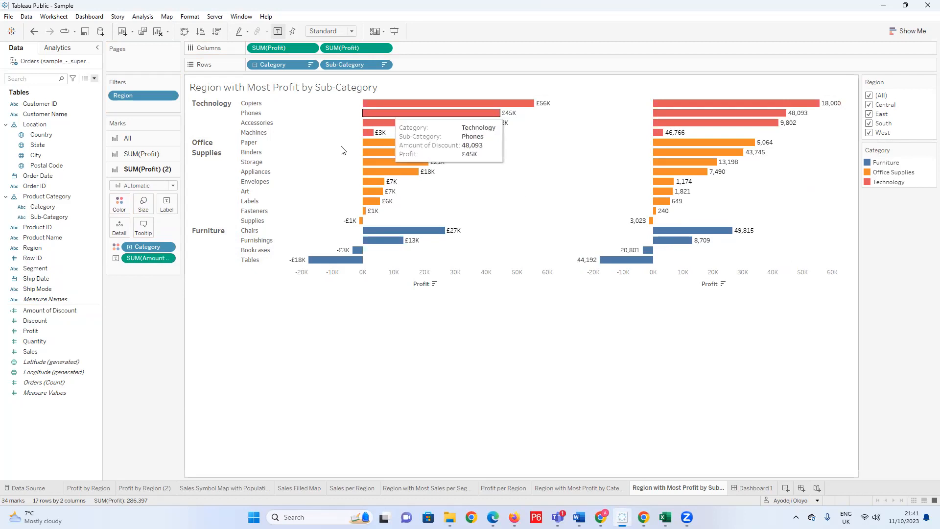
pyautogui.moveTo(371, 182)
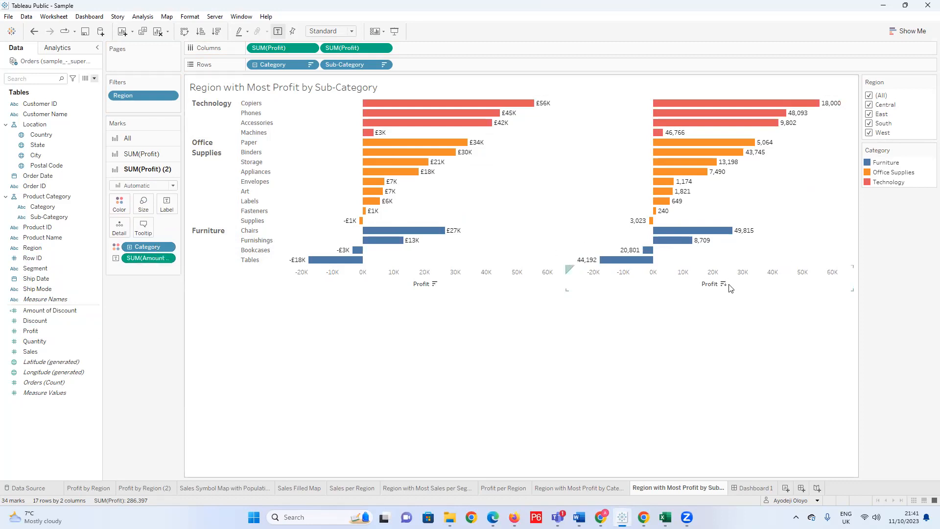
pyautogui.click(712, 289)
pyautogui.rightClick(712, 289)
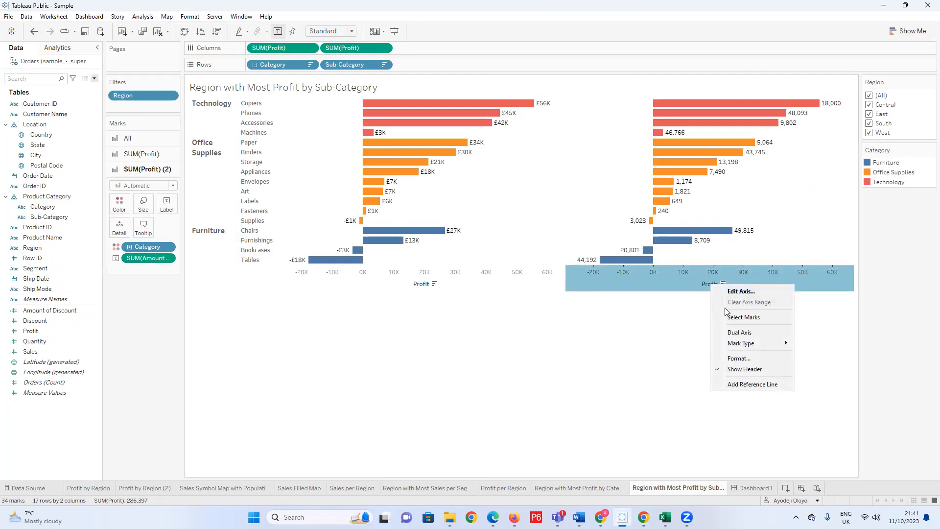
pyautogui.click(155, 351)
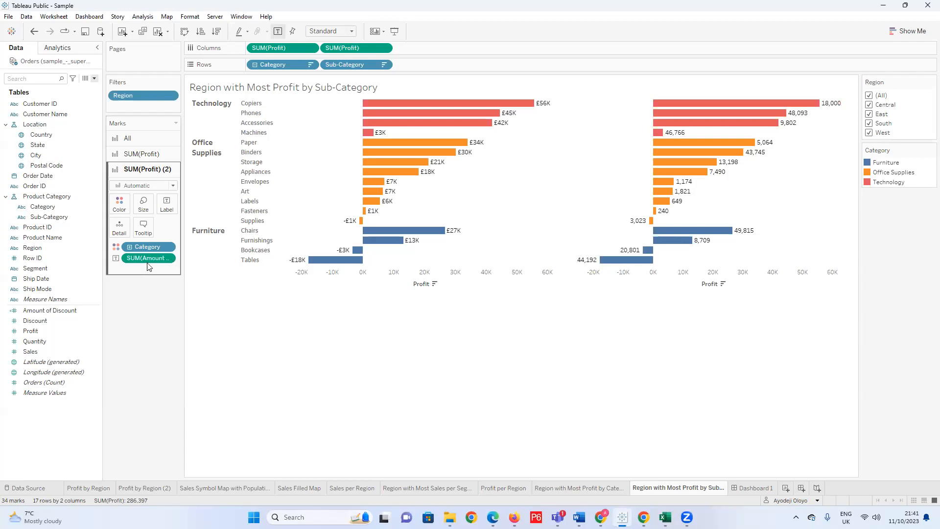
pyautogui.click(167, 258)
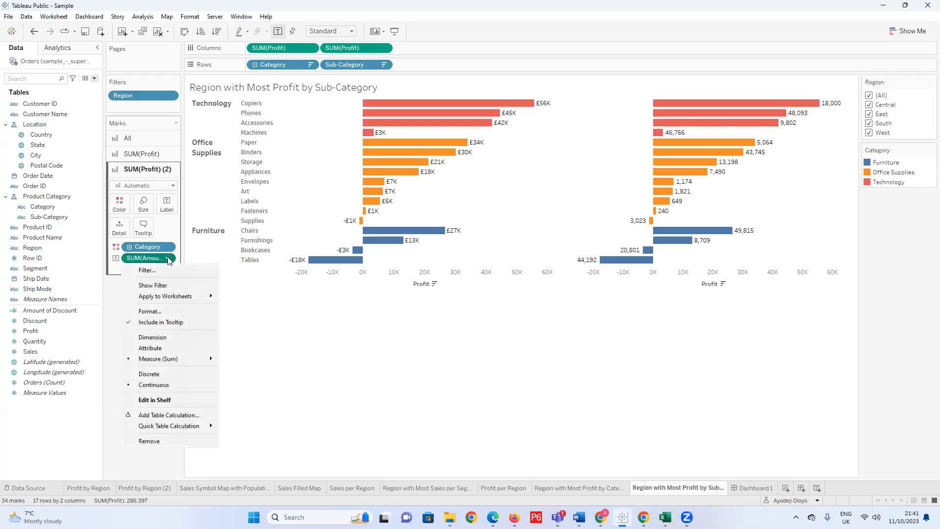
pyautogui.click(164, 138)
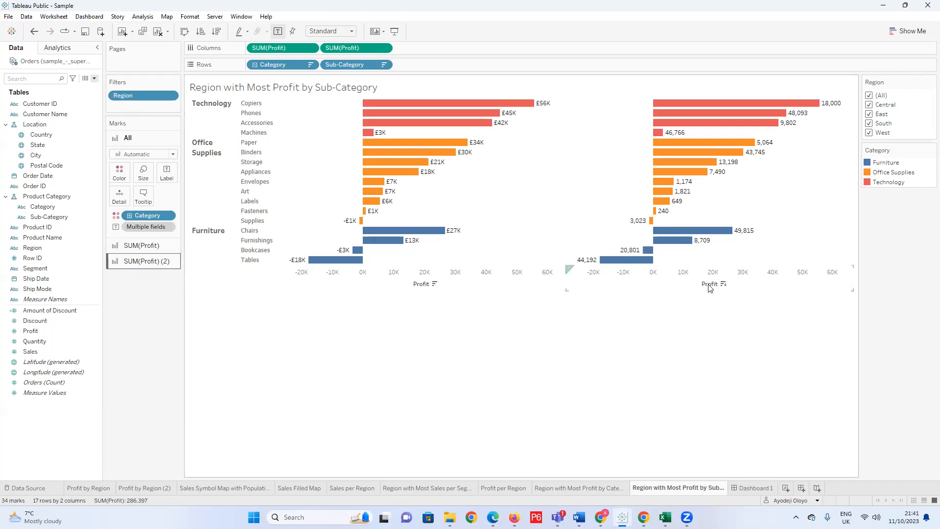
# Try adding Amount of Discount as detail on the SUM(Profit) (2) marks, and remove that extra detail.
pyautogui.click(134, 263)
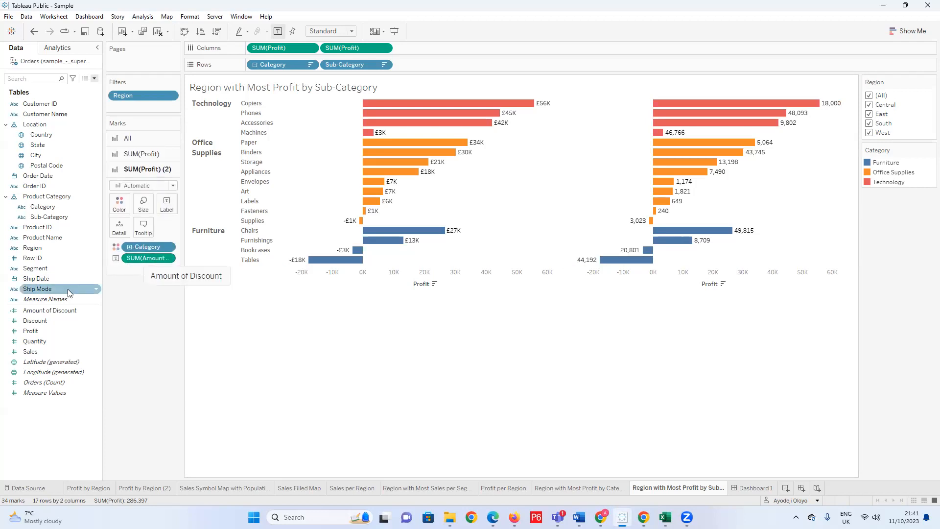
pyautogui.moveTo(56, 308); pyautogui.dragTo(120, 228)
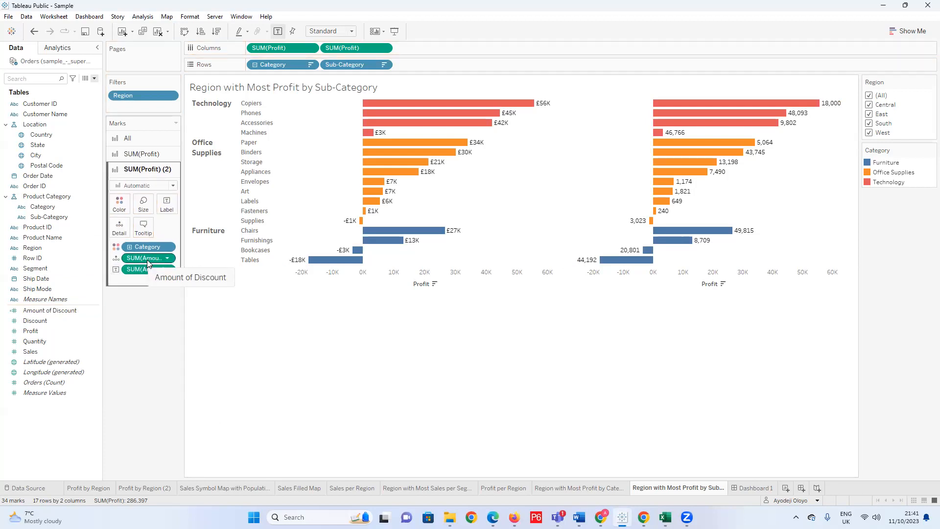
pyautogui.moveTo(147, 257); pyautogui.dragTo(147, 306)
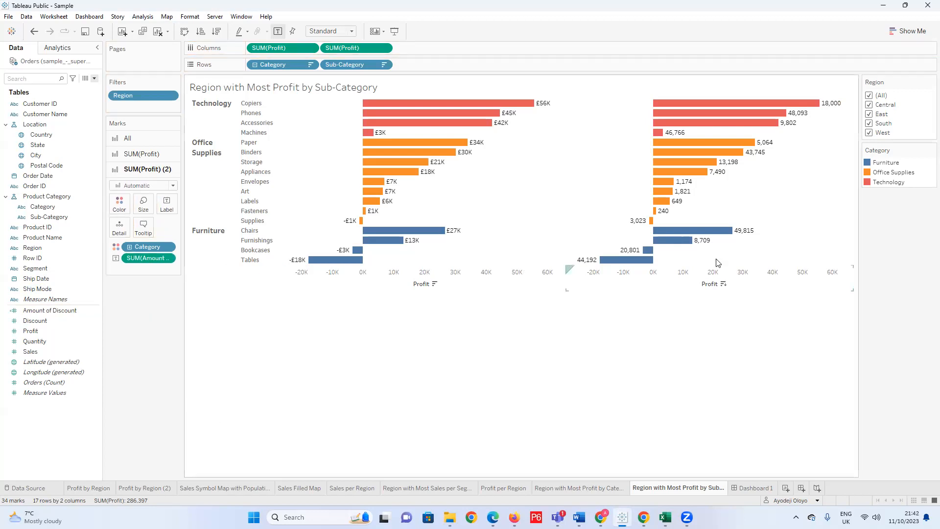
# Set the title of the second Profit axis to Discount.
pyautogui.rightClick(714, 285)
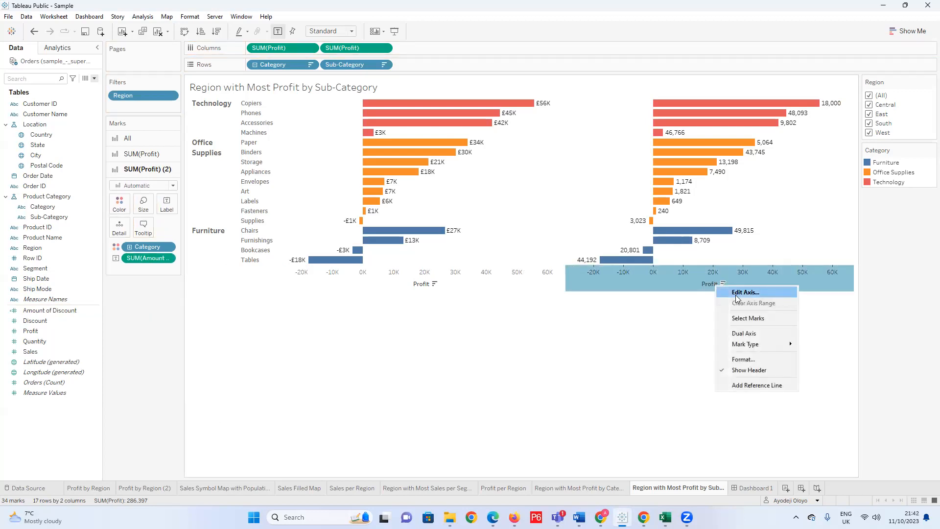
pyautogui.press('Escape')
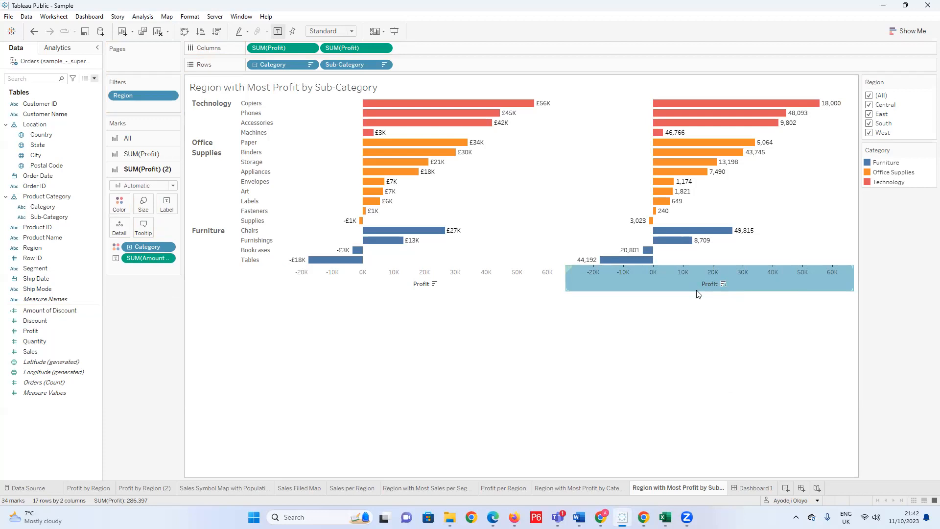
pyautogui.moveTo(463, 321); pyautogui.dragTo(394, 316)
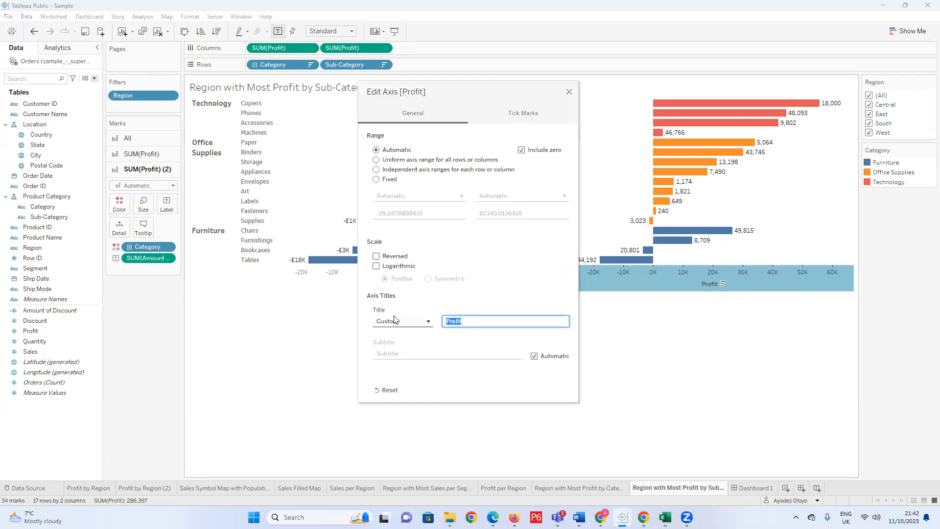
pyautogui.write('Discount')
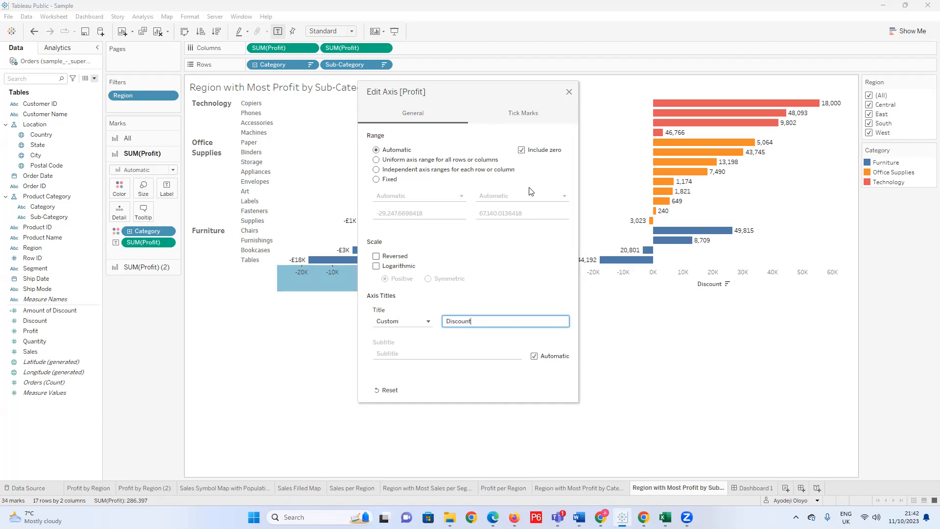
pyautogui.click(569, 92)
pyautogui.rightClick(711, 282)
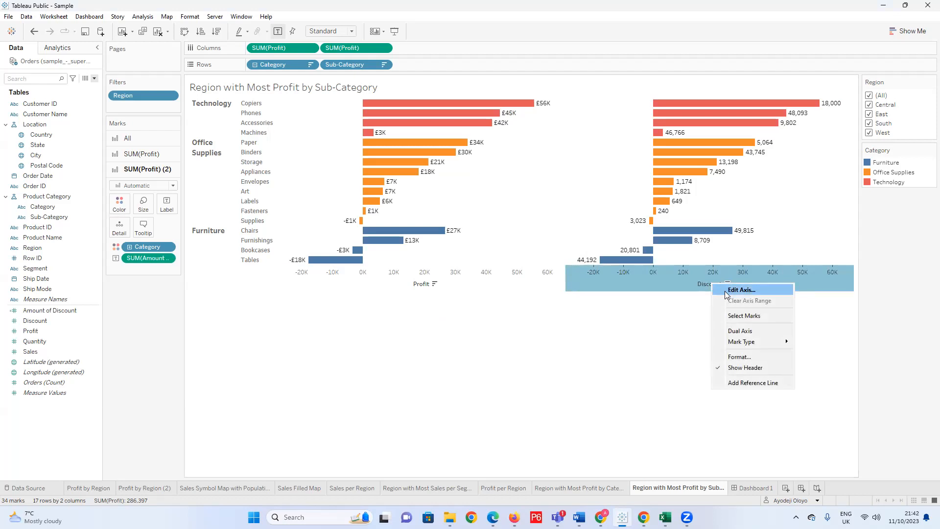
pyautogui.click(601, 336)
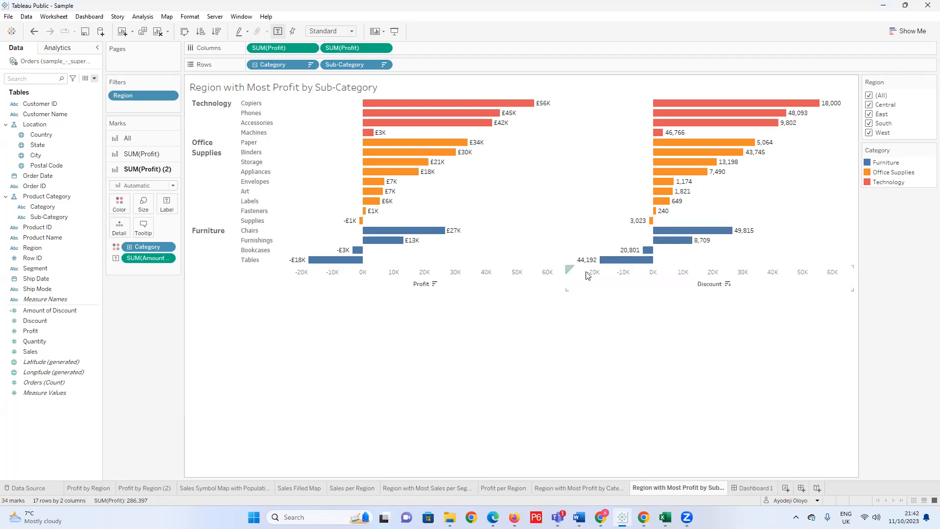
pyautogui.moveTo(765, 147)
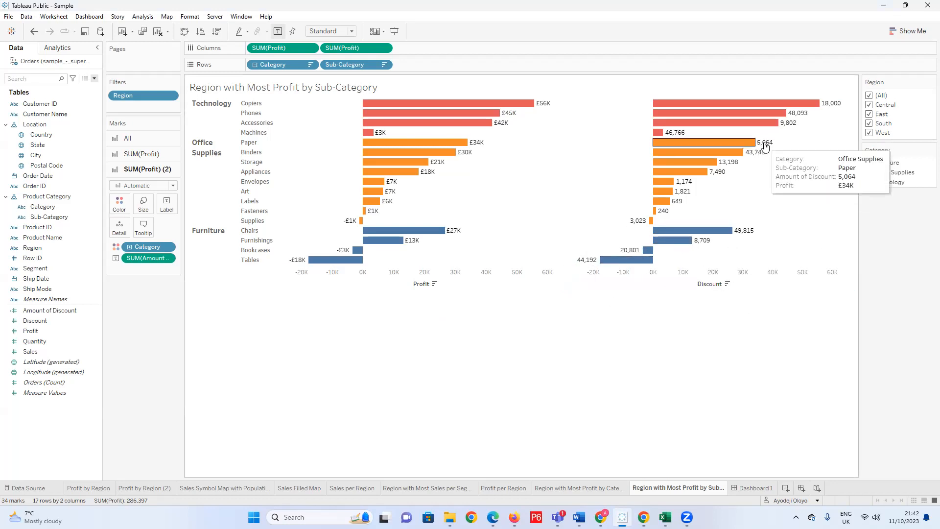
# Format the Amount of Discount labels as custom currency with a £ prefix, 0 decimal places and display units of Thousands (K).
pyautogui.rightClick(766, 148)
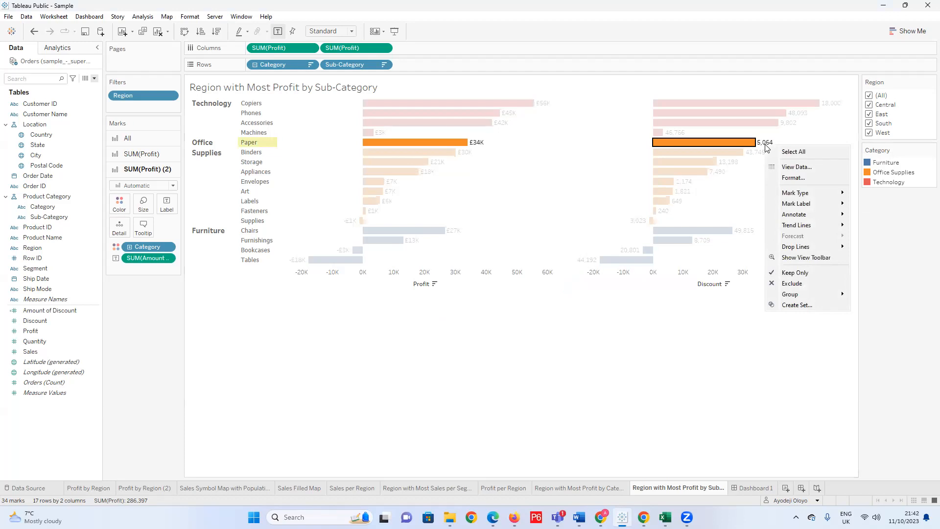
pyautogui.click(783, 179)
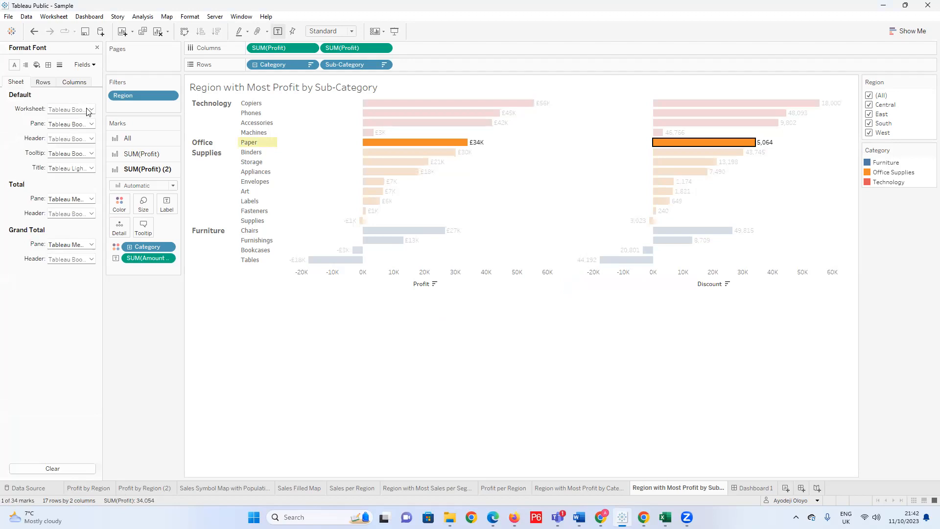
pyautogui.click(82, 65)
pyautogui.click(109, 99)
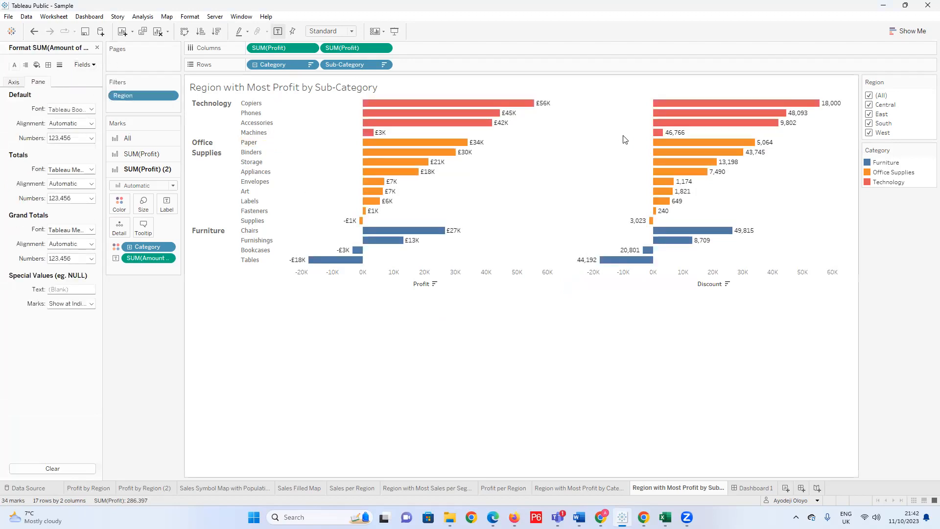
pyautogui.click(91, 137)
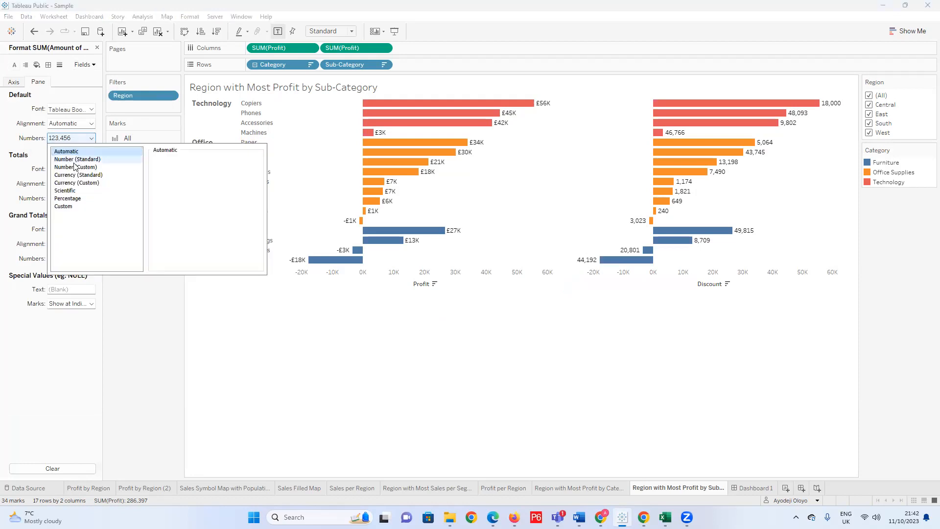
pyautogui.click(75, 184)
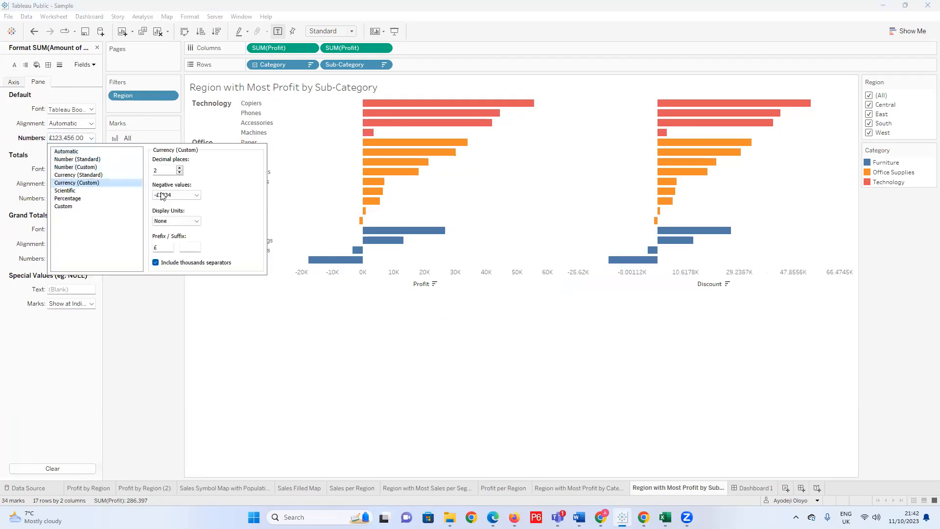
pyautogui.click(180, 172)
pyautogui.click(180, 173)
pyautogui.click(196, 222)
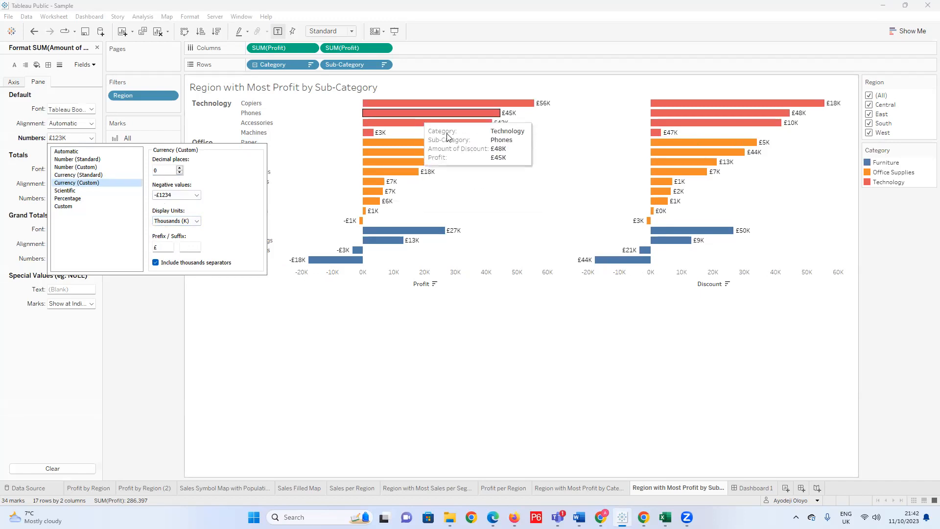
pyautogui.click(492, 338)
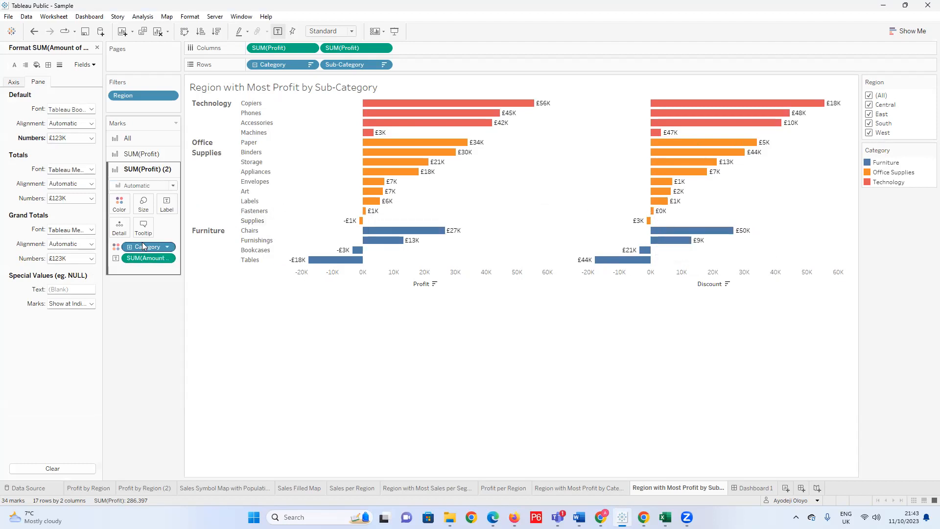
# Try removing the Category colouring from the SUM(Profit) (2) bars, and close the number formatting options.
pyautogui.moveTo(147, 250); pyautogui.dragTo(154, 309)
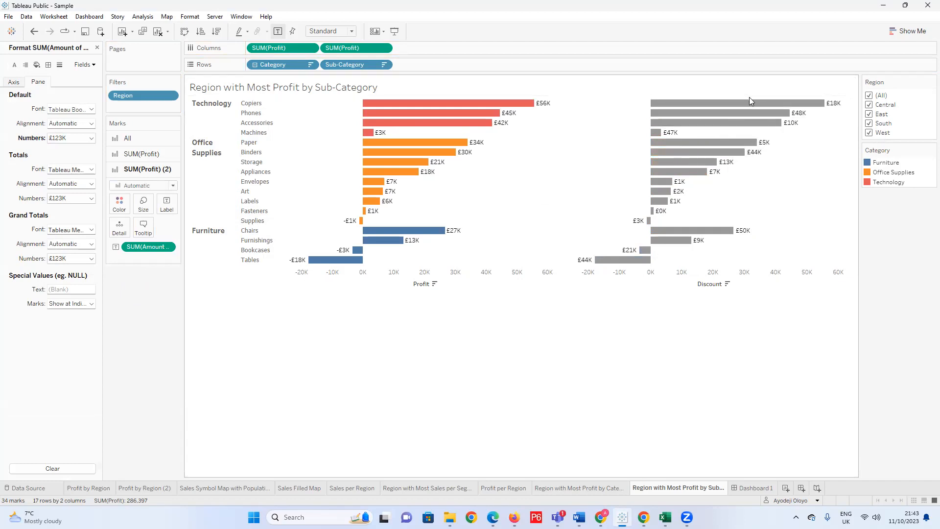
pyautogui.moveTo(752, 109)
pyautogui.click(152, 207)
pyautogui.click(139, 306)
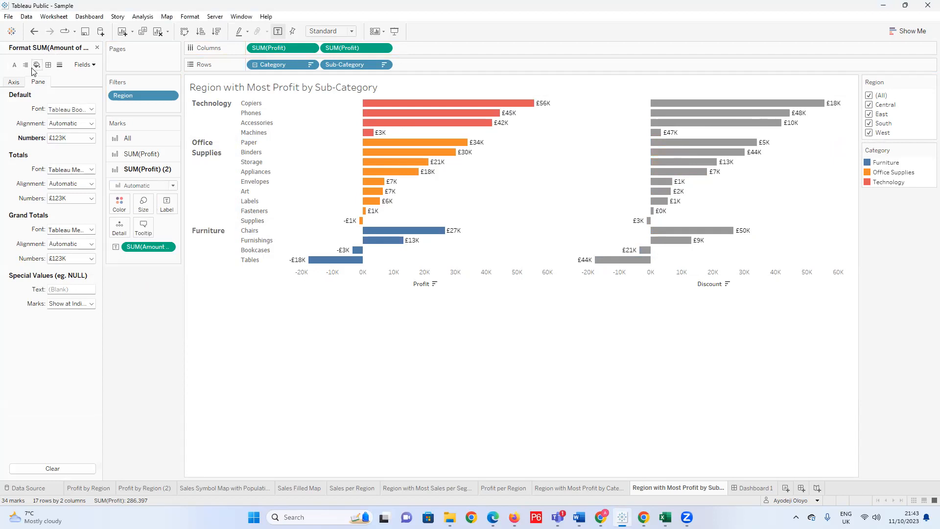
pyautogui.click(97, 49)
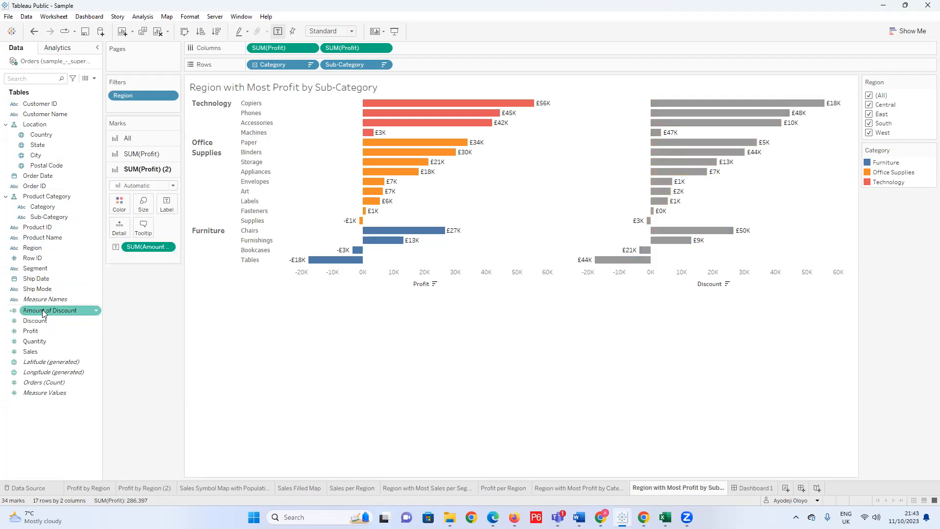
# Try sizing the SUM(Profit) (2) bars by Amount of Discount and by Category, taking each size encoding off again.
pyautogui.moveTo(43, 314); pyautogui.dragTo(147, 214)
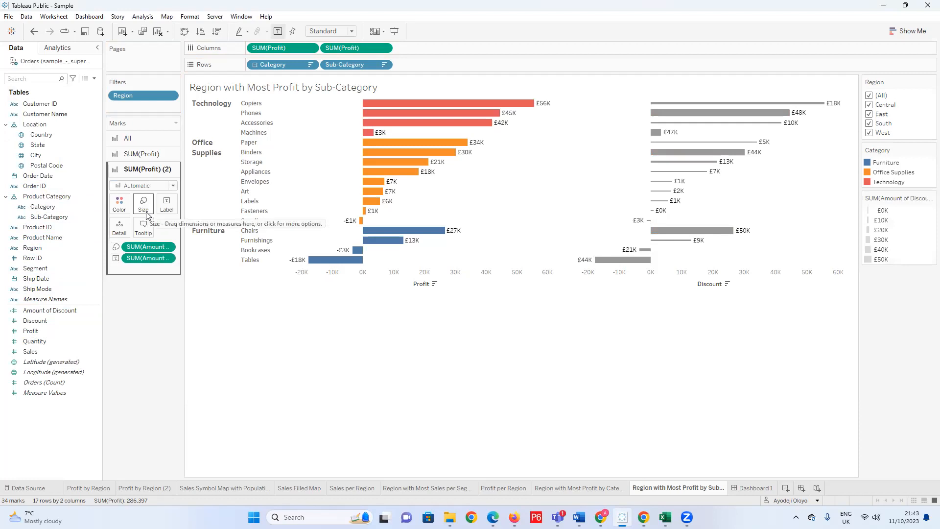
pyautogui.hotkey('ctrl', 'z')
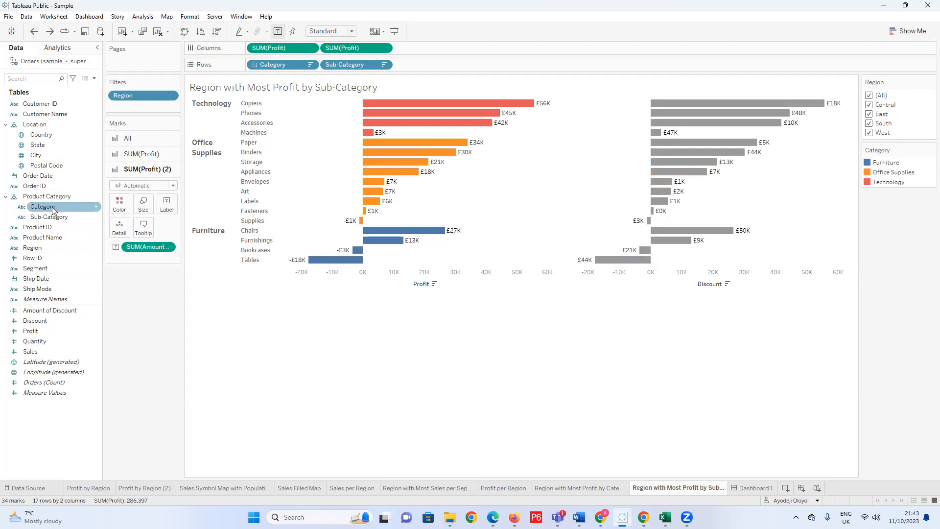
pyautogui.moveTo(54, 211); pyautogui.dragTo(141, 208)
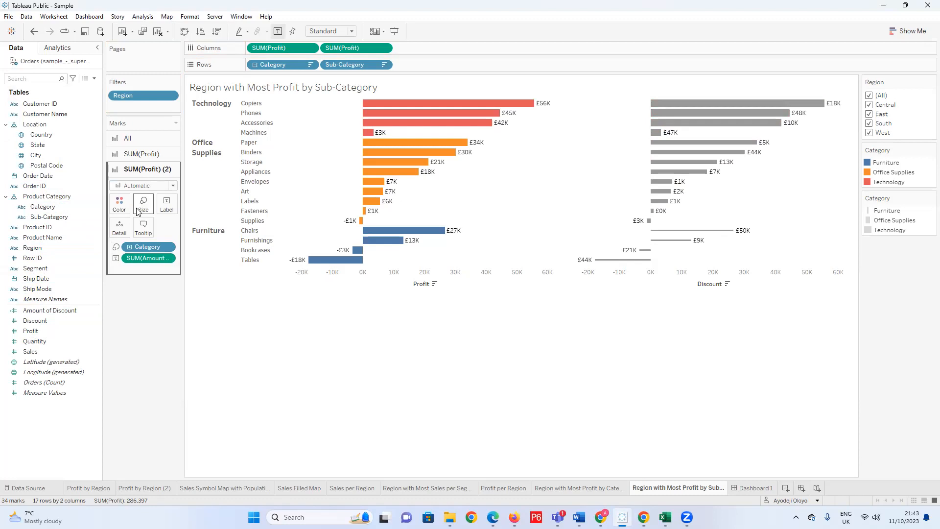
pyautogui.moveTo(147, 246); pyautogui.dragTo(89, 250)
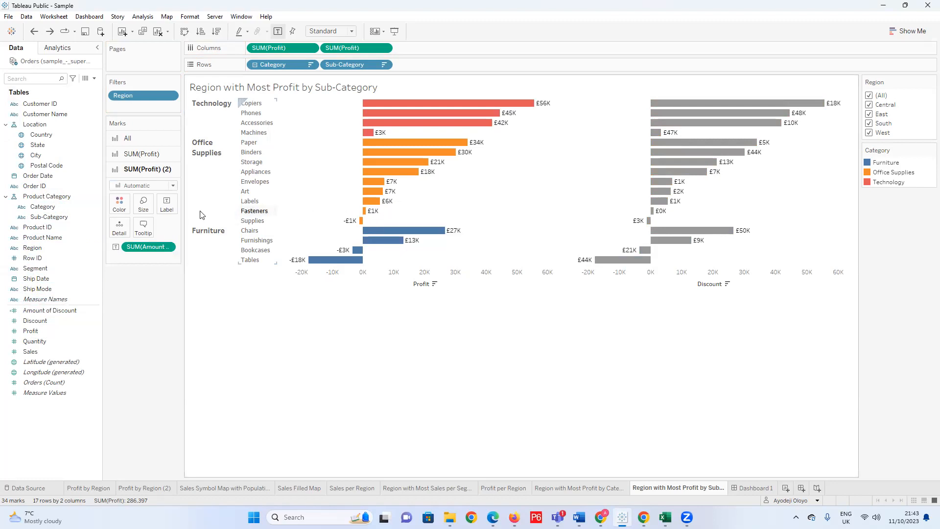
# Try the Circle and Gantt Bar mark types on SUM(Profit) (2), undoing each change.
pyautogui.click(173, 185)
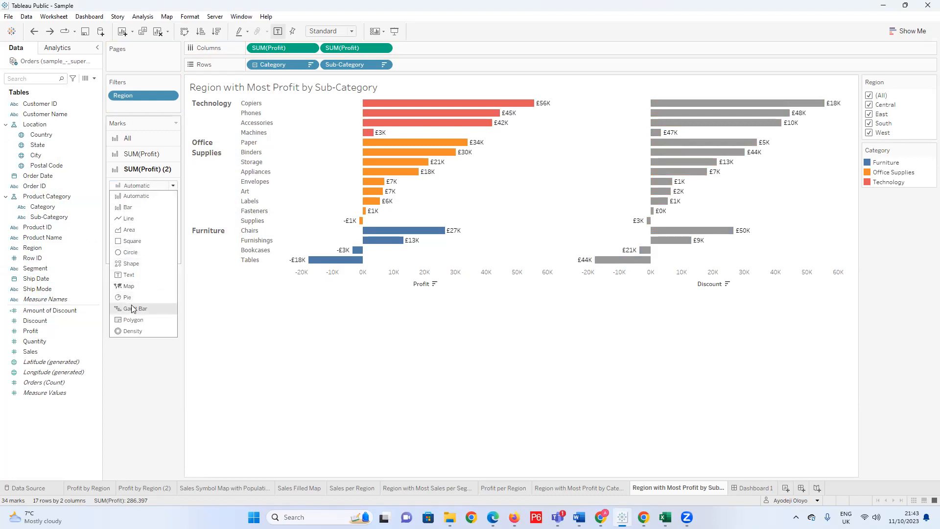
pyautogui.click(131, 252)
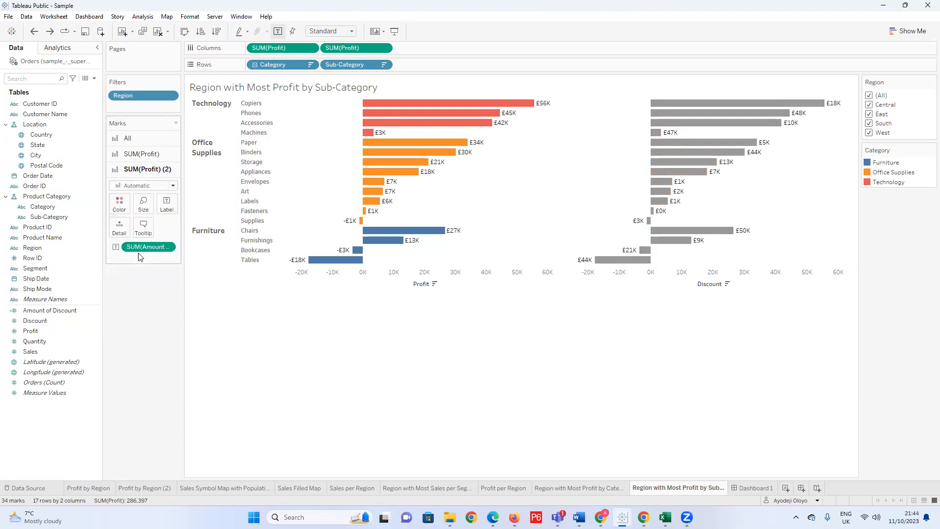
pyautogui.hotkey('ctrl', 'z')
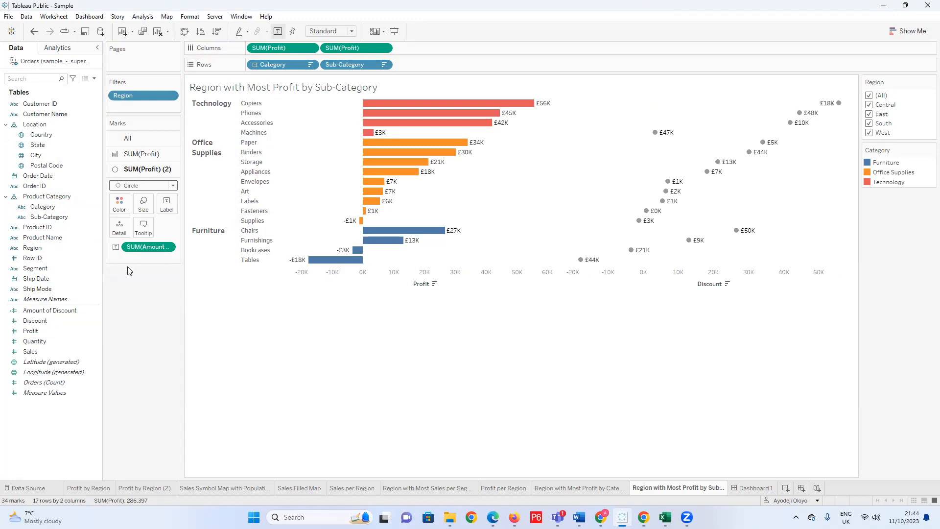
pyautogui.click(174, 186)
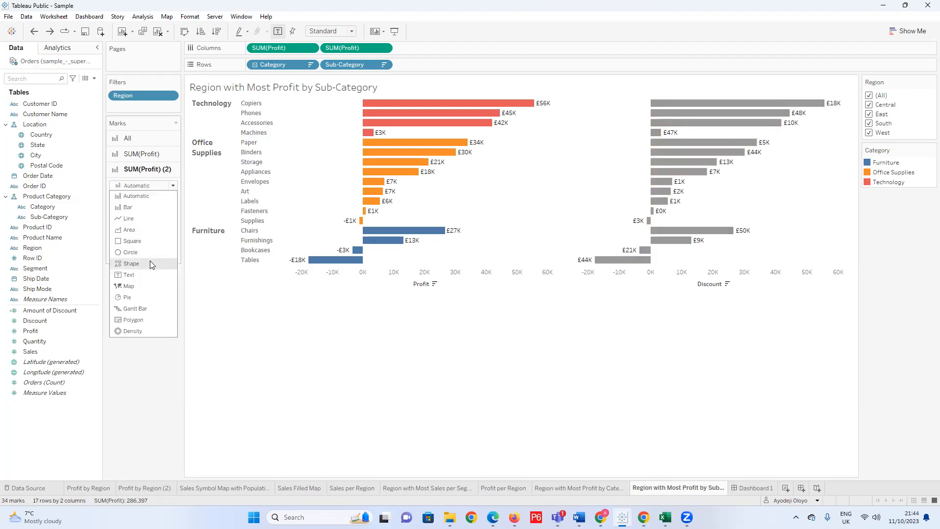
pyautogui.click(135, 309)
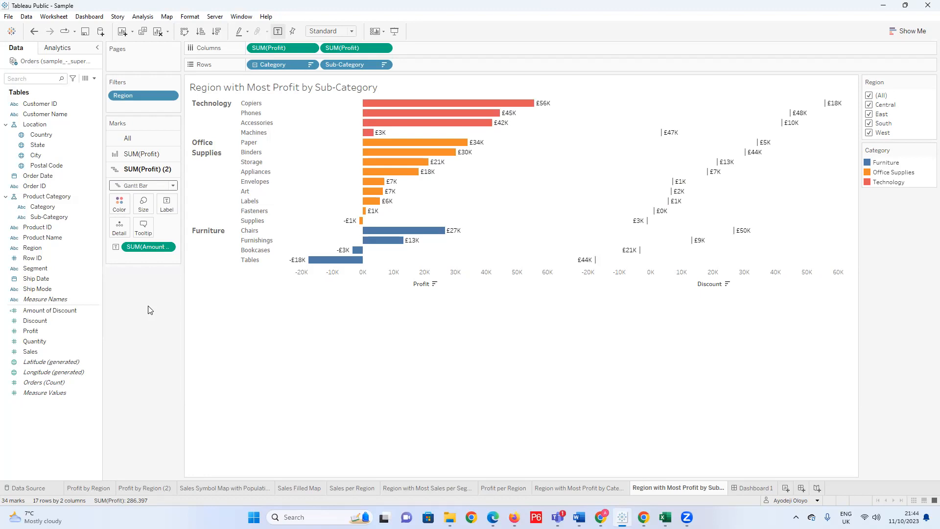
pyautogui.click(173, 186)
pyautogui.click(151, 354)
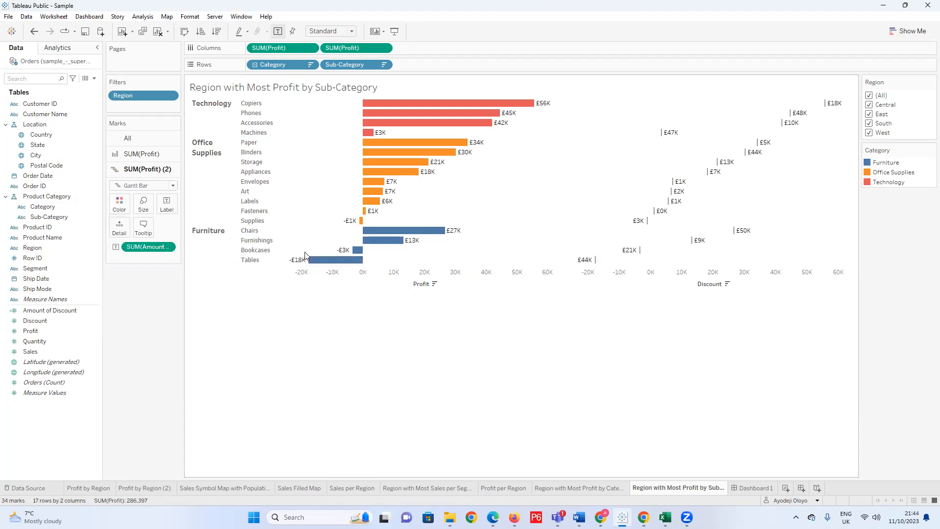
pyautogui.hotkey('ctrl', 'z')
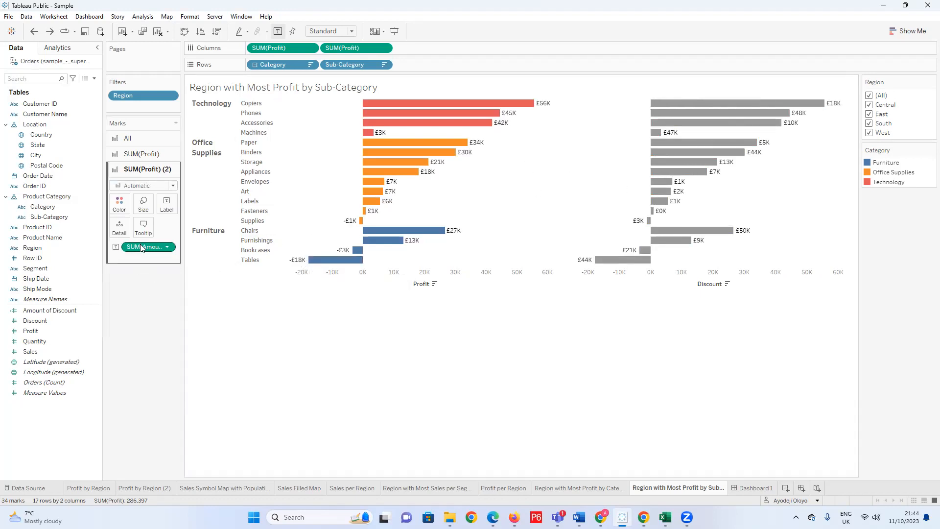
# Undo the removal of the Category colouring from the SUM(Profit) (2) bars and inspect the Discount bars' details.
pyautogui.hotkey('ctrl', 'z')
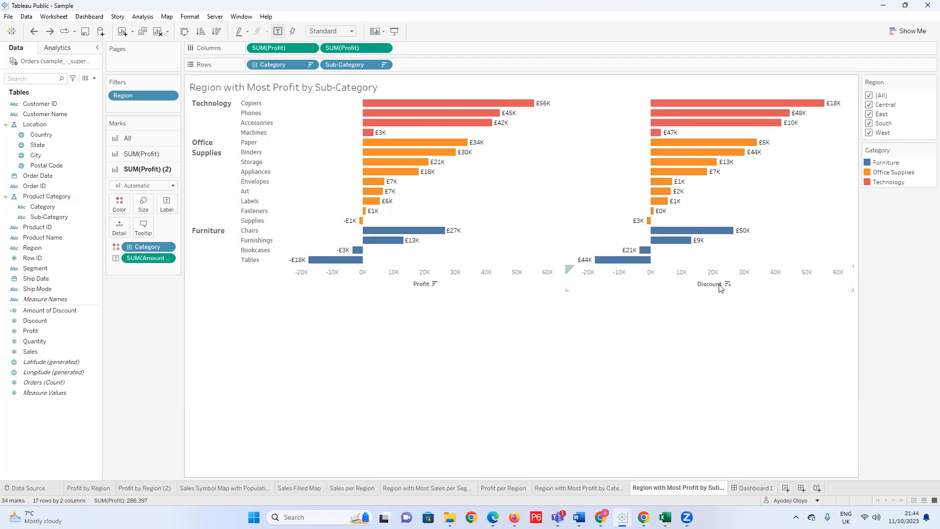
pyautogui.moveTo(680, 173)
pyautogui.moveTo(733, 235)
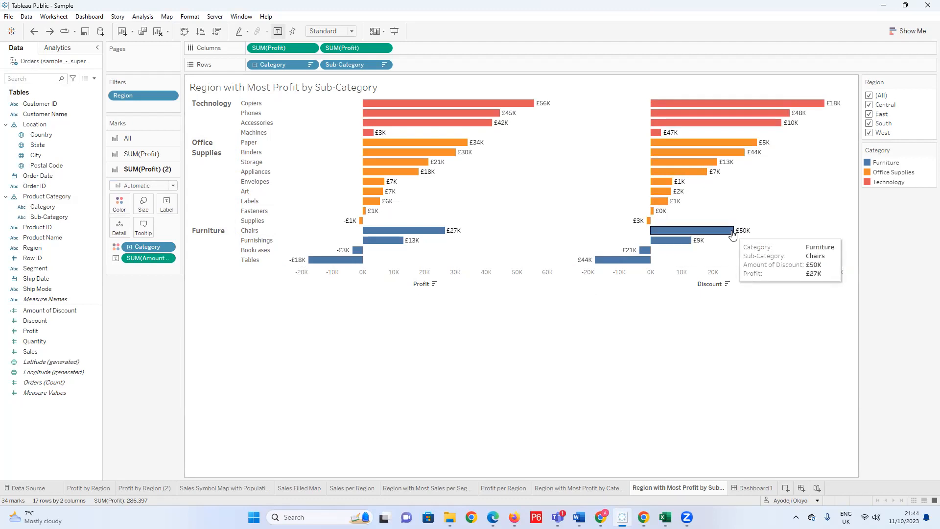
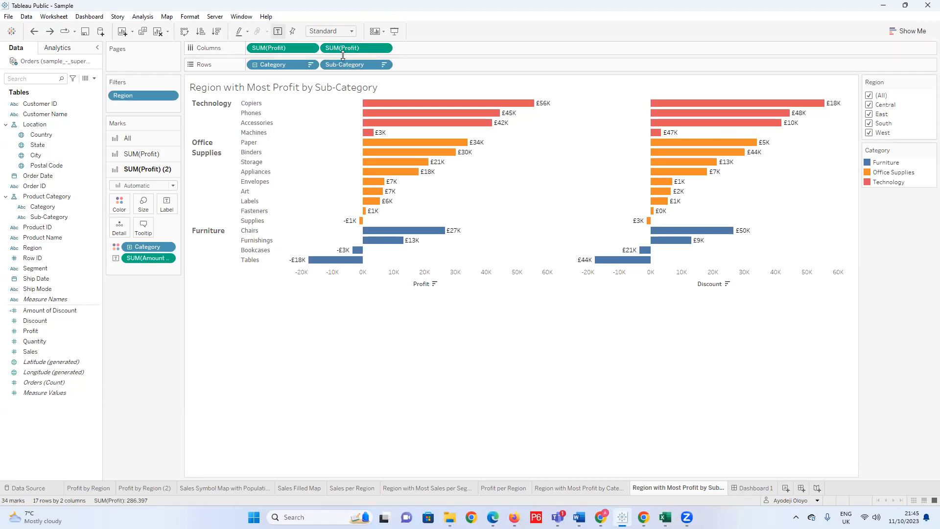
# Try adding third and fourth copies of SUM(Profit) to Columns, undoing both additions.
pyautogui.moveTo(333, 51); pyautogui.dragTo(428, 48)
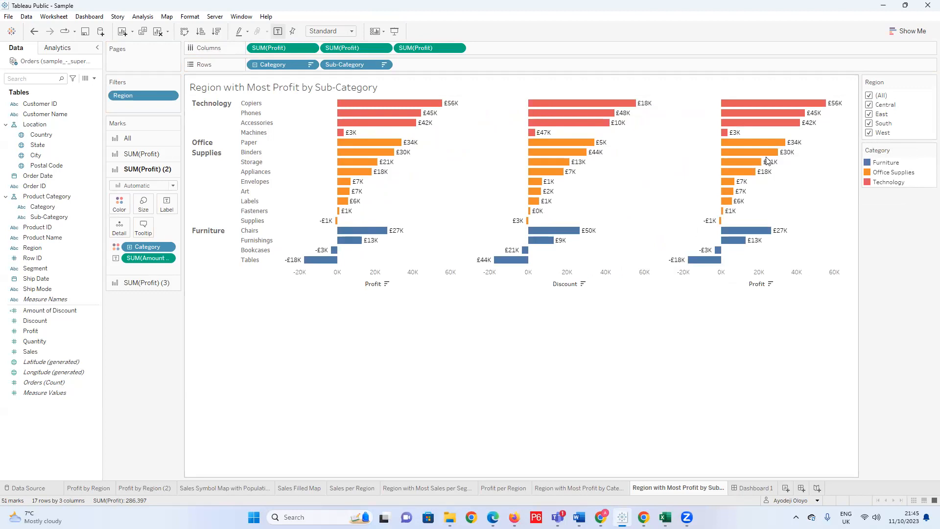
pyautogui.moveTo(410, 49); pyautogui.dragTo(473, 61)
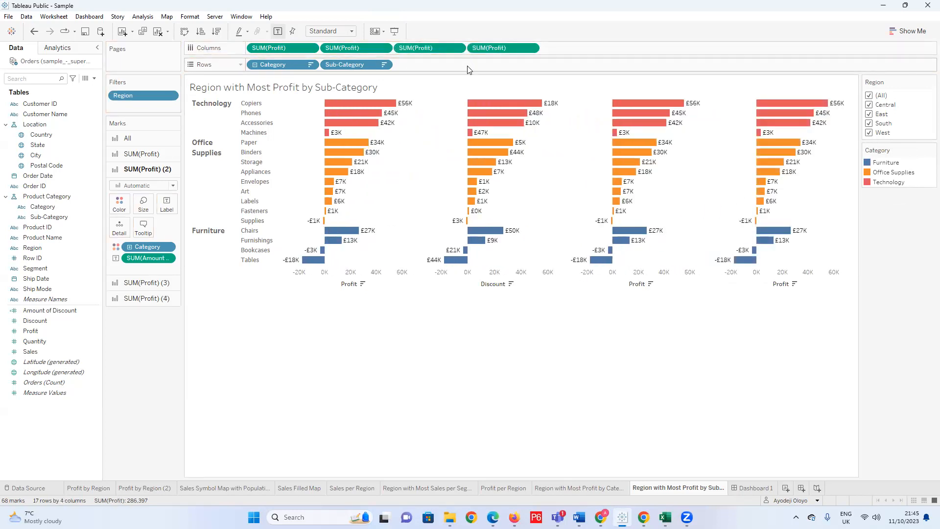
pyautogui.hotkey('ctrl', 'z')
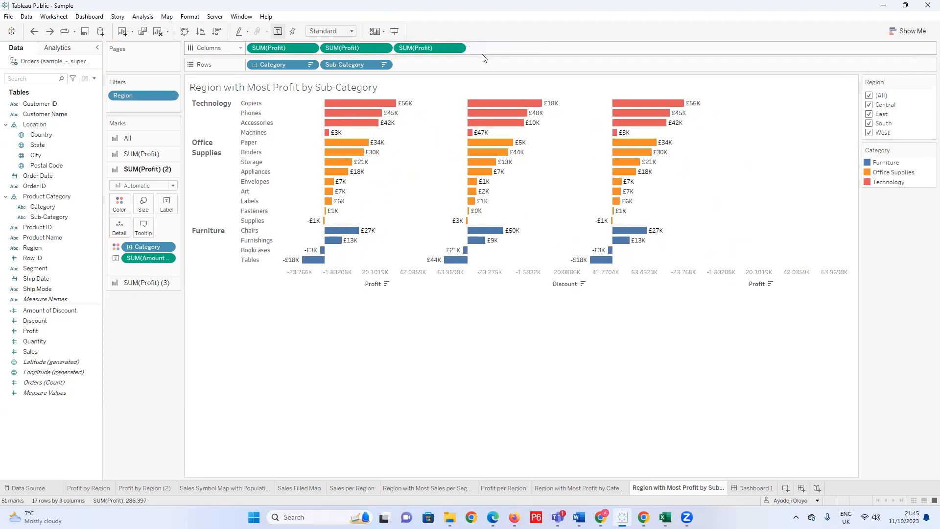
pyautogui.hotkey('ctrl', 'z')
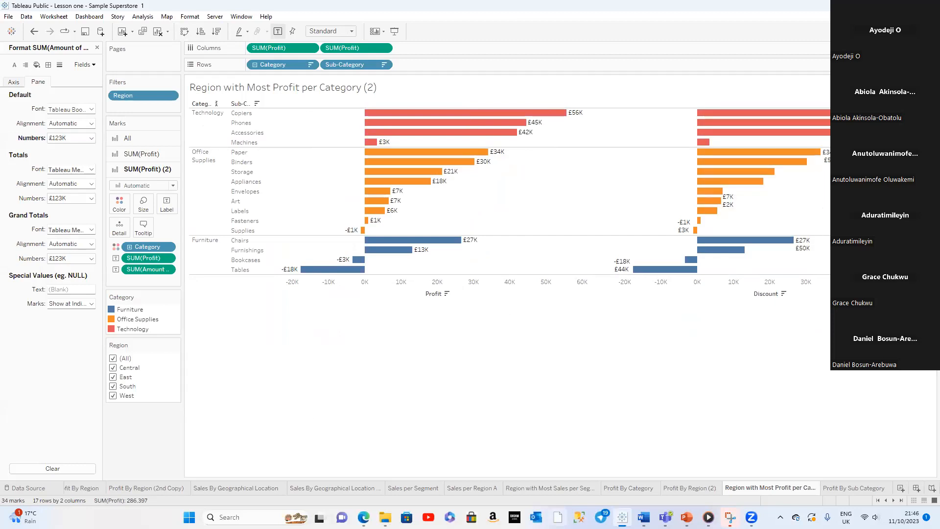
# In the Lesson one workbook, close the formatting options and remove the Profit label and Category colouring from the SUM(Profit) (2) bars.
pyautogui.click(149, 257)
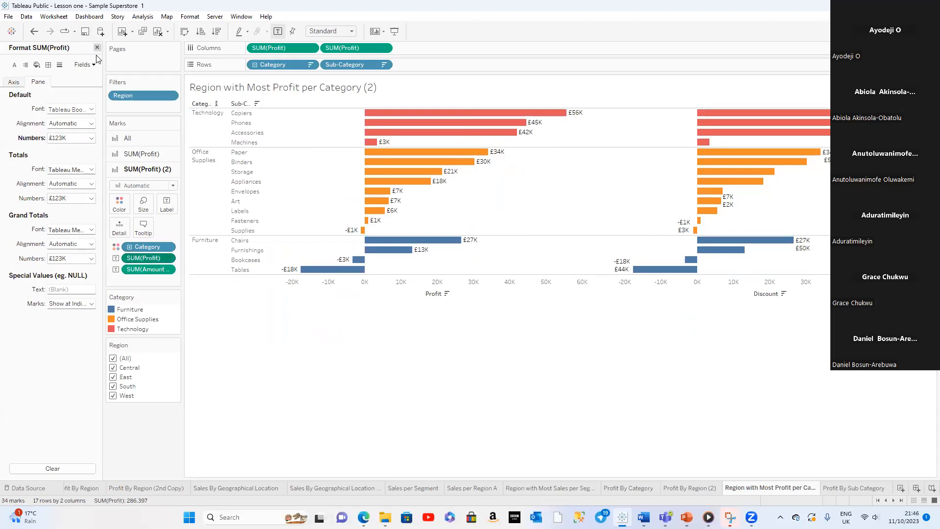
pyautogui.click(97, 47)
pyautogui.moveTo(149, 260); pyautogui.dragTo(65, 389)
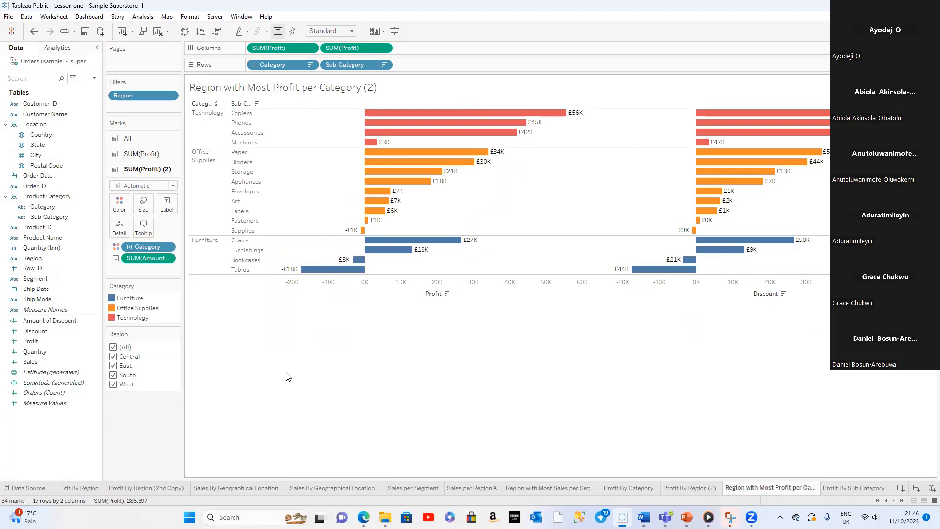
pyautogui.moveTo(147, 247); pyautogui.dragTo(57, 411)
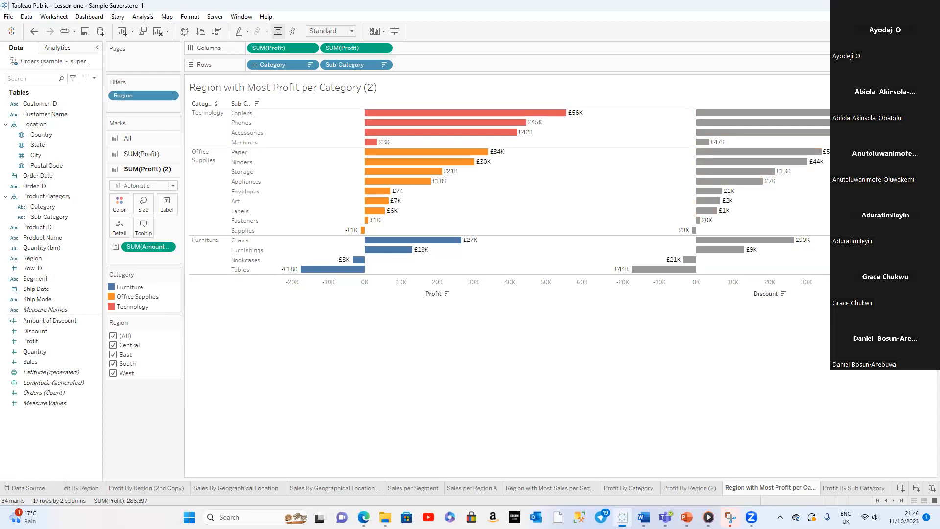
pyautogui.click(906, 6)
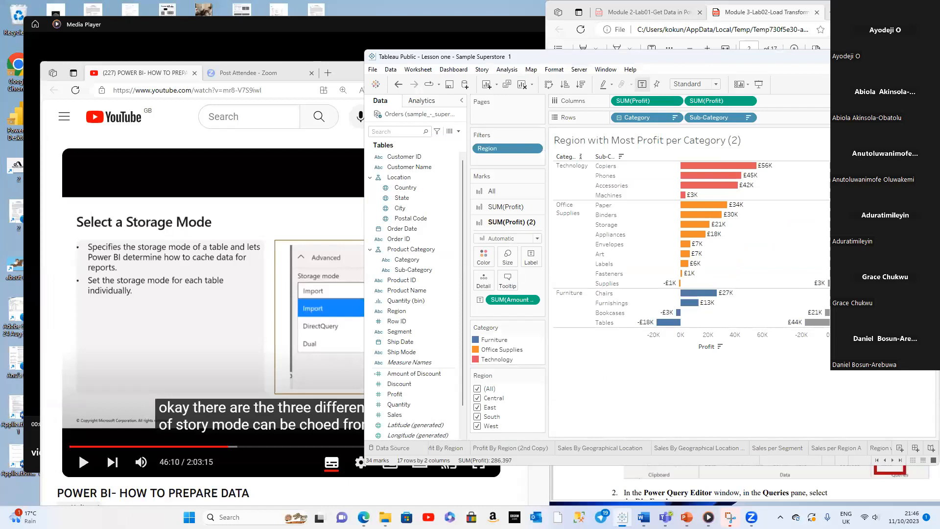
pyautogui.doubleClick(619, 53)
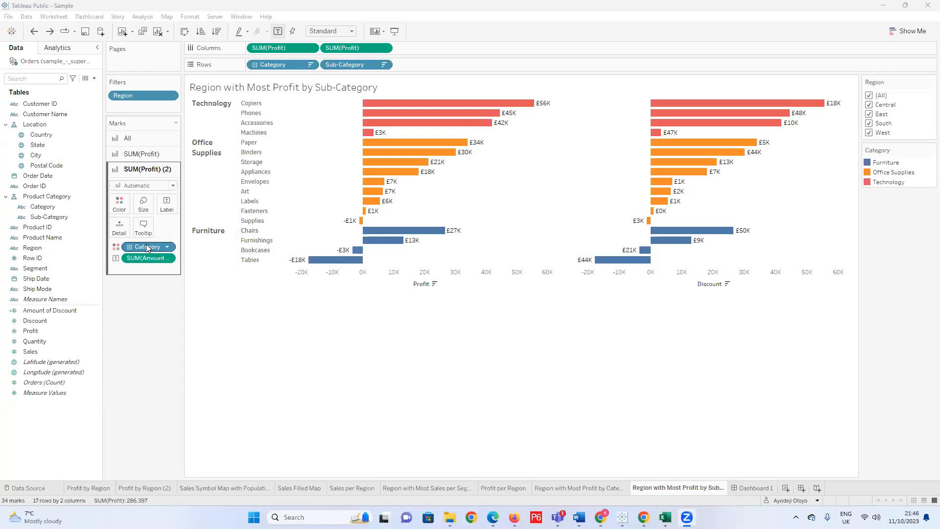
# Back in the Sample workbook, try removing the Category colouring from the SUM(Profit) (2) bars and undo the removal.
pyautogui.moveTo(146, 248); pyautogui.dragTo(154, 328)
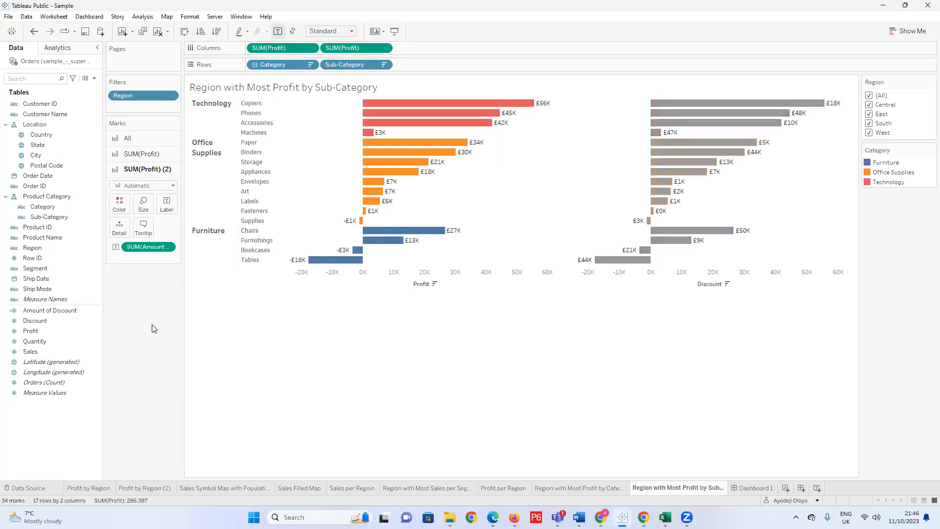
pyautogui.moveTo(754, 159)
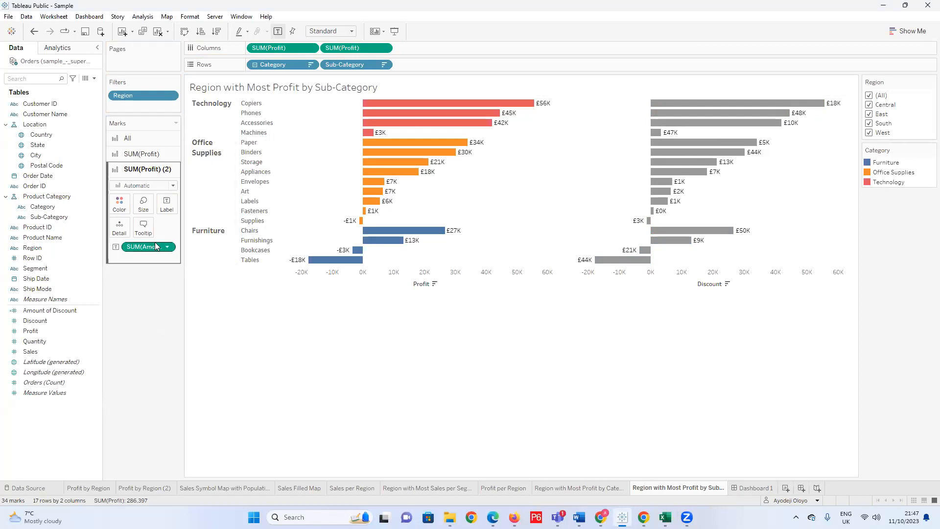
pyautogui.hotkey('ctrl', 'z')
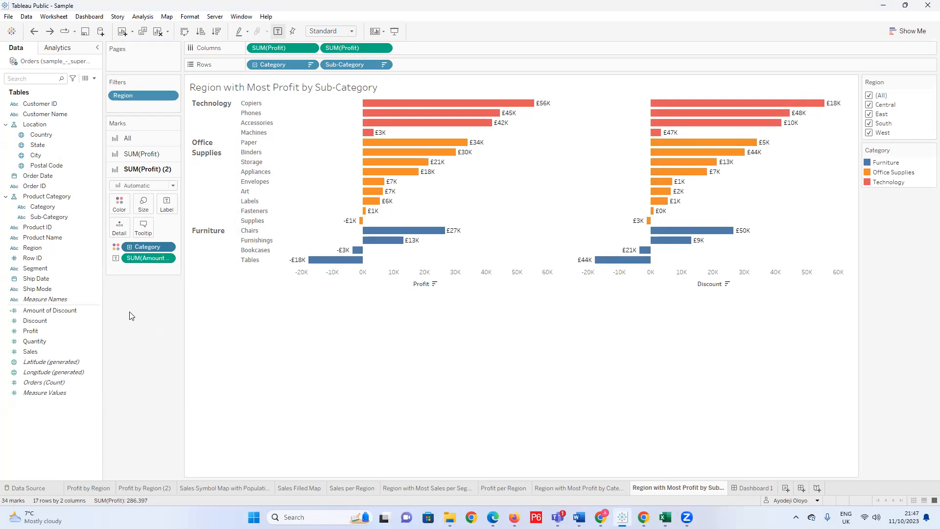
# Take Category colouring off the SUM(Profit) (2) bars and change their mark type to Gantt Bar.
pyautogui.moveTo(144, 246); pyautogui.dragTo(586, 152)
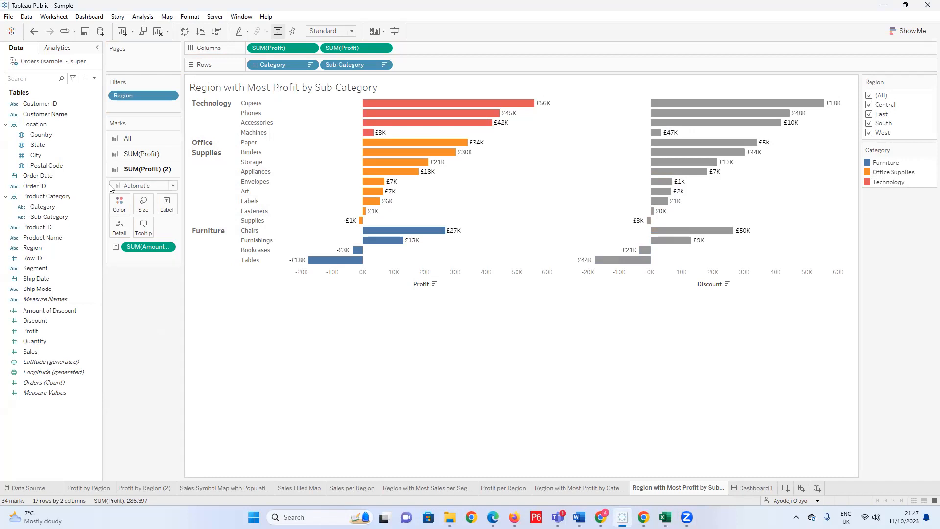
pyautogui.click(172, 187)
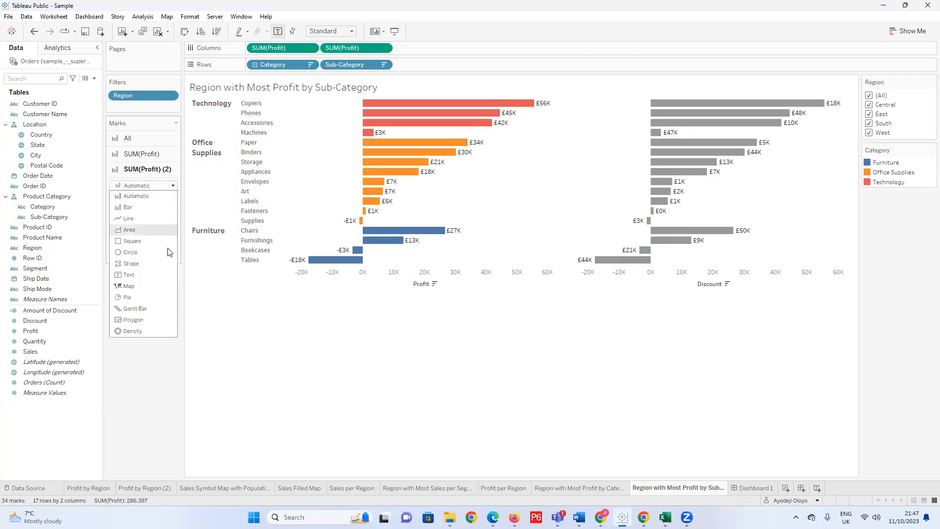
pyautogui.click(155, 309)
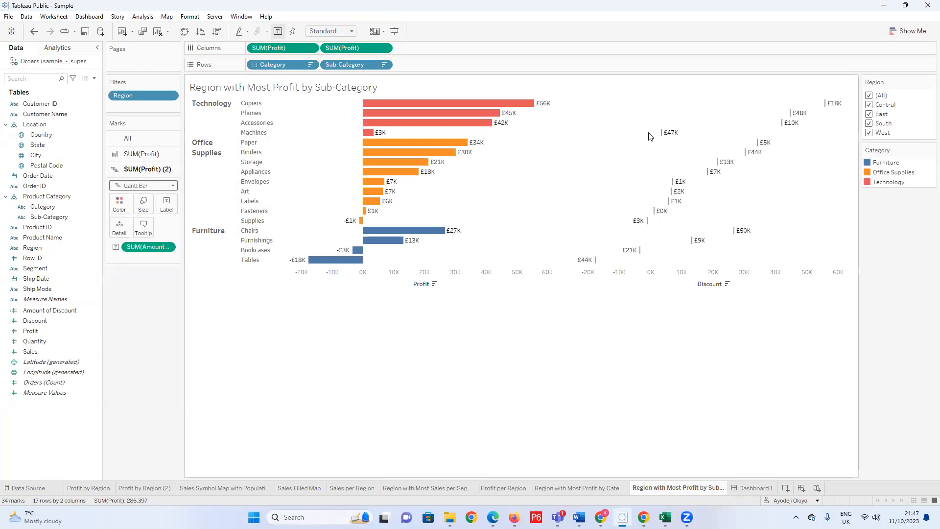
# Set the SUM(Profit) (2) Gantt marks to the largest size.
pyautogui.moveTo(665, 139)
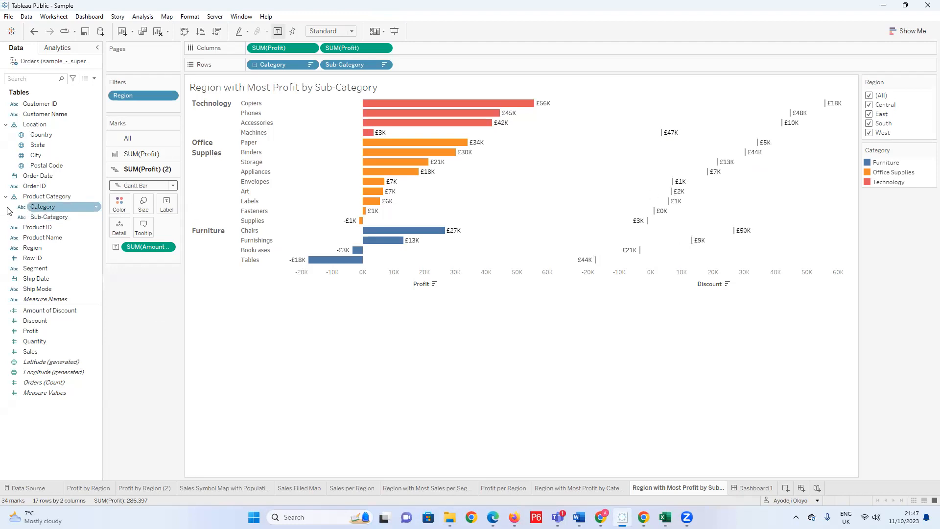
pyautogui.click(143, 216)
pyautogui.moveTo(192, 224); pyautogui.dragTo(223, 232)
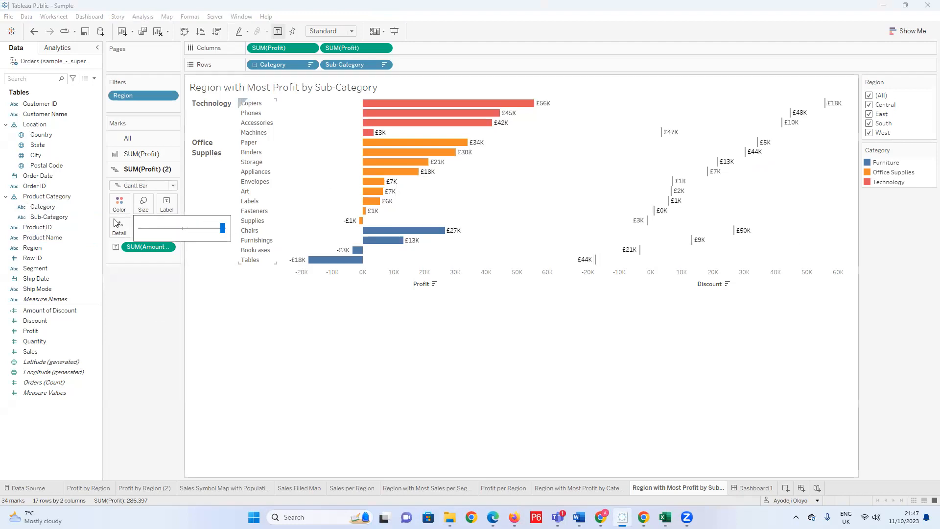
pyautogui.moveTo(224, 231)
pyautogui.mouseDown()
pyautogui.moveTo(151, 234)
pyautogui.moveTo(224, 229)
pyautogui.mouseUp()
pyautogui.click(147, 280)
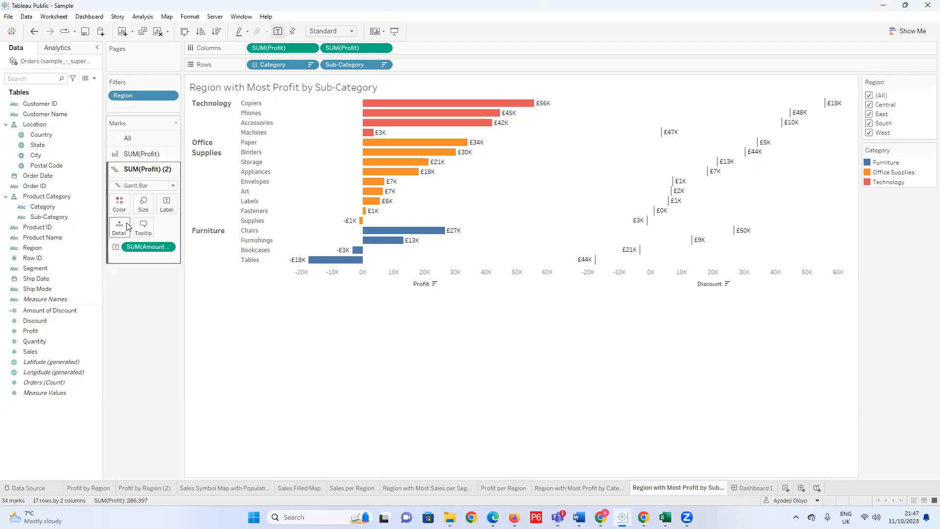
# Try several palette colours on the SUM(Profit) (2) Gantt marks, finishing with a light blue.
pyautogui.click(124, 215)
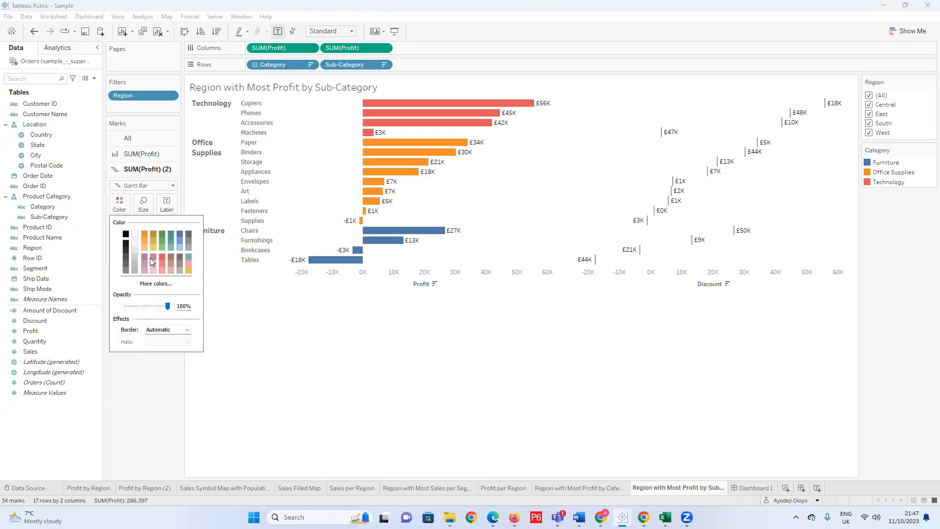
pyautogui.click(153, 240)
pyautogui.click(171, 241)
pyautogui.click(178, 249)
# Try black, white and grey borders on the Gantt marks, then apply the custom border colour #bdb3aa.
pyautogui.click(187, 330)
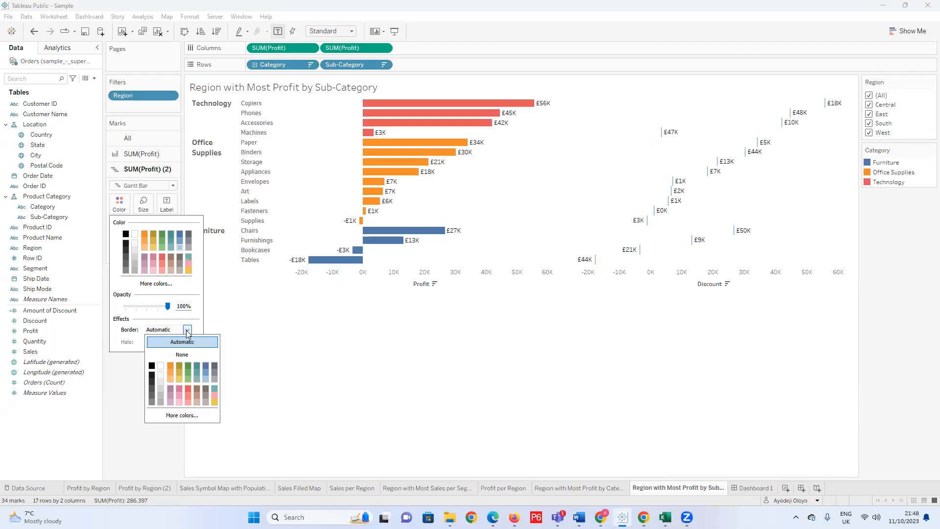
pyautogui.click(152, 366)
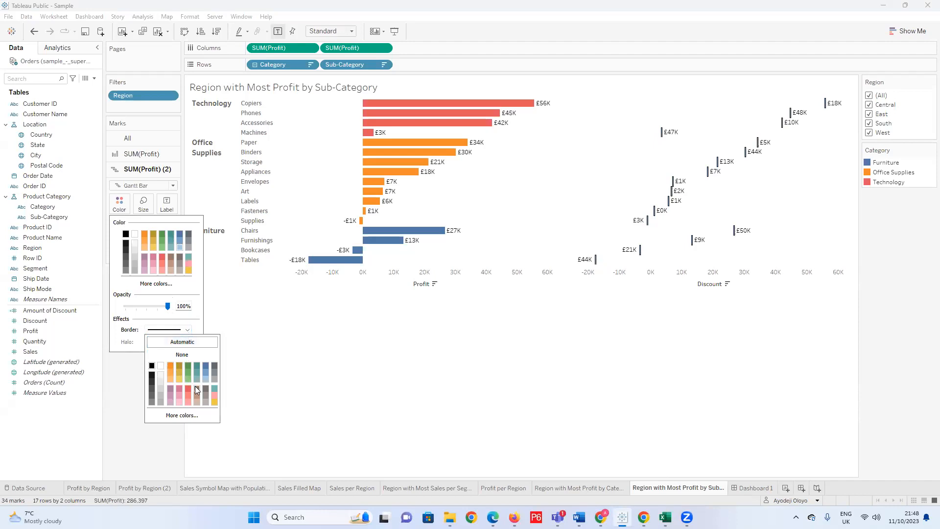
pyautogui.click(162, 366)
pyautogui.click(152, 394)
pyautogui.click(153, 415)
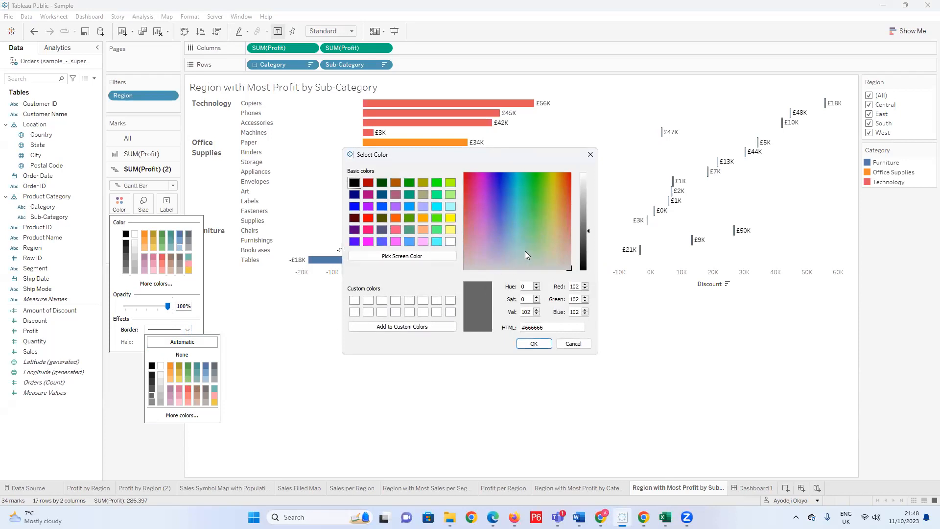
pyautogui.click(518, 264)
pyautogui.click(562, 260)
pyautogui.click(584, 198)
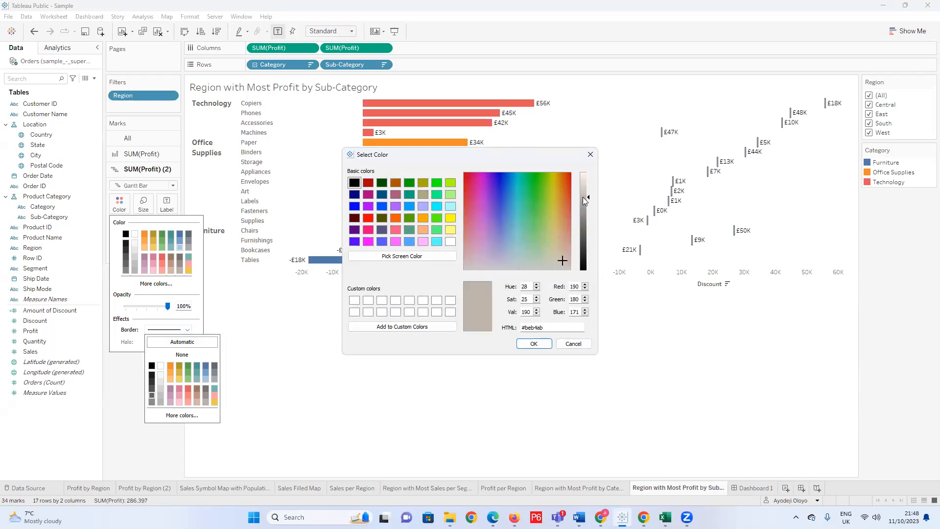
pyautogui.click(534, 344)
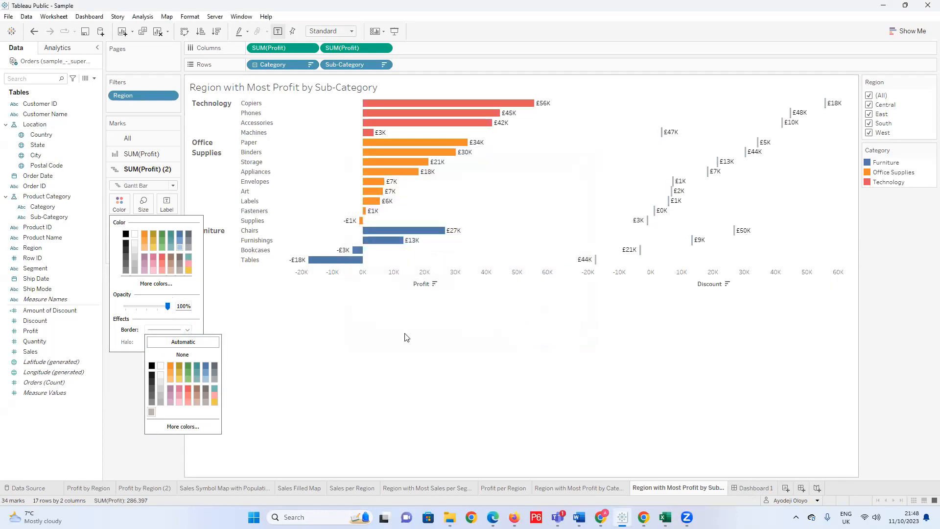
pyautogui.click(226, 334)
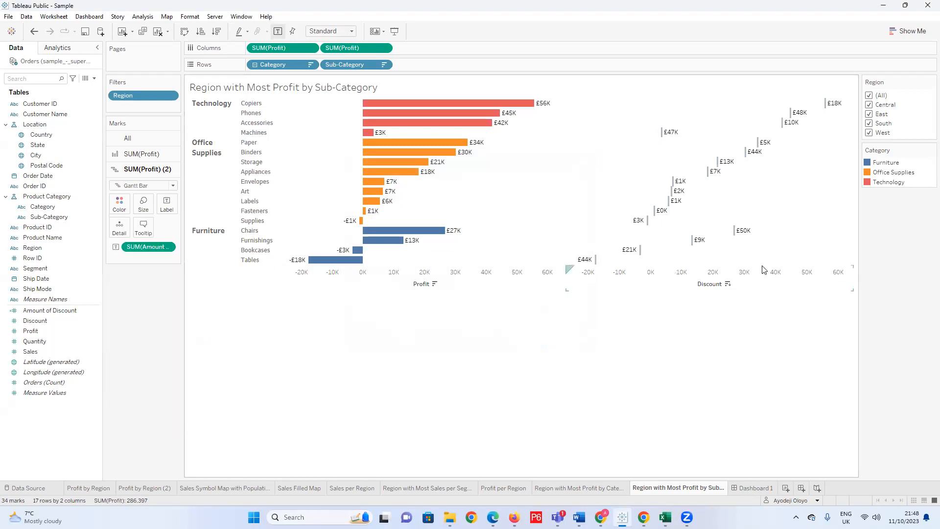
pyautogui.click(120, 207)
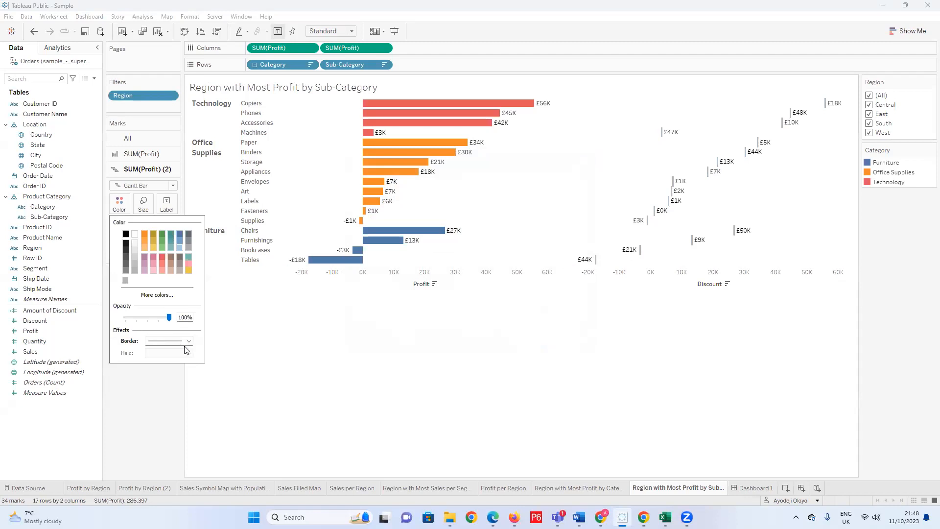
pyautogui.click(248, 332)
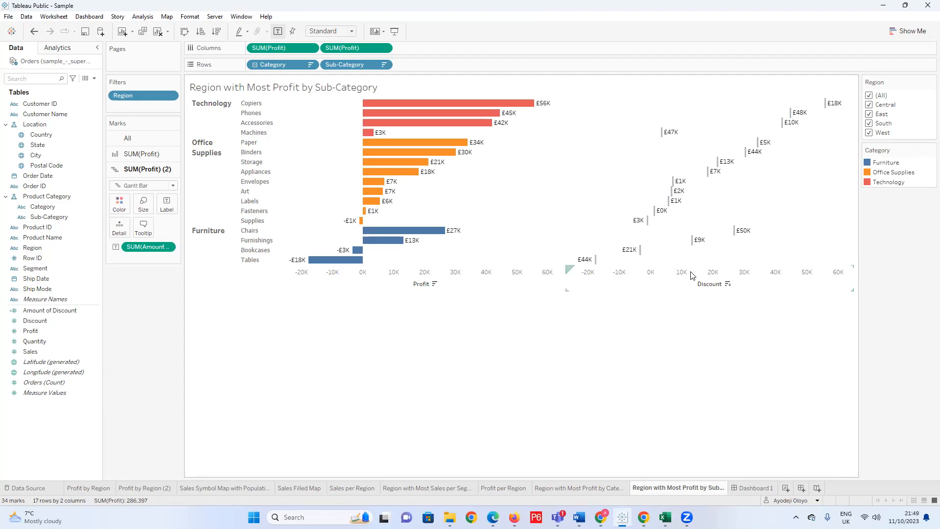
# Try removing the second SUM(Profit) from Columns and undo the removal.
pyautogui.moveTo(591, 261)
pyautogui.moveTo(341, 47); pyautogui.dragTo(148, 312)
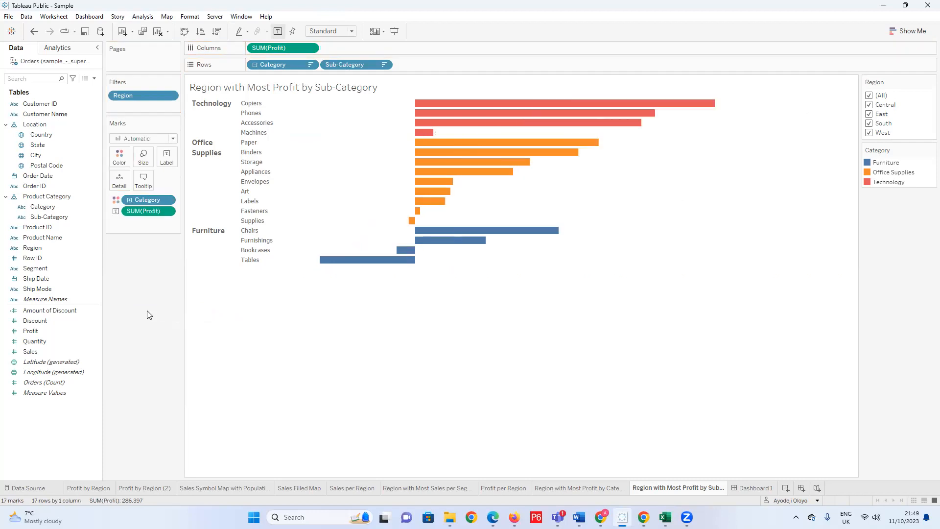
pyautogui.hotkey('ctrl', 'z')
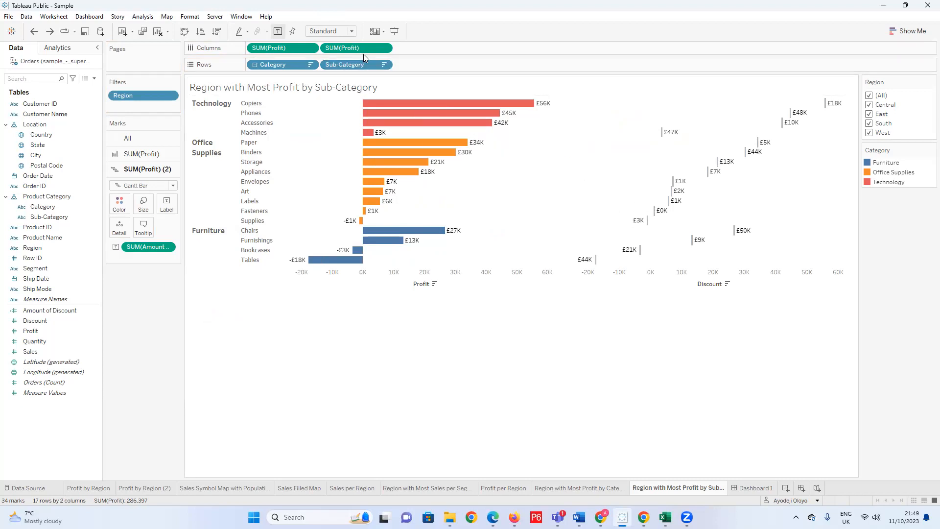
# Try combining the two SUM(Profit) measures on a dual axis, then undo the change.
pyautogui.click(385, 48)
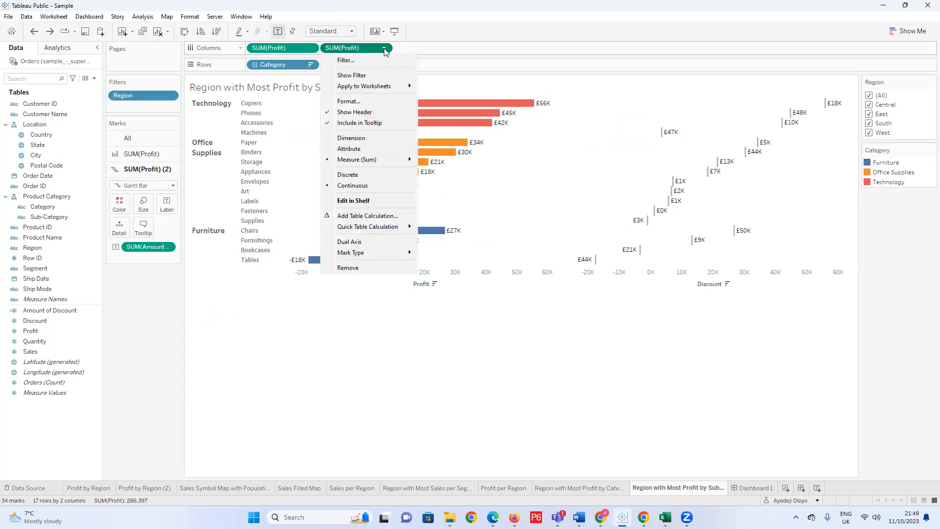
pyautogui.click(382, 246)
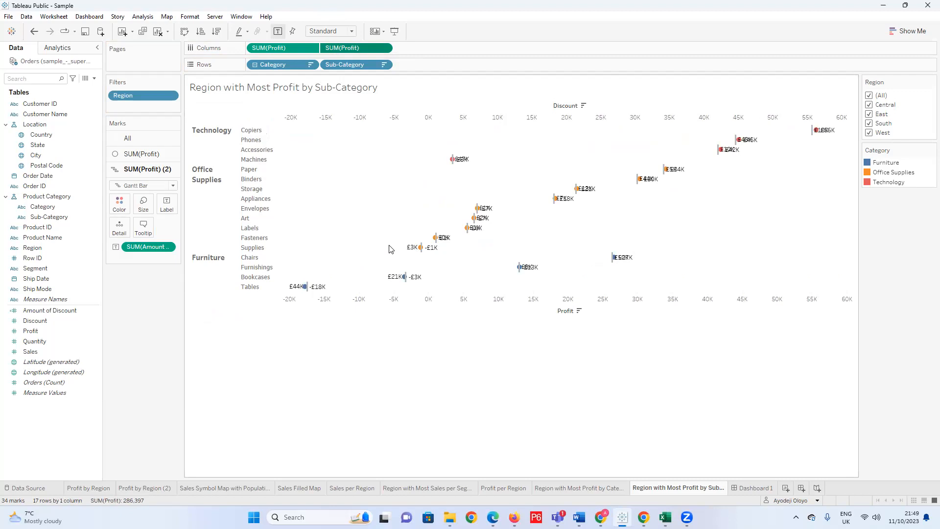
pyautogui.hotkey('ctrl', 'z')
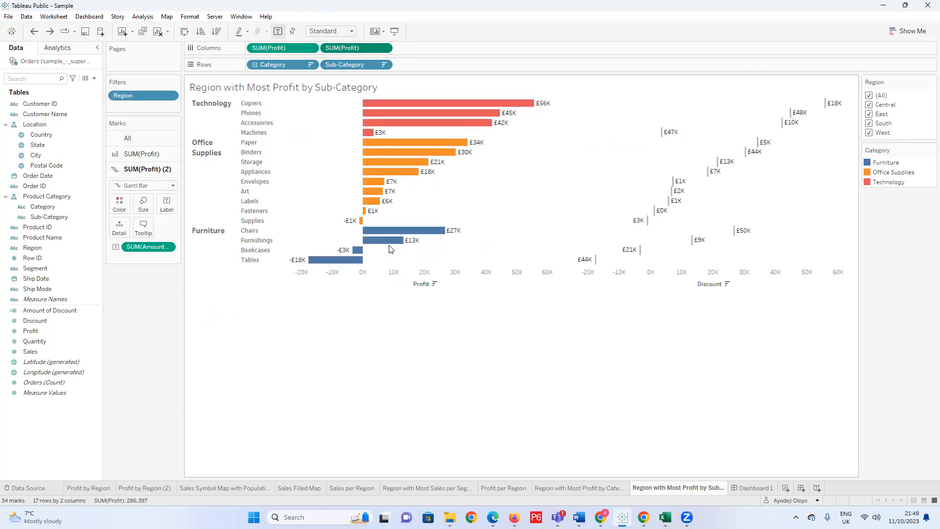
pyautogui.moveTo(390, 250)
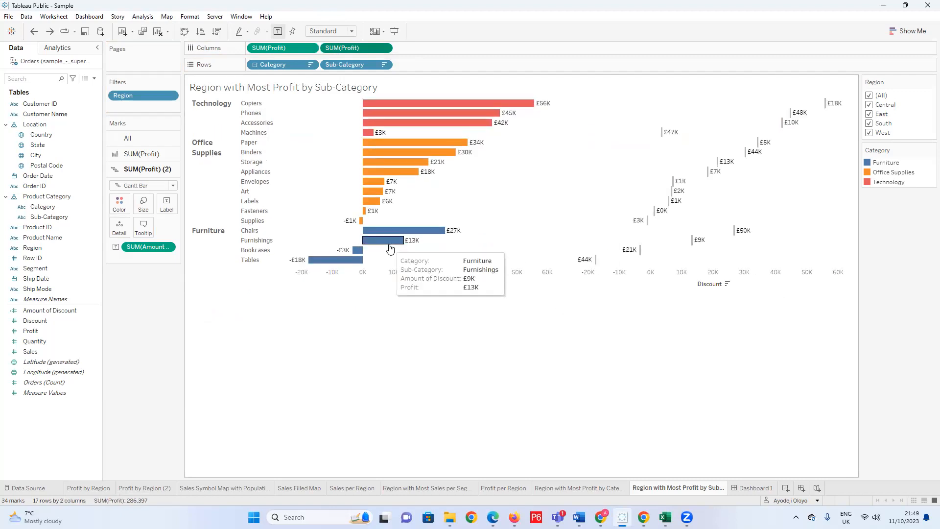
# Replace the second SUM(Profit) on Columns with Amount of Discount.
pyautogui.click(157, 154)
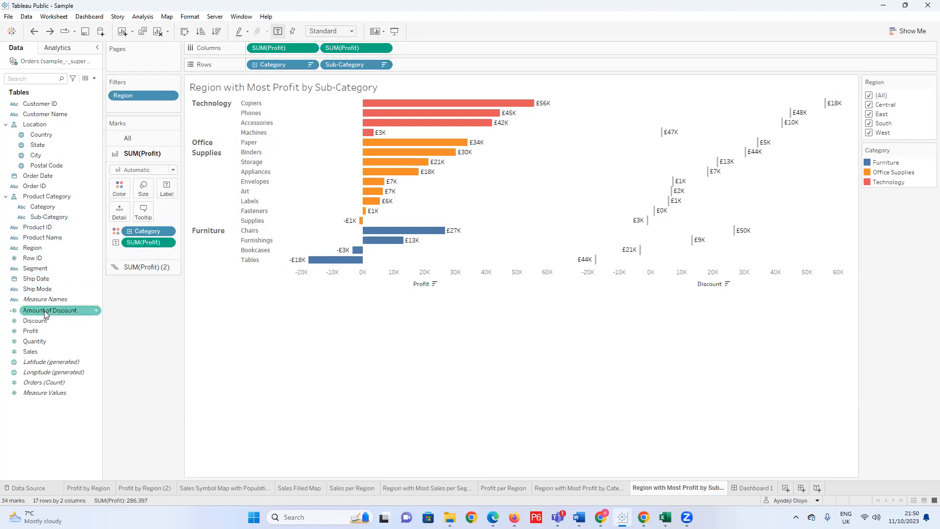
pyautogui.moveTo(341, 44); pyautogui.dragTo(385, 47)
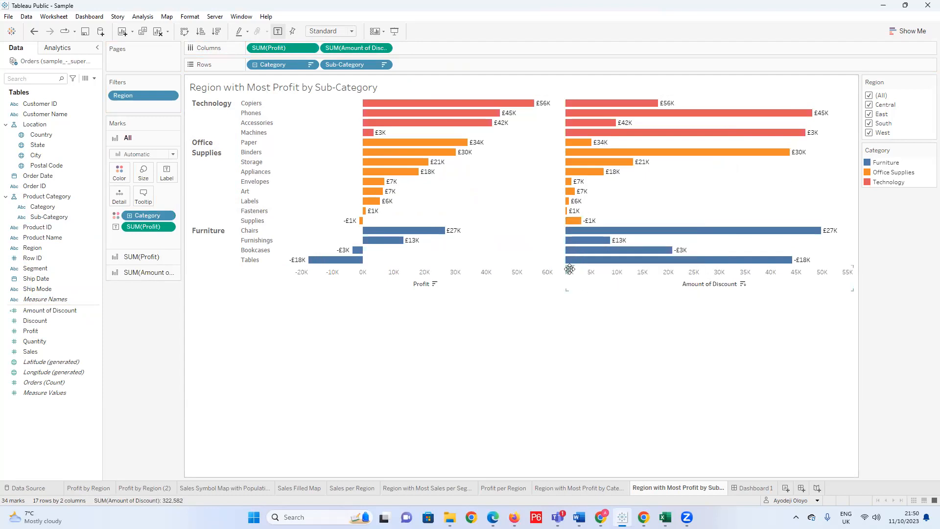
# Set the mark type of the Amount of Discount chart to Gantt Bar.
pyautogui.click(153, 272)
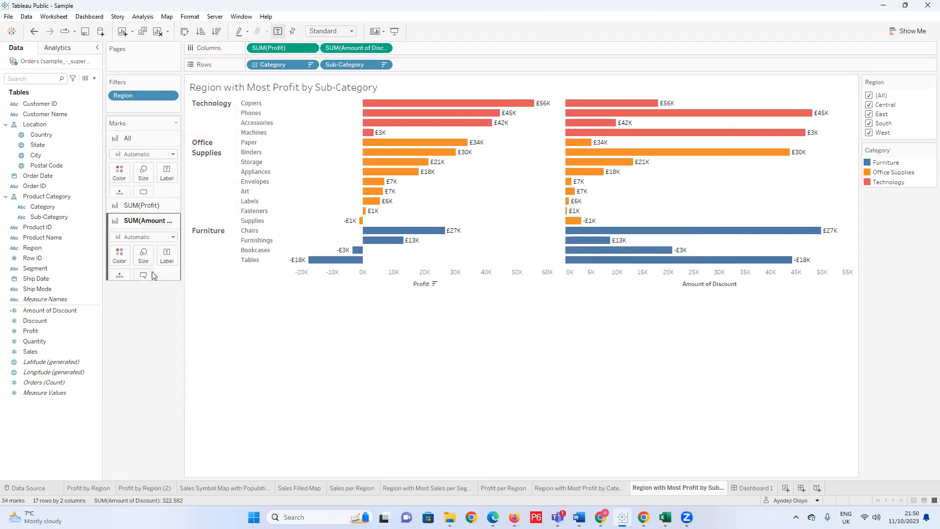
pyautogui.click(173, 185)
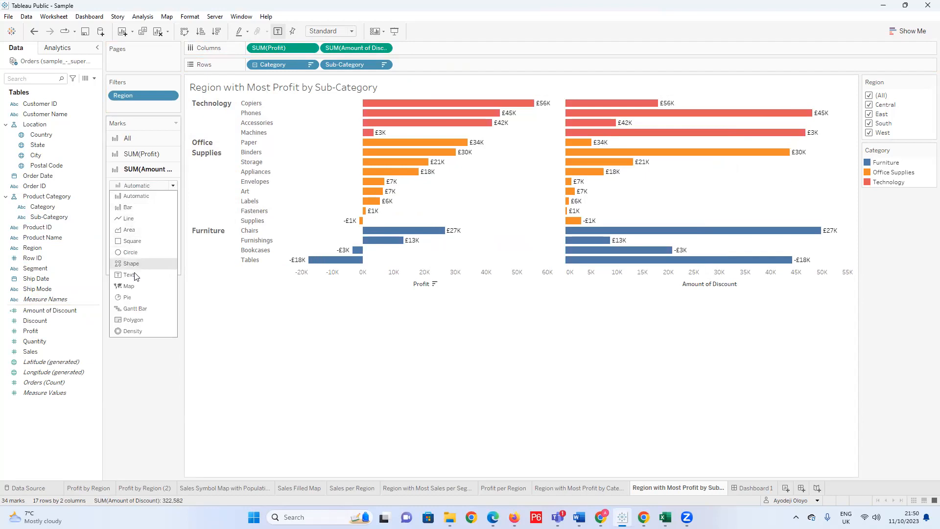
pyautogui.click(132, 307)
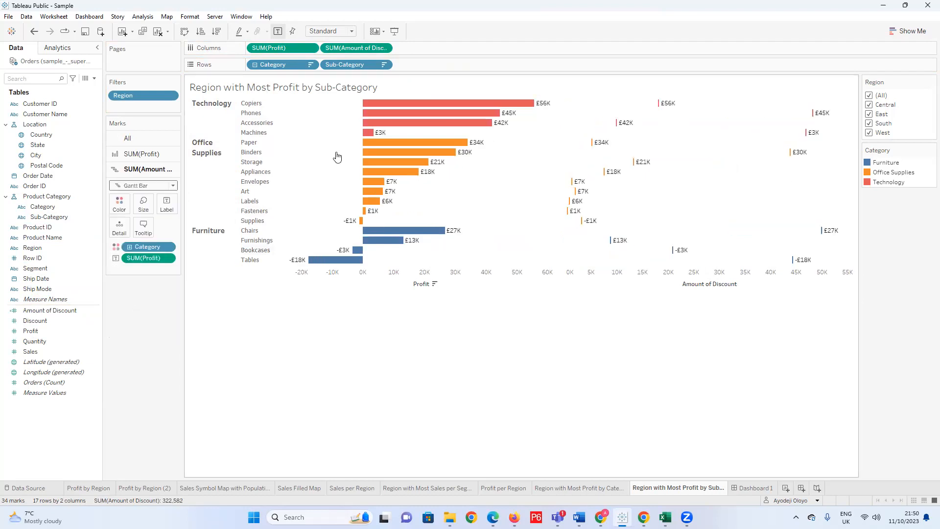
# Try combining Amount of Discount with Profit on a dual axis, and undo the change.
pyautogui.click(384, 47)
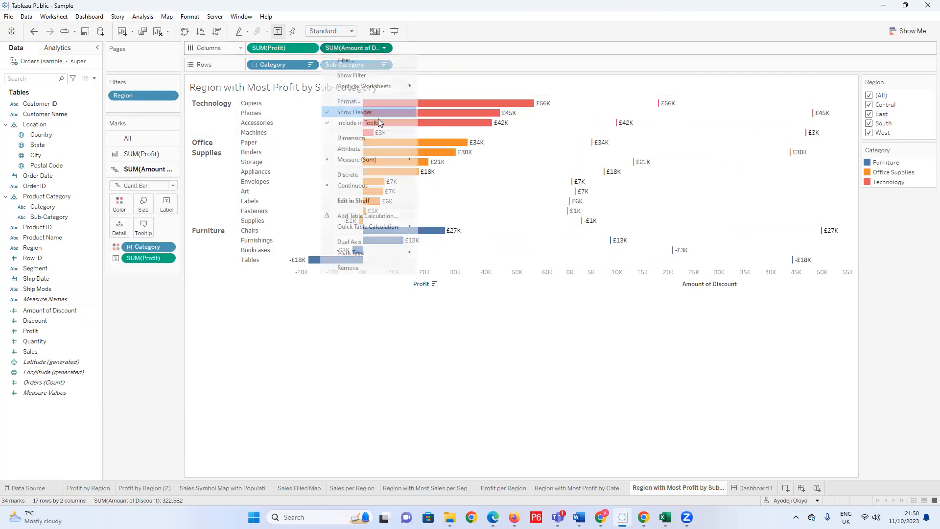
pyautogui.click(375, 241)
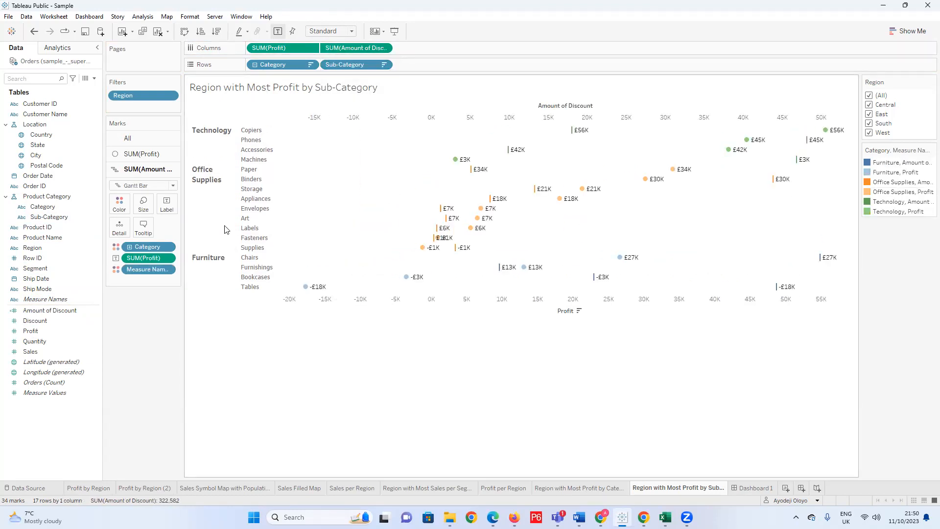
pyautogui.hotkey('ctrl', 'z')
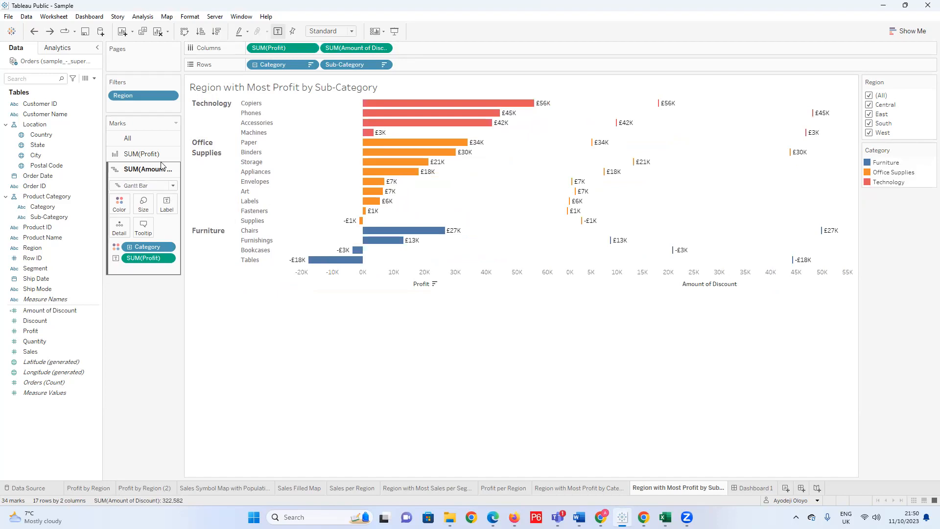
# Set the mark type of the SUM(Profit) chart to Bar.
pyautogui.click(162, 154)
pyautogui.click(172, 172)
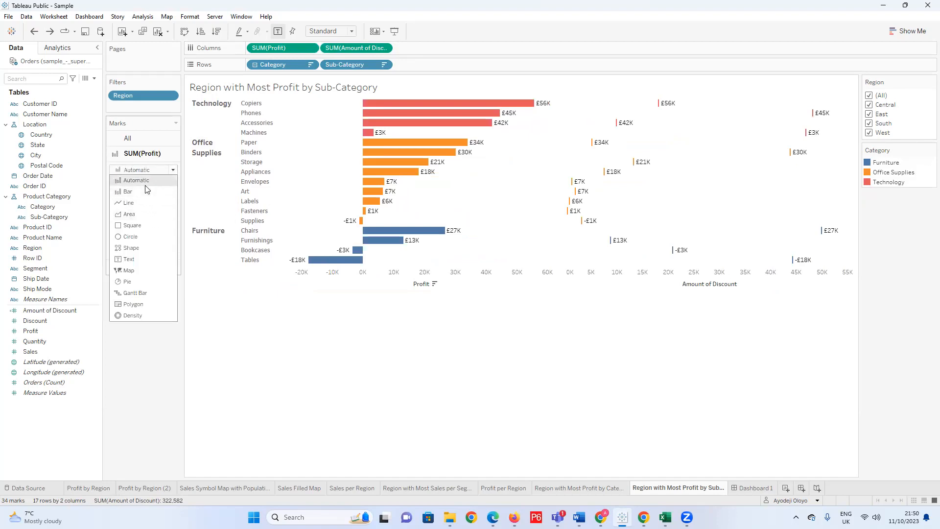
pyautogui.click(149, 192)
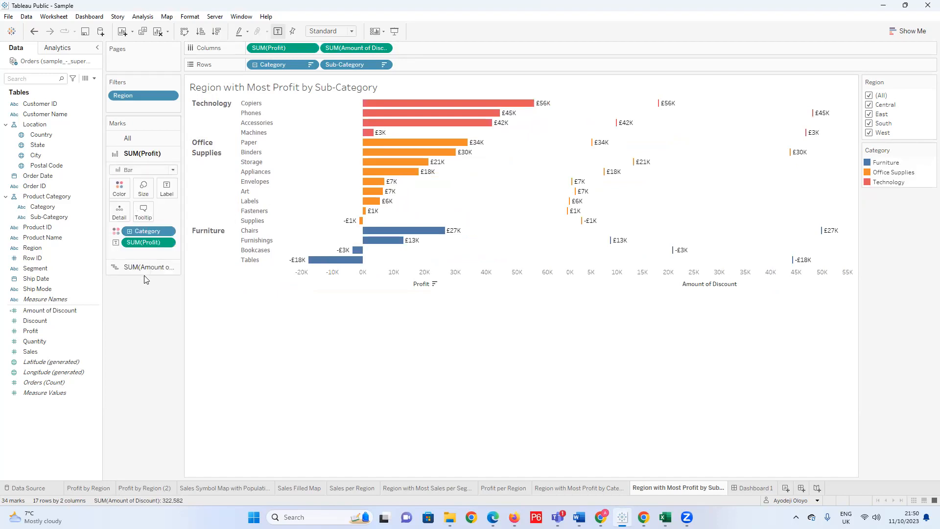
# Try the dual axis again with Profit as bars and Amount of Discount as Gantt marks, and undo it.
pyautogui.click(127, 138)
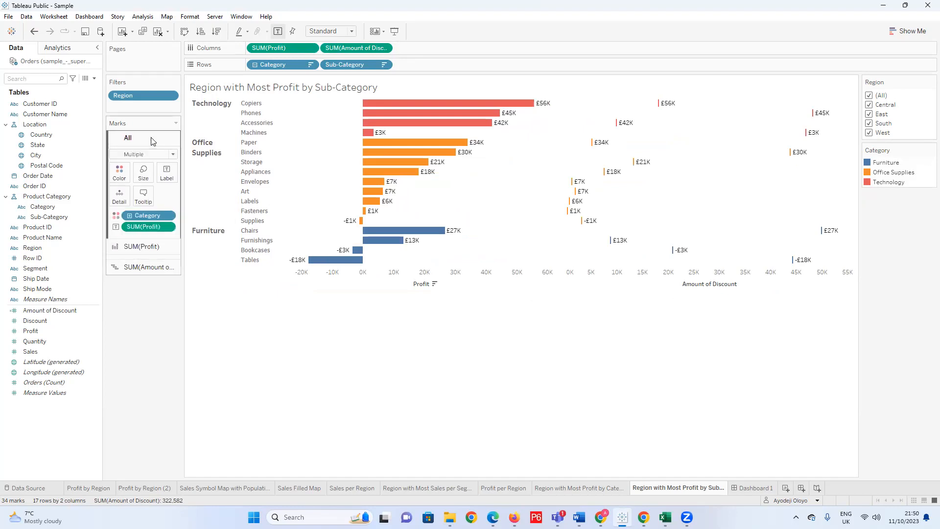
pyautogui.click(383, 49)
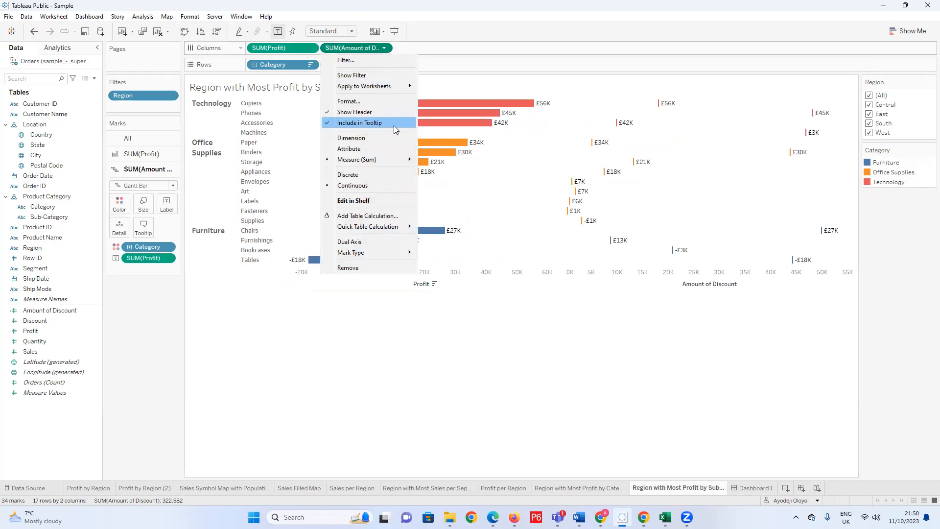
pyautogui.click(370, 241)
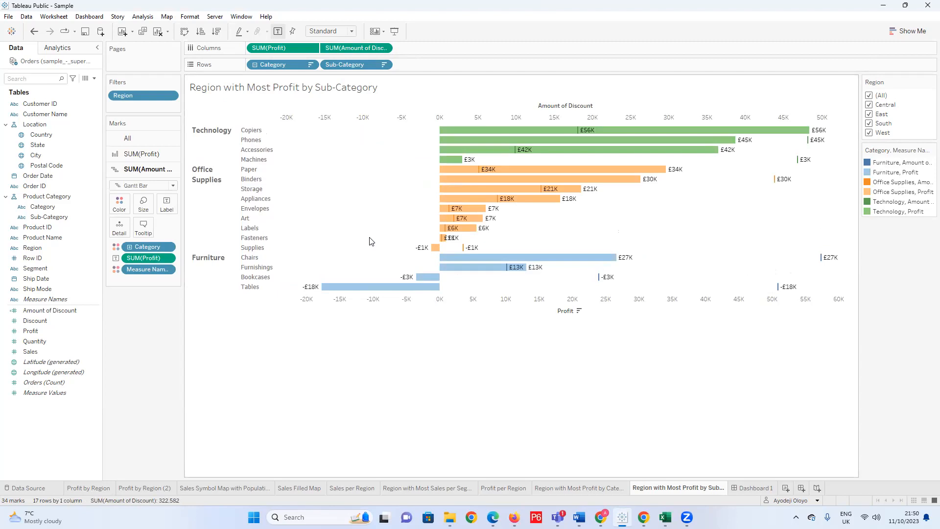
pyautogui.hotkey('ctrl', 'z')
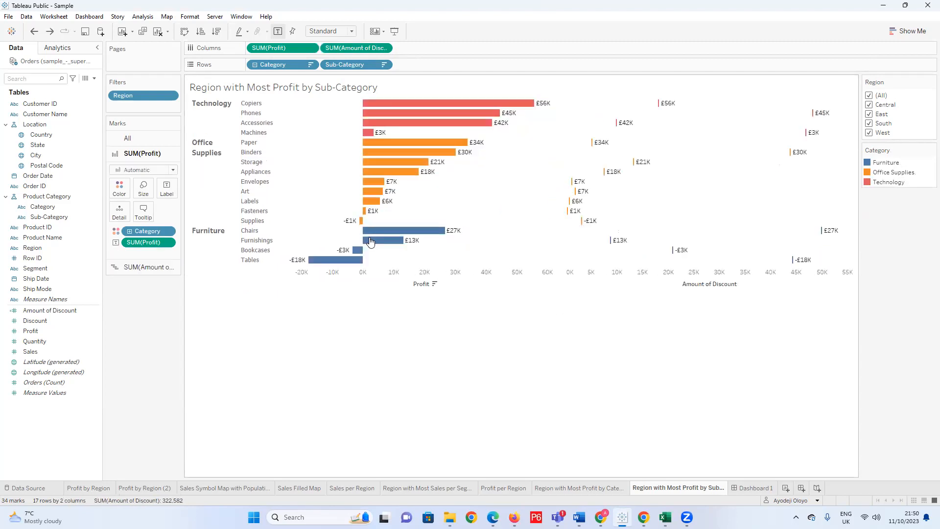
# Undo the mark type changes and the swap of the second SUM(Profit) for Amount of Discount on Columns.
pyautogui.hotkey('ctrl', 'z')
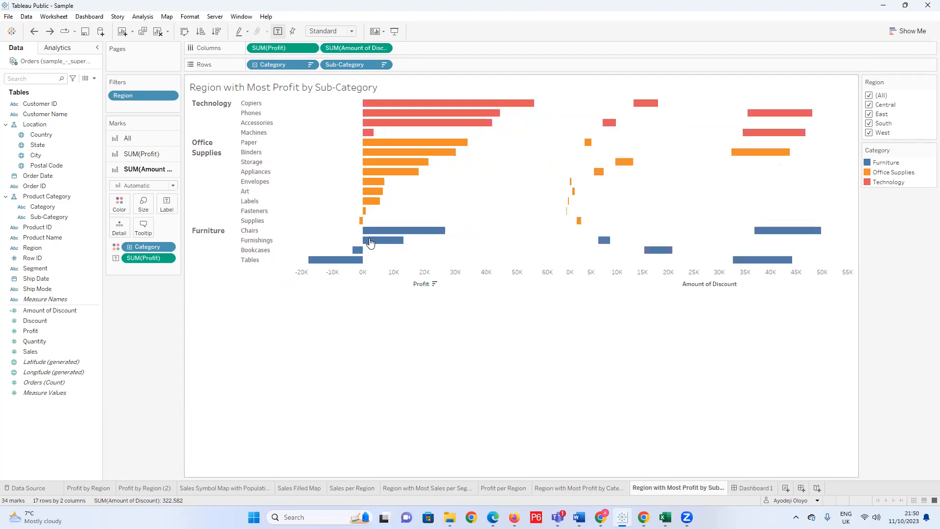
pyautogui.moveTo(375, 234)
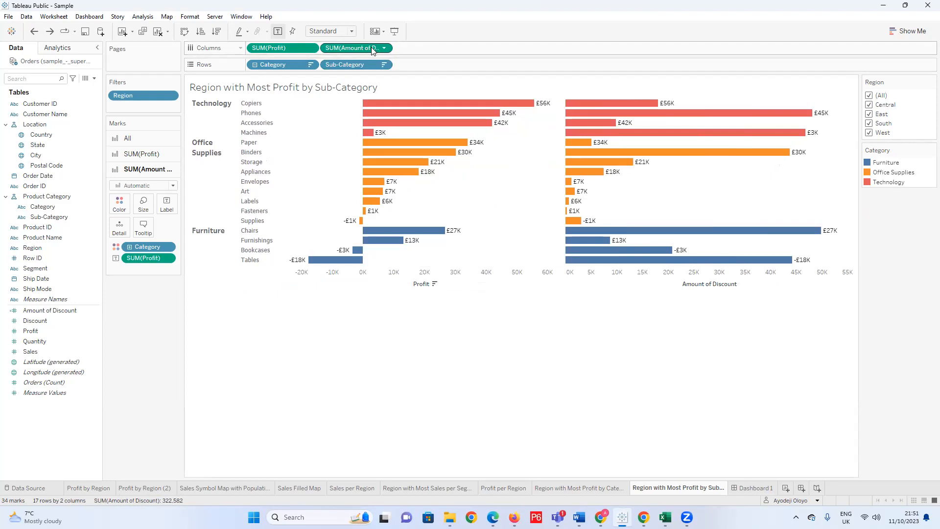
pyautogui.moveTo(369, 50); pyautogui.dragTo(197, 321)
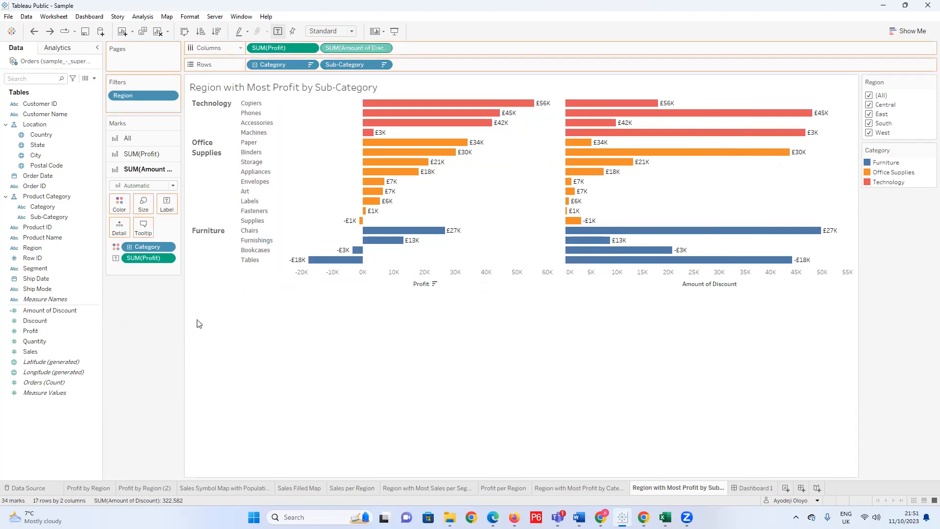
pyautogui.hotkey('ctrl', 'z')
pyautogui.hotkey('ctrl', 'z')
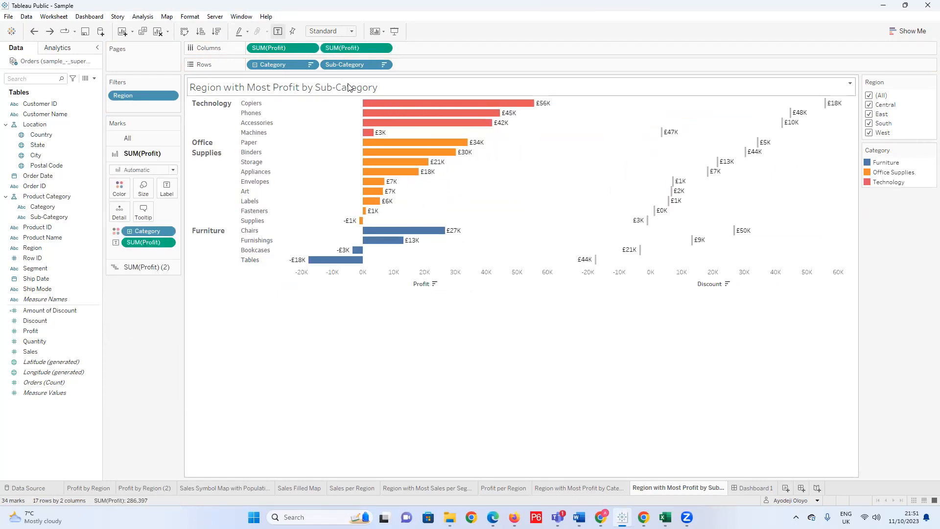
# Remove the second SUM(Profit) from Columns and add Amount of Discount after the remaining SUM(Profit).
pyautogui.moveTo(350, 49); pyautogui.dragTo(146, 336)
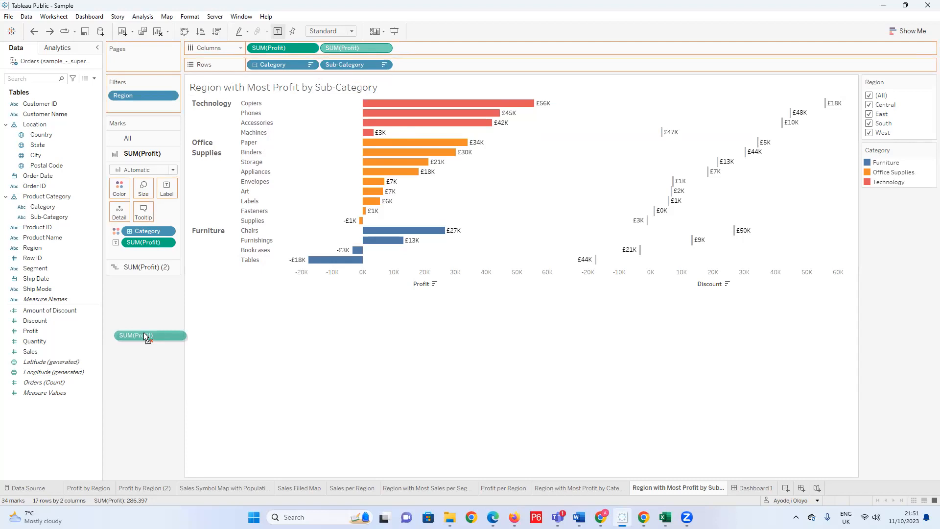
pyautogui.moveTo(146, 336); pyautogui.dragTo(146, 336)
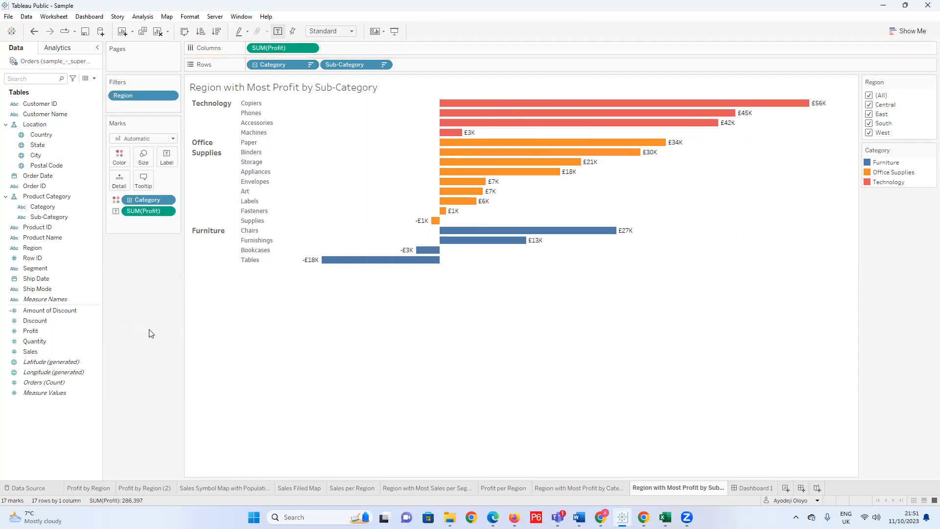
pyautogui.click(46, 310)
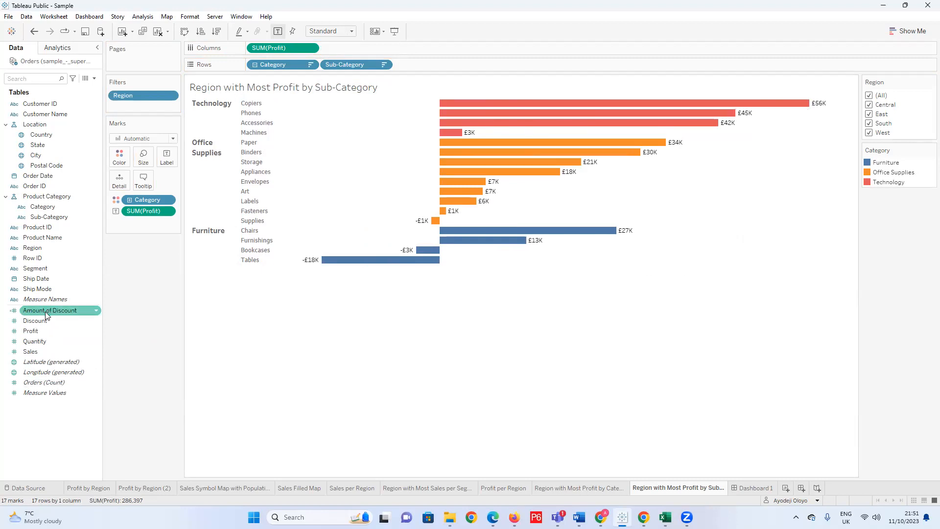
pyautogui.moveTo(47, 314); pyautogui.dragTo(345, 46)
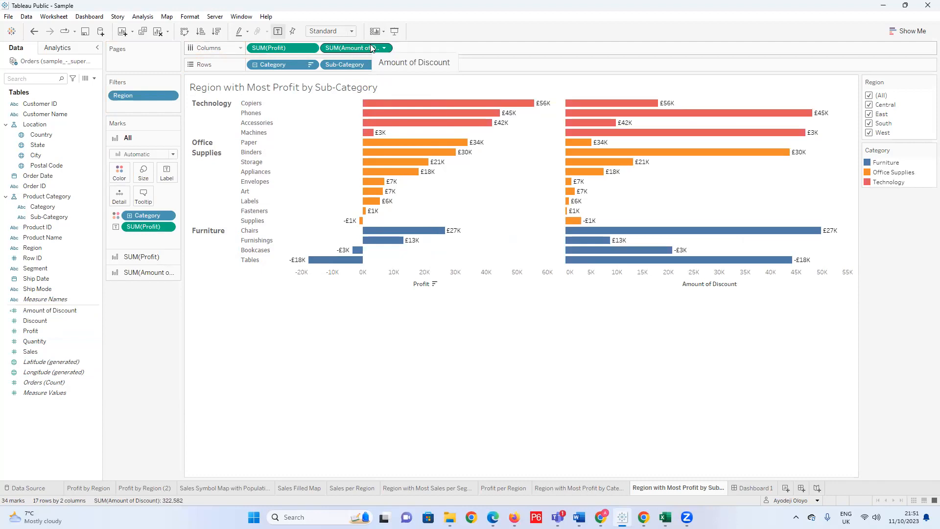
# Remove the Category colouring from the Amount of Discount bars.
pyautogui.click(135, 272)
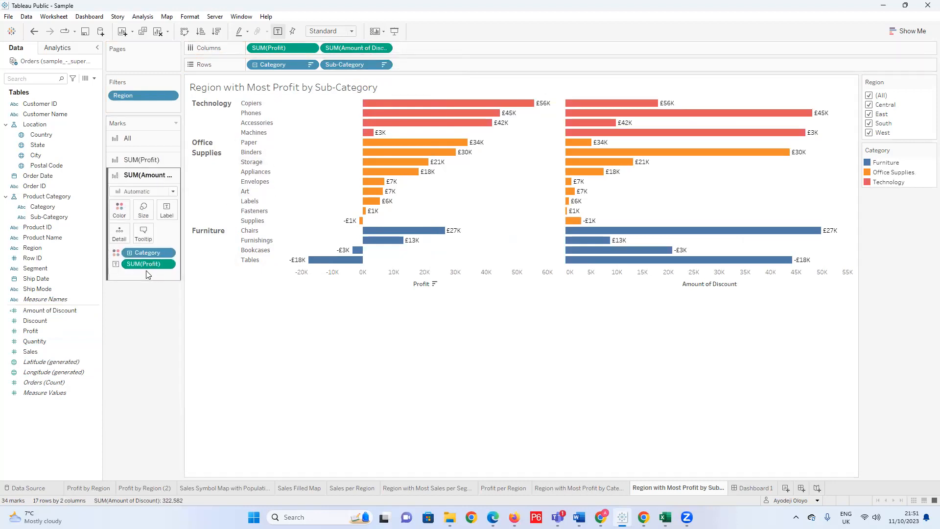
pyautogui.moveTo(142, 246); pyautogui.dragTo(149, 315)
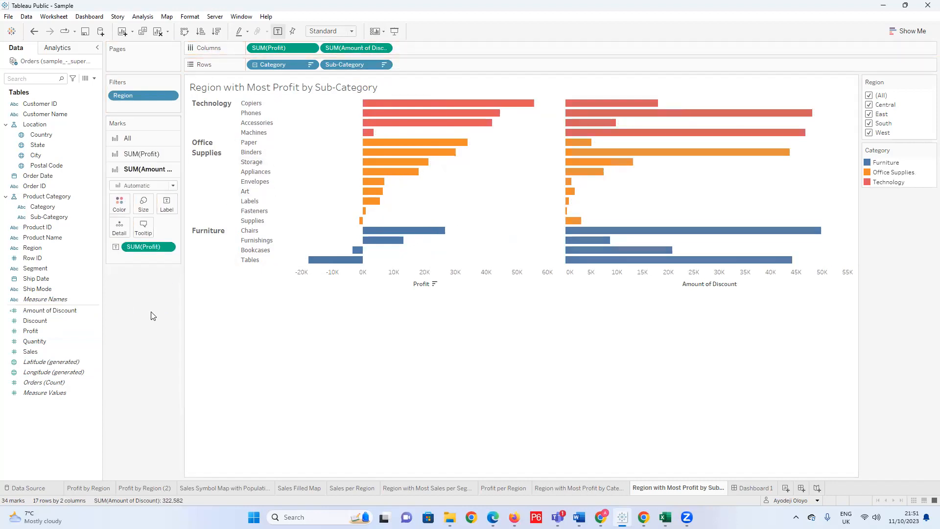
pyautogui.moveTo(601, 107)
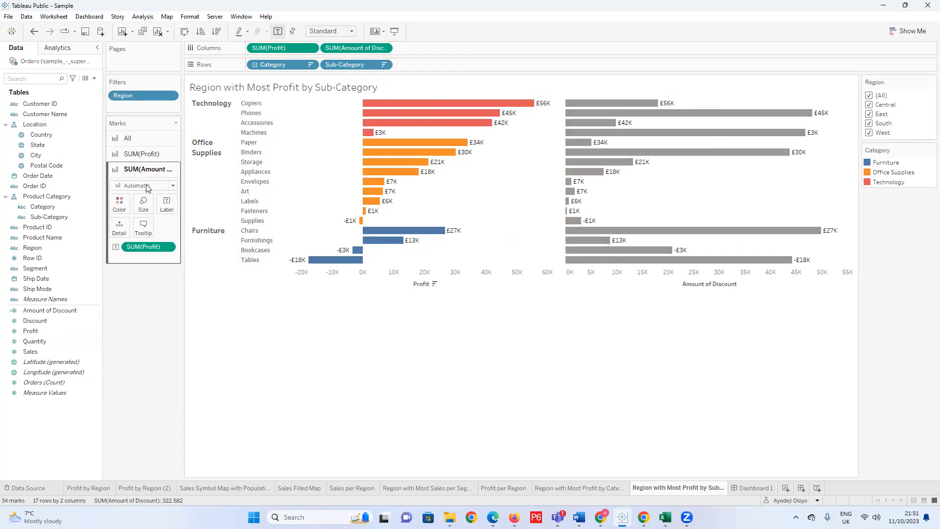
# Change the title of the Amount of Discount axis to "Discount".
pyautogui.doubleClick(719, 282)
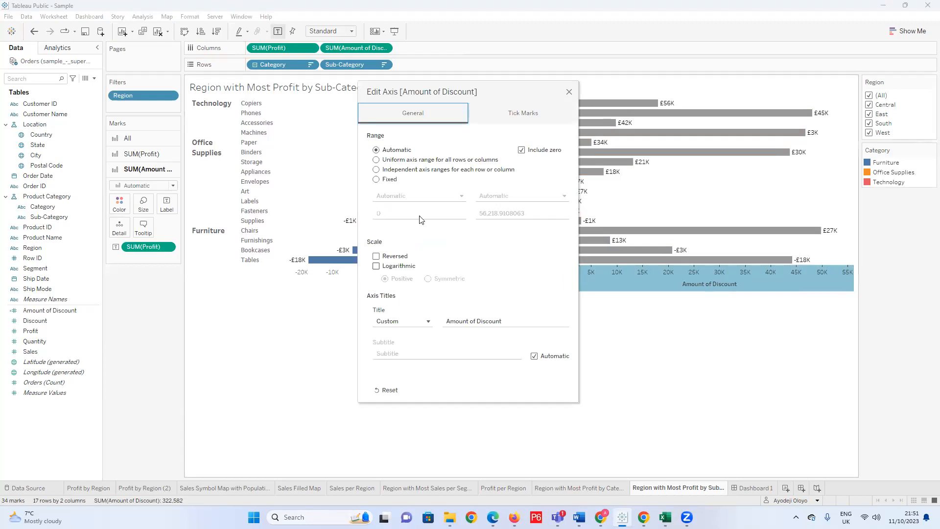
pyautogui.click(488, 320)
pyautogui.doubleClick(488, 320)
pyautogui.press('Left')
pyautogui.press('BackSpace')
pyautogui.hotkey('ctrl', 'BackSpace')
pyautogui.hotkey('ctrl', 'BackSpace')
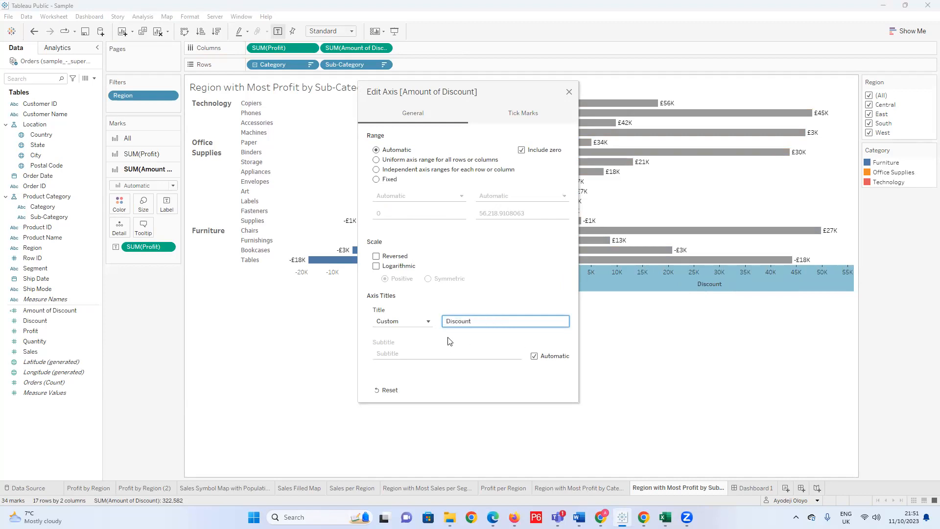
pyautogui.click(569, 91)
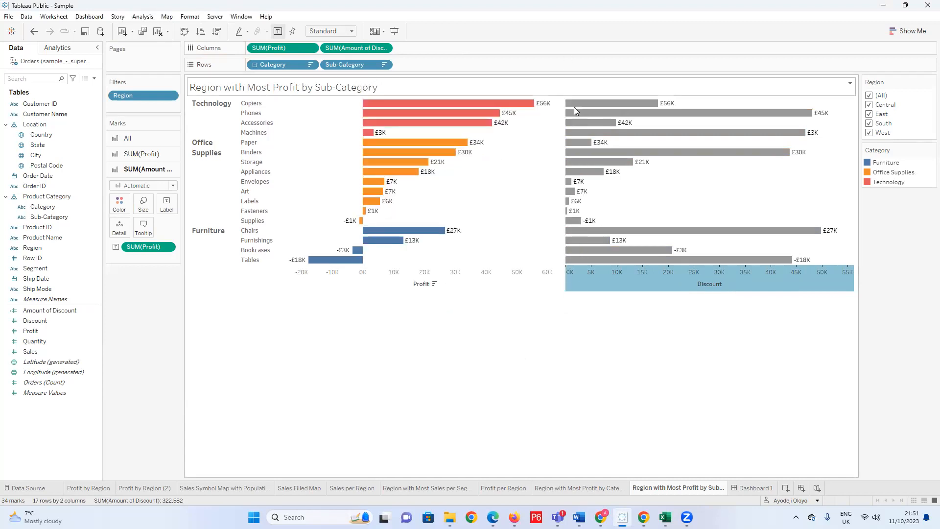
pyautogui.click(741, 307)
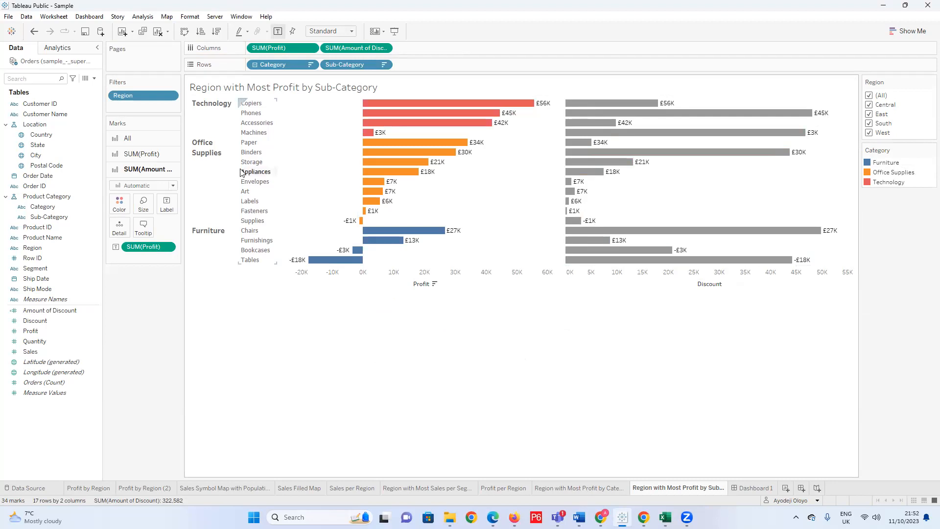
# Label the grey discount bars with Amount of Discount instead of SUM(Profit).
pyautogui.moveTo(143, 246); pyautogui.dragTo(73, 352)
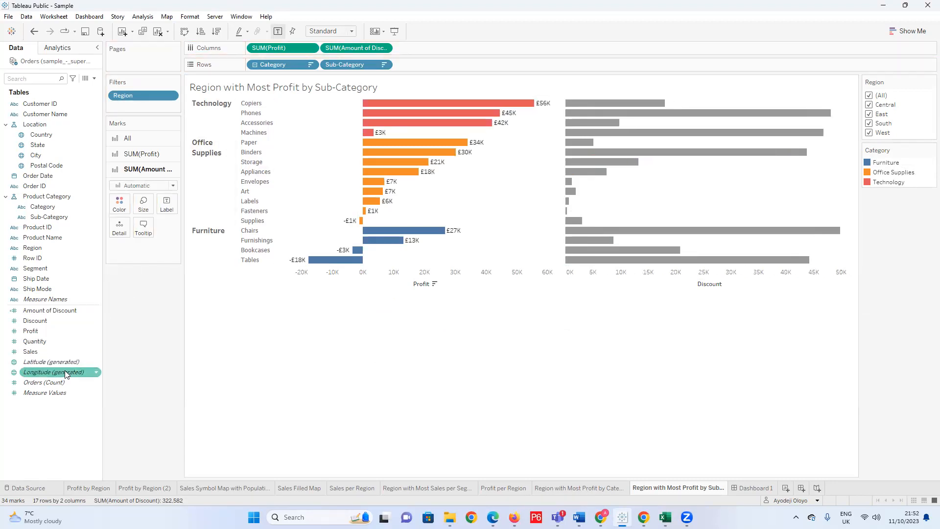
pyautogui.moveTo(49, 310); pyautogui.dragTo(168, 206)
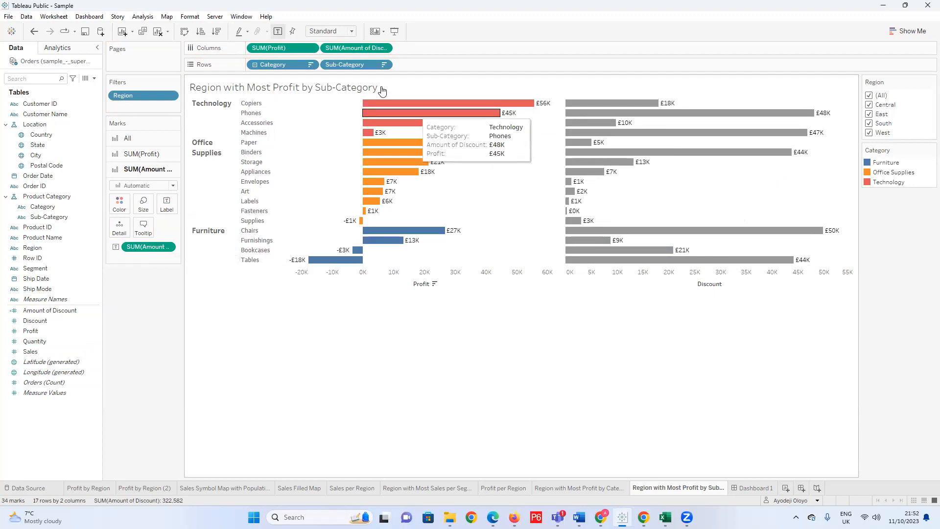
# Remove Amount of Discount from Columns and add it back beside SUM(Profit) to restore its default formatting.
pyautogui.moveTo(354, 45); pyautogui.dragTo(171, 362)
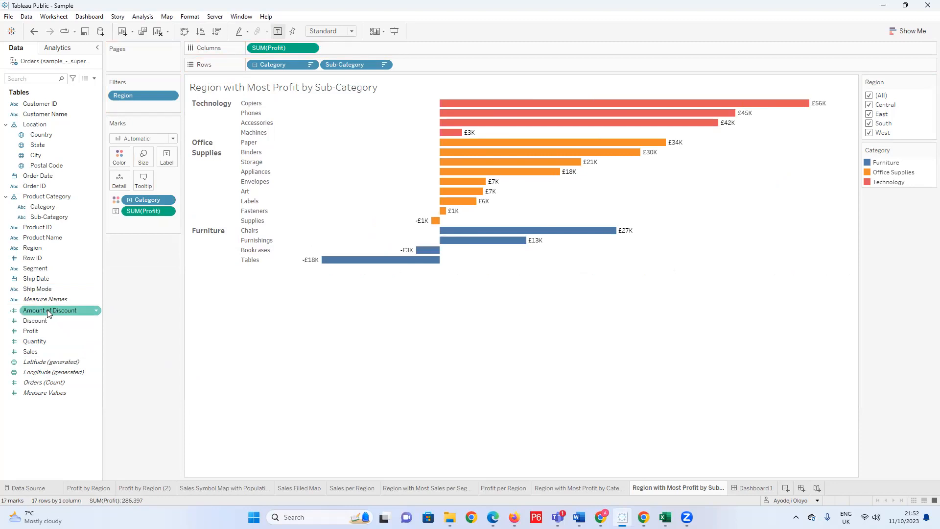
pyautogui.moveTo(38, 310); pyautogui.dragTo(350, 48)
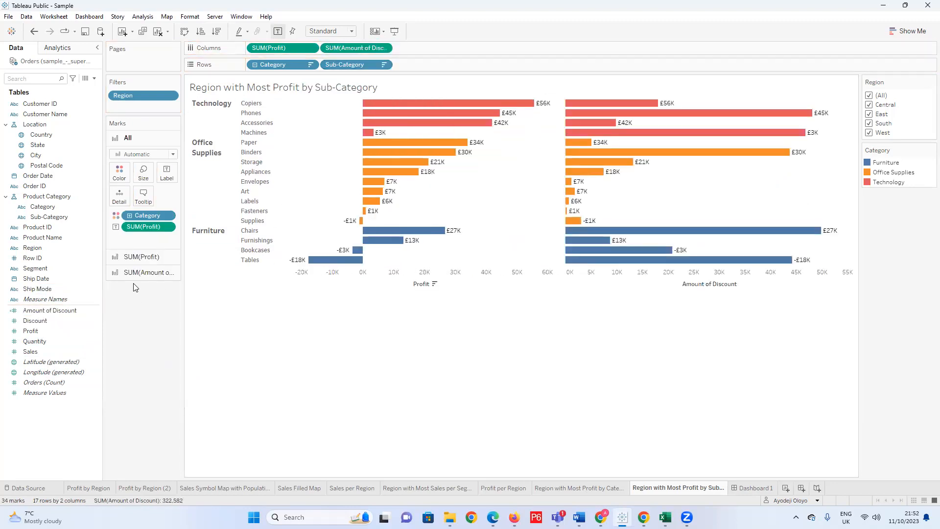
# Replace the SUM(Profit) label on the category-coloured Amount of Discount bars with Amount of Discount.
pyautogui.click(136, 277)
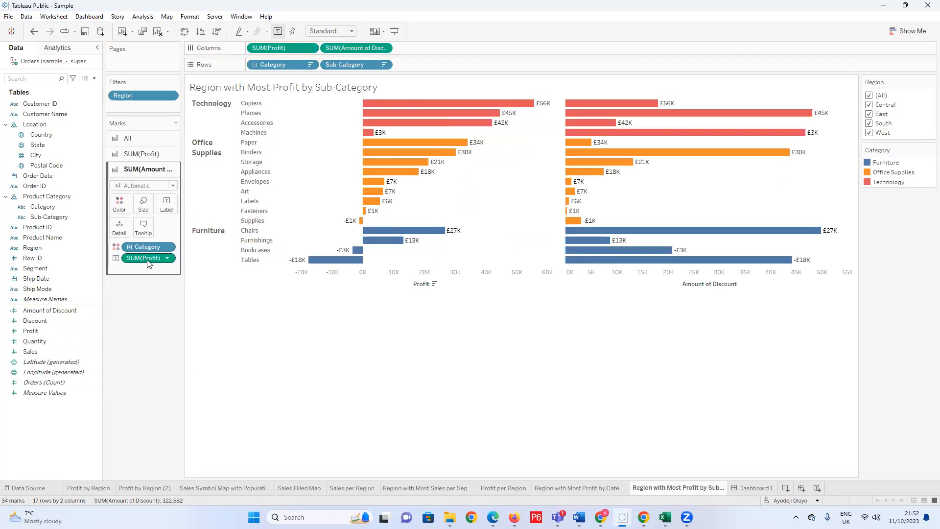
pyautogui.moveTo(157, 260); pyautogui.dragTo(171, 340)
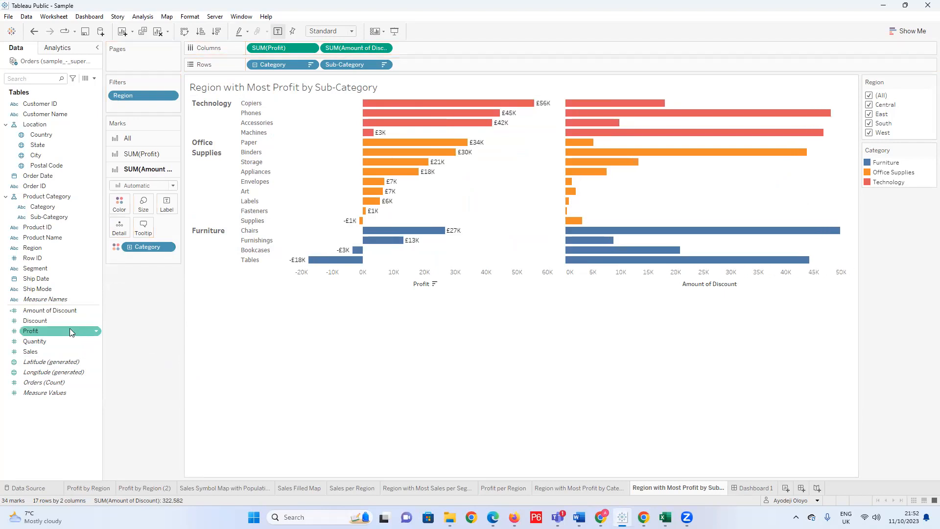
pyautogui.moveTo(45, 316); pyautogui.dragTo(164, 202)
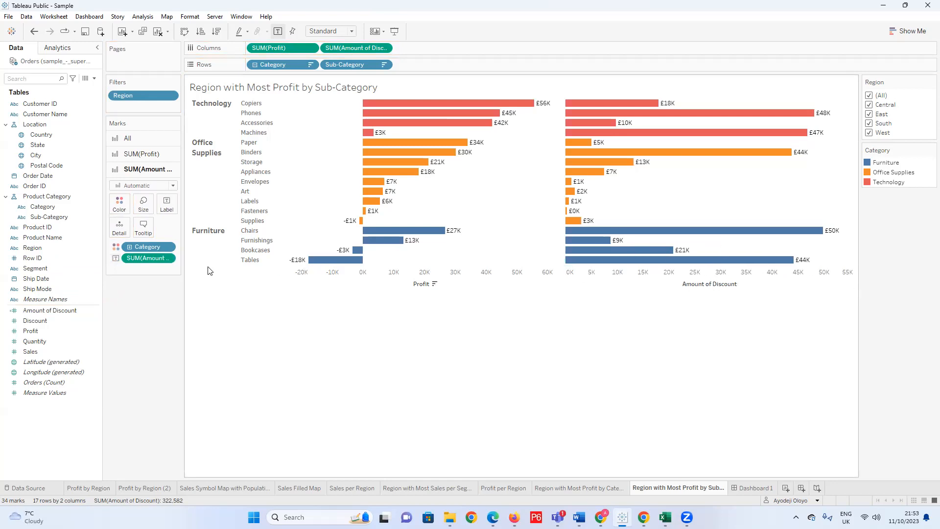
# Change the title of the Amount of Discount axis to "Discount".
pyautogui.rightClick(704, 283)
pyautogui.click(696, 284)
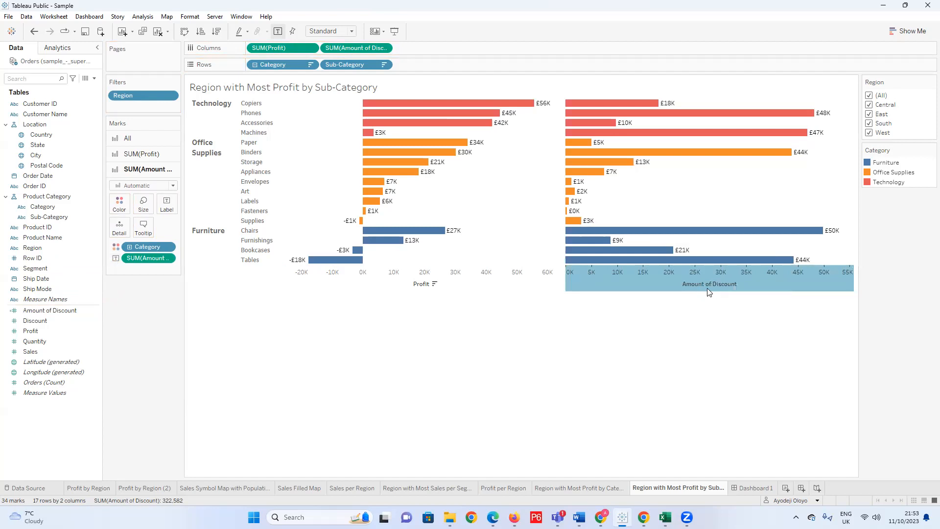
pyautogui.doubleClick(710, 289)
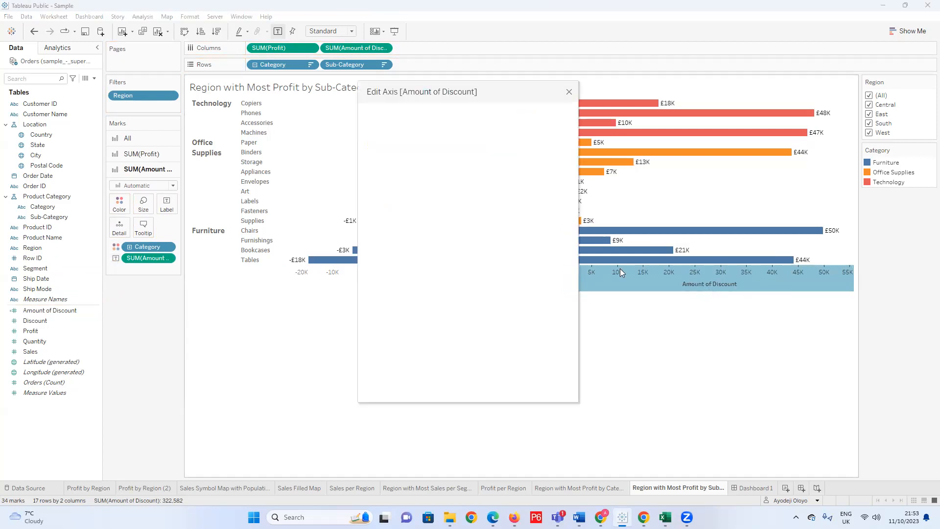
pyautogui.click(476, 320)
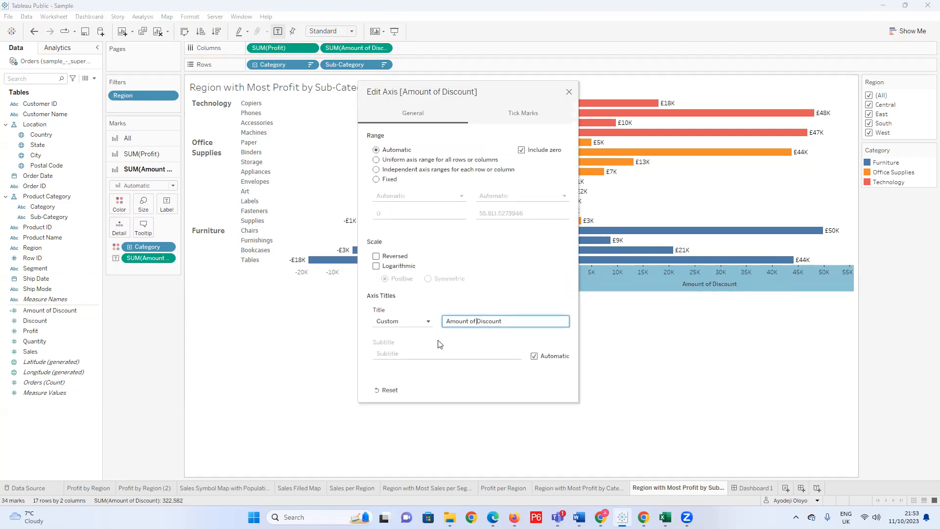
pyautogui.press('BackSpace')
pyautogui.press('BackSpace')
pyautogui.press('BackSpace')
pyautogui.press('BackSpace')
pyautogui.press('BackSpace')
pyautogui.press('BackSpace')
pyautogui.press('BackSpace')
pyautogui.press('BackSpace')
pyautogui.press('BackSpace')
pyautogui.click(568, 93)
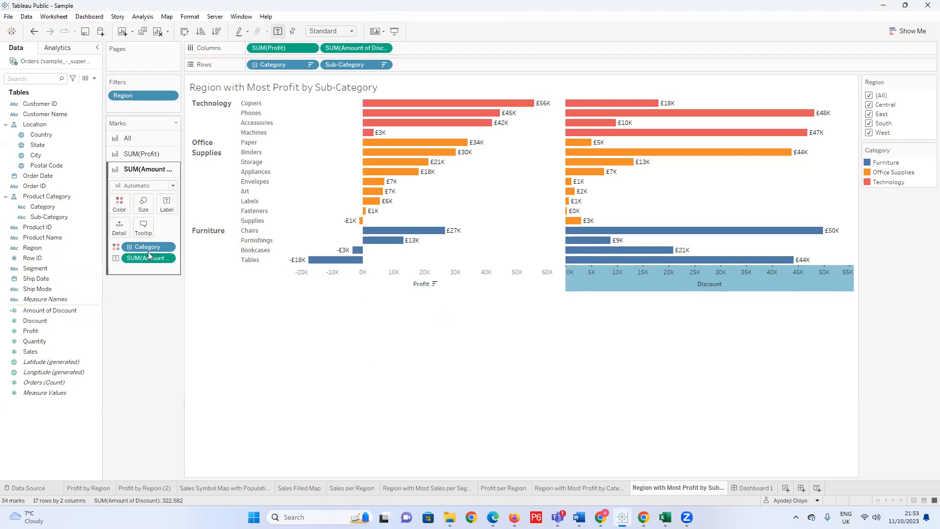
# Display the Amount of Discount marks as Gantt bars at the maximum mark size.
pyautogui.moveTo(151, 247); pyautogui.dragTo(148, 335)
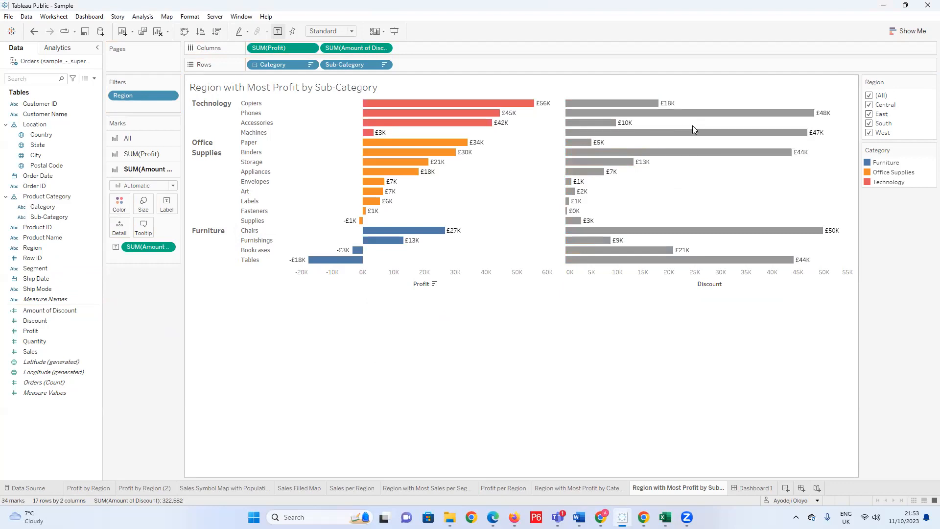
pyautogui.hotkey('ctrl', 'z')
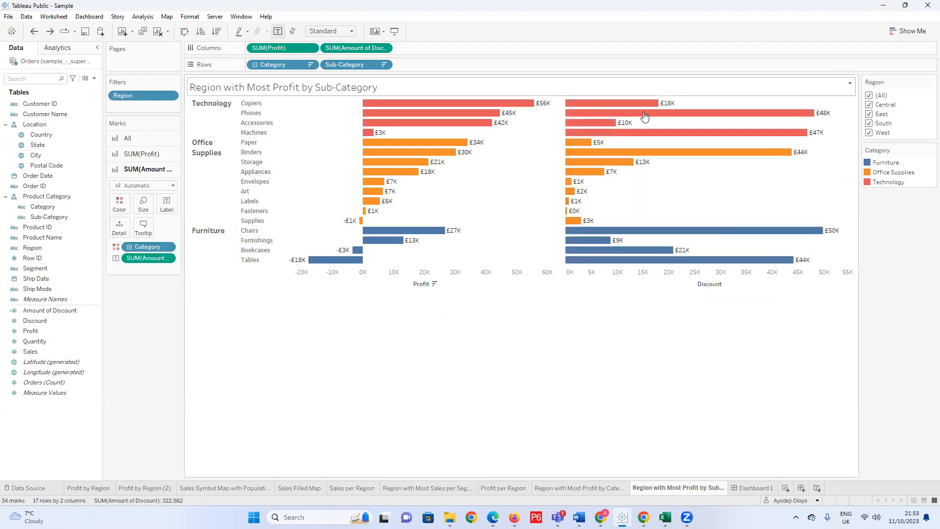
pyautogui.click(173, 186)
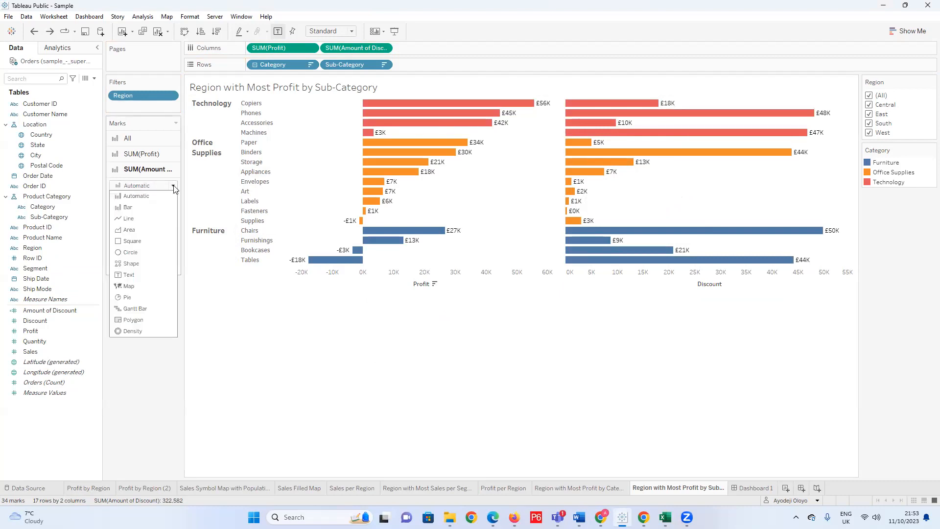
pyautogui.click(145, 310)
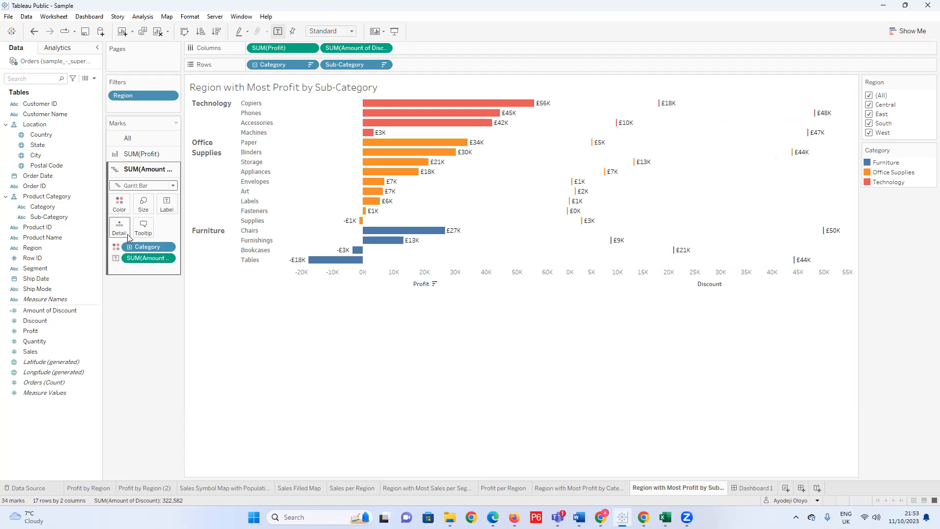
pyautogui.click(142, 204)
pyautogui.moveTo(205, 234); pyautogui.dragTo(234, 230)
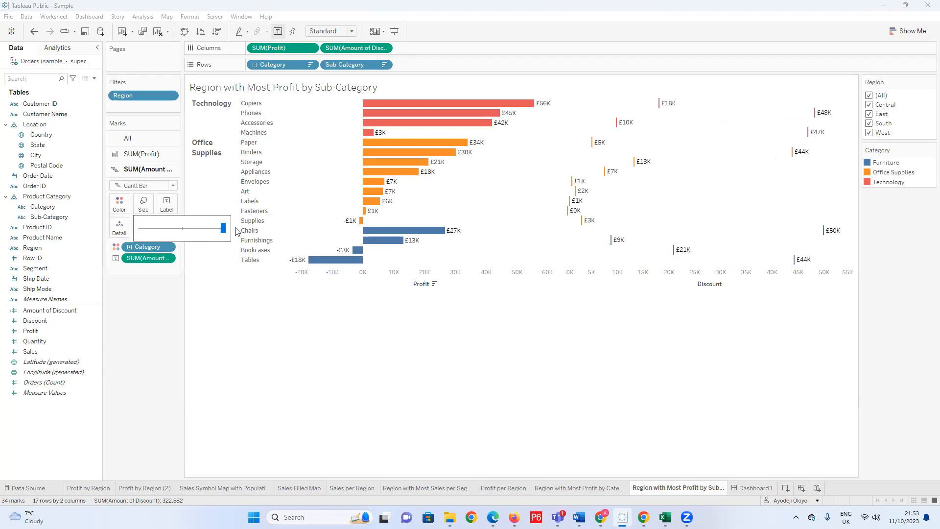
pyautogui.click(159, 300)
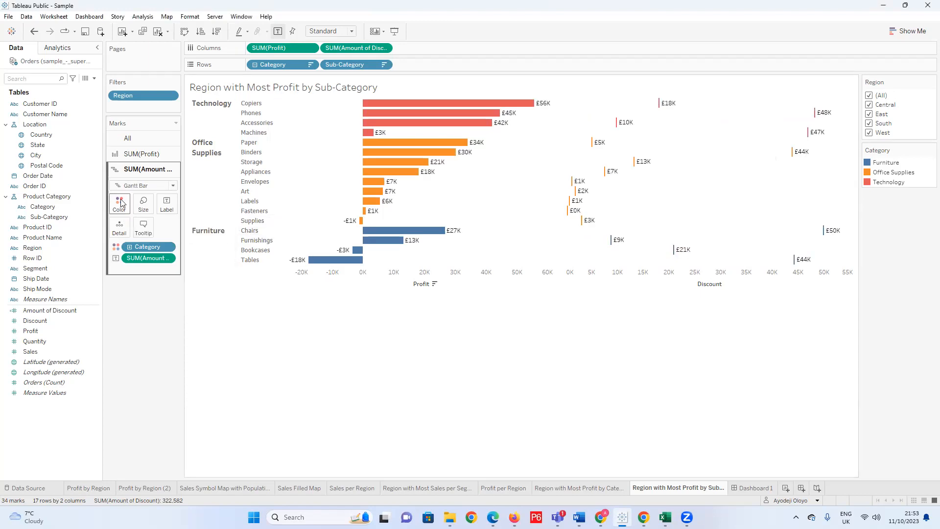
# Give the discount Gantt marks a dark grey border.
pyautogui.click(122, 205)
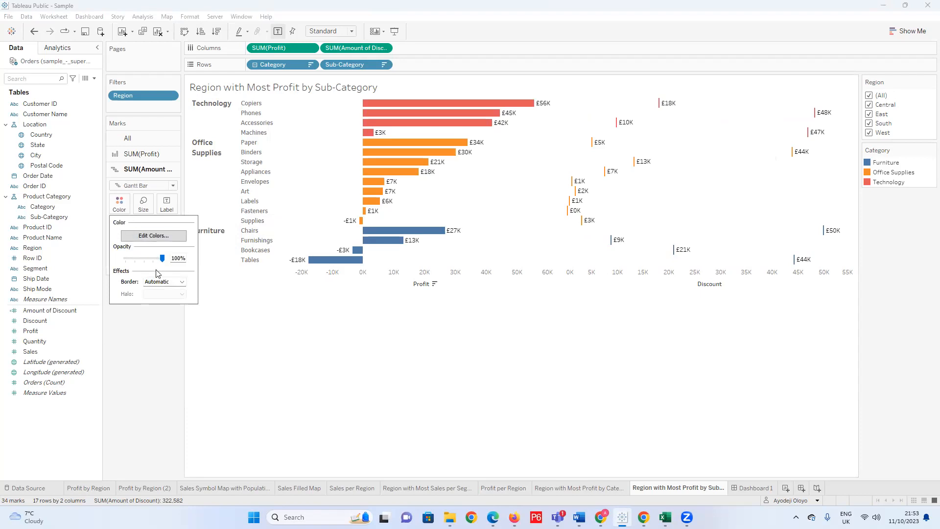
pyautogui.click(182, 282)
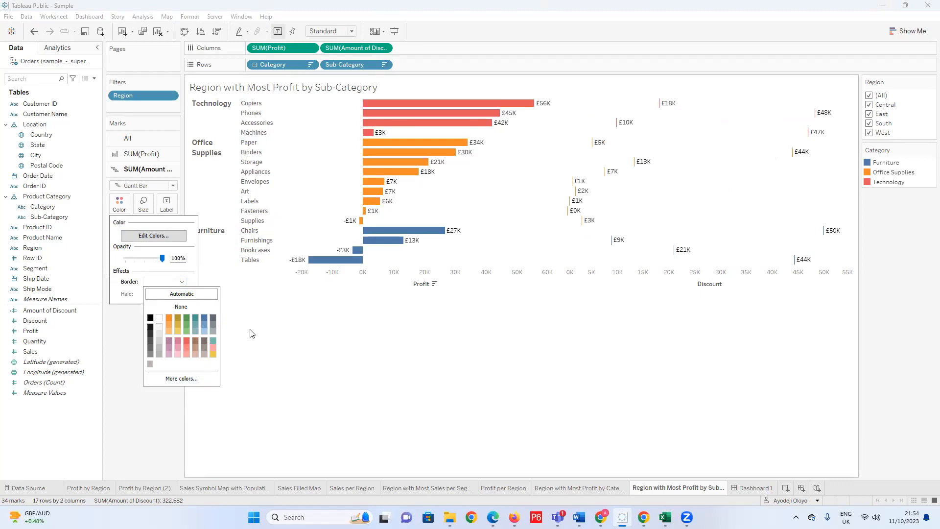
pyautogui.click(160, 334)
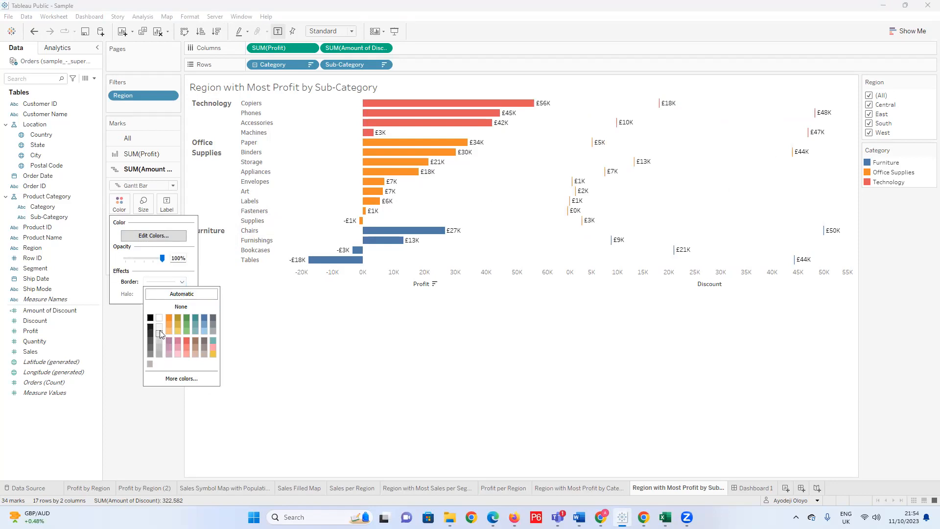
pyautogui.click(150, 354)
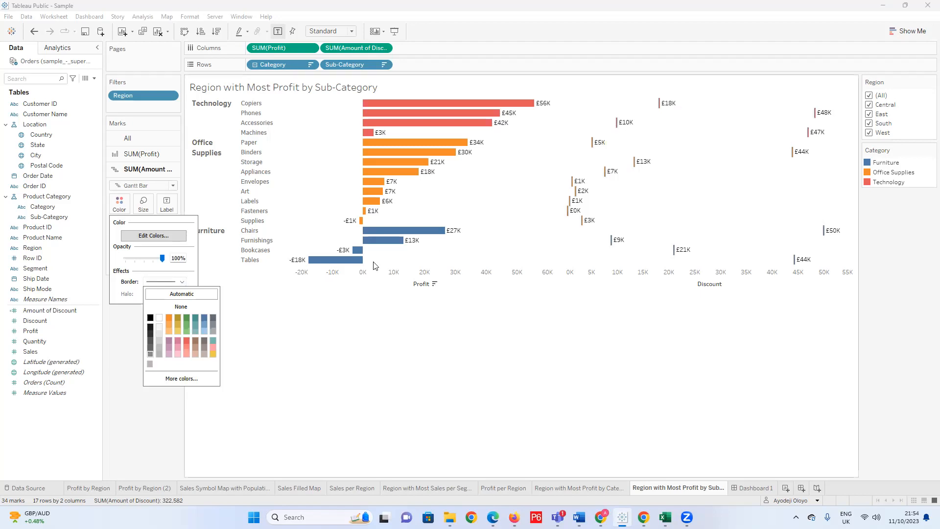
pyautogui.click(472, 353)
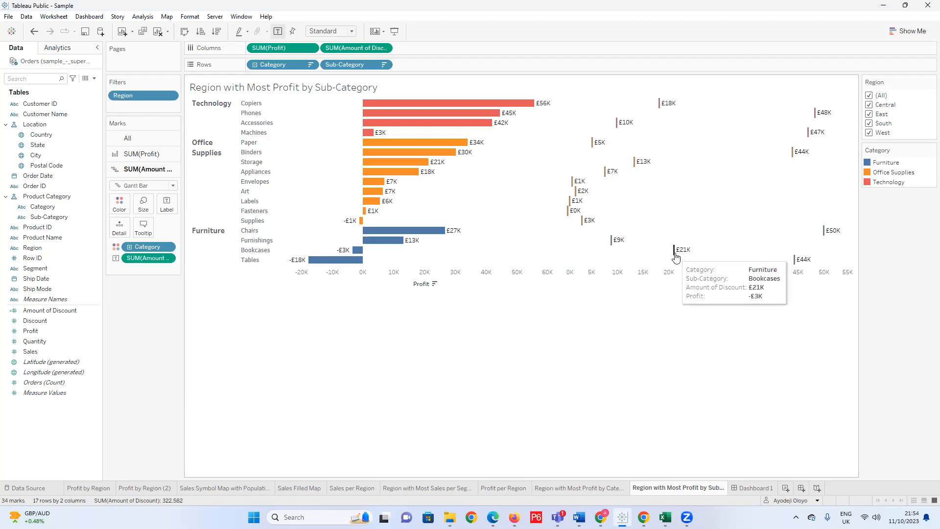
# Set the mark type of SUM(Profit) to Bar.
pyautogui.click(157, 155)
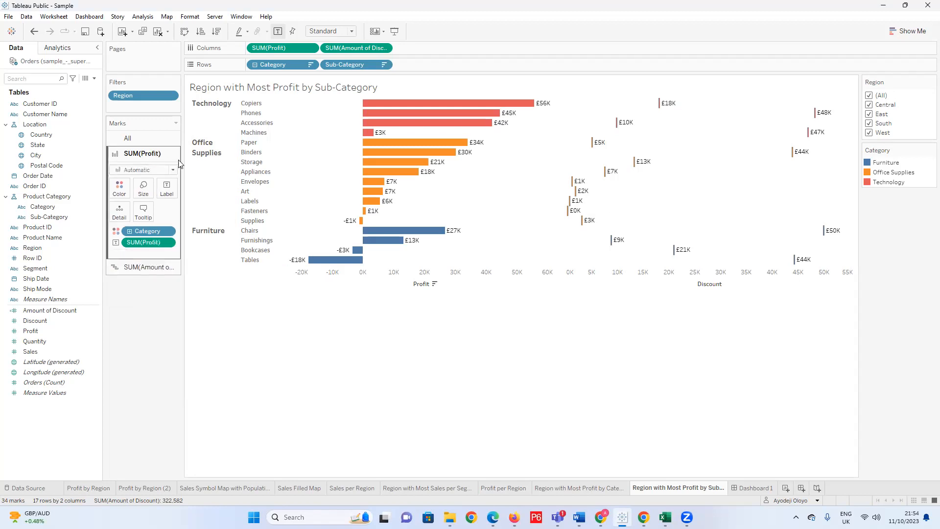
pyautogui.click(173, 170)
pyautogui.click(137, 192)
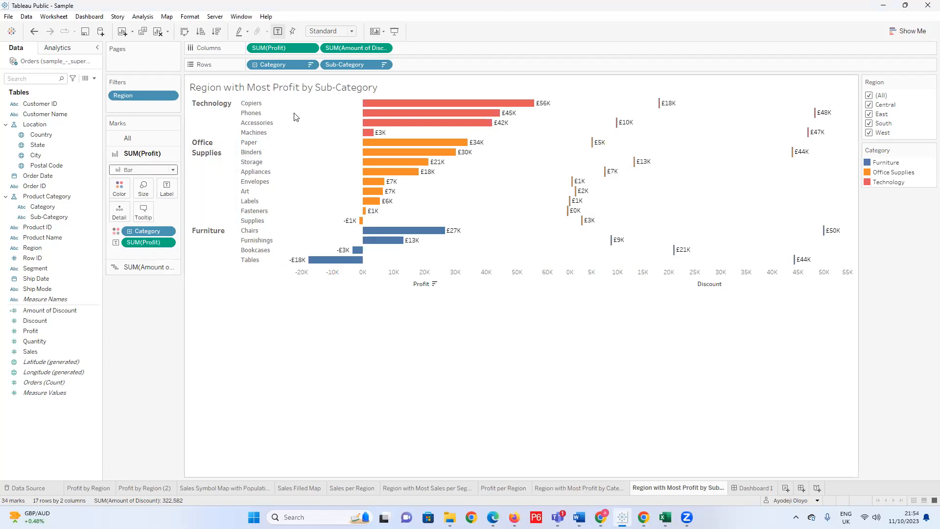
# Try combining Profit and Amount of Discount on a dual axis and moving the Fasteners discount label away from its profit label.
pyautogui.click(384, 47)
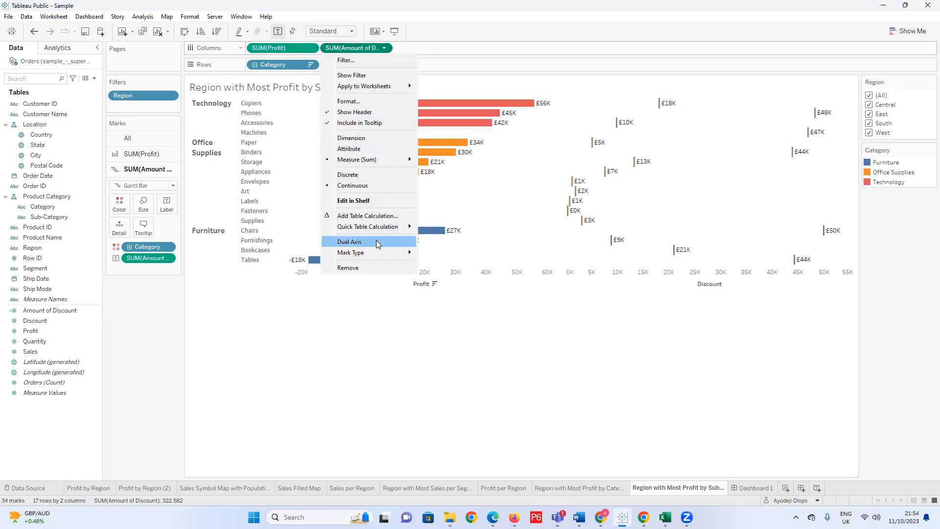
pyautogui.click(376, 241)
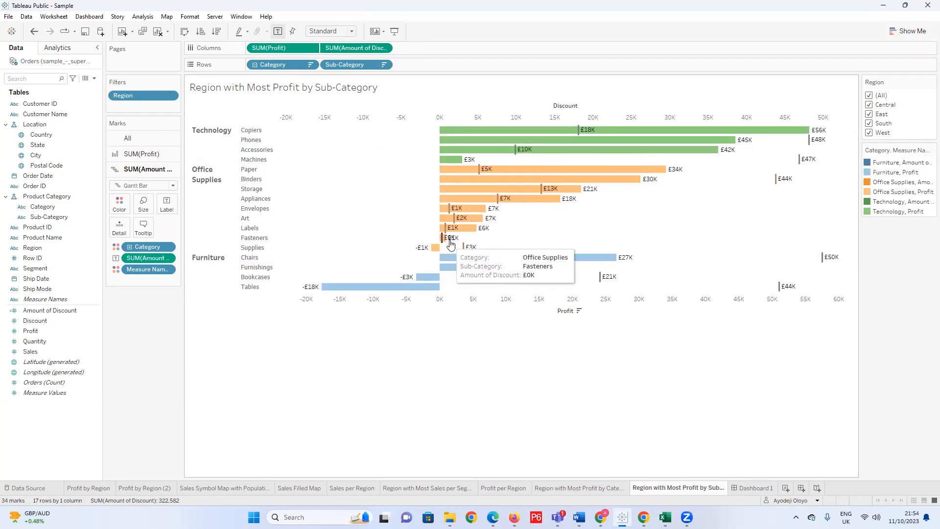
pyautogui.moveTo(459, 243)
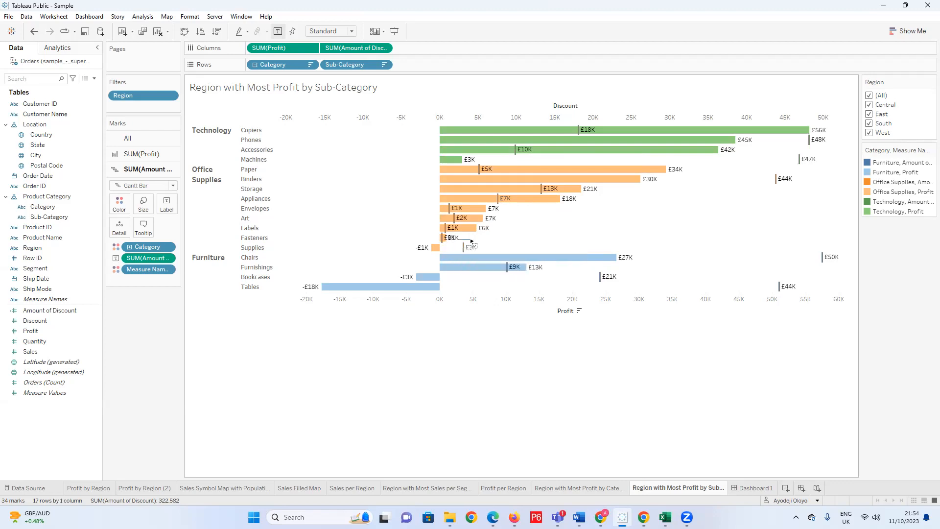
pyautogui.moveTo(457, 237); pyautogui.dragTo(485, 237)
pyautogui.click(450, 240)
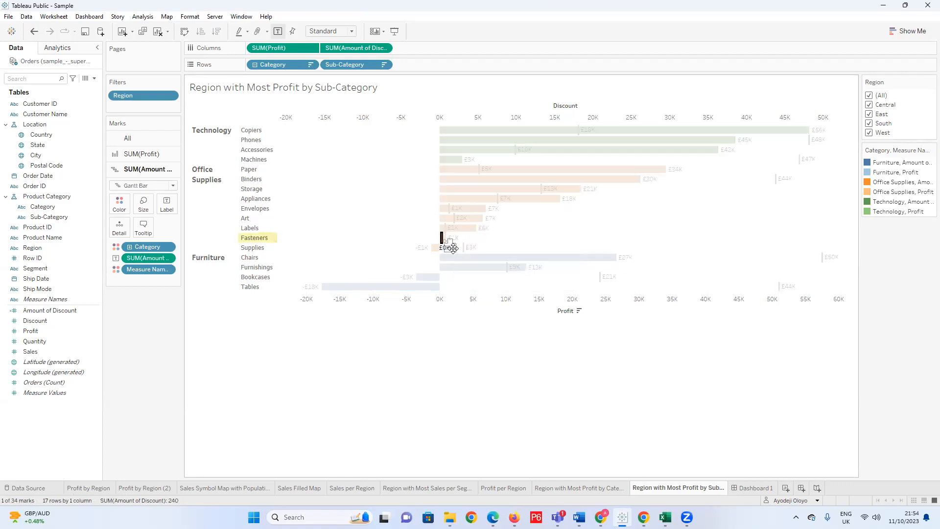
pyautogui.click(509, 239)
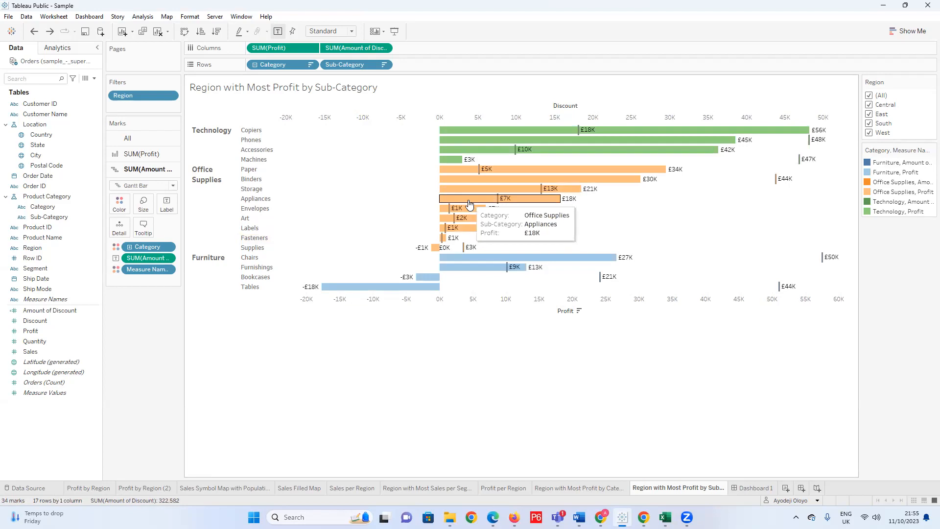
pyautogui.hotkey('ctrl', 'z')
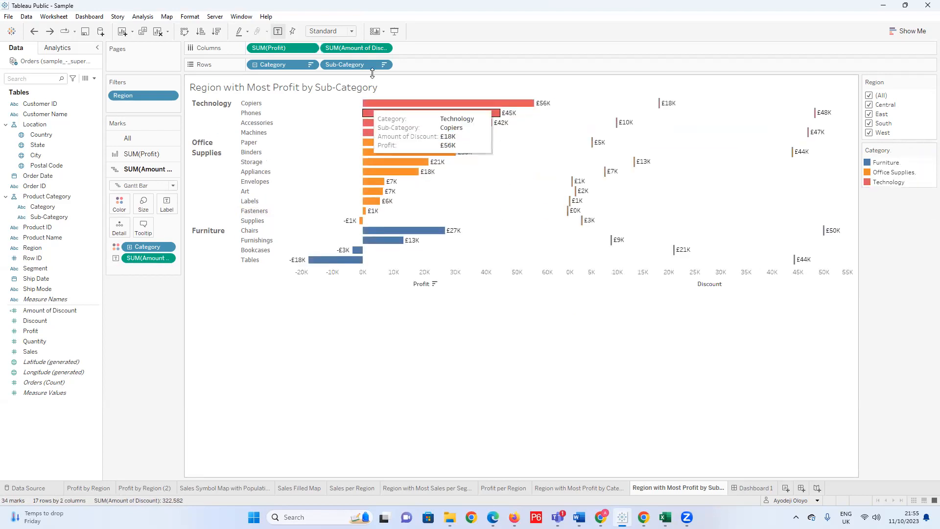
# Combine SUM(Amount of Discount) with SUM(Profit) on a dual axis and compare the two measures across the sub-categories.
pyautogui.click(385, 48)
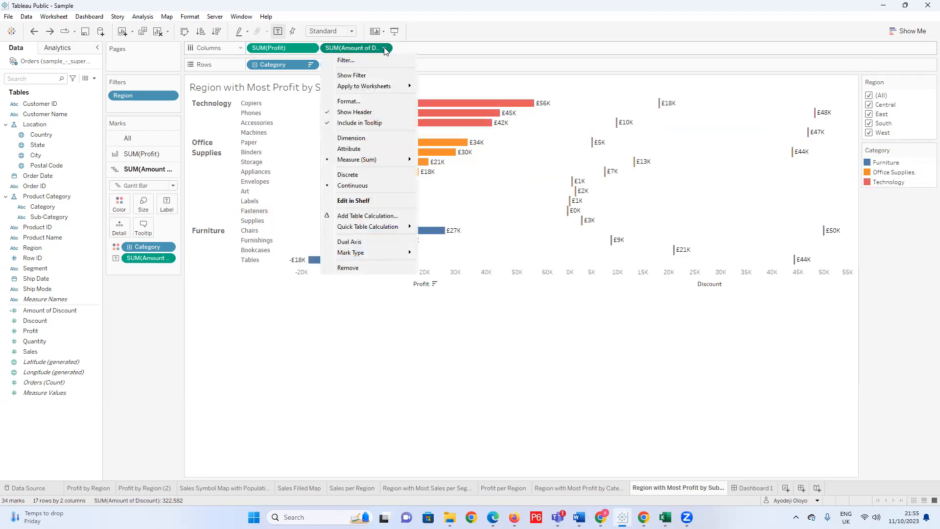
pyautogui.click(366, 243)
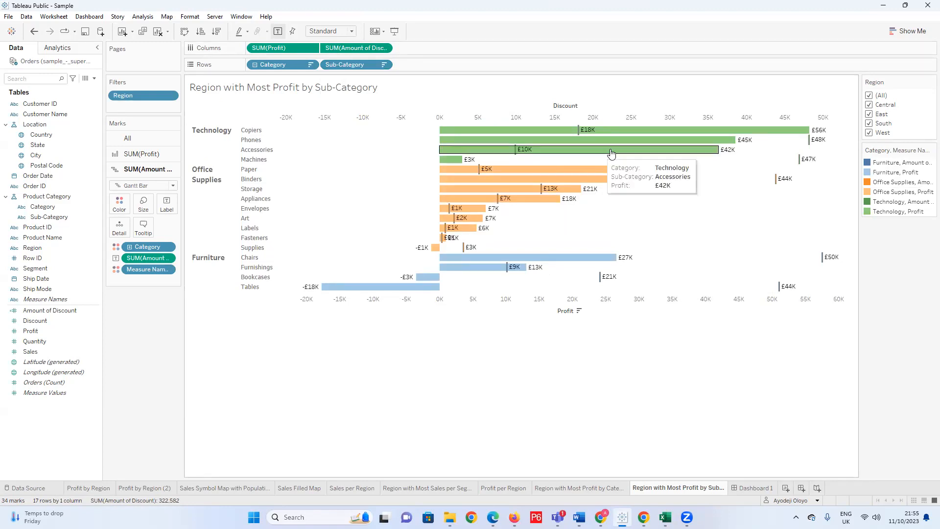
pyautogui.moveTo(586, 137)
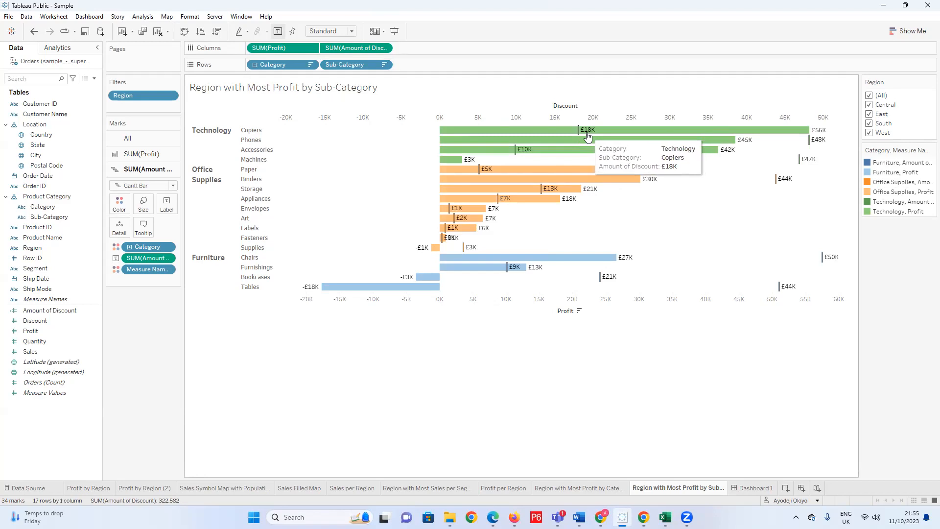
pyautogui.moveTo(469, 252)
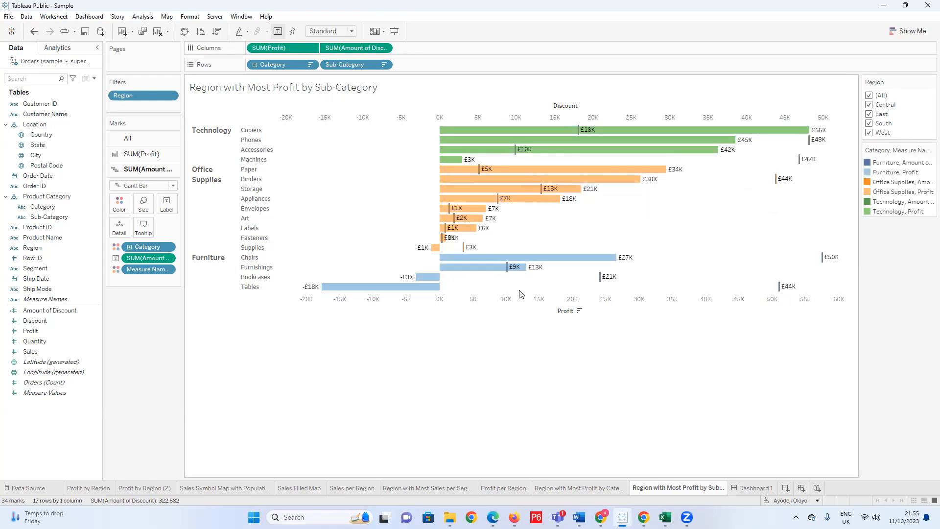
pyautogui.moveTo(400, 289)
pyautogui.moveTo(779, 290)
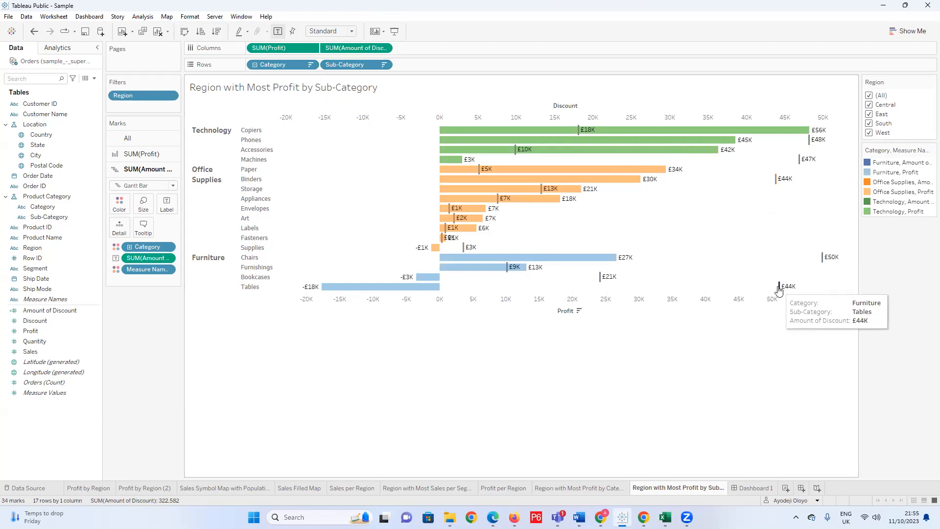
pyautogui.moveTo(610, 283)
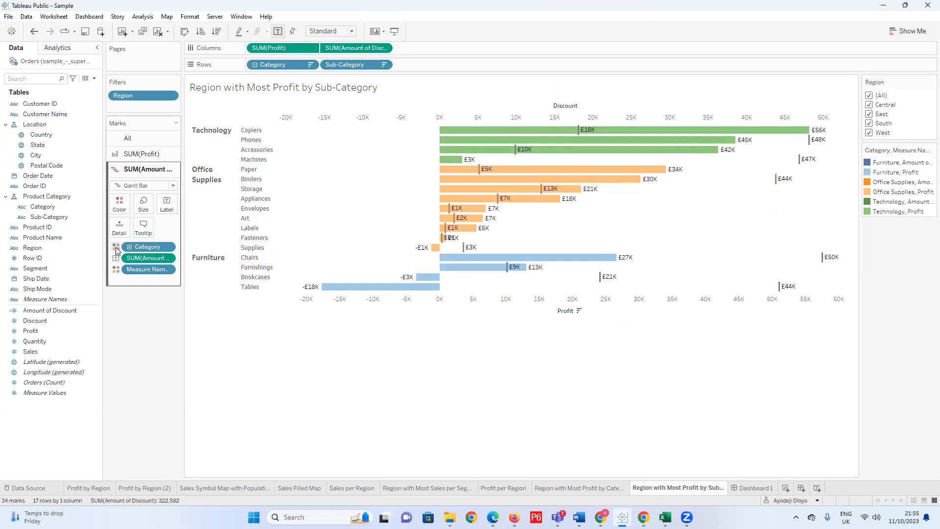
pyautogui.click(116, 270)
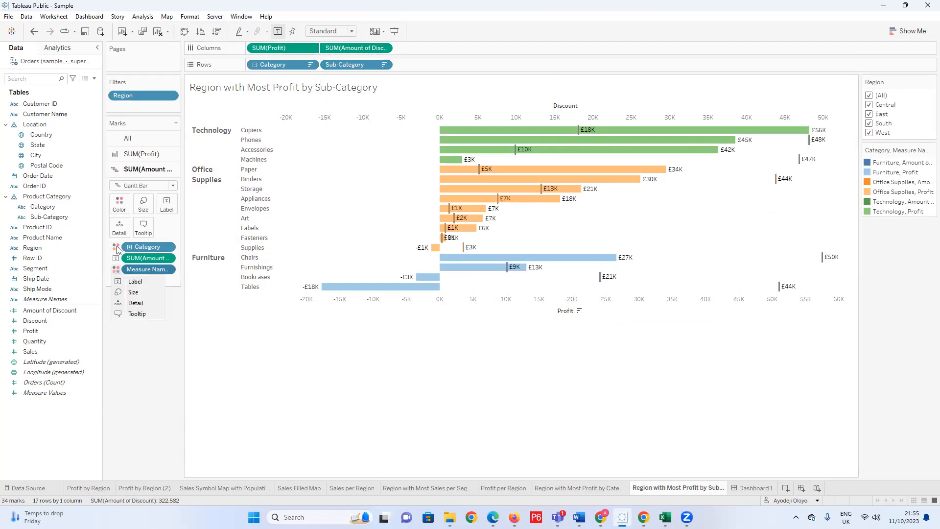
pyautogui.click(118, 204)
pyautogui.click(153, 236)
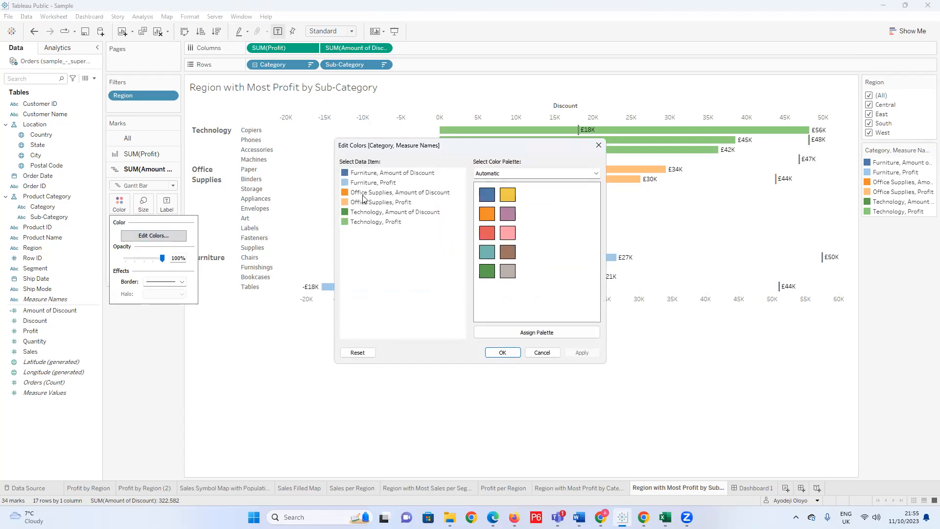
pyautogui.click(597, 146)
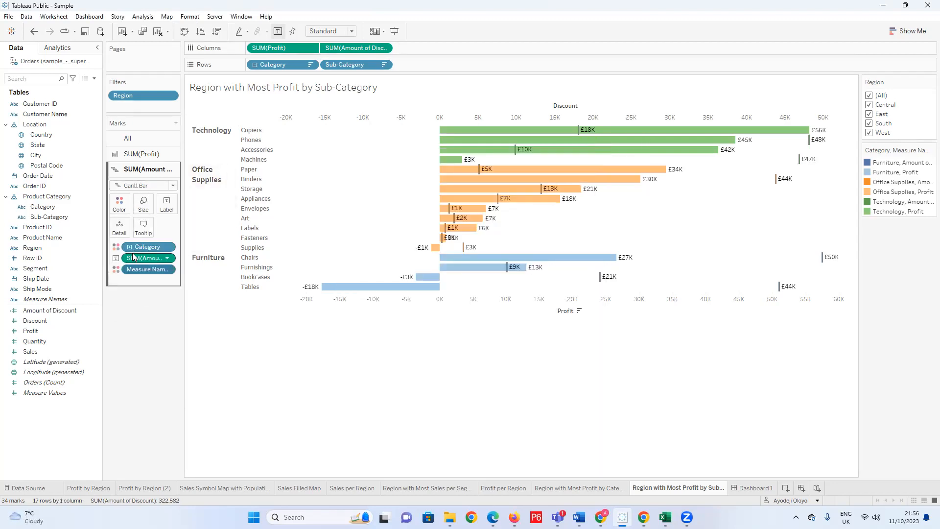
pyautogui.click(117, 248)
pyautogui.click(118, 250)
pyautogui.click(119, 203)
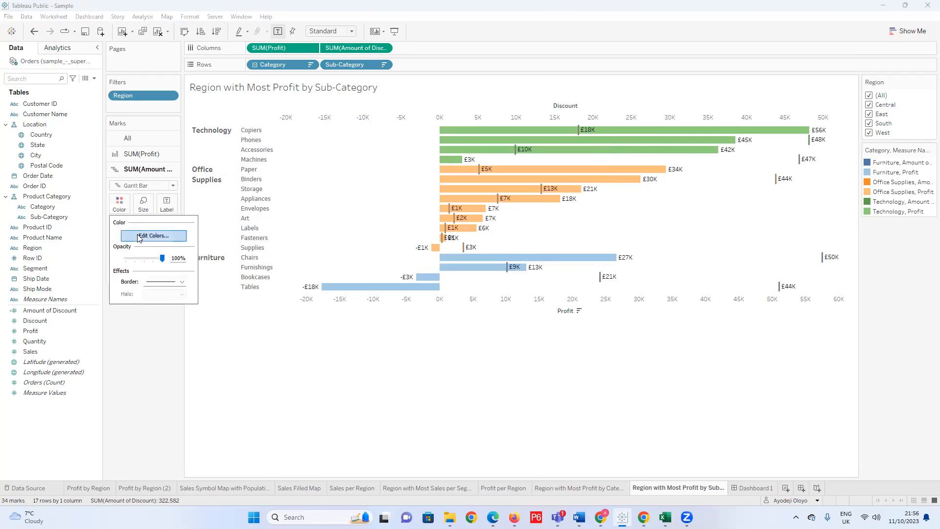
pyautogui.click(154, 316)
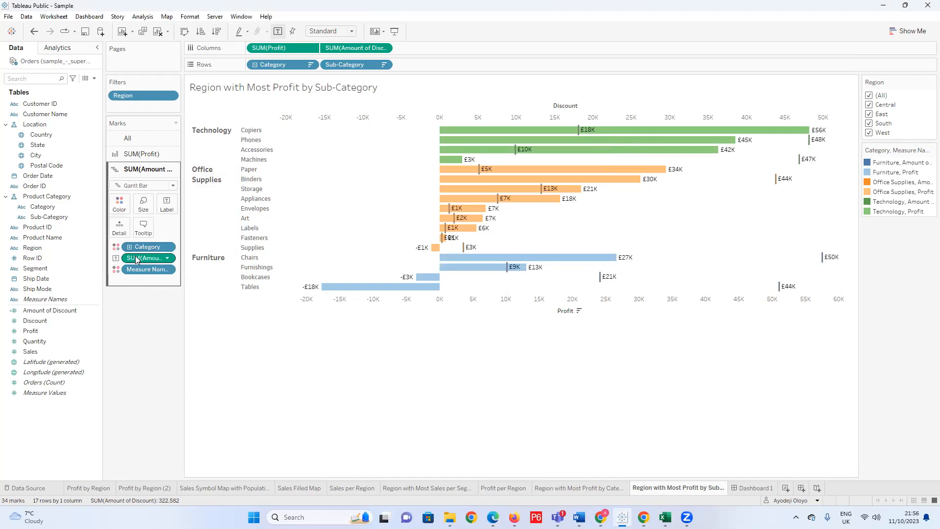
pyautogui.click(118, 274)
pyautogui.click(120, 210)
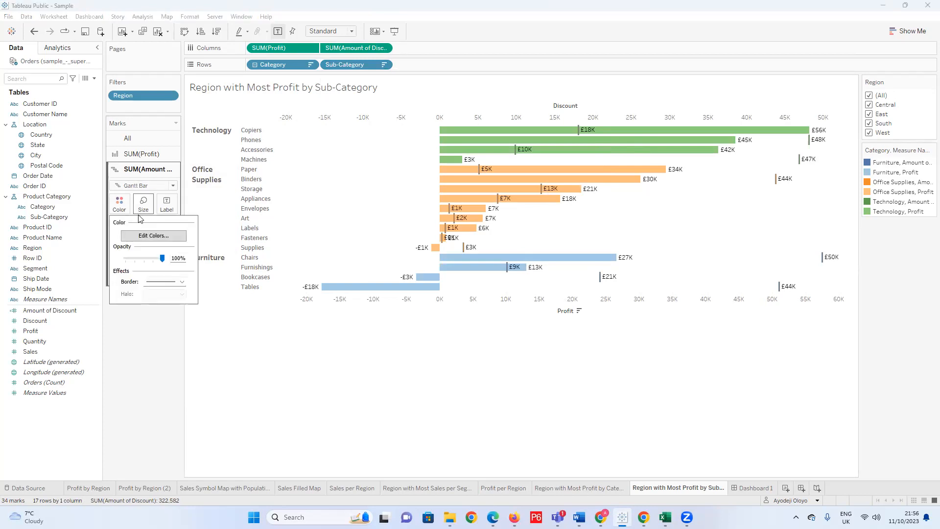
pyautogui.click(147, 235)
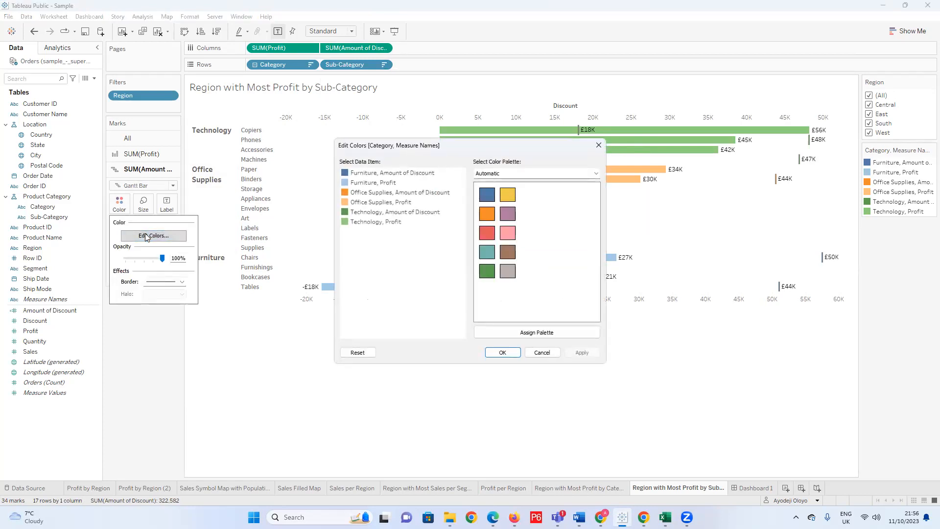
pyautogui.click(598, 147)
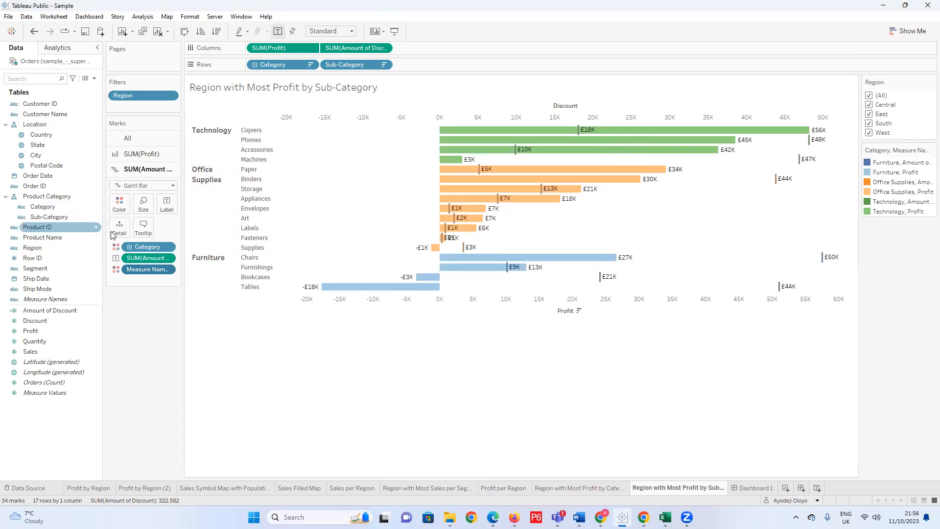
# Remove the dark grey border and the Category colour field from the SUM(Amount of Discount) Gantt marks.
pyautogui.click(119, 203)
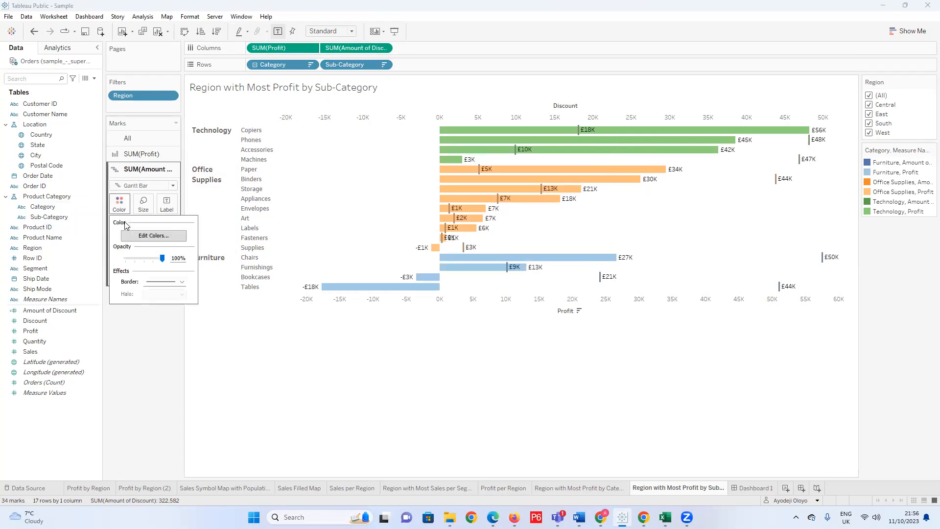
pyautogui.click(182, 282)
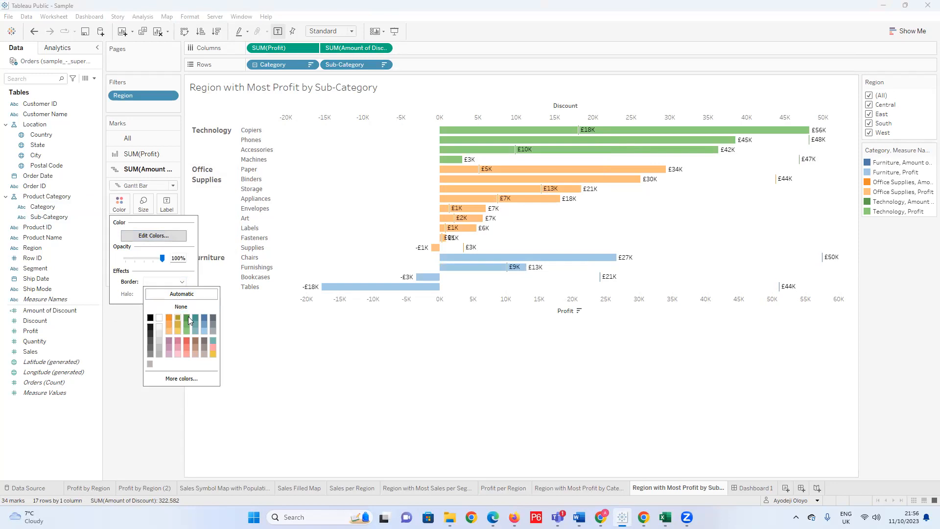
pyautogui.rightClick(100, 332)
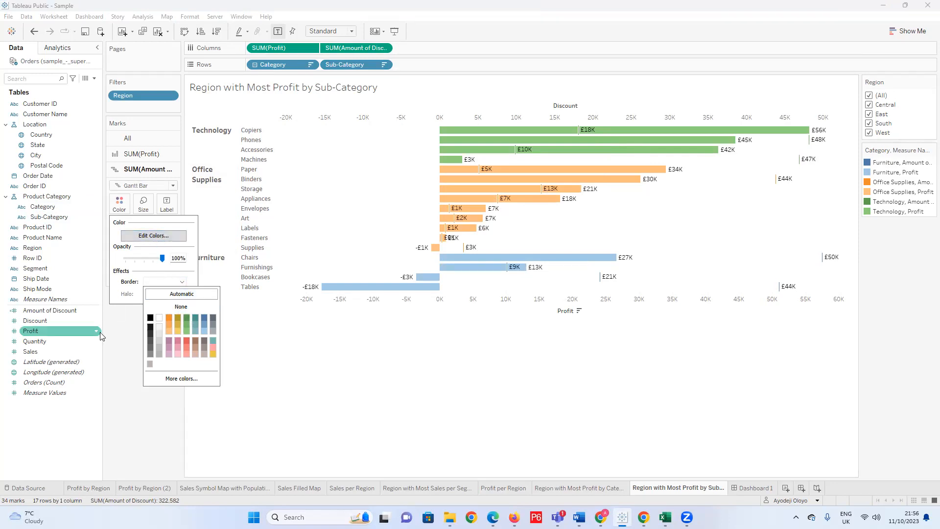
pyautogui.click(124, 296)
pyautogui.moveTo(153, 247); pyautogui.dragTo(145, 319)
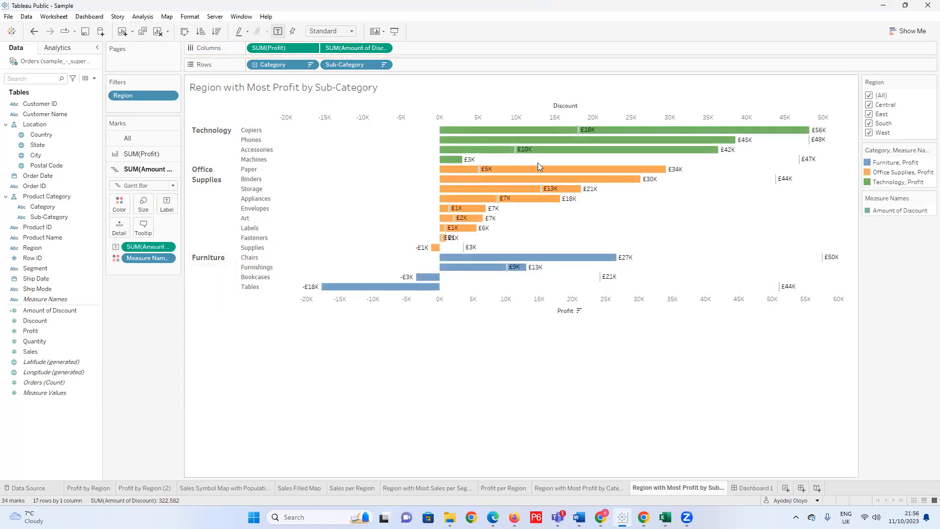
# Open the Measure Names colour settings for the discount marks and assign the Automatic palette to Amount of Discount.
pyautogui.click(114, 261)
pyautogui.click(123, 210)
pyautogui.click(173, 236)
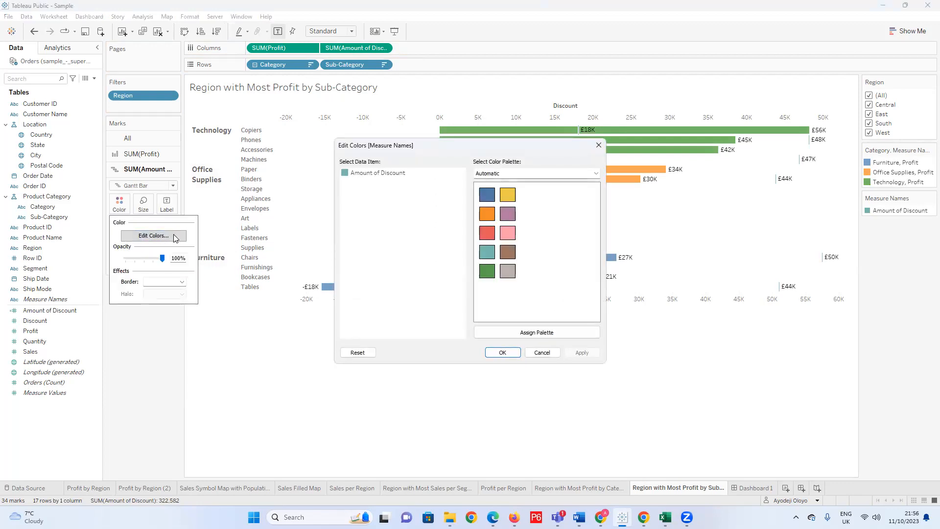
pyautogui.click(346, 171)
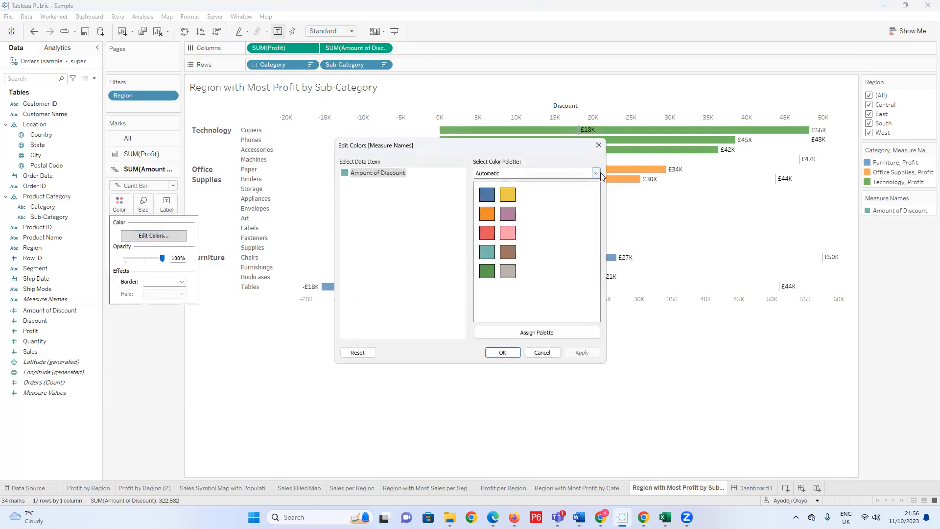
pyautogui.click(595, 174)
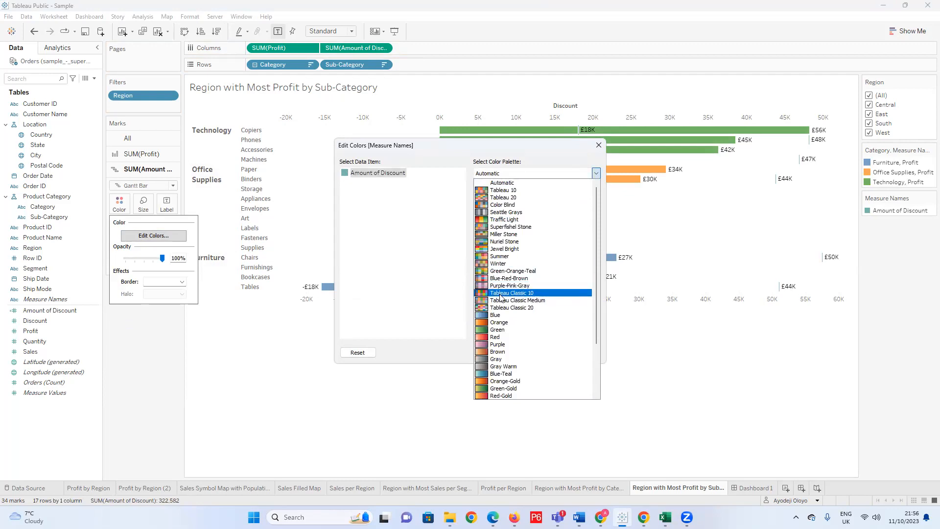
pyautogui.click(406, 265)
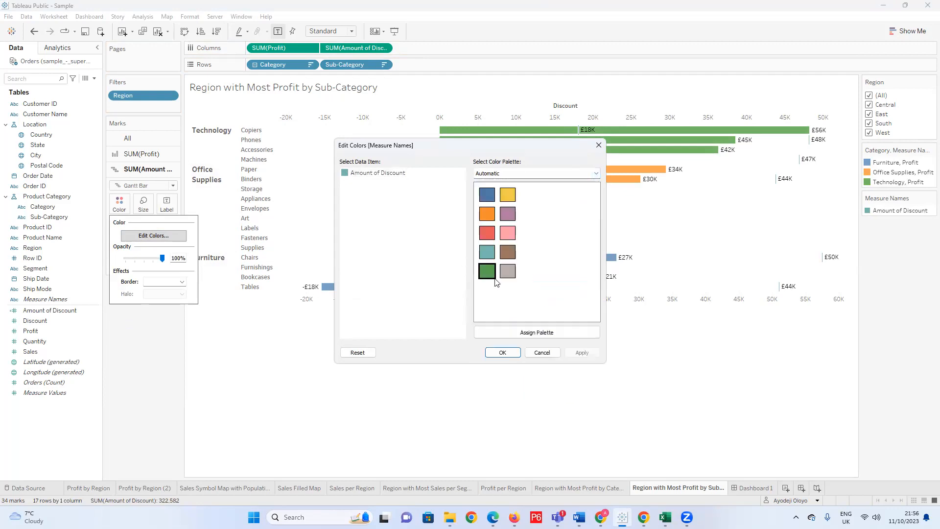
pyautogui.click(521, 332)
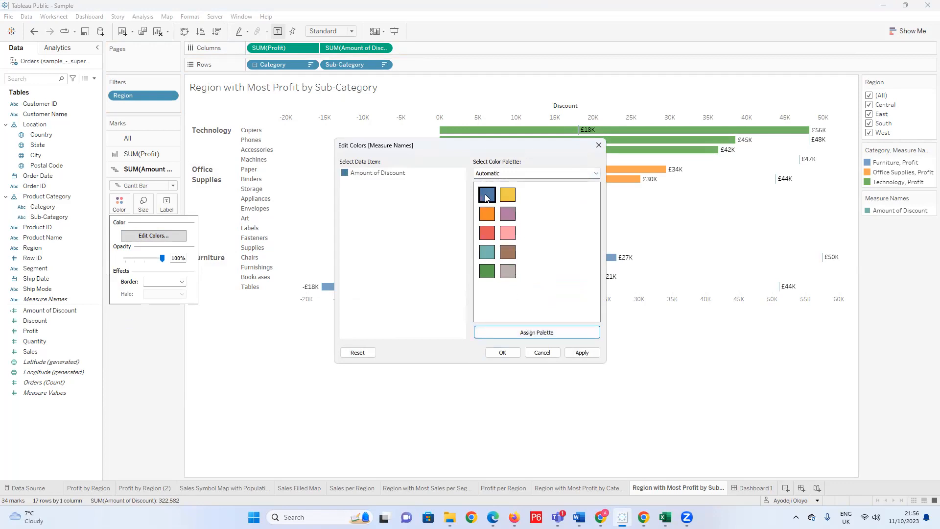
# Switch the colour palette for Amount of Discount to Tableau 20 and apply it.
pyautogui.click(596, 173)
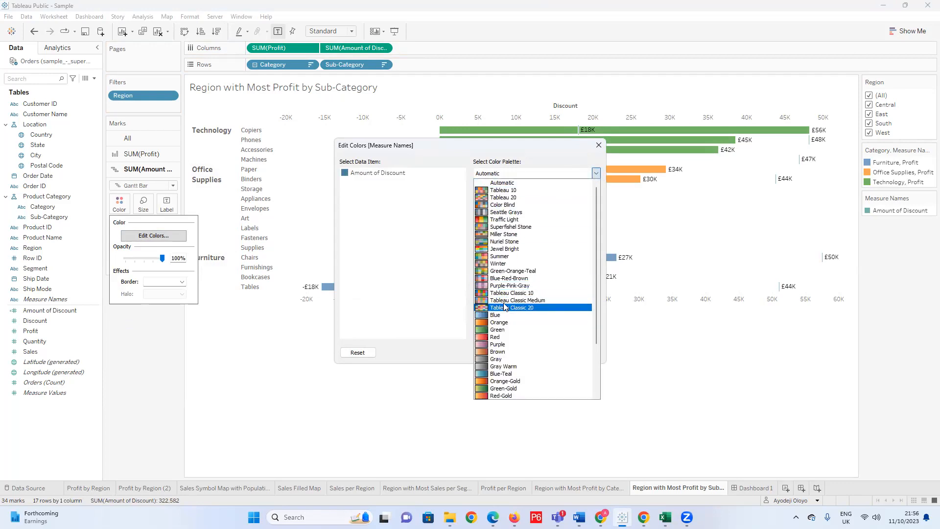
pyautogui.click(464, 257)
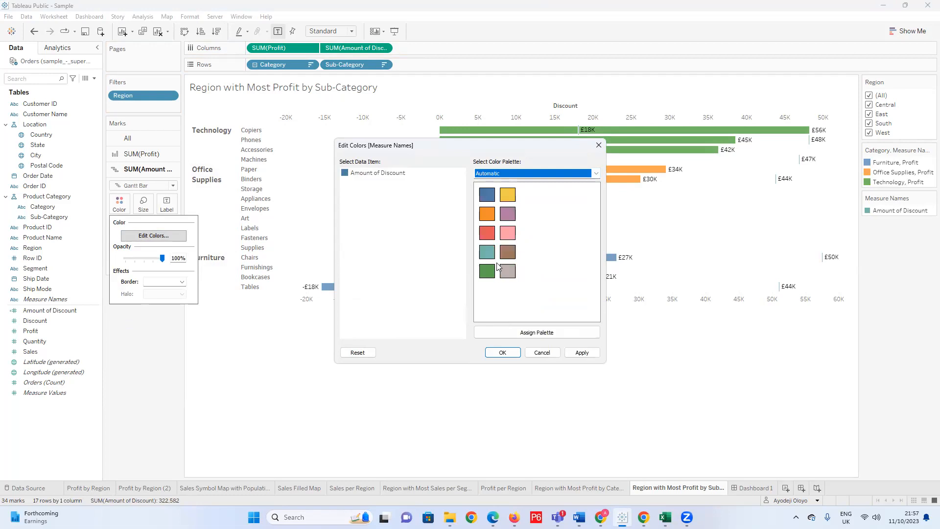
pyautogui.click(513, 173)
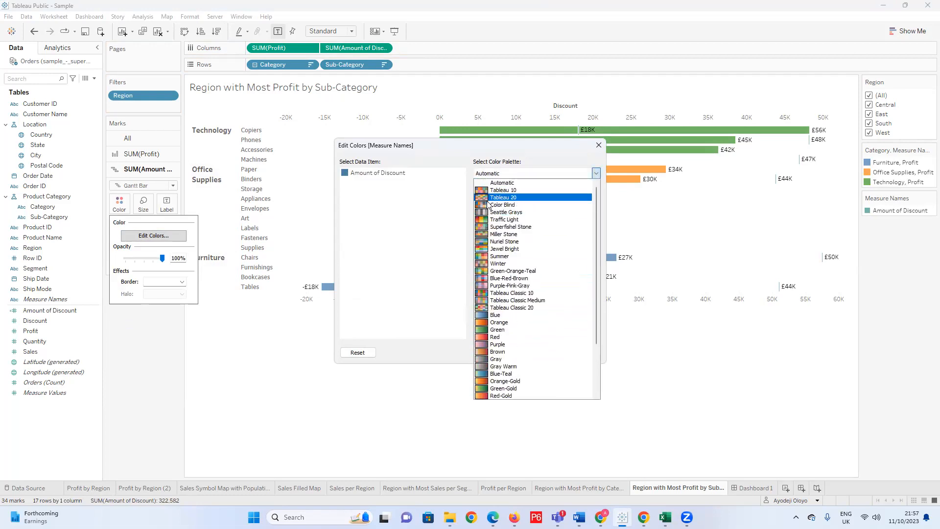
pyautogui.click(501, 193)
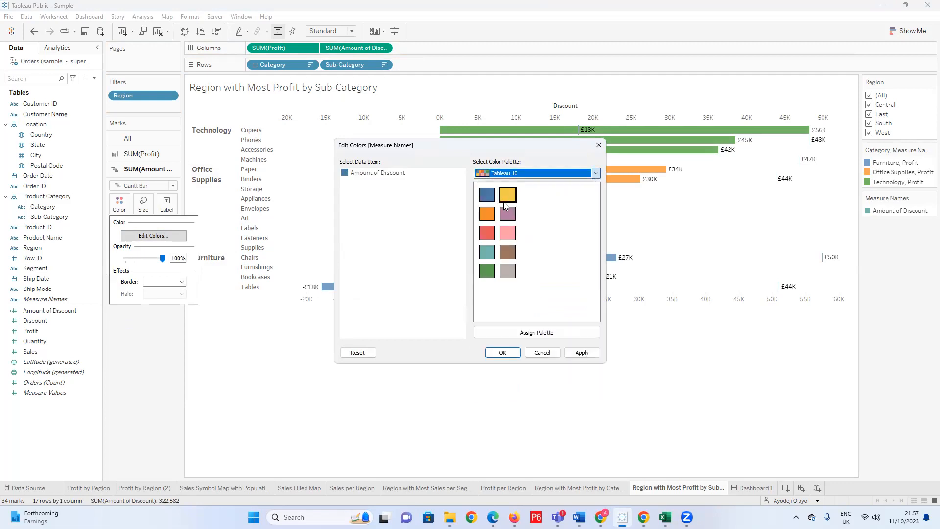
pyautogui.click(555, 172)
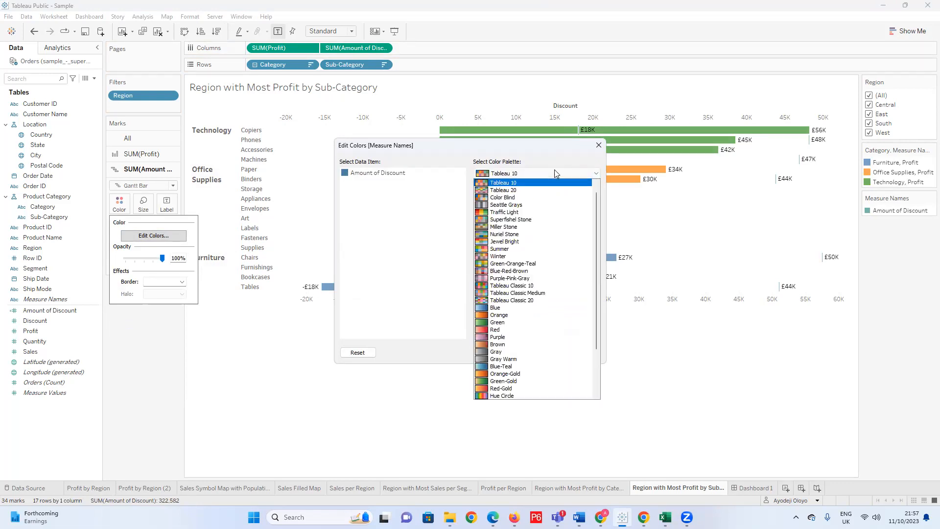
pyautogui.click(509, 190)
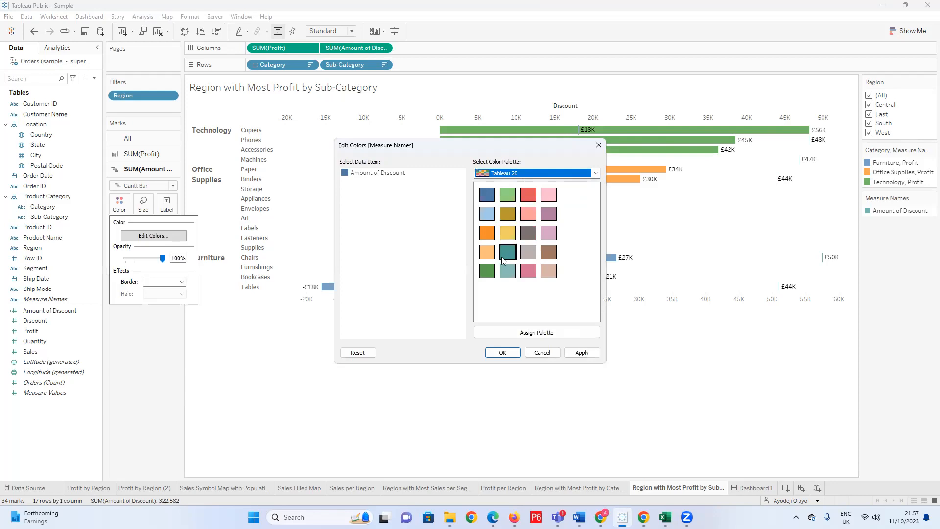
pyautogui.click(523, 237)
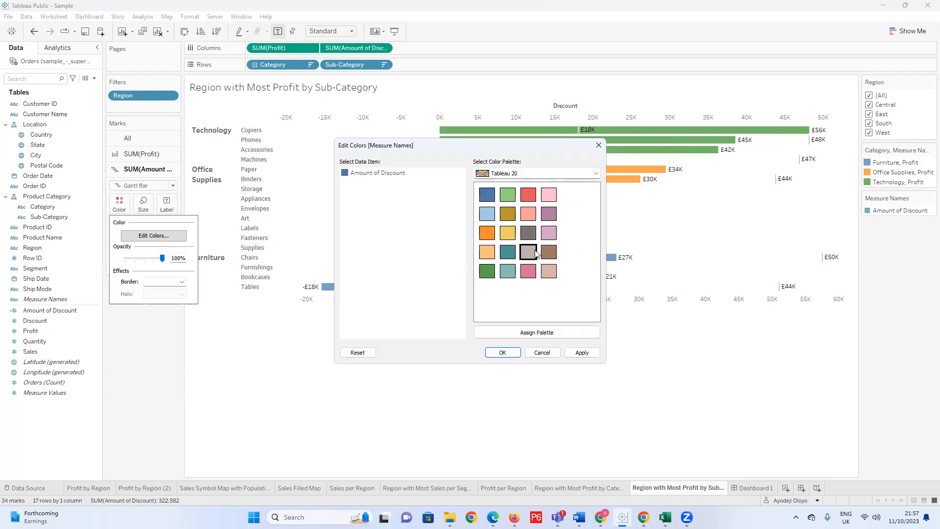
pyautogui.click(579, 353)
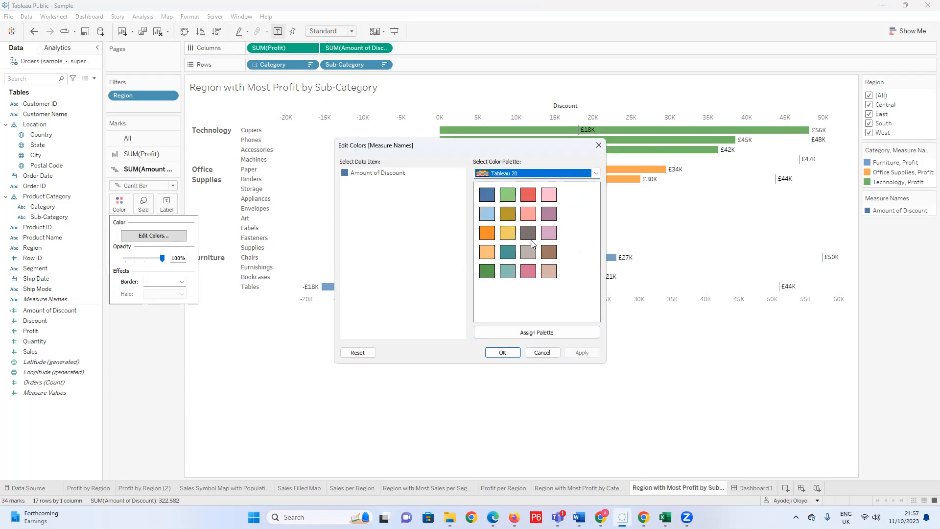
# Colour Amount of Discount with the dark grey of the Tableau 20 palette, apply it and close the colour settings.
pyautogui.click(488, 197)
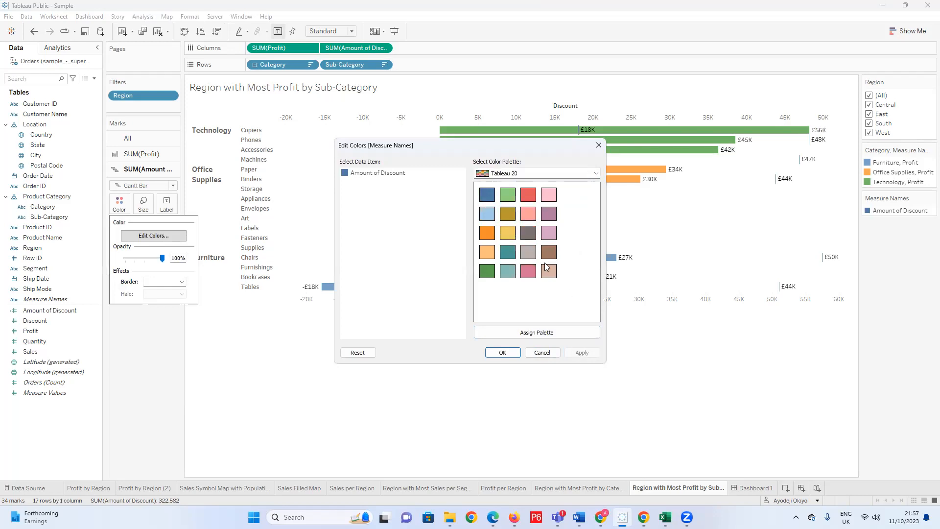
pyautogui.click(570, 335)
pyautogui.click(577, 351)
pyautogui.click(530, 233)
pyautogui.click(350, 172)
pyautogui.click(529, 233)
pyautogui.click(580, 353)
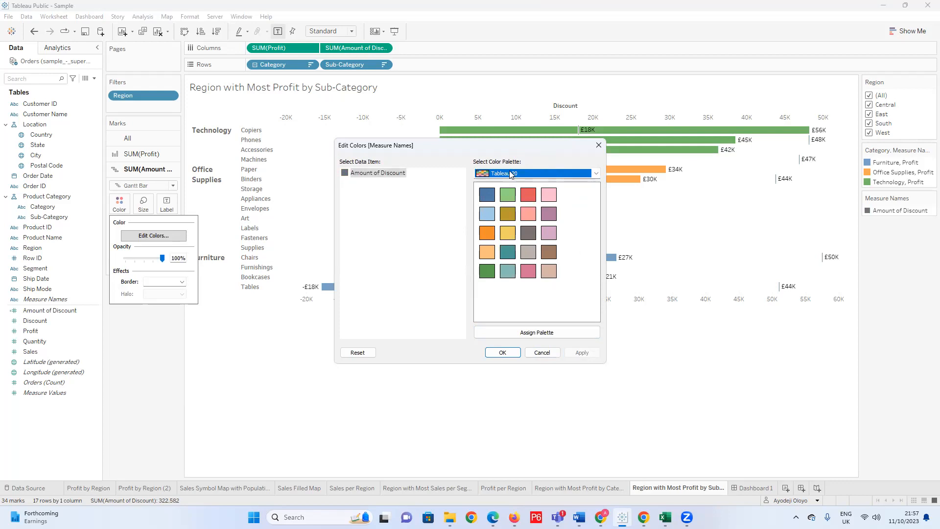
pyautogui.moveTo(507, 147); pyautogui.dragTo(519, 332)
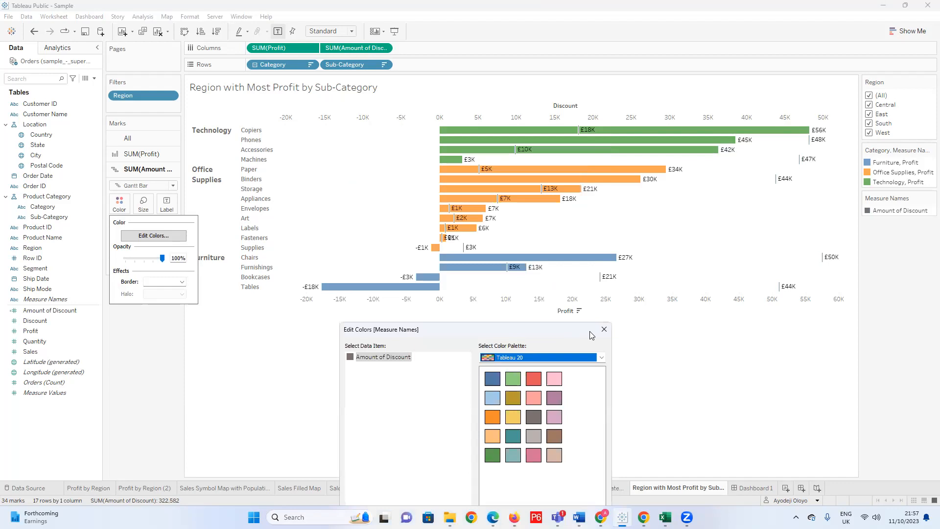
pyautogui.click(611, 330)
# Move the Fasteners discount label to the left of its bar, clear of the profit label.
pyautogui.moveTo(510, 269)
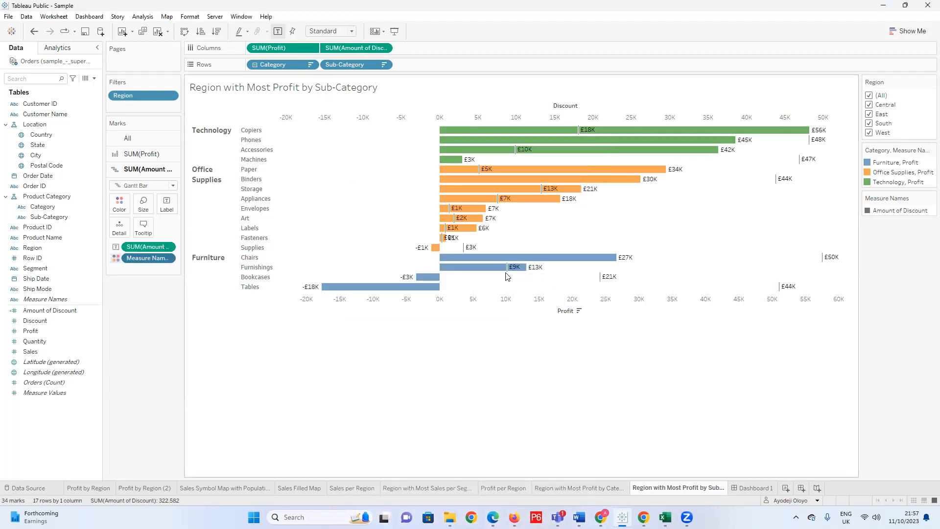
pyautogui.click(449, 241)
pyautogui.click(450, 249)
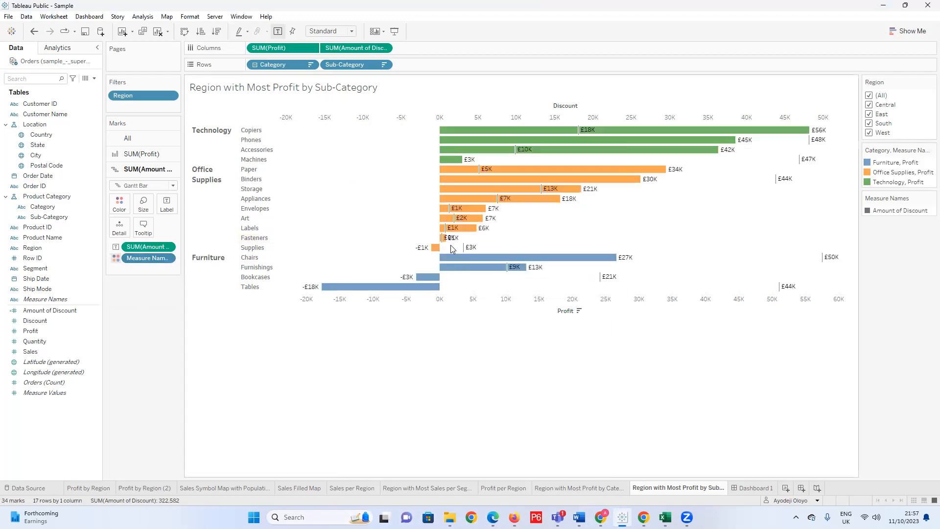
pyautogui.click(449, 239)
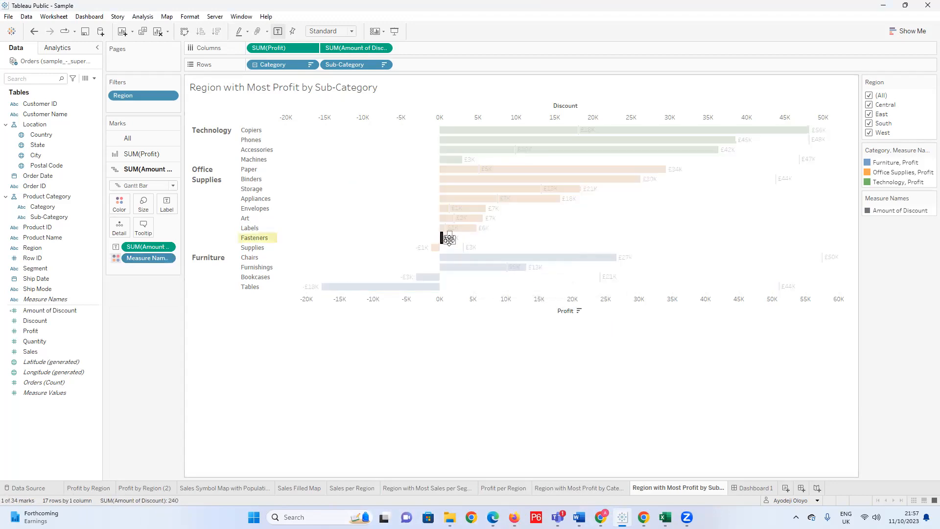
pyautogui.moveTo(440, 293)
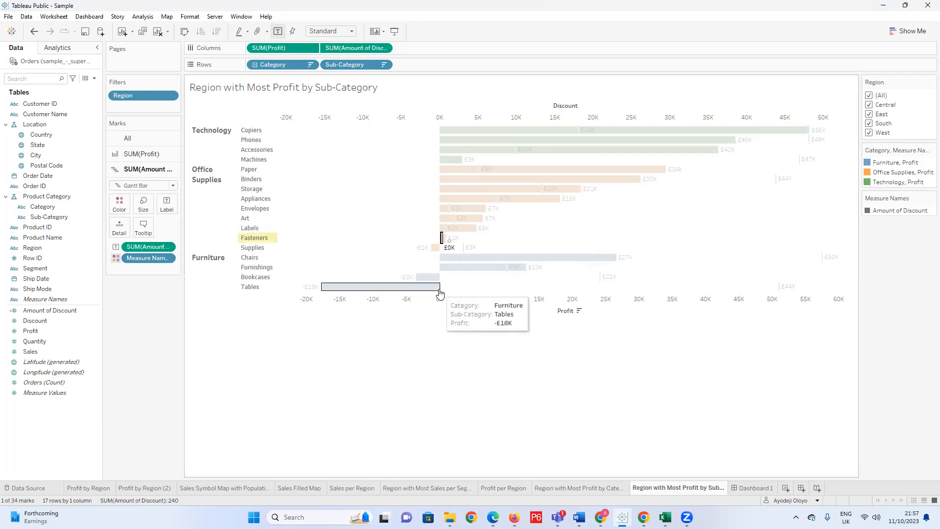
pyautogui.click(454, 249)
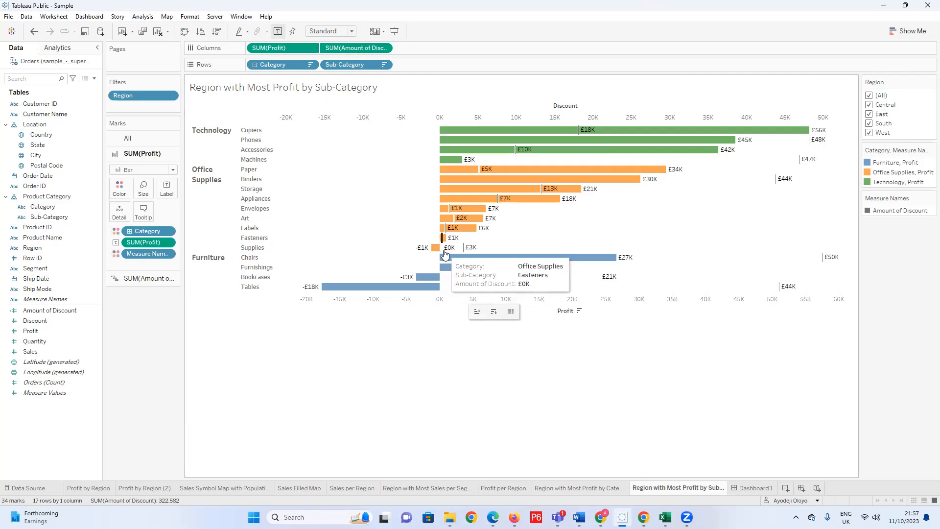
pyautogui.click(449, 247)
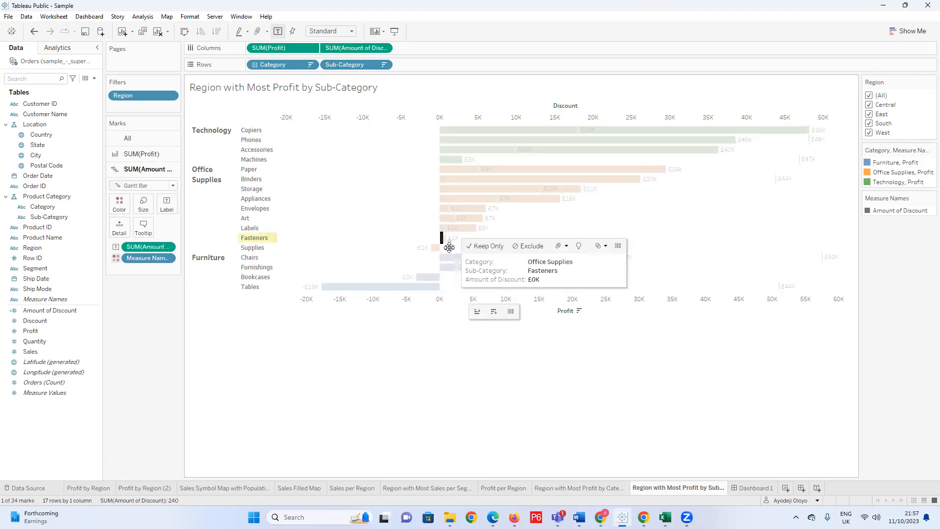
pyautogui.click(464, 354)
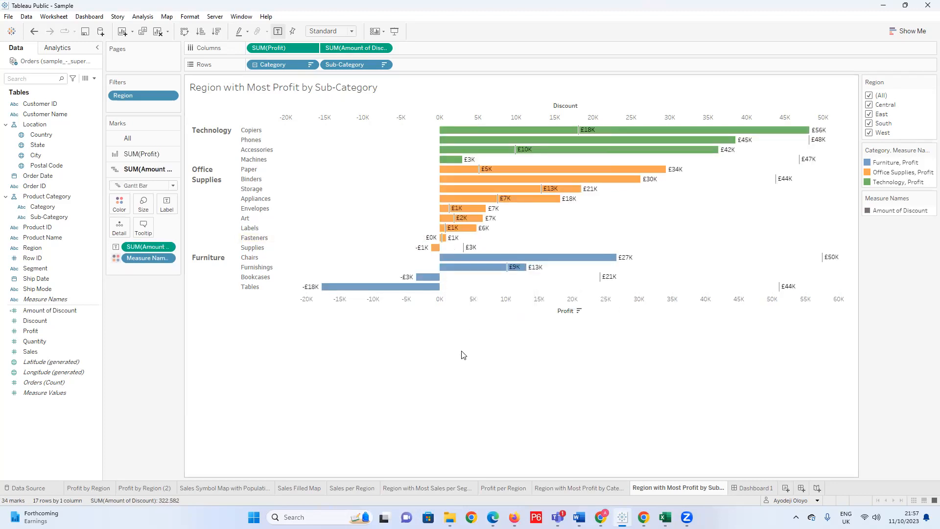
pyautogui.moveTo(431, 249)
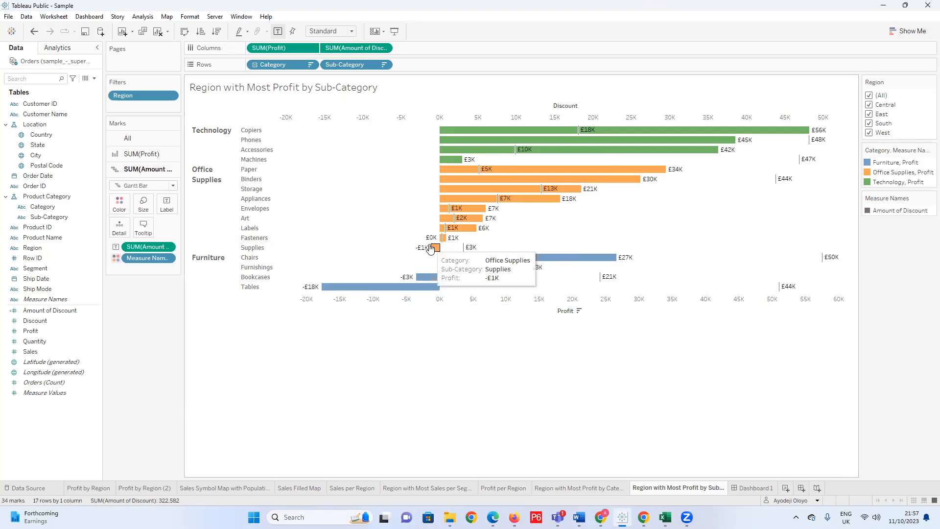
pyautogui.click(432, 239)
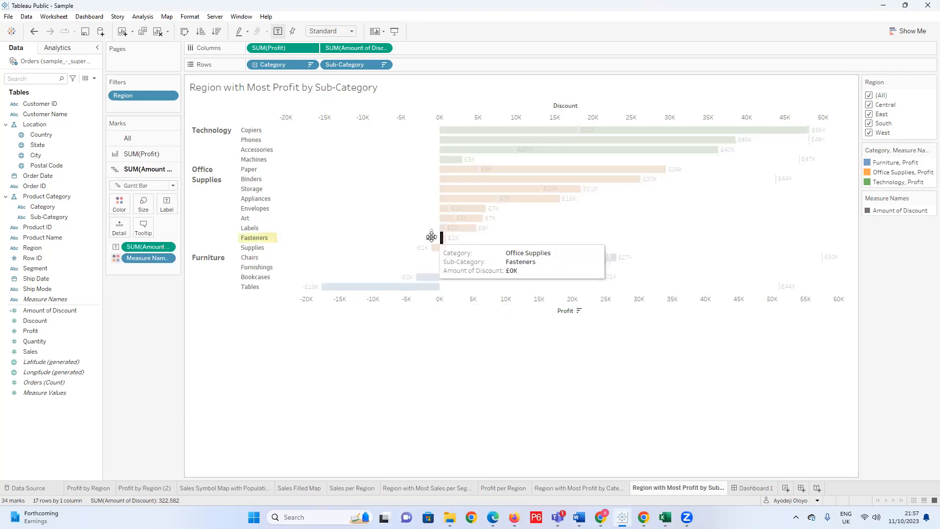
pyautogui.click(398, 259)
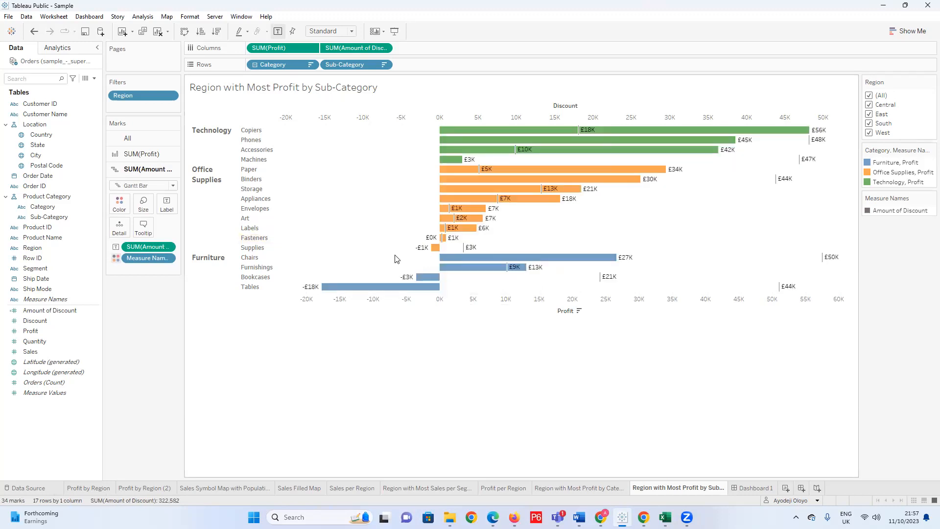
pyautogui.click(94, 78)
pyautogui.click(75, 152)
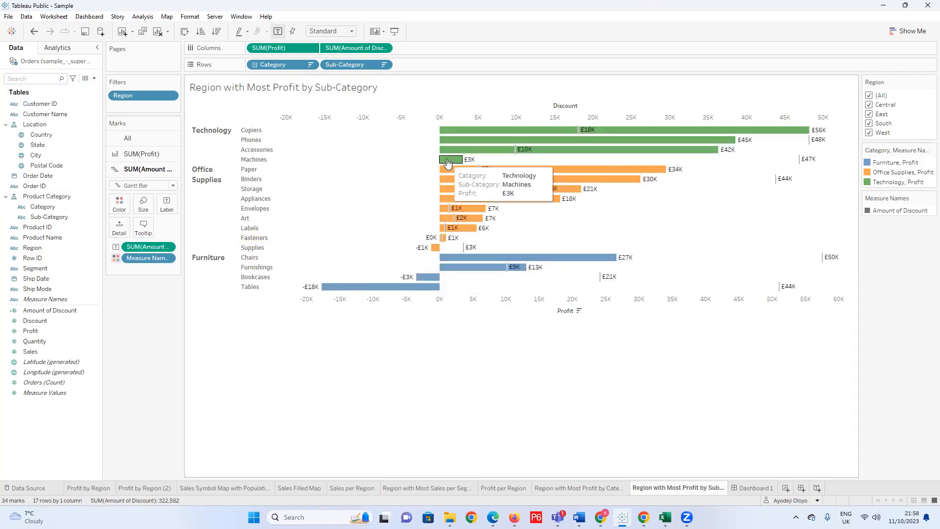
# Set the default pane font colour for SUM(Amount of Discount) to dark blue.
pyautogui.rightClick(469, 164)
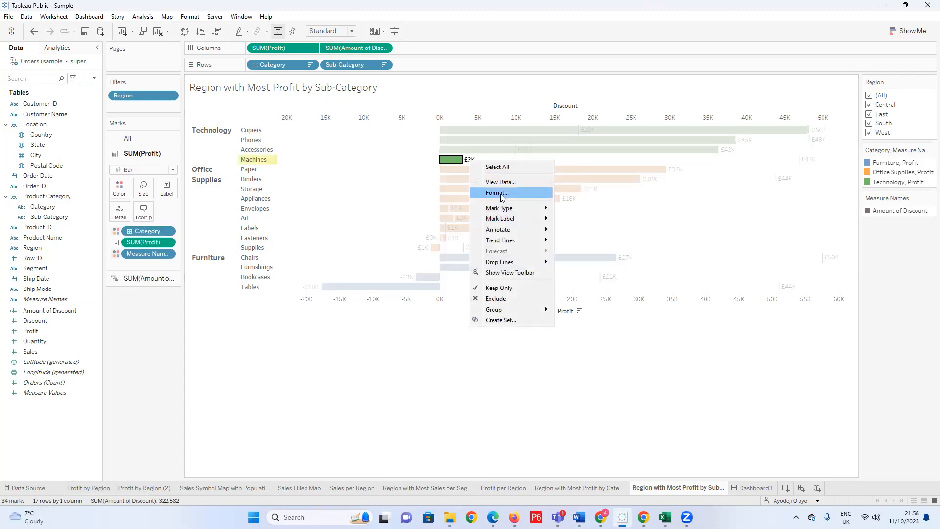
pyautogui.click(502, 196)
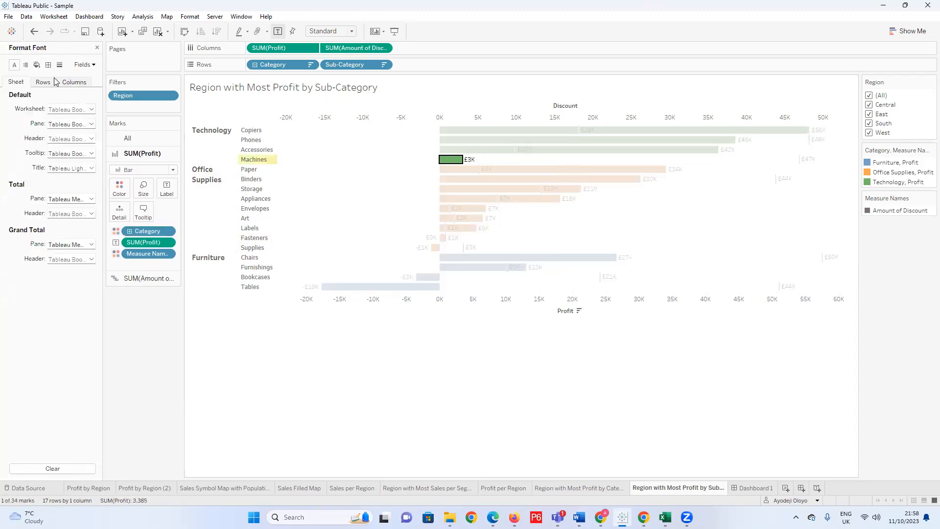
pyautogui.click(91, 64)
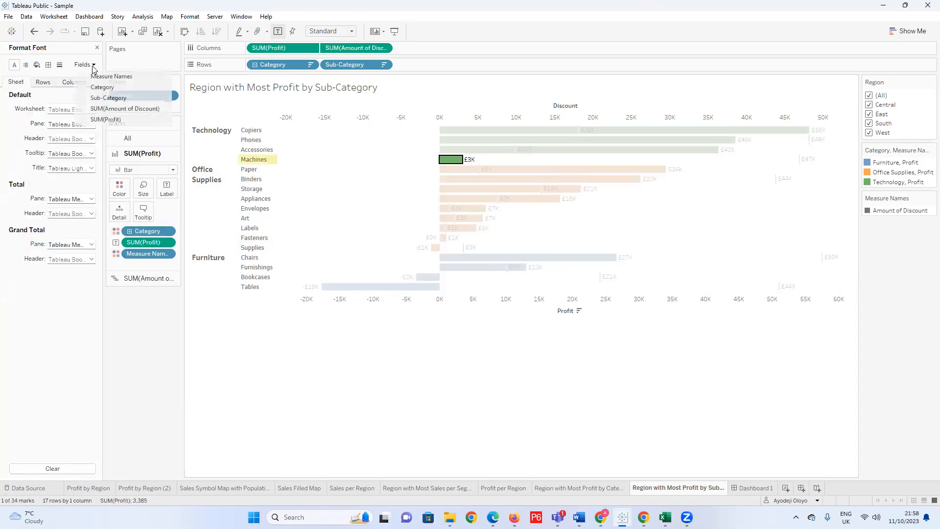
pyautogui.click(118, 109)
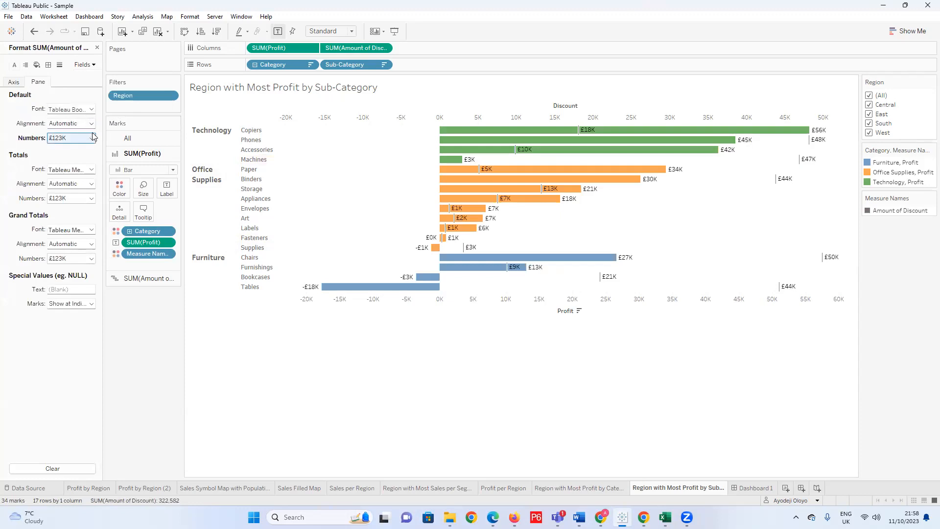
pyautogui.click(91, 109)
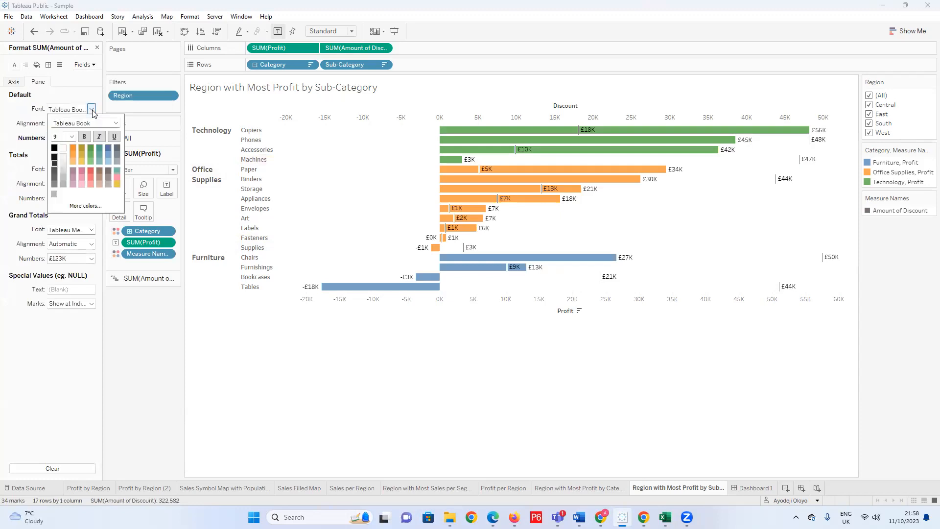
pyautogui.click(110, 148)
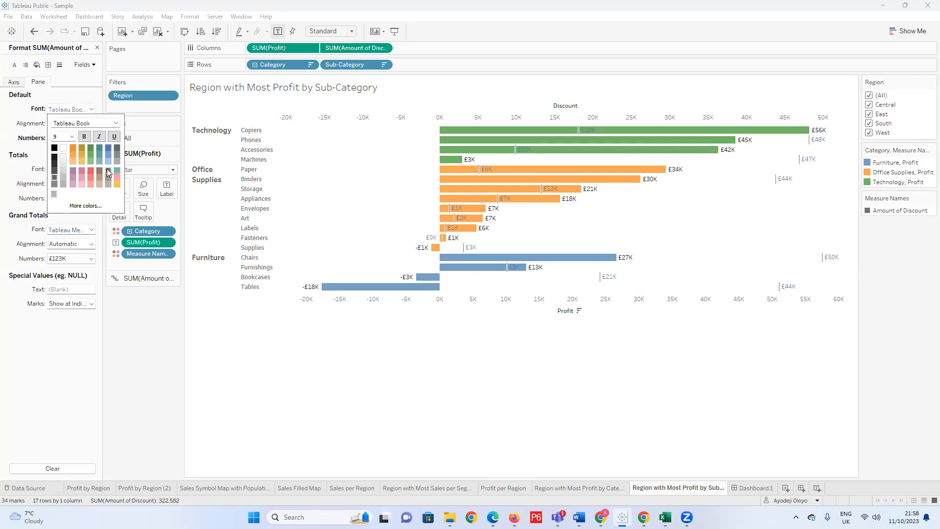
pyautogui.click(93, 206)
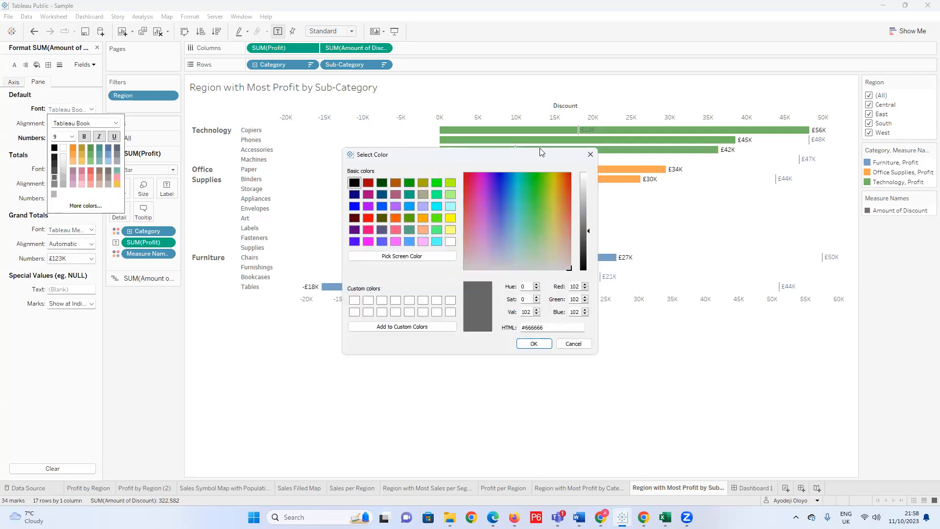
pyautogui.click(354, 194)
pyautogui.click(533, 343)
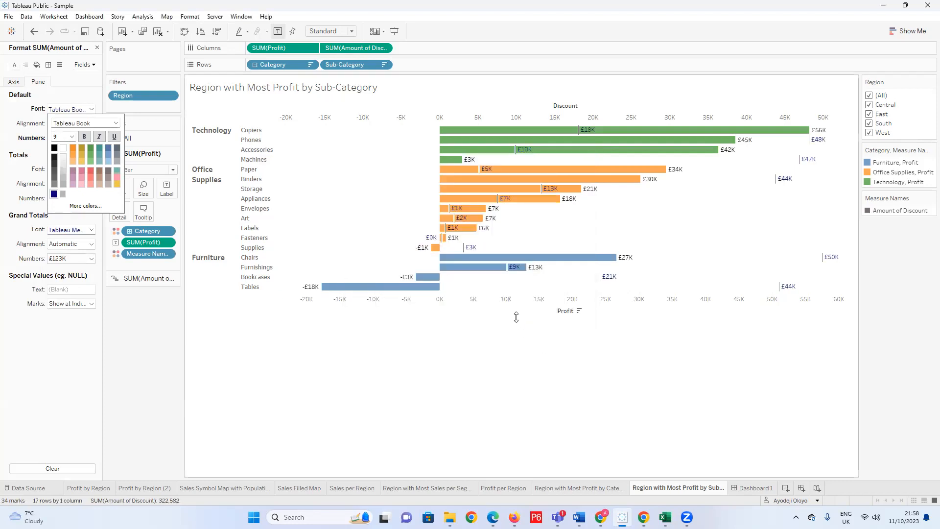
pyautogui.click(525, 343)
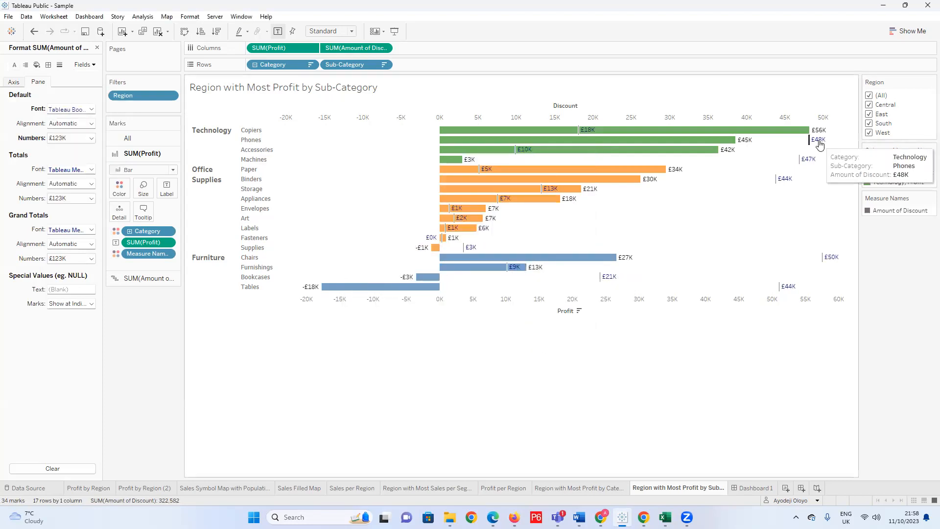
# Try labelling only the selected profit marks, and switch back to labelling all marks.
pyautogui.click(166, 188)
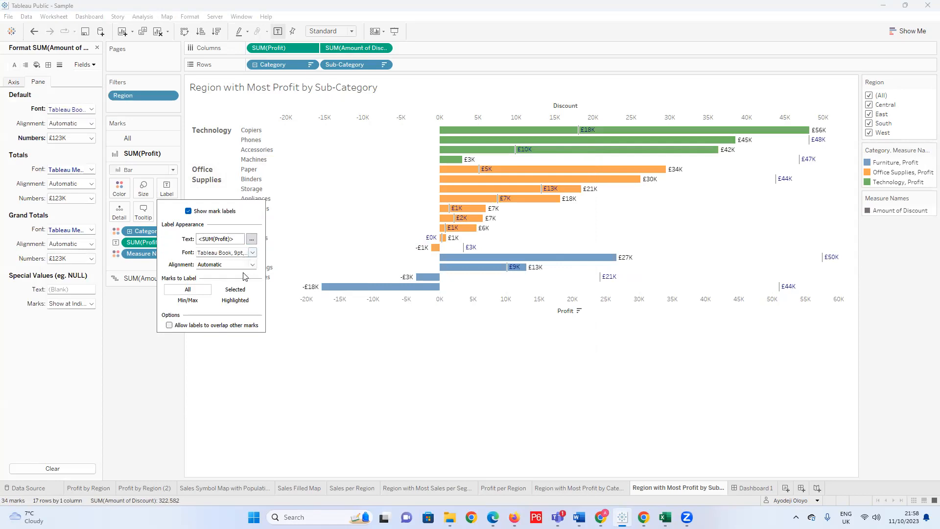
pyautogui.click(234, 291)
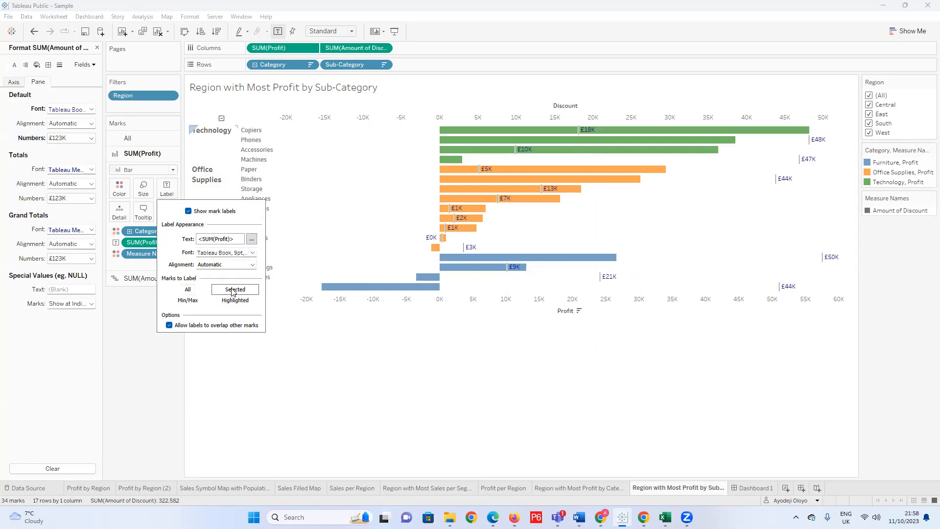
pyautogui.click(189, 290)
pyautogui.click(252, 243)
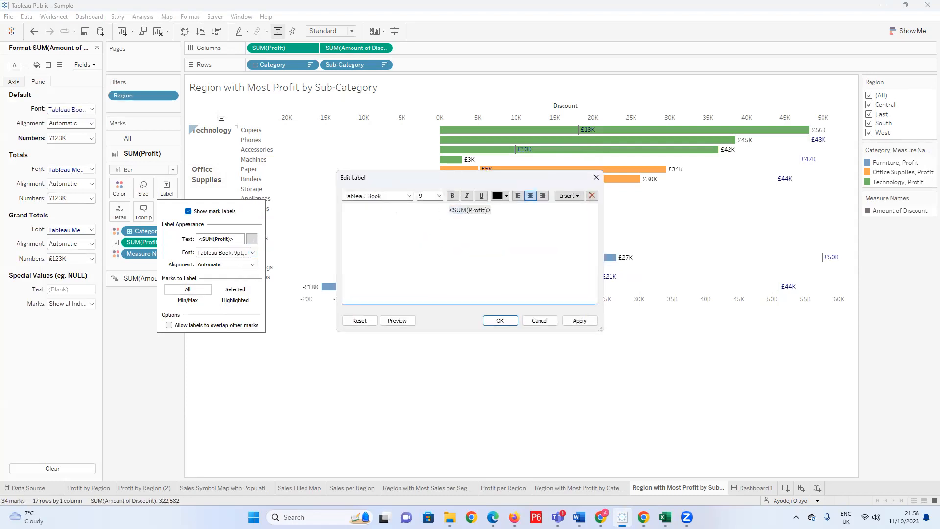
pyautogui.hotkey('ctrl', 'a')
pyautogui.click(507, 197)
pyautogui.click(507, 196)
pyautogui.click(506, 196)
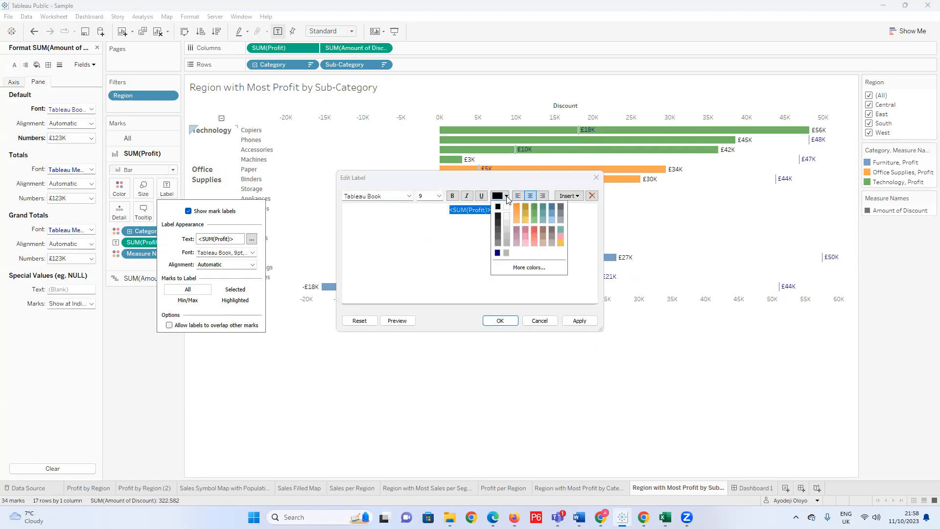
pyautogui.click(499, 206)
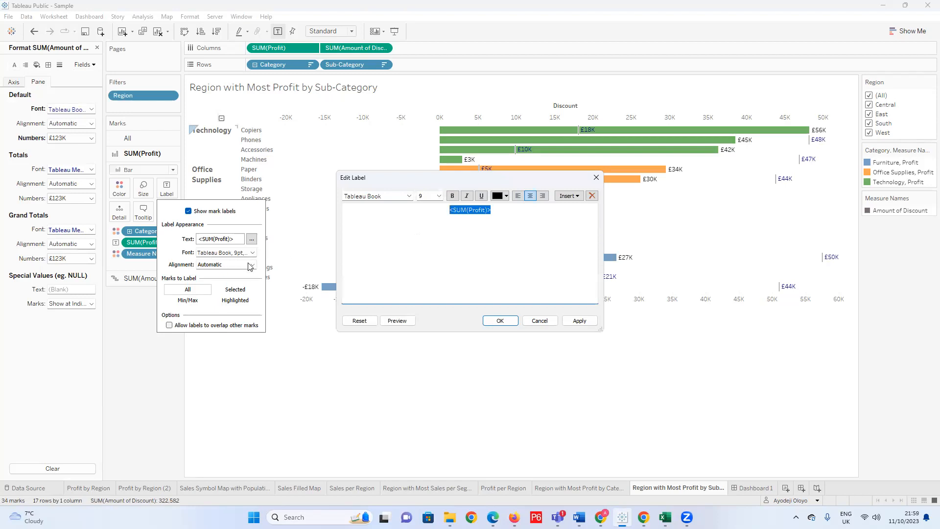
pyautogui.click(596, 178)
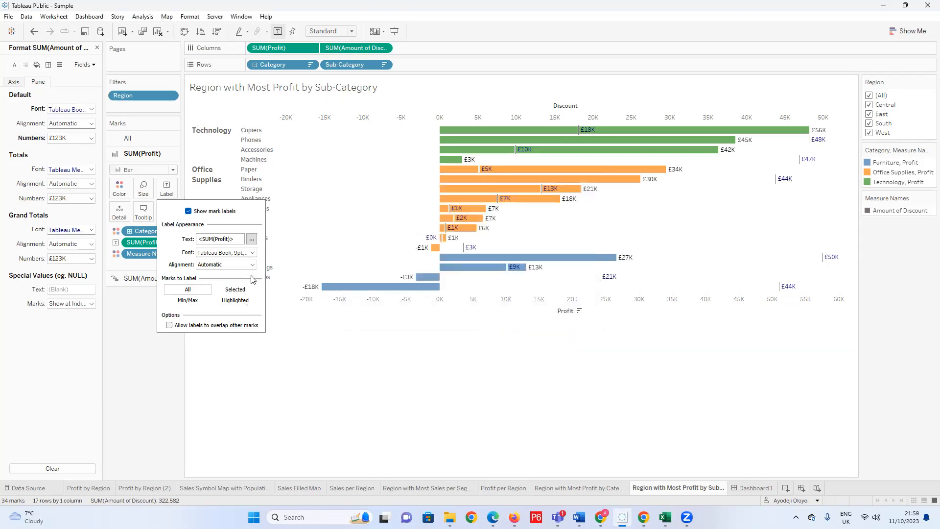
# Try labelling highlighted and all profit marks, limit the labels to selected marks, and undo and redo that change to compare.
pyautogui.click(234, 301)
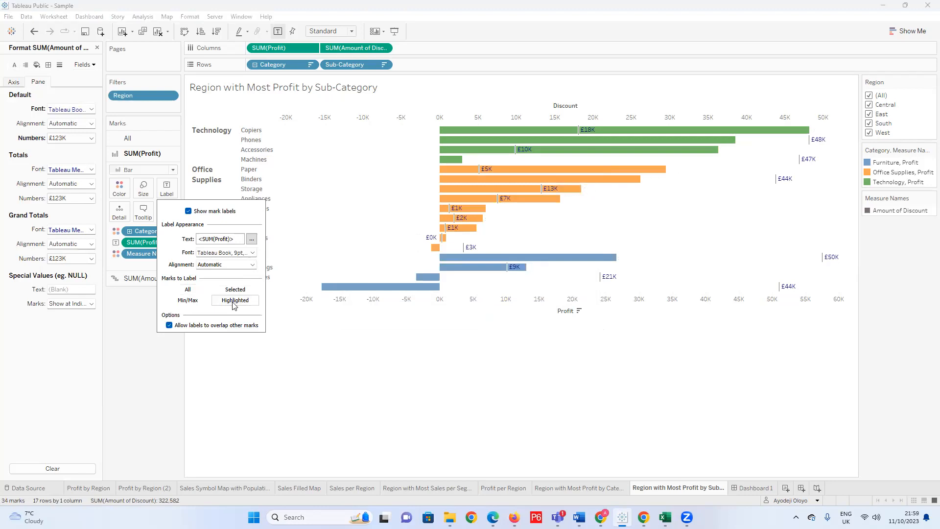
pyautogui.click(189, 291)
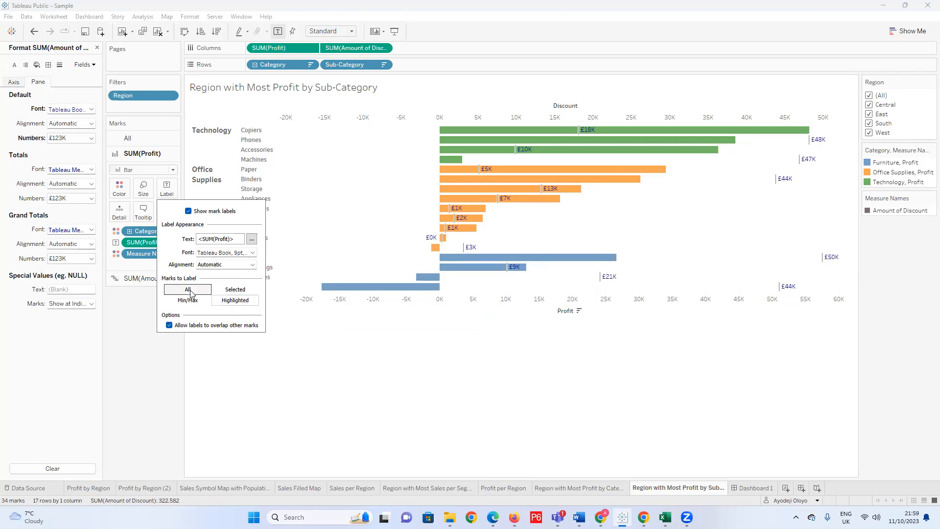
pyautogui.click(236, 290)
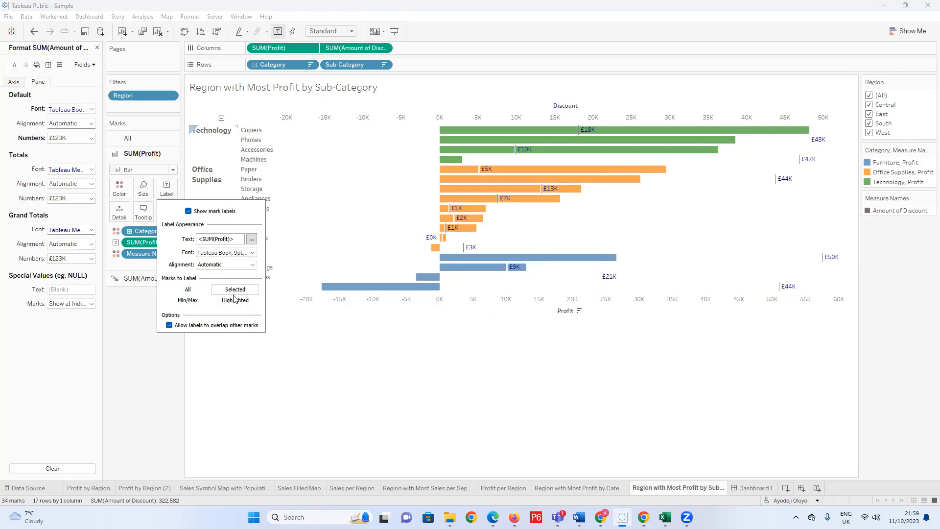
pyautogui.click(288, 202)
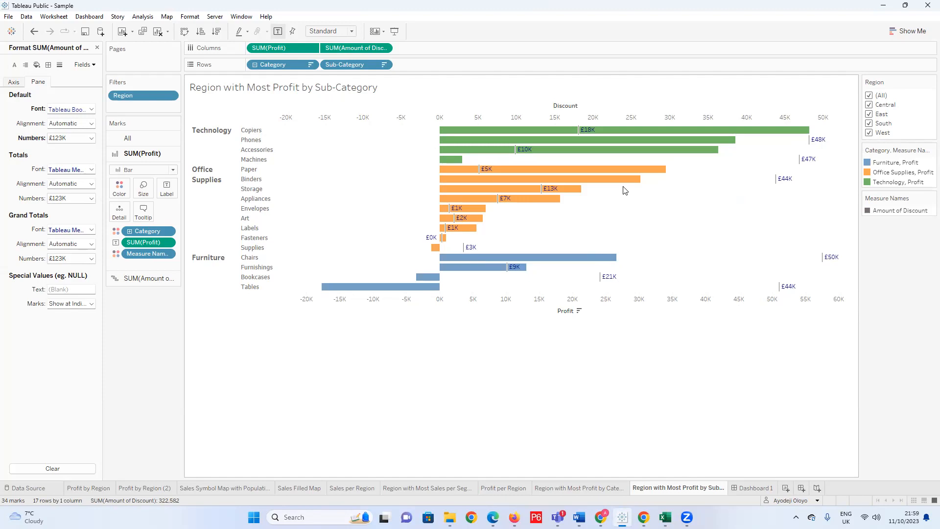
pyautogui.hotkey('ctrl', 'z')
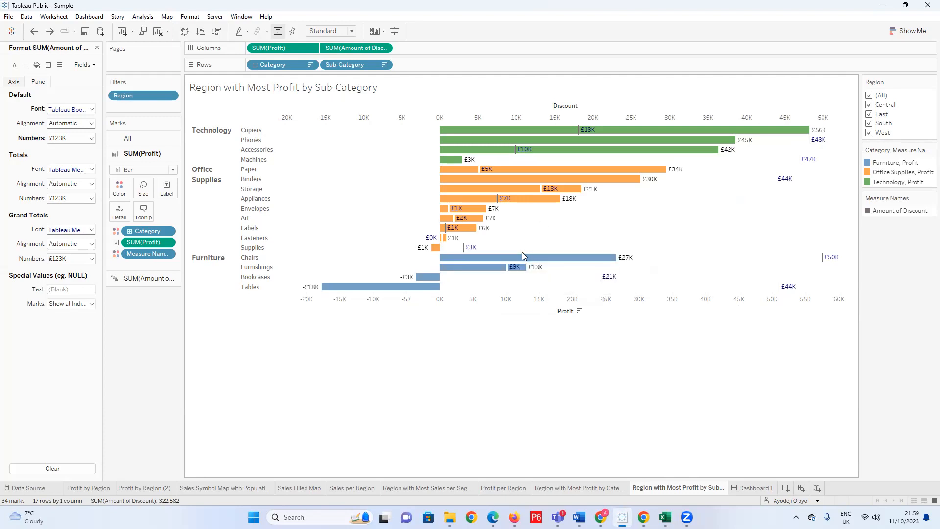
pyautogui.hotkey('ctrl', 'y')
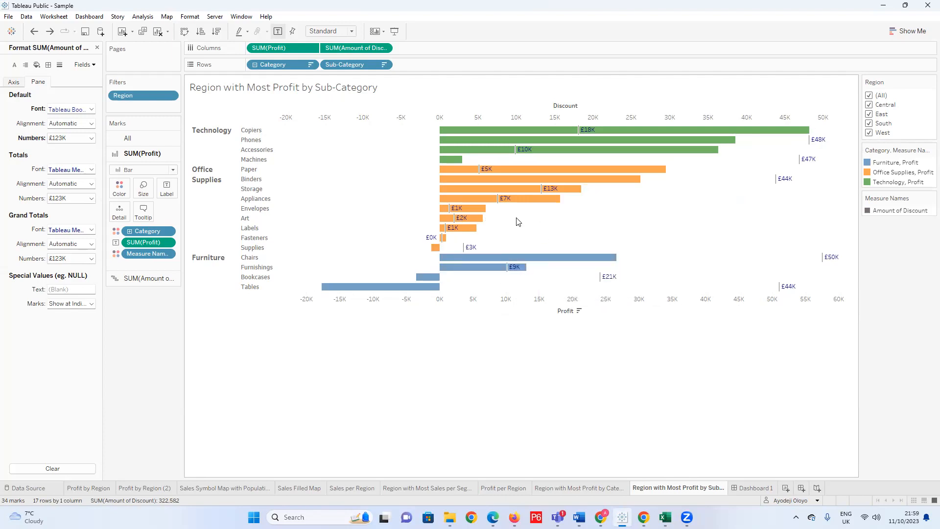
# Undo the label, font colour, dual-axis and Gantt changes back to separate category-coloured bar charts for profit and discount.
pyautogui.moveTo(785, 290)
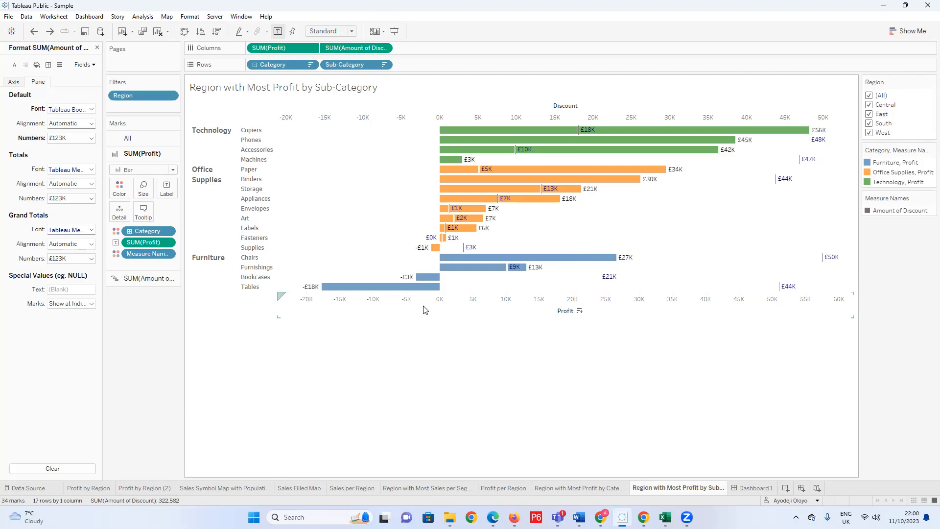
pyautogui.hotkey('ctrl', 'z')
pyautogui.hotkey('ctrl', 'z')
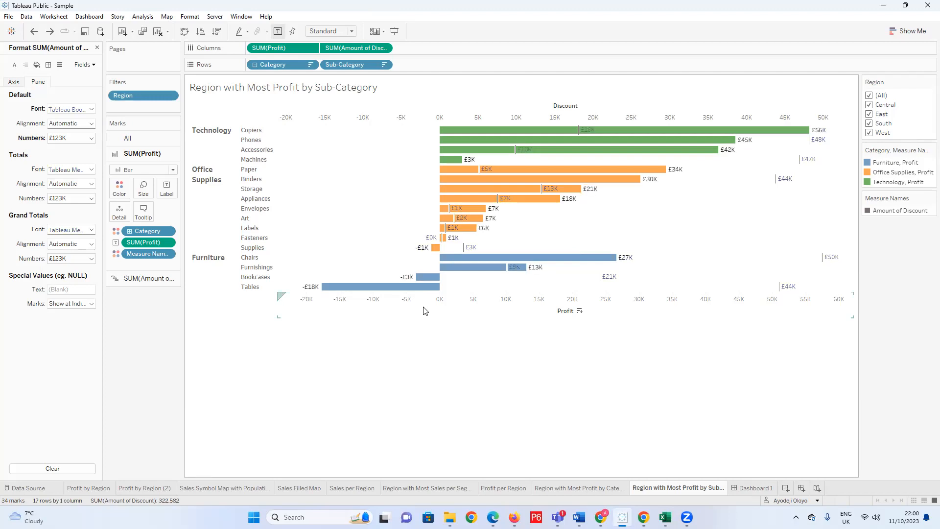
pyautogui.hotkey('ctrl', 'z')
pyautogui.hotkey('ctrl', 'z')
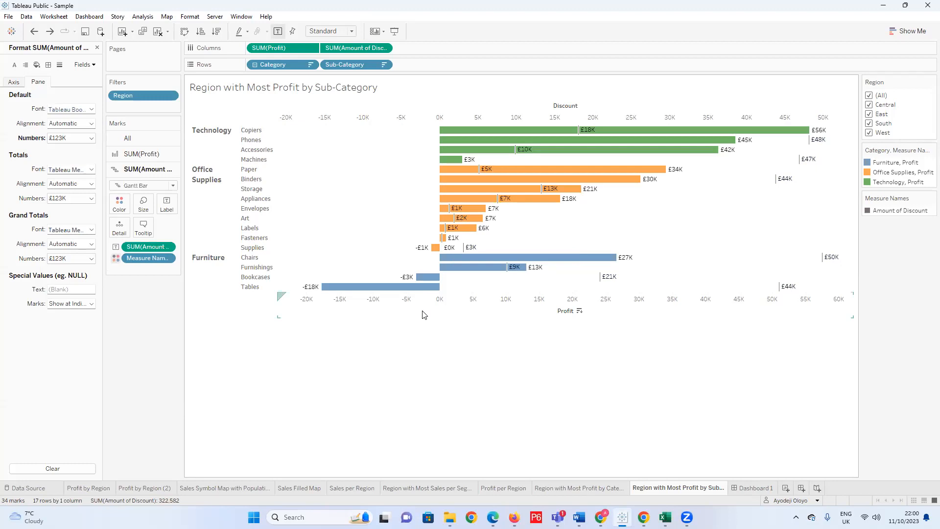
pyautogui.hotkey('ctrl', 'z')
pyautogui.hotkey('ctrl', 'z')
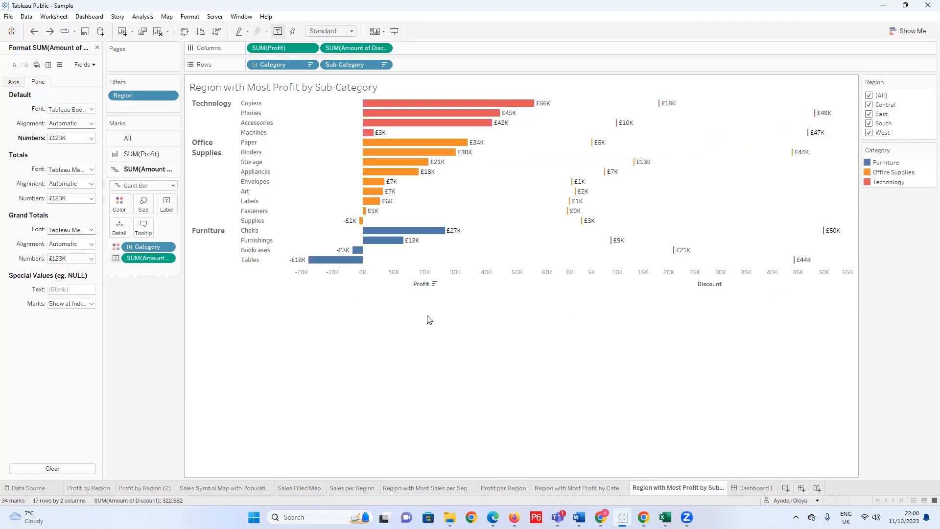
pyautogui.hotkey('ctrl', 'z')
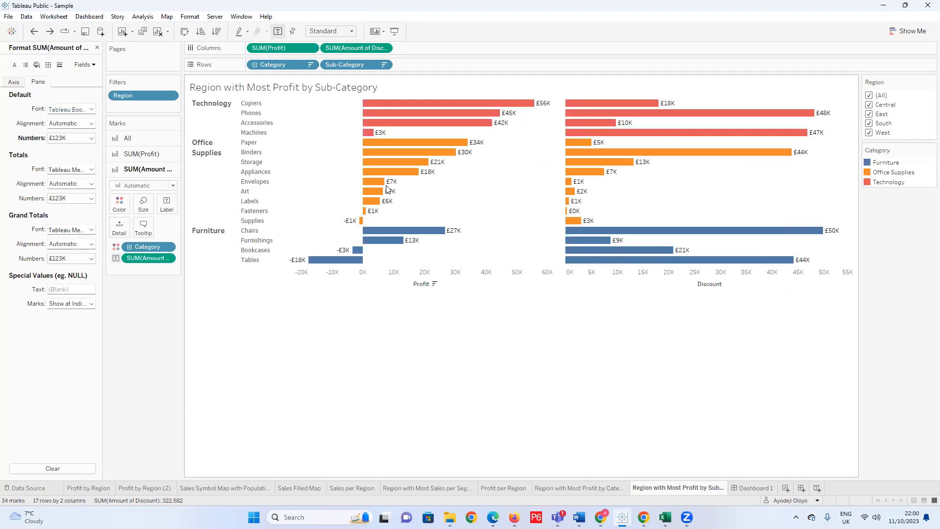
# Remove Amount of Discount from the columns, and collapse and re-expand Category to its sub-categories.
pyautogui.moveTo(352, 47); pyautogui.dragTo(100, 318)
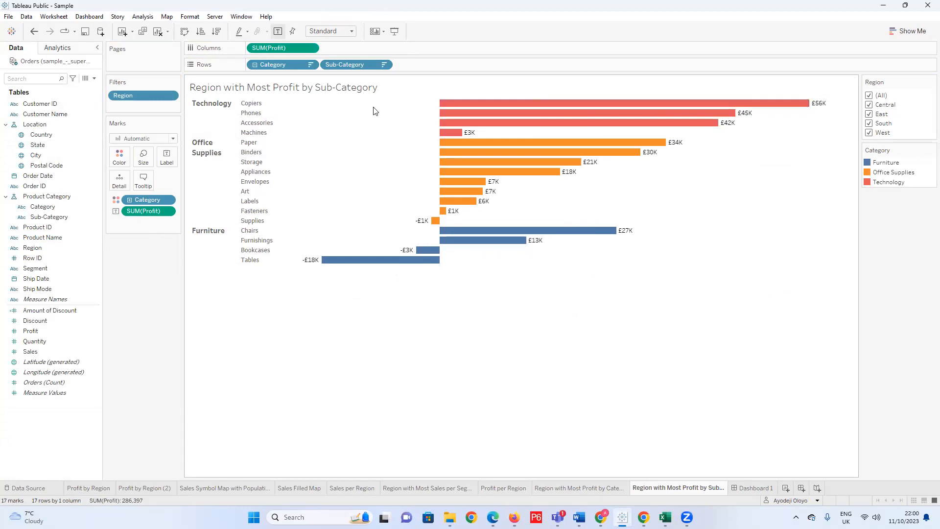
pyautogui.click(255, 65)
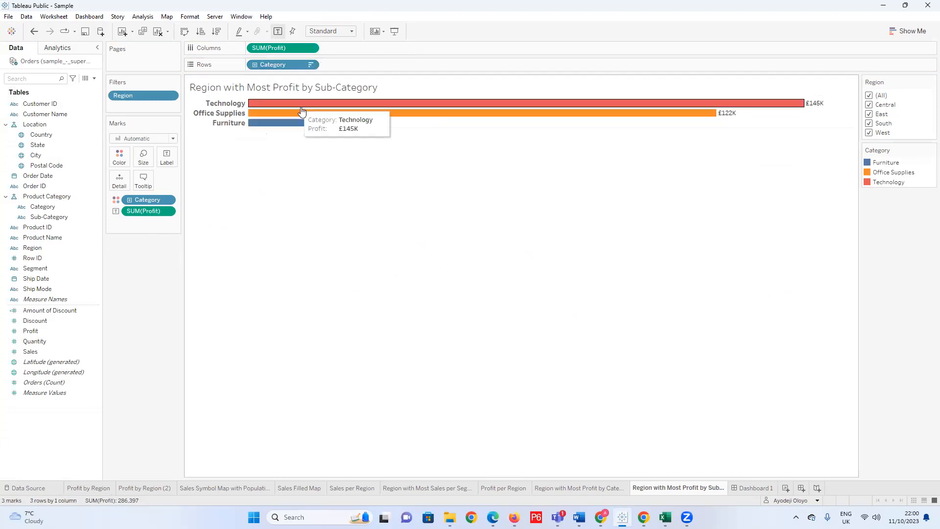
pyautogui.click(255, 65)
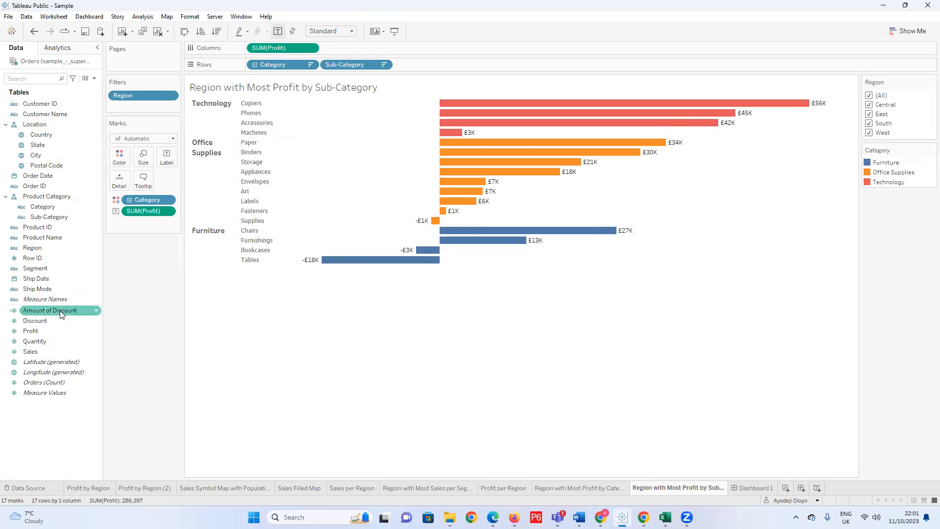
# Add Amount of Discount to the columns after SUM(Profit) and open its mark settings.
pyautogui.moveTo(61, 314); pyautogui.dragTo(386, 46)
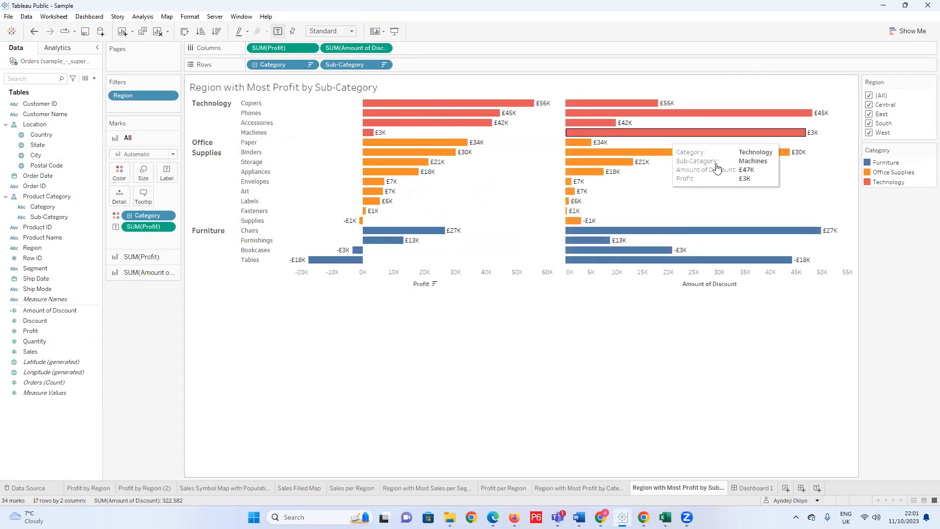
pyautogui.click(145, 274)
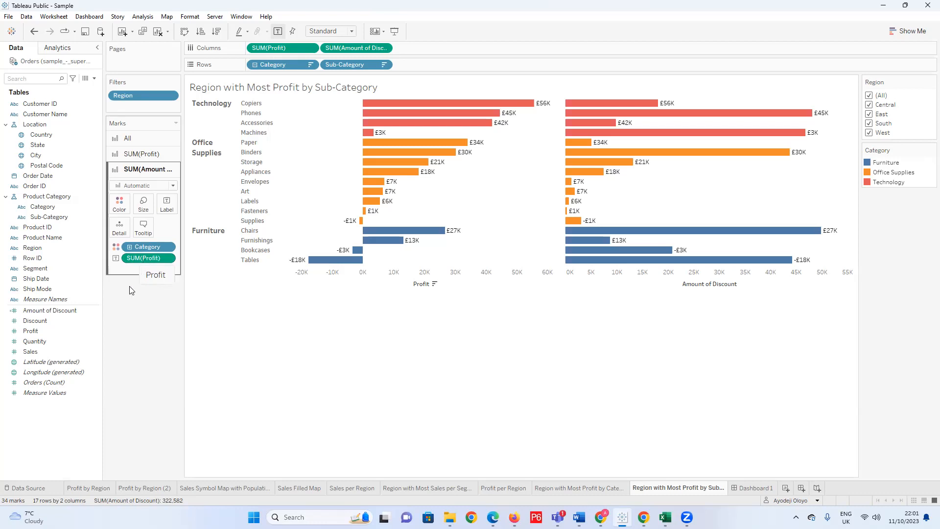
pyautogui.click(62, 310)
pyautogui.rightClick(64, 311)
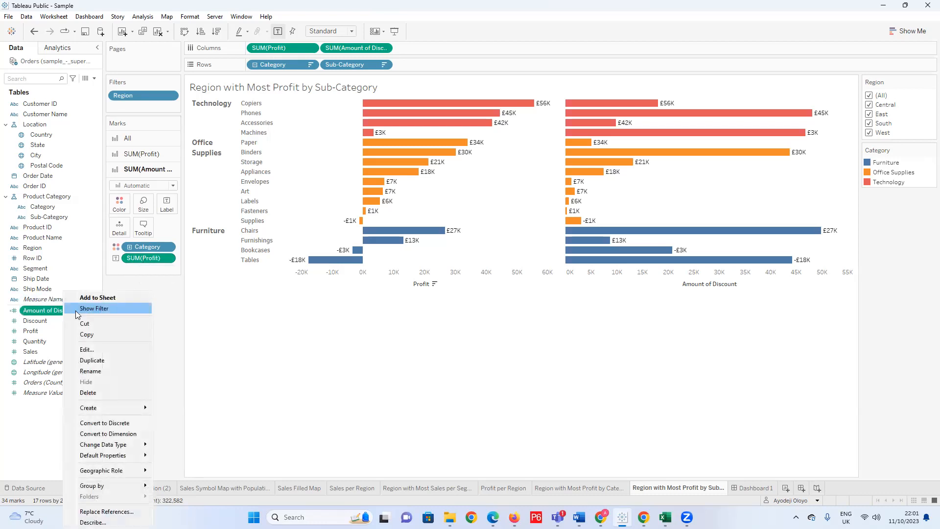
pyautogui.click(20, 411)
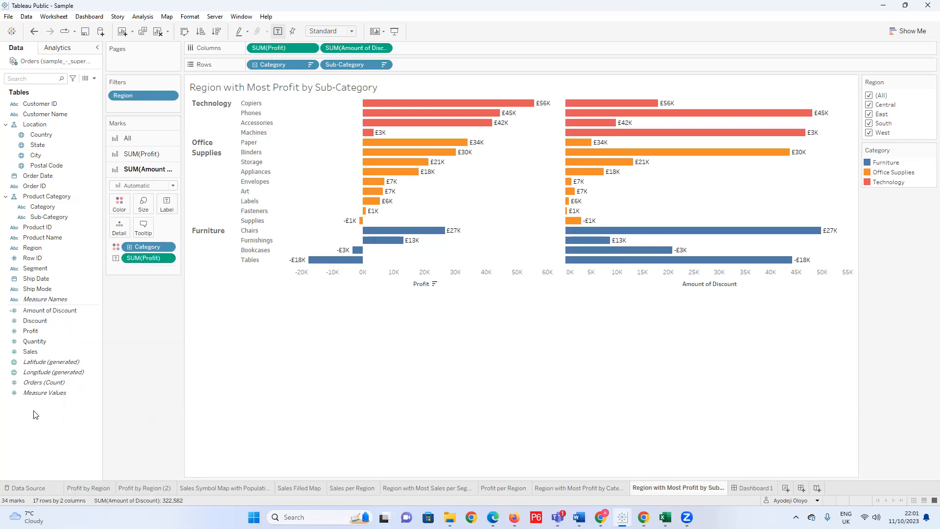
pyautogui.click(94, 78)
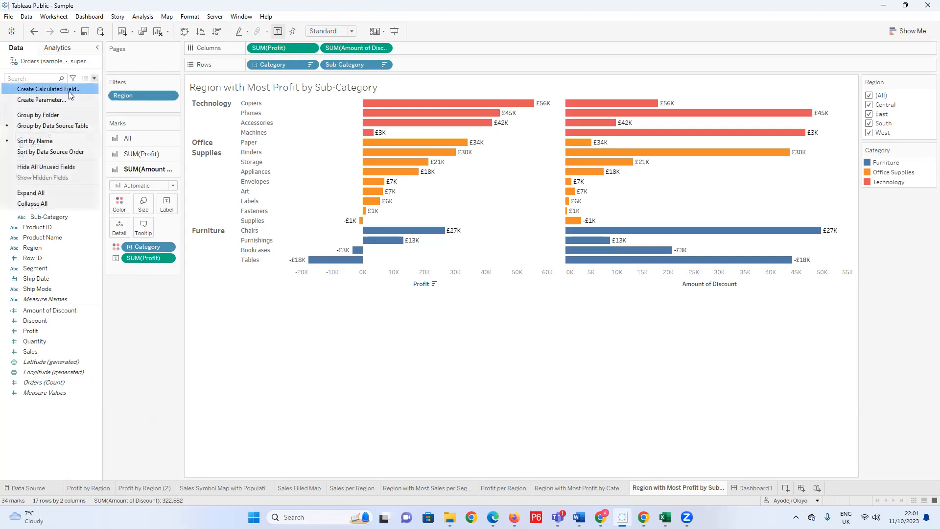
pyautogui.click(122, 321)
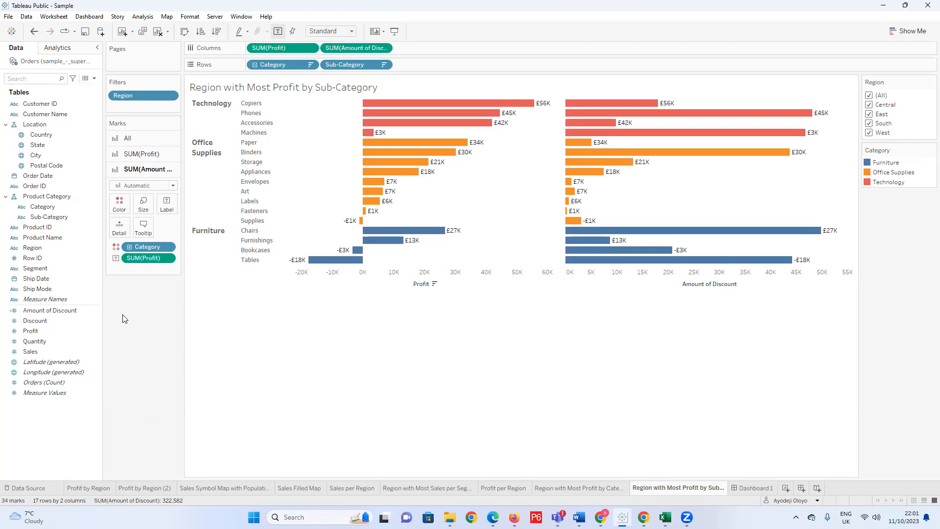
pyautogui.click(95, 78)
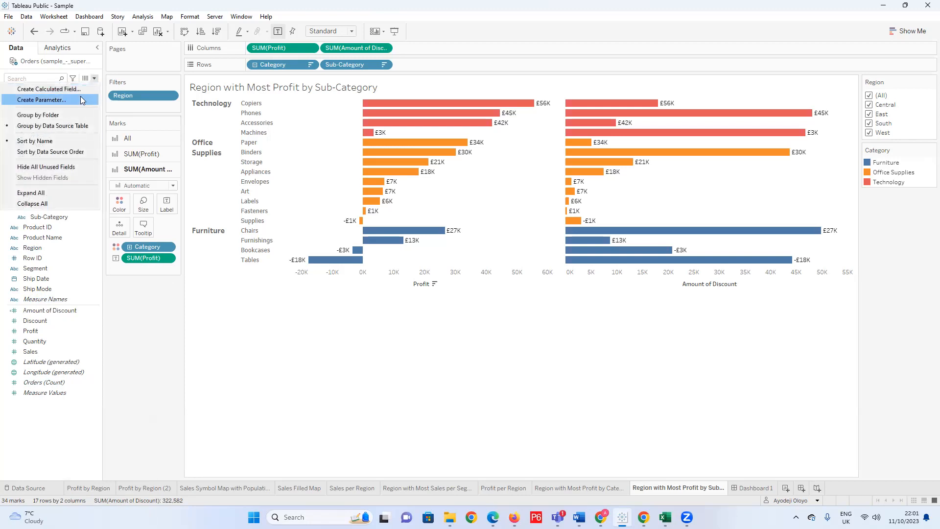
pyautogui.click(80, 89)
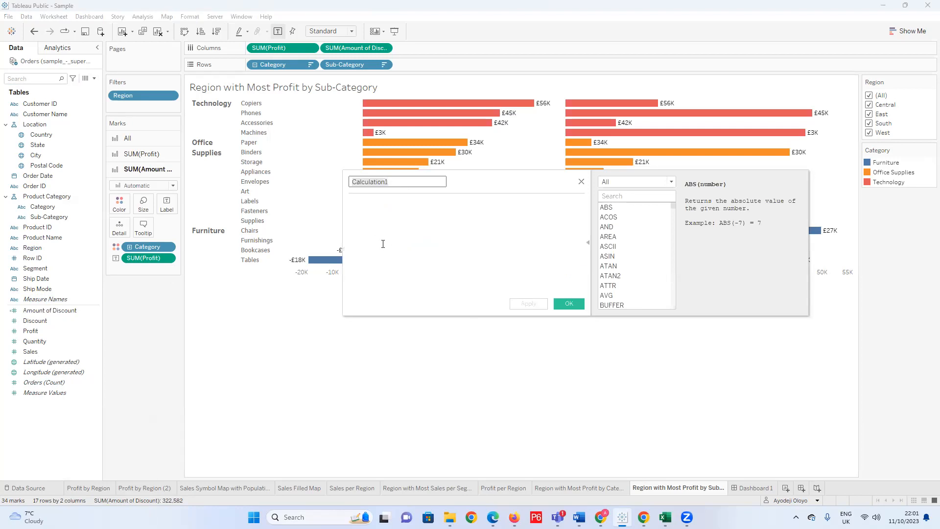
pyautogui.click(582, 182)
# Open the Amount of Discount calculation for editing and try re-entering [Sales]* [Discount] on a second line.
pyautogui.rightClick(66, 313)
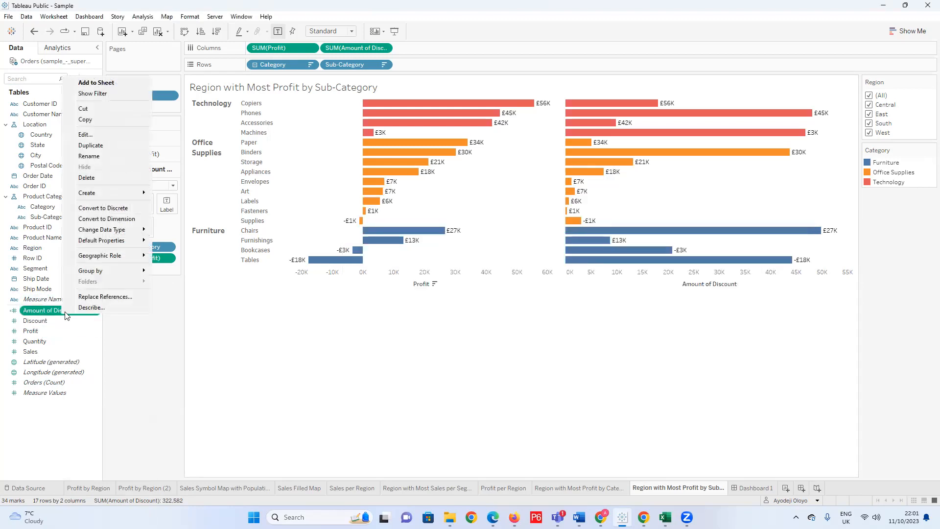
pyautogui.click(93, 135)
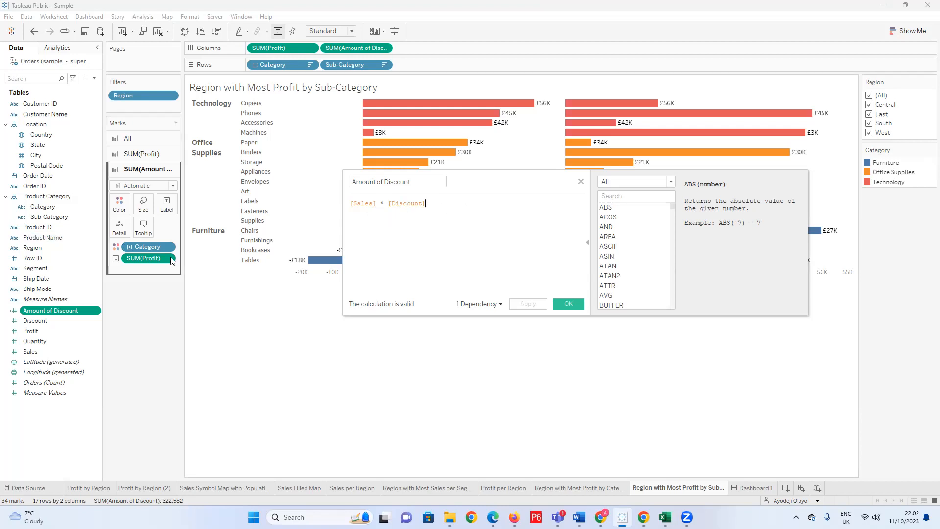
pyautogui.press('Return')
pyautogui.write('sale')
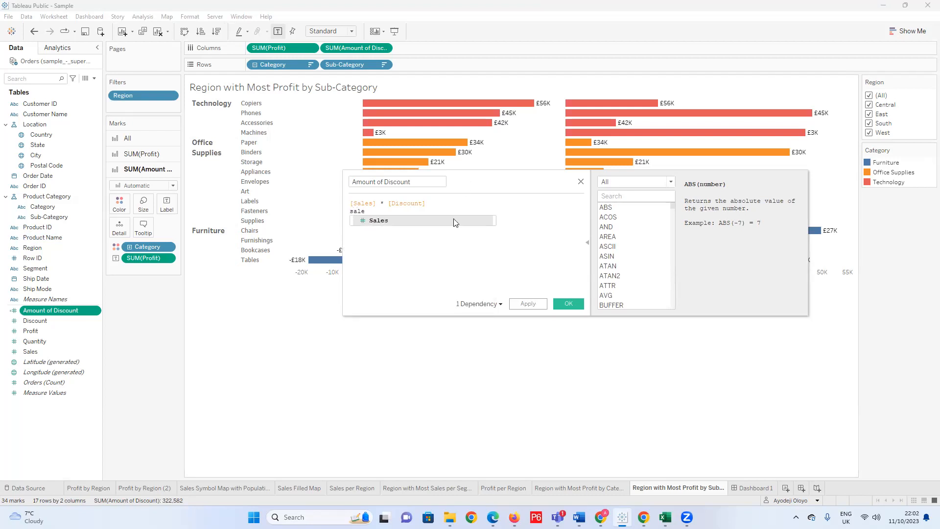
pyautogui.click(455, 220)
pyautogui.write('* dis')
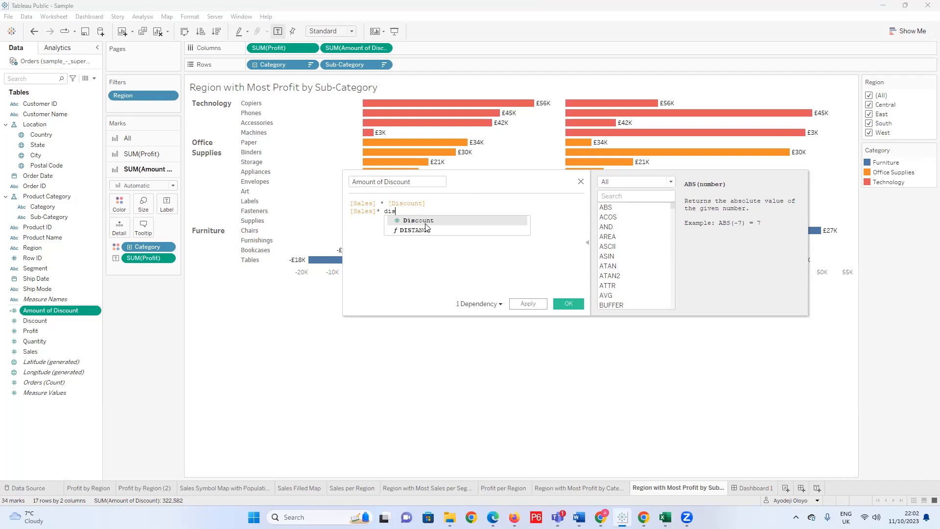
pyautogui.click(426, 223)
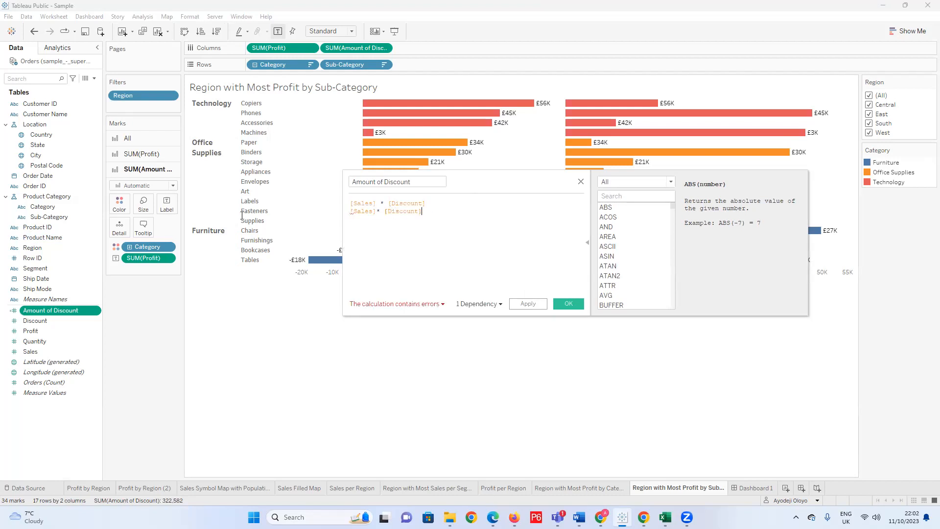
# Delete the extra formula line and apply the Amount of Discount calculation as [Sales] * [Discount].
pyautogui.press('BackSpace')
pyautogui.press('BackSpace')
pyautogui.press('BackSpace')
pyautogui.press('BackSpace')
pyautogui.press('BackSpace')
pyautogui.press('BackSpace')
pyautogui.press('BackSpace')
pyautogui.press('BackSpace')
pyautogui.press('BackSpace')
pyautogui.press('BackSpace')
pyautogui.press('BackSpace')
pyautogui.press('BackSpace')
pyautogui.press('BackSpace')
pyautogui.press('BackSpace')
pyautogui.press('BackSpace')
pyautogui.press('BackSpace')
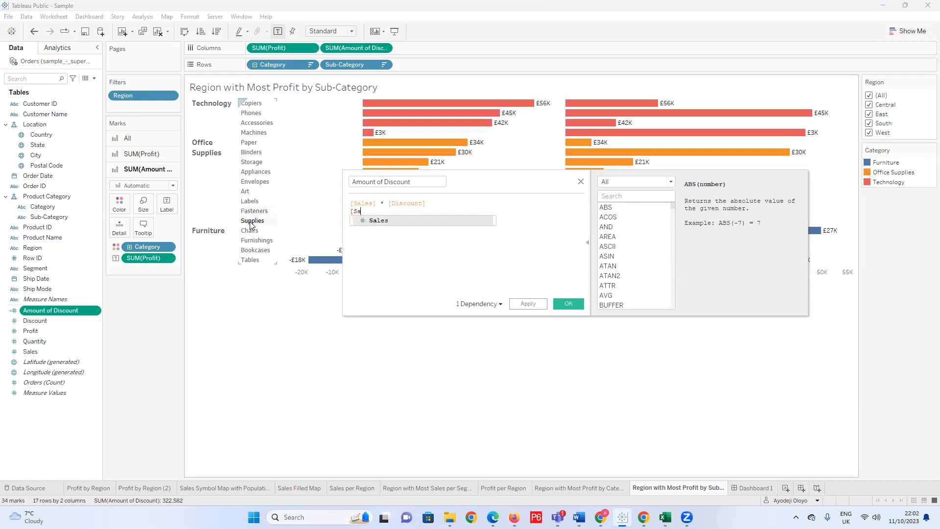
pyautogui.press('BackSpace')
pyautogui.press('BackSpace')
pyautogui.press('BackSpace')
pyautogui.press('BackSpace')
pyautogui.press('BackSpace')
pyautogui.press('BackSpace')
pyautogui.press('BackSpace')
pyautogui.press('BackSpace')
pyautogui.press('BackSpace')
pyautogui.press('BackSpace')
pyautogui.press('BackSpace')
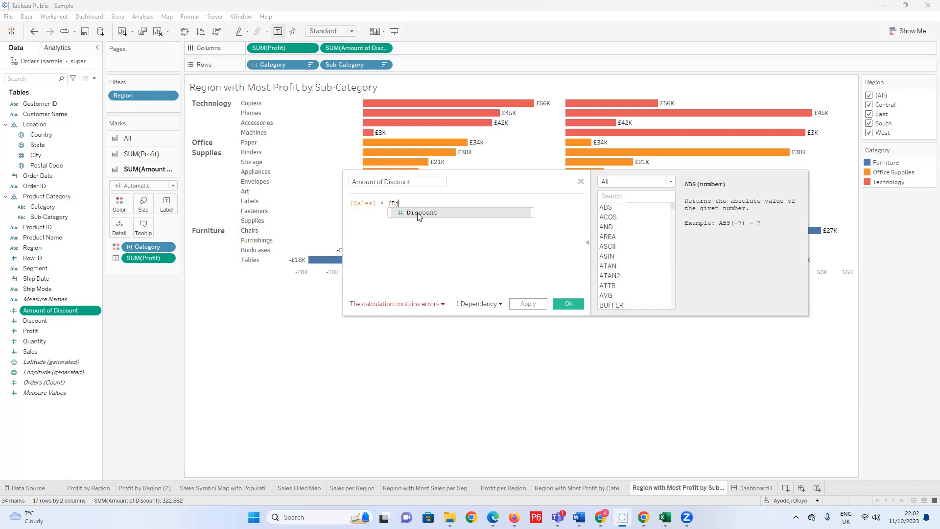
pyautogui.click(419, 214)
pyautogui.click(568, 304)
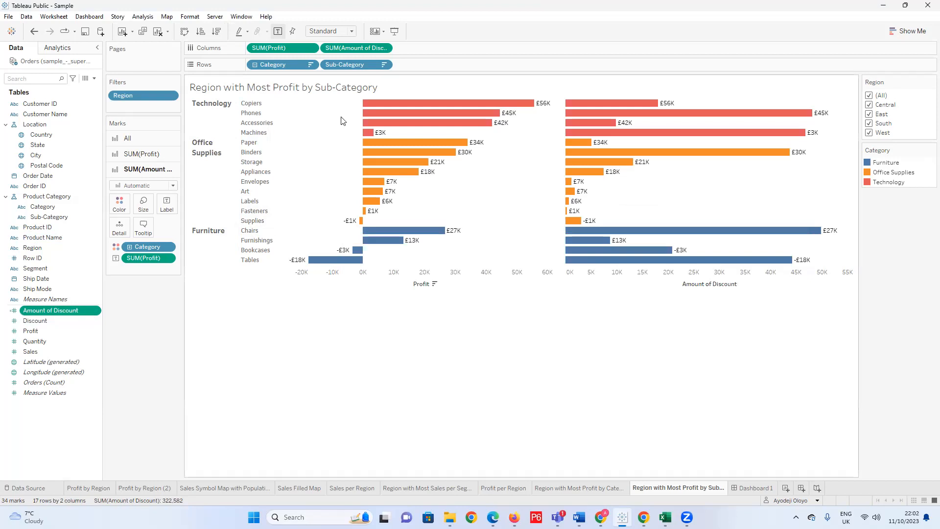
# Replace the Profit labels on the Amount of Discount bars with Amount of Discount labels.
pyautogui.moveTo(364, 54)
pyautogui.mouseDown()
pyautogui.moveTo(166, 313)
pyautogui.moveTo(73, 311)
pyautogui.moveTo(345, 43)
pyautogui.moveTo(349, 57)
pyautogui.mouseUp()
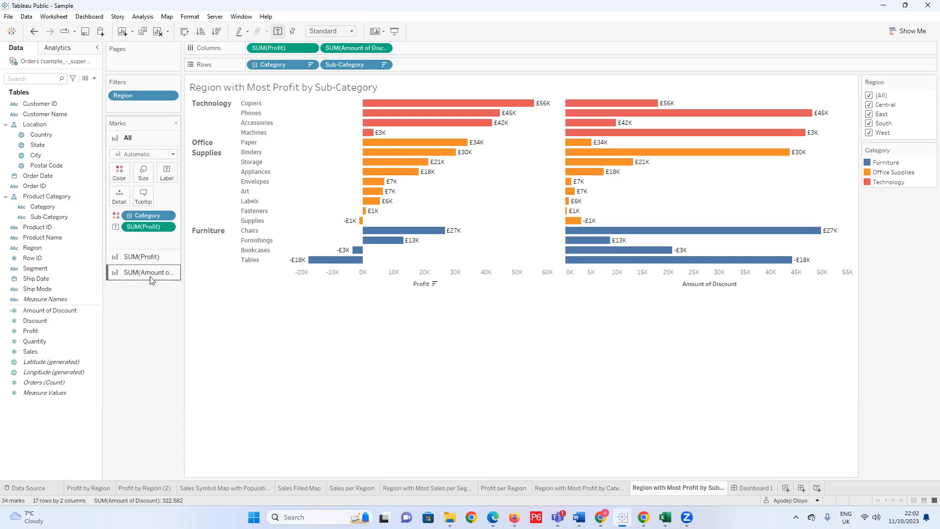
pyautogui.click(162, 256)
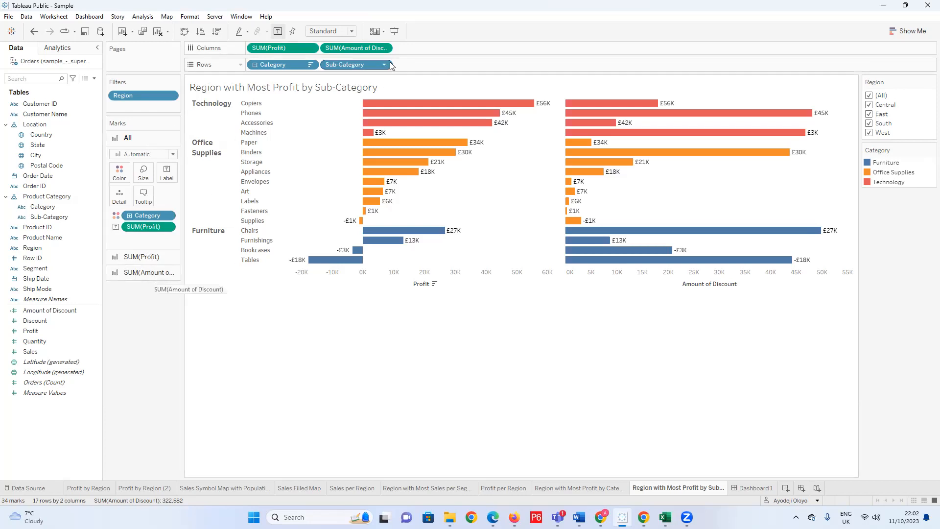
pyautogui.click(156, 273)
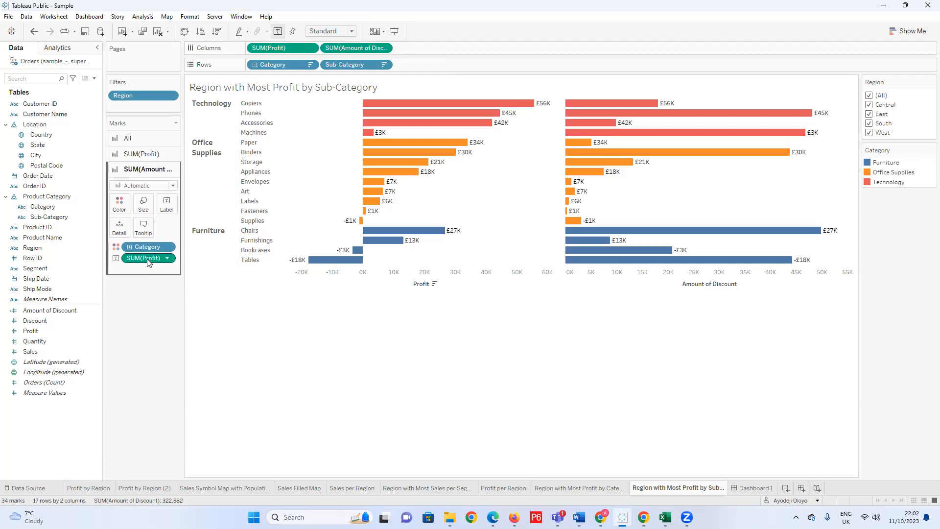
pyautogui.moveTo(140, 263); pyautogui.dragTo(148, 355)
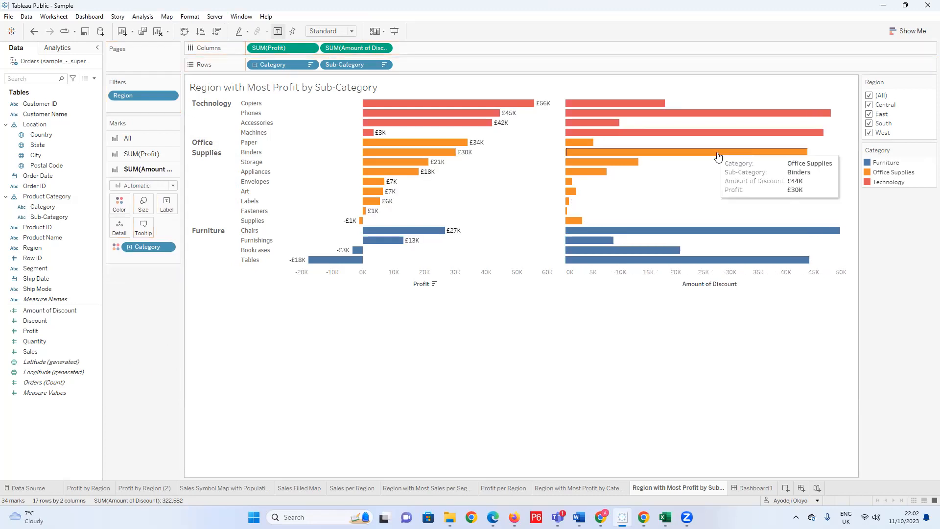
pyautogui.moveTo(49, 310); pyautogui.dragTo(177, 203)
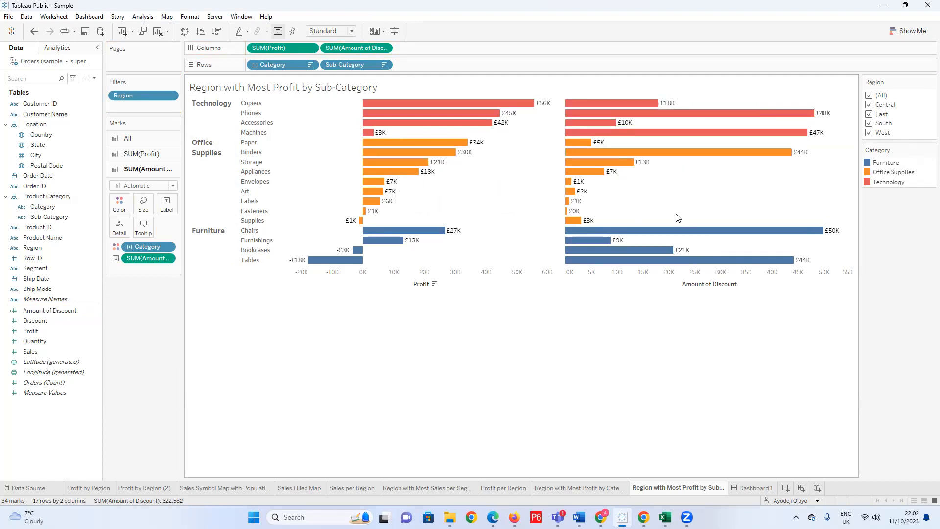
# Shorten the title of the Amount of Discount axis to Discount.
pyautogui.rightClick(703, 281)
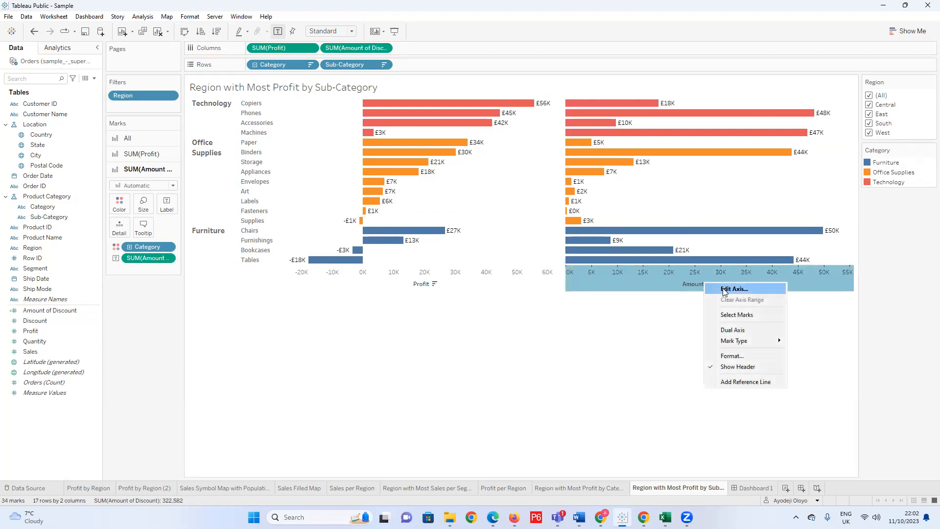
pyautogui.click(724, 289)
pyautogui.click(477, 326)
pyautogui.press('BackSpace')
pyautogui.press('BackSpace')
pyautogui.press('BackSpace')
pyautogui.press('BackSpace')
pyautogui.press('BackSpace')
pyautogui.press('BackSpace')
pyautogui.press('BackSpace')
pyautogui.press('BackSpace')
pyautogui.press('BackSpace')
pyautogui.press('BackSpace')
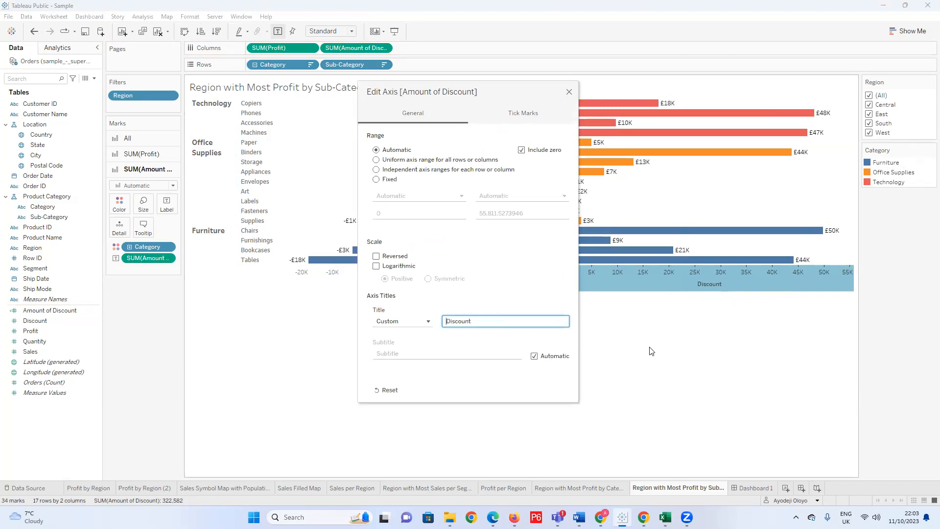
pyautogui.click(569, 92)
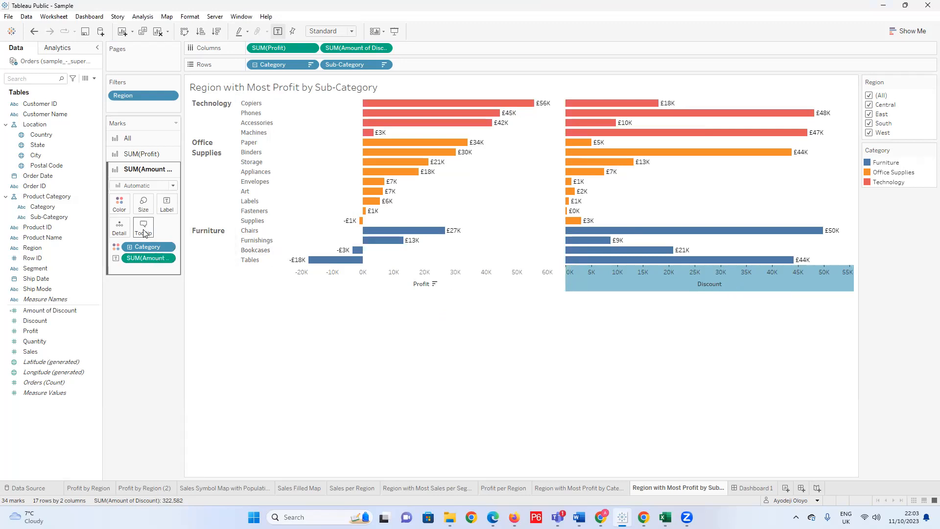
# Remove the Category colour from the Amount of Discount marks and change their mark type to Gantt Bar.
pyautogui.moveTo(144, 247); pyautogui.dragTo(153, 327)
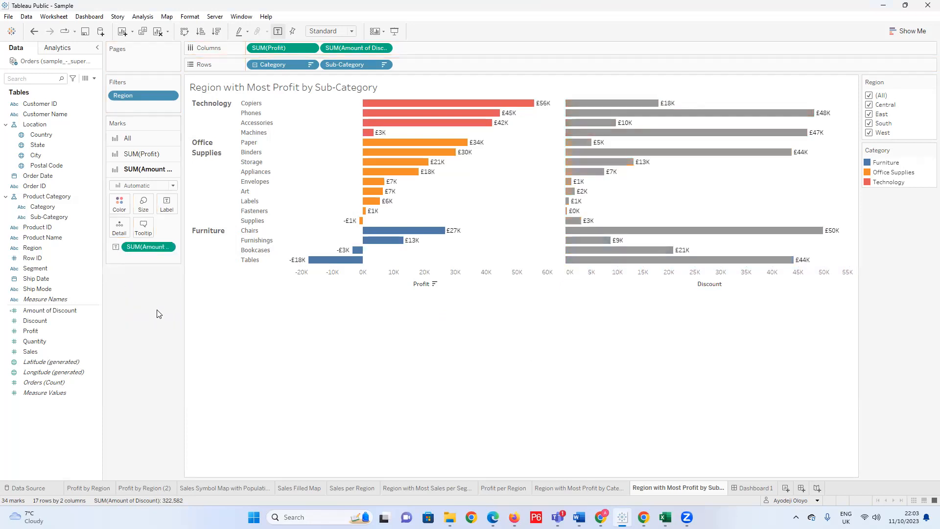
pyautogui.moveTo(728, 138)
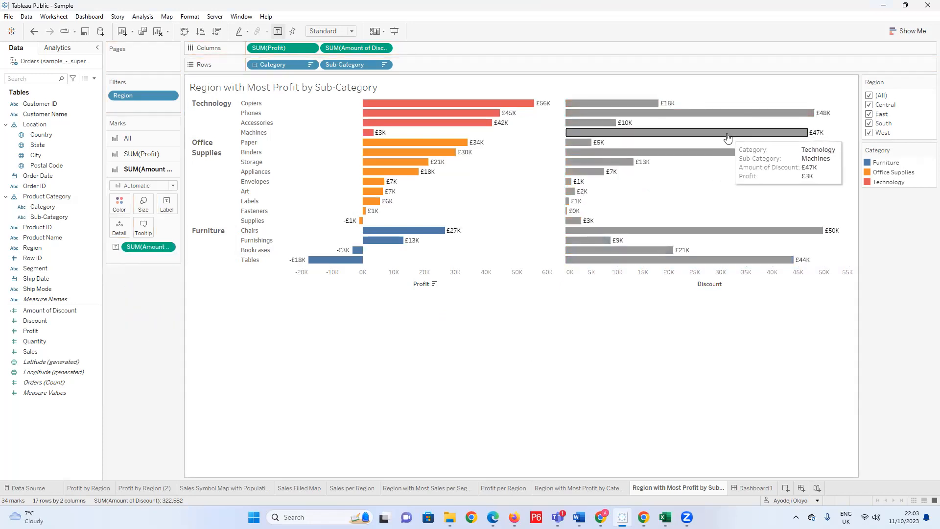
pyautogui.moveTo(590, 114)
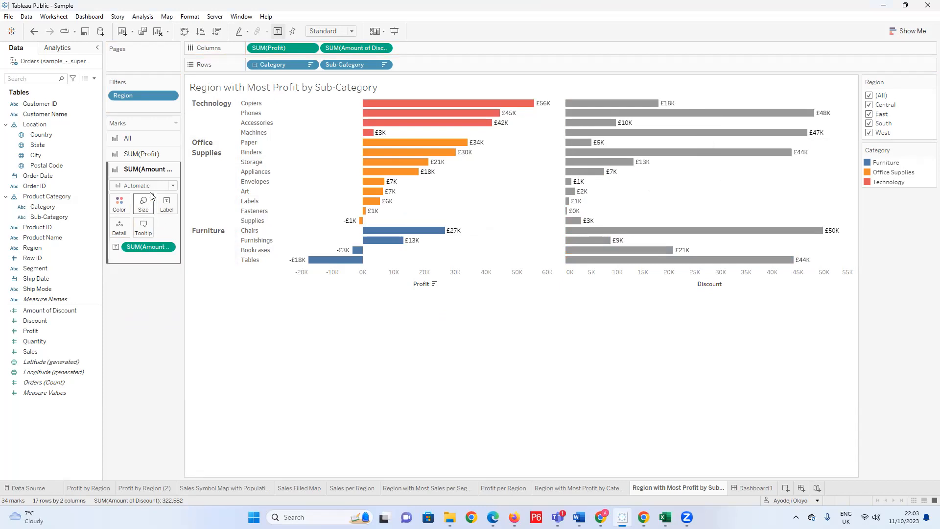
pyautogui.click(174, 186)
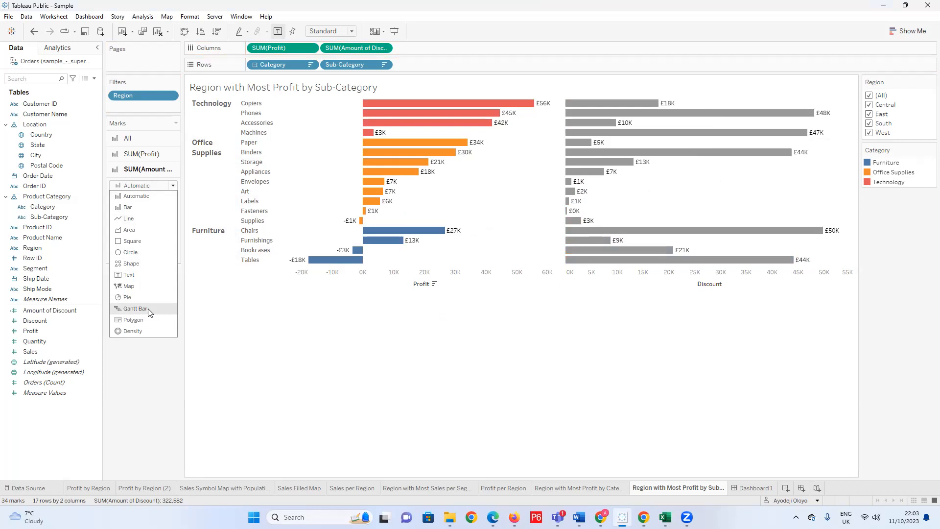
pyautogui.click(148, 308)
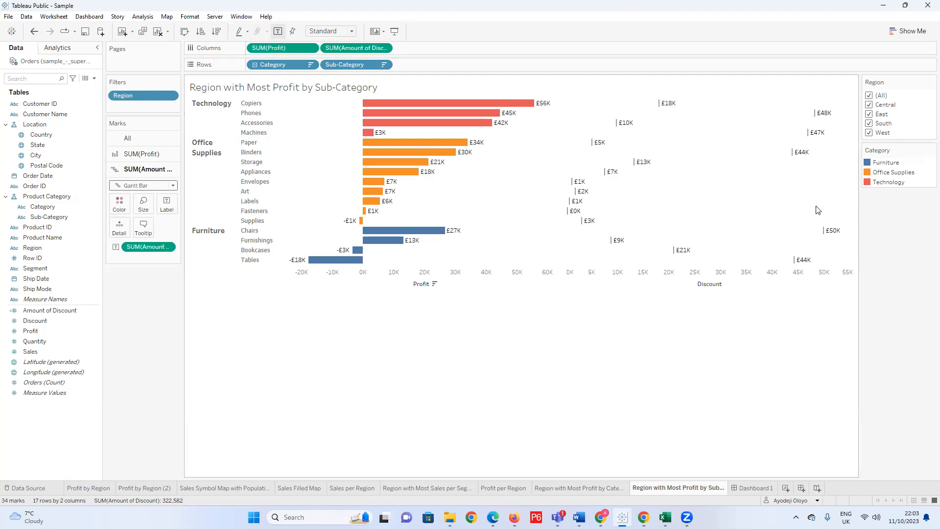
# Increase the size of the Amount of Discount Gantt markers to the maximum.
pyautogui.click(143, 203)
pyautogui.moveTo(203, 230); pyautogui.dragTo(235, 229)
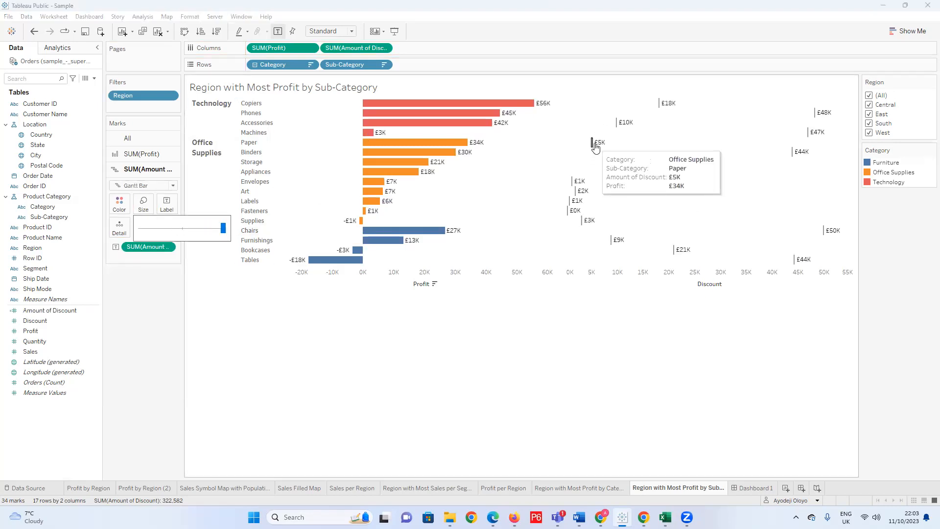
pyautogui.click(135, 313)
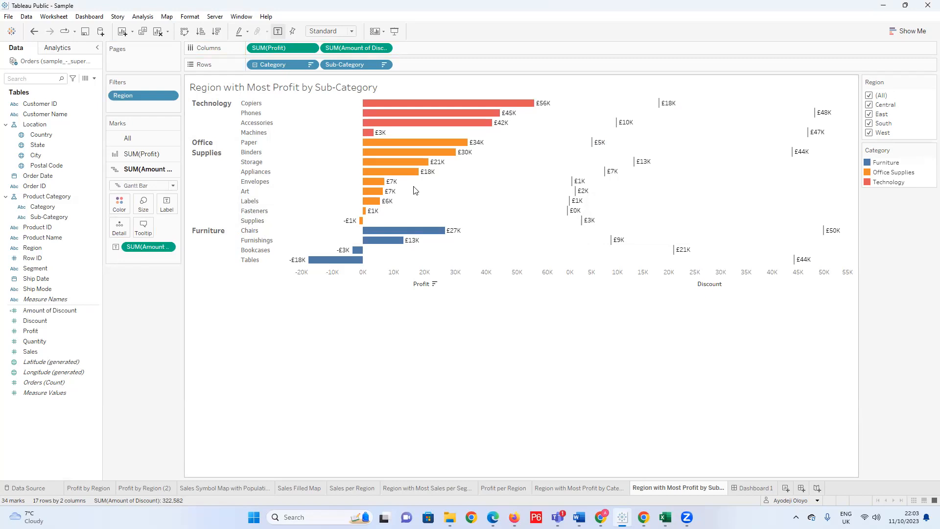
# Set the SUM(Profit) mark type to Bar and overlay Amount of Discount on Profit as a dual axis.
pyautogui.moveTo(663, 111)
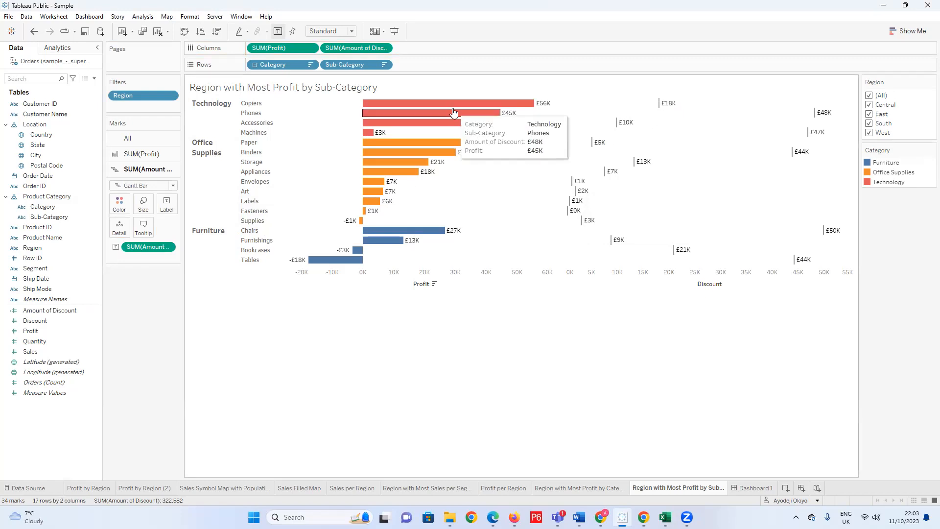
pyautogui.moveTo(402, 116)
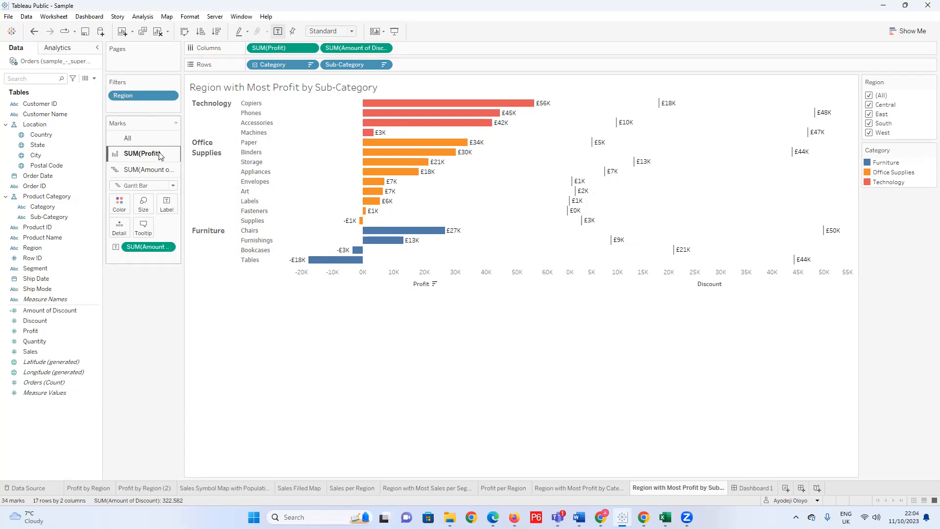
pyautogui.click(143, 154)
pyautogui.click(172, 170)
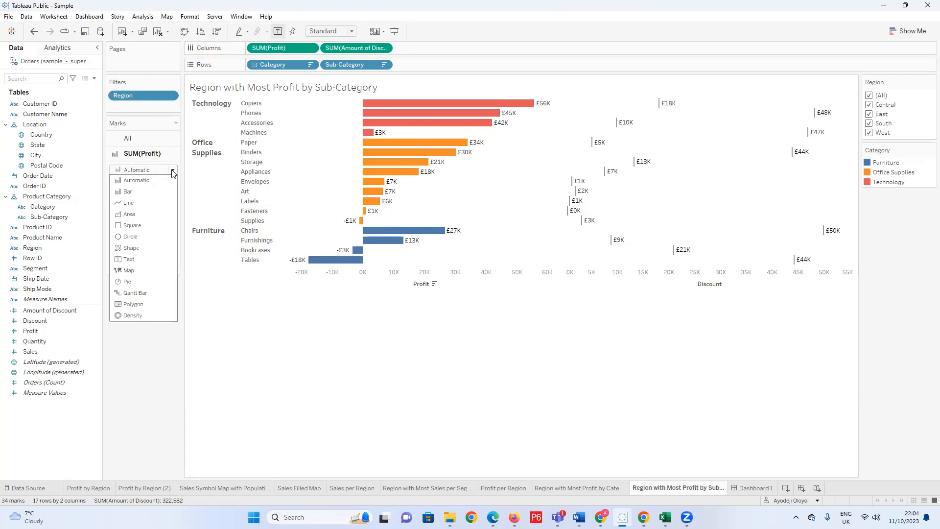
pyautogui.click(129, 191)
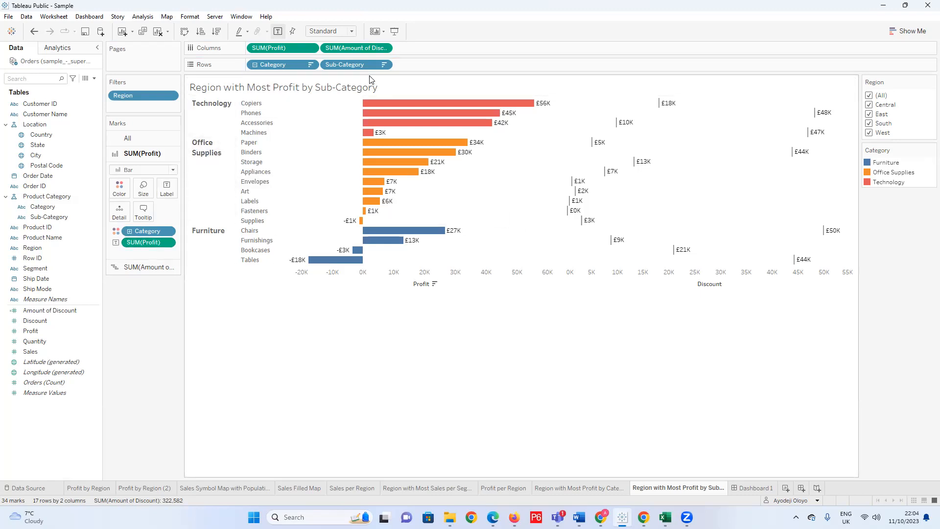
pyautogui.click(385, 48)
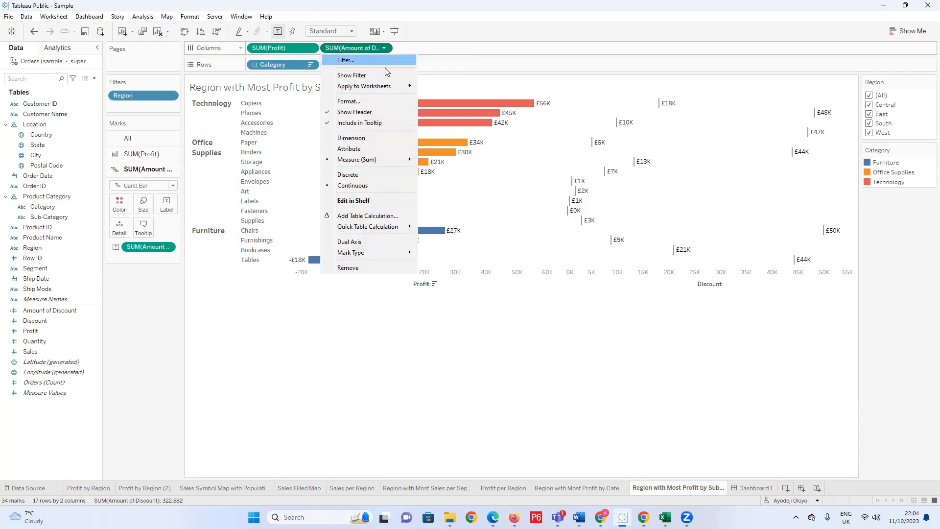
pyautogui.click(373, 242)
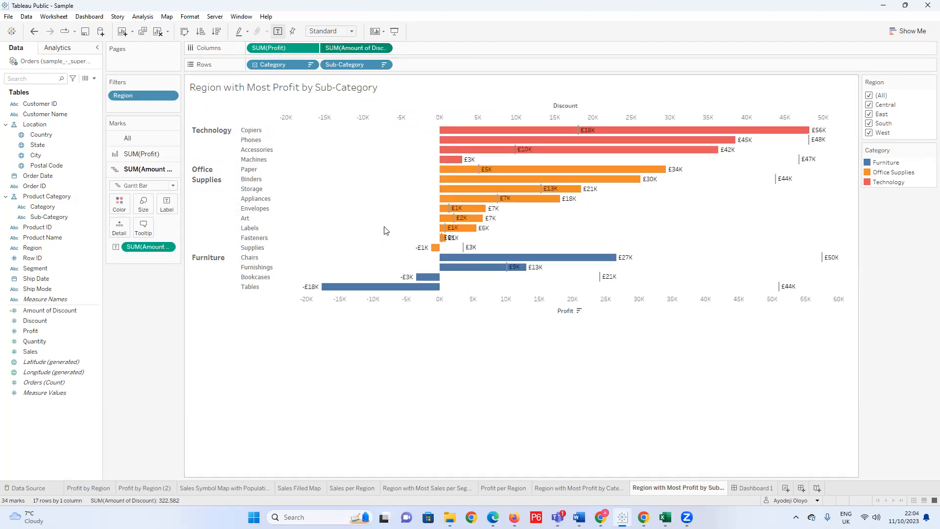
# Remove the SUM(Profit) label from the profit bars of the combined chart.
pyautogui.moveTo(586, 131)
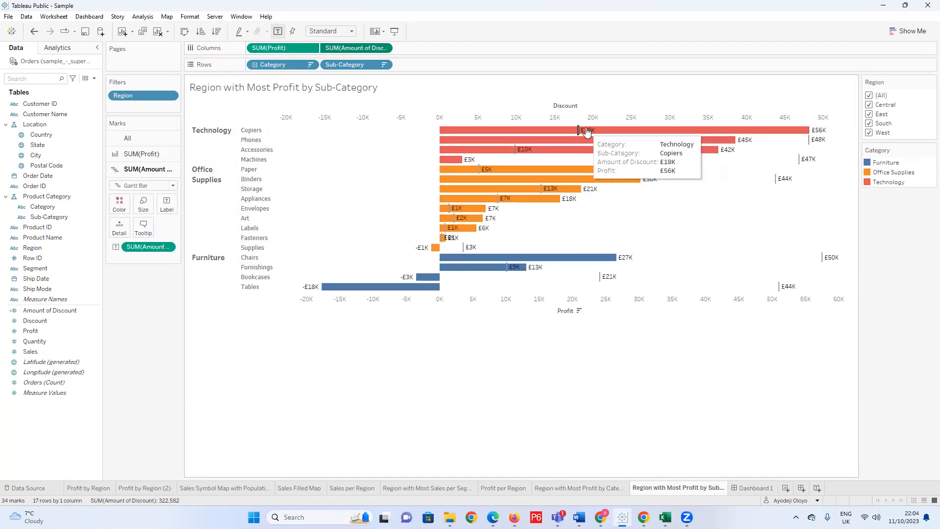
pyautogui.moveTo(516, 259)
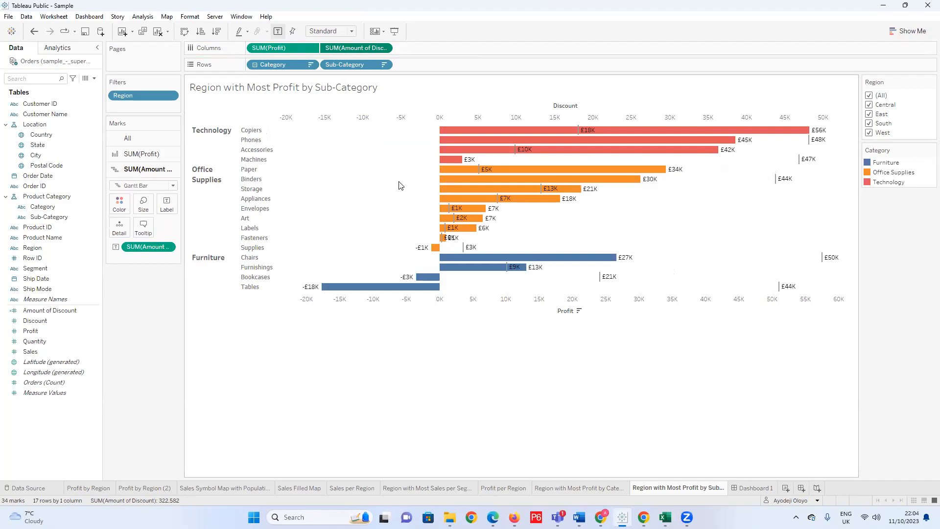
pyautogui.moveTo(598, 182)
pyautogui.click(146, 155)
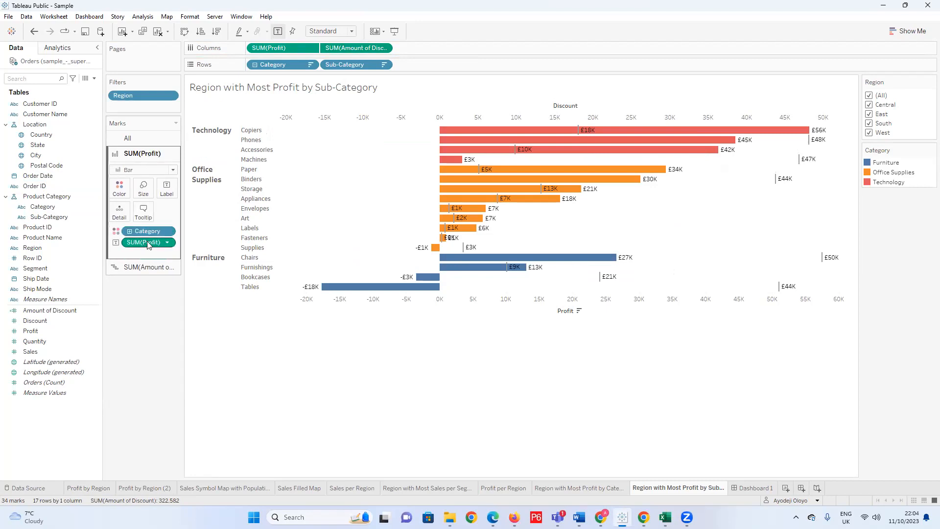
pyautogui.moveTo(148, 242); pyautogui.dragTo(151, 341)
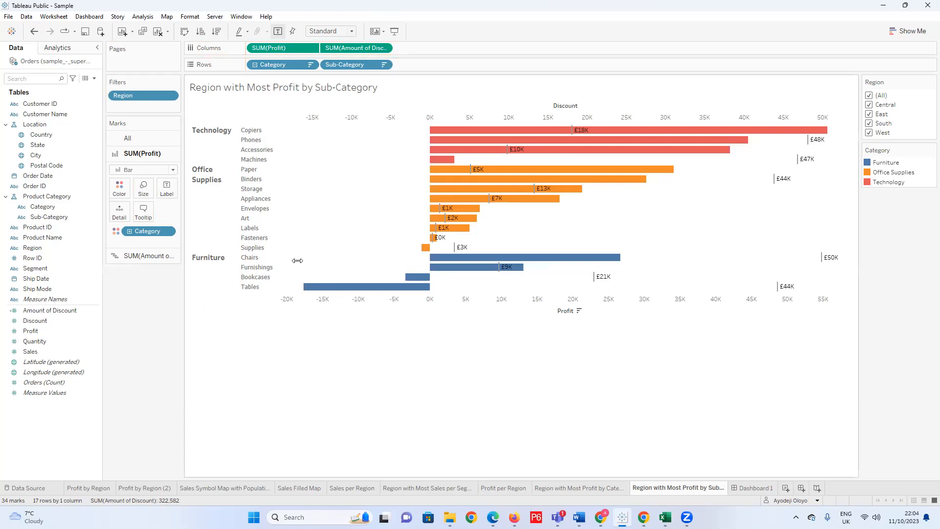
# Examine the profit and Amount of Discount for individual sub-categories in the combined chart, including Storage and Tables.
pyautogui.moveTo(442, 245)
pyautogui.moveTo(813, 133)
pyautogui.moveTo(637, 182)
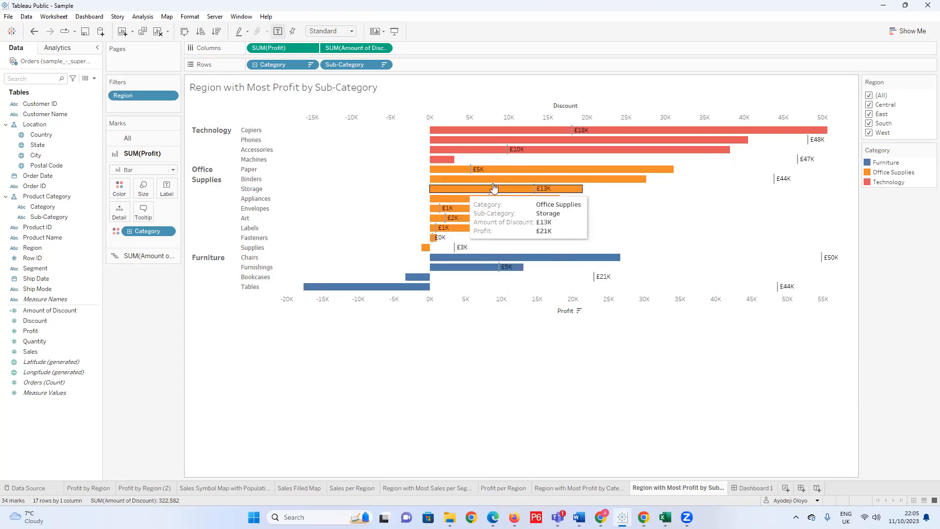
pyautogui.moveTo(554, 173)
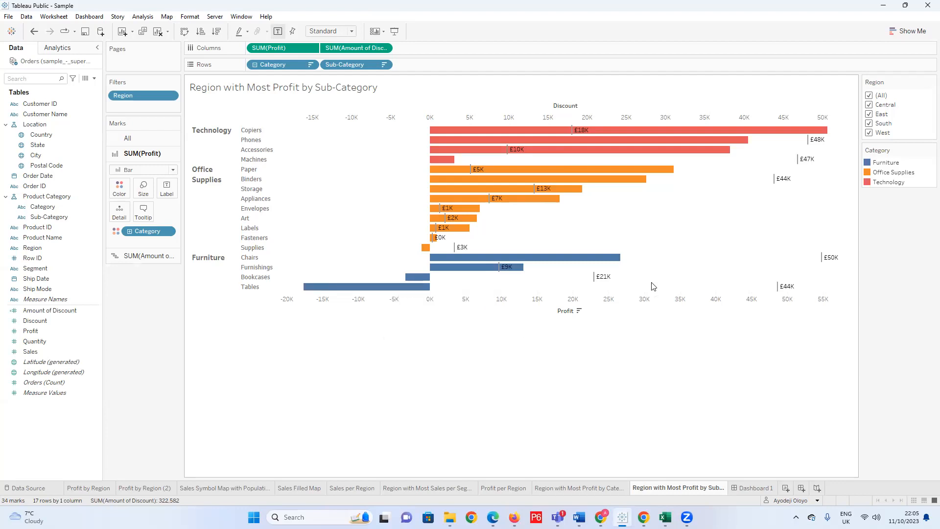
pyautogui.moveTo(784, 289)
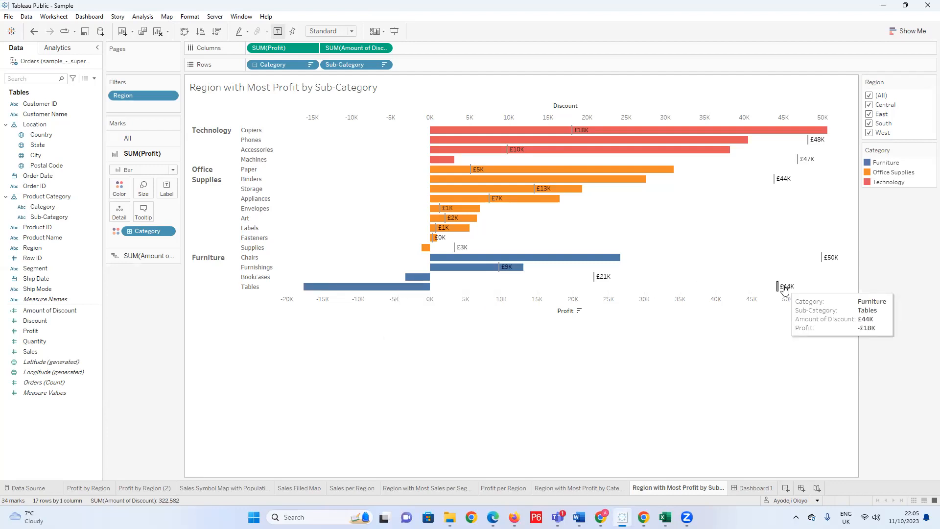
pyautogui.moveTo(570, 265)
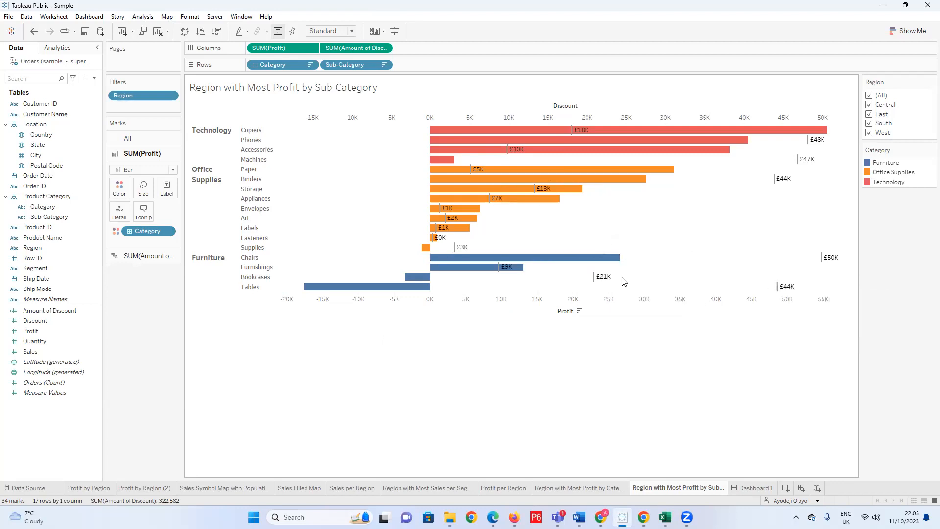
pyautogui.moveTo(426, 281)
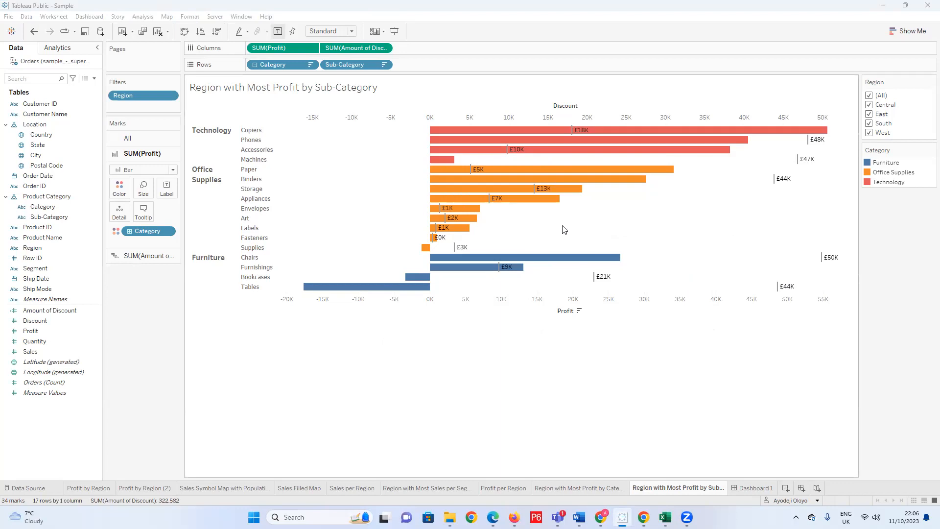
# Undo the profit label removal and the dual axis, and show the SUM(Profit) mark settings.
pyautogui.click(172, 171)
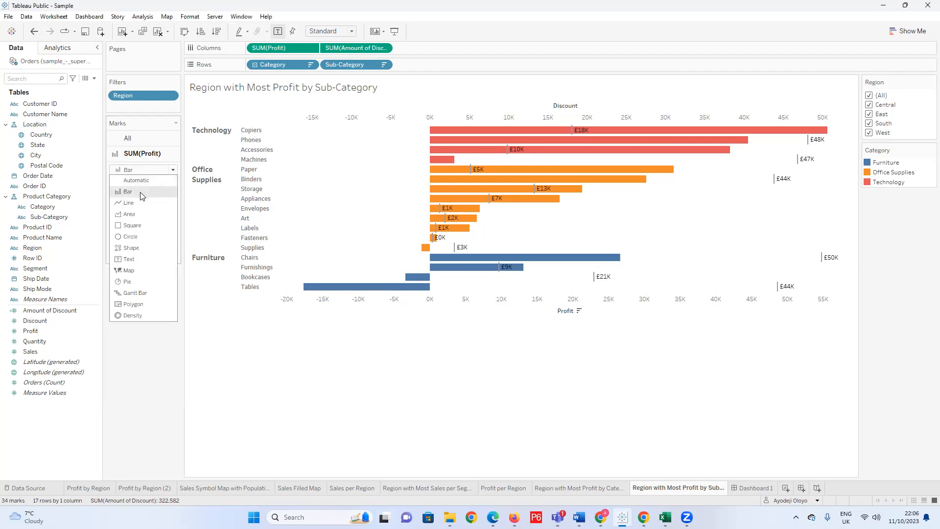
pyautogui.click(174, 170)
pyautogui.hotkey('ctrl', 'z')
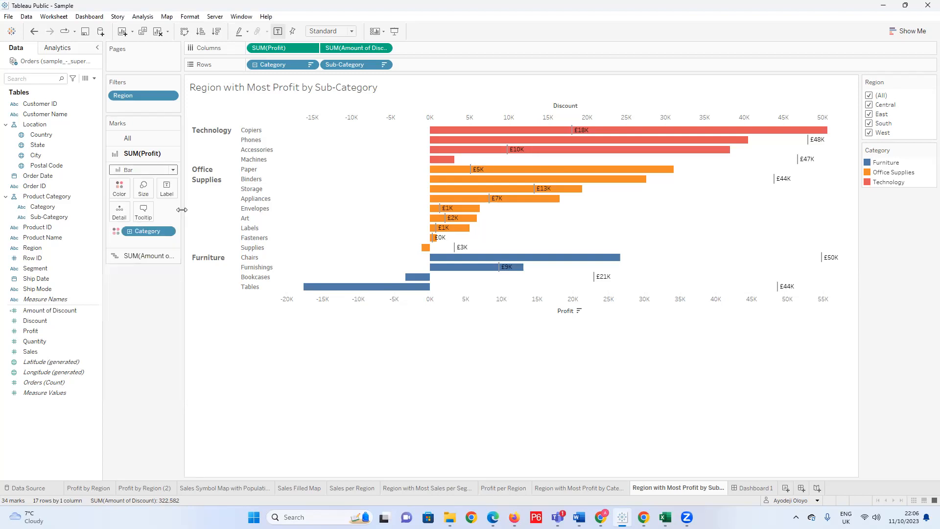
pyautogui.hotkey('ctrl', 'z')
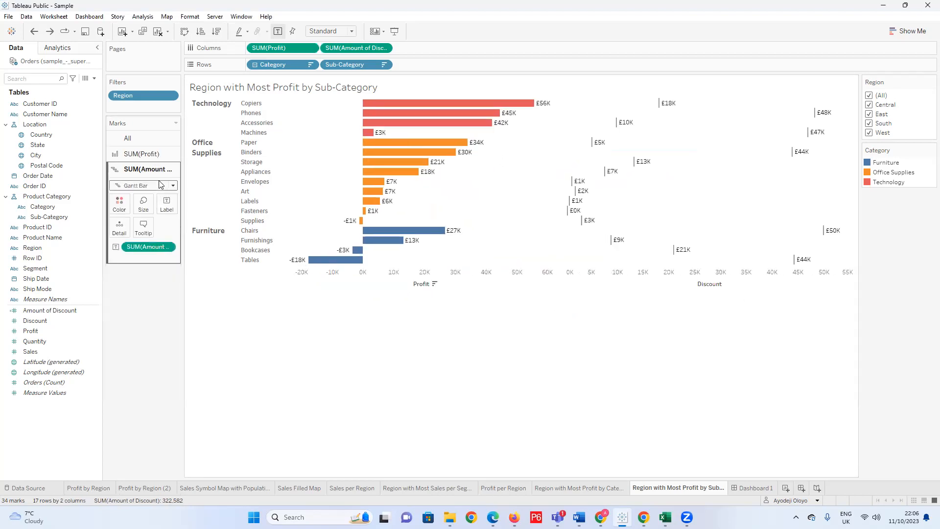
pyautogui.click(146, 154)
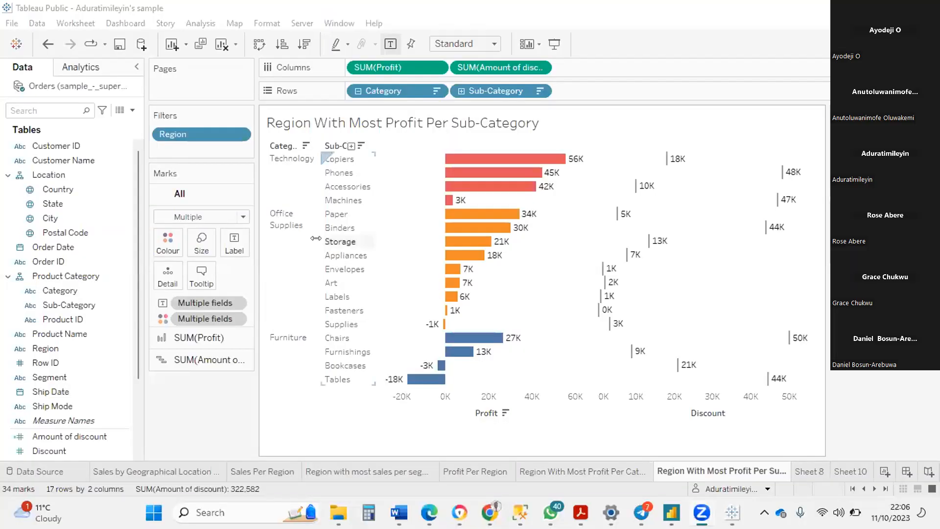
# In the second workbook, set the SUM(Profit) mark type to Bar and overlay Amount of discount on Profit as a dual axis.
pyautogui.moveTo(614, 274)
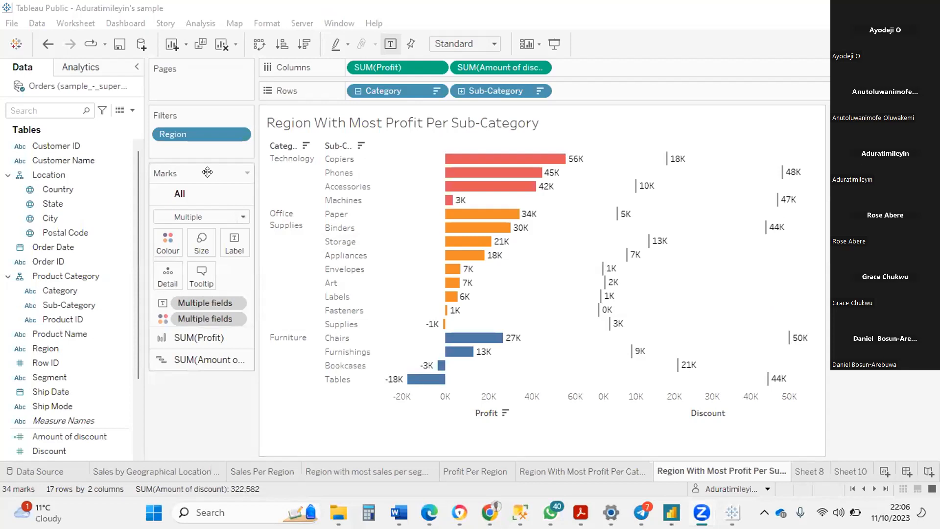
pyautogui.click(247, 174)
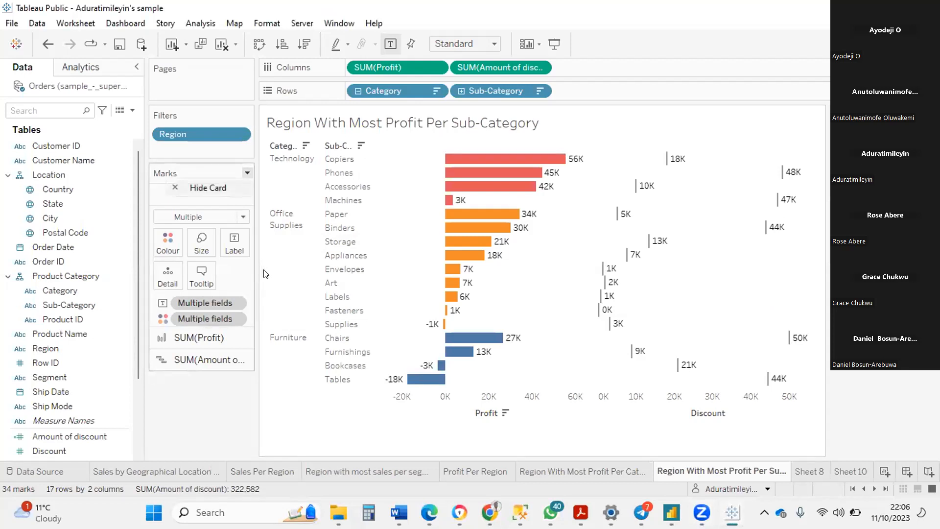
pyautogui.click(205, 338)
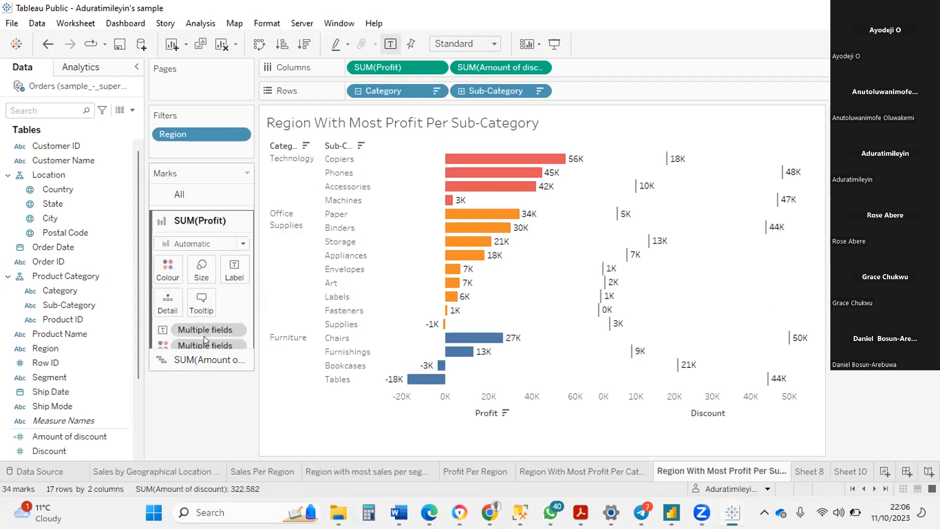
pyautogui.click(242, 239)
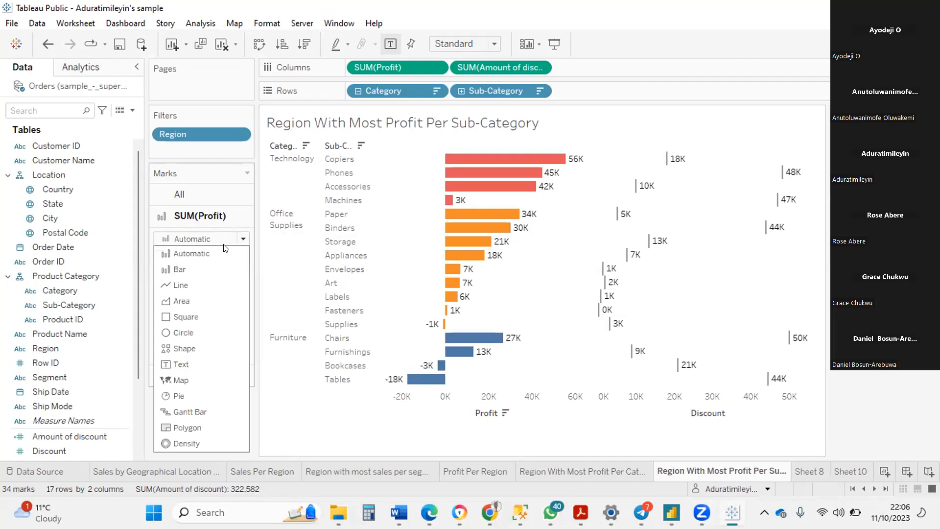
pyautogui.click(181, 268)
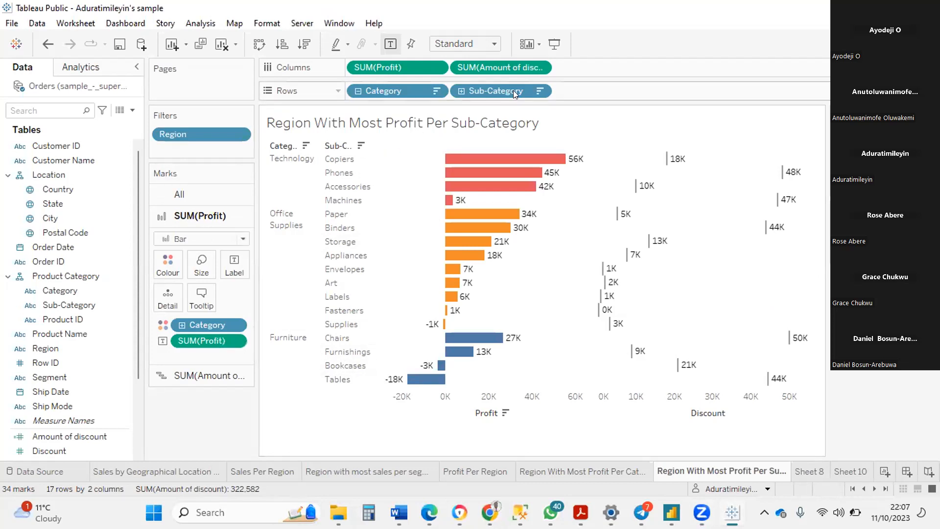
pyautogui.click(537, 71)
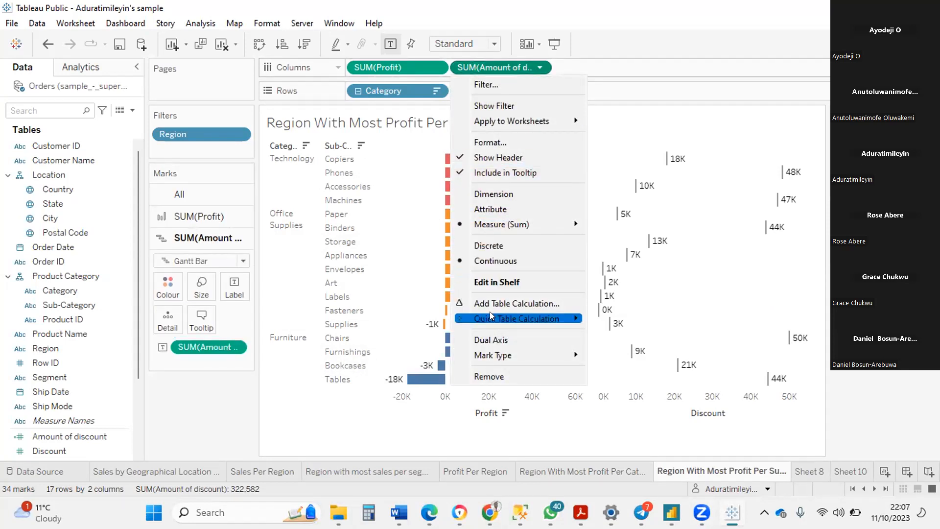
pyautogui.click(488, 340)
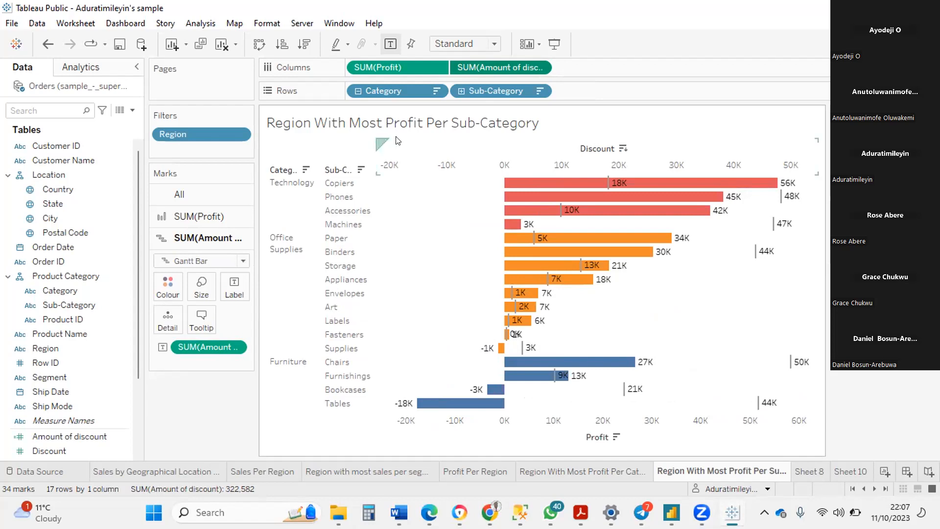
# Remove the SUM(Profit) label from the bars of the dual-axis chart.
pyautogui.moveTo(412, 68); pyautogui.dragTo(231, 340)
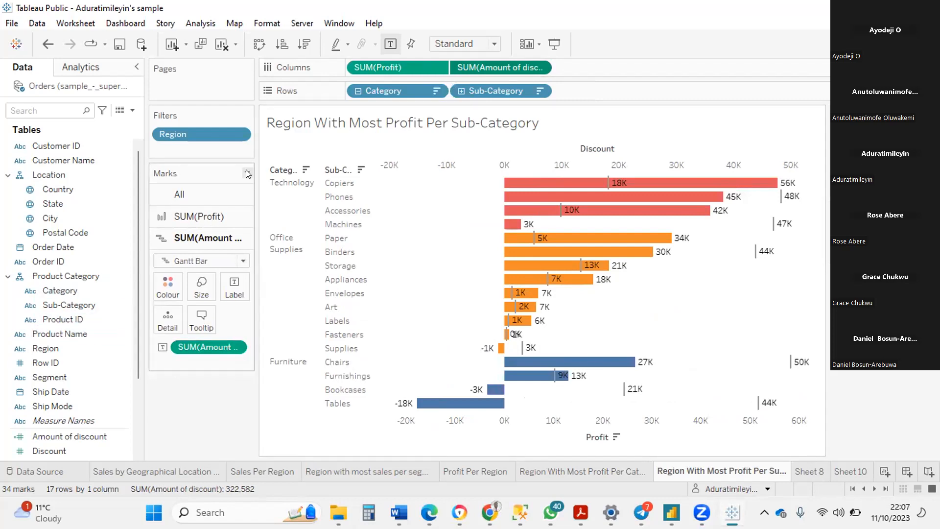
pyautogui.click(214, 225)
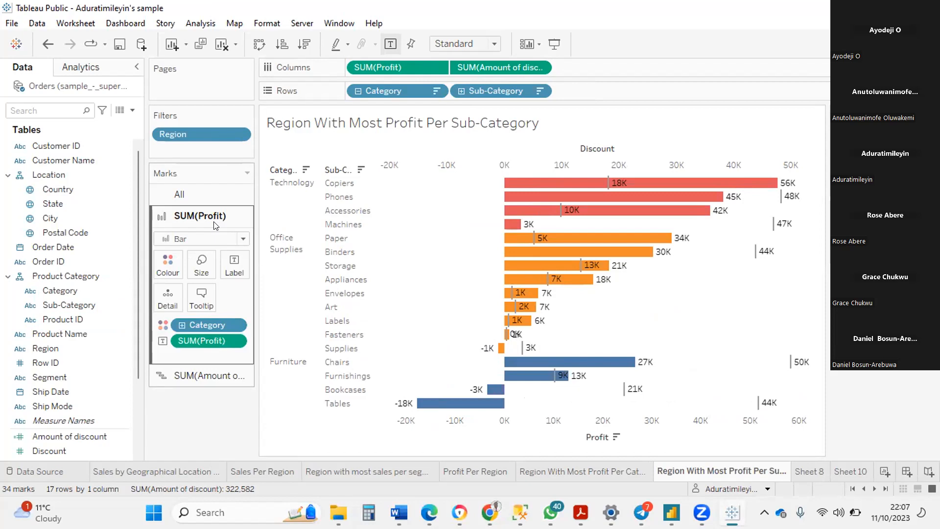
pyautogui.moveTo(192, 334); pyautogui.dragTo(188, 408)
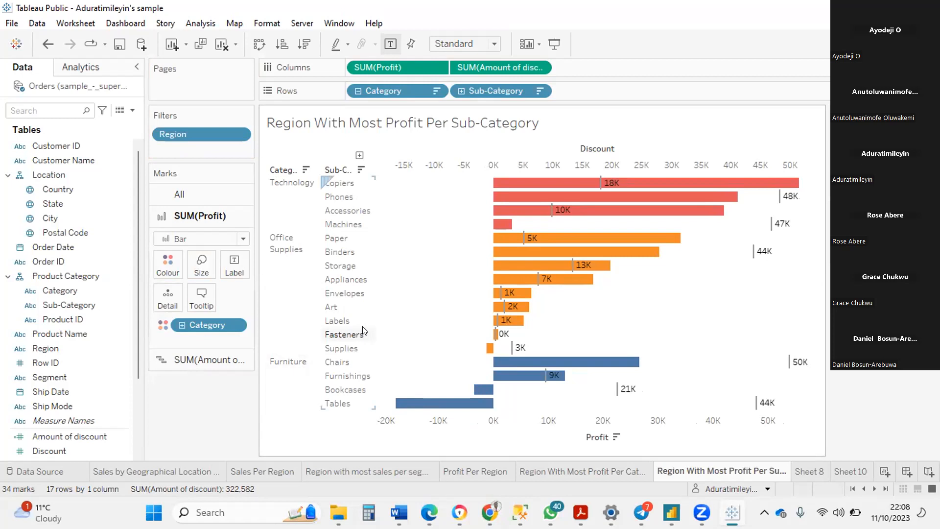
# Colour the Amount of discount Gantt markers white, trying a black border before giving them a white one.
pyautogui.moveTo(484, 338)
pyautogui.moveTo(595, 186)
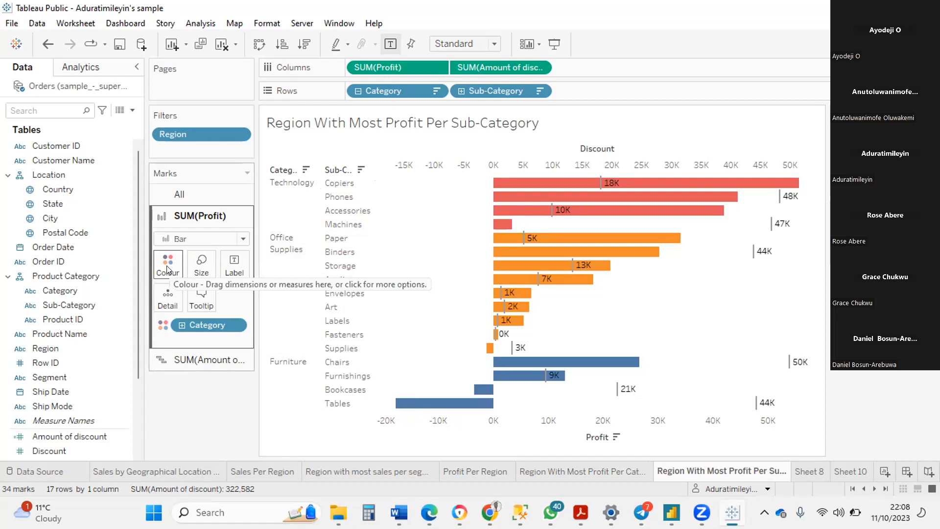
pyautogui.click(191, 360)
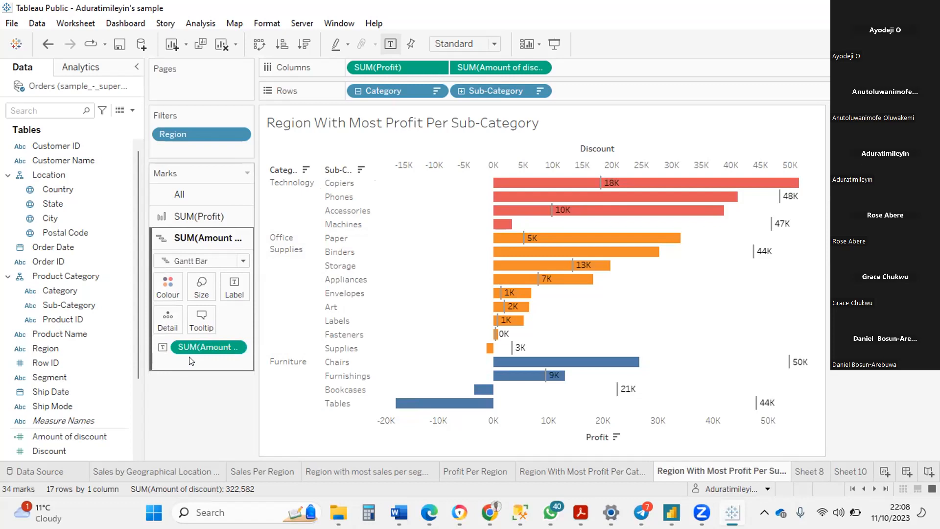
pyautogui.click(168, 293)
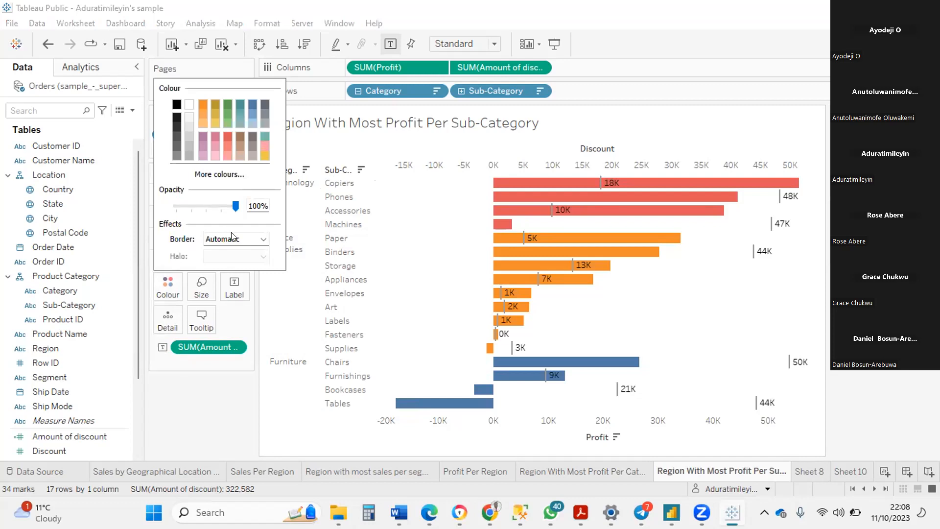
pyautogui.click(189, 105)
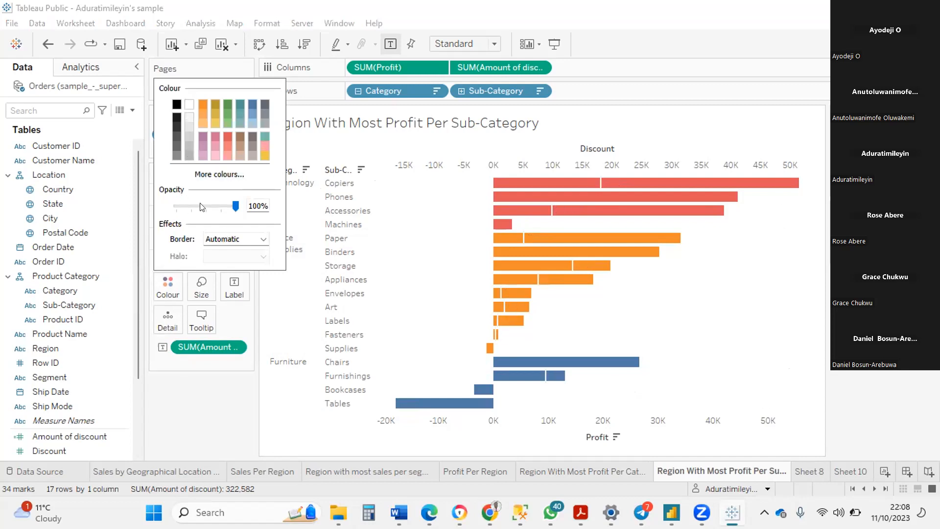
pyautogui.click(215, 239)
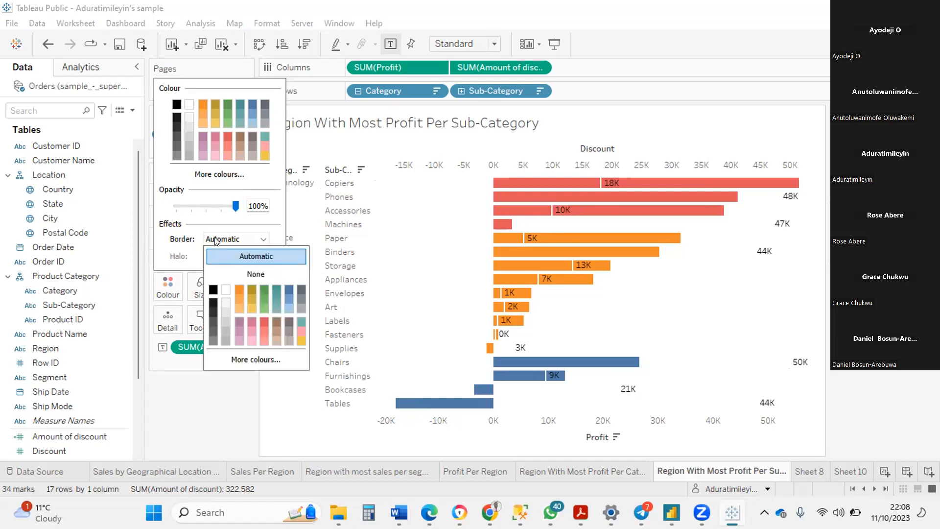
pyautogui.click(213, 290)
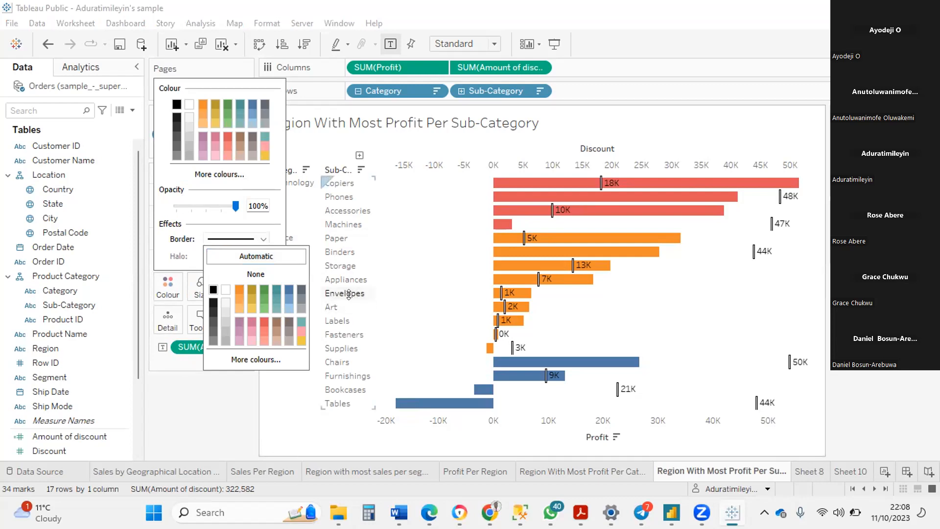
pyautogui.click(226, 291)
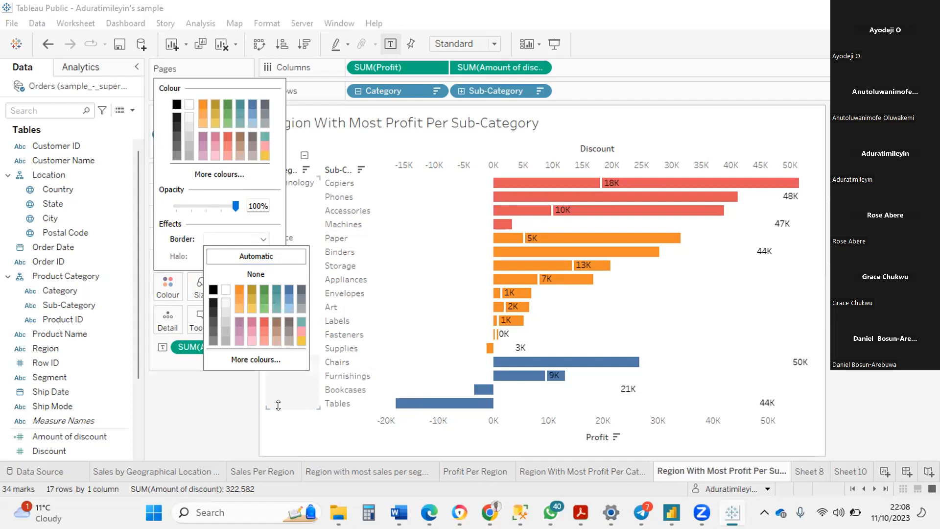
pyautogui.click(278, 405)
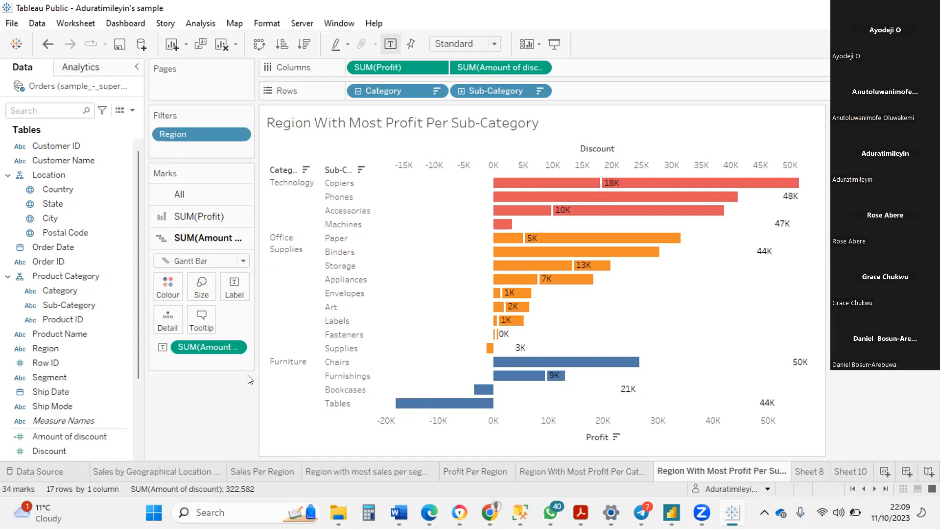
# Open the label alignment options for the Amount of discount markers, closing the low-battery notice on the way.
pyautogui.click(236, 284)
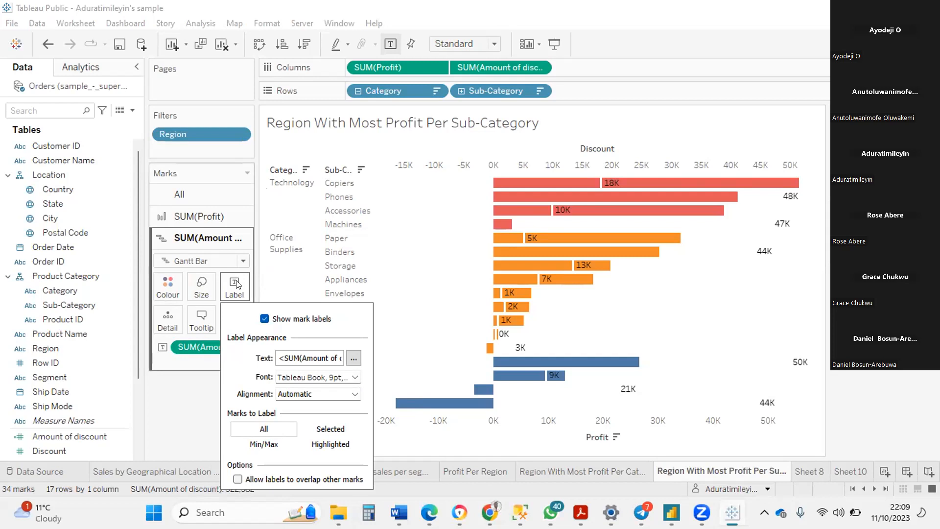
pyautogui.click(349, 390)
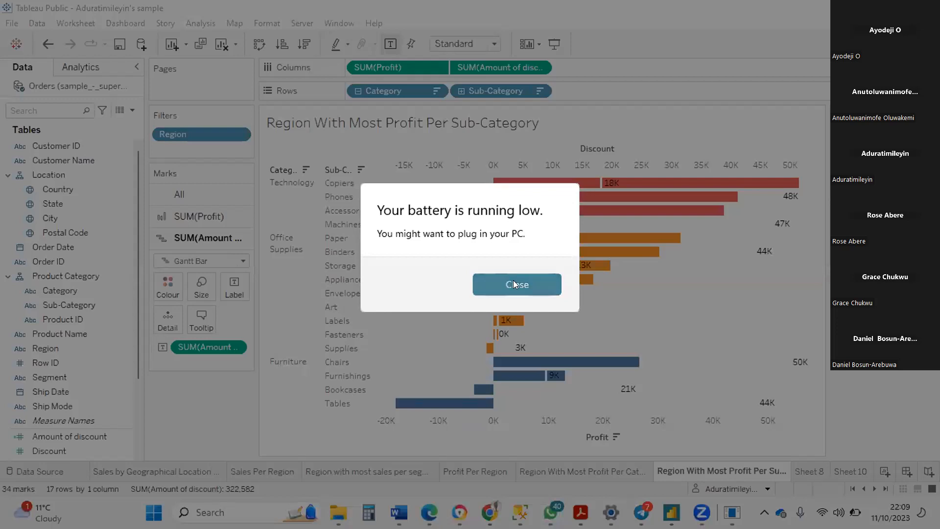
pyautogui.click(513, 285)
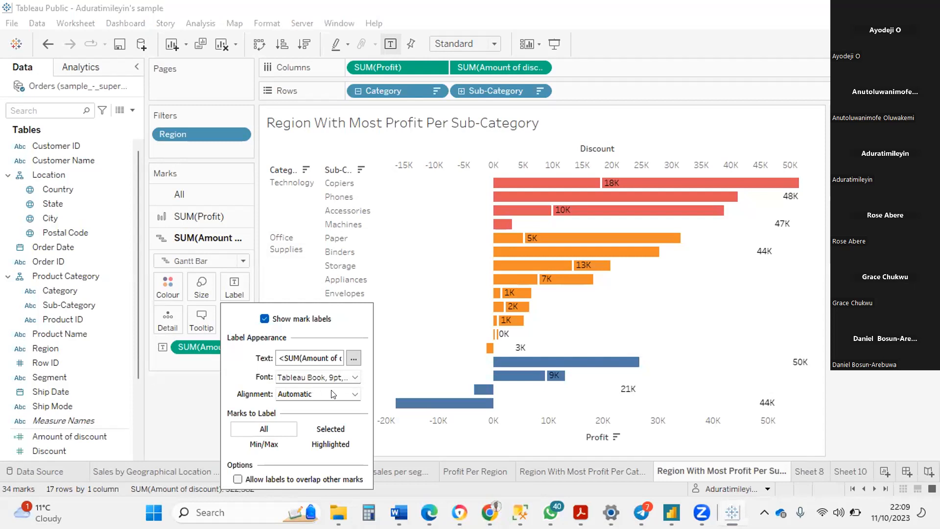
pyautogui.click(354, 394)
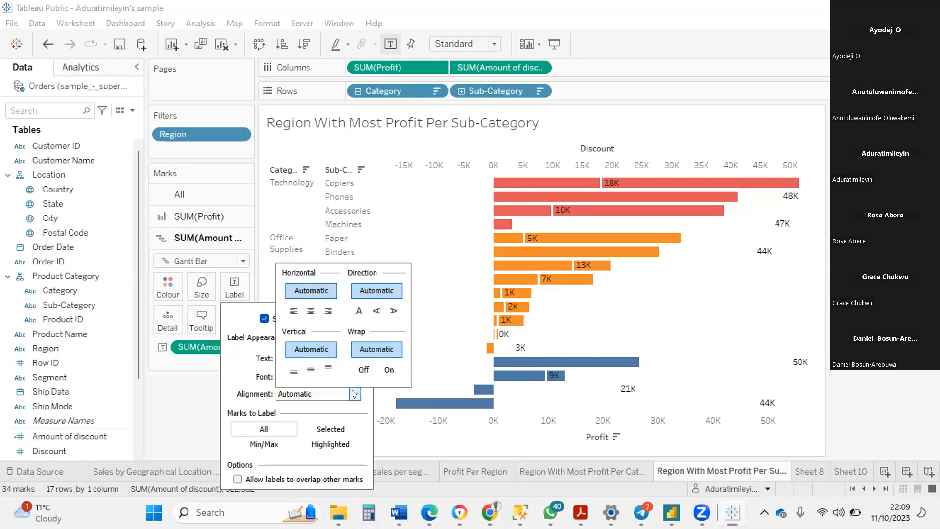
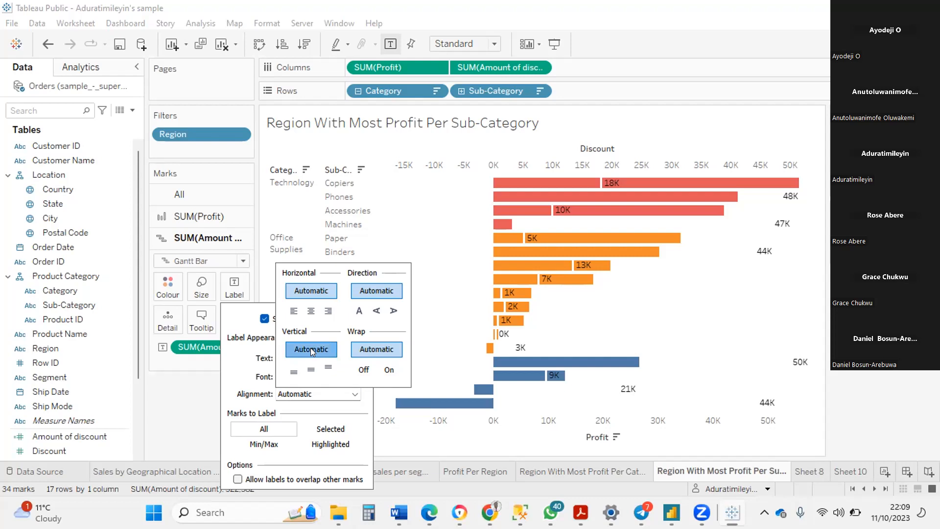
# Try bottom alignment and rotated directions for the Amount of discount labels, keeping vertical alignment Automatic and the direction Normal.
pyautogui.click(294, 374)
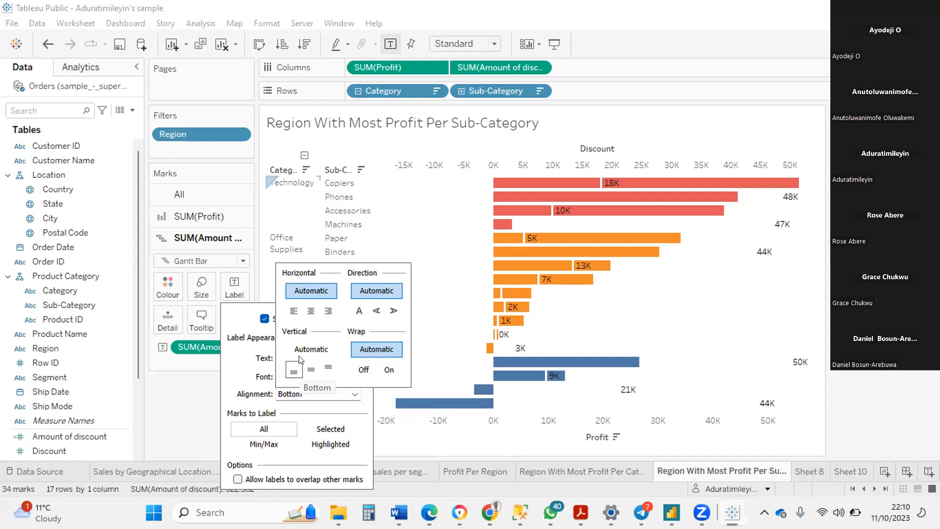
pyautogui.click(300, 353)
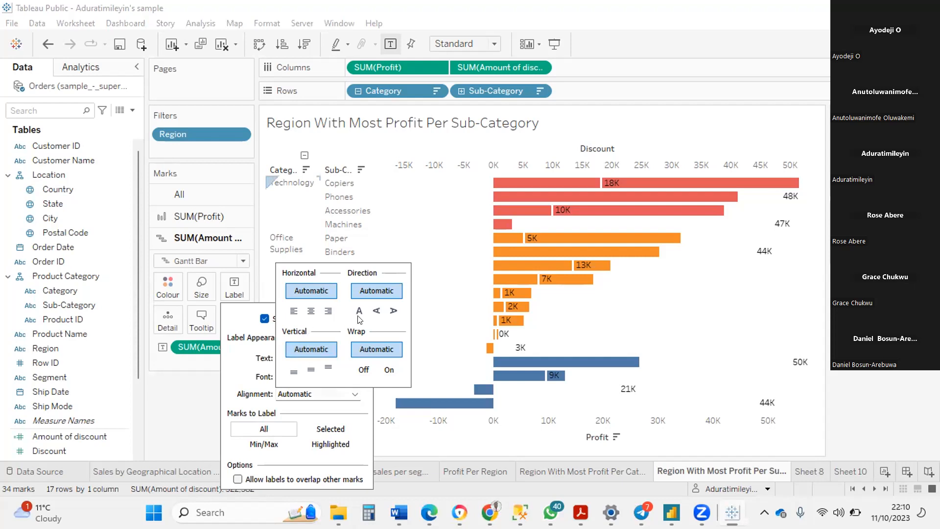
pyautogui.click(393, 311)
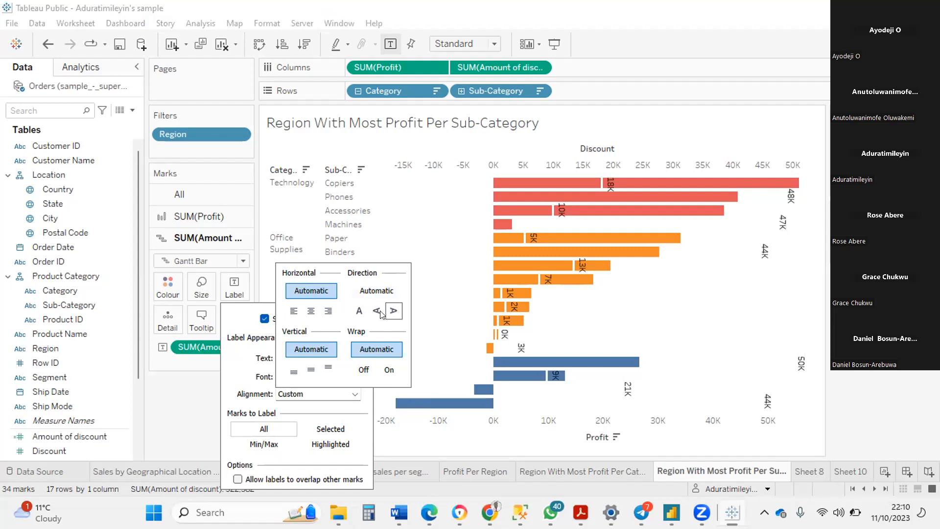
pyautogui.click(360, 312)
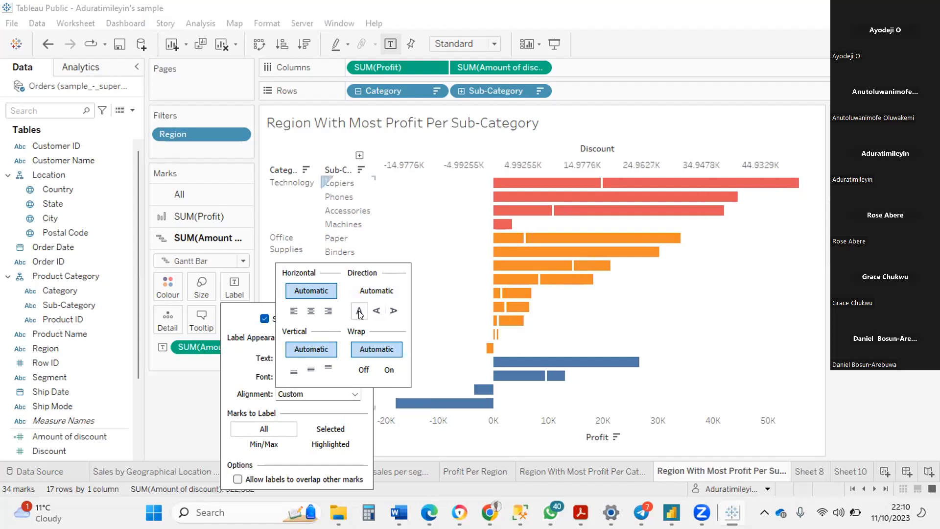
pyautogui.click(372, 312)
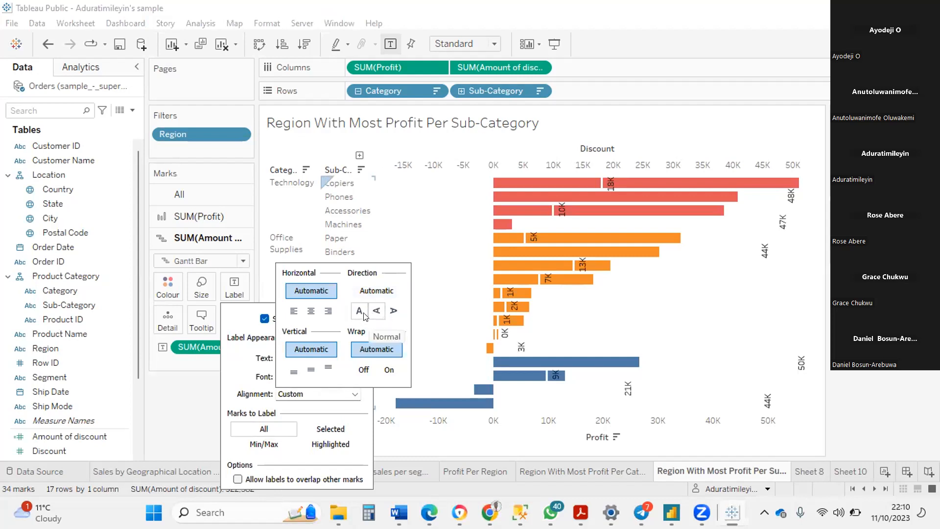
pyautogui.click(360, 312)
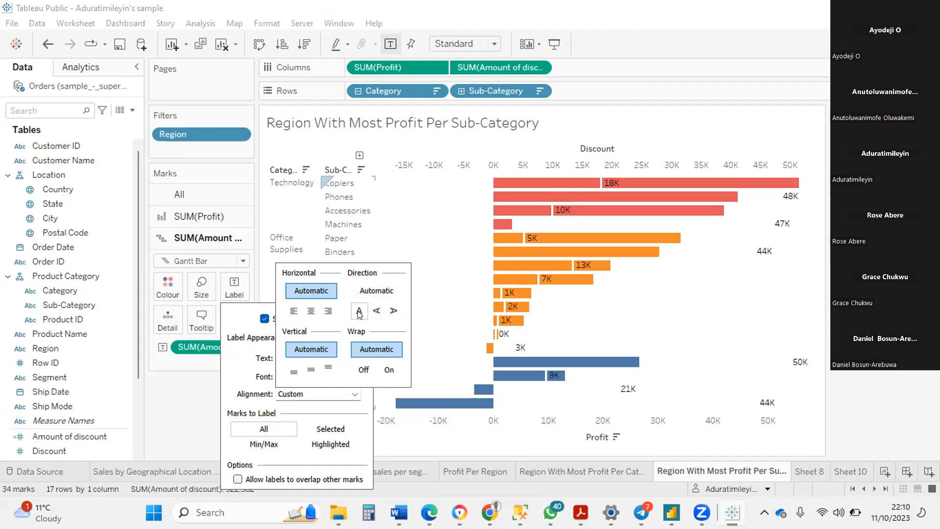
pyautogui.click(442, 300)
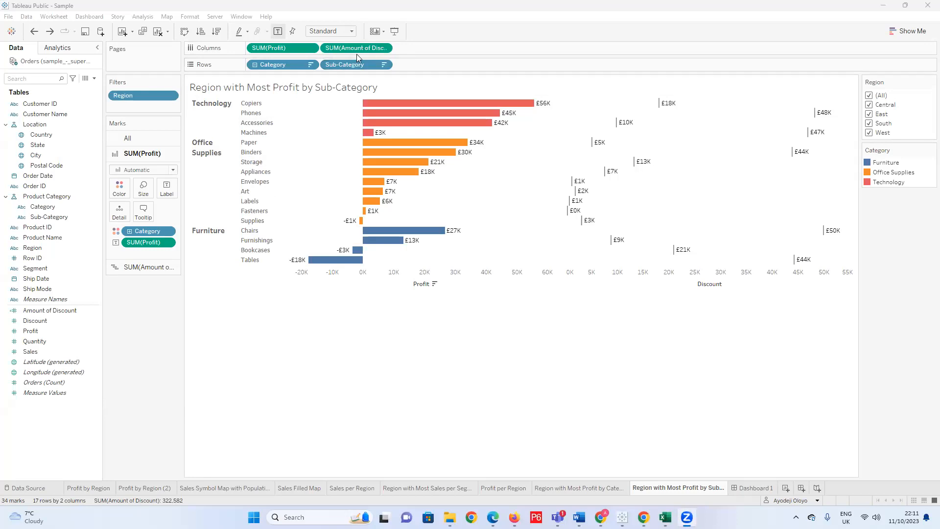
# In the Sample workbook, overlay Amount of Discount on Profit as a dual axis in the sub-category chart.
pyautogui.click(385, 48)
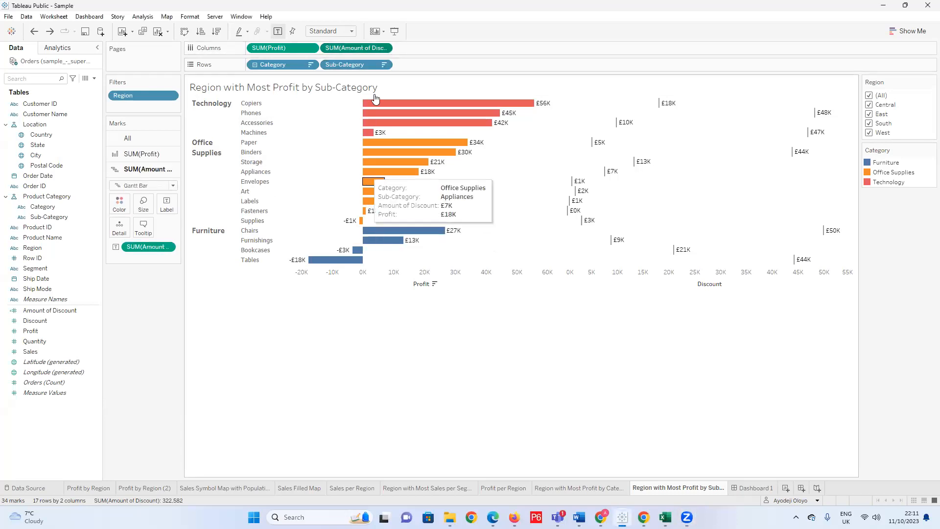
pyautogui.click(384, 48)
pyautogui.click(360, 242)
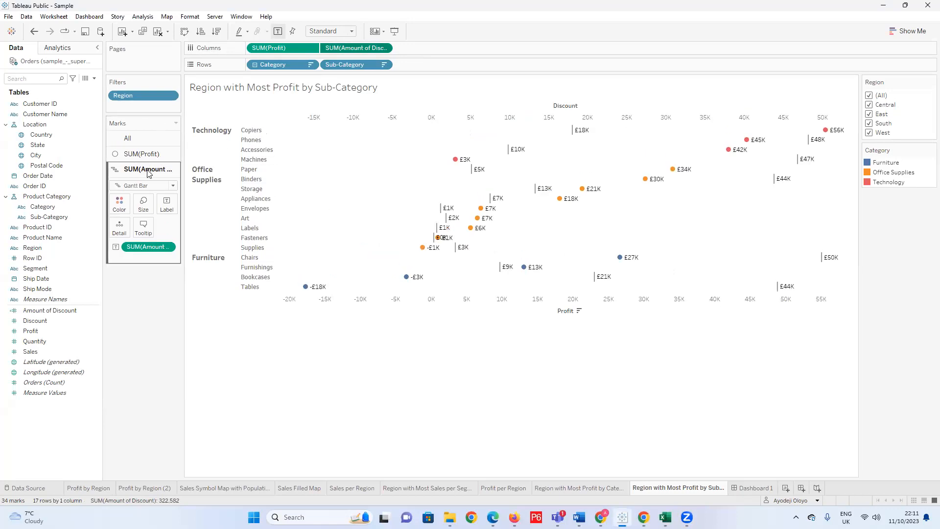
# Set the SUM(Profit) mark type to Bar and remove the SUM(Profit) label from the bars.
pyautogui.click(167, 156)
pyautogui.click(143, 169)
pyautogui.click(147, 194)
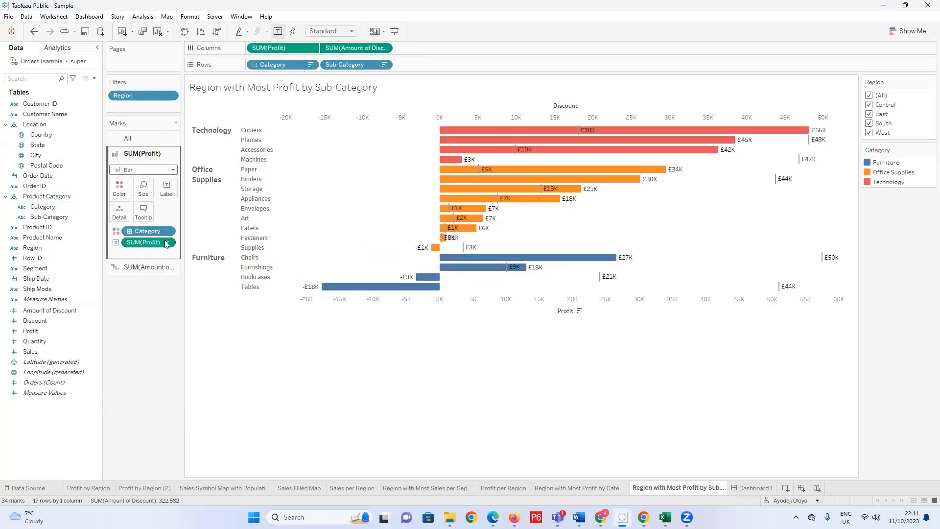
pyautogui.moveTo(159, 242); pyautogui.dragTo(157, 333)
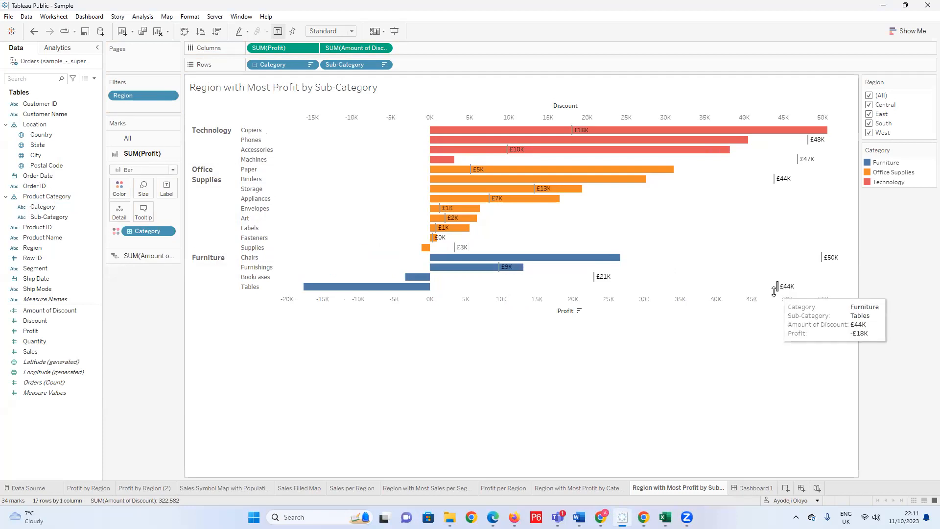
# Colour the Amount of Discount Gantt markers white and give them a dark grey border.
pyautogui.click(125, 256)
pyautogui.click(120, 203)
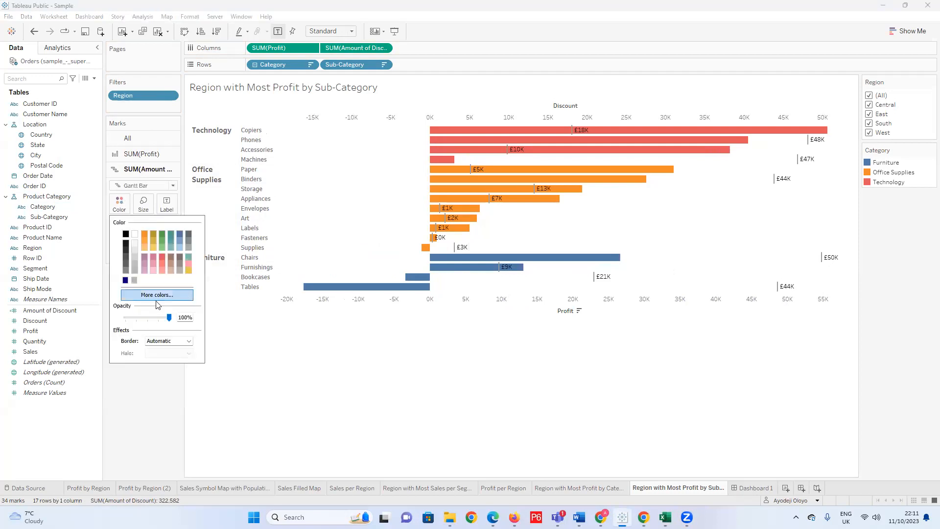
pyautogui.click(135, 235)
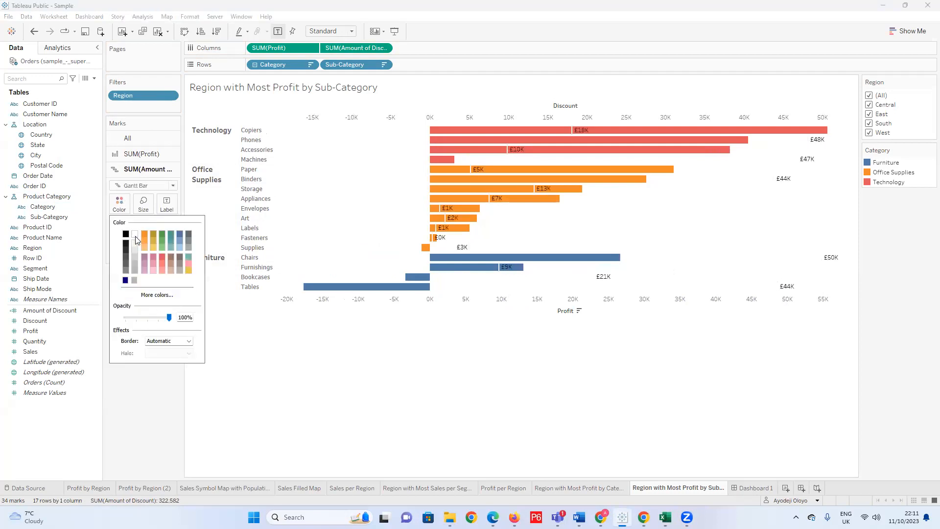
pyautogui.moveTo(779, 292)
pyautogui.click(181, 345)
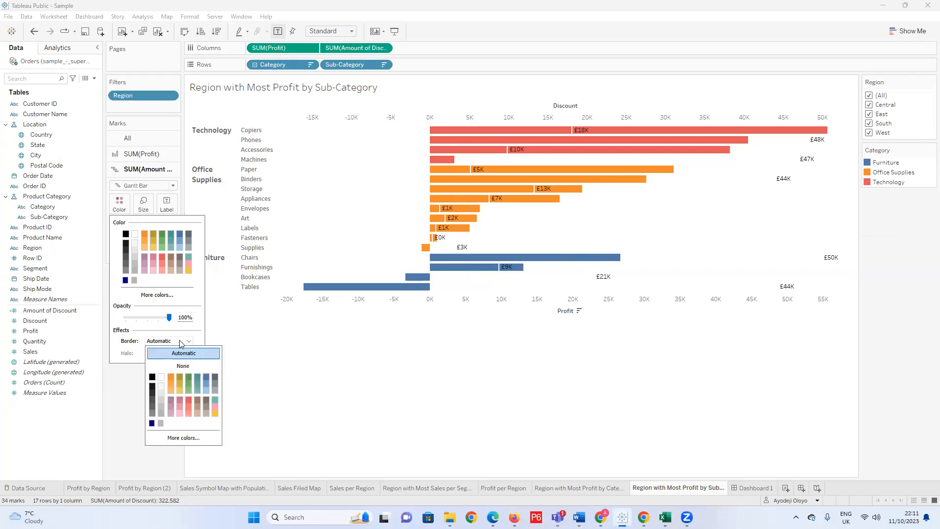
pyautogui.click(153, 414)
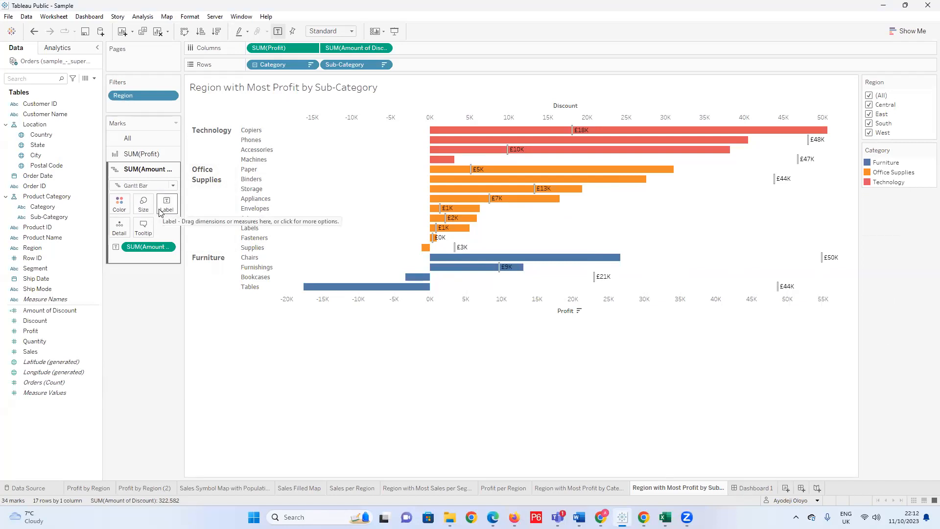
# Open the pane formatting options for the SUM(Amount of Discount) field.
pyautogui.rightClick(443, 238)
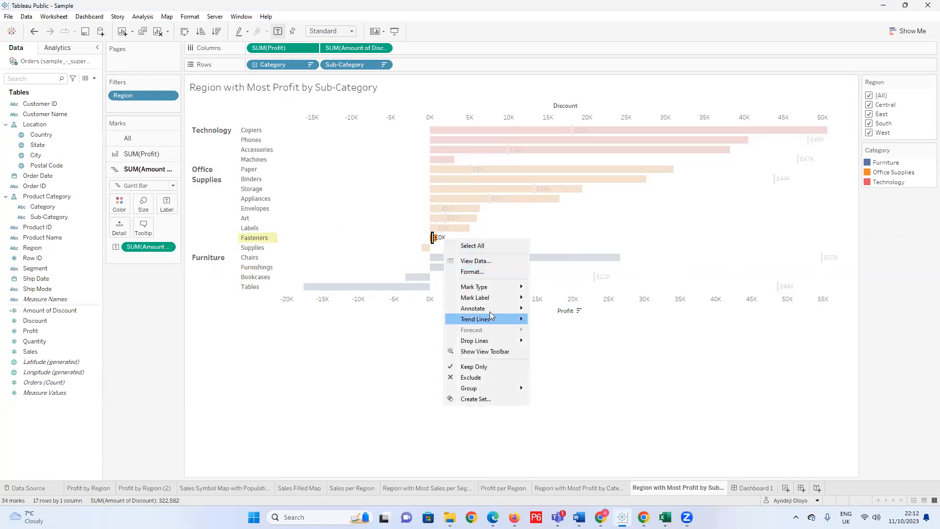
pyautogui.click(475, 272)
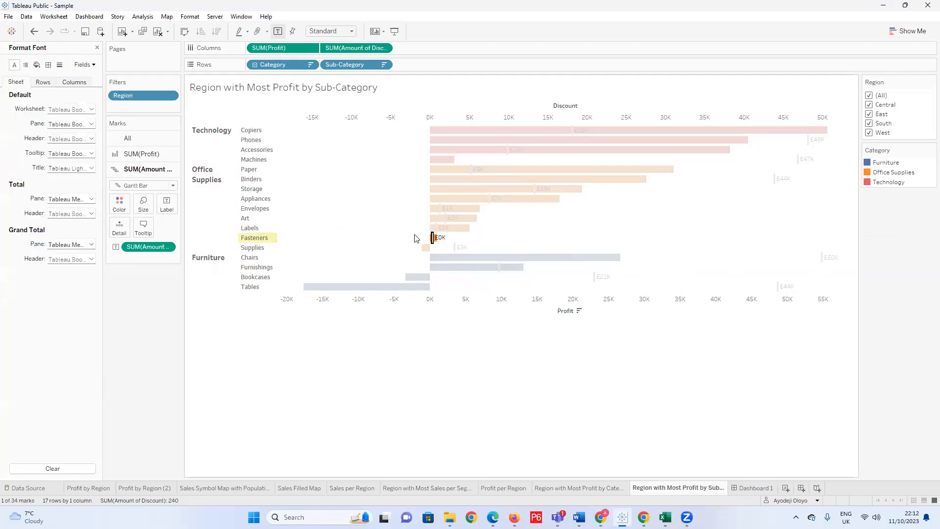
pyautogui.click(94, 66)
pyautogui.click(416, 272)
pyautogui.click(423, 328)
pyautogui.click(85, 64)
pyautogui.click(120, 98)
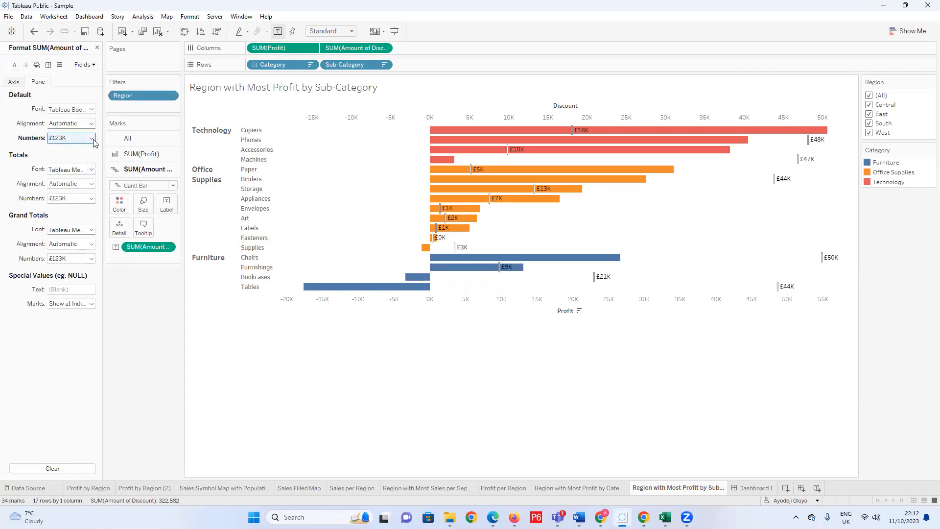
# Set the default pane font of the Amount of Discount labels to Tableau Semibold, size 10.
pyautogui.click(91, 109)
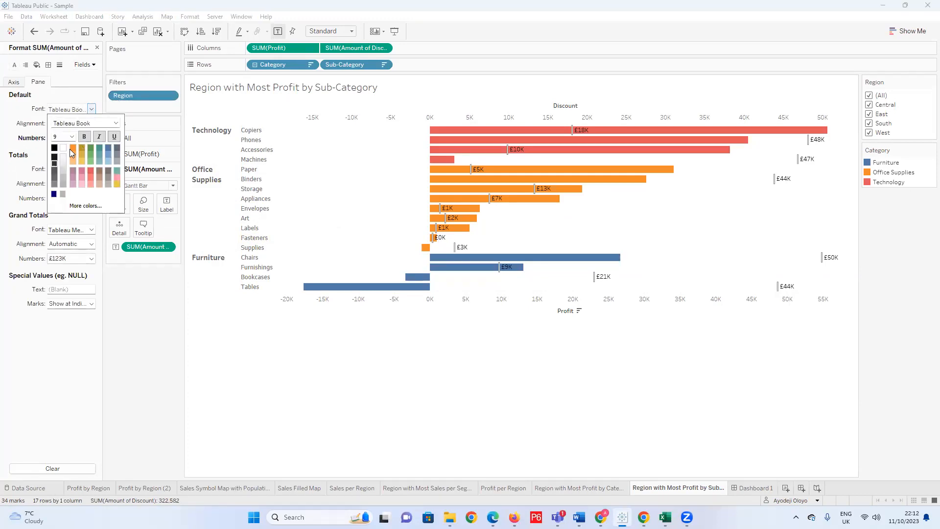
pyautogui.click(72, 136)
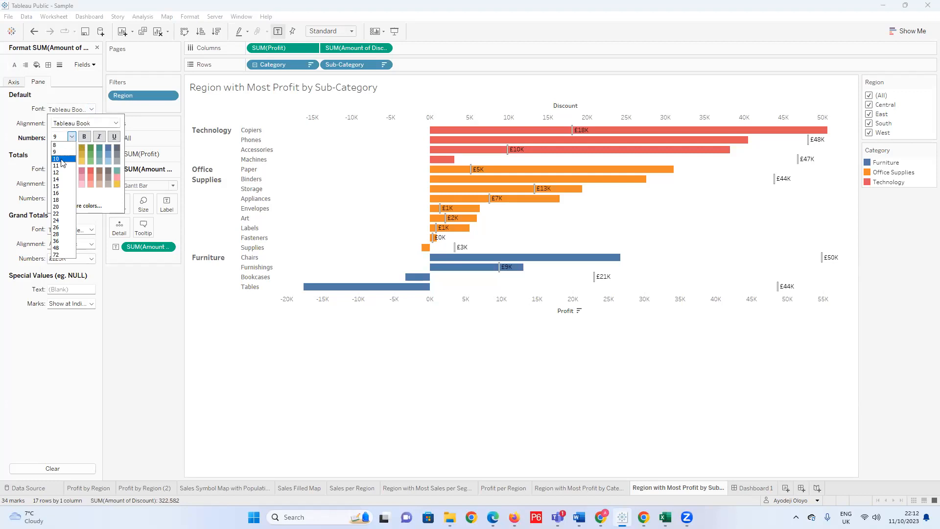
pyautogui.click(62, 159)
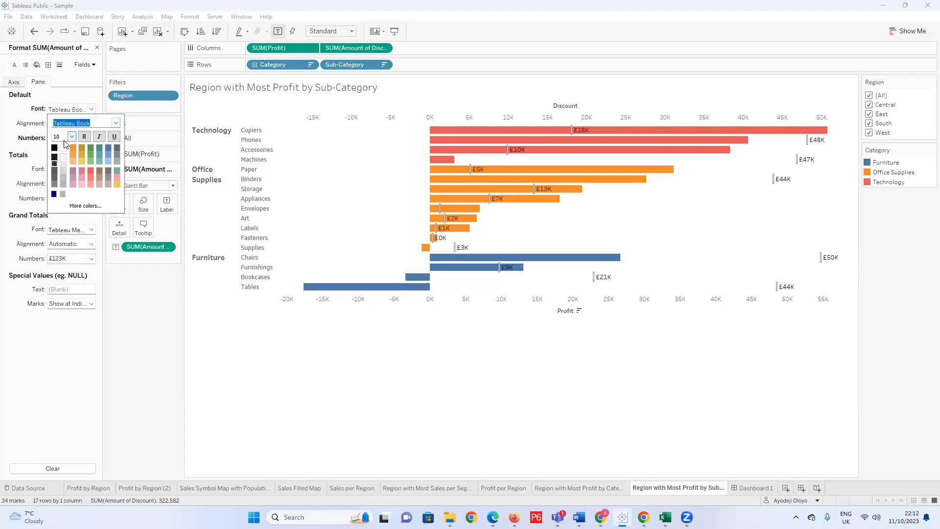
pyautogui.click(116, 122)
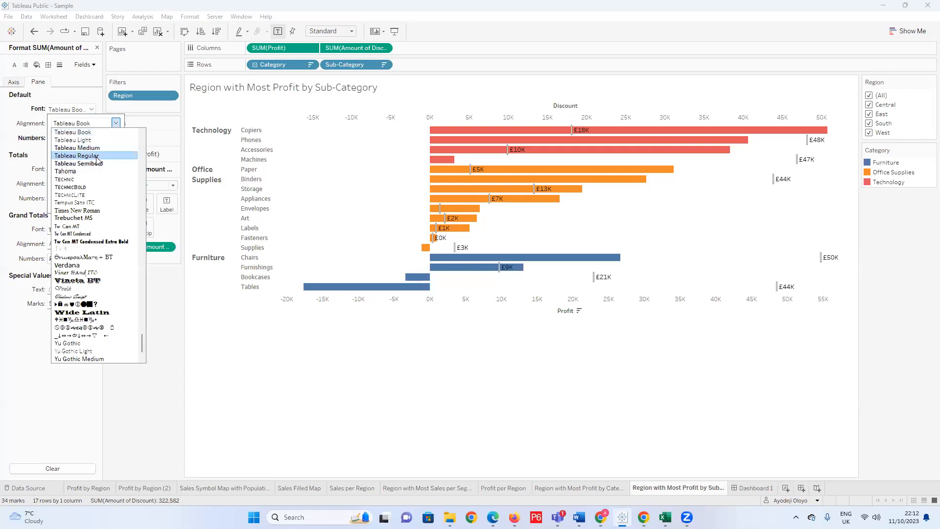
pyautogui.click(97, 164)
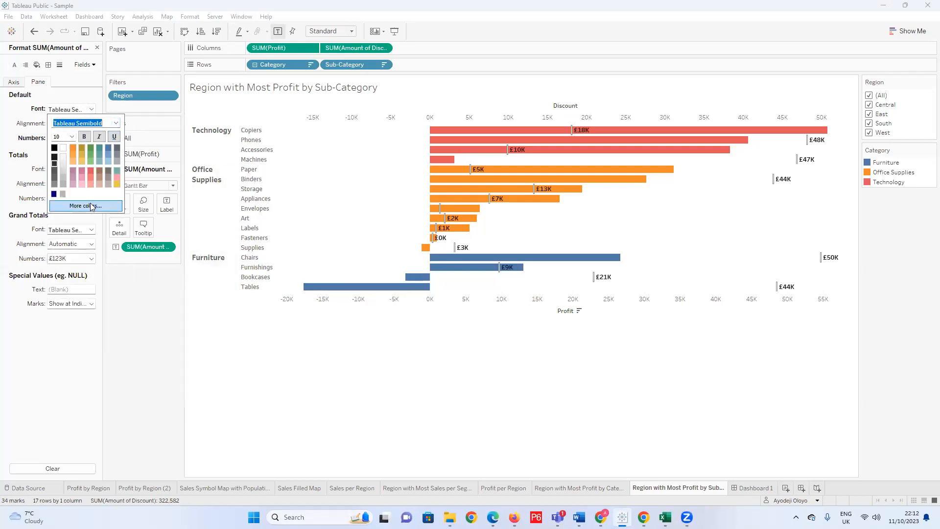
pyautogui.click(145, 338)
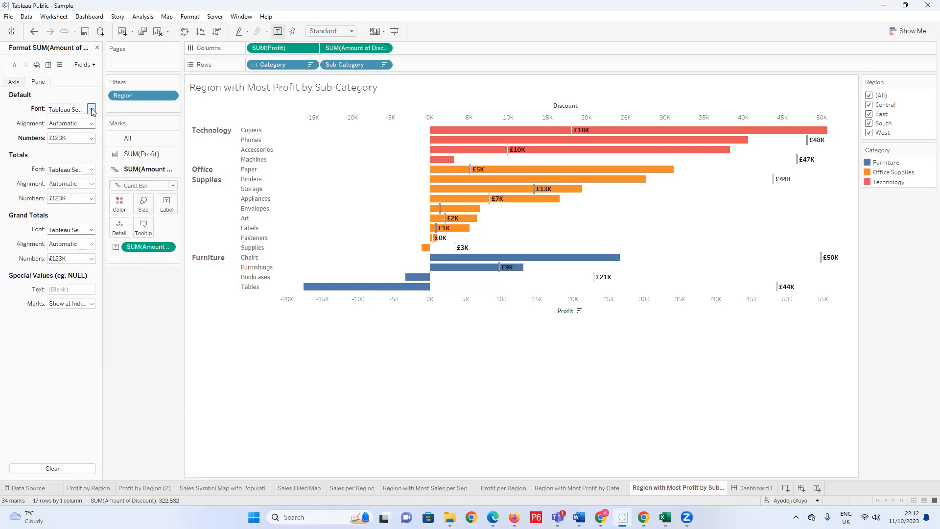
# Open the worksheet's shading format and try light and dark grey shades on the total header.
pyautogui.click(37, 65)
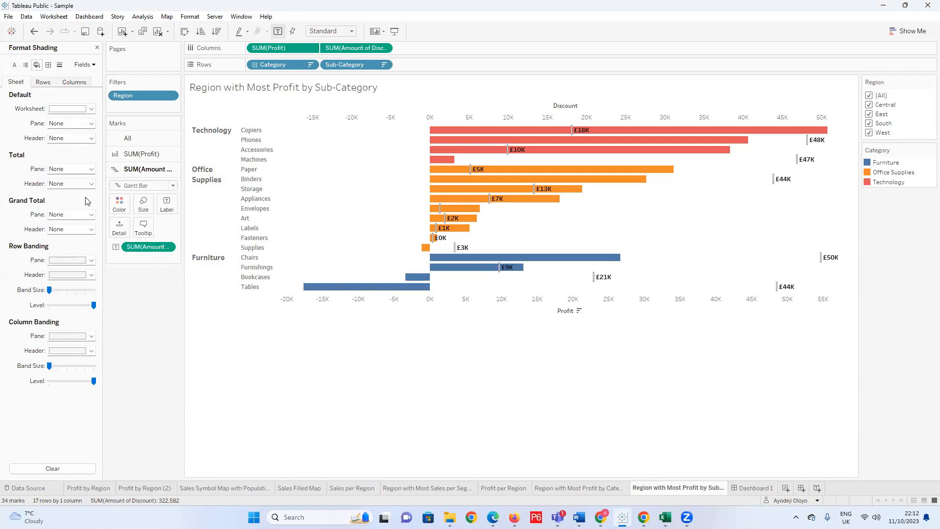
pyautogui.click(92, 169)
pyautogui.click(92, 169)
pyautogui.click(91, 184)
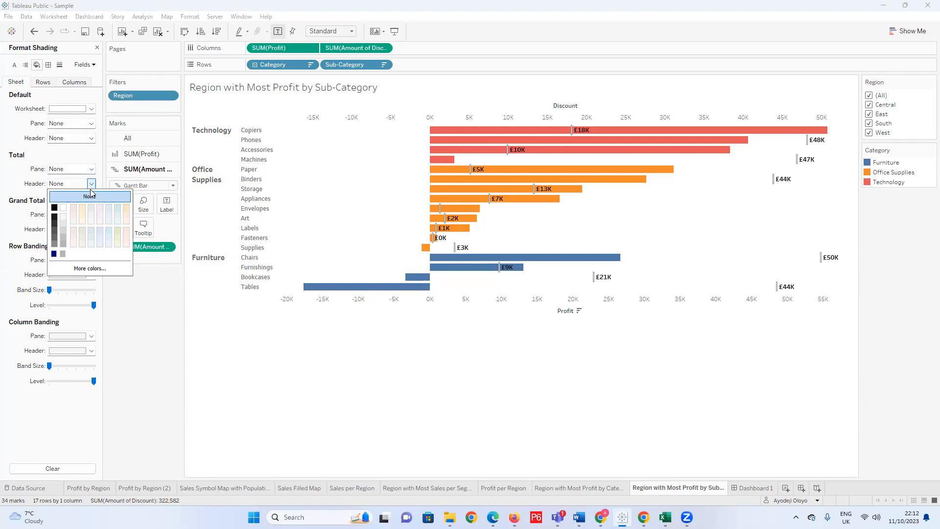
pyautogui.click(63, 229)
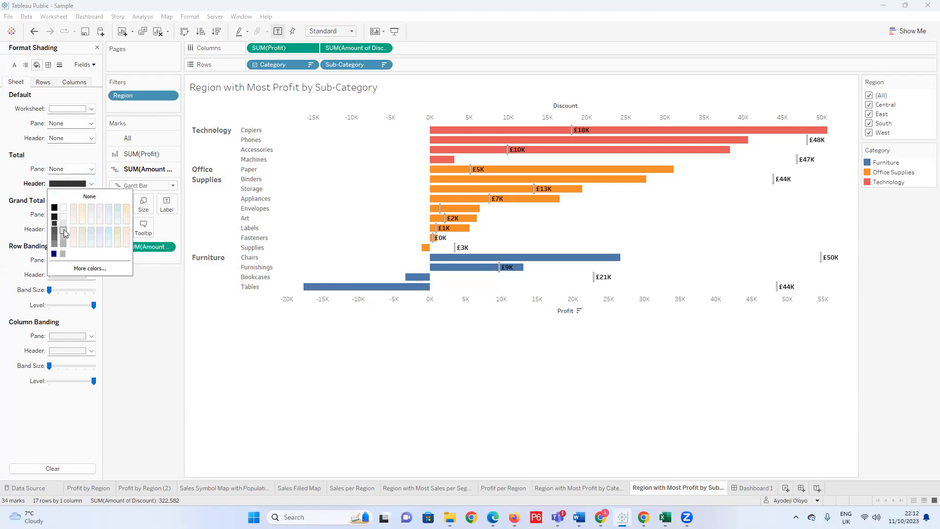
pyautogui.click(63, 230)
pyautogui.click(64, 217)
pyautogui.click(54, 244)
# Try a light grey shading on the total pane, then undo the latest total shading changes.
pyautogui.click(91, 169)
pyautogui.click(64, 225)
pyautogui.click(64, 226)
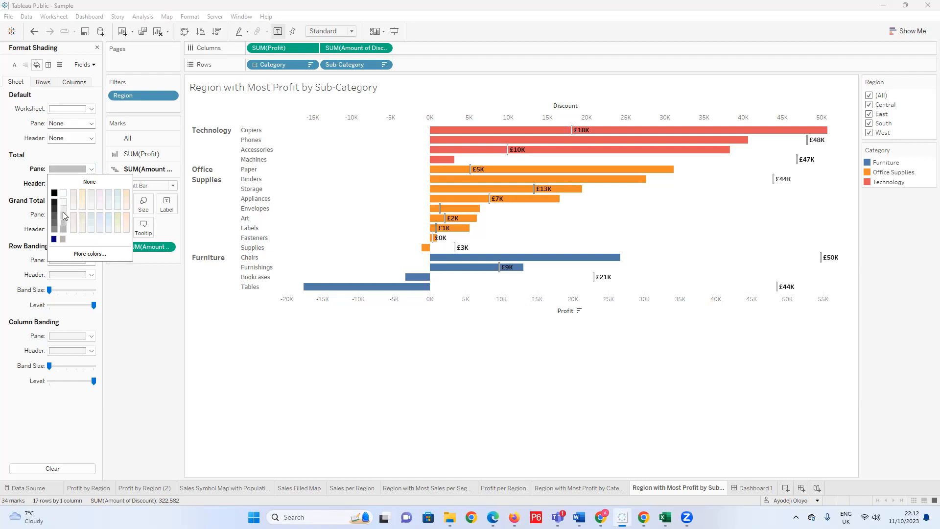
pyautogui.click(91, 169)
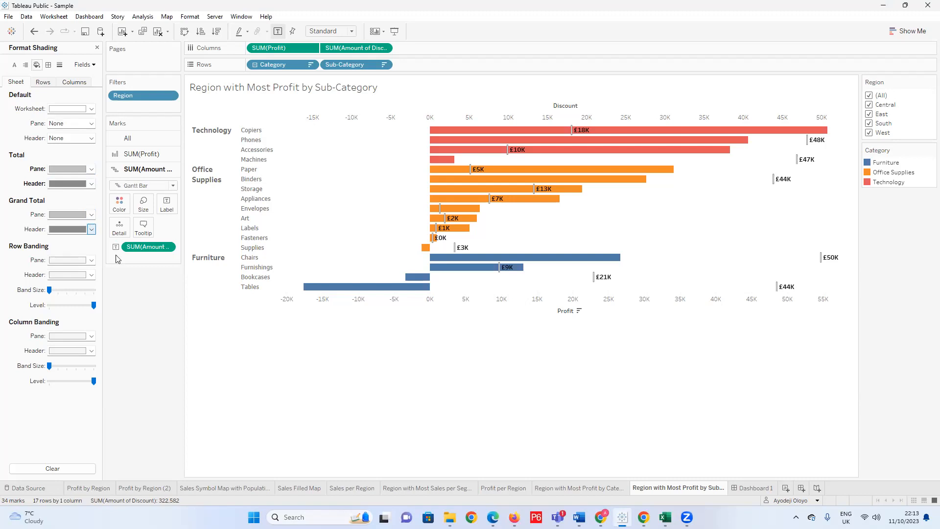
pyautogui.hotkey('ctrl', 'z')
pyautogui.hotkey('ctrl', 'z')
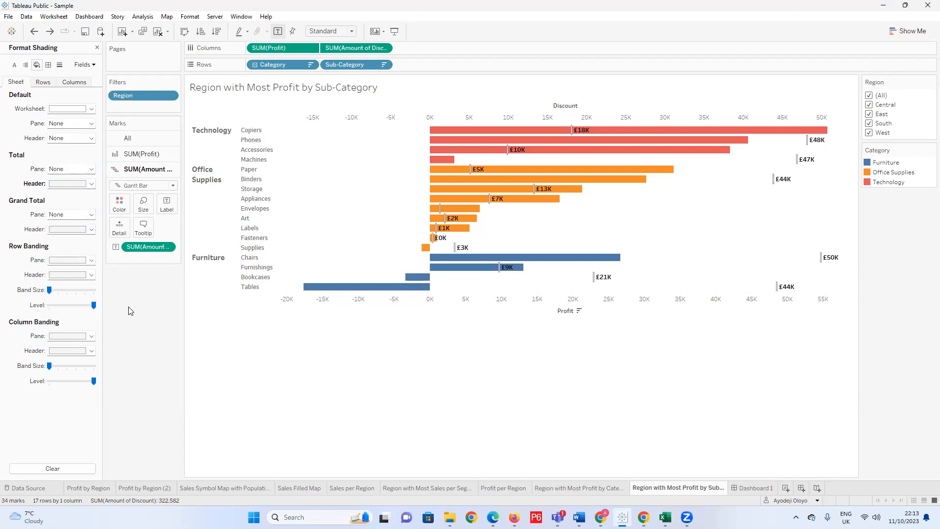
# Try grey row banding in the pane, and set both the row and column banding panes to None.
pyautogui.click(91, 260)
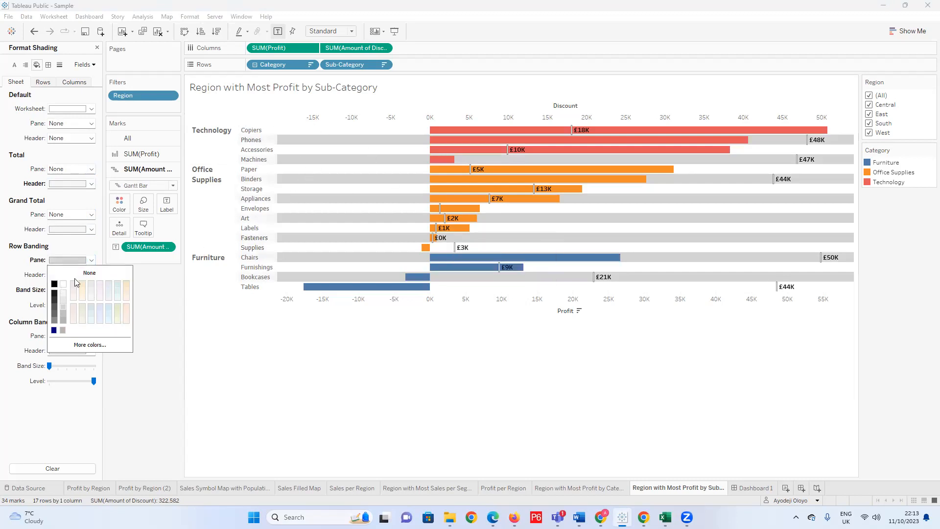
pyautogui.click(129, 275)
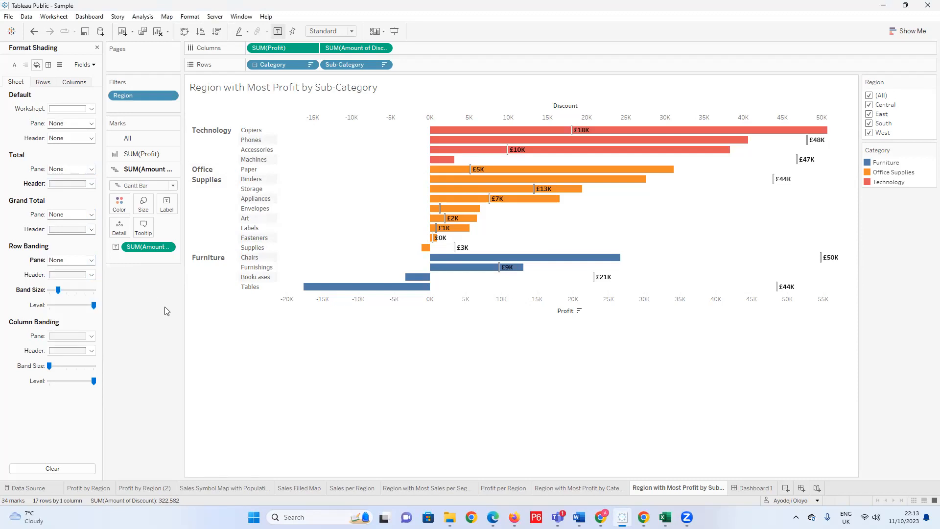
pyautogui.click(92, 337)
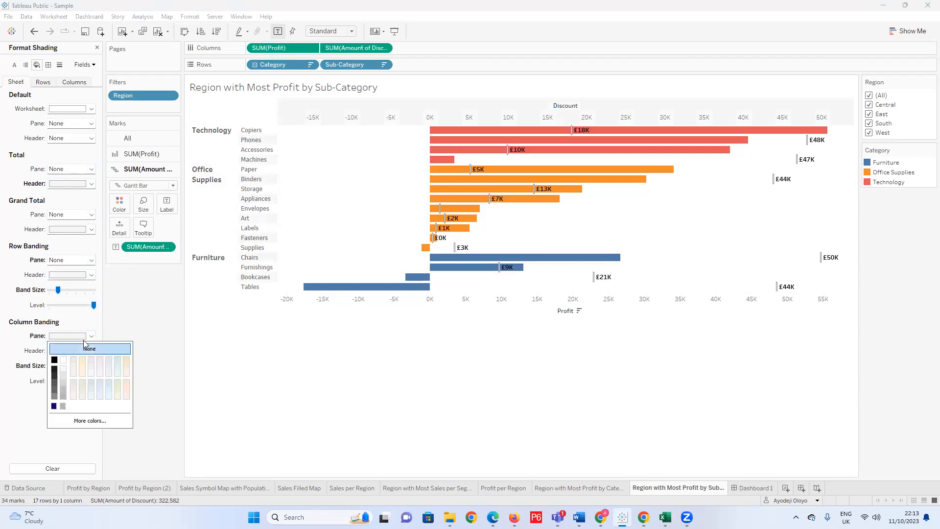
pyautogui.click(126, 334)
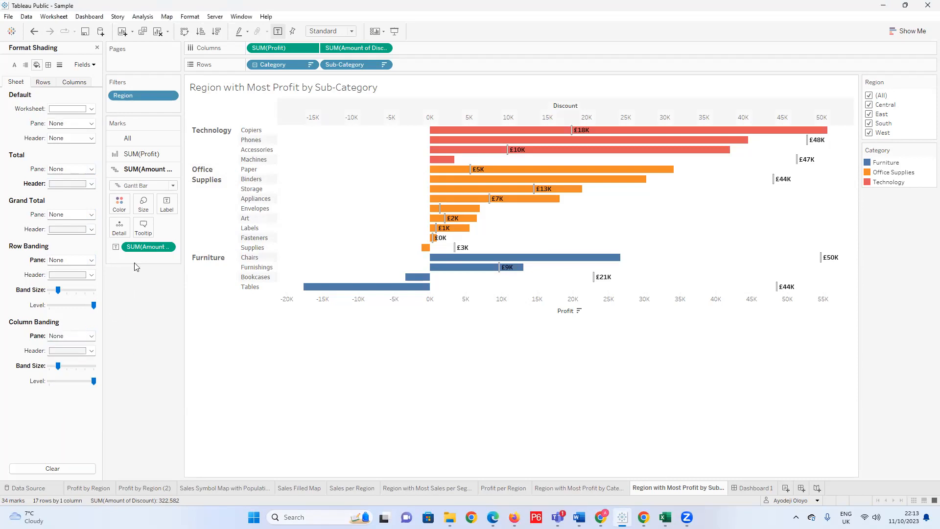
# In the row shading, try a dark grey grand total pane, then set the grand total pane and both total headers to None.
pyautogui.click(44, 83)
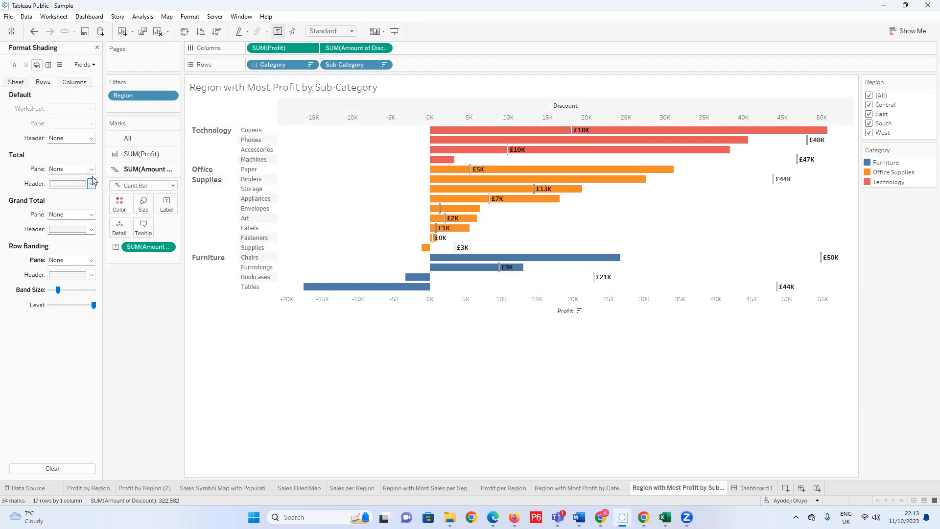
pyautogui.click(91, 215)
pyautogui.click(63, 238)
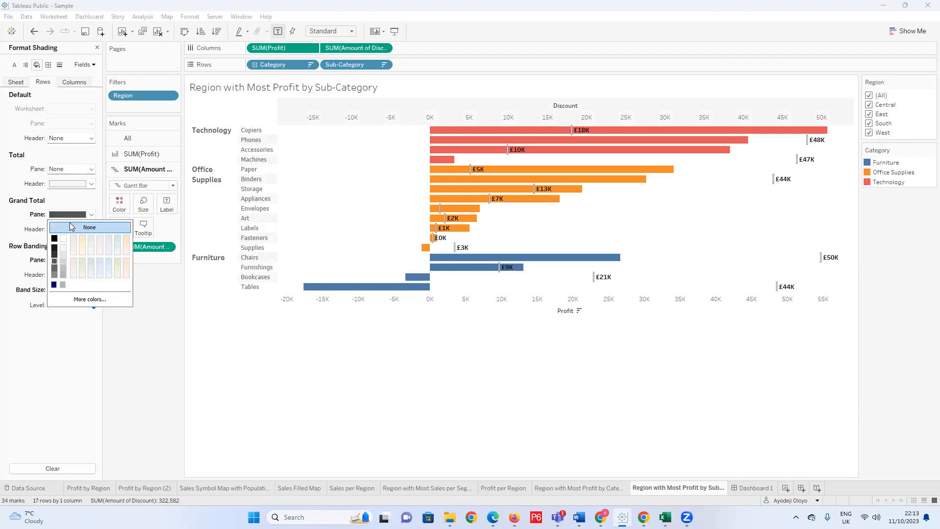
pyautogui.click(89, 227)
pyautogui.click(51, 306)
pyautogui.click(91, 184)
pyautogui.click(89, 196)
pyautogui.click(40, 318)
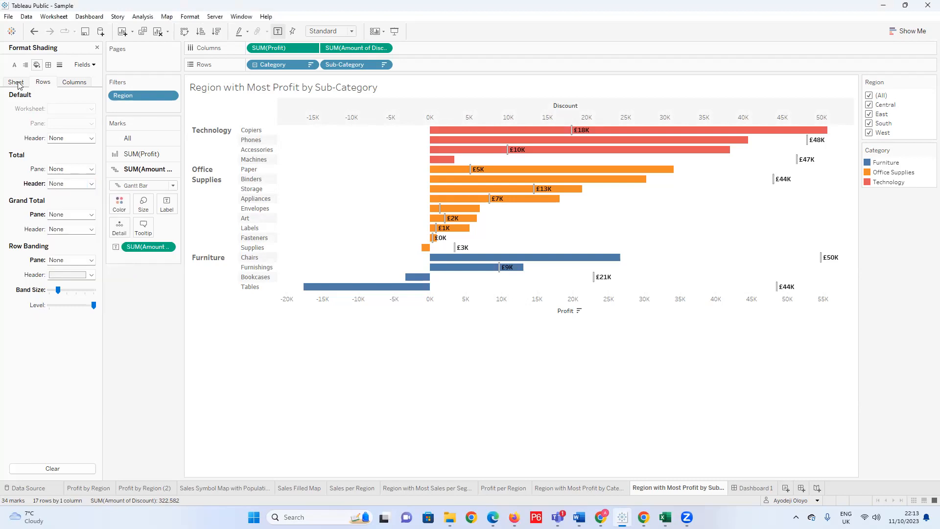
# Look through the column shading, line and border formats and the format settings of the Amount of Discount field.
pyautogui.click(66, 83)
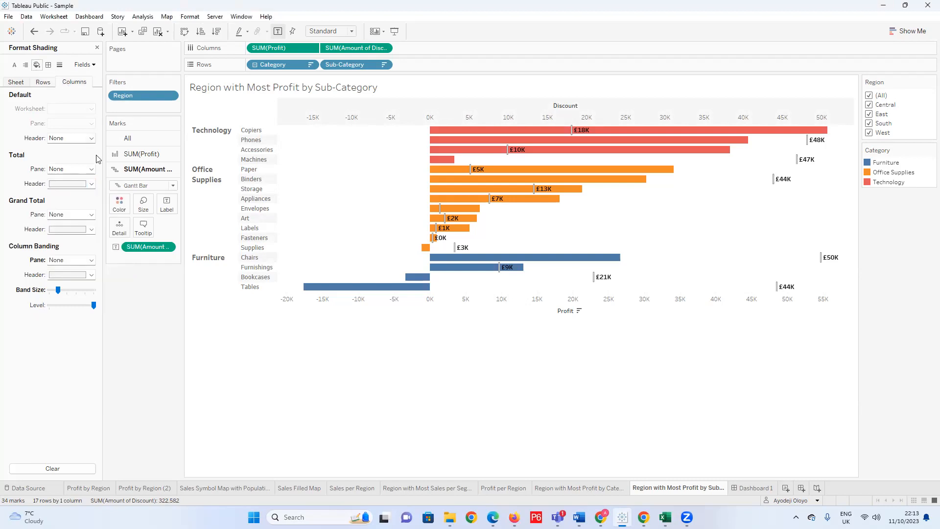
pyautogui.click(84, 64)
pyautogui.click(107, 98)
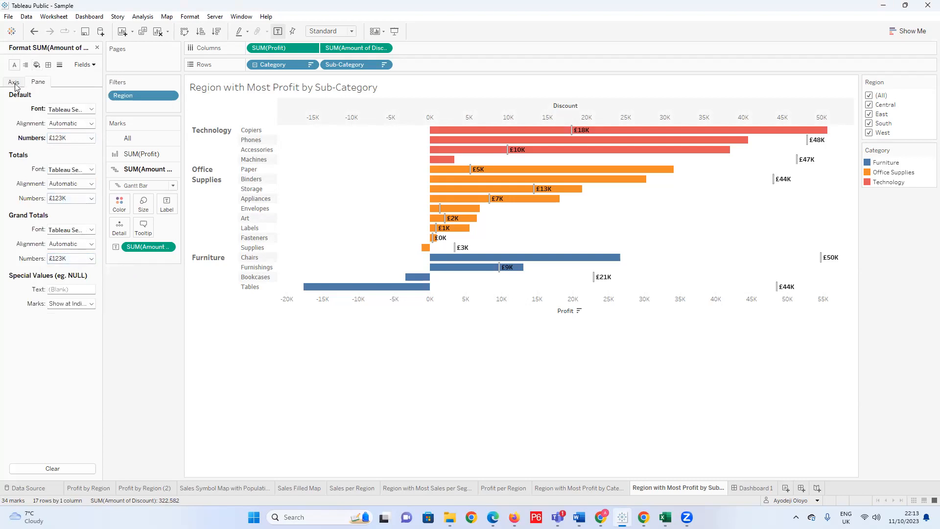
pyautogui.click(60, 67)
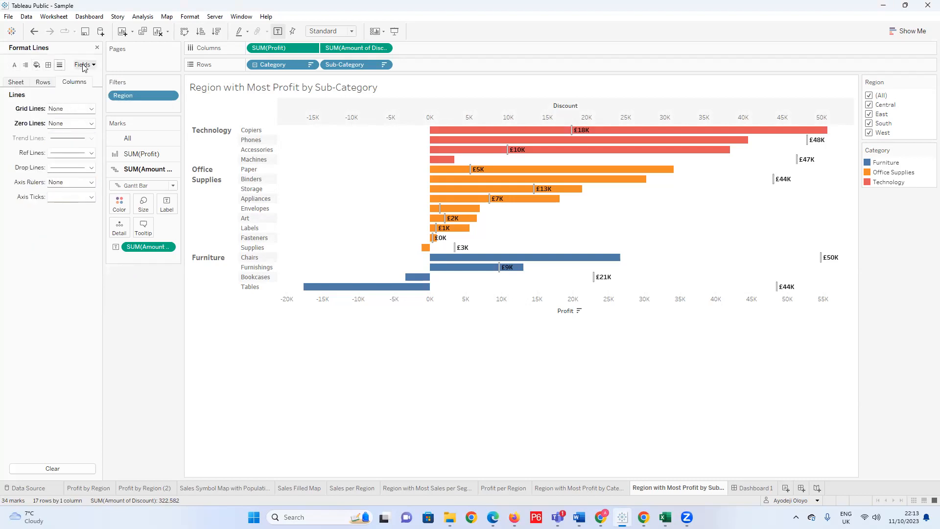
pyautogui.click(48, 65)
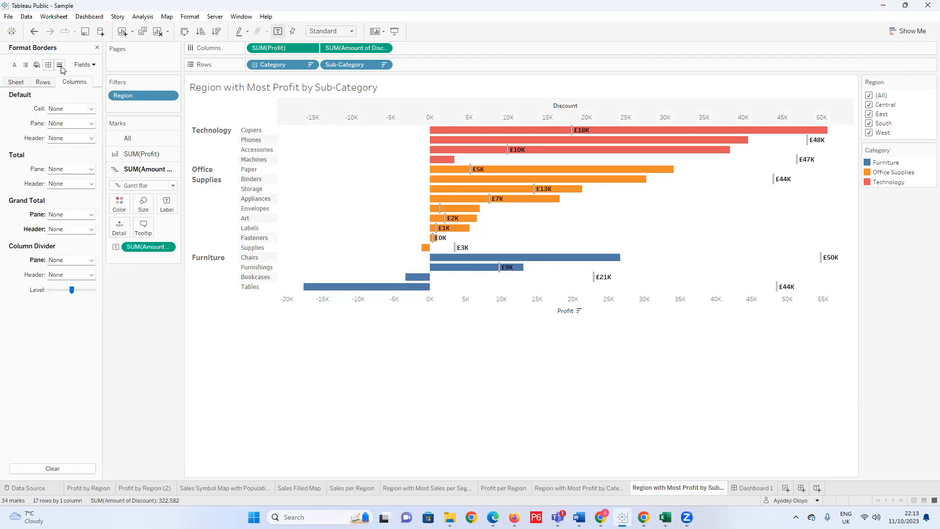
pyautogui.click(90, 66)
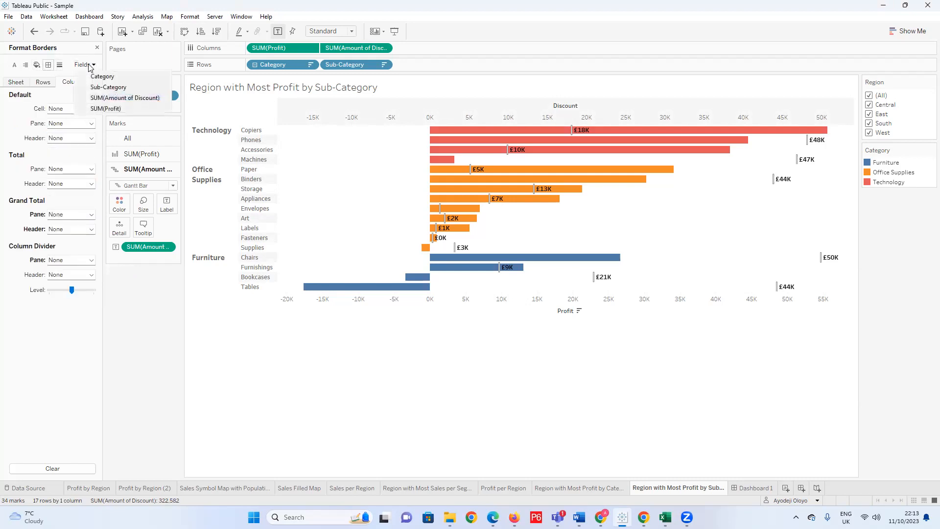
pyautogui.click(101, 101)
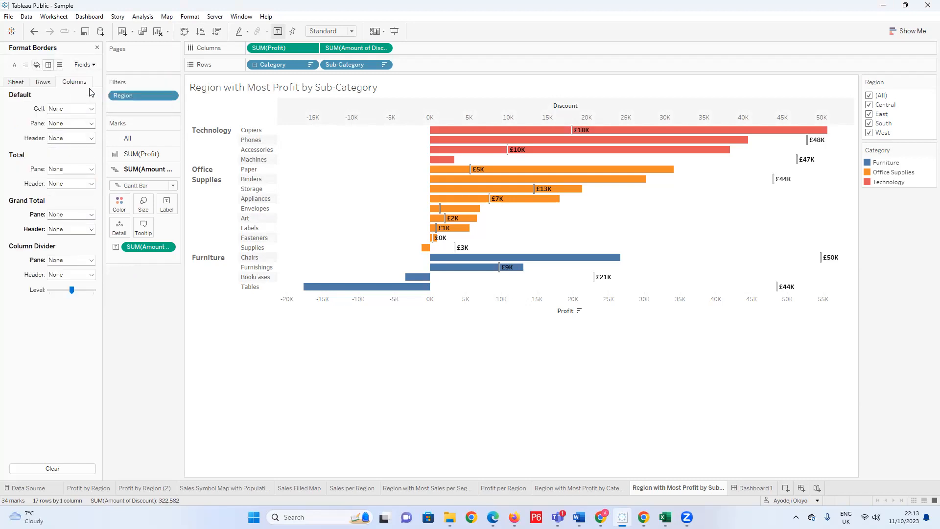
pyautogui.click(93, 67)
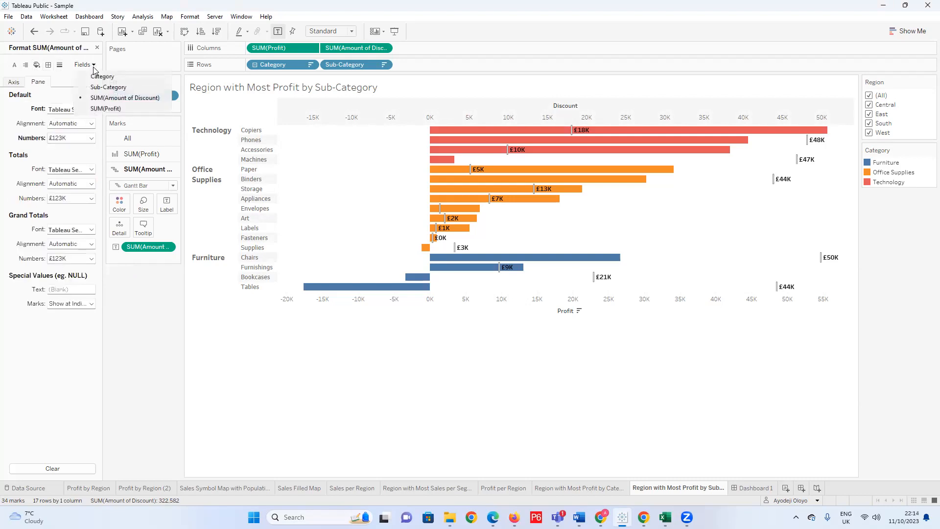
pyautogui.click(73, 376)
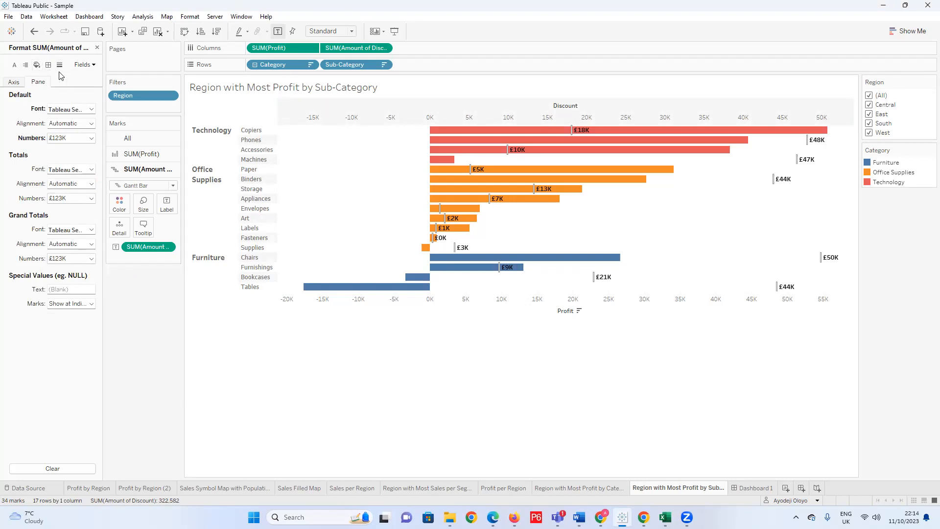
# In the column shading, set the total, grand total and column banding headers to None.
pyautogui.click(37, 64)
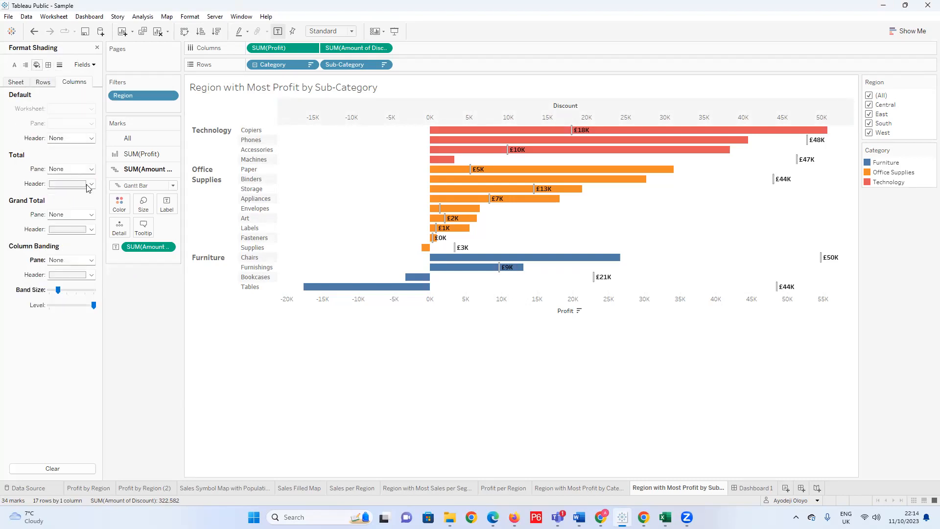
pyautogui.click(88, 188)
pyautogui.click(214, 352)
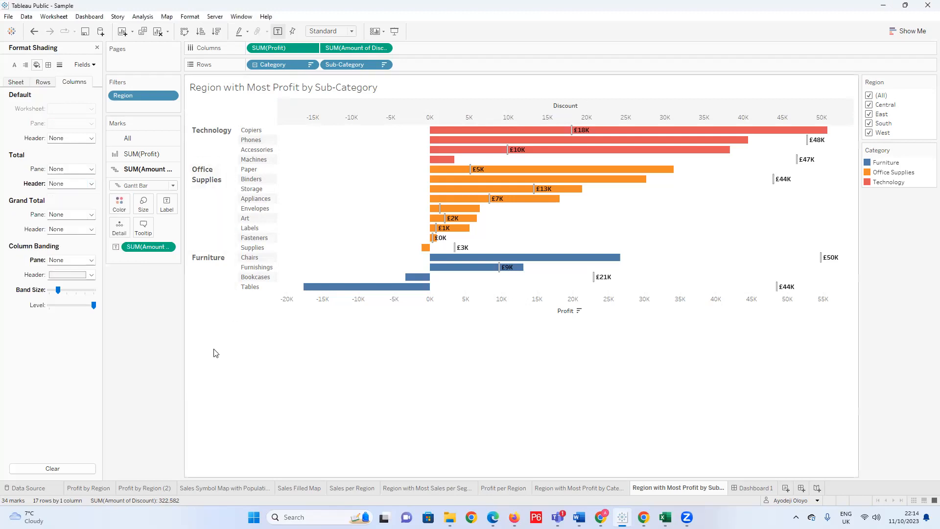
pyautogui.click(90, 275)
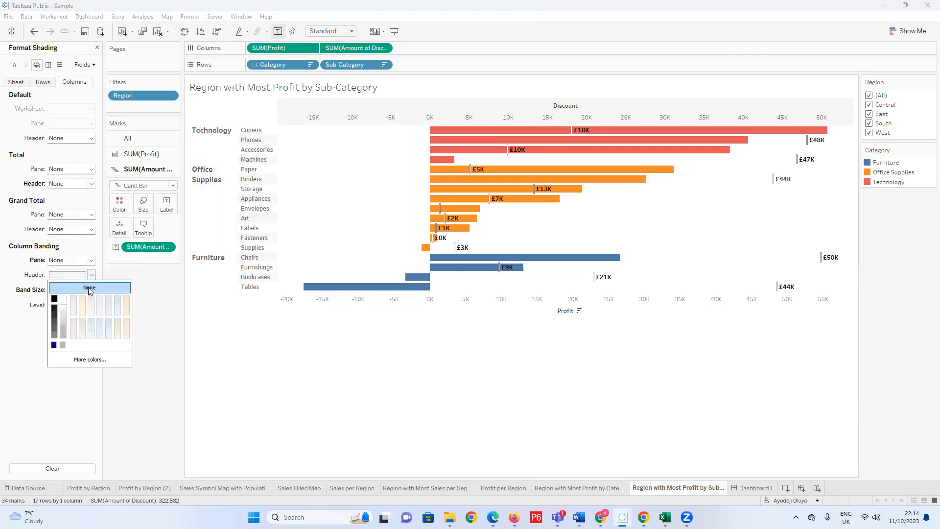
pyautogui.click(246, 319)
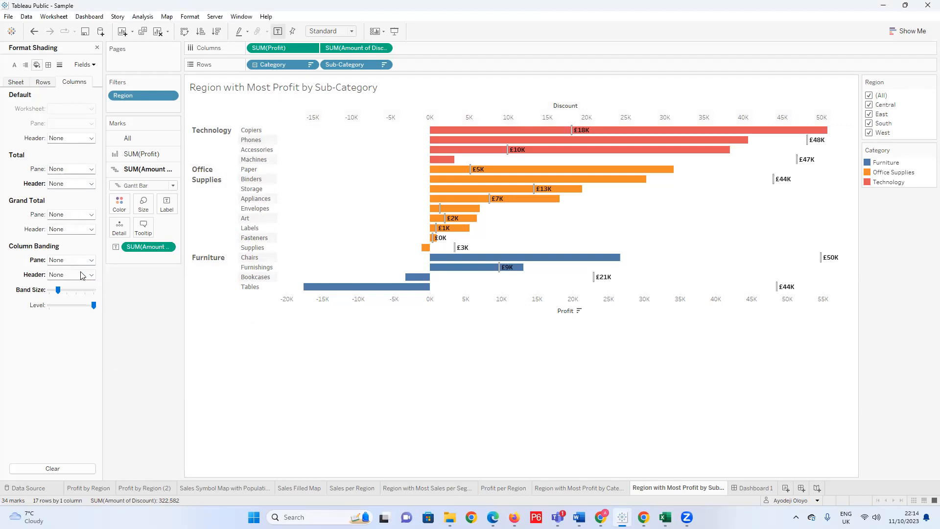
# Set the row banding header shading to None.
pyautogui.click(43, 83)
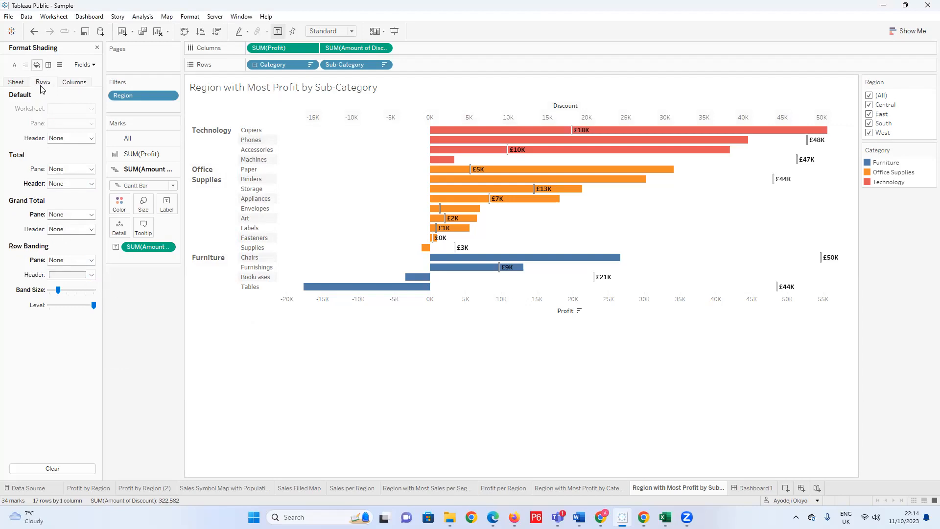
pyautogui.click(91, 274)
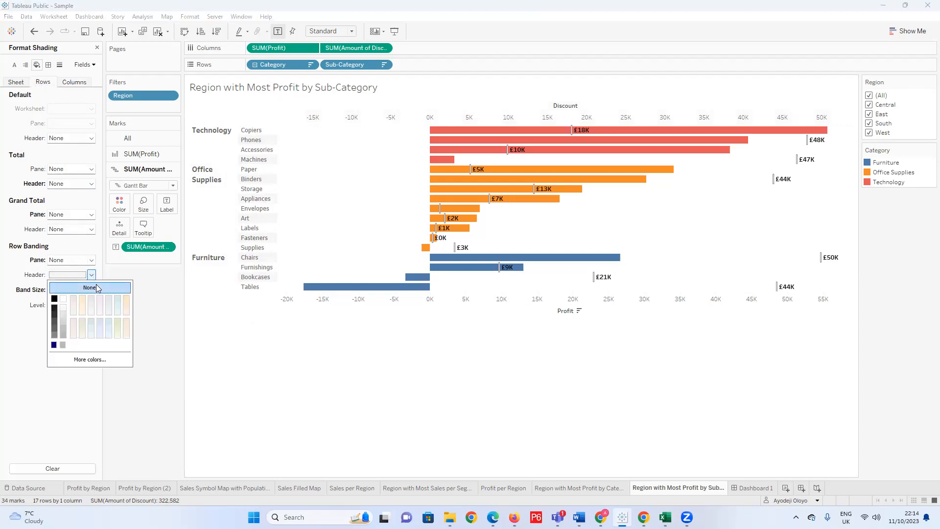
pyautogui.click(418, 342)
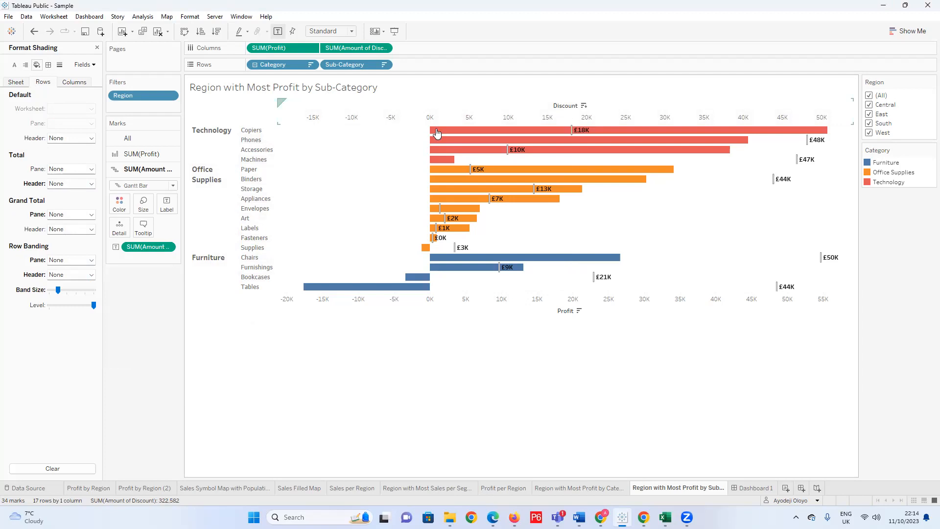
# Hide the headers of the Discount and Profit axes.
pyautogui.rightClick(570, 107)
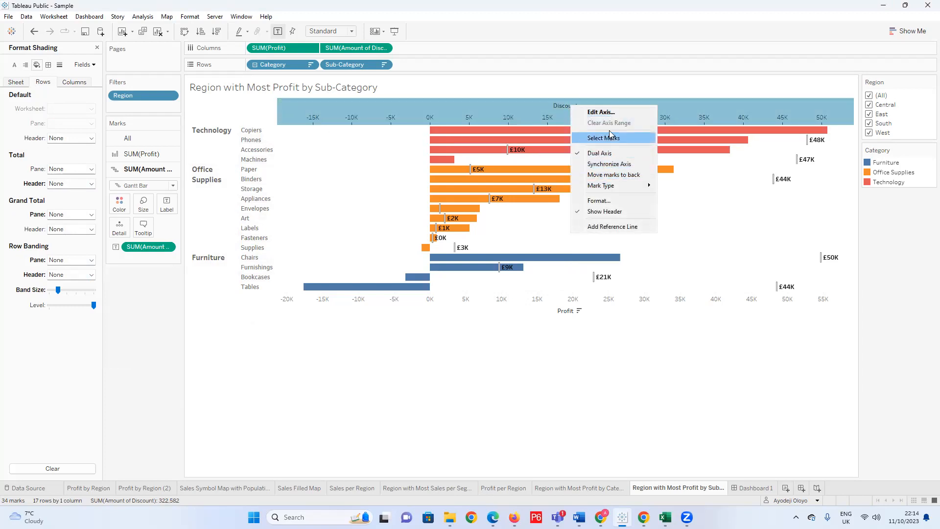
pyautogui.click(611, 211)
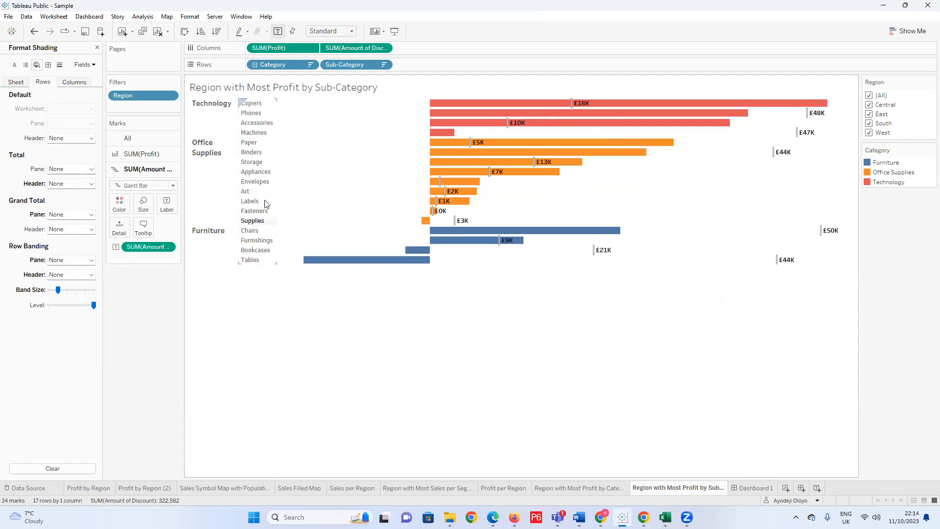
pyautogui.moveTo(446, 148)
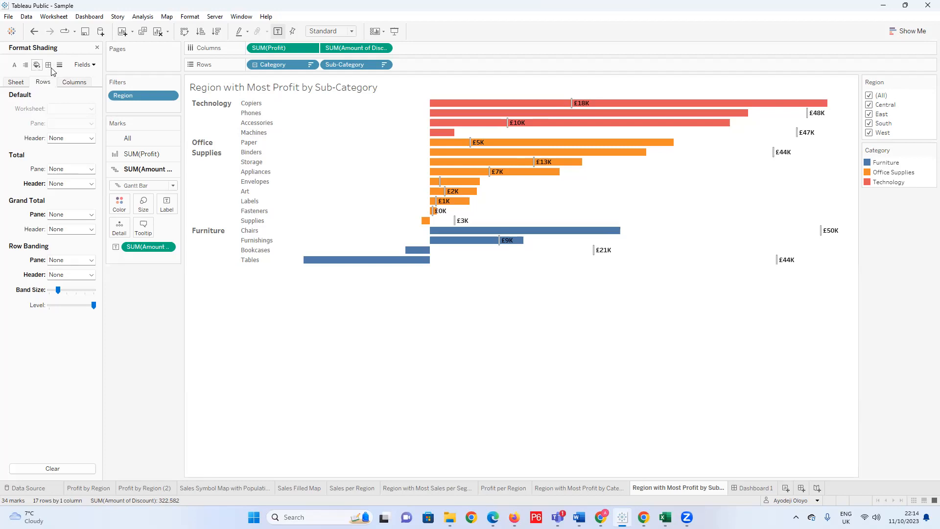
# Close and reopen the chart's format settings, and set the sheet's default worksheet shading to black.
pyautogui.rightClick(262, 324)
pyautogui.click(97, 48)
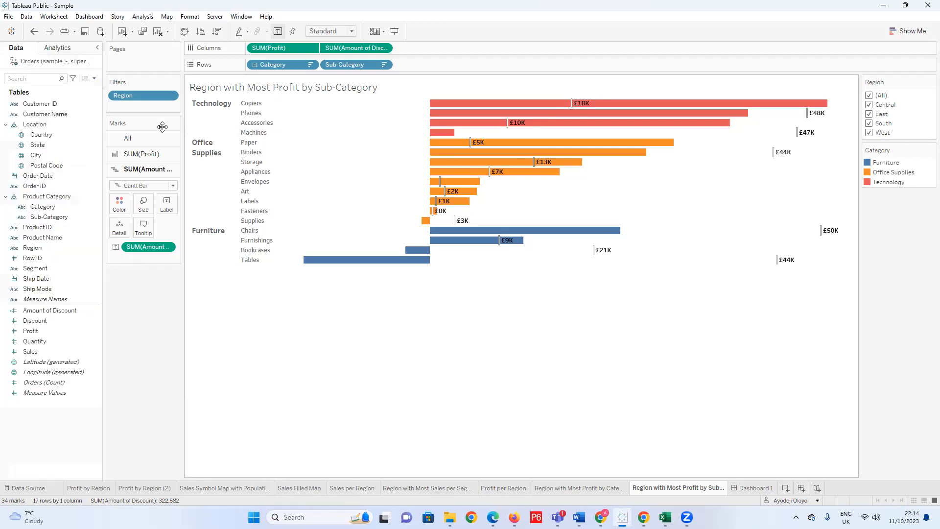
pyautogui.rightClick(279, 285)
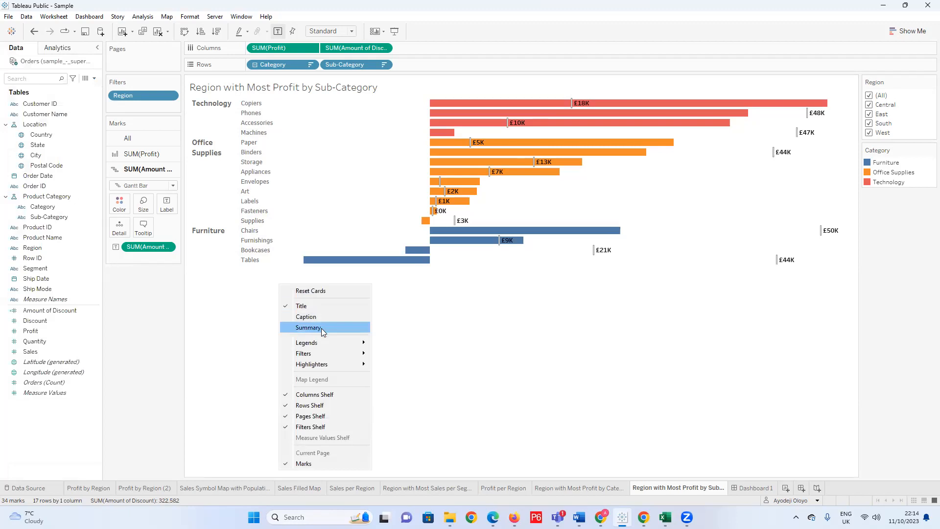
pyautogui.click(318, 176)
pyautogui.rightClick(319, 175)
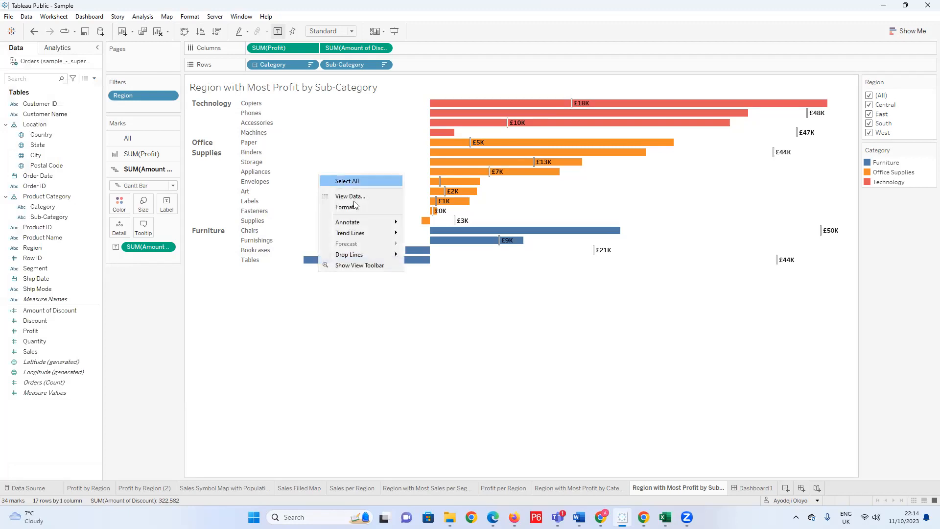
pyautogui.click(357, 206)
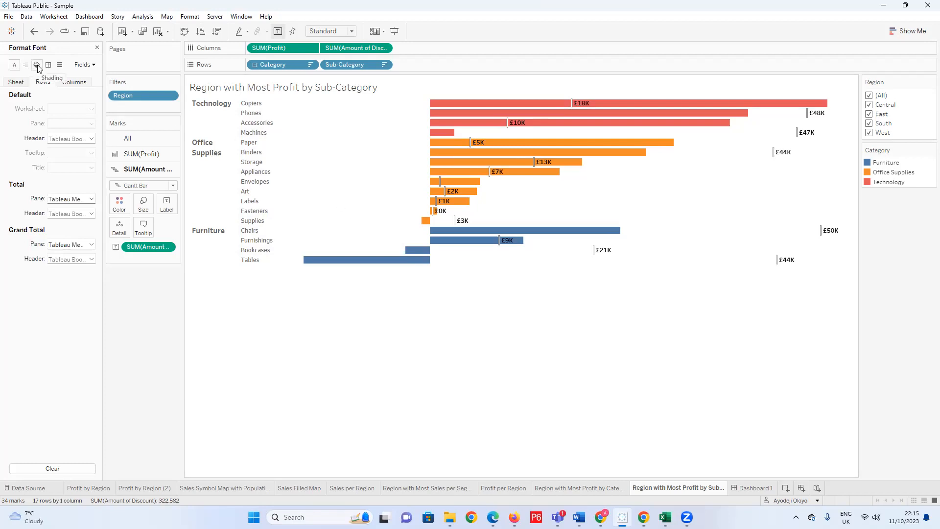
pyautogui.click(37, 65)
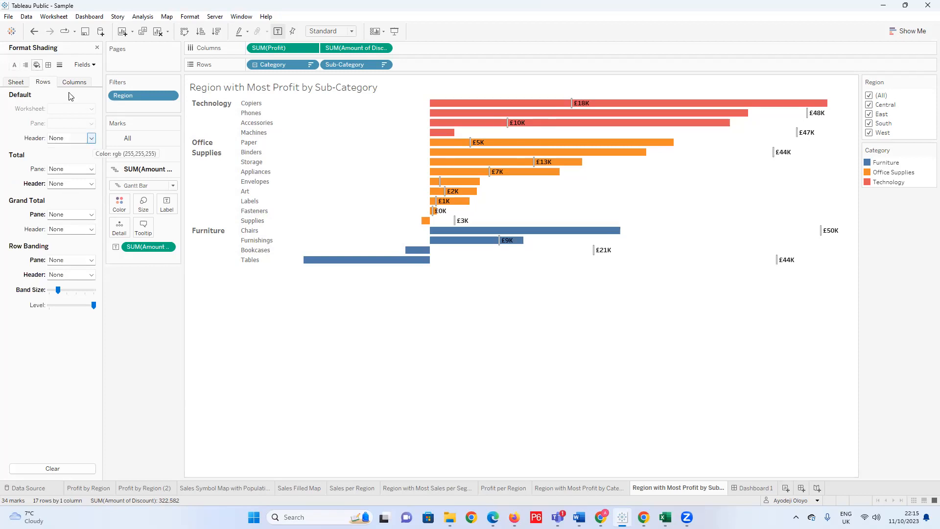
pyautogui.click(17, 83)
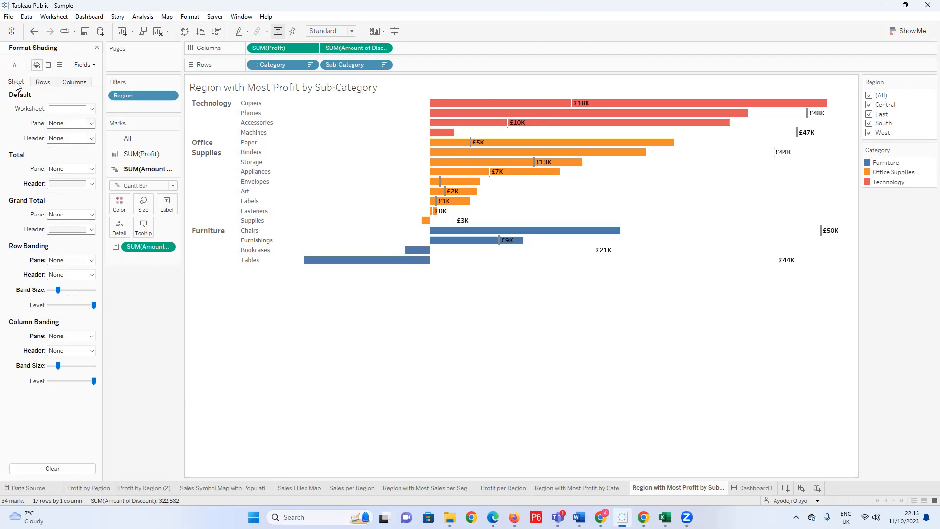
pyautogui.click(92, 109)
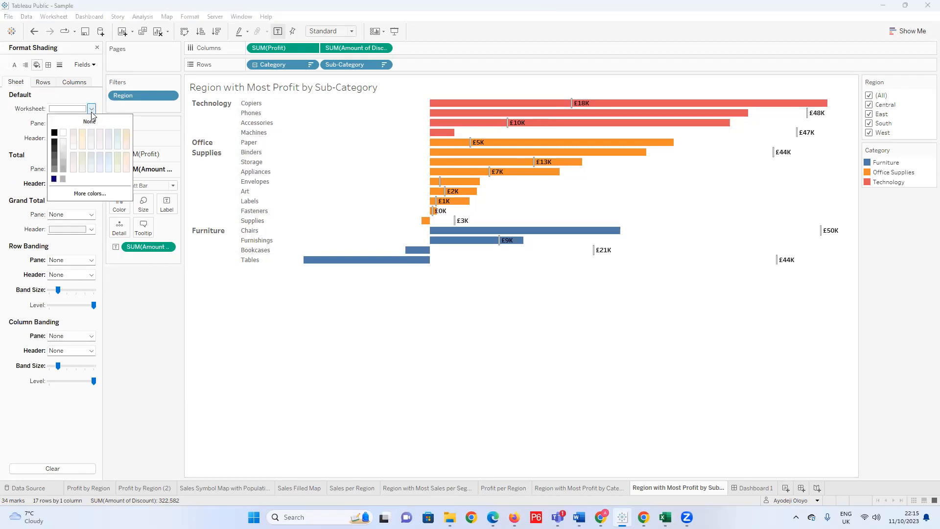
pyautogui.click(54, 133)
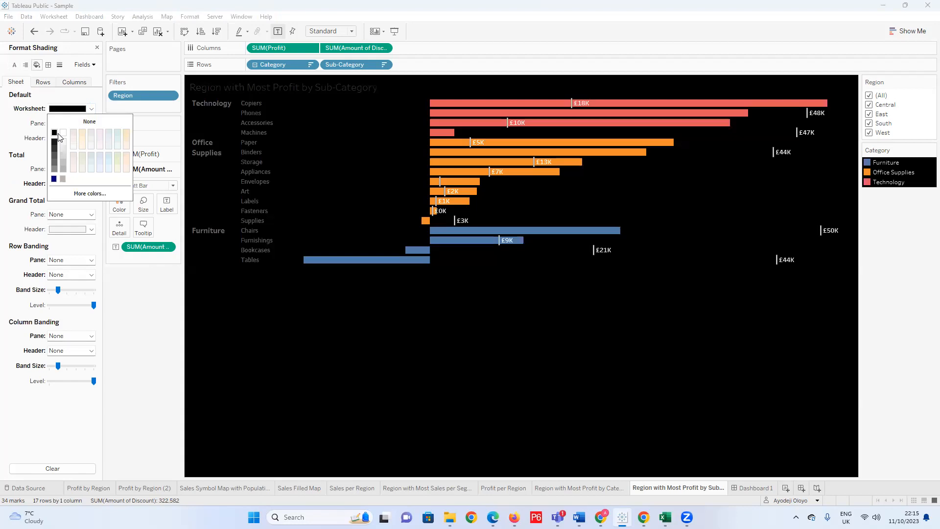
pyautogui.click(420, 317)
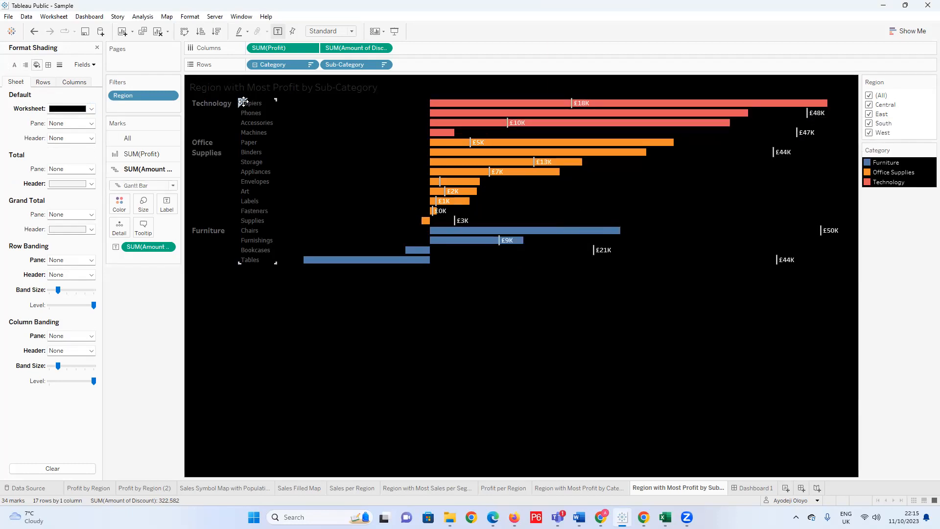
# Format the Sub-Category row headers with a white, bold font.
pyautogui.click(211, 104)
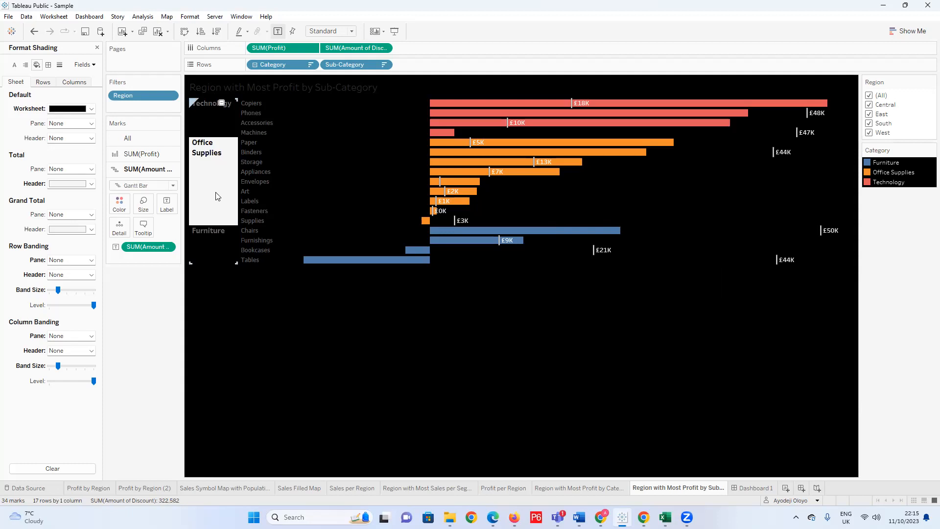
pyautogui.click(253, 103)
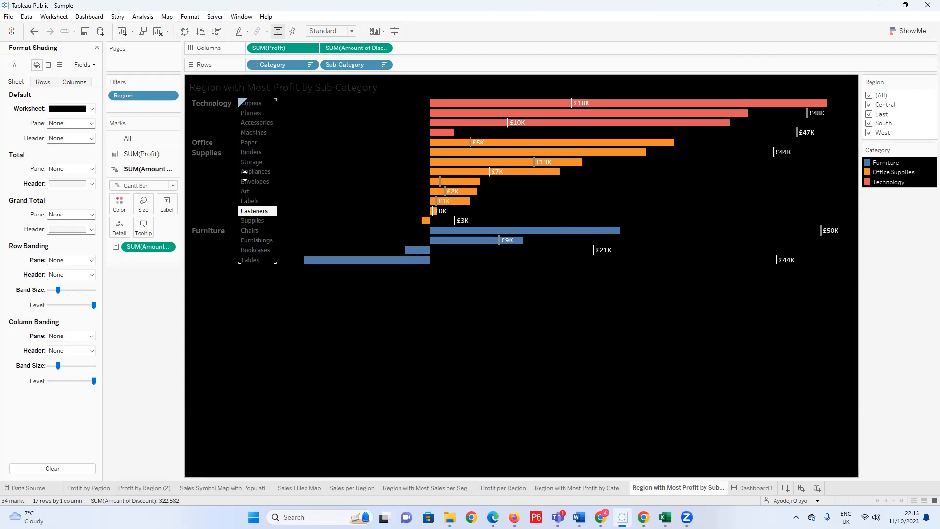
pyautogui.rightClick(258, 241)
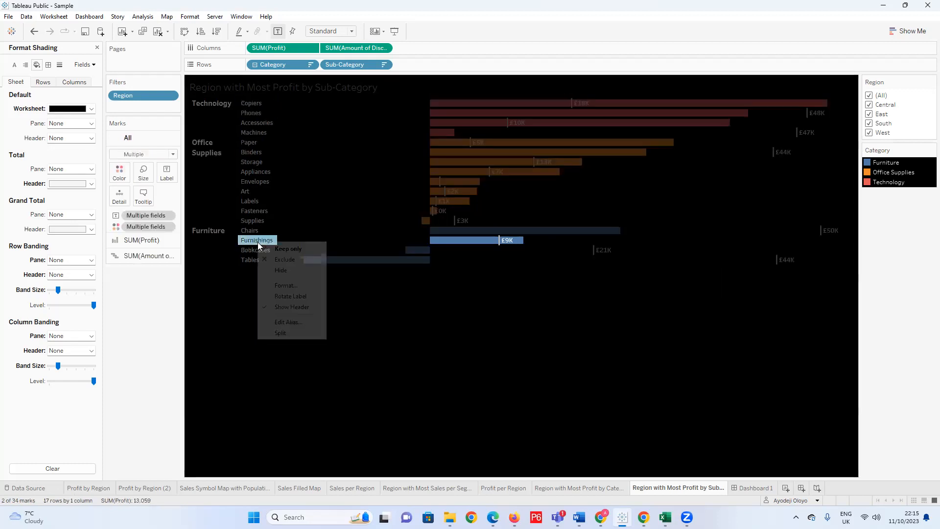
pyautogui.click(127, 138)
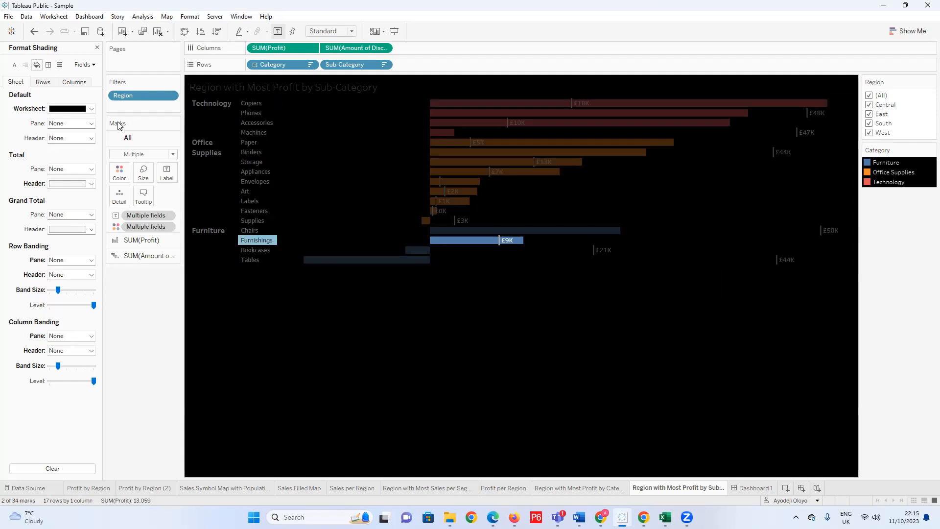
pyautogui.click(93, 65)
pyautogui.click(107, 88)
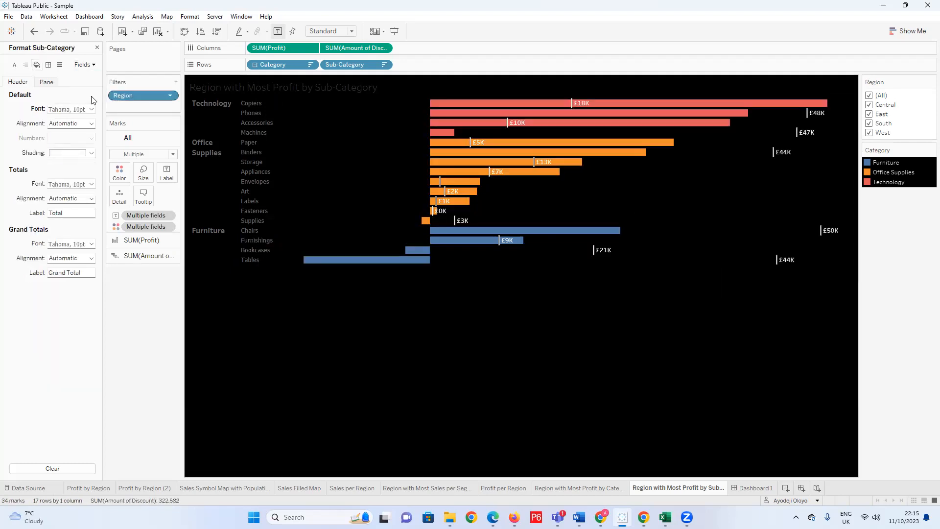
pyautogui.click(91, 123)
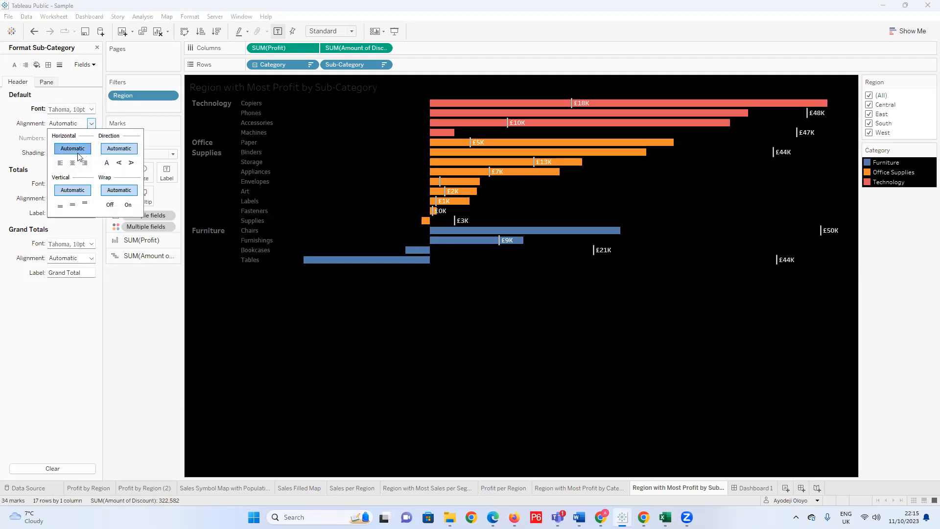
pyautogui.click(91, 109)
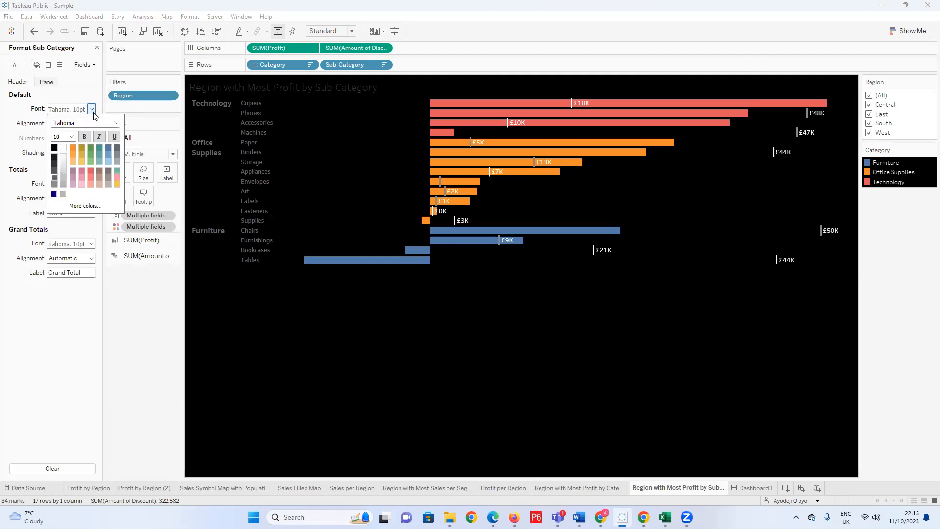
pyautogui.click(64, 148)
pyautogui.click(83, 136)
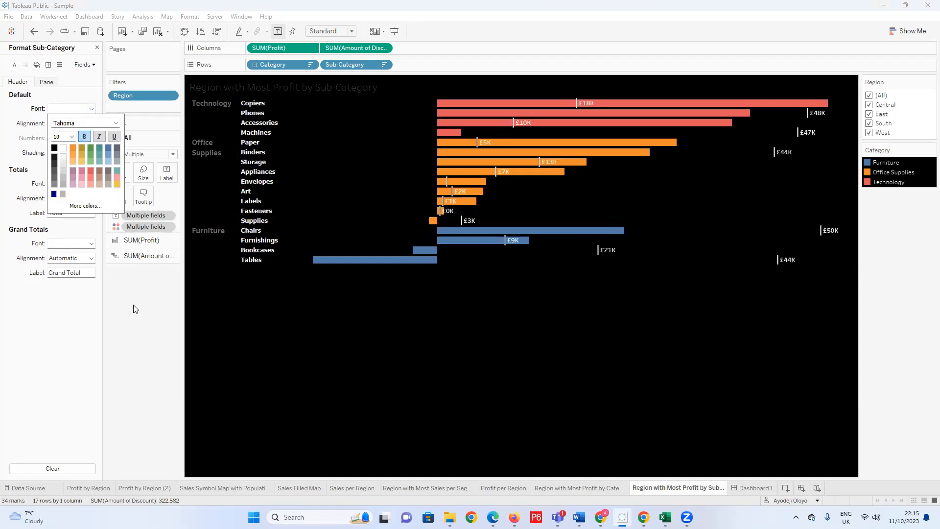
pyautogui.click(154, 313)
# Format the Category row headers with a white font.
pyautogui.click(210, 161)
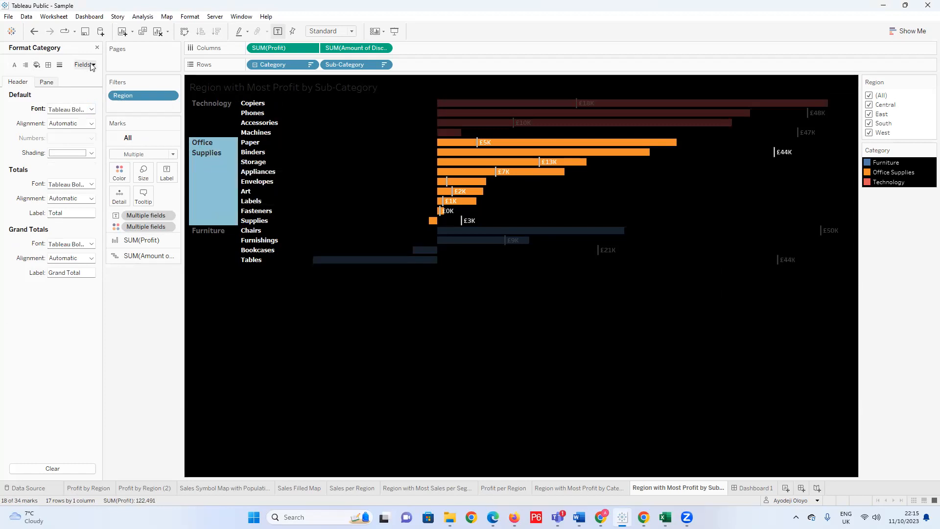
pyautogui.click(84, 64)
pyautogui.click(98, 77)
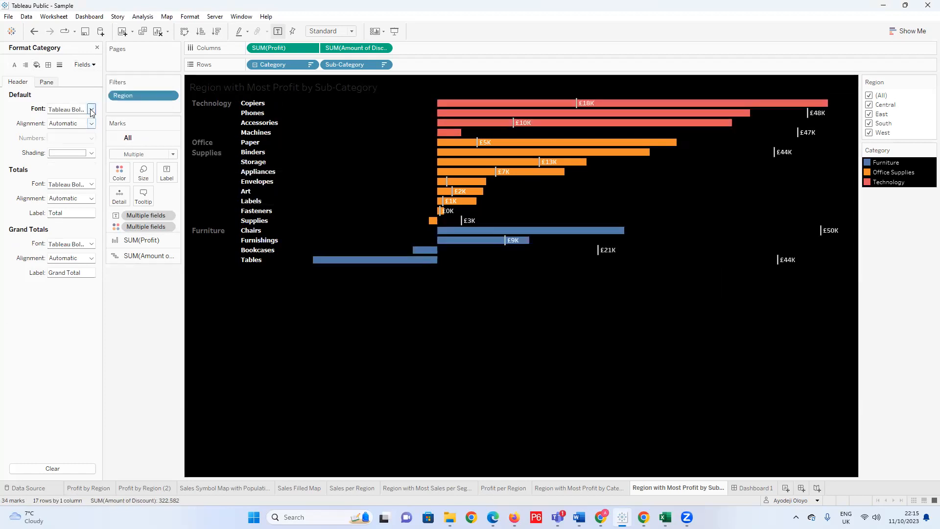
pyautogui.click(91, 109)
pyautogui.click(63, 147)
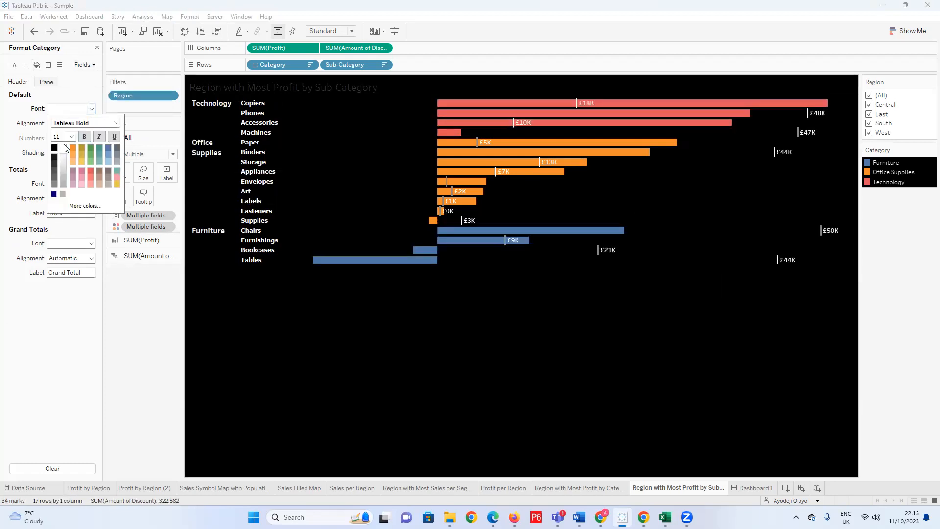
pyautogui.click(184, 358)
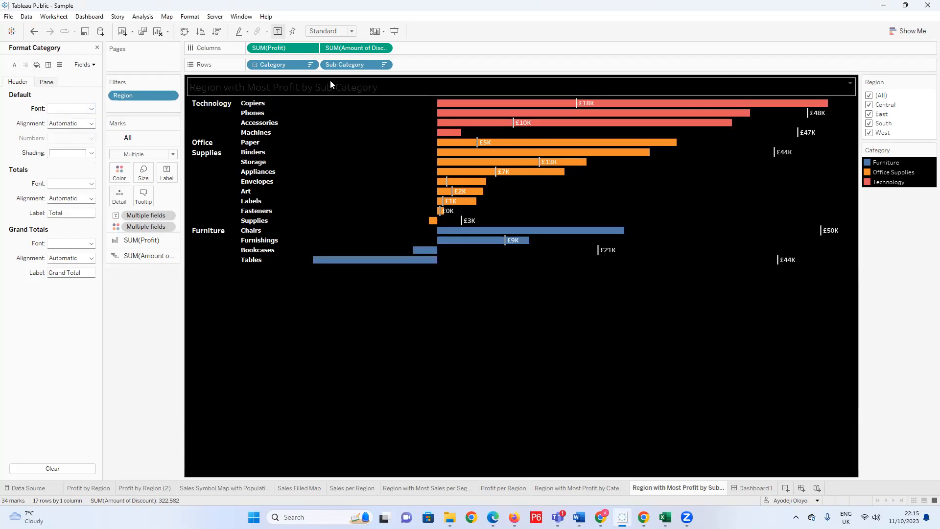
# Format the sheet title in bold white Tempus Sans ITC and apply the change.
pyautogui.doubleClick(372, 85)
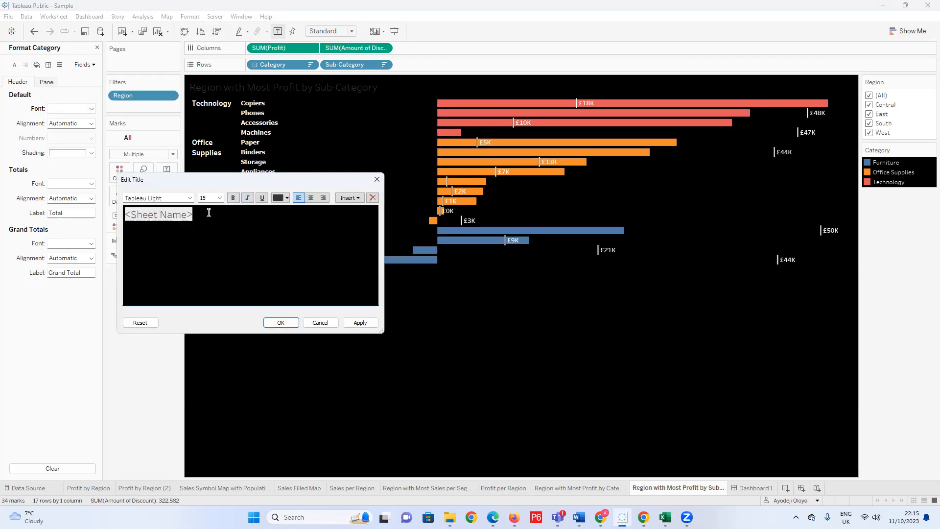
pyautogui.moveTo(209, 212); pyautogui.dragTo(103, 214)
pyautogui.click(189, 198)
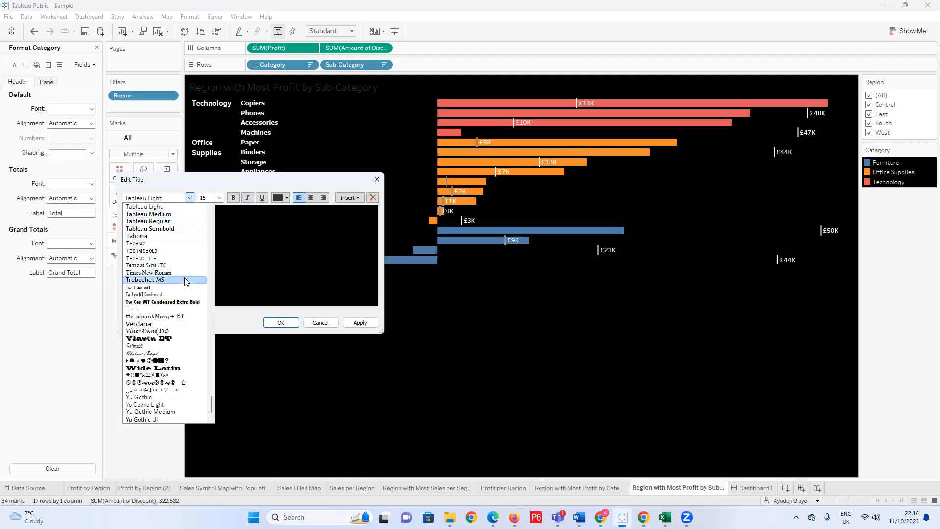
pyautogui.click(175, 265)
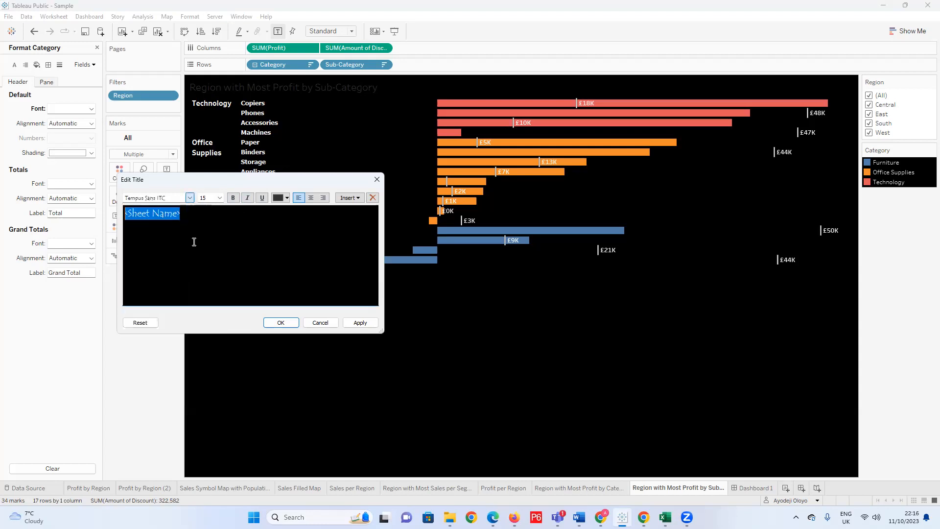
pyautogui.click(234, 198)
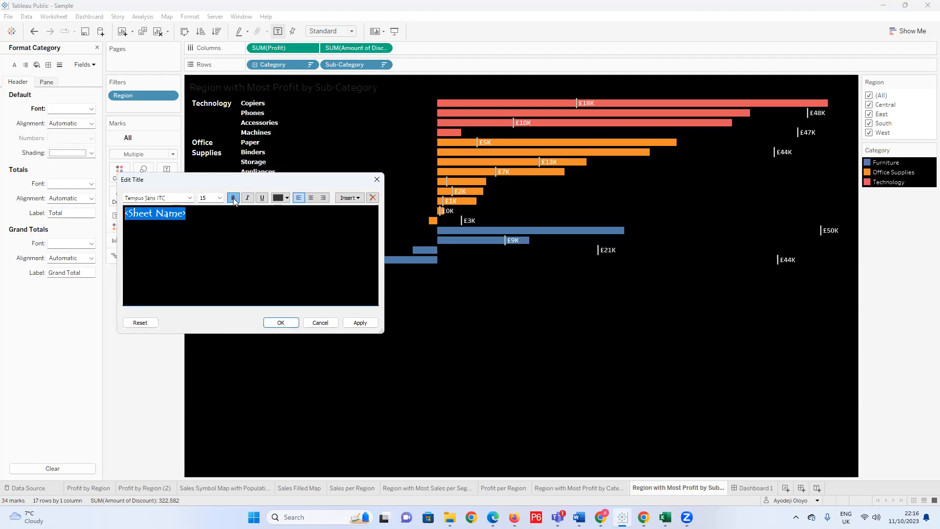
pyautogui.click(288, 198)
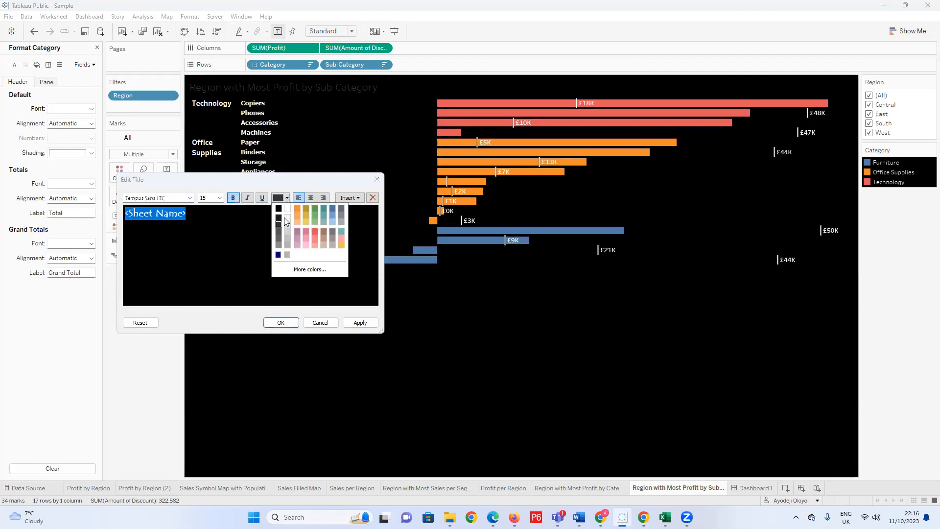
pyautogui.click(286, 208)
pyautogui.click(360, 323)
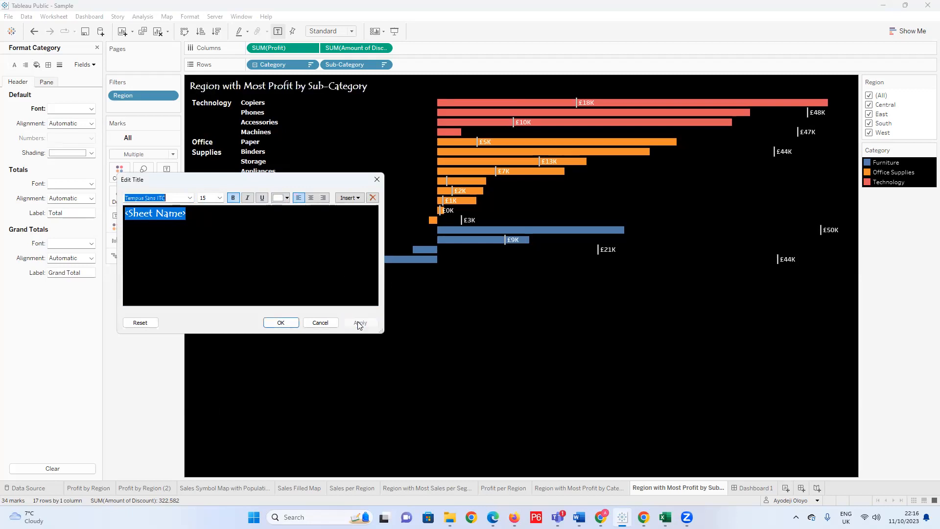
# Set the sheet title's font size to 18 and accept the title changes.
pyautogui.click(219, 199)
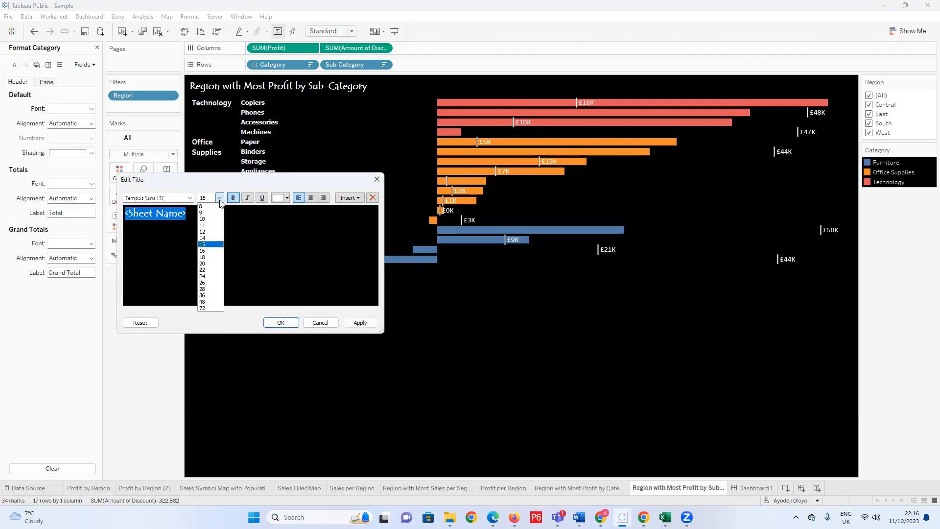
pyautogui.click(209, 257)
pyautogui.click(360, 322)
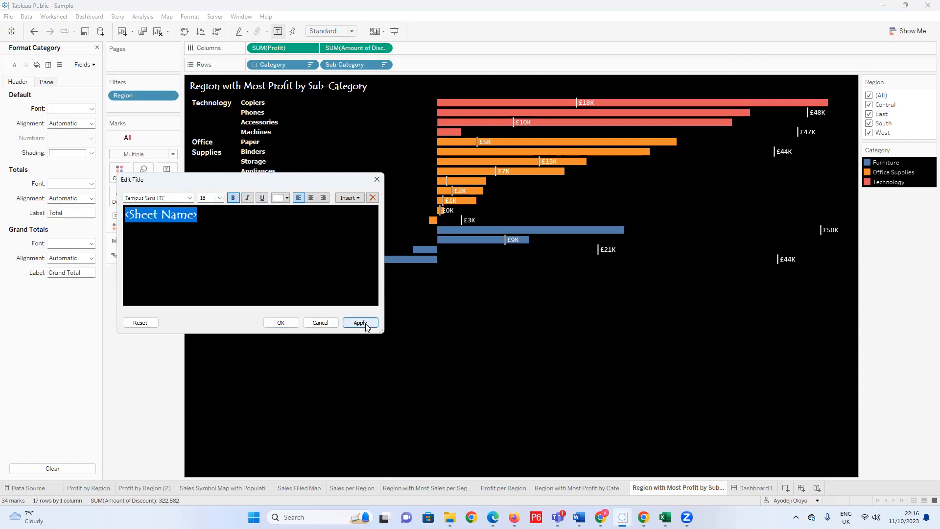
pyautogui.click(288, 324)
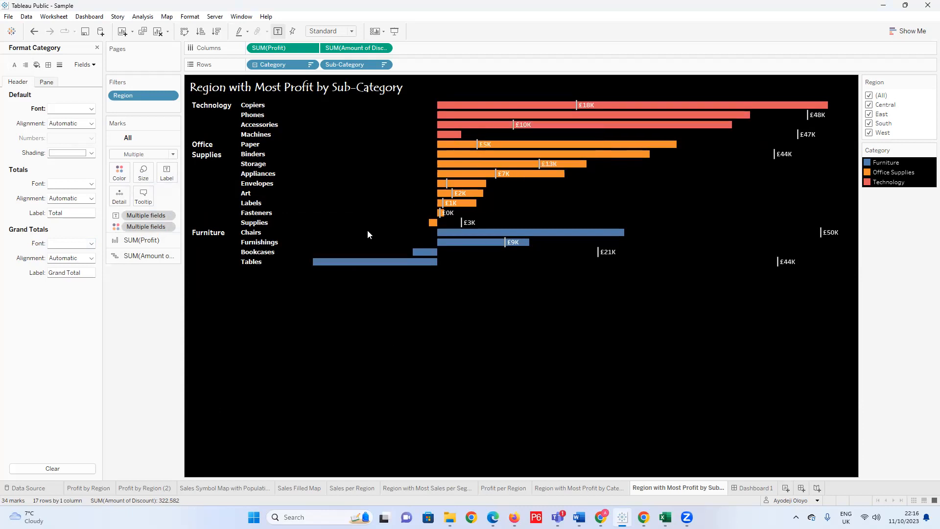
# Add Profit as the label of the SUM(Profit) bars and open the label settings.
pyautogui.moveTo(369, 267)
pyautogui.click(45, 82)
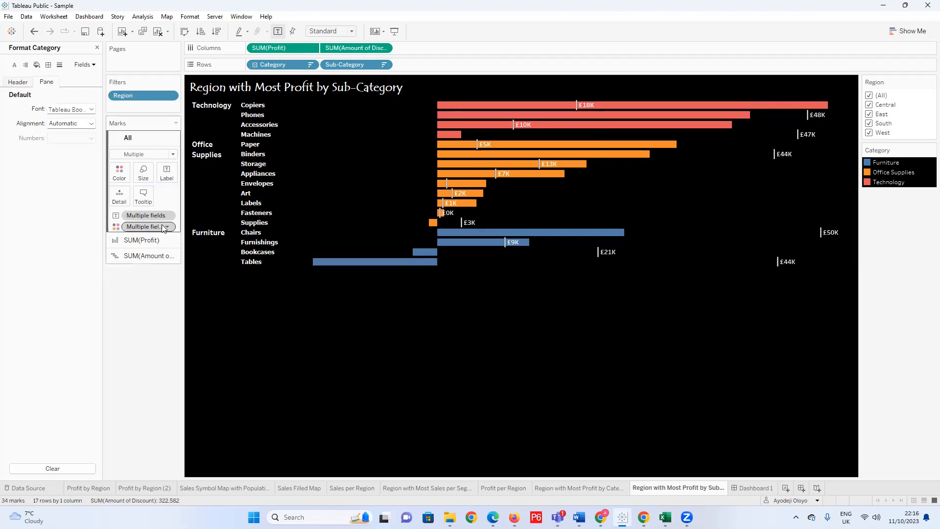
pyautogui.click(147, 240)
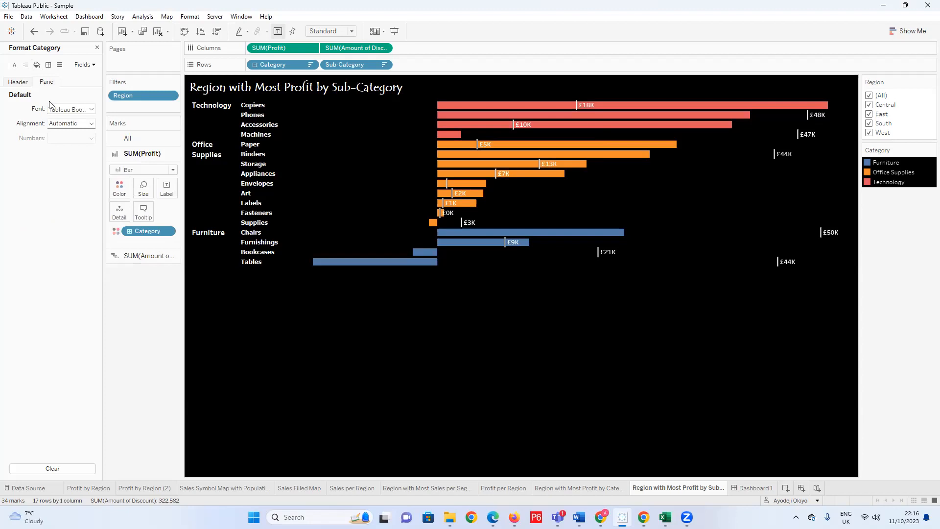
pyautogui.click(97, 47)
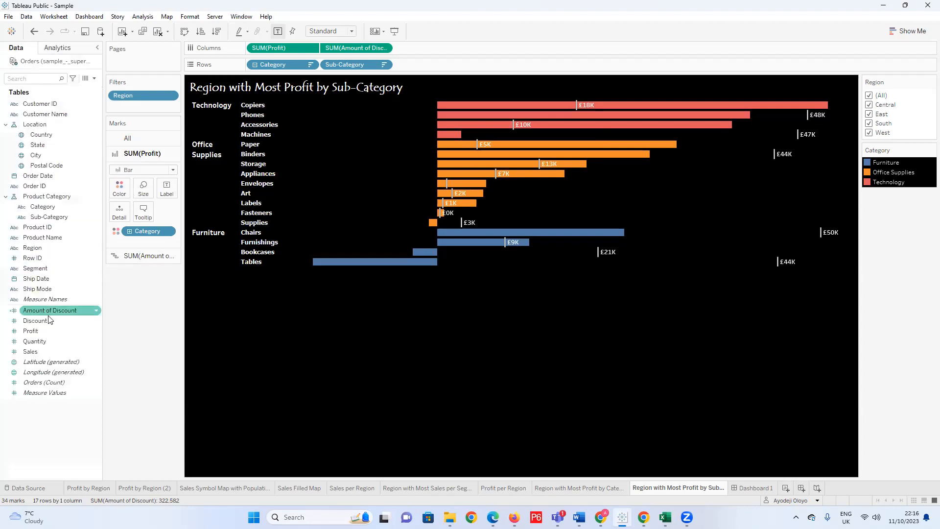
pyautogui.moveTo(49, 330); pyautogui.dragTo(172, 192)
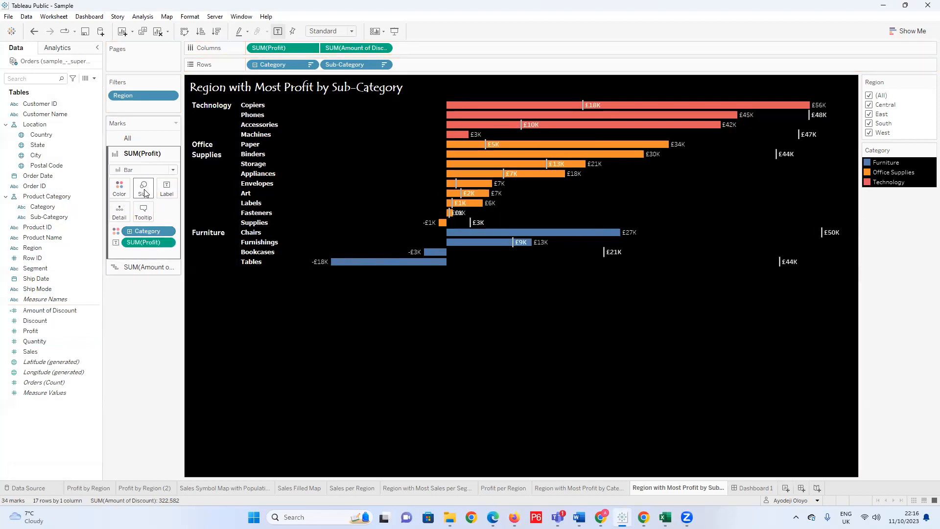
pyautogui.click(166, 188)
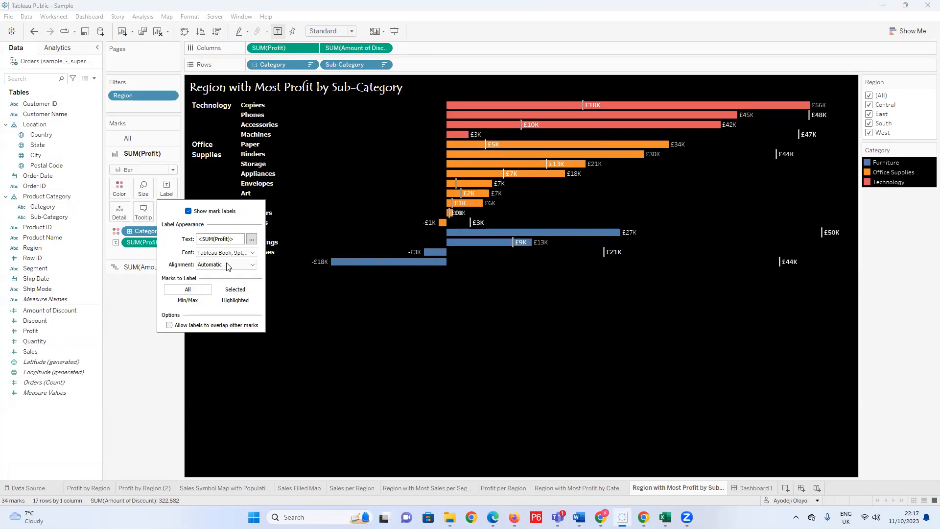
# Try the Highlighted and Min/Max options for the marks to label, and return the selection to All.
pyautogui.click(251, 265)
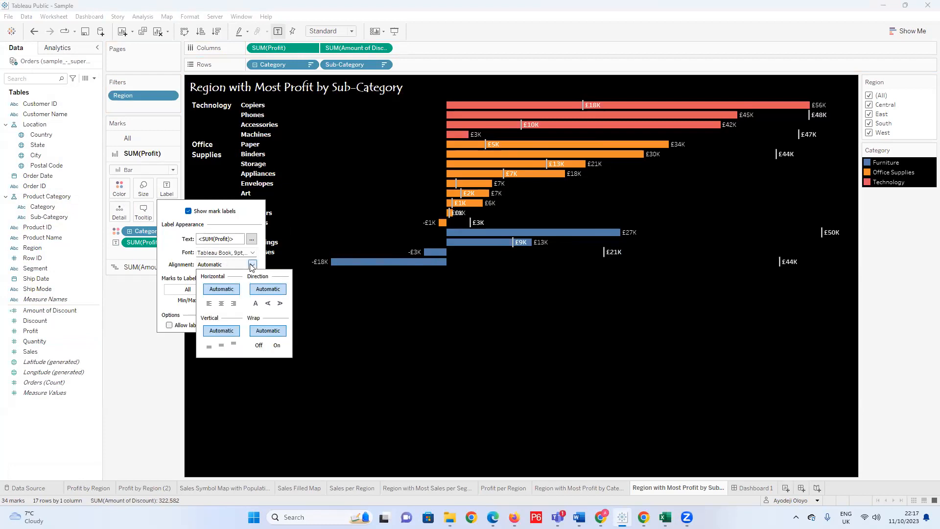
pyautogui.click(251, 265)
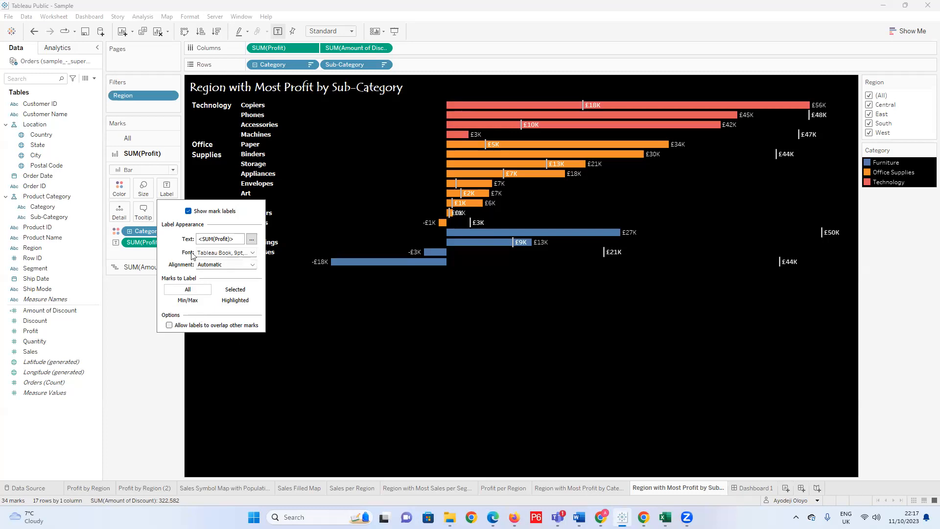
pyautogui.click(249, 266)
pyautogui.click(240, 301)
pyautogui.click(190, 300)
pyautogui.click(198, 289)
# Toggle the profit mark labels off and on, and open and close the label text editor without editing.
pyautogui.click(189, 212)
pyautogui.click(188, 212)
pyautogui.click(189, 212)
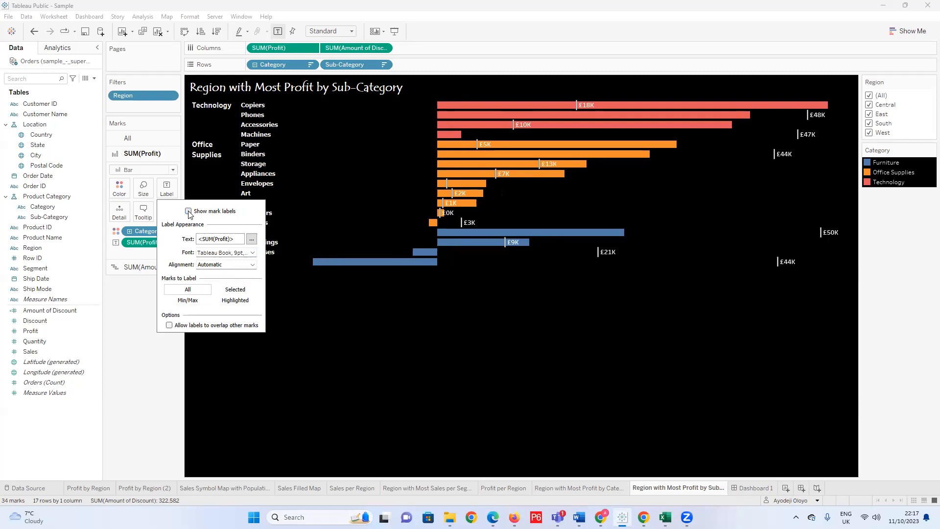
pyautogui.click(251, 239)
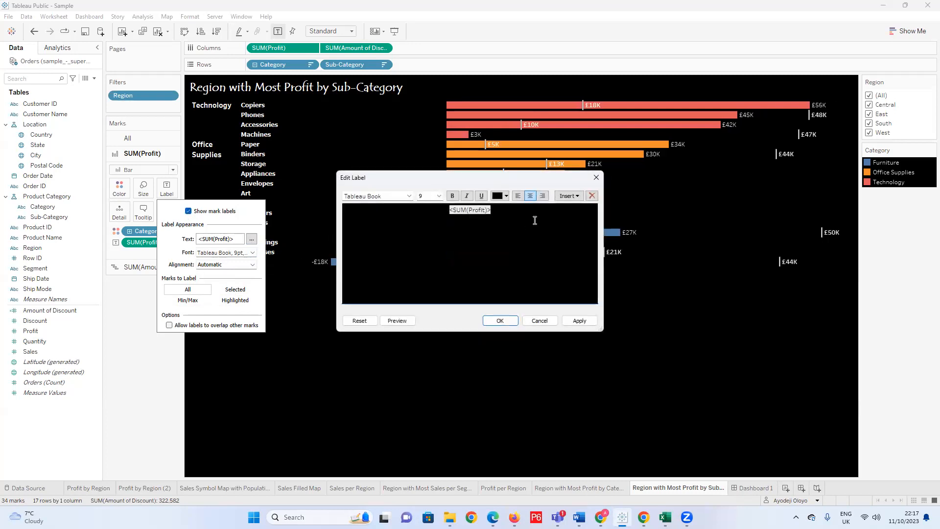
pyautogui.click(595, 179)
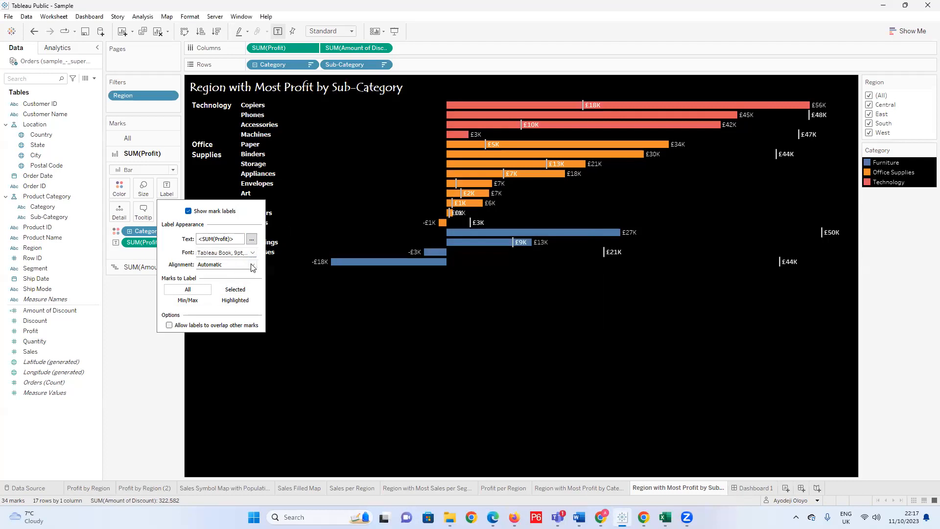
# Try left and right horizontal alignment for the profit labels, and set the alignment to Center.
pyautogui.click(253, 266)
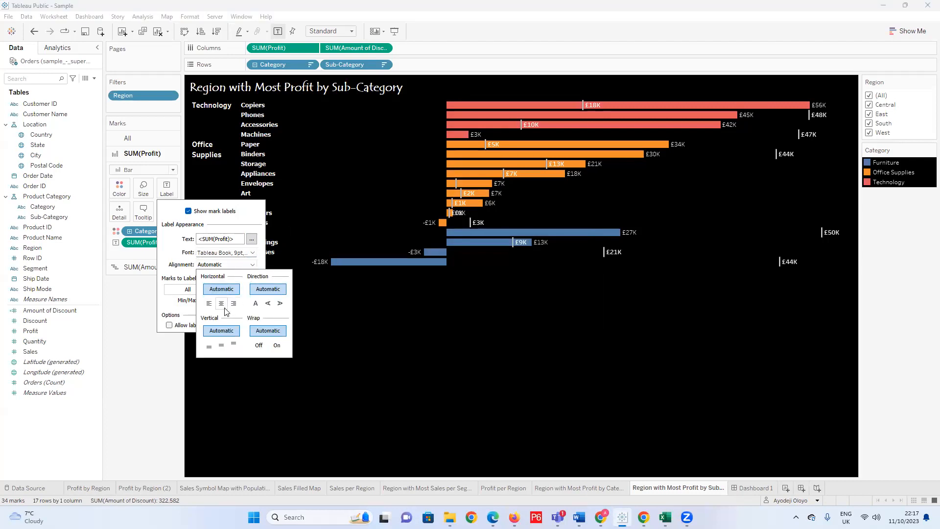
pyautogui.click(210, 304)
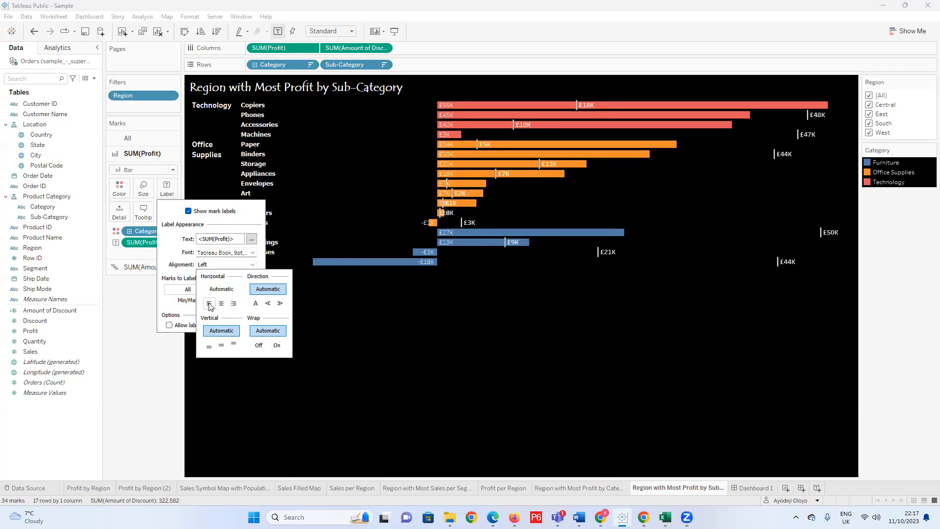
pyautogui.click(234, 304)
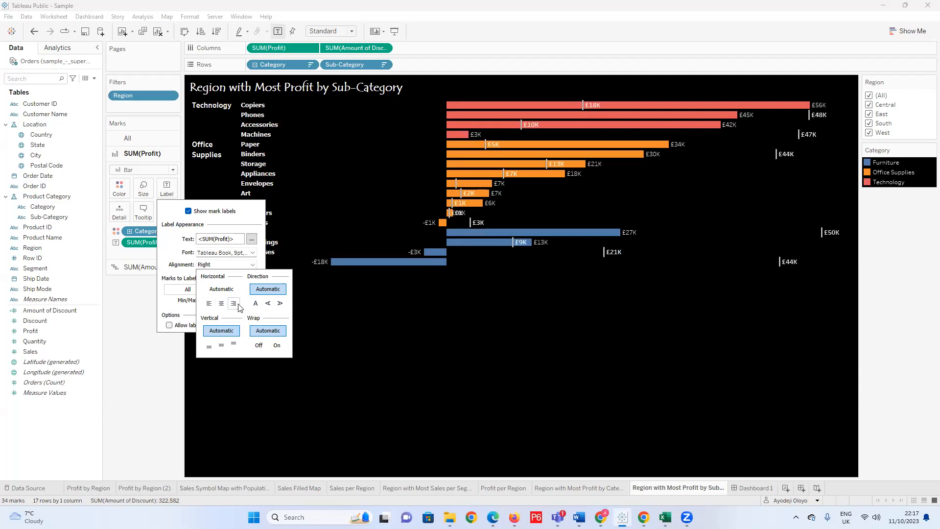
pyautogui.click(221, 304)
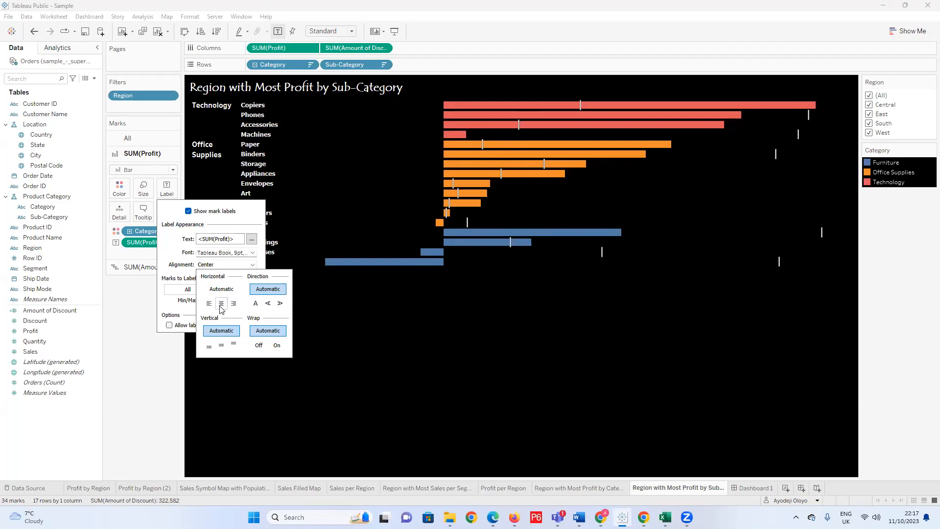
# Try left horizontal alignment for the profit labels, and set the alignment to Automatic.
pyautogui.click(210, 304)
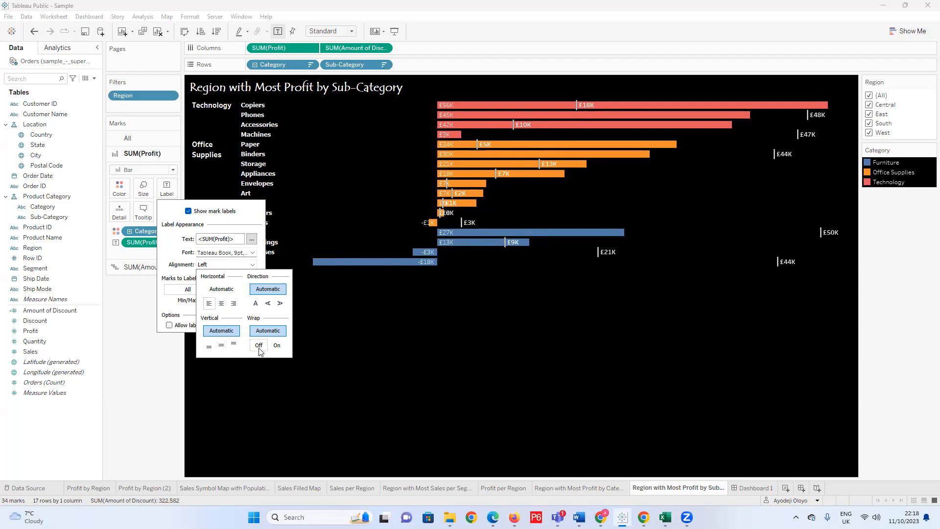
pyautogui.click(222, 289)
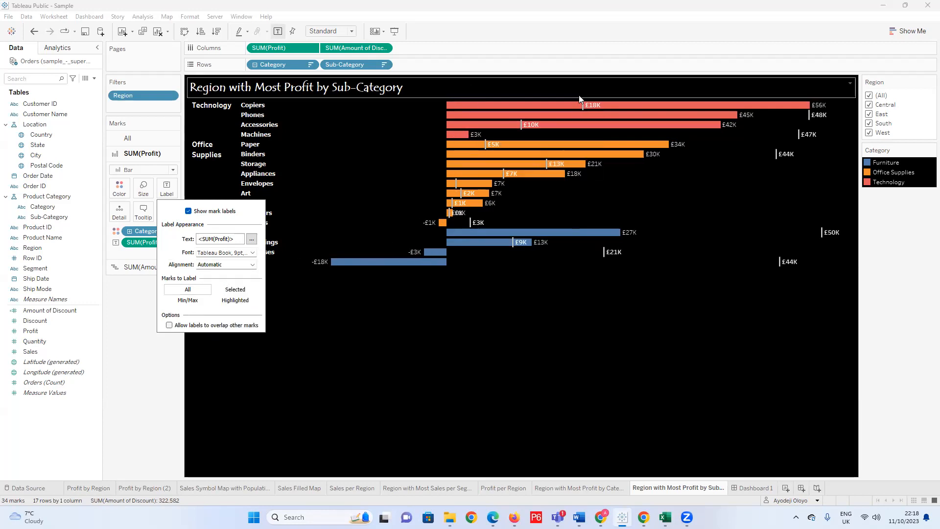
# Try to move the Copiers and Phones profit labels to the left of their bars, and undo both moves.
pyautogui.click(593, 109)
pyautogui.click(593, 108)
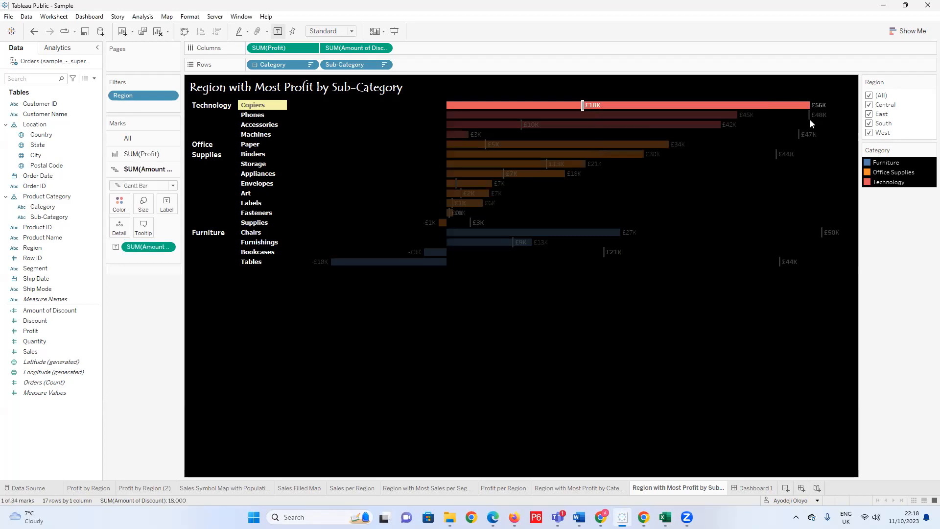
pyautogui.click(761, 160)
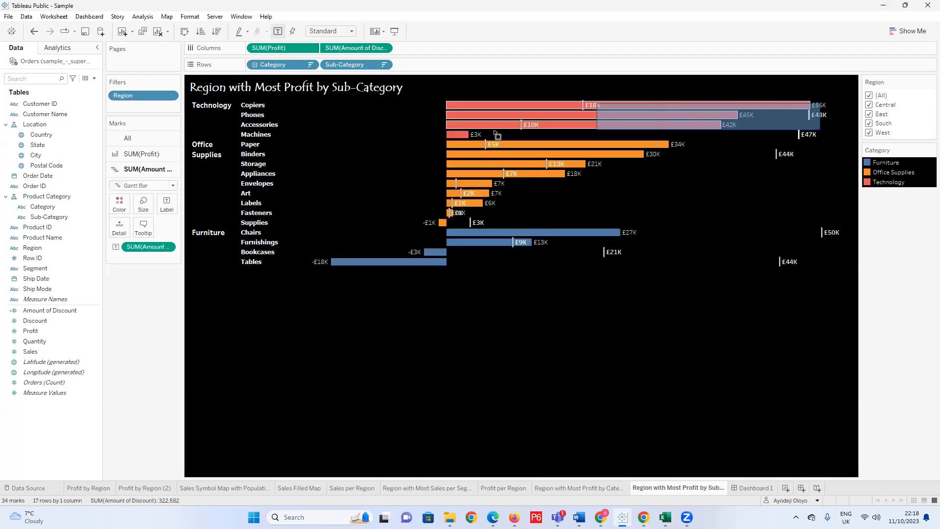
pyautogui.click(681, 101)
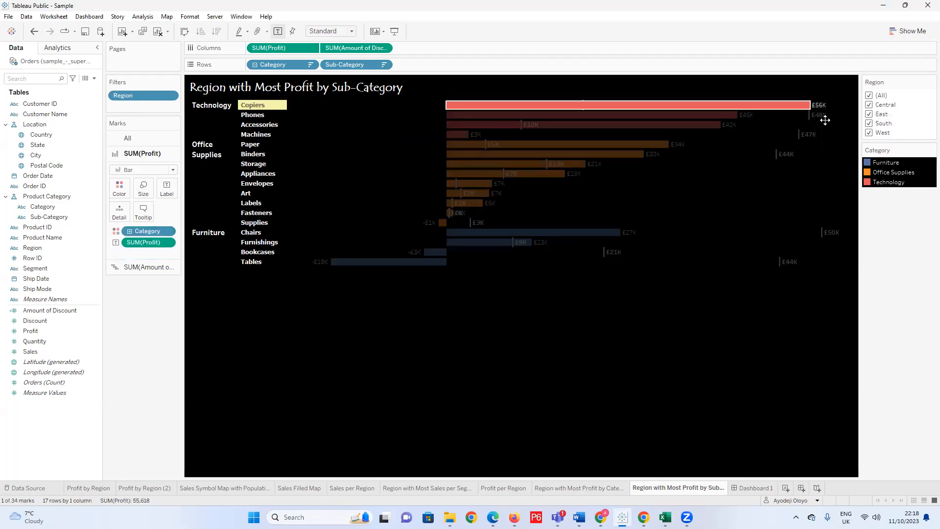
pyautogui.click(806, 138)
pyautogui.click(818, 102)
pyautogui.click(435, 104)
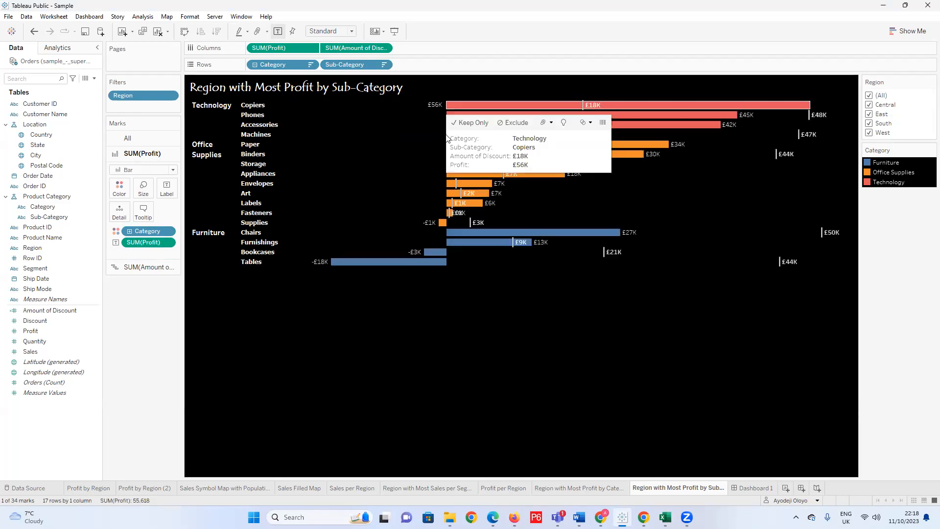
pyautogui.click(745, 115)
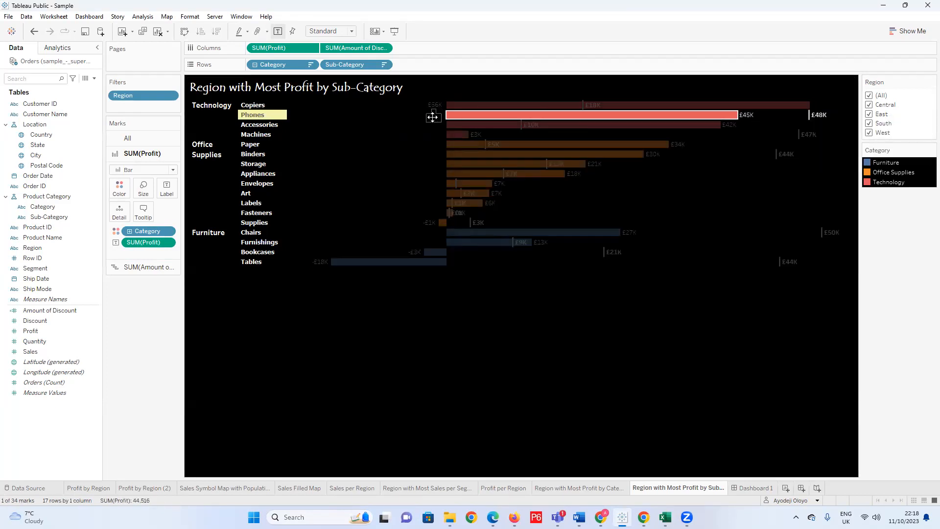
pyautogui.click(417, 152)
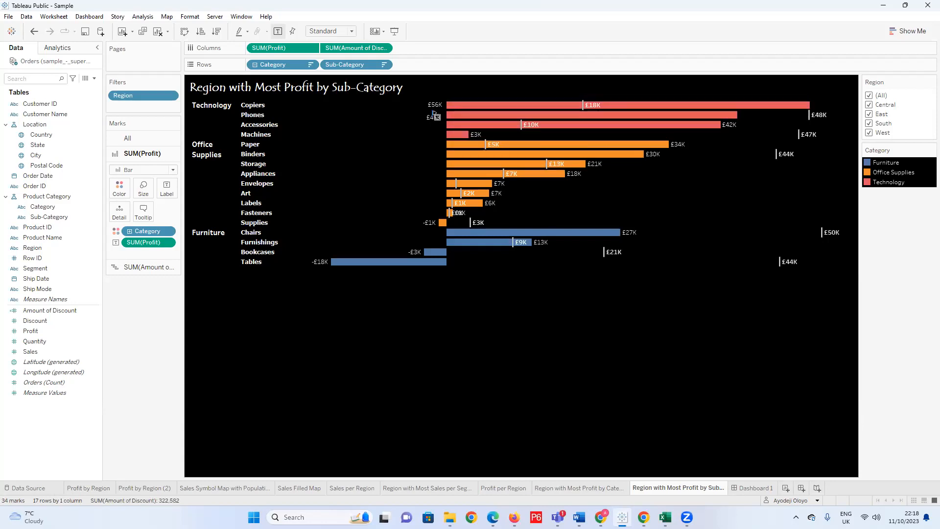
pyautogui.hotkey('ctrl', 'z')
pyautogui.hotkey('ctrl', 'z')
# Set the profit labels' horizontal alignment to Left, and bring the Copiers label to the start of its bar.
pyautogui.click(163, 194)
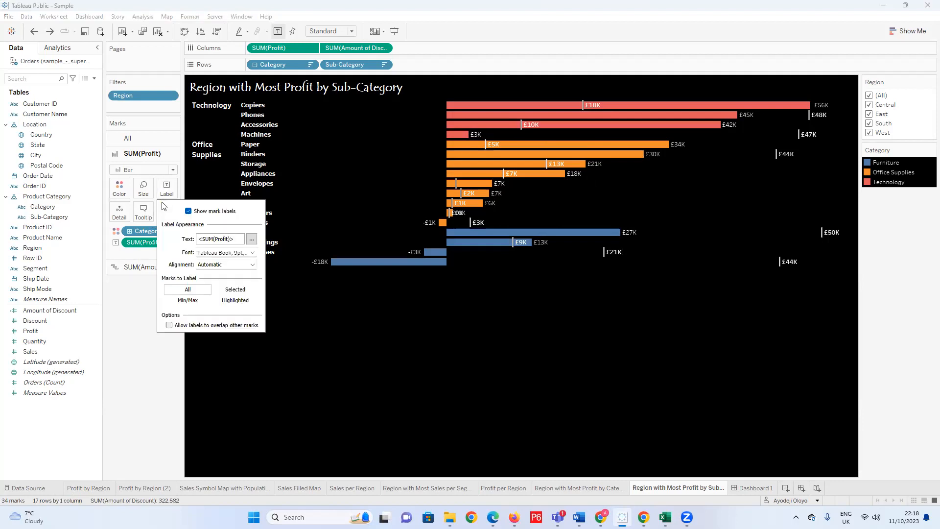
pyautogui.click(252, 265)
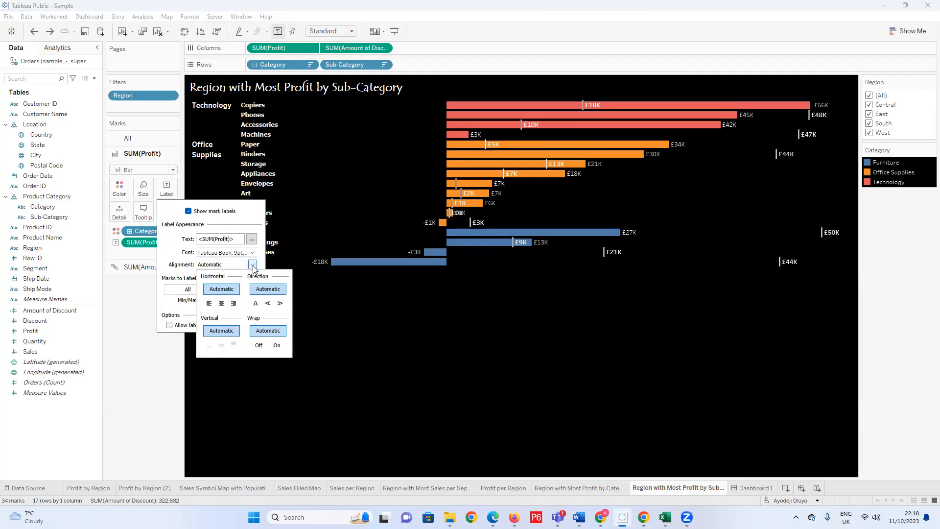
pyautogui.click(209, 304)
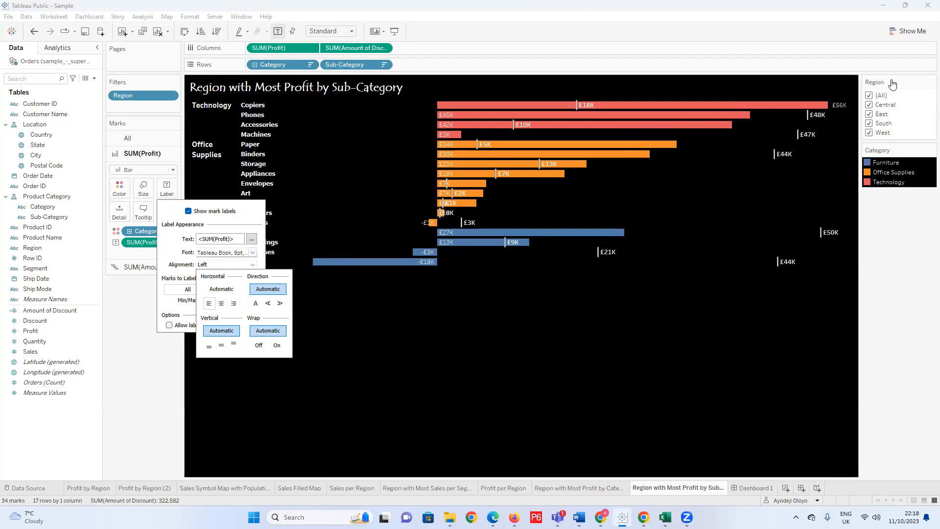
pyautogui.click(838, 105)
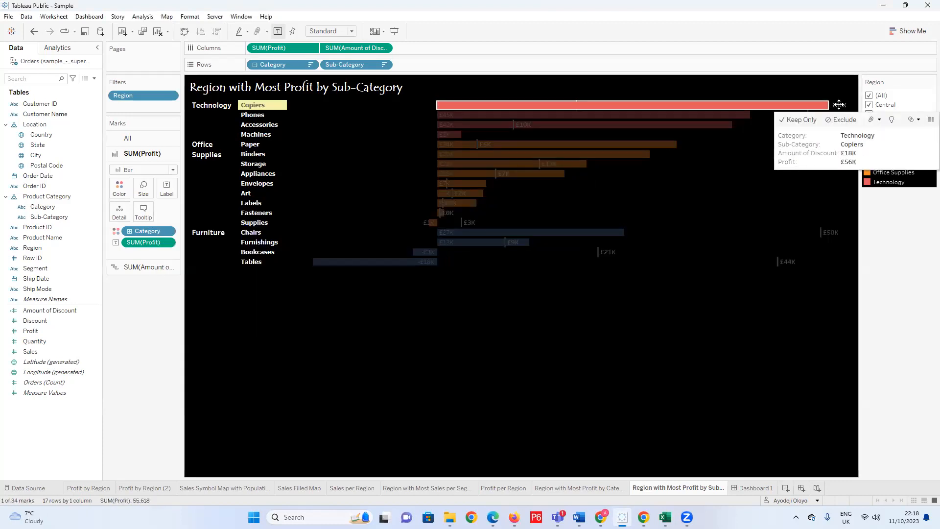
pyautogui.click(839, 106)
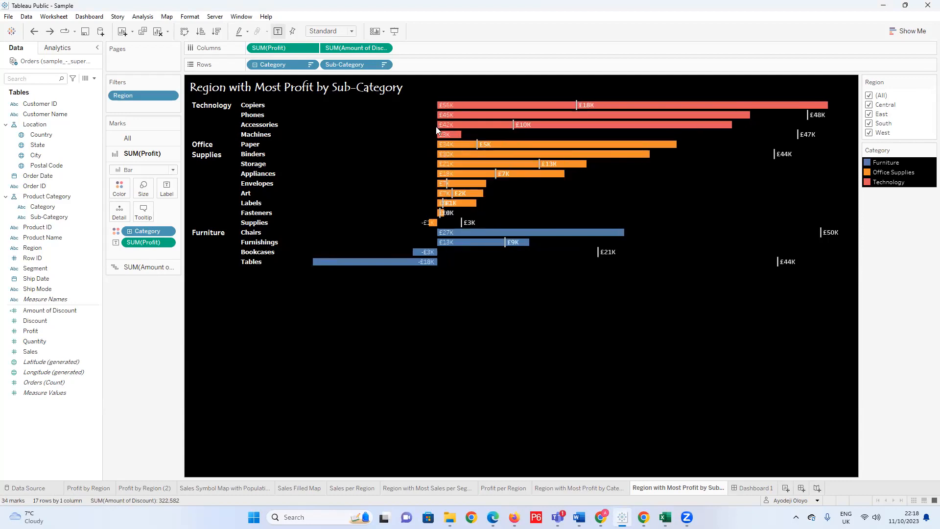
# Select the profit bars from Copiers to Fasteners together with the Chairs and Furnishings bars.
pyautogui.click(449, 107)
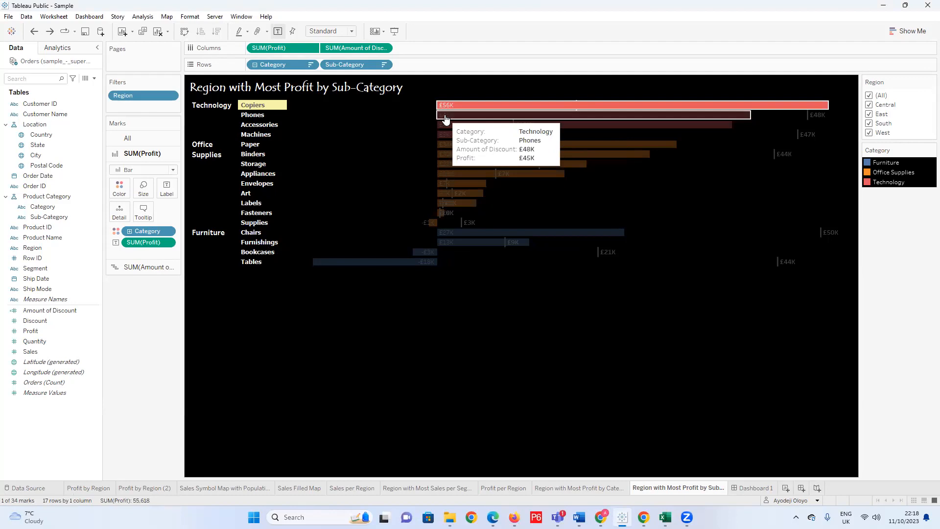
pyautogui.keyDown('ctrl'); pyautogui.click(446, 116); pyautogui.keyUp('ctrl')
pyautogui.keyDown('ctrl'); pyautogui.click(446, 125); pyautogui.keyUp('ctrl')
pyautogui.keyDown('ctrl'); pyautogui.click(446, 135); pyautogui.keyUp('ctrl')
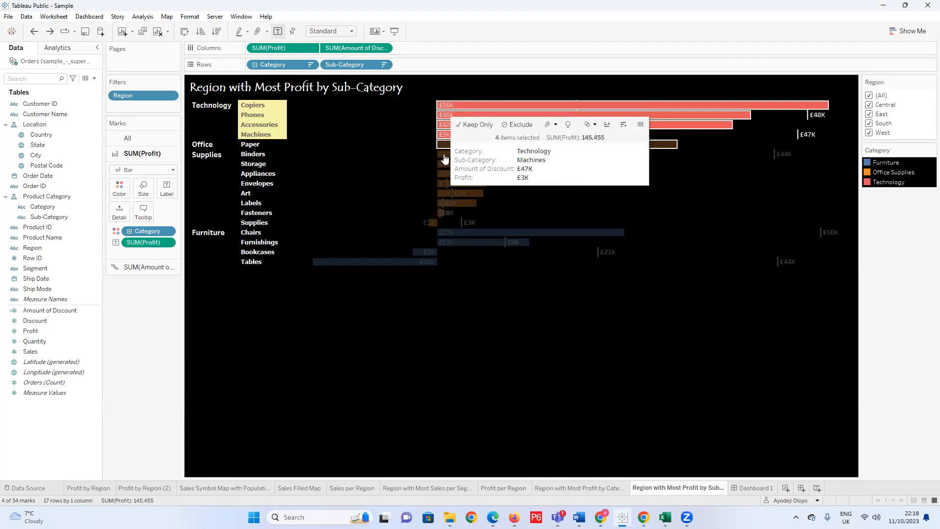
pyautogui.keyDown('ctrl'); pyautogui.click(445, 145); pyautogui.keyUp('ctrl')
pyautogui.keyDown('ctrl'); pyautogui.click(444, 154); pyautogui.keyUp('ctrl')
pyautogui.keyDown('ctrl'); pyautogui.click(445, 164); pyautogui.keyUp('ctrl')
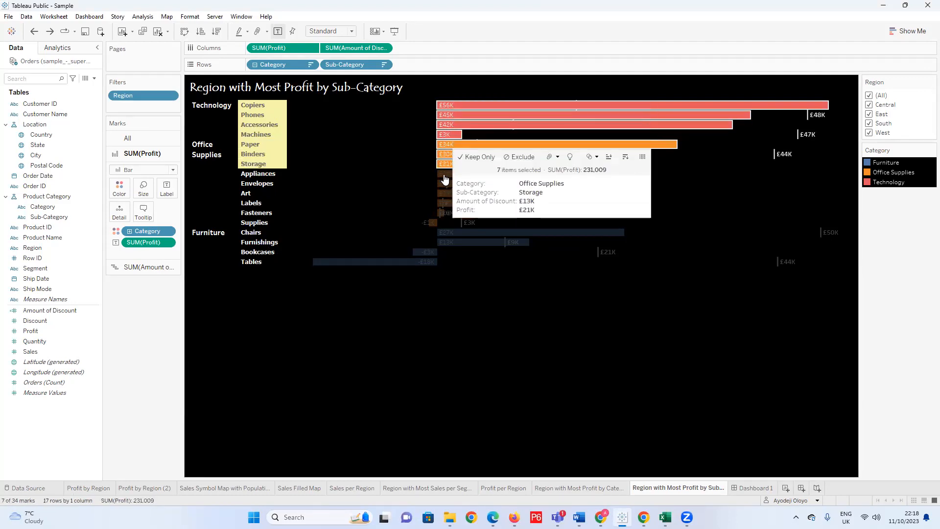
pyautogui.keyDown('ctrl'); pyautogui.click(444, 174); pyautogui.keyUp('ctrl')
pyautogui.keyDown('ctrl'); pyautogui.click(443, 183); pyautogui.keyUp('ctrl')
pyautogui.keyDown('ctrl'); pyautogui.click(442, 194); pyautogui.keyUp('ctrl')
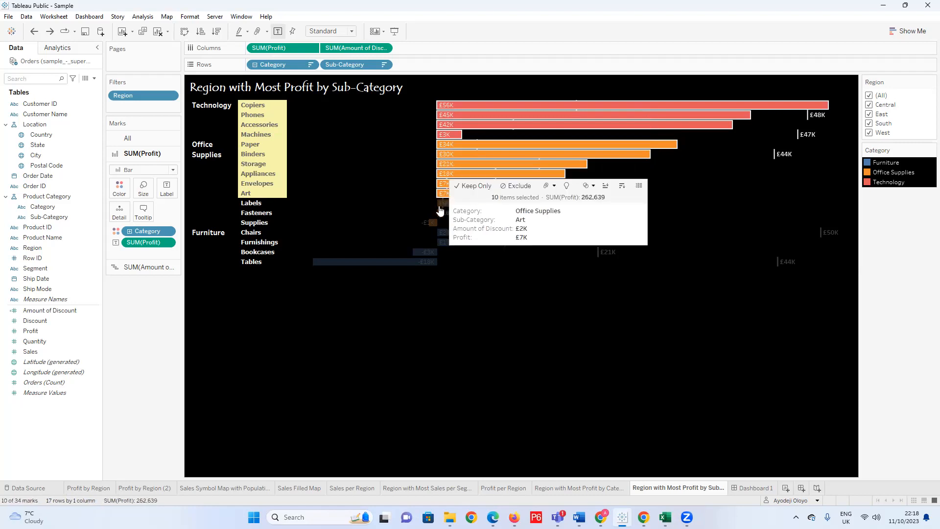
pyautogui.keyDown('ctrl'); pyautogui.click(441, 203); pyautogui.keyUp('ctrl')
pyautogui.keyDown('ctrl'); pyautogui.click(440, 213); pyautogui.keyUp('ctrl')
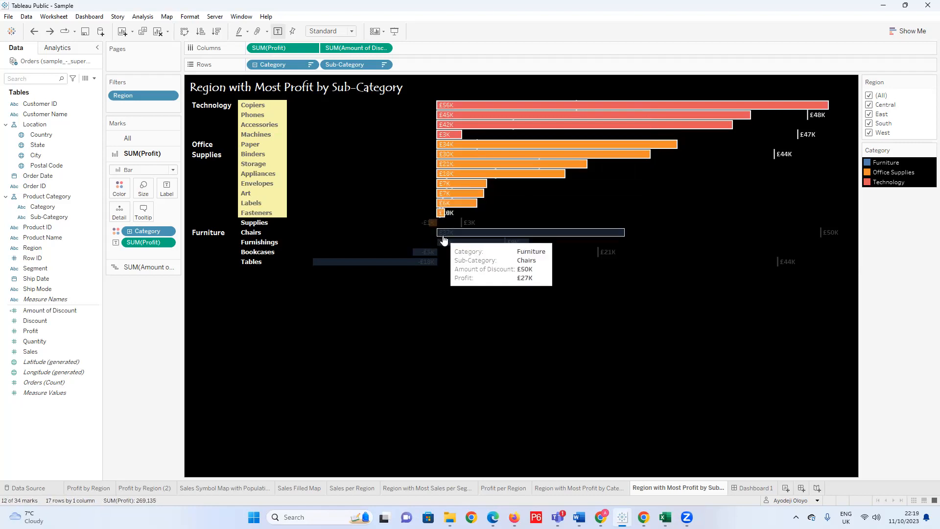
pyautogui.keyDown('ctrl'); pyautogui.click(443, 234); pyautogui.keyUp('ctrl')
pyautogui.keyDown('ctrl'); pyautogui.click(444, 243); pyautogui.keyUp('ctrl')
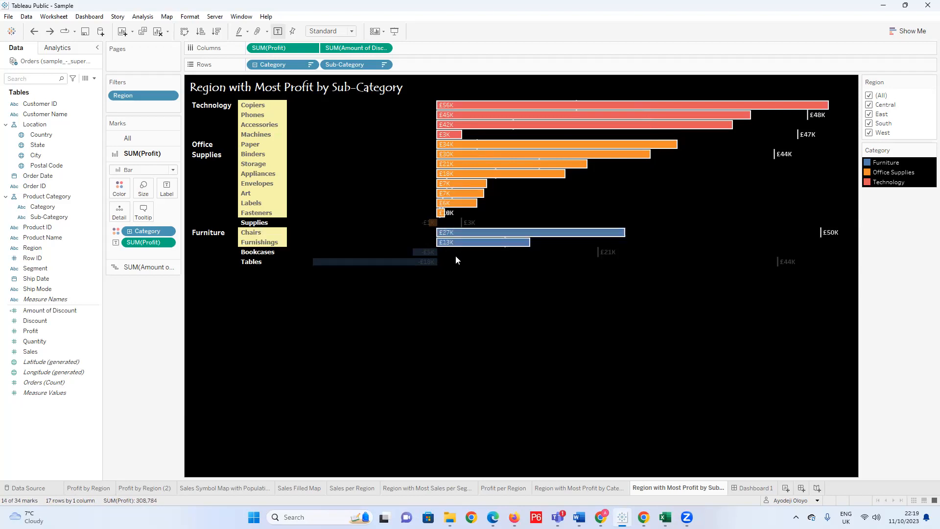
# Try to move the Appliances profit label to the left of its bar, and undo the recent profit label changes.
pyautogui.click(432, 174)
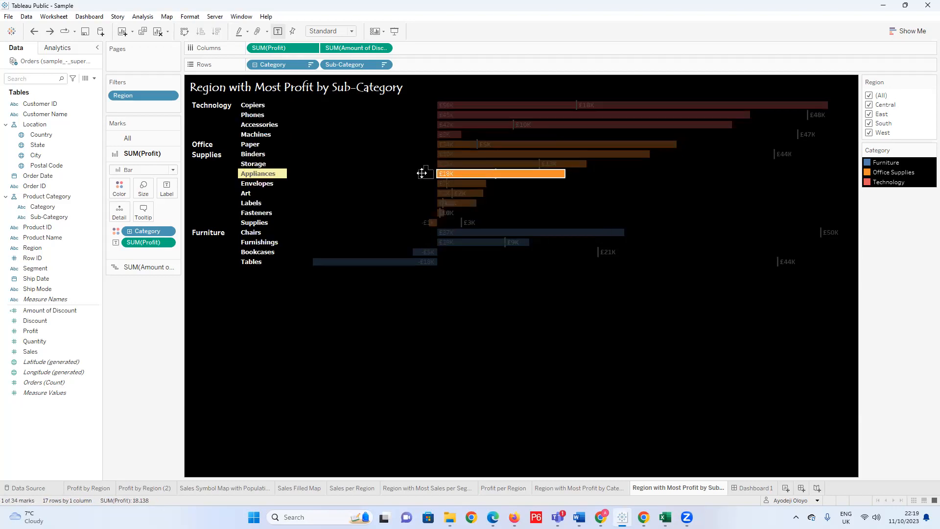
pyautogui.moveTo(423, 173); pyautogui.dragTo(425, 174)
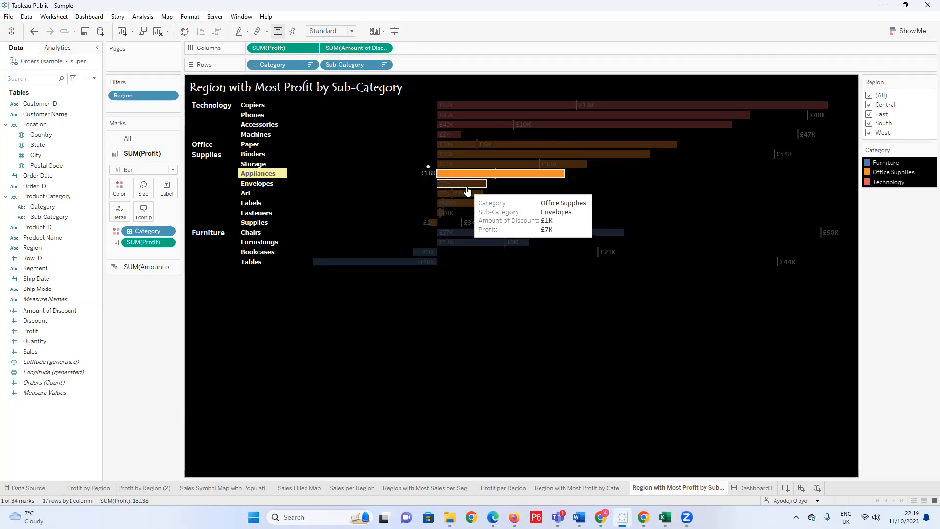
pyautogui.hotkey('ctrl', 'z')
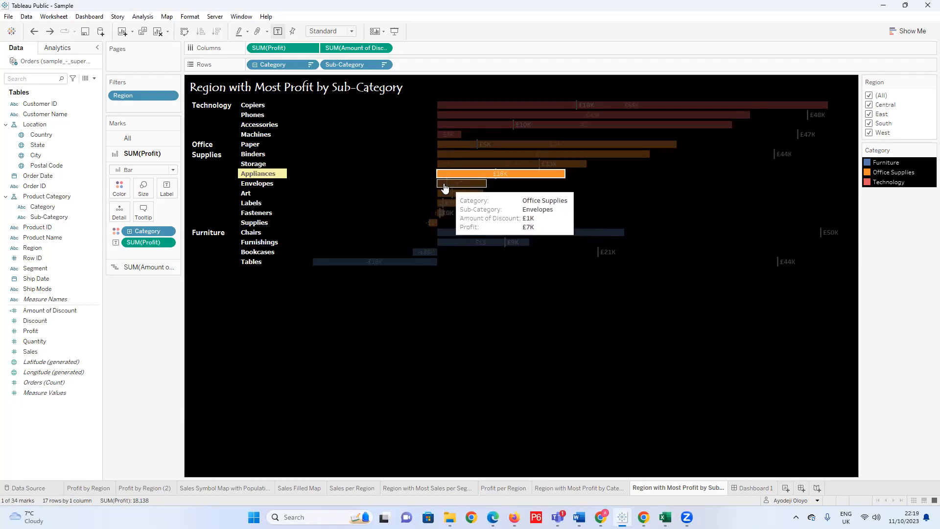
pyautogui.click(376, 190)
pyautogui.hotkey('ctrl', 'z')
pyautogui.hotkey('ctrl', 'z')
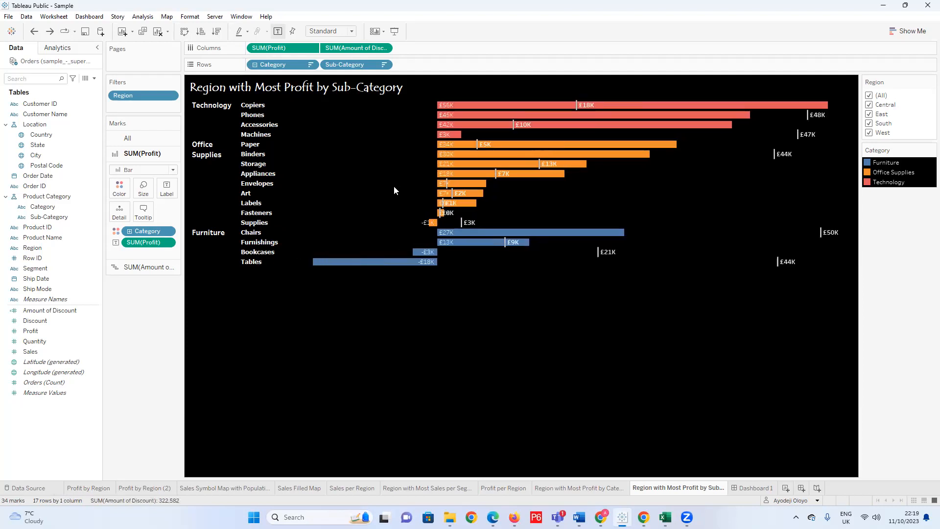
pyautogui.hotkey('ctrl', 'z')
pyautogui.hotkey('ctrl', 'z')
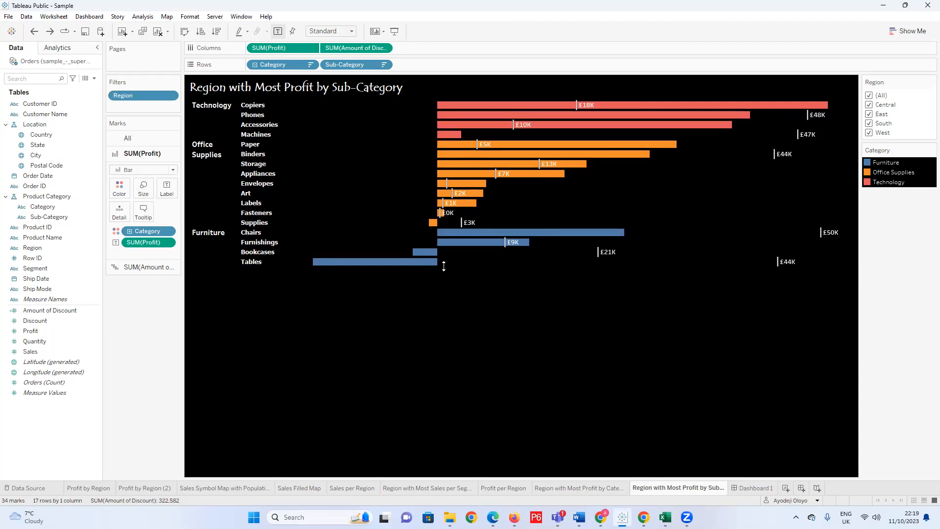
# Filter the chart through the Central, East, South and West regions to compare their sub-category profits, and restore all regions.
pyautogui.click(870, 95)
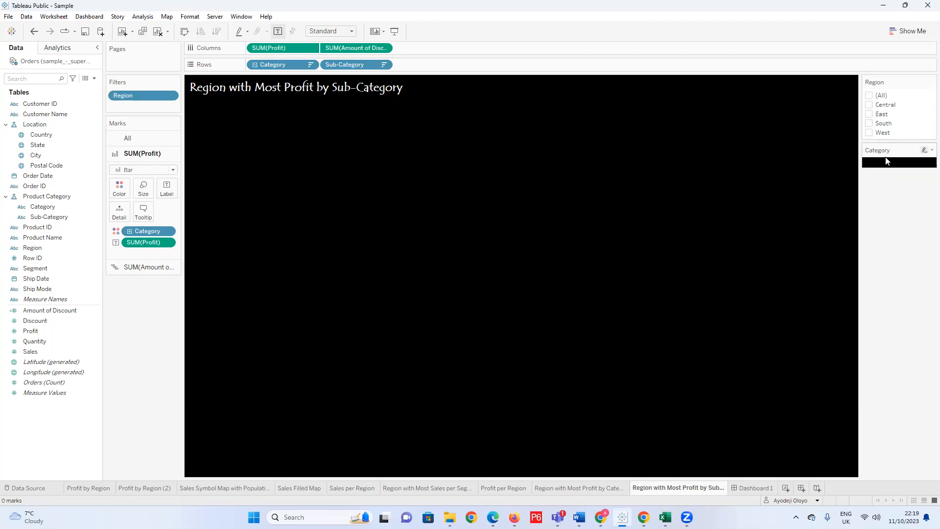
pyautogui.click(870, 104)
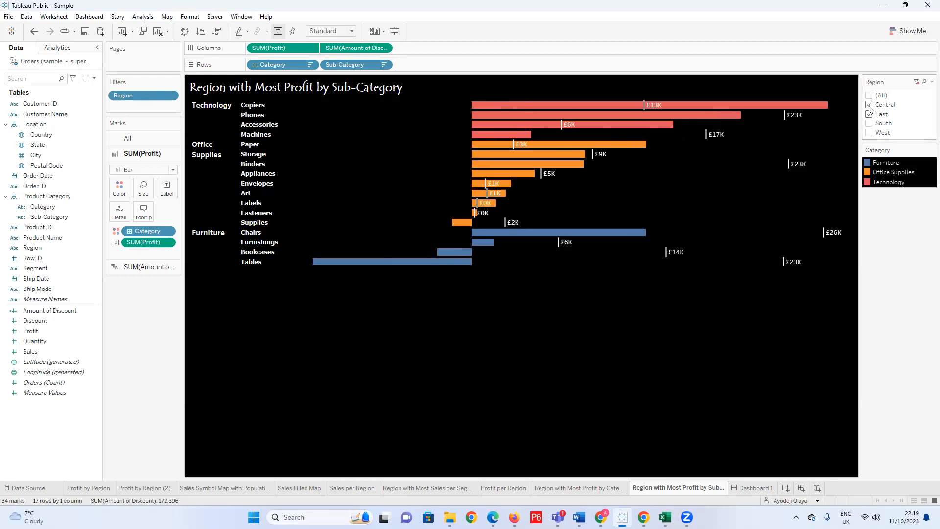
pyautogui.click(870, 114)
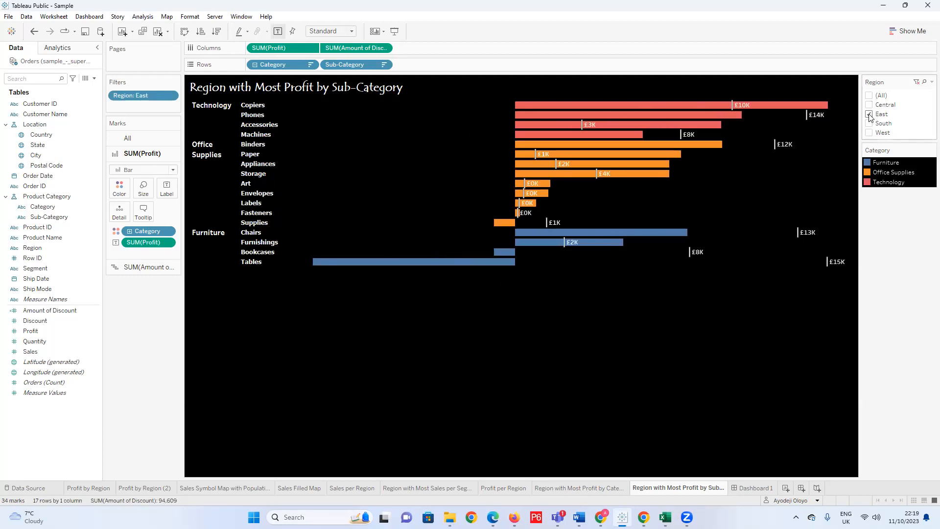
pyautogui.click(870, 124)
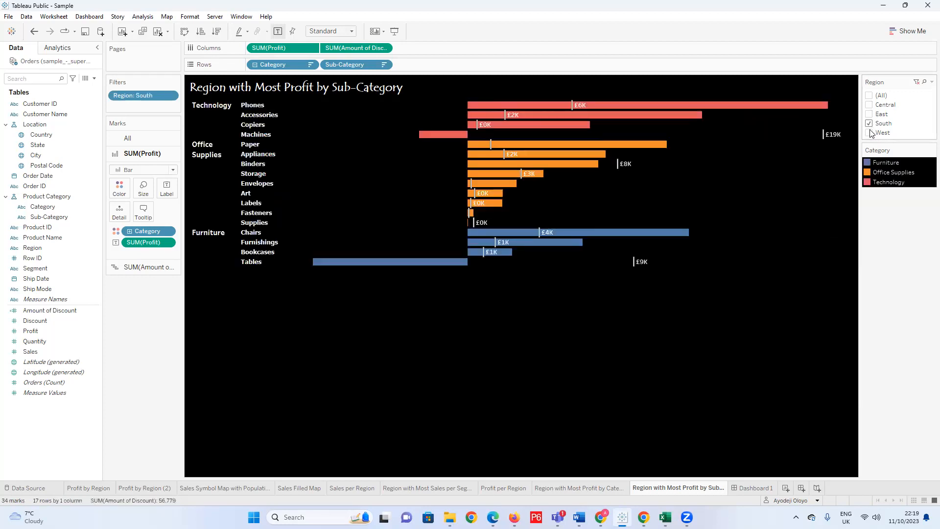
pyautogui.click(870, 114)
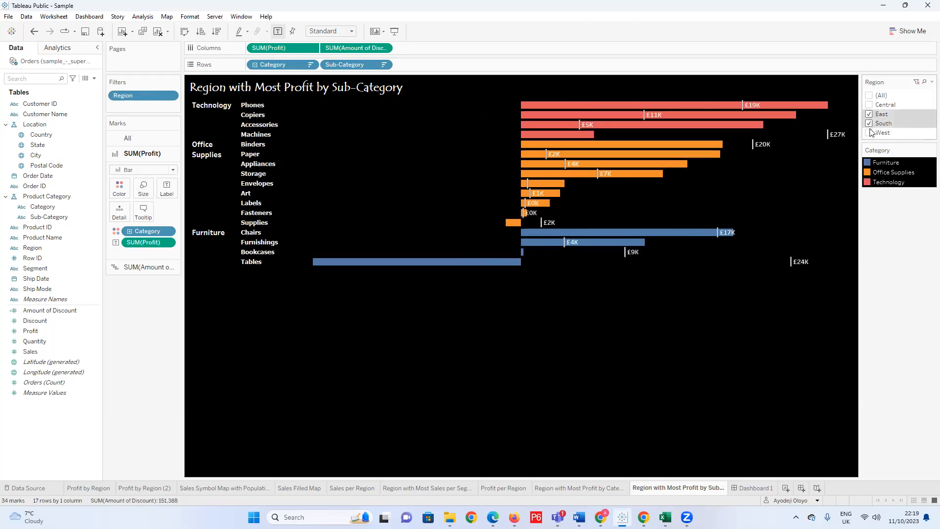
pyautogui.click(870, 117)
pyautogui.click(870, 123)
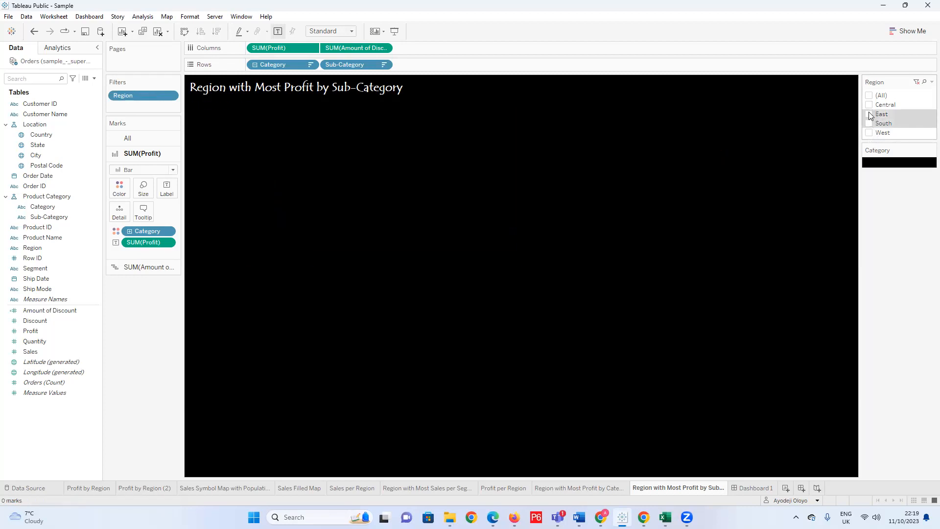
pyautogui.click(869, 132)
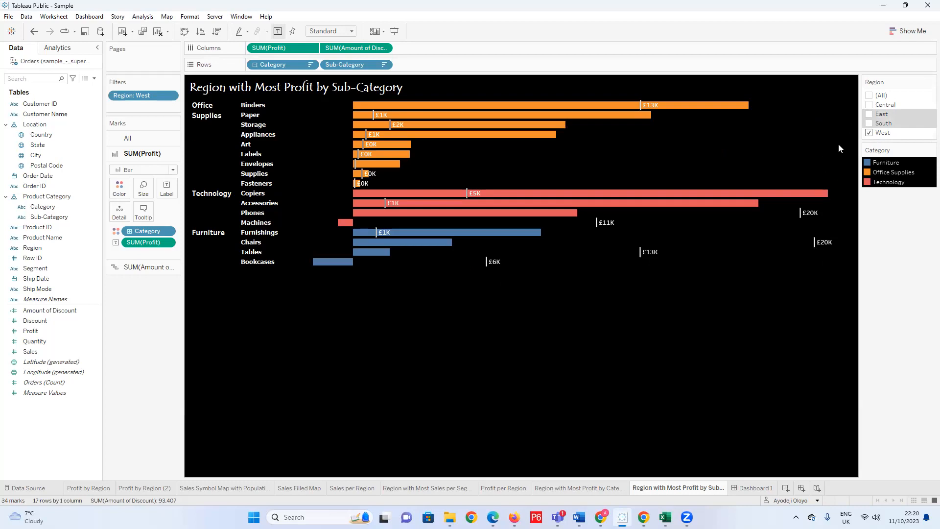
pyautogui.click(871, 97)
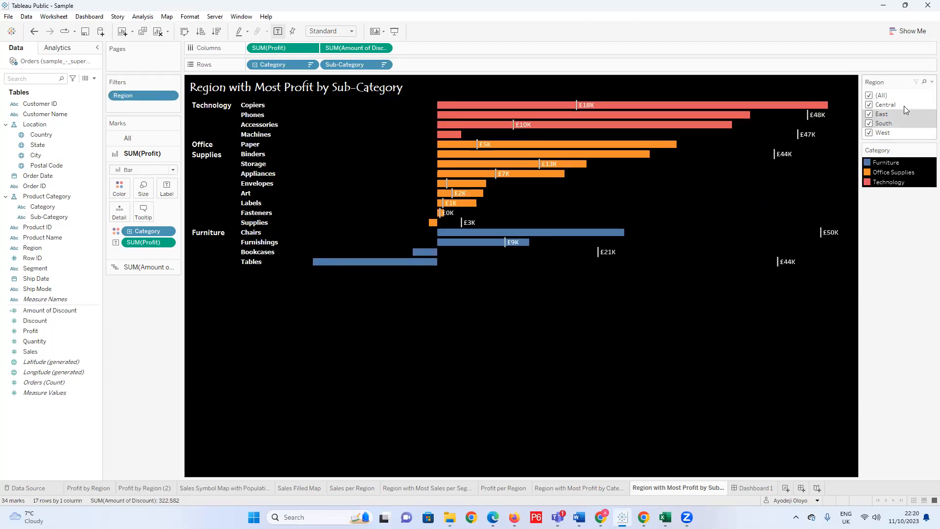
# Filter the sub-category chart to the West region and to the South region to compare profits, and restore all regions.
pyautogui.click(871, 97)
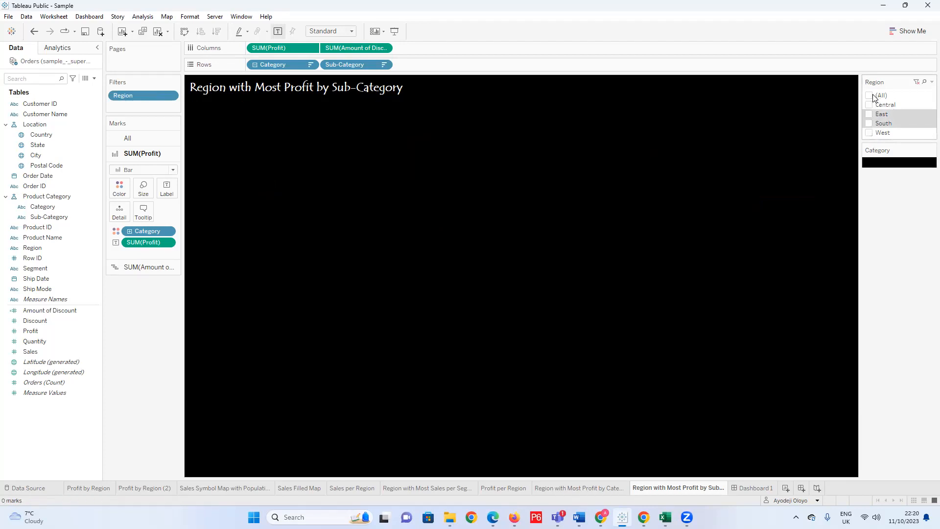
pyautogui.click(869, 132)
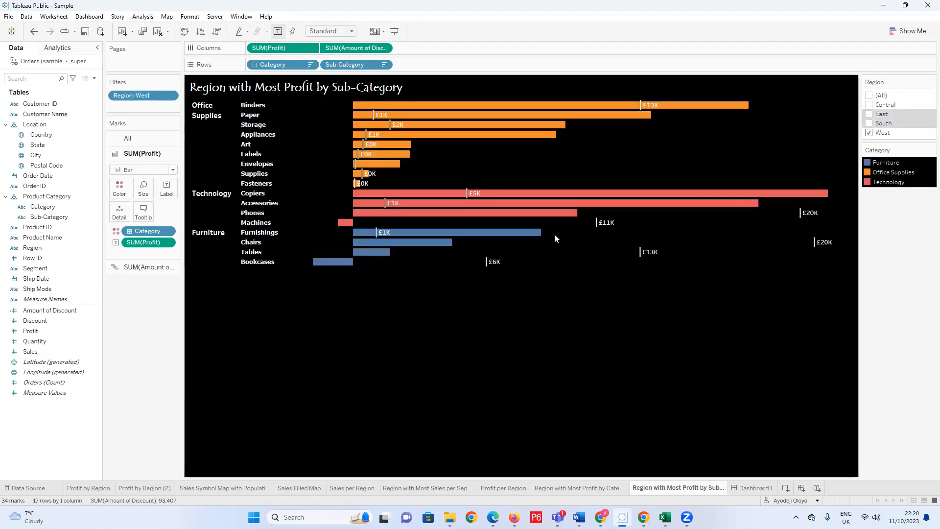
pyautogui.click(869, 132)
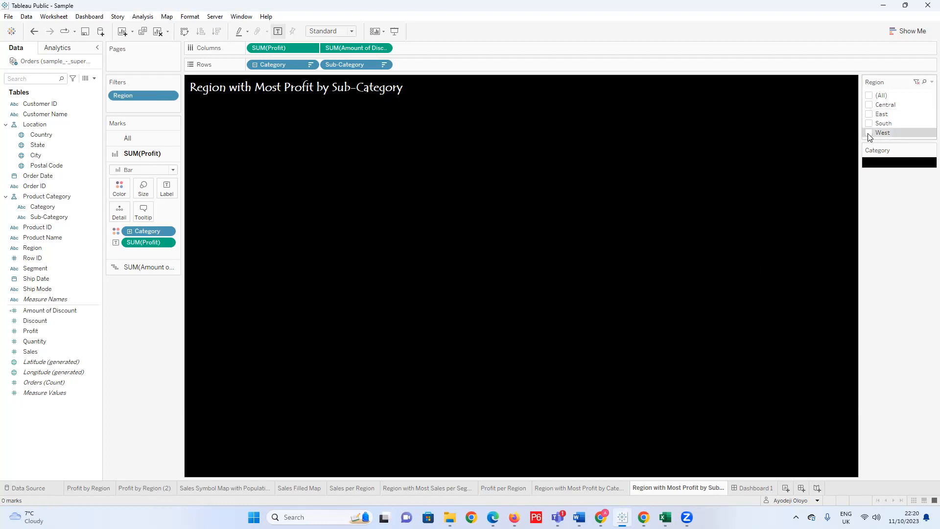
pyautogui.click(869, 123)
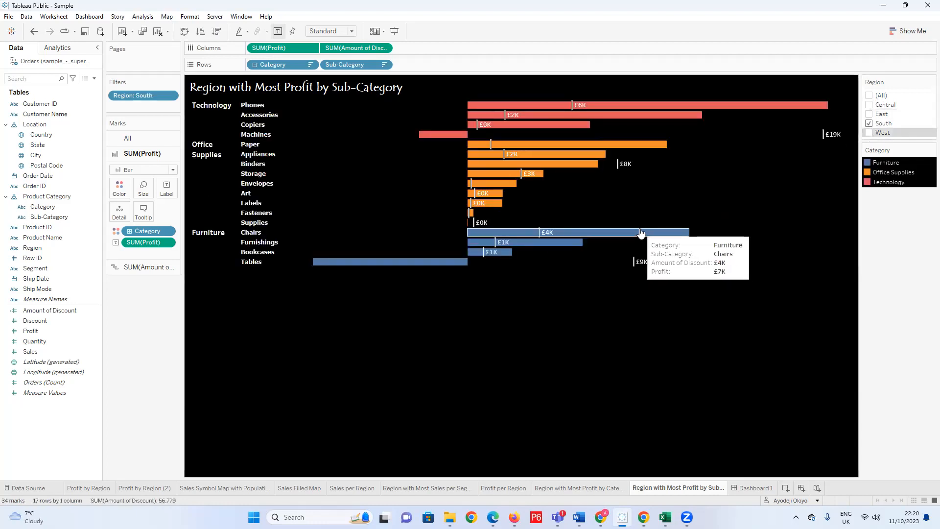
pyautogui.click(869, 96)
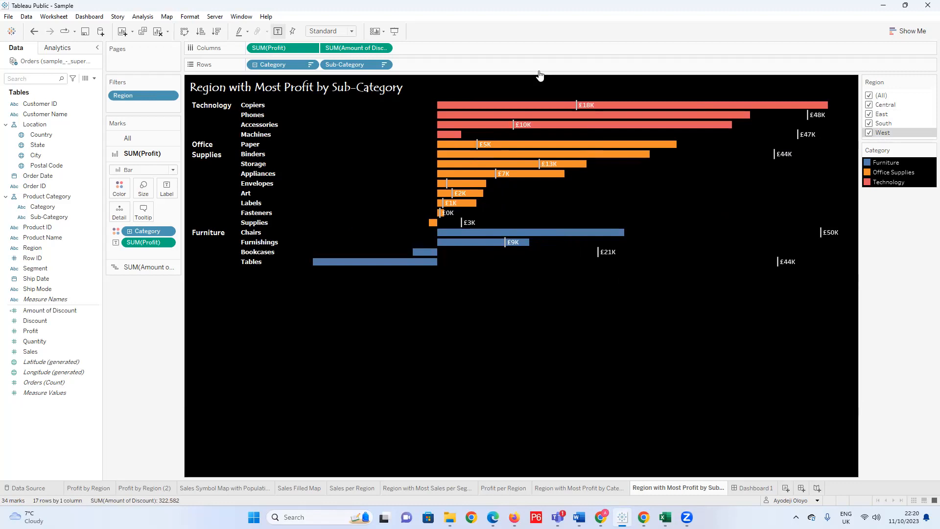
pyautogui.moveTo(562, 162)
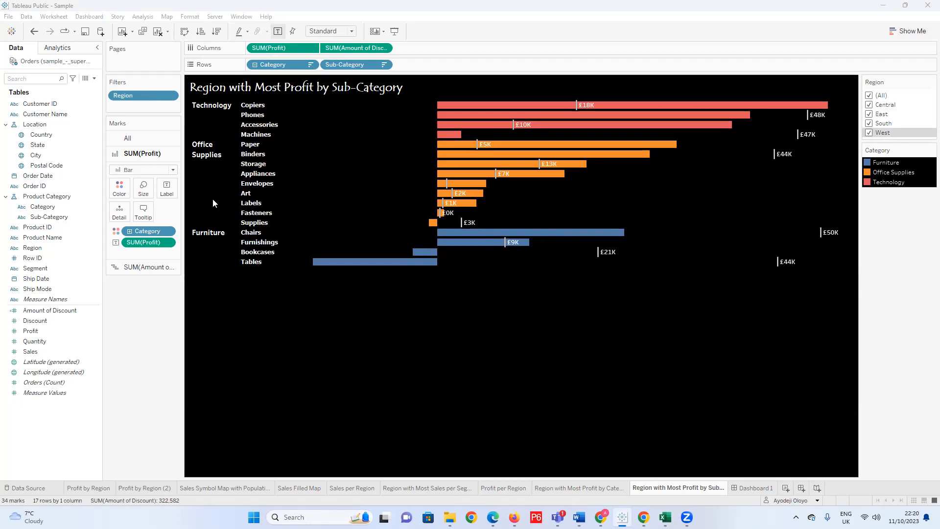
# Set the zero lines to None for the chart on the Region with Most Profit by Category sheet.
pyautogui.click(571, 488)
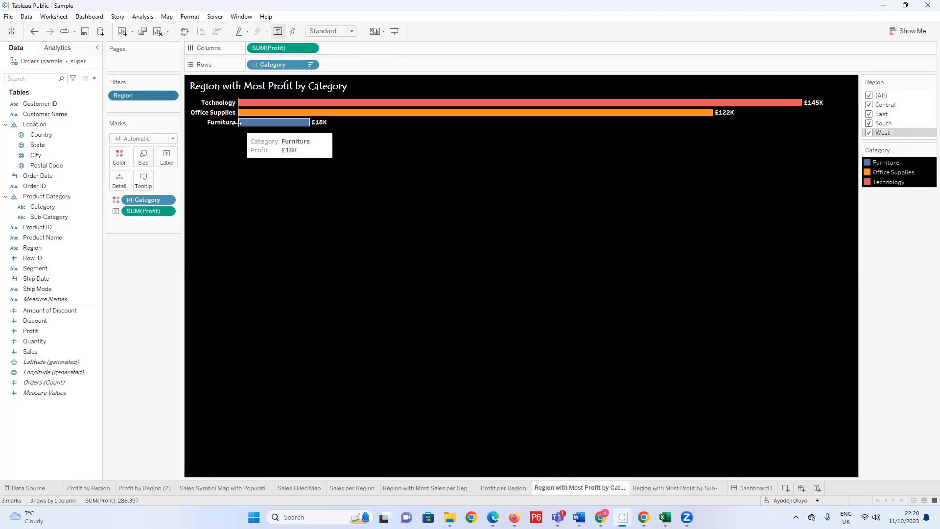
pyautogui.rightClick(293, 113)
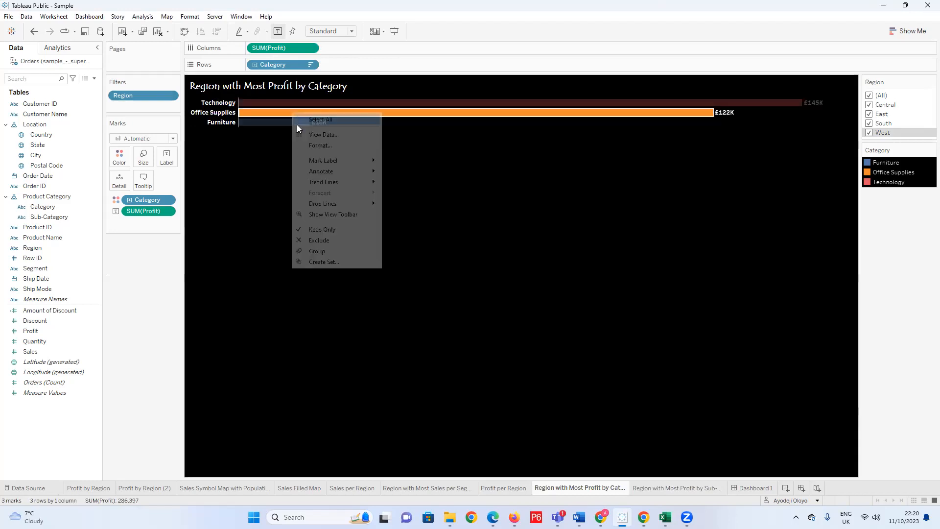
pyautogui.click(332, 144)
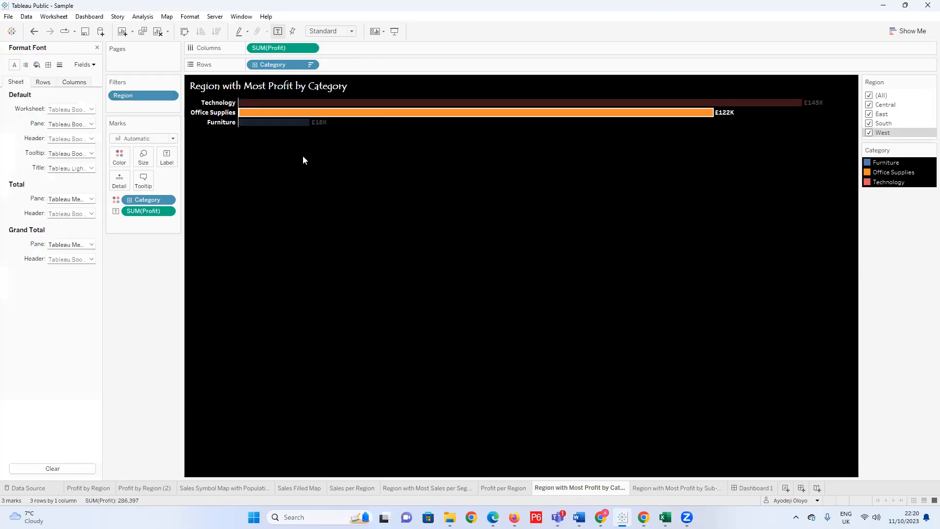
pyautogui.click(59, 64)
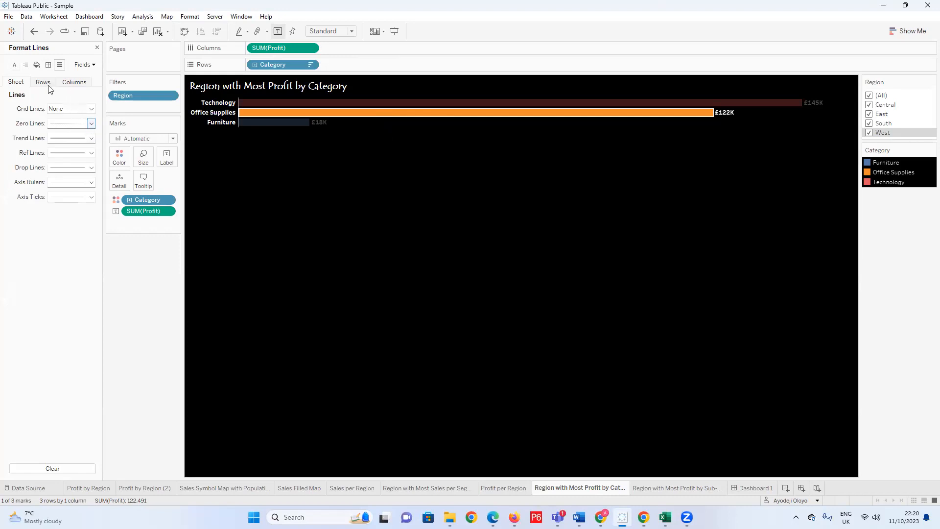
pyautogui.click(91, 123)
pyautogui.click(86, 137)
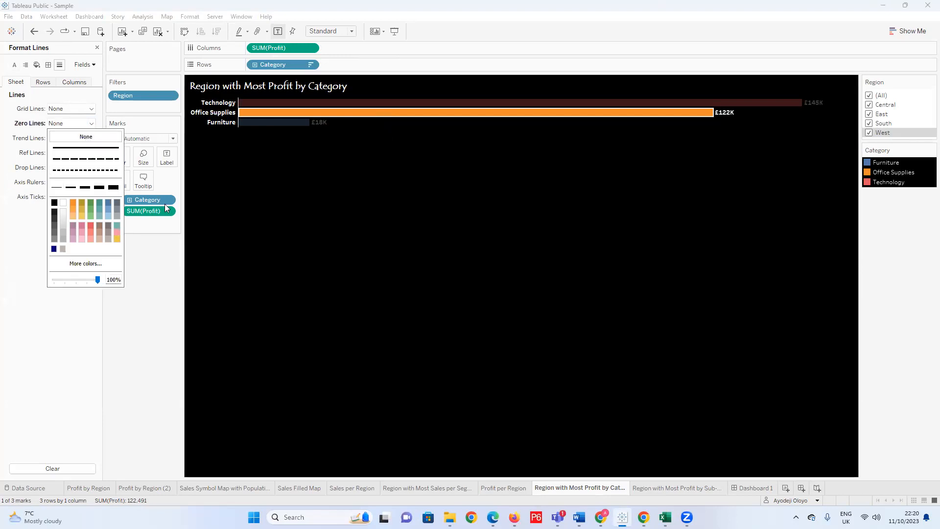
pyautogui.click(35, 278)
# Set the category profit chart's axis rulers and axis ticks to None.
pyautogui.click(91, 182)
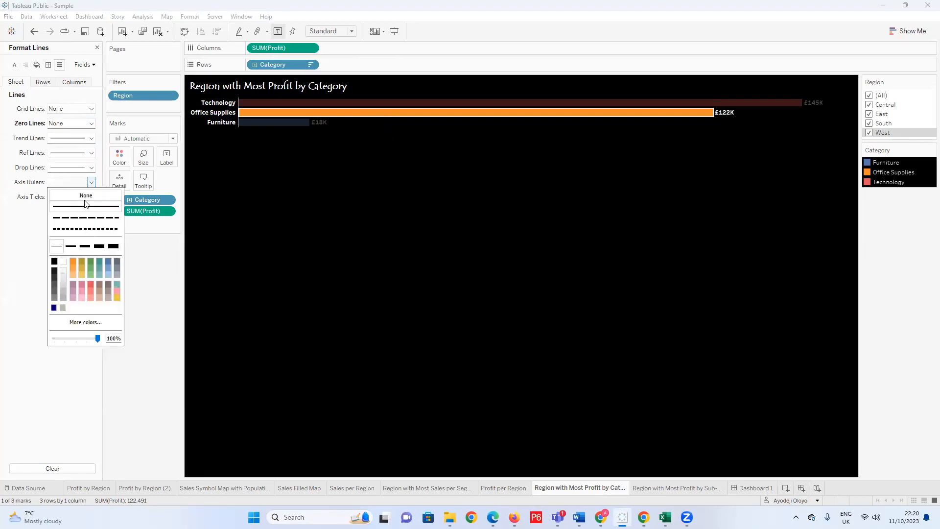
pyautogui.click(86, 196)
pyautogui.moveTo(243, 129)
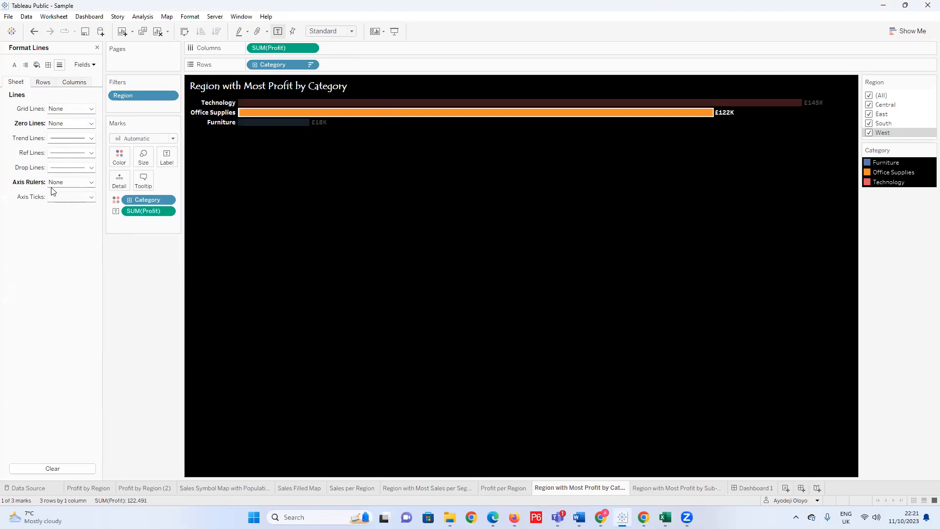
pyautogui.click(91, 197)
pyautogui.click(86, 209)
pyautogui.click(20, 237)
pyautogui.click(44, 82)
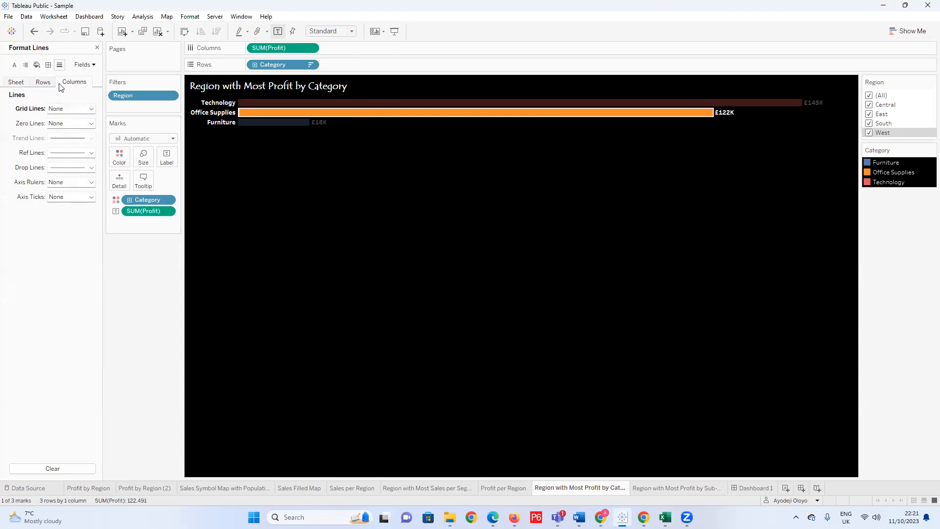
pyautogui.click(48, 65)
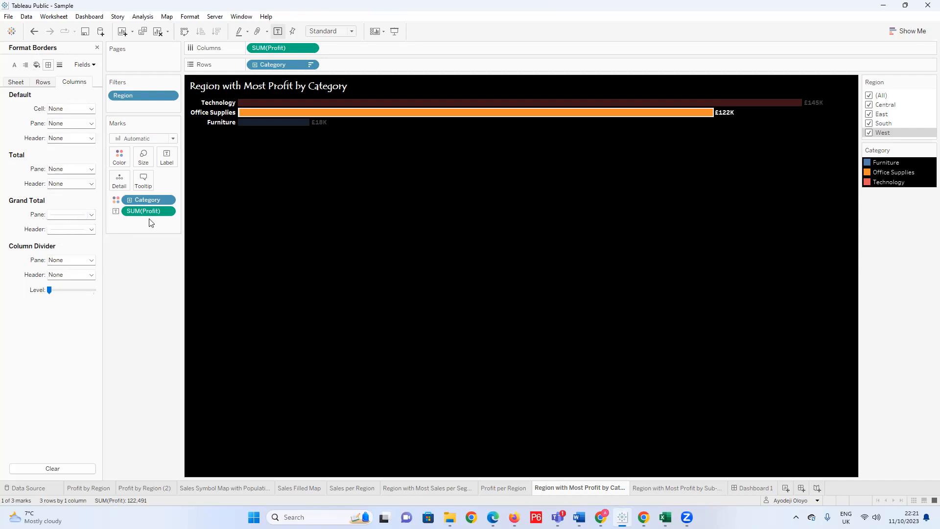
pyautogui.click(388, 175)
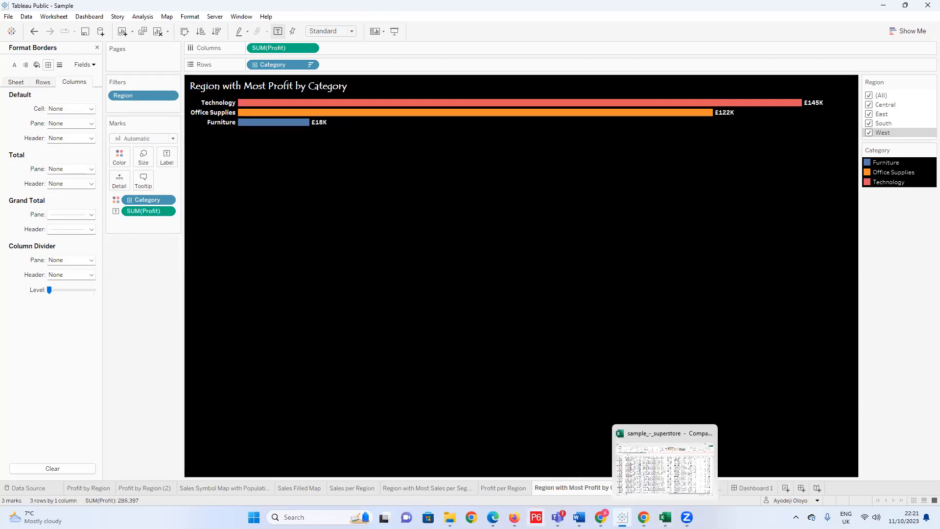
# Return to the sub-category profit sheet, switch to the Word document of sprint stories, and select the first story.
pyautogui.moveTo(579, 517)
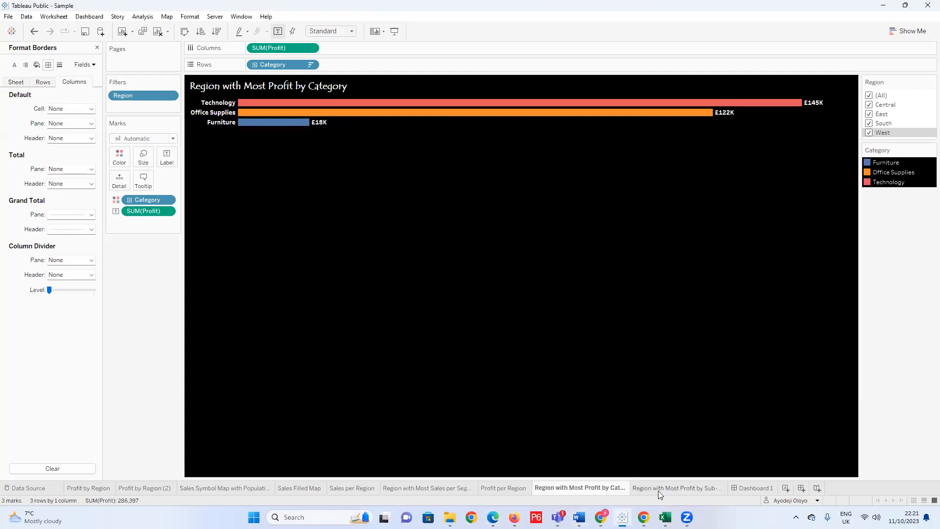
pyautogui.click(658, 490)
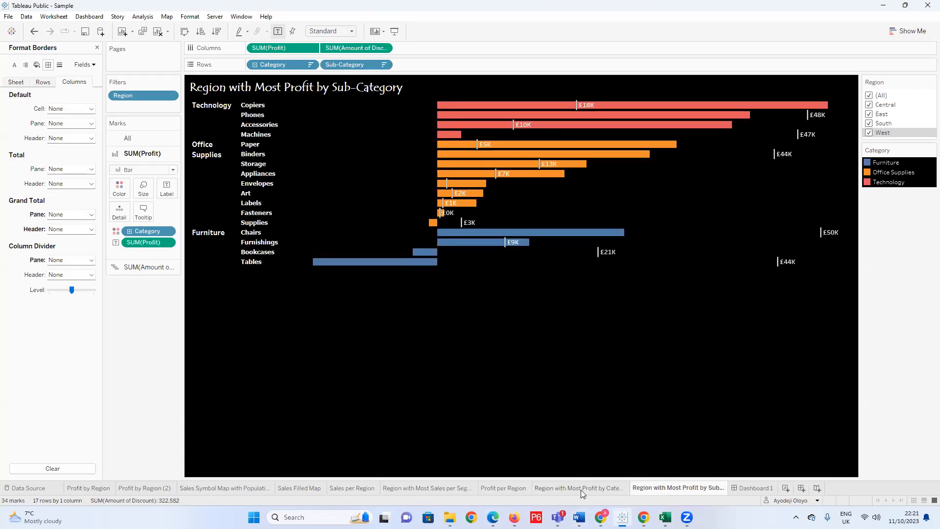
pyautogui.moveTo(579, 517)
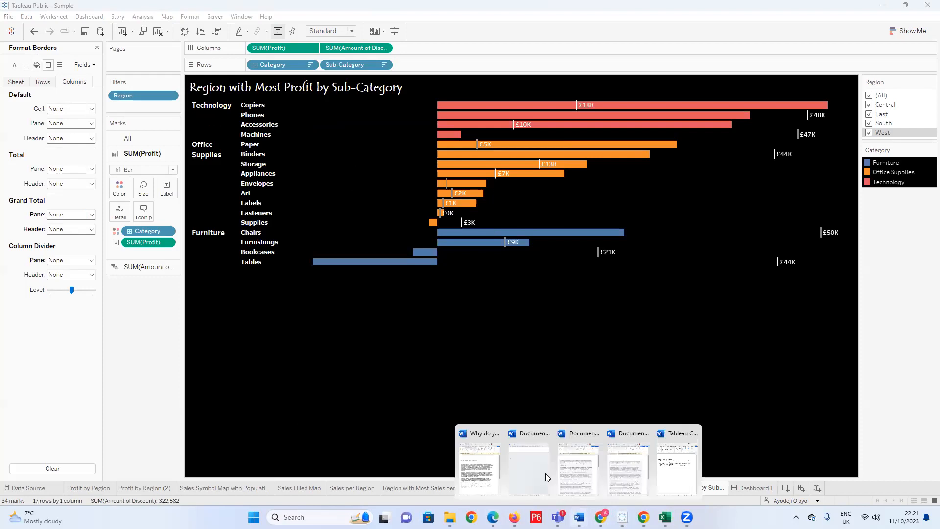
pyautogui.click(676, 467)
pyautogui.moveTo(226, 179); pyautogui.dragTo(20, 168)
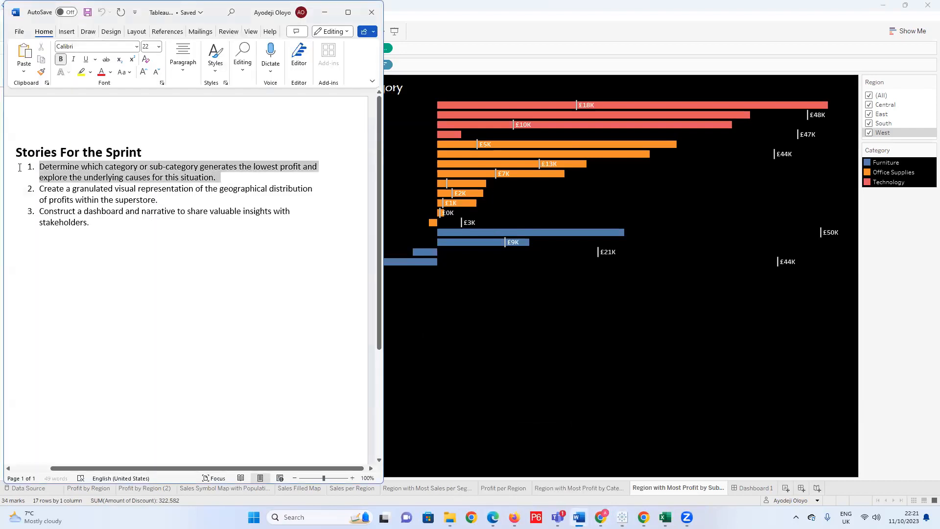
# Try a green font colour on the first sprint story, and undo it.
pyautogui.click(111, 72)
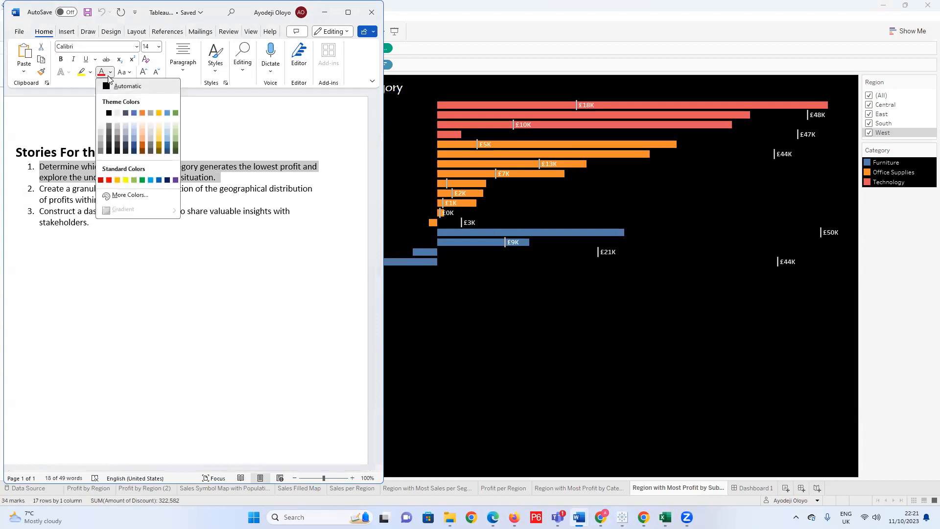
pyautogui.click(176, 114)
pyautogui.click(269, 336)
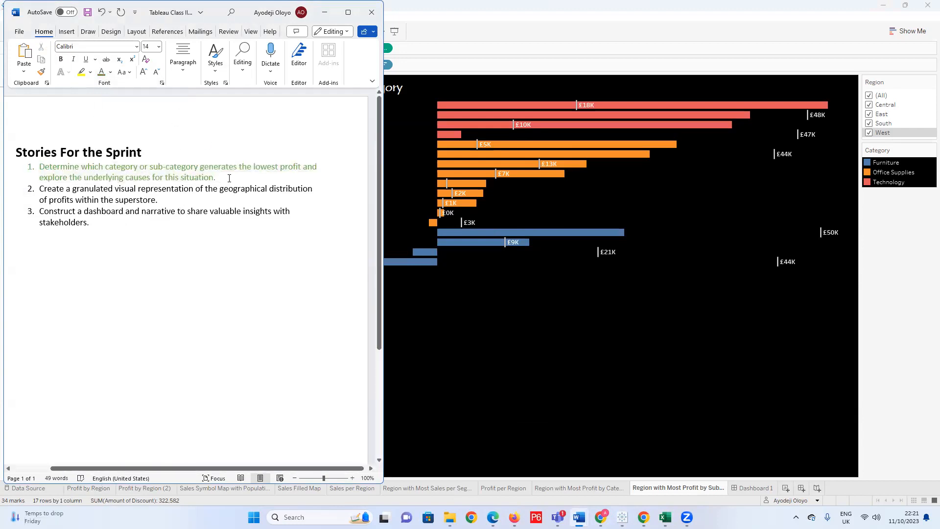
pyautogui.hotkey('ctrl', 'z')
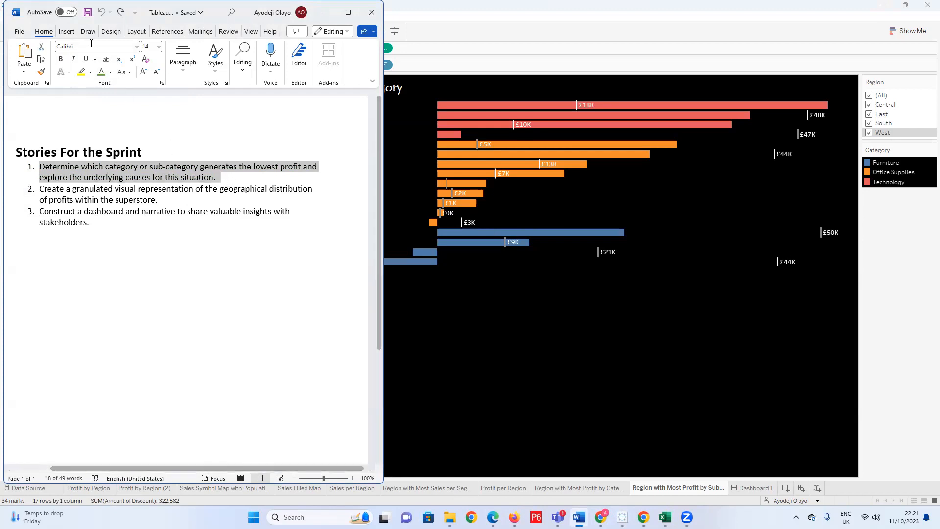
# Highlight the first sprint story, about the category or sub-category with the lowest profit, in yellow.
pyautogui.click(82, 72)
pyautogui.press('Left')
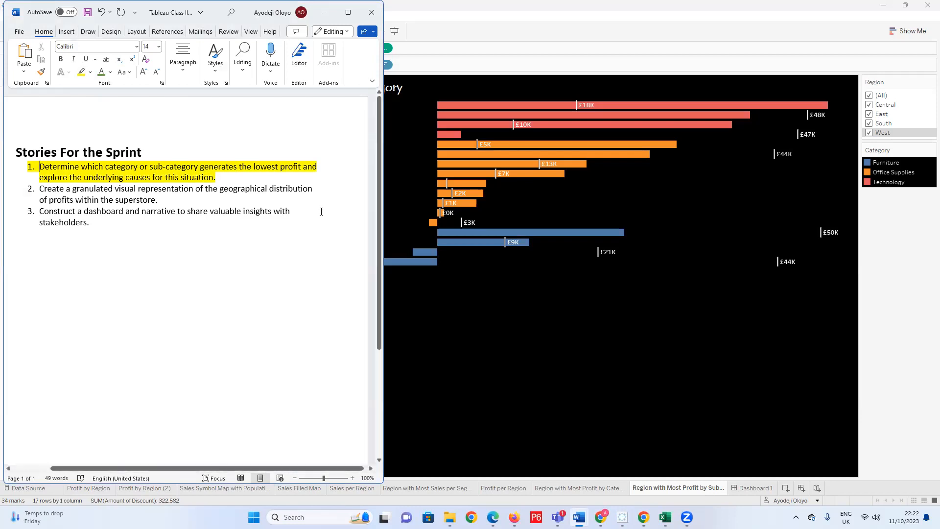
# Switch back to Tableau Public, open the Sales Symbol Map with Population sheet, and close the border formatting options.
pyautogui.click(584, 356)
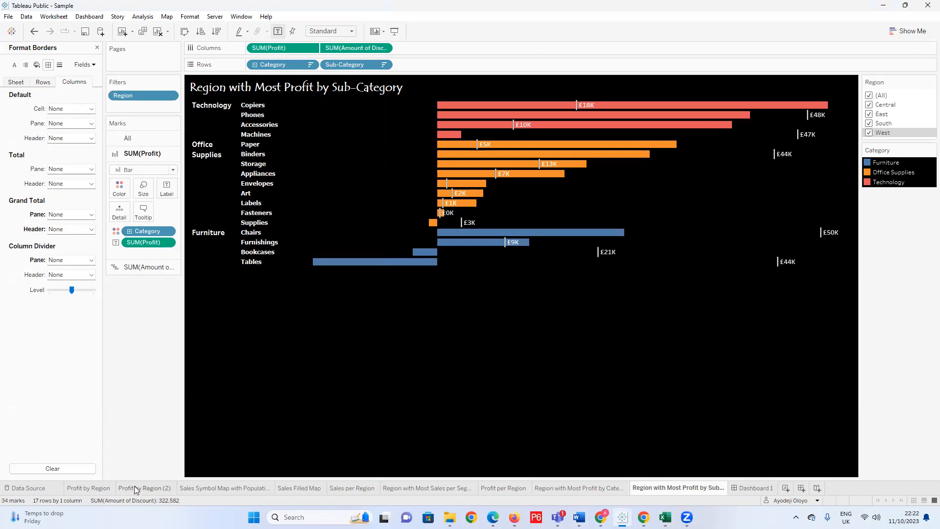
pyautogui.click(226, 488)
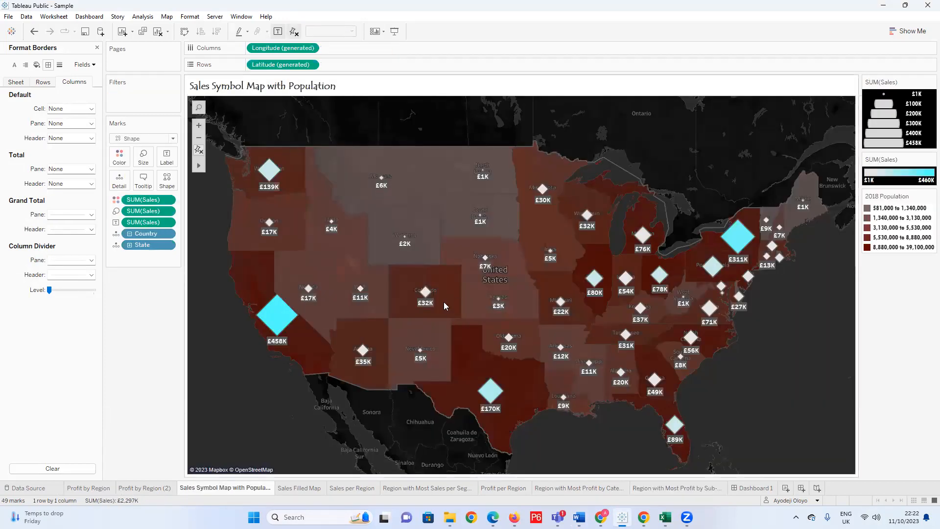
pyautogui.moveTo(429, 301)
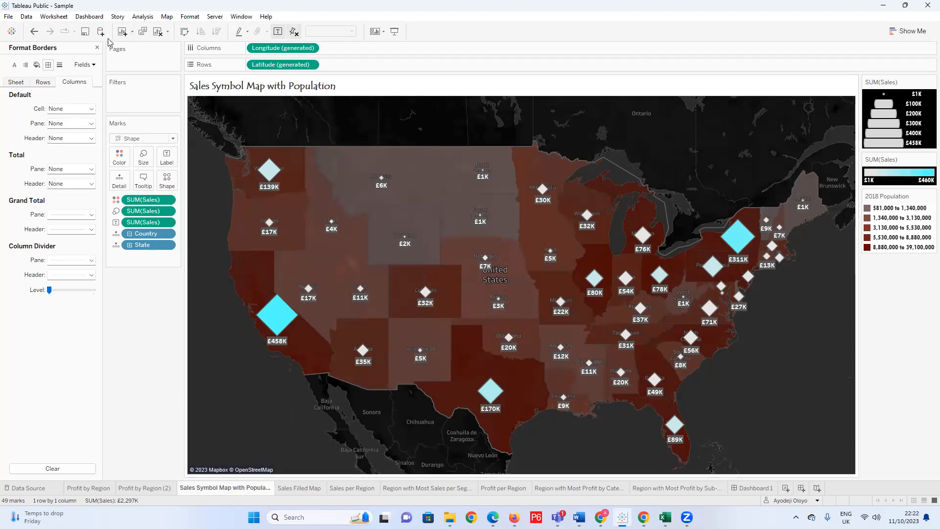
pyautogui.click(97, 48)
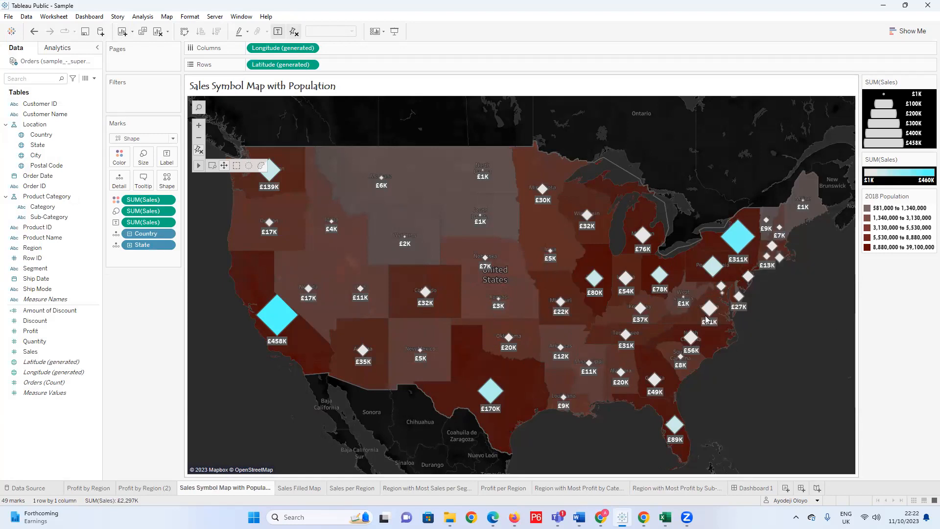
# Examine the states' sales against population on the symbol map, including the west coast states and New York.
pyautogui.moveTo(713, 258)
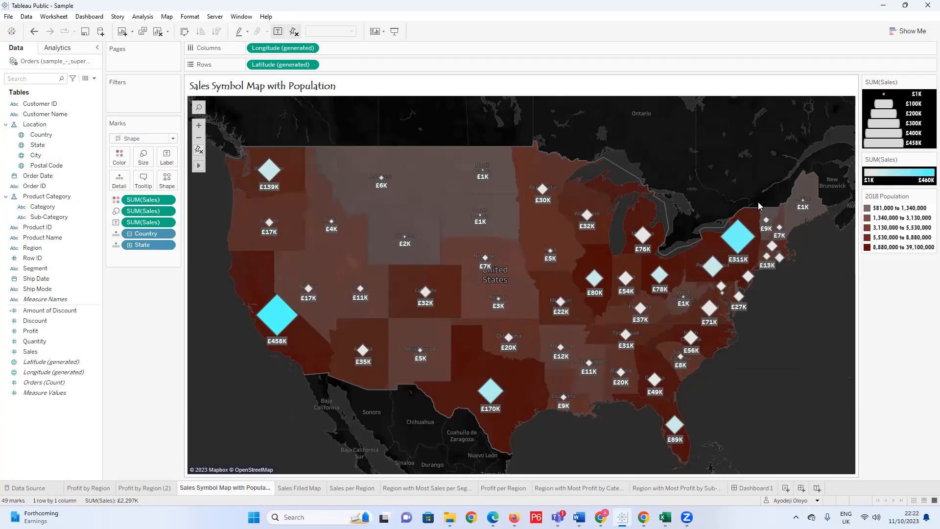
pyautogui.moveTo(261, 172)
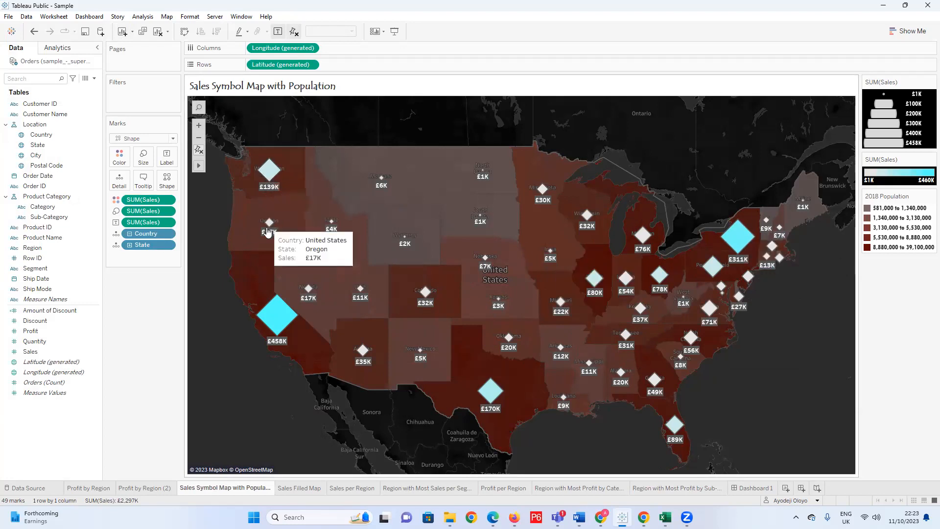
pyautogui.moveTo(275, 319)
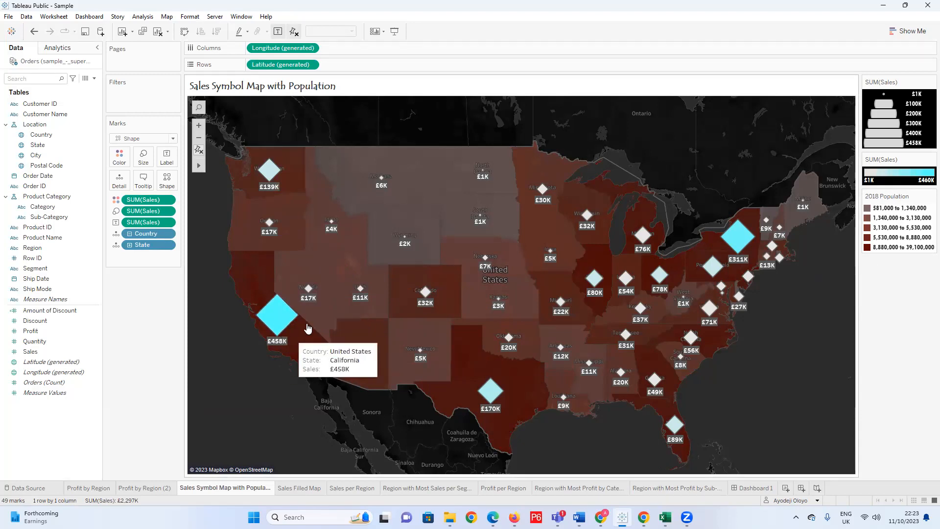
pyautogui.moveTo(728, 237)
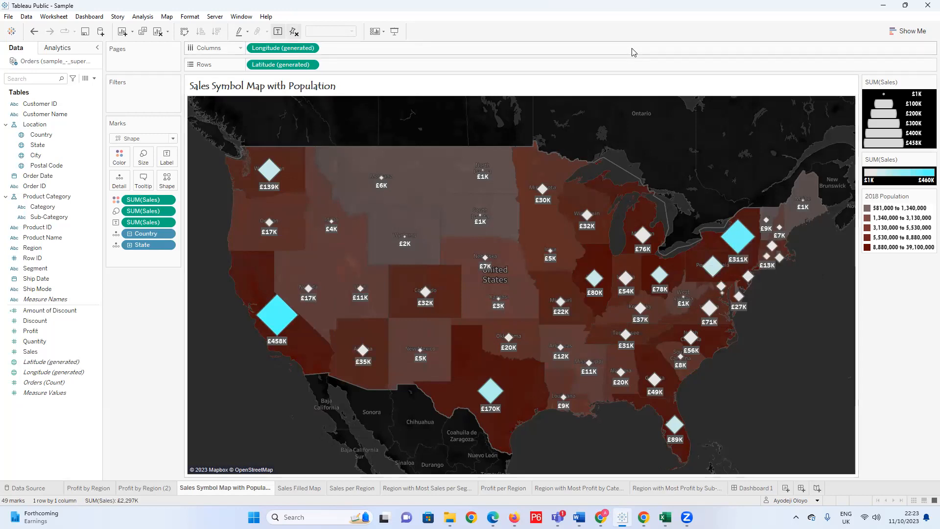
pyautogui.click(596, 71)
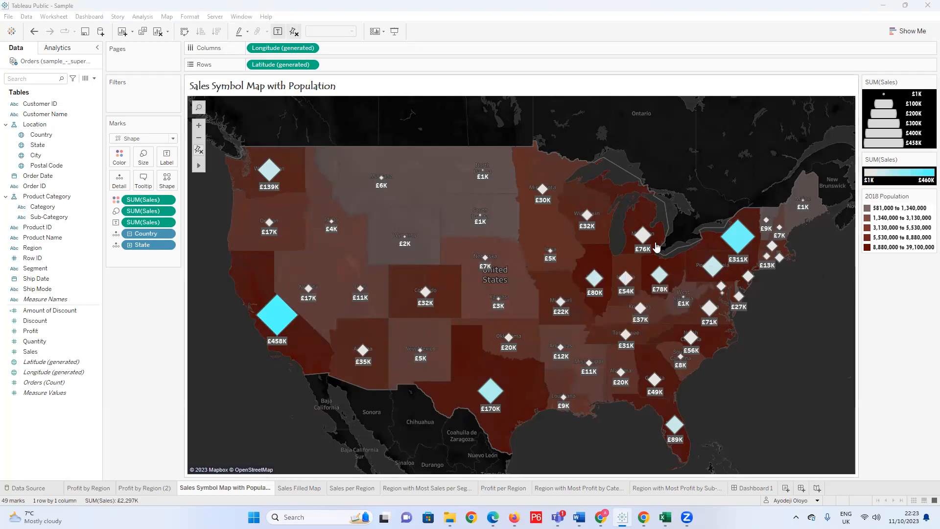
pyautogui.moveTo(743, 235)
pyautogui.moveTo(381, 182)
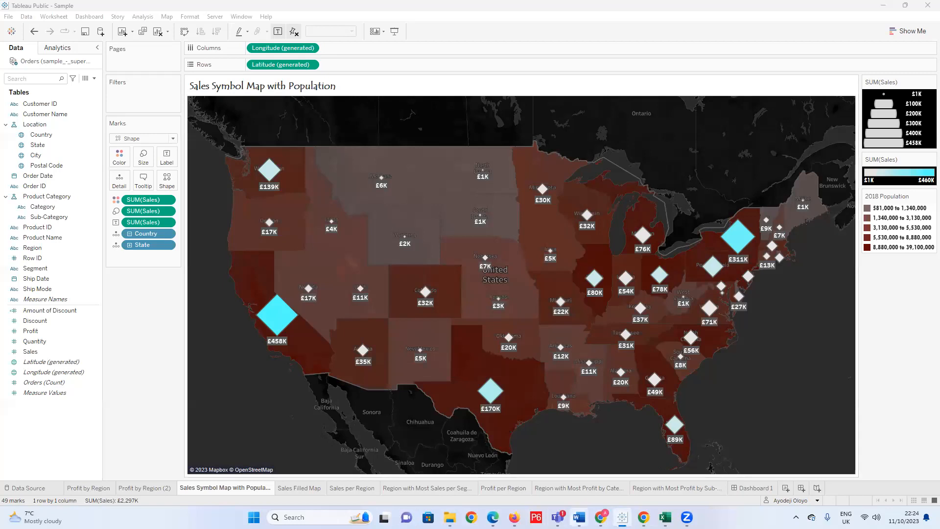
# Switch to the Word document to reread the stories for the sprint, and return to Tableau Public.
pyautogui.moveTo(580, 517)
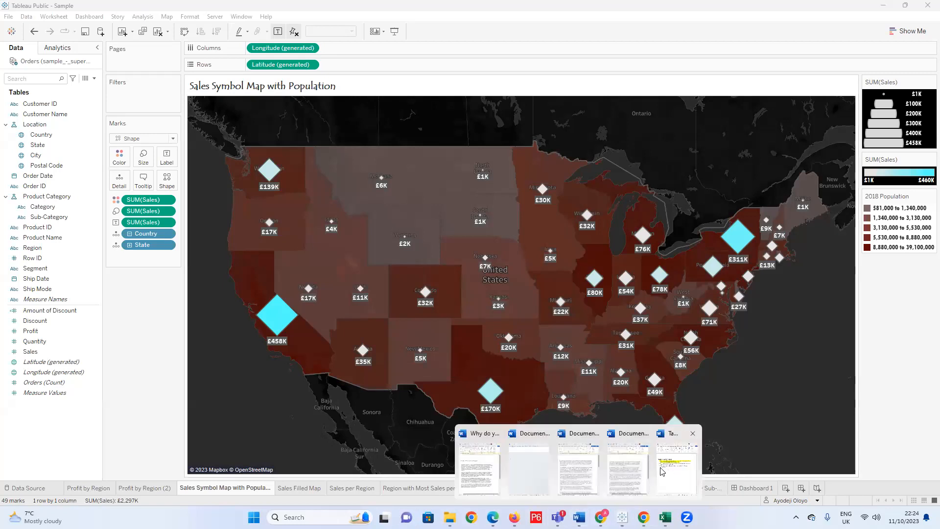
pyautogui.click(676, 469)
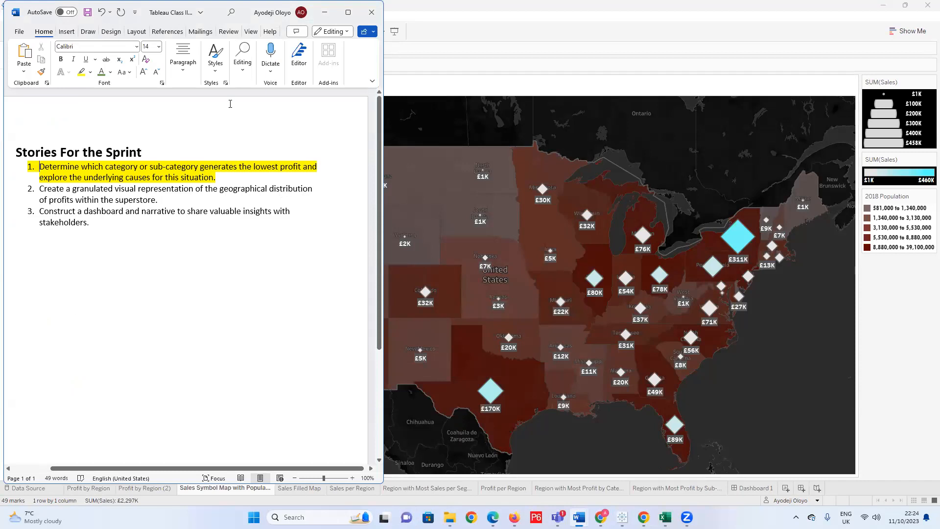
pyautogui.click(324, 18)
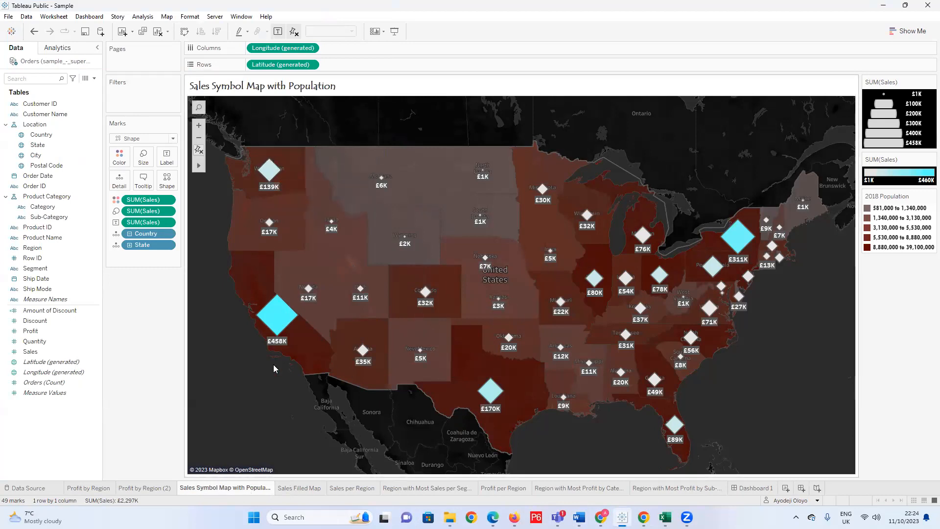
# Open the Sales Filled Map sheet and examine the postal-code sales in California around San Francisco.
pyautogui.click(306, 491)
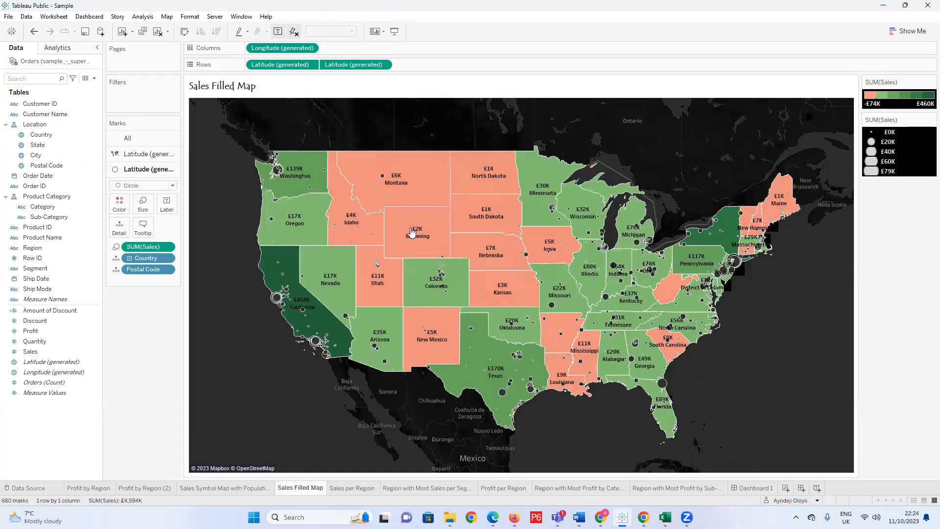
pyautogui.moveTo(448, 338)
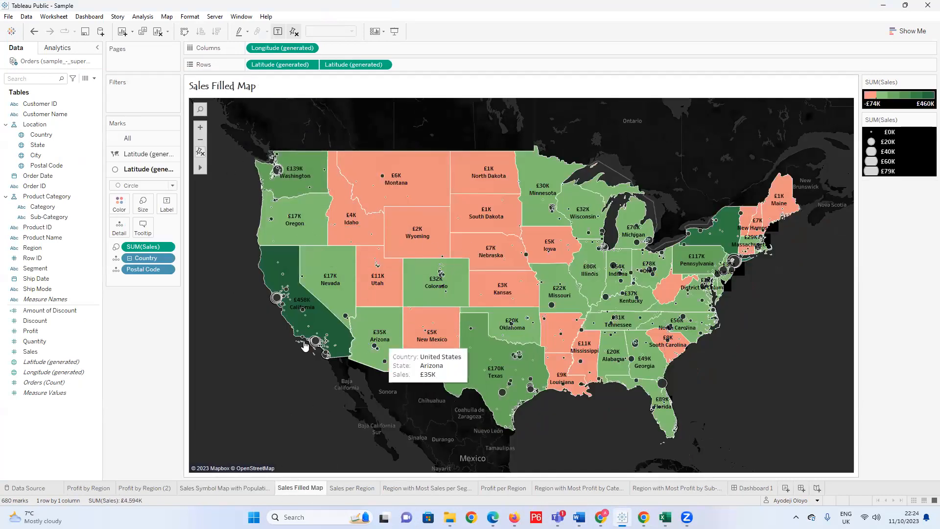
pyautogui.scroll(5, 274, 302)
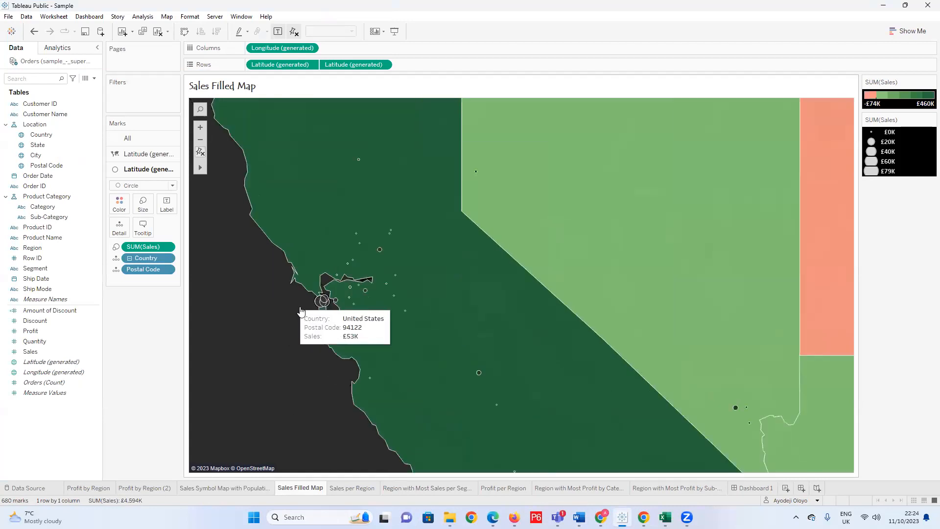
pyautogui.scroll(3, 327, 311)
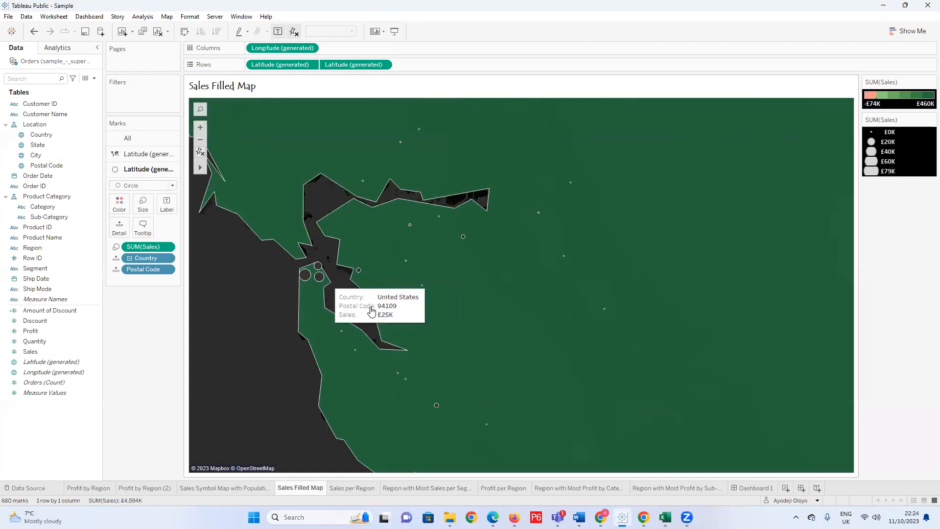
pyautogui.scroll(-3, 457, 289)
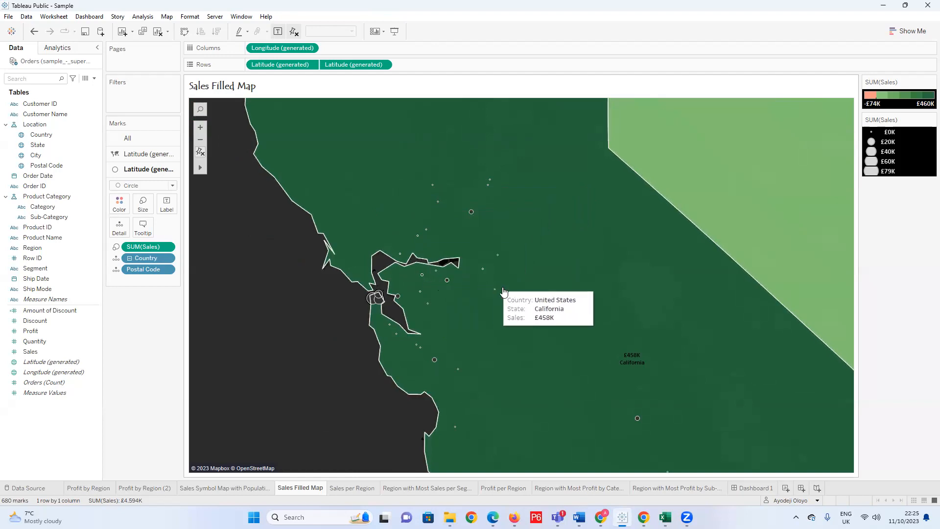
pyautogui.scroll(-3, 503, 291)
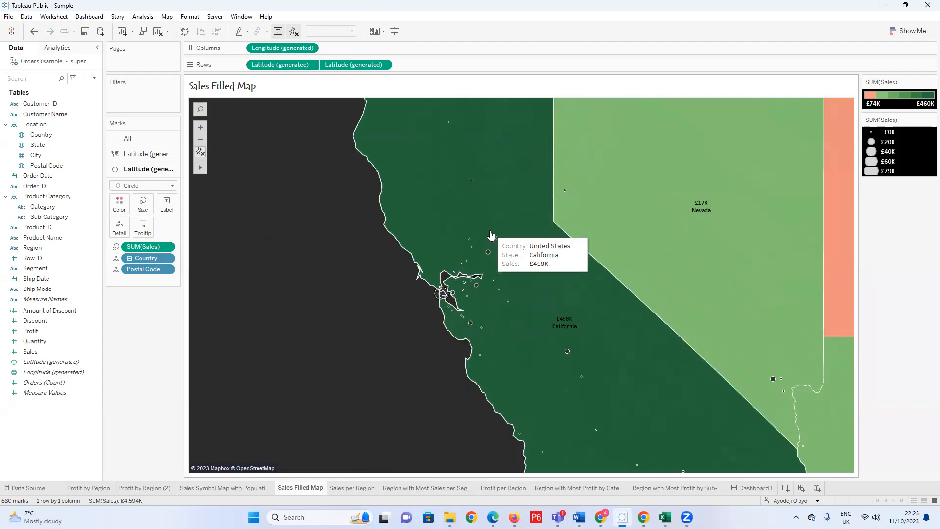
pyautogui.scroll(-3, 441, 293)
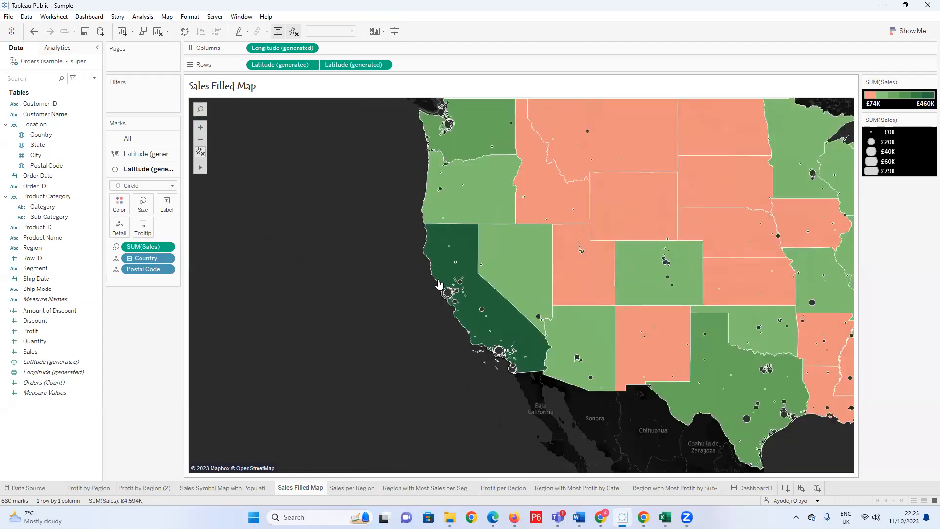
pyautogui.scroll(-3, 439, 285)
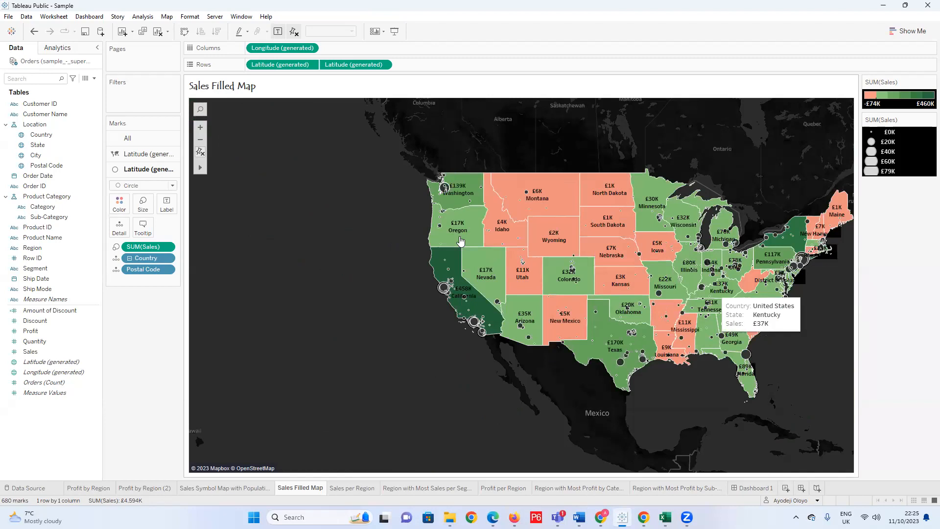
# Examine the filled map's sales across the eastern and central states, including Pennsylvania, Wisconsin and South Dakota.
pyautogui.scroll(2, 714, 280)
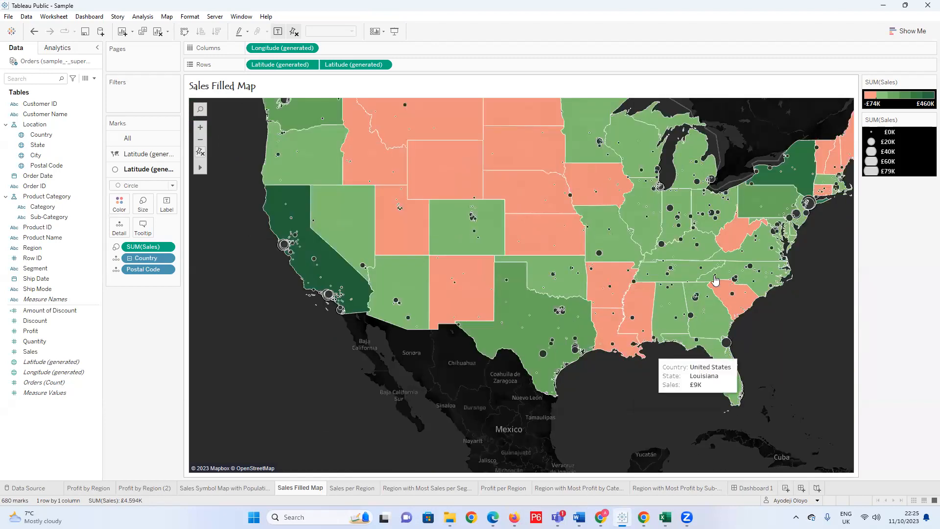
pyautogui.scroll(-2, 715, 280)
pyautogui.scroll(2, 785, 247)
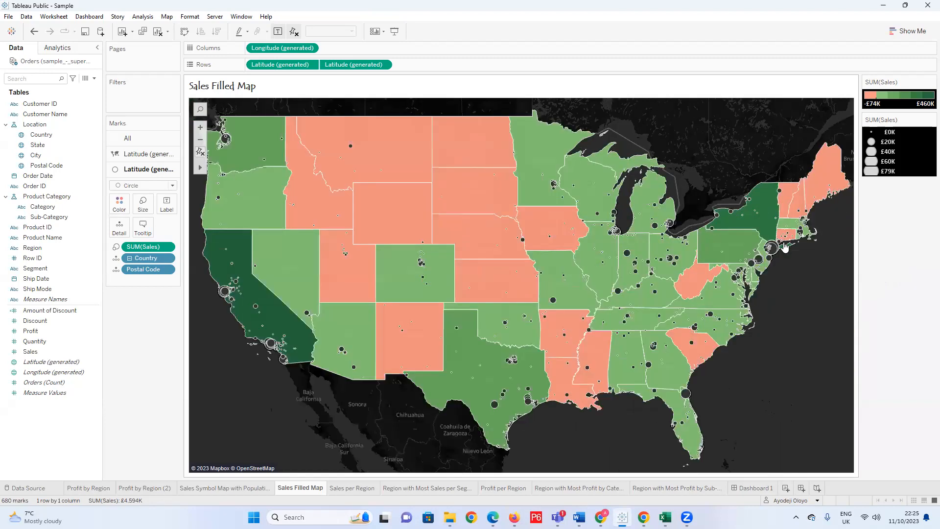
pyautogui.scroll(4, 785, 247)
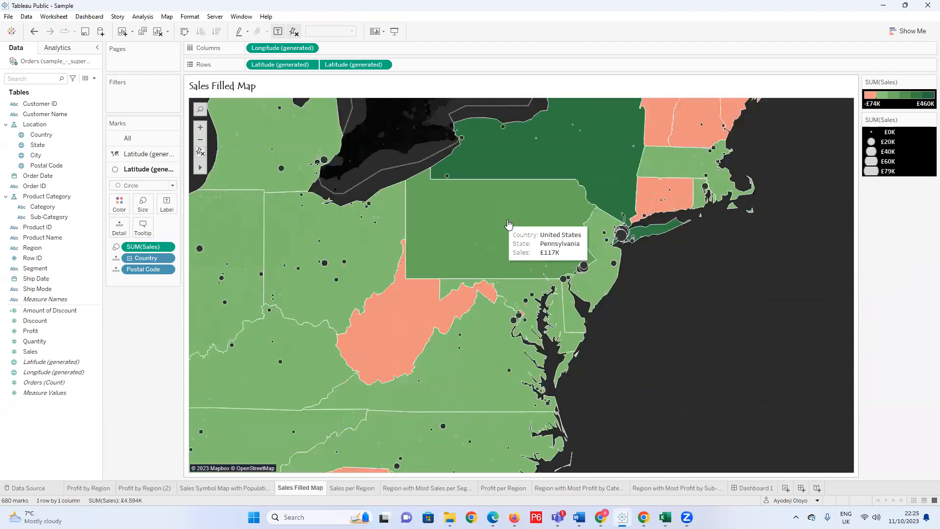
pyautogui.scroll(-2, 508, 223)
pyautogui.scroll(-2, 509, 225)
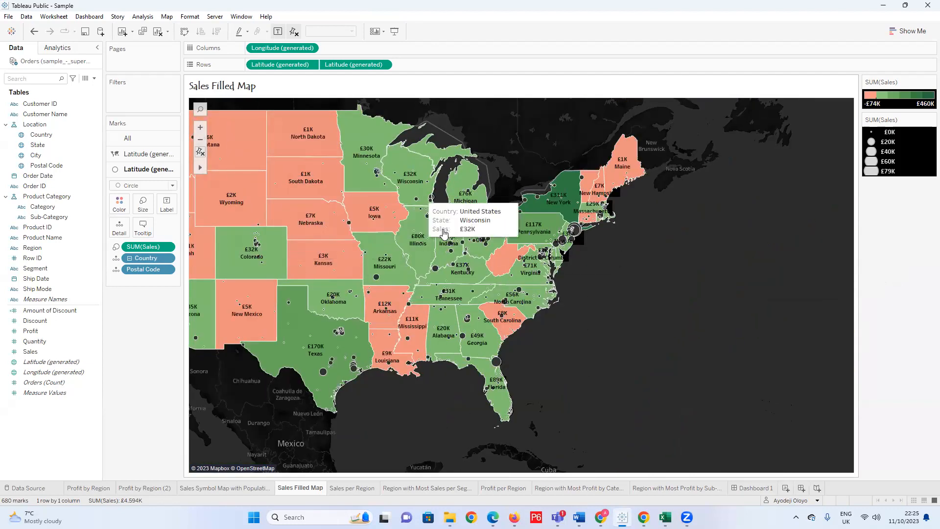
pyautogui.scroll(1, 264, 169)
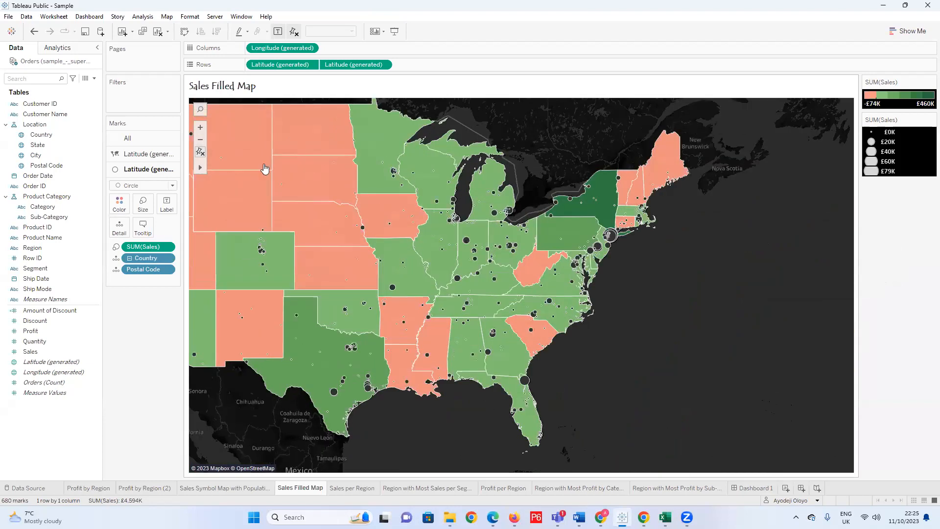
pyautogui.scroll(1, 265, 169)
pyautogui.scroll(-2, 346, 197)
pyautogui.scroll(-1, 398, 204)
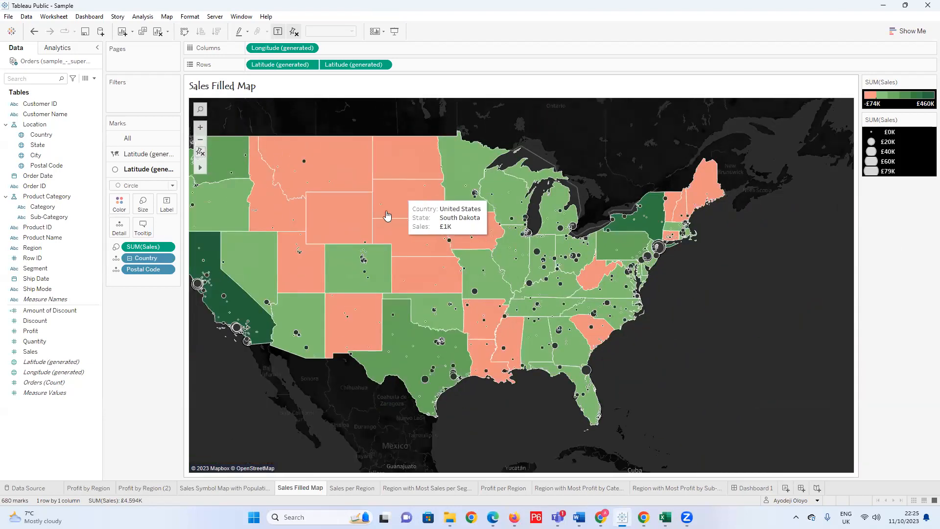
pyautogui.scroll(-1, 431, 275)
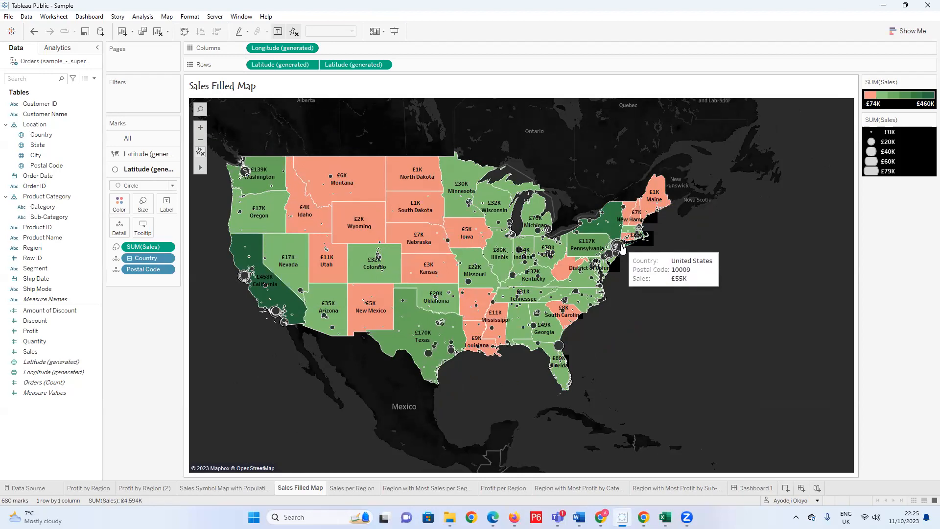
# Examine the sales of the individual postal codes around New York City and neighbouring New Jersey on the filled map.
pyautogui.scroll(4, 620, 252)
pyautogui.scroll(5, 612, 253)
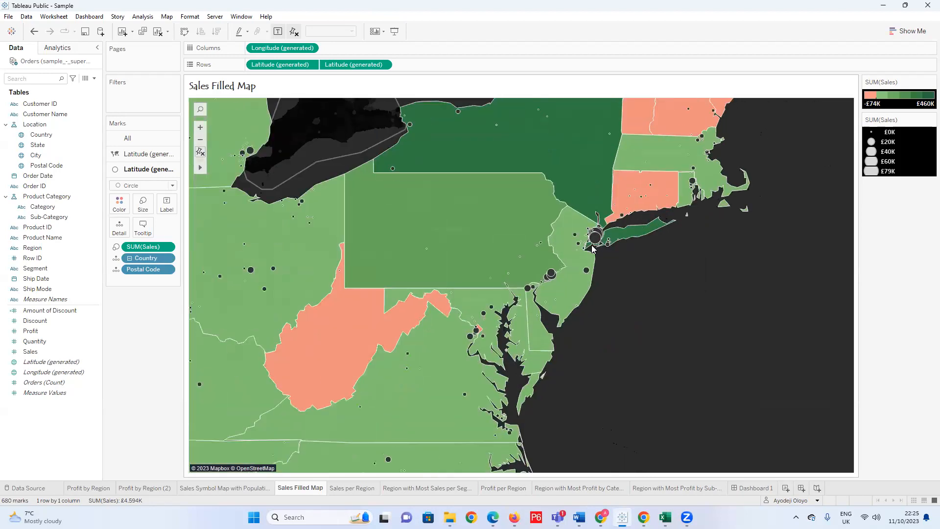
pyautogui.scroll(1, 620, 239)
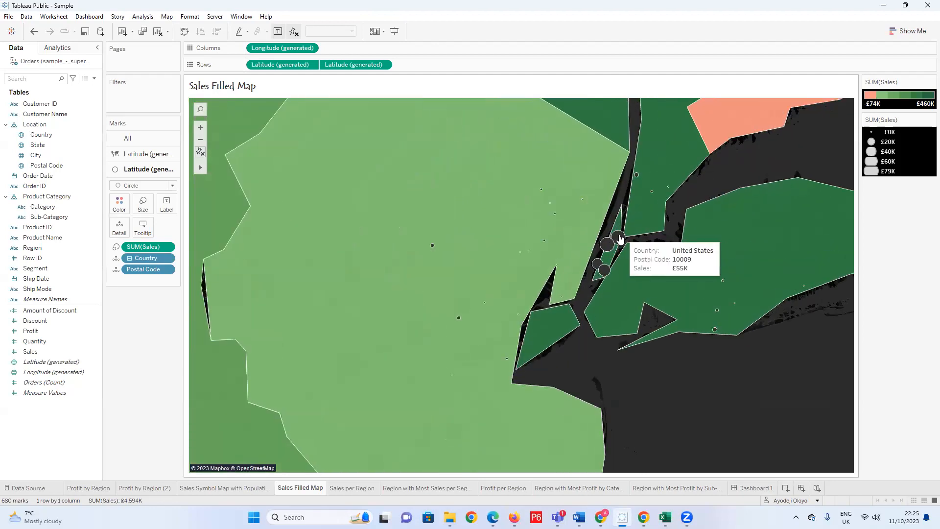
pyautogui.moveTo(622, 240)
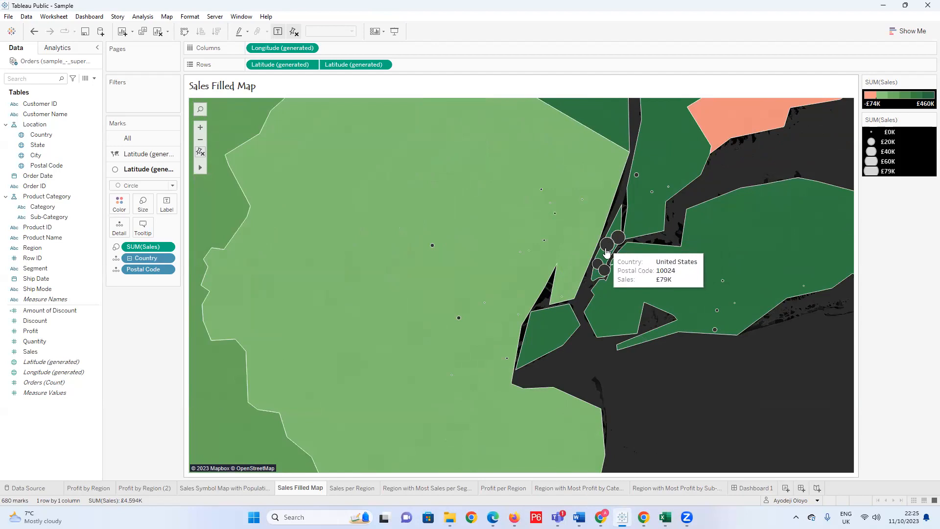
pyautogui.moveTo(599, 275)
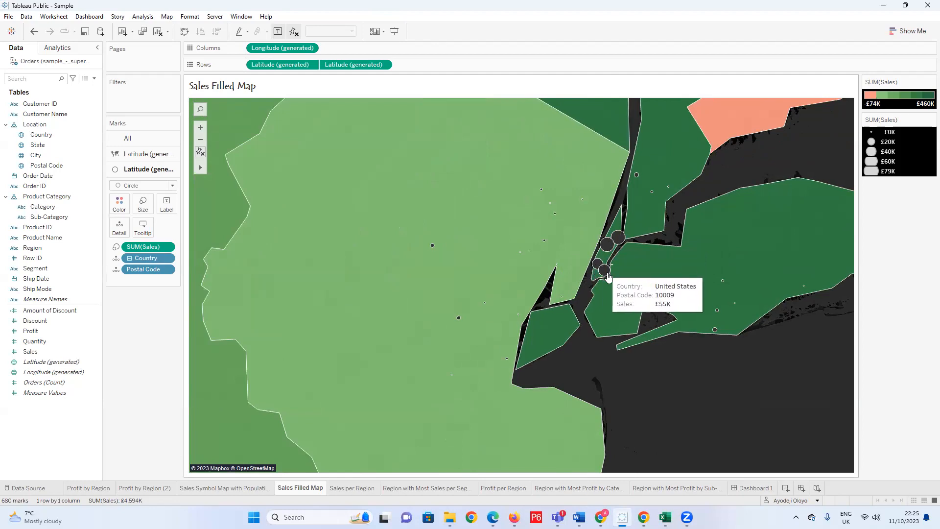
pyautogui.moveTo(457, 321)
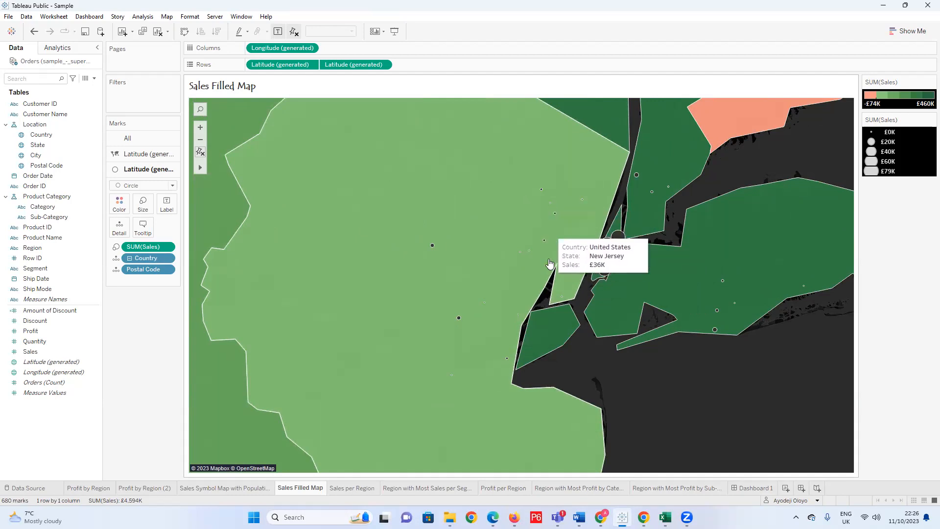
# Magnify Texas and its neighbouring states on the filled map with the Zoom Area tool.
pyautogui.scroll(-4, 549, 264)
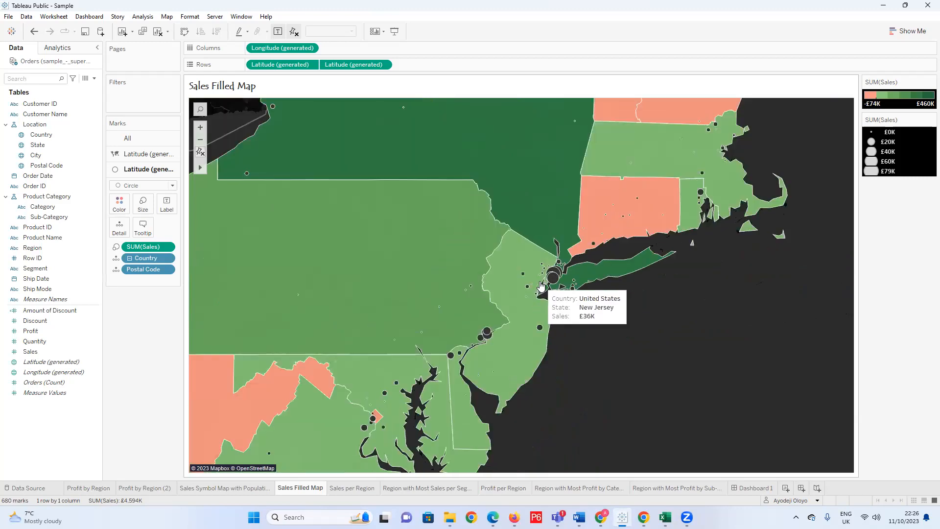
pyautogui.scroll(-5, 541, 285)
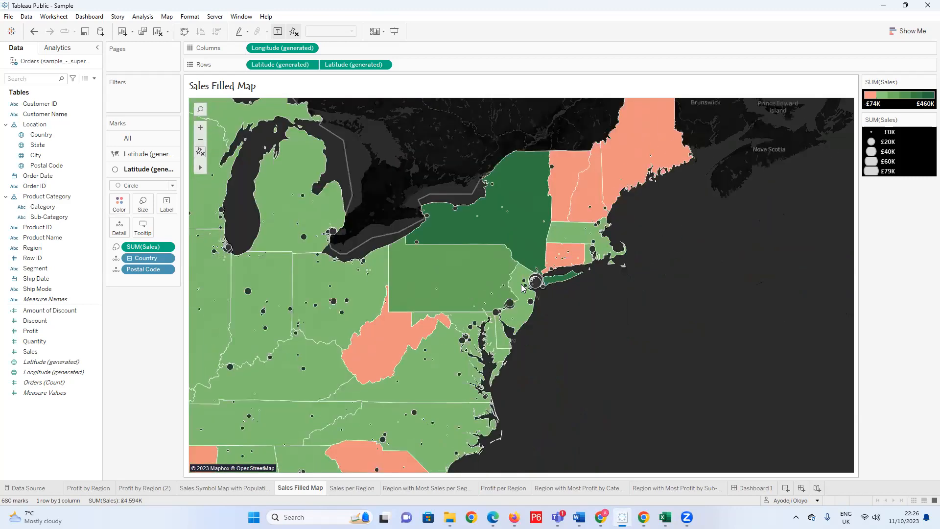
pyautogui.scroll(-2, 533, 294)
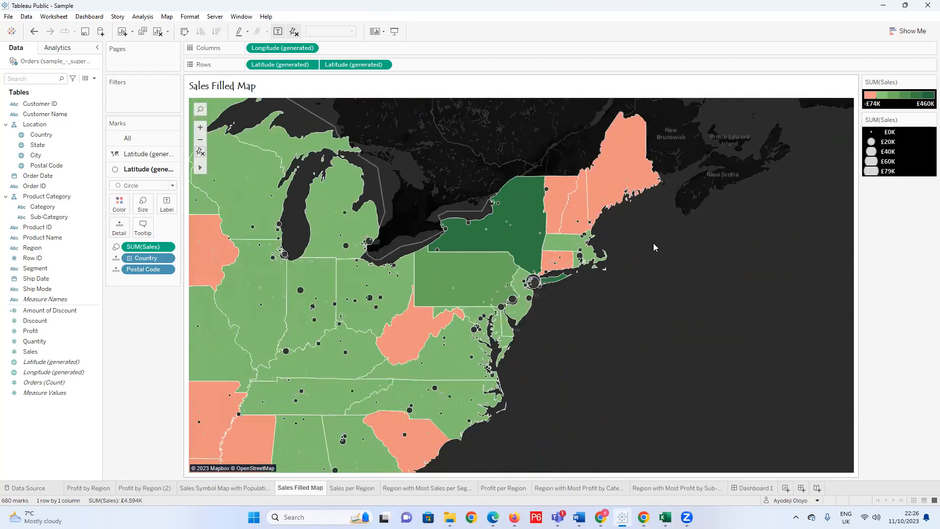
pyautogui.scroll(-2, 740, 376)
pyautogui.scroll(-2, 640, 277)
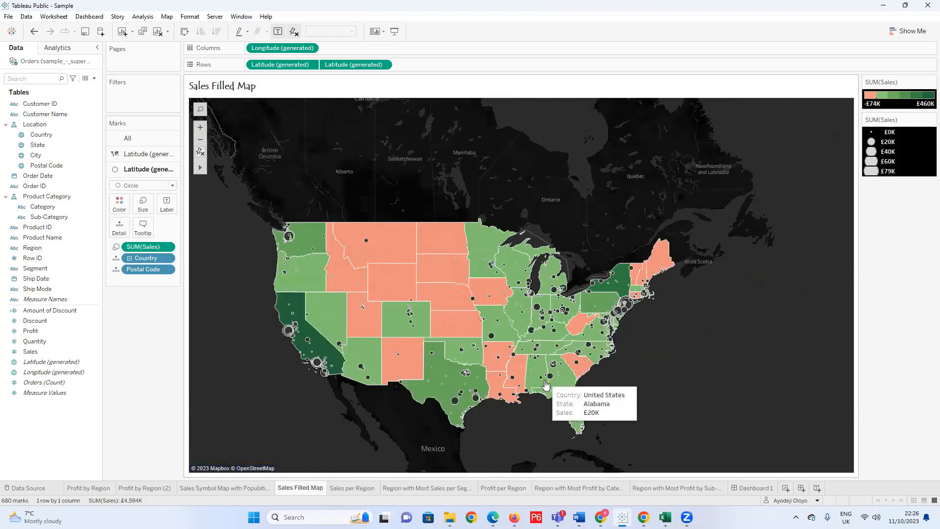
pyautogui.scroll(1, 546, 412)
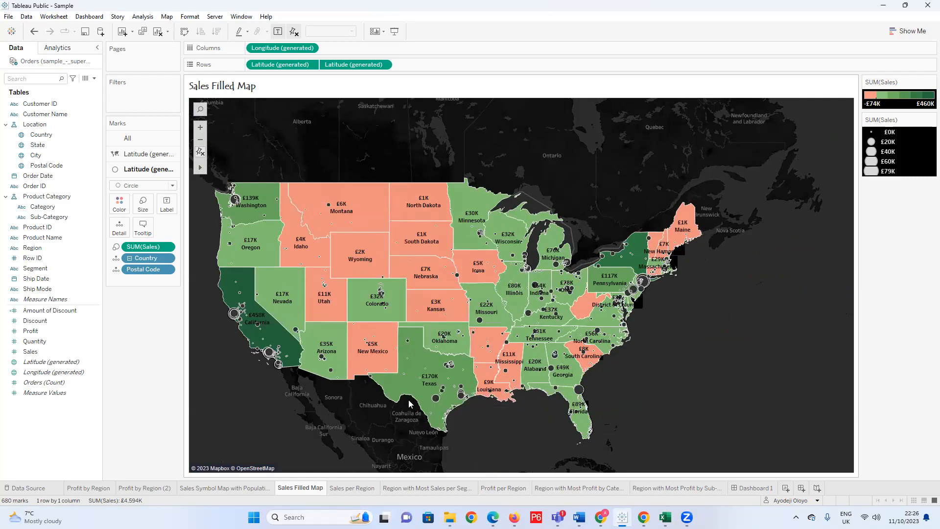
pyautogui.moveTo(203, 168)
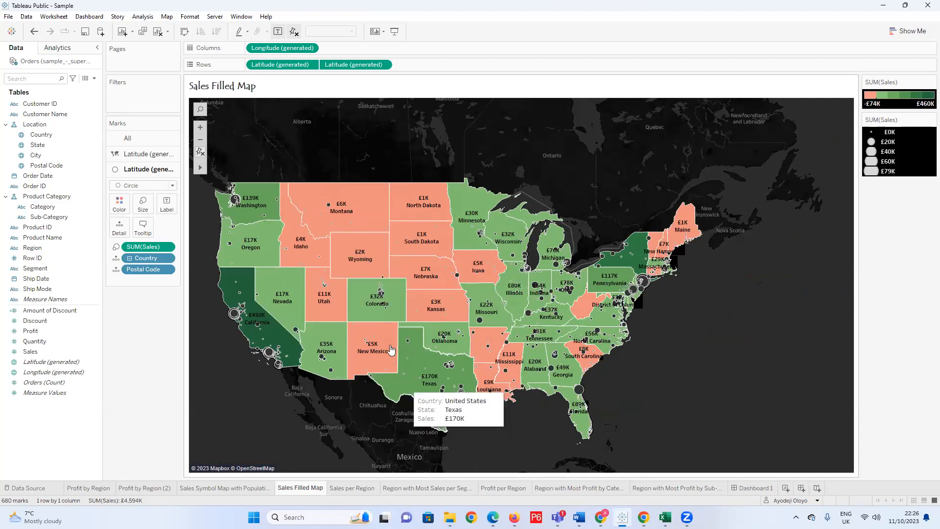
pyautogui.moveTo(383, 324); pyautogui.dragTo(491, 442)
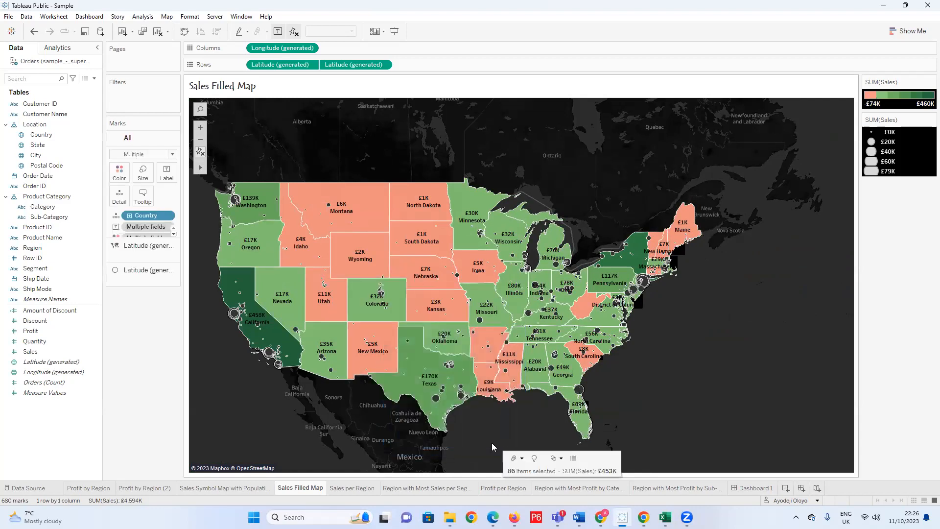
pyautogui.click(214, 169)
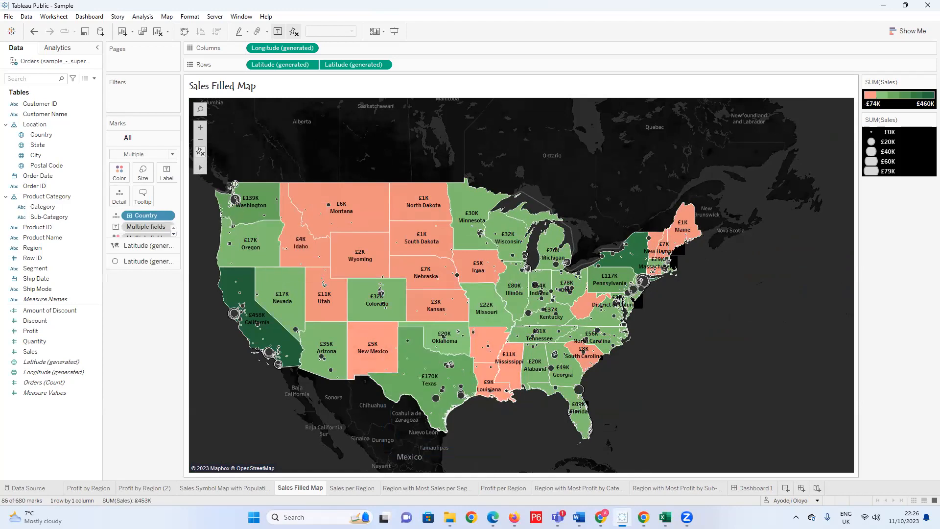
pyautogui.moveTo(377, 320); pyautogui.dragTo(498, 429)
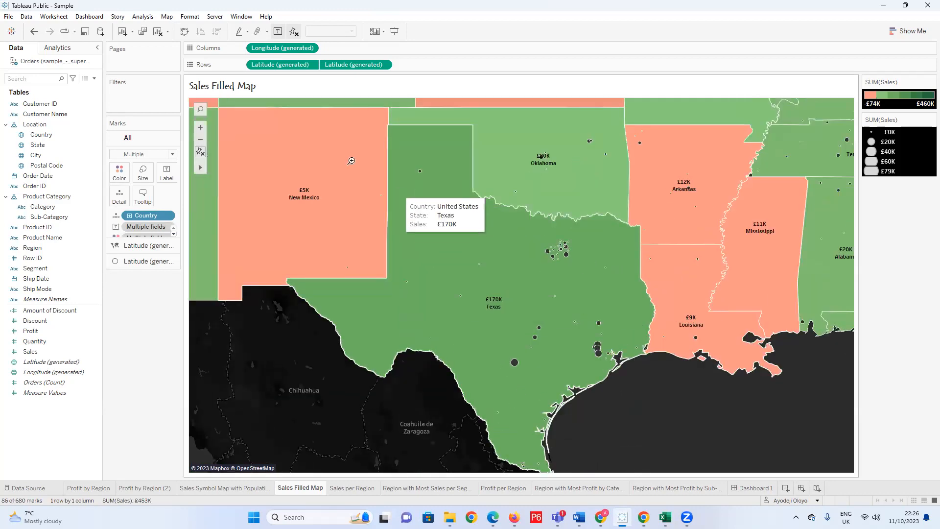
# Inspect the distribution of postal-code sales circles within Texas at closer range.
pyautogui.moveTo(263, 116); pyautogui.dragTo(703, 465)
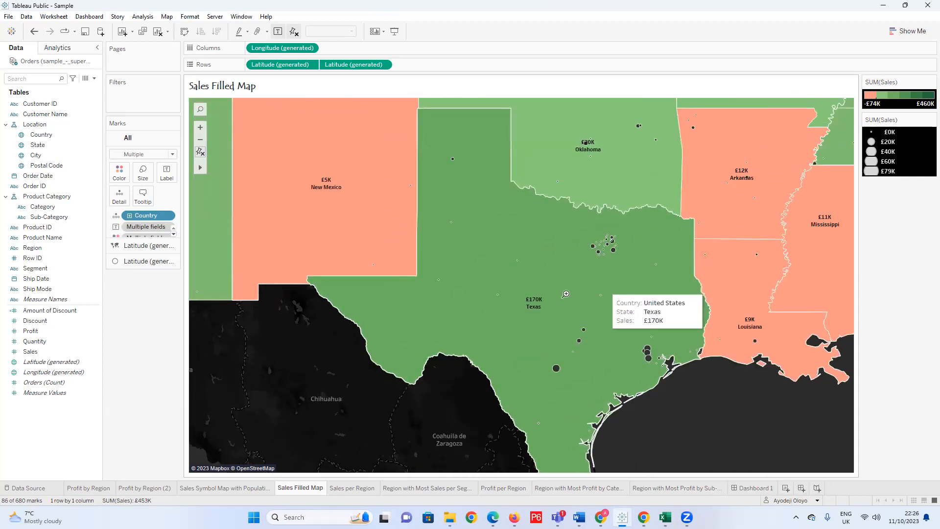
pyautogui.click(614, 249)
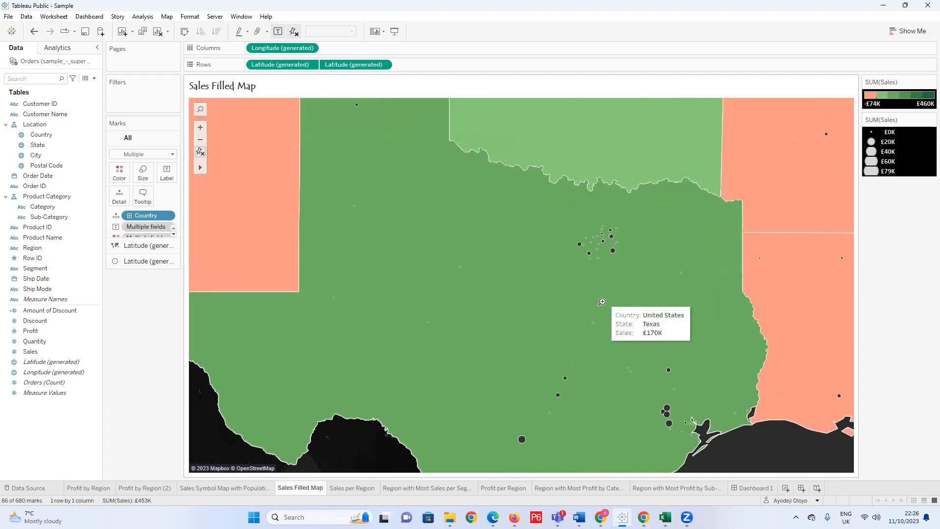
pyautogui.scroll(-2, 602, 302)
pyautogui.scroll(-2, 523, 270)
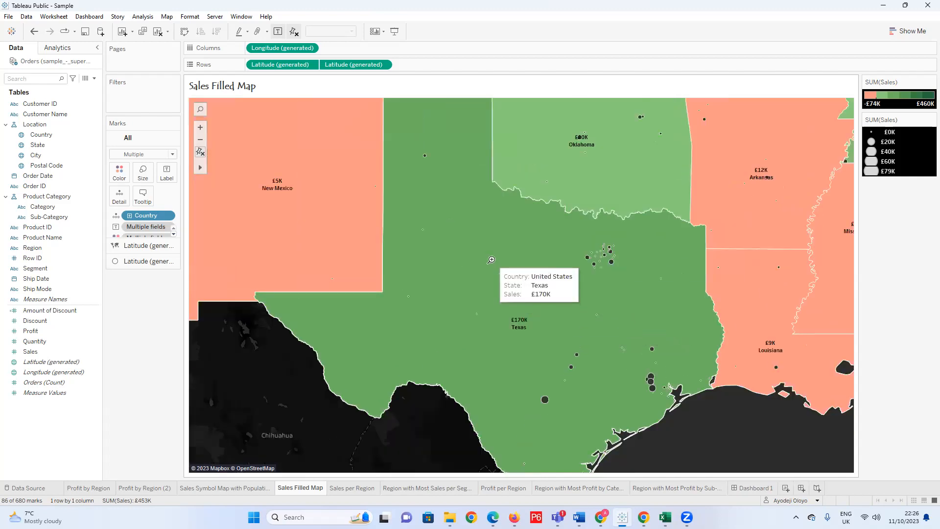
# Bring the whole contiguous United States back into view on the filled map.
pyautogui.scroll(-2, 482, 279)
pyautogui.scroll(-3, 482, 279)
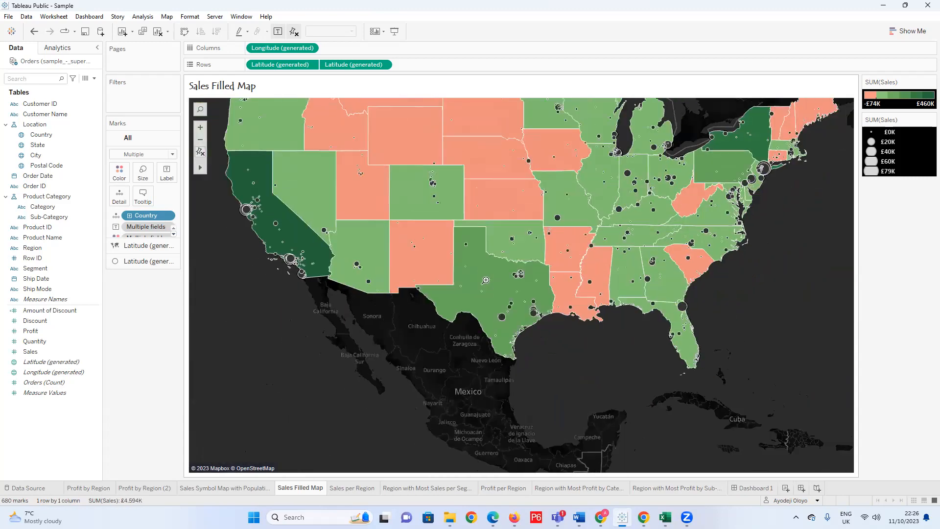
pyautogui.scroll(1, 539, 294)
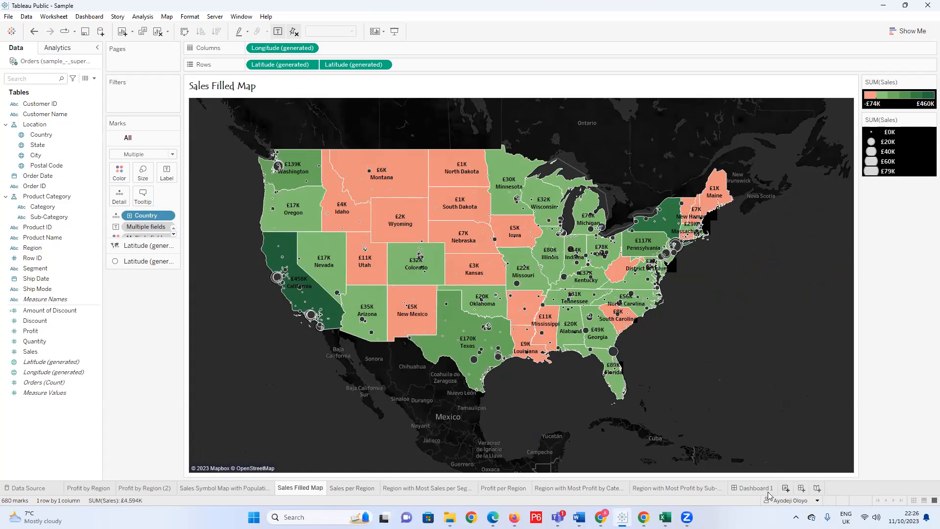
# Add a new worksheet and place it between the Sales Symbol Map with Population and Sales Filled Map sheets.
pyautogui.click(786, 488)
pyautogui.moveTo(794, 486); pyautogui.dragTo(708, 484)
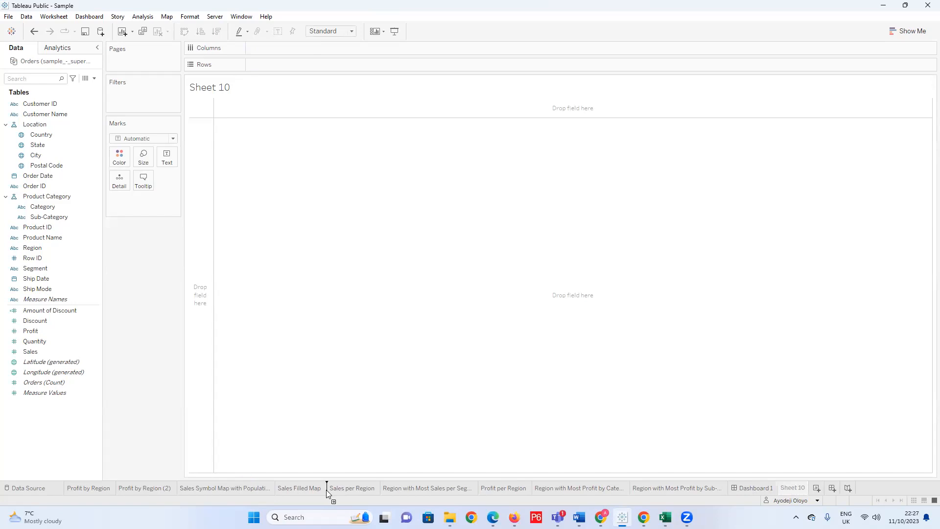
pyautogui.moveTo(271, 492); pyautogui.dragTo(263, 490)
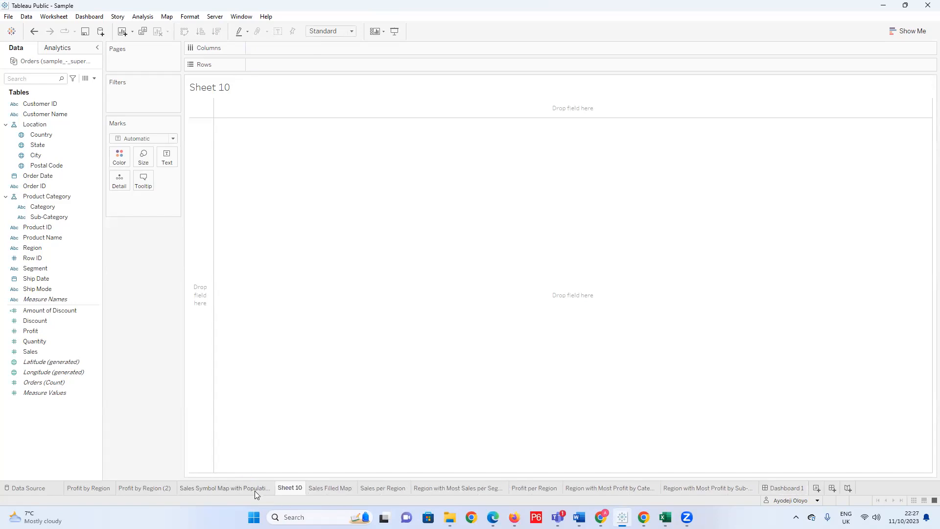
# Copy the name of the Sales Symbol Map with Population sheet.
pyautogui.click(255, 489)
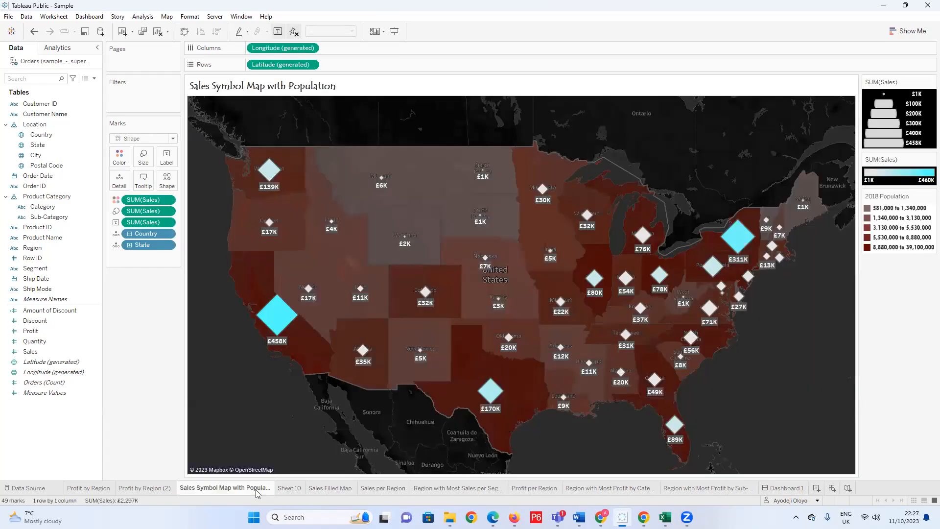
pyautogui.rightClick(223, 490)
pyautogui.doubleClick(191, 487)
pyautogui.hotkey('ctrl', 'c')
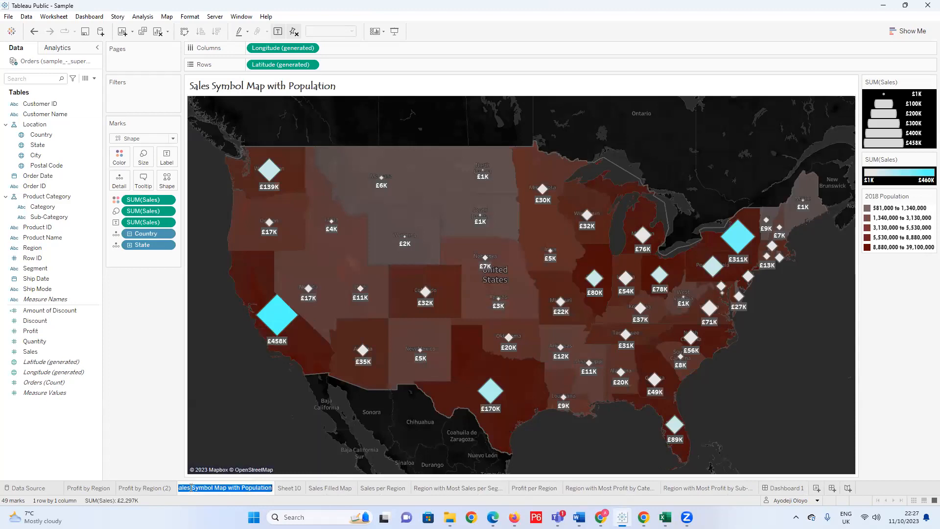
pyautogui.rightClick(191, 488)
pyautogui.click(211, 443)
# Rename the new sheet as Profit Symbol Map with Population by adapting the copied sheet name.
pyautogui.click(287, 488)
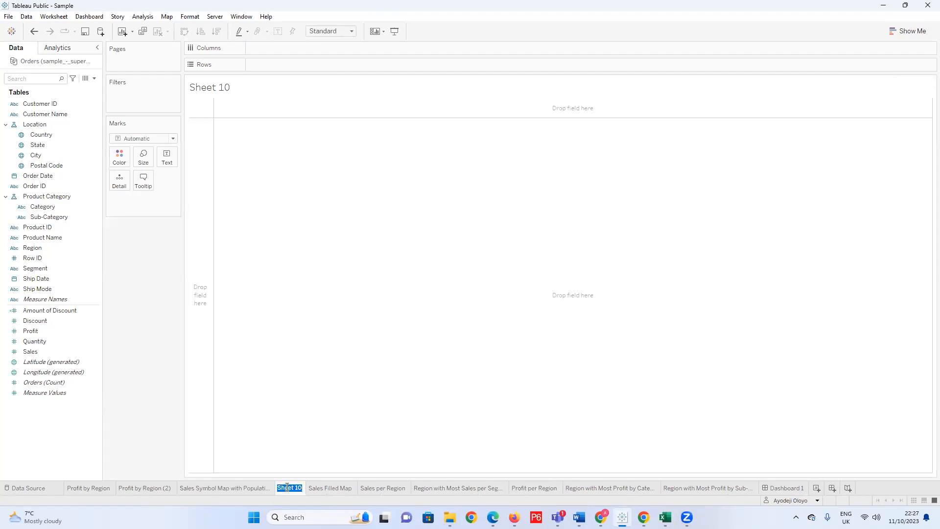
pyautogui.hotkey('ctrl', 'v')
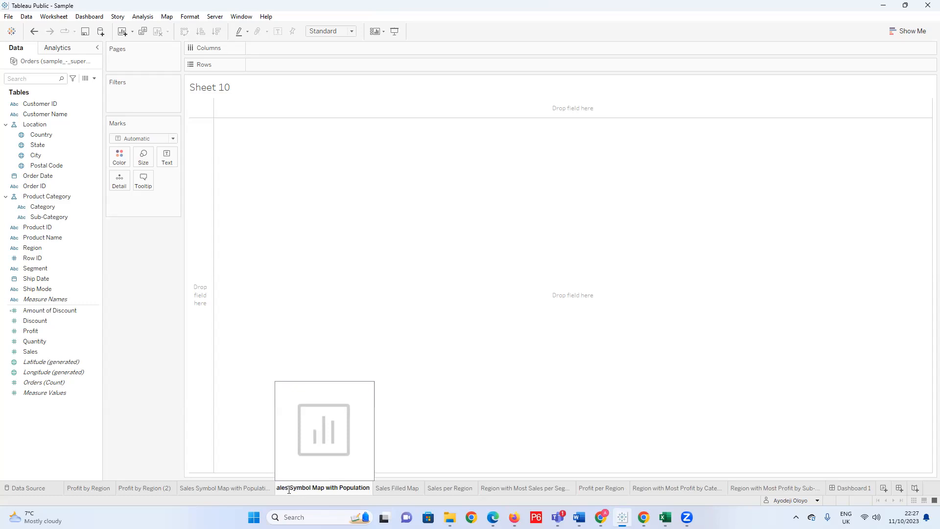
pyautogui.press('BackSpace')
pyautogui.press('BackSpace')
pyautogui.press('BackSpace')
pyautogui.press('BackSpace')
pyautogui.press('BackSpace')
pyautogui.press('BackSpace')
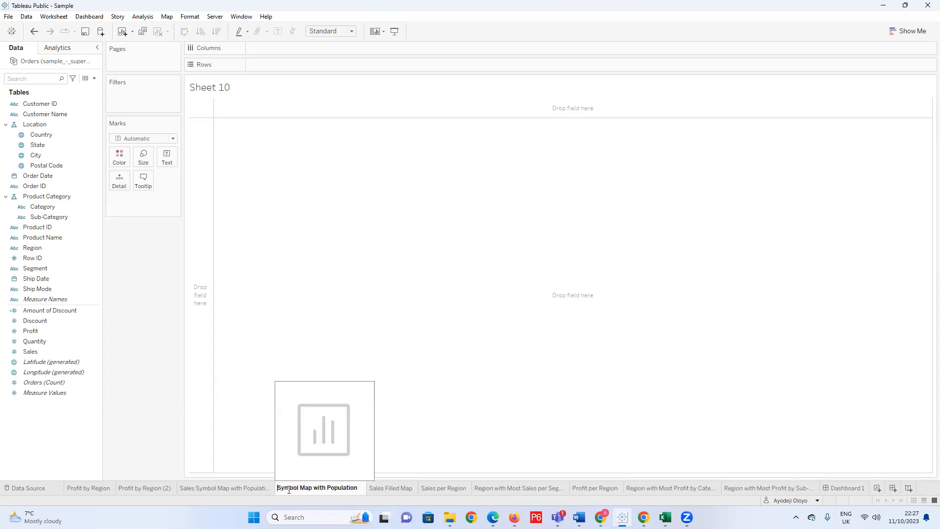
pyautogui.write('Profit')
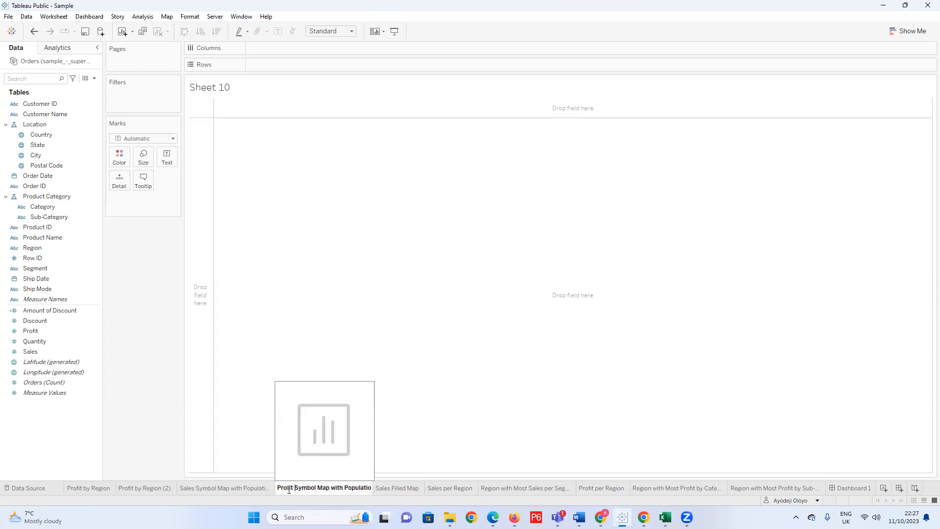
pyautogui.press('Return')
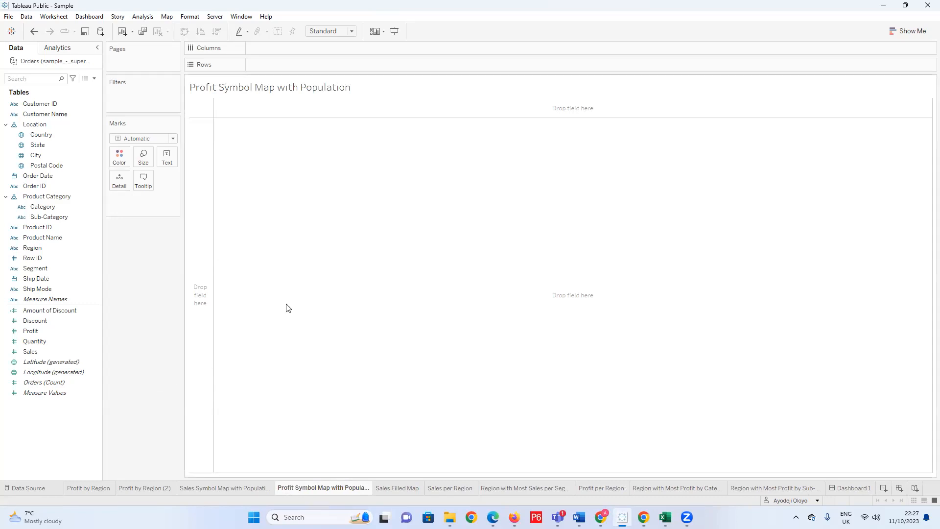
# Build a map from the Country field and frame it on the contiguous United States.
pyautogui.click(45, 139)
pyautogui.doubleClick(43, 140)
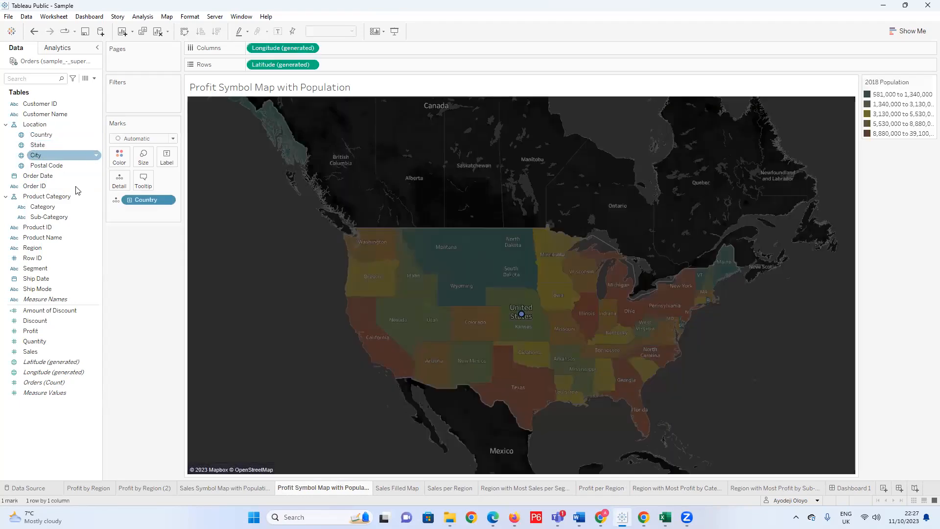
pyautogui.scroll(-2, 408, 282)
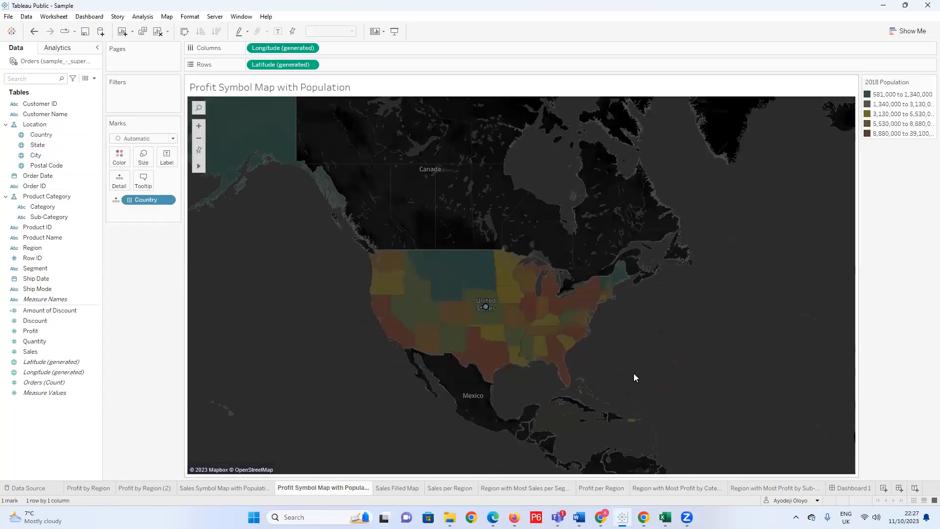
pyautogui.scroll(2, 633, 373)
pyautogui.scroll(1, 221, 330)
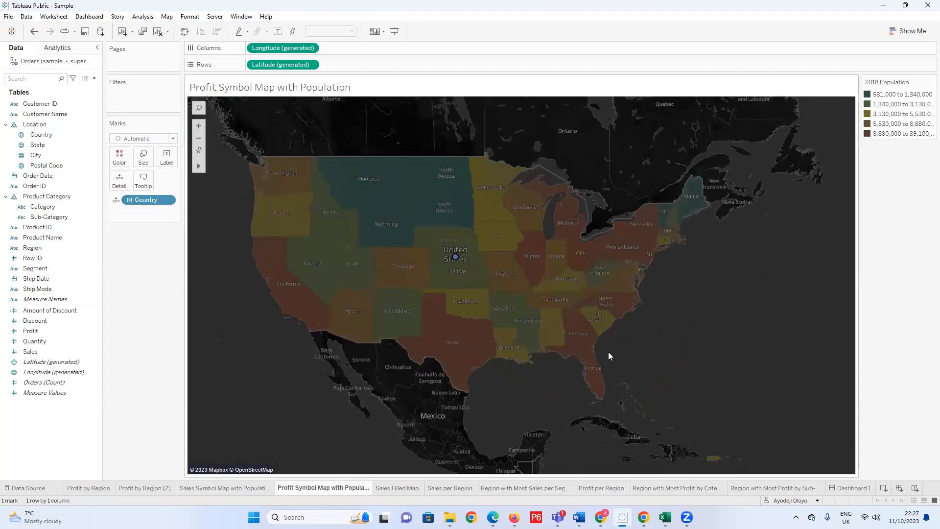
pyautogui.scroll(-1, 372, 343)
pyautogui.scroll(2, 372, 343)
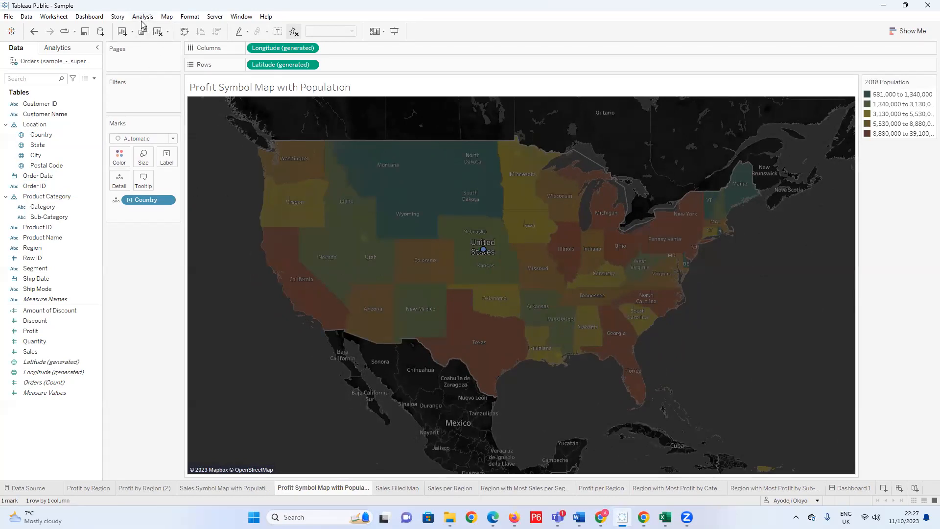
# Set the map's background style to Light in the background layer settings.
pyautogui.click(167, 17)
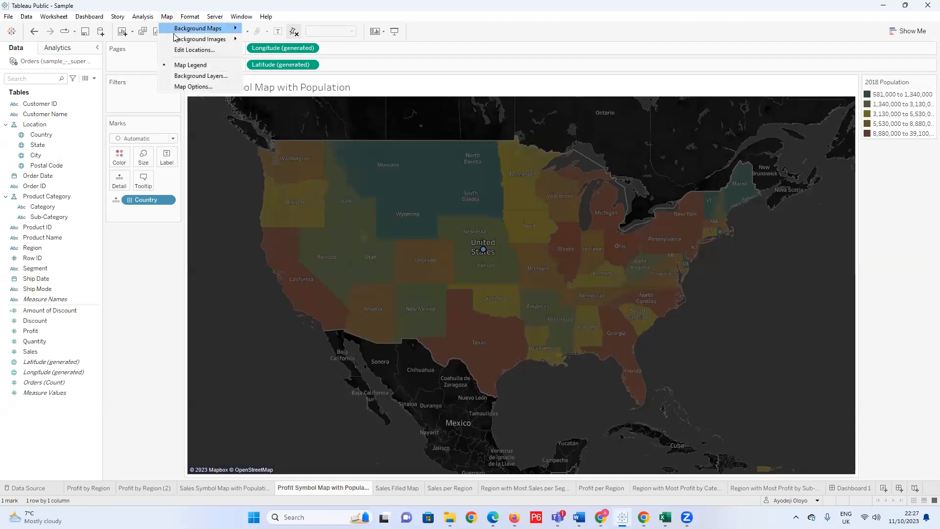
pyautogui.click(208, 77)
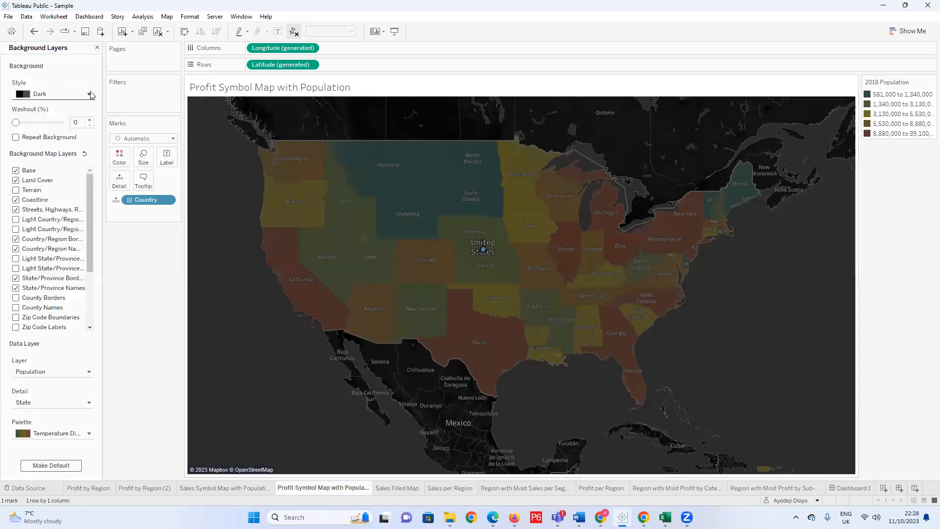
pyautogui.click(89, 94)
pyautogui.click(68, 109)
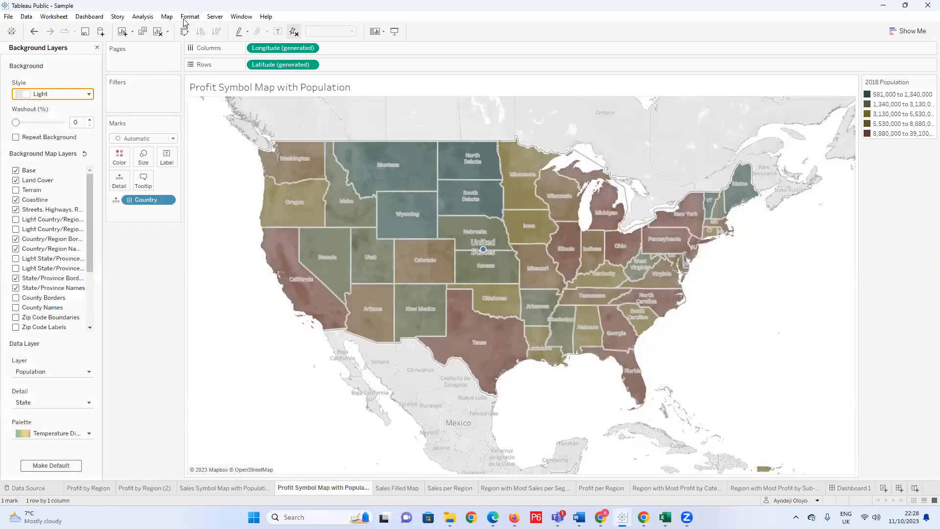
# Keep the Temperature Diverging palette for the population layer and widen the Background Layers pane.
pyautogui.click(88, 433)
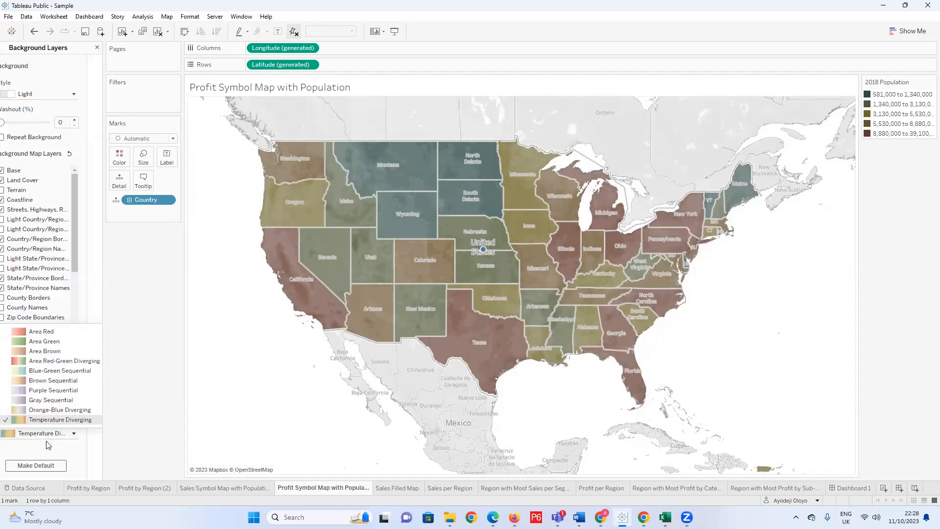
pyautogui.click(39, 418)
pyautogui.click(29, 436)
pyautogui.moveTo(103, 423); pyautogui.dragTo(119, 422)
pyautogui.click(84, 462)
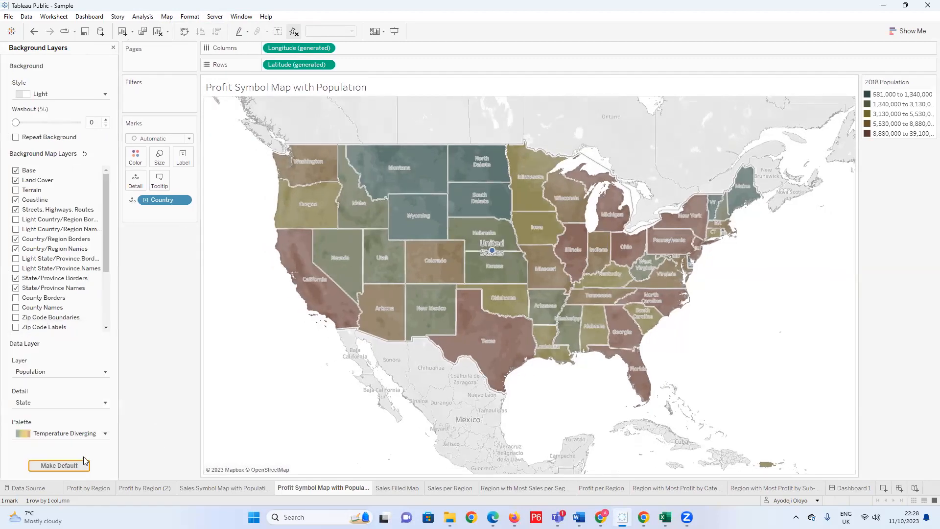
# Remove the population shading by choosing No Data Layer, and close the background layer settings.
pyautogui.click(49, 373)
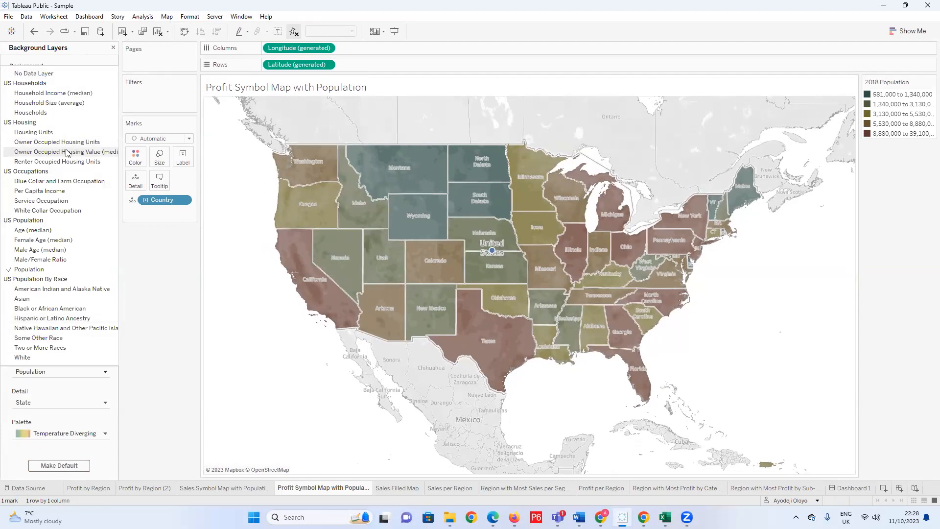
pyautogui.click(62, 74)
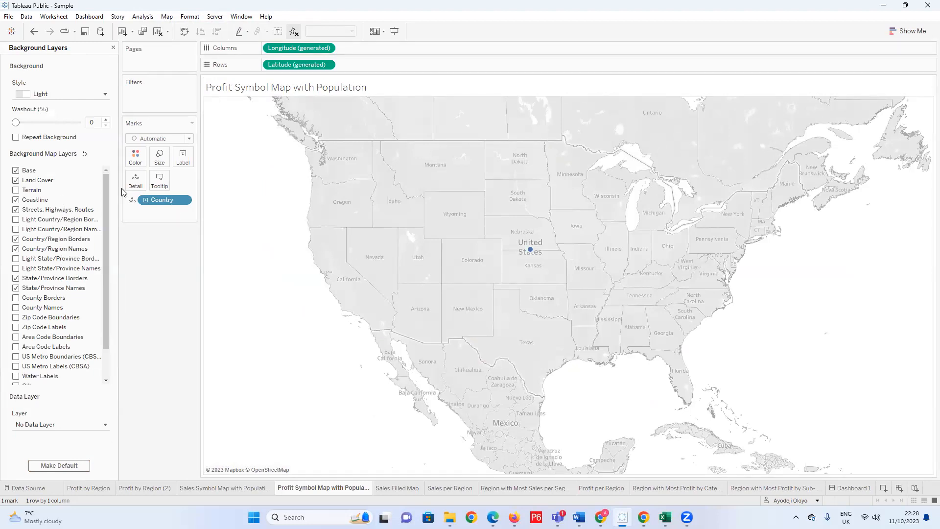
pyautogui.click(114, 48)
pyautogui.scroll(-2, 422, 231)
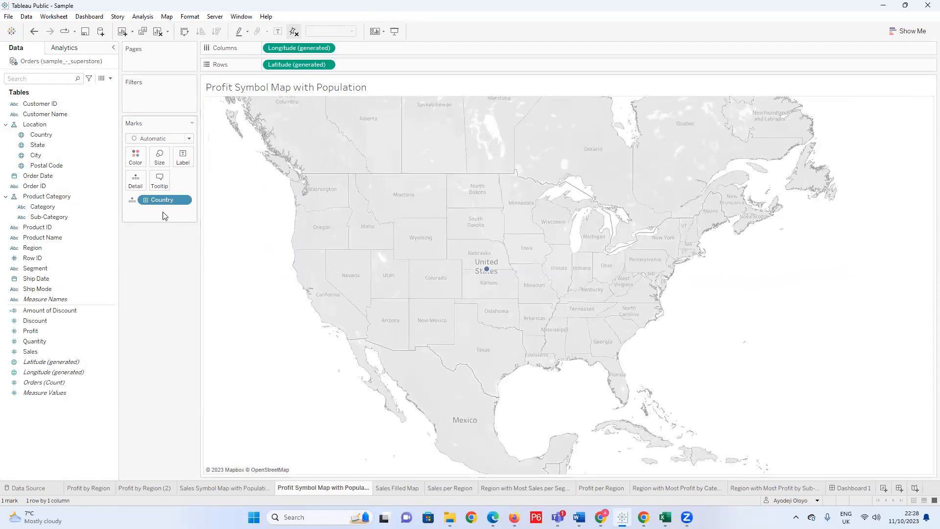
# Drill the map's Country hierarchy down through State and City to Postal Code.
pyautogui.moveTo(159, 200); pyautogui.dragTo(142, 208)
pyautogui.click(145, 201)
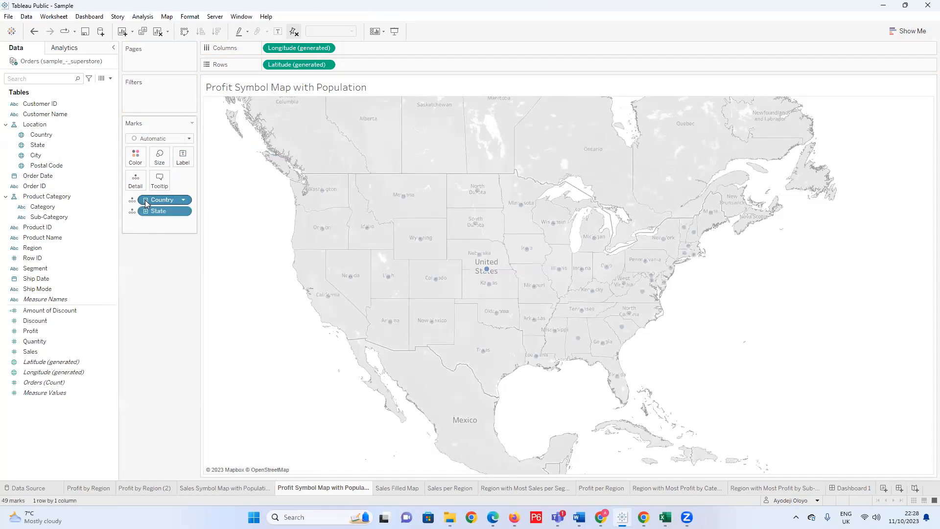
pyautogui.click(145, 200)
pyautogui.click(146, 199)
pyautogui.click(146, 212)
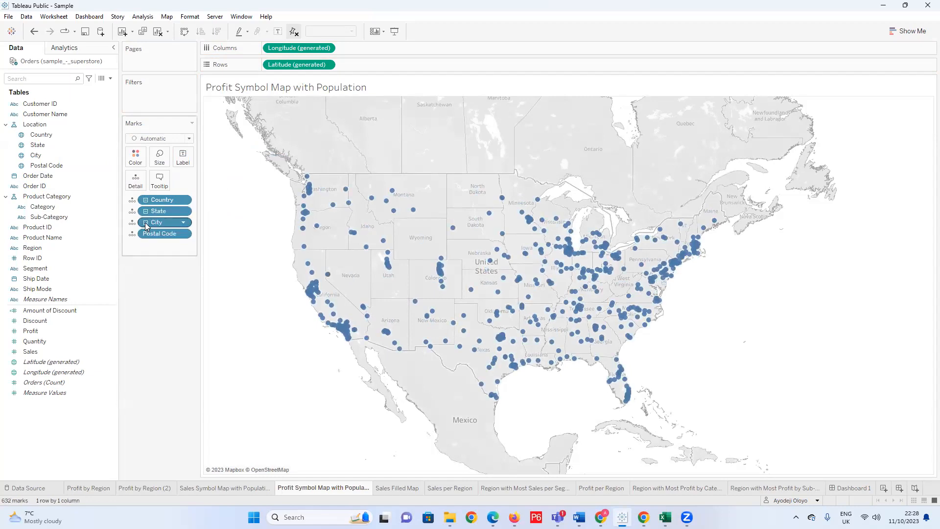
pyautogui.click(145, 223)
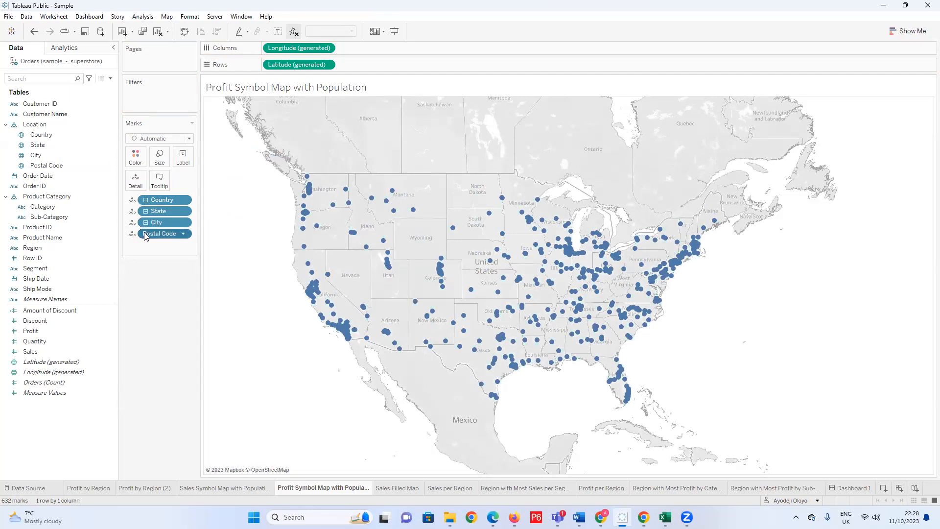
# Collapse the location hierarchy to State level and remove Country and State from the Marks card.
pyautogui.doubleClick(146, 234)
pyautogui.click(145, 223)
pyautogui.click(146, 223)
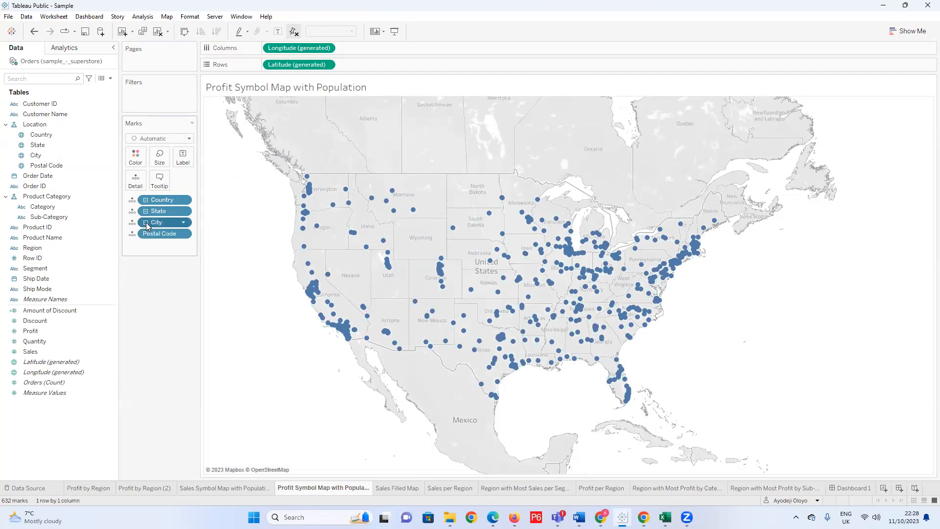
pyautogui.click(146, 223)
pyautogui.click(146, 223)
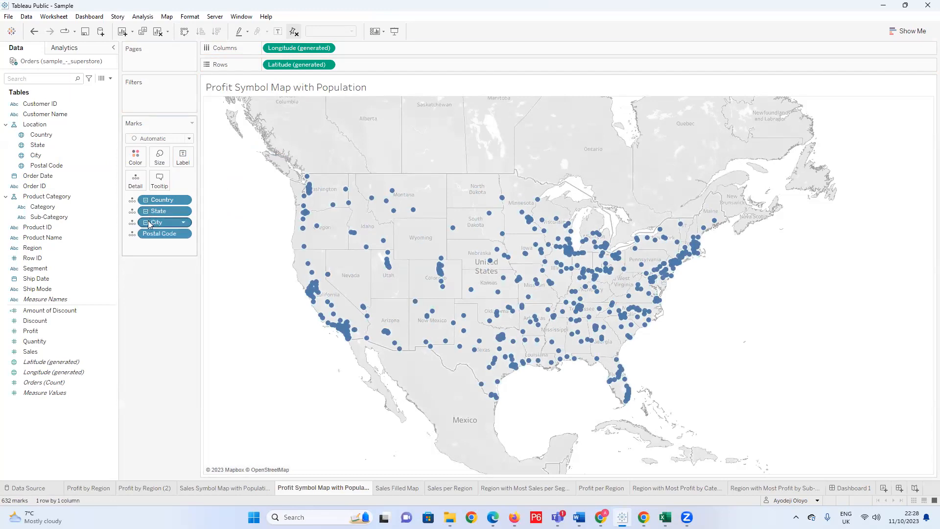
pyautogui.click(146, 223)
pyautogui.click(146, 223)
pyautogui.click(146, 211)
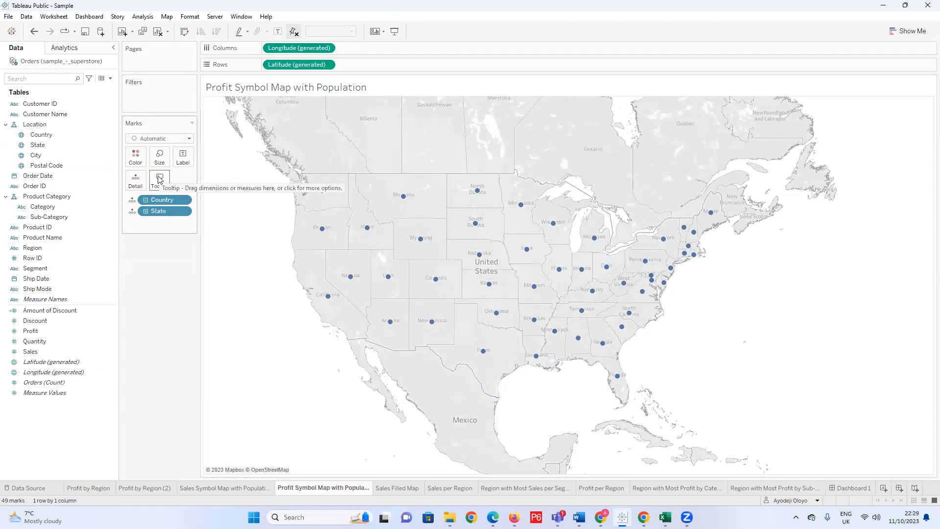
pyautogui.moveTo(166, 211); pyautogui.dragTo(175, 254)
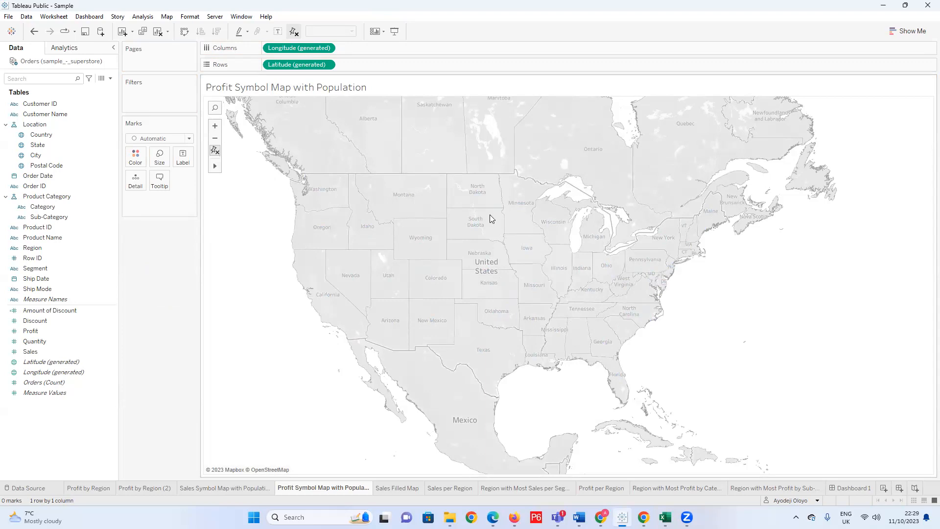
# Try to remove the generated latitude and longitude fields from the Rows and Columns shelves.
pyautogui.moveTo(287, 67); pyautogui.dragTo(208, 166)
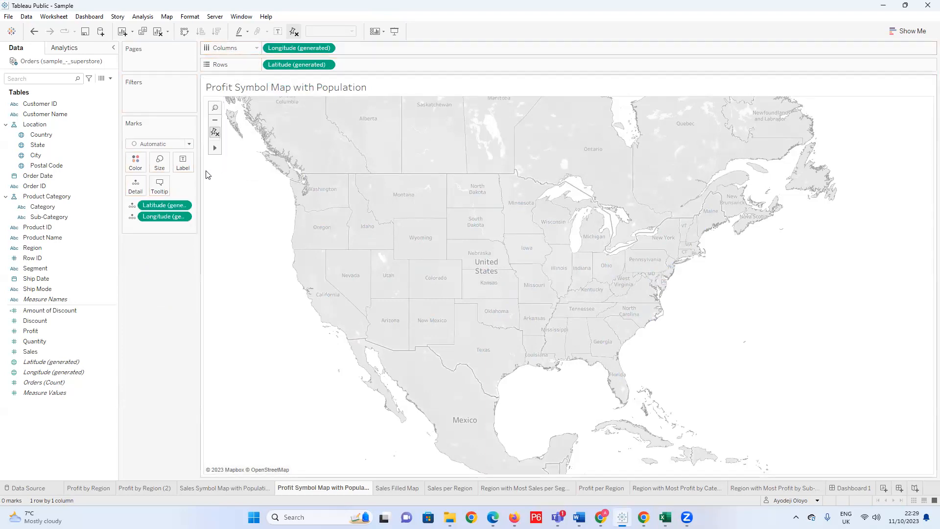
pyautogui.hotkey('ctrl', 'z')
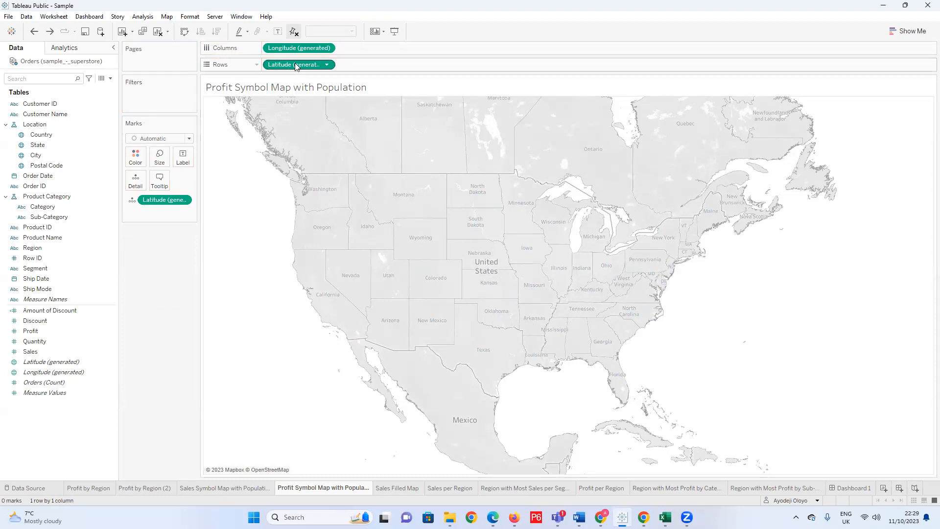
pyautogui.hotkey('ctrl', 'z')
pyautogui.moveTo(295, 67); pyautogui.dragTo(255, 241)
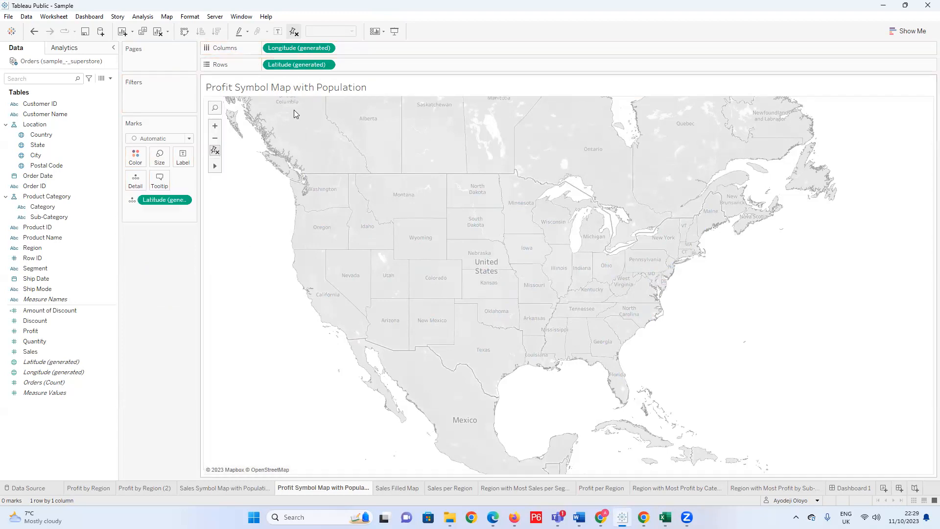
pyautogui.moveTo(305, 53); pyautogui.dragTo(248, 191)
pyautogui.click(189, 139)
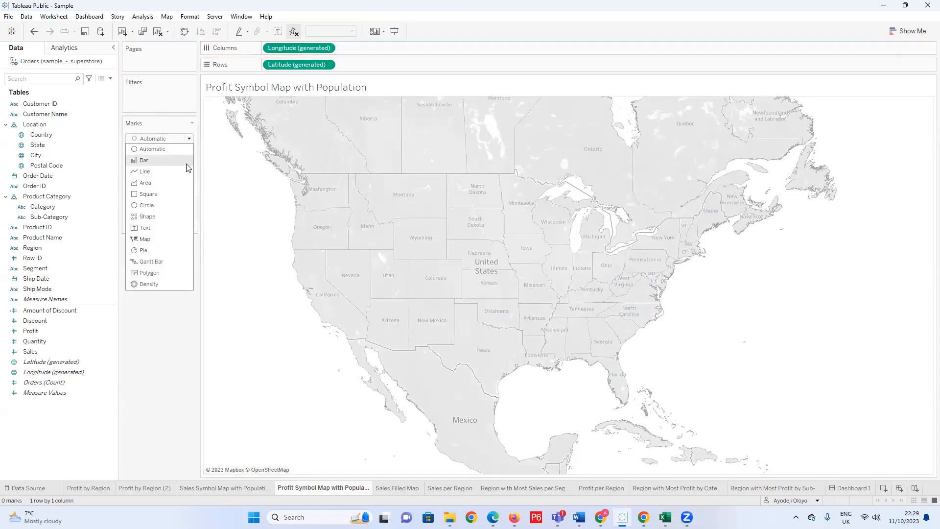
pyautogui.click(249, 205)
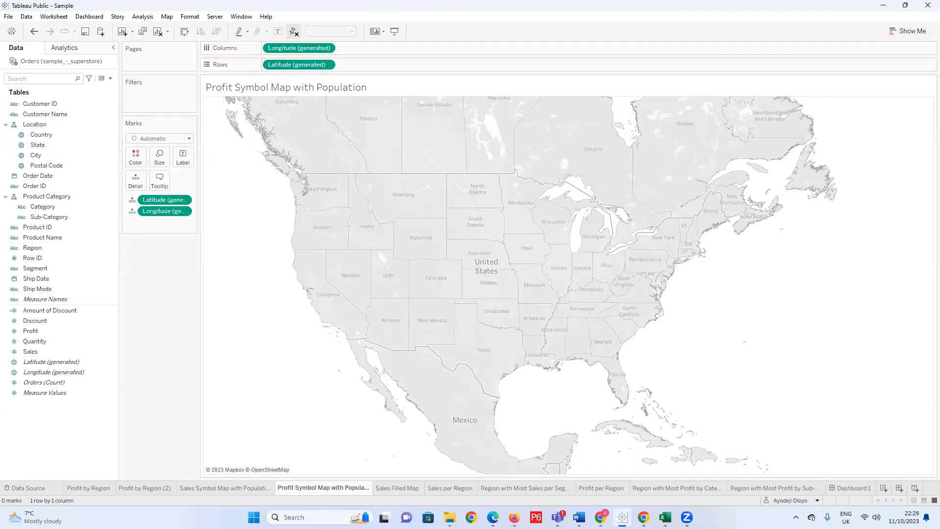
# Remove the generated latitude and longitude fields from the Marks card of the Profit Symbol Map with Population sheet.
pyautogui.moveTo(341, 492)
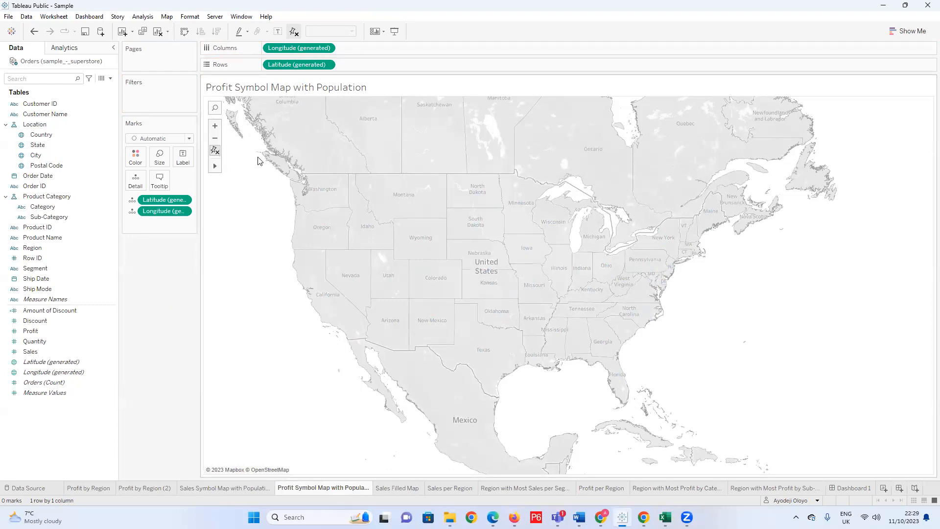
pyautogui.click(40, 138)
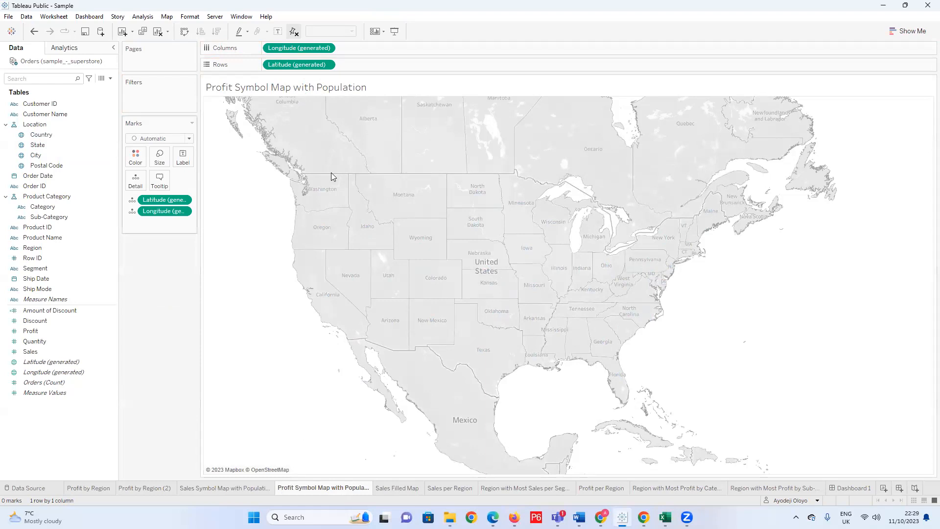
pyautogui.moveTo(142, 267); pyautogui.dragTo(143, 268)
pyautogui.moveTo(164, 199); pyautogui.dragTo(240, 190)
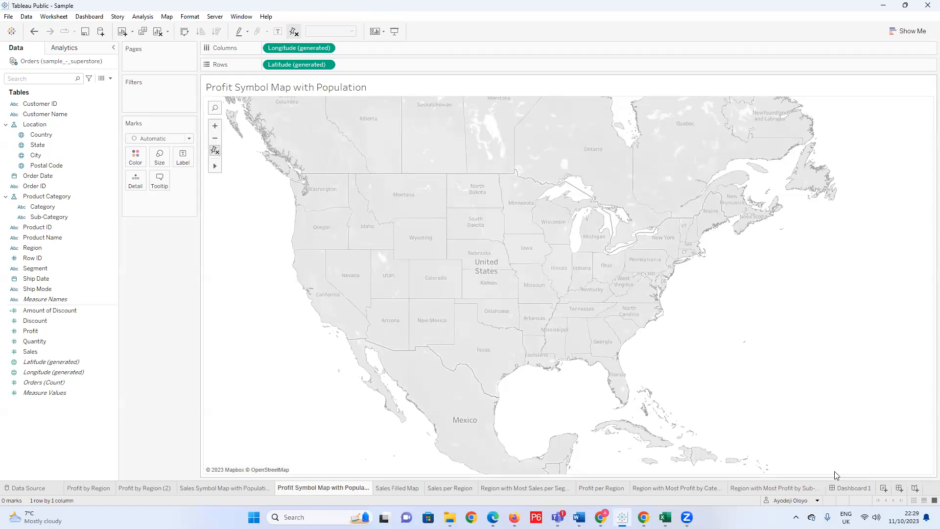
# Add a blank worksheet and place it directly before the Profit Symbol Map with Population sheet.
pyautogui.hotkey('ctrl', 'm')
pyautogui.moveTo(880, 488)
pyautogui.mouseDown()
pyautogui.moveTo(265, 488)
pyautogui.moveTo(350, 489)
pyautogui.mouseUp()
pyautogui.moveTo(274, 489); pyautogui.dragTo(275, 488)
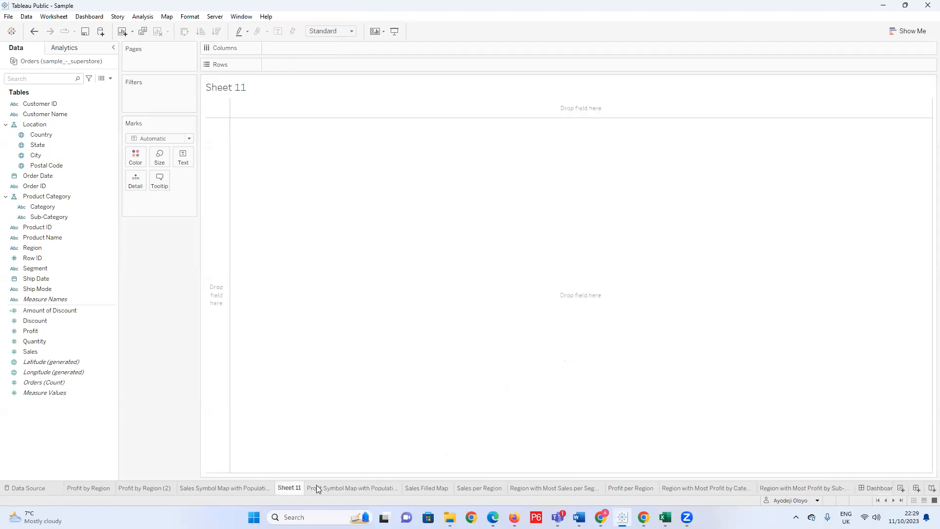
# Copy the old map sheet's name and rename the blank Sheet 11 as Profit Symbol Map with Population 1.
pyautogui.click(323, 488)
pyautogui.rightClick(327, 489)
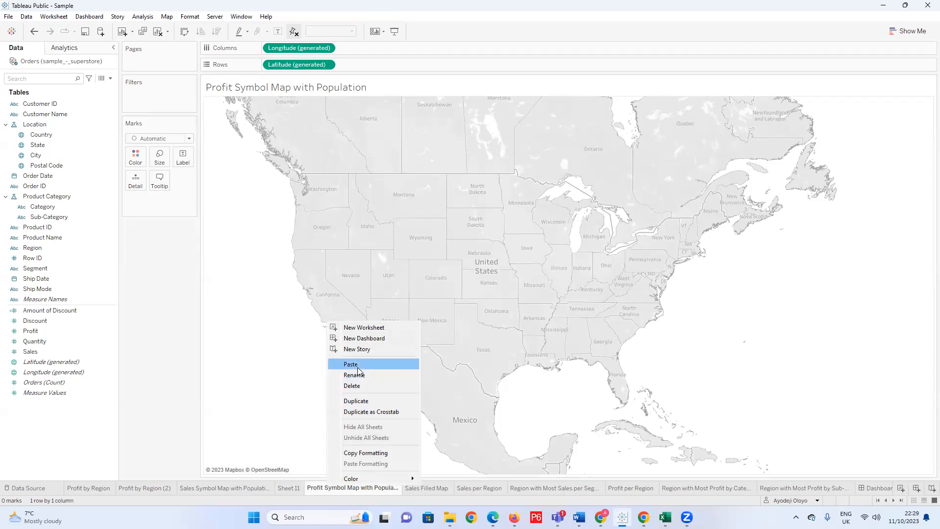
pyautogui.click(319, 495)
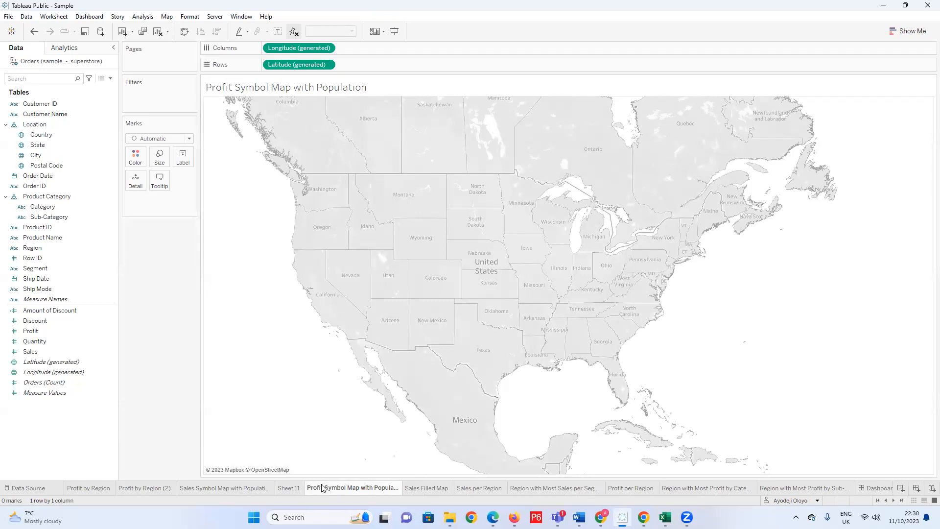
pyautogui.doubleClick(322, 487)
pyautogui.hotkey('ctrl', 'c')
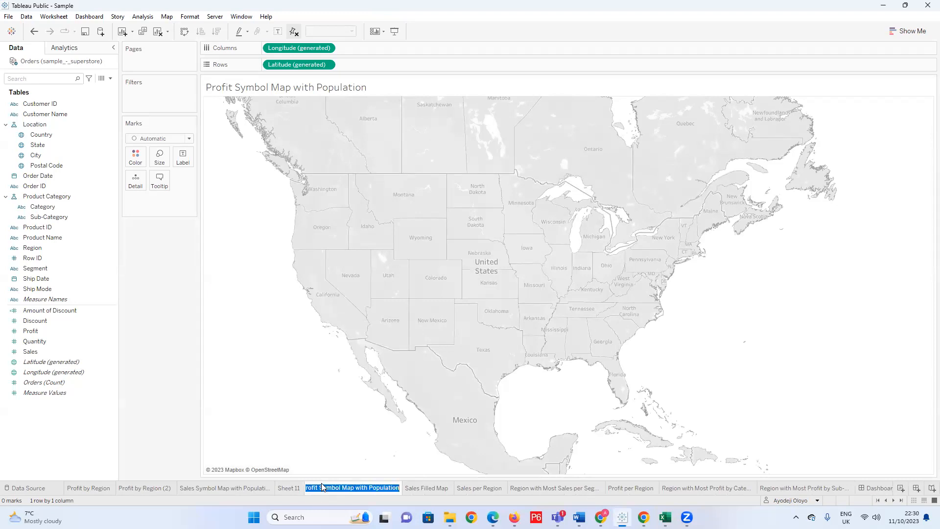
pyautogui.click(289, 490)
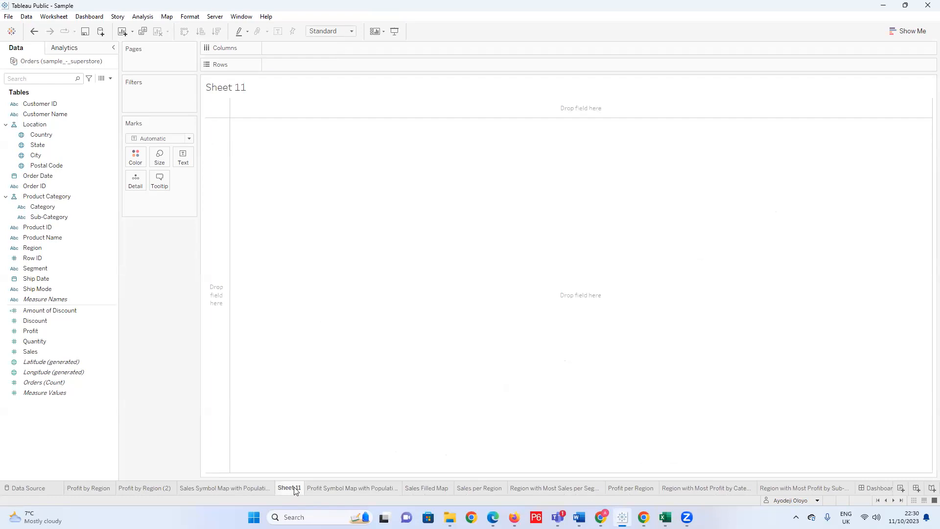
pyautogui.doubleClick(296, 490)
pyautogui.hotkey('ctrl', 'v')
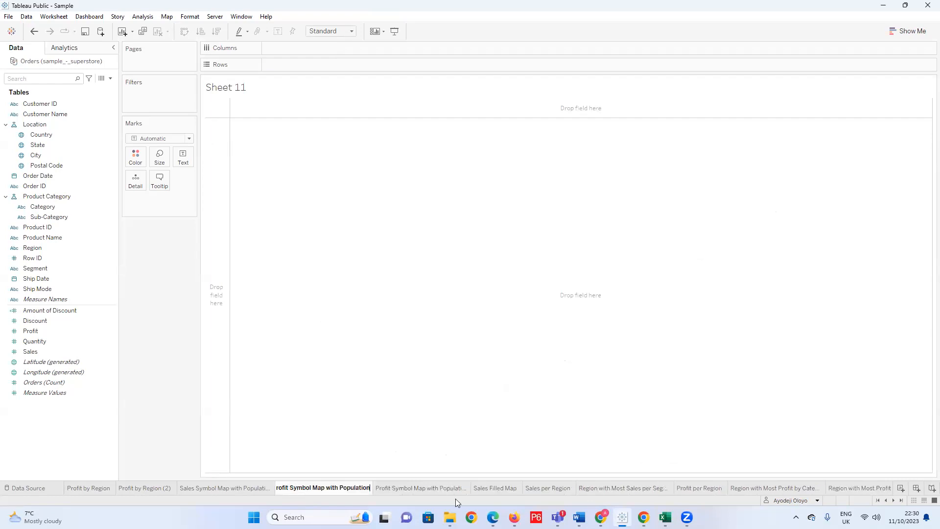
pyautogui.press('Return')
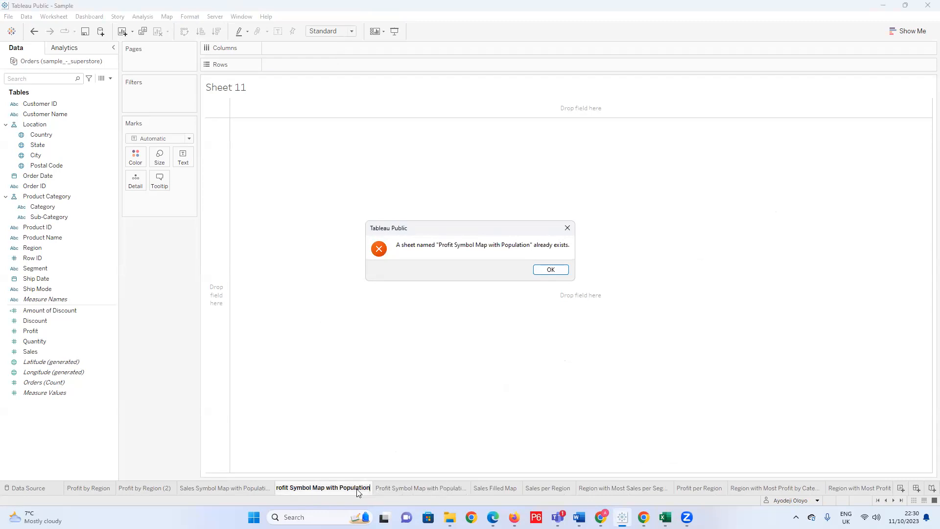
pyautogui.click(544, 271)
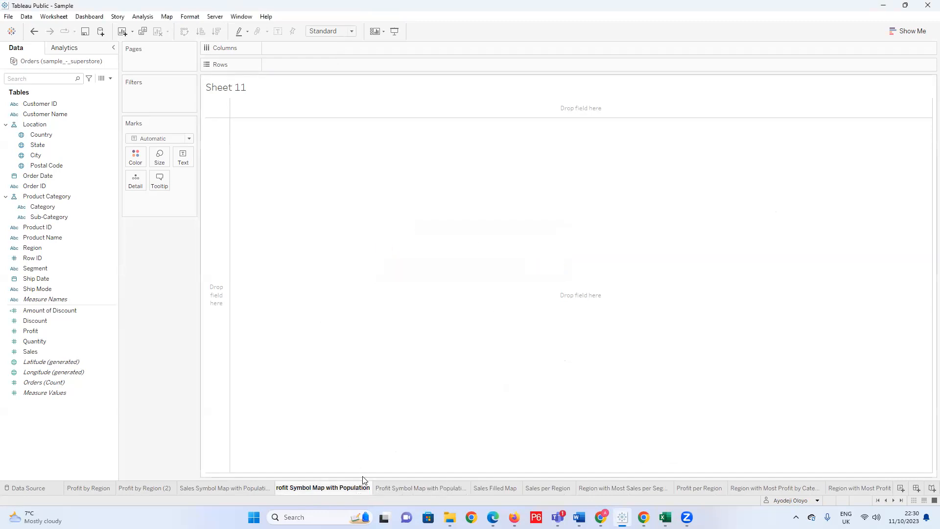
# Delete the old Profit Symbol Map with Population sheet that holds the unwanted map.
pyautogui.click(397, 488)
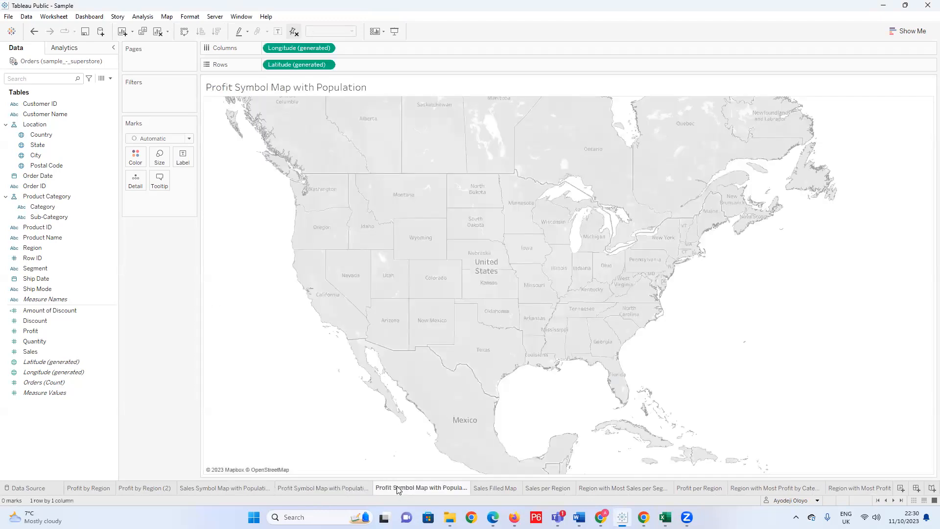
pyautogui.rightClick(405, 482)
pyautogui.click(431, 385)
# Remove the trailing 1 from the blank worksheet's name so it reads Profit Symbol Map with Population.
pyautogui.doubleClick(368, 487)
pyautogui.click(370, 488)
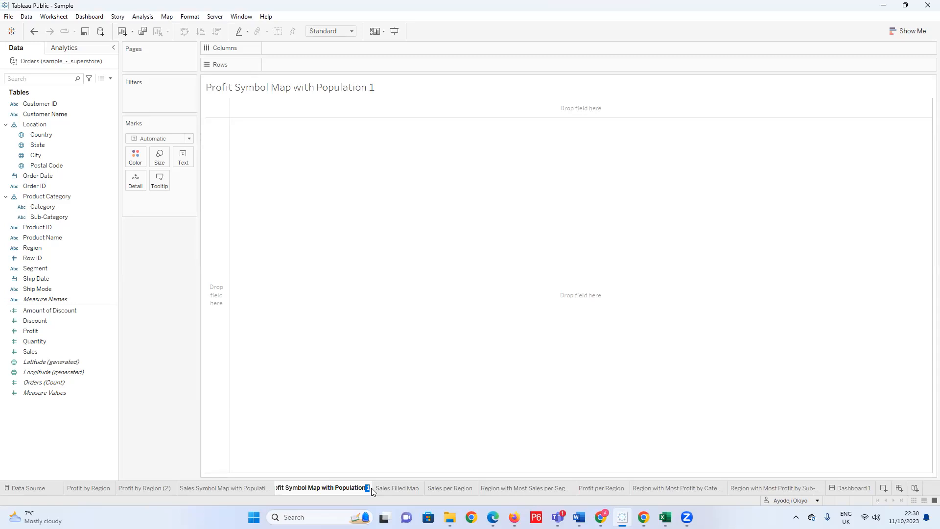
pyautogui.press('BackSpace')
pyautogui.press('BackSpace')
pyautogui.press('Return')
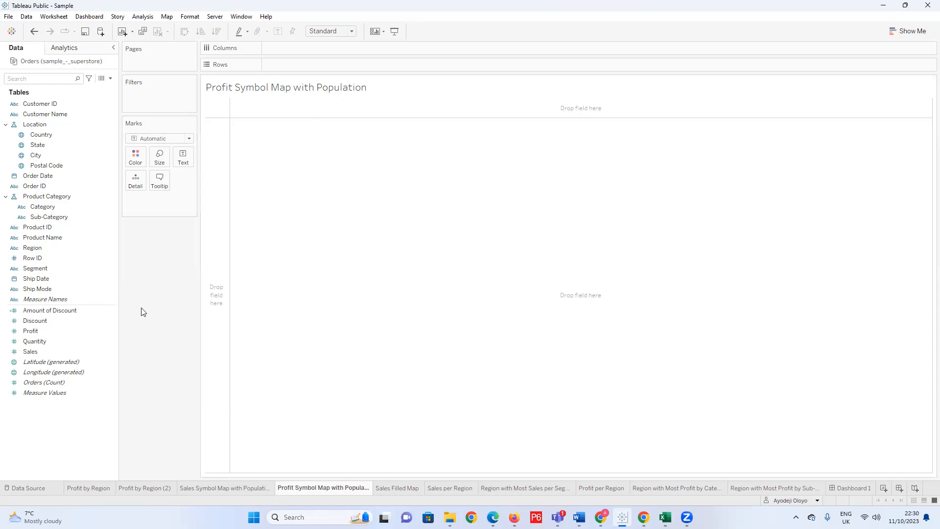
# Undo the Country map and the earlier sheet deletion to bring back the old Profit Symbol Map with Population sheet.
pyautogui.doubleClick(51, 135)
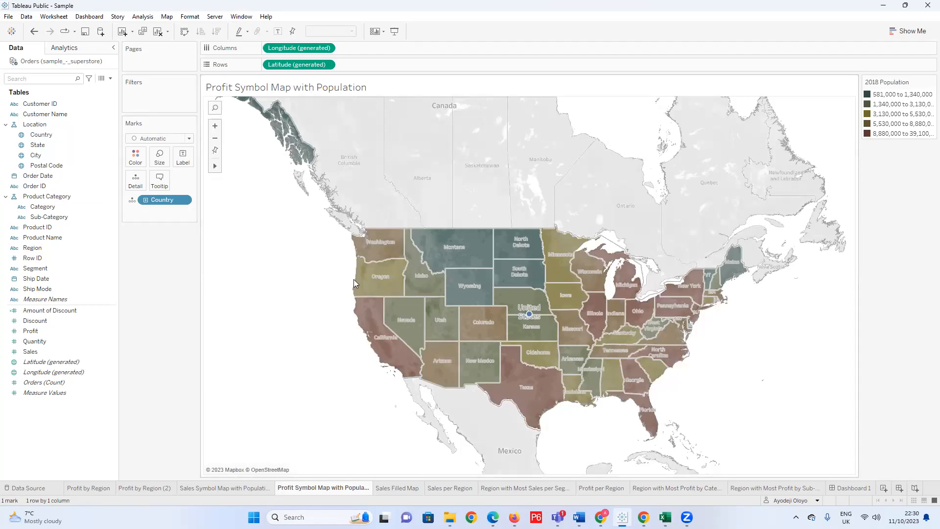
pyautogui.hotkey('ctrl', 'z')
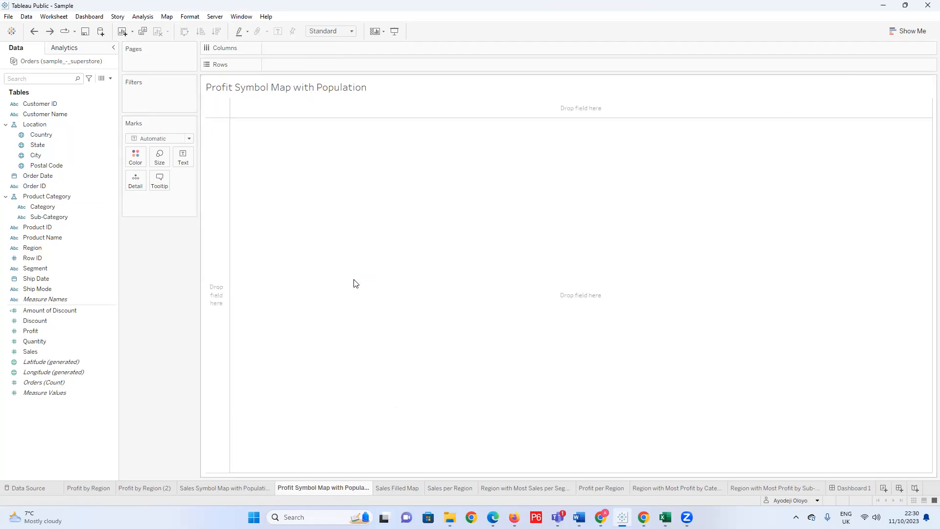
pyautogui.hotkey('ctrl', 'z')
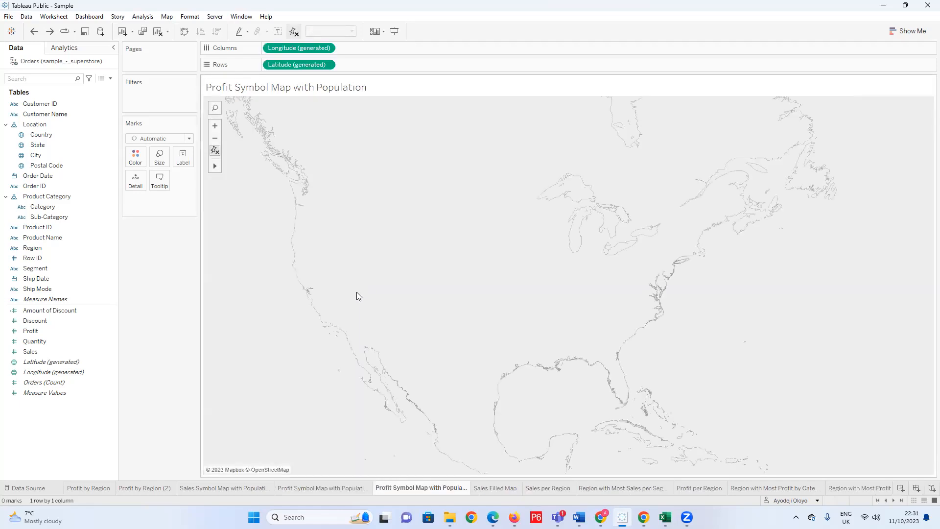
# Make the old sheet's background layer settings, with the Light style and No Data Layer, the default for maps.
pyautogui.click(167, 16)
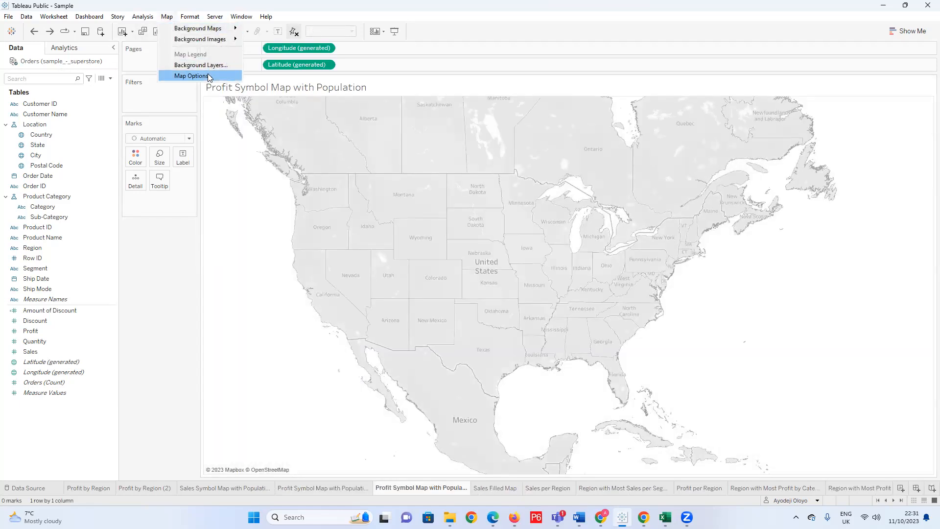
pyautogui.click(211, 65)
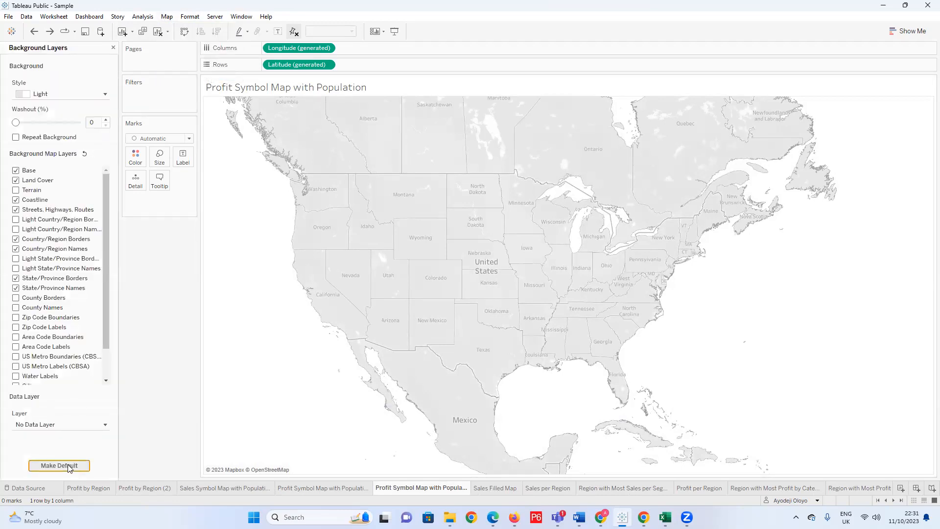
pyautogui.click(68, 467)
pyautogui.click(112, 48)
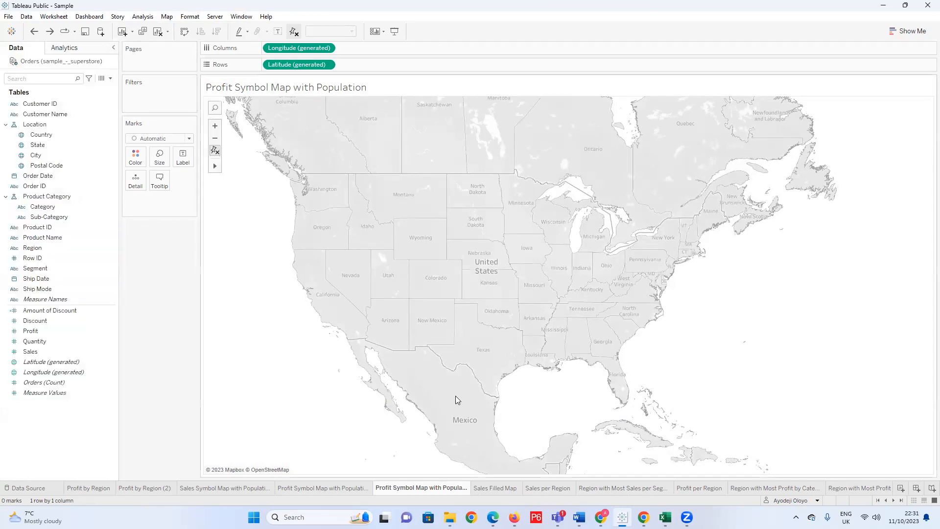
# Delete the restored Profit Symbol Map with Population sheet and return to the blank sheet whose name ends in 1.
pyautogui.rightClick(448, 489)
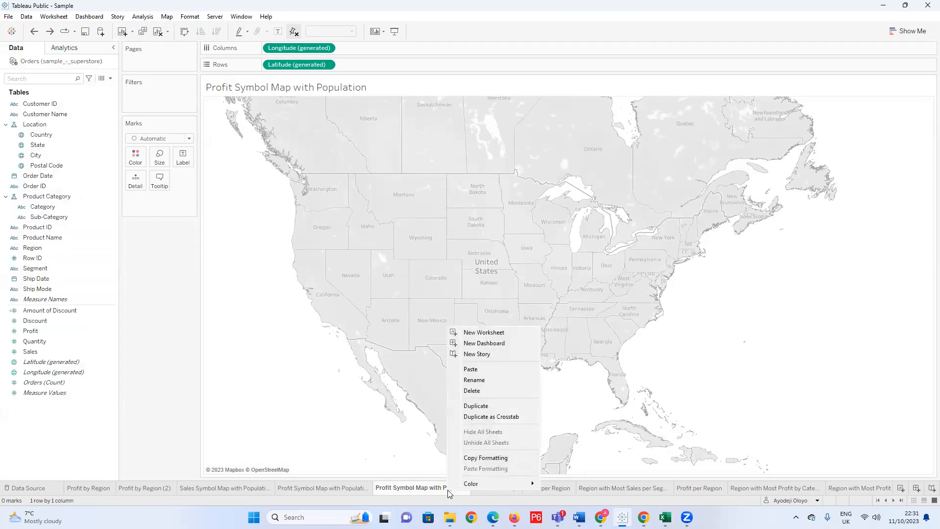
pyautogui.click(473, 391)
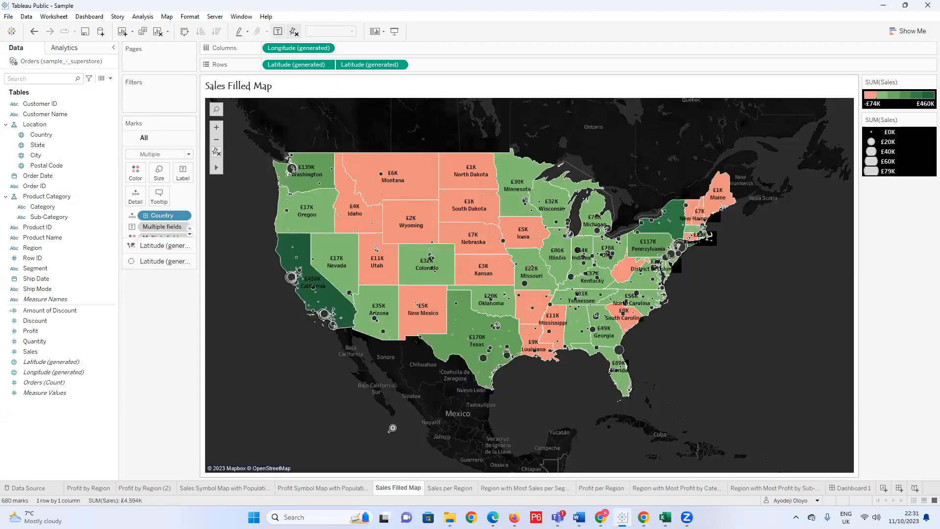
pyautogui.click(349, 490)
# Plot Country as a map on the Profit Symbol Map with Population 1 sheet, framed on the United States.
pyautogui.click(50, 137)
pyautogui.doubleClick(51, 137)
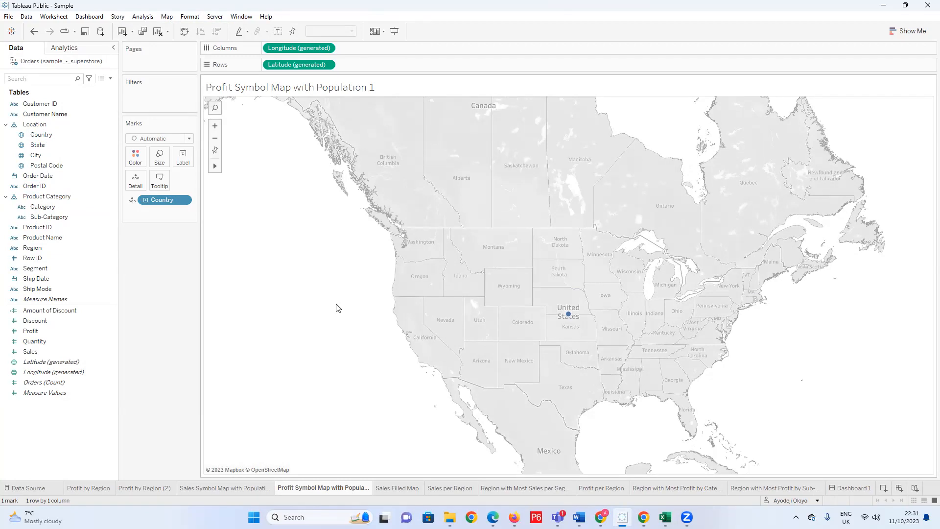
pyautogui.scroll(1, 641, 416)
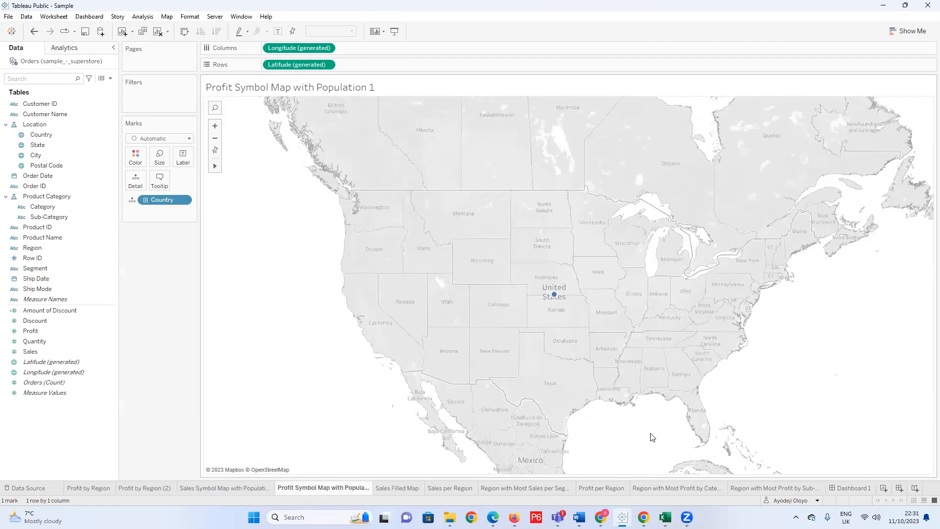
pyautogui.scroll(1, 653, 437)
pyautogui.scroll(1, 651, 436)
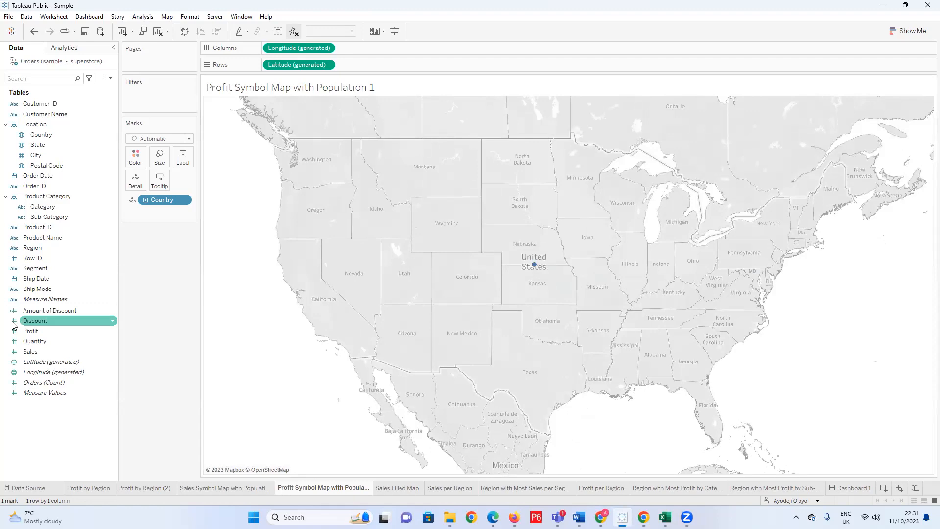
# Colour the map by Profit and drill the Country level down to State.
pyautogui.moveTo(36, 332); pyautogui.dragTo(135, 158)
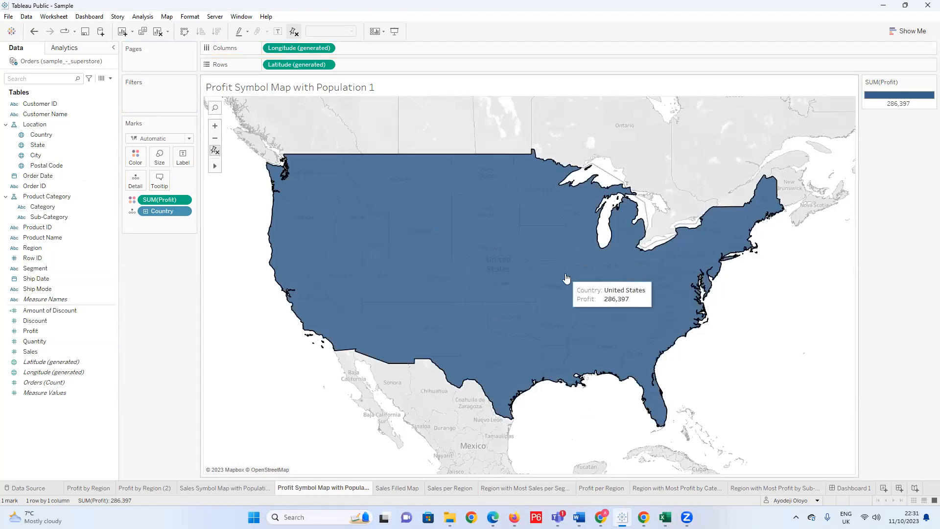
pyautogui.click(146, 211)
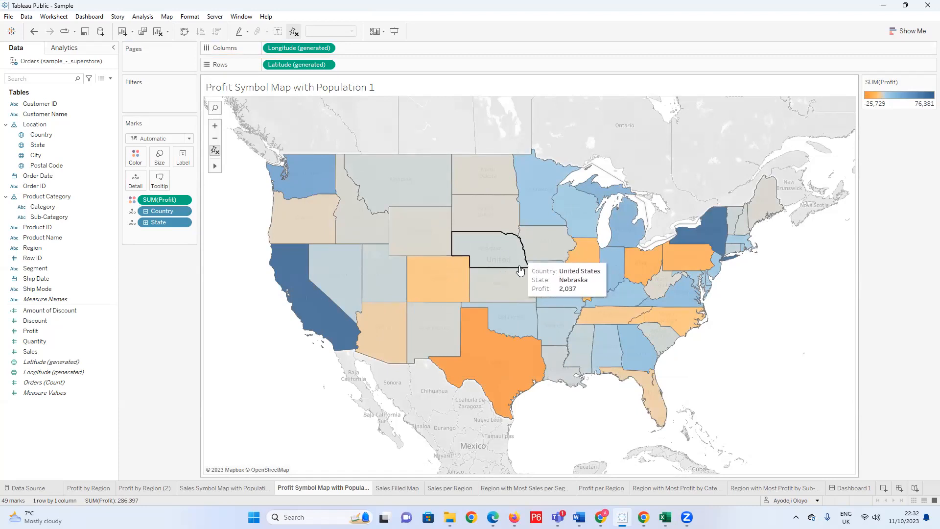
# Choose the Red-Green Diverging palette for the Profit colours.
pyautogui.click(133, 156)
pyautogui.click(170, 189)
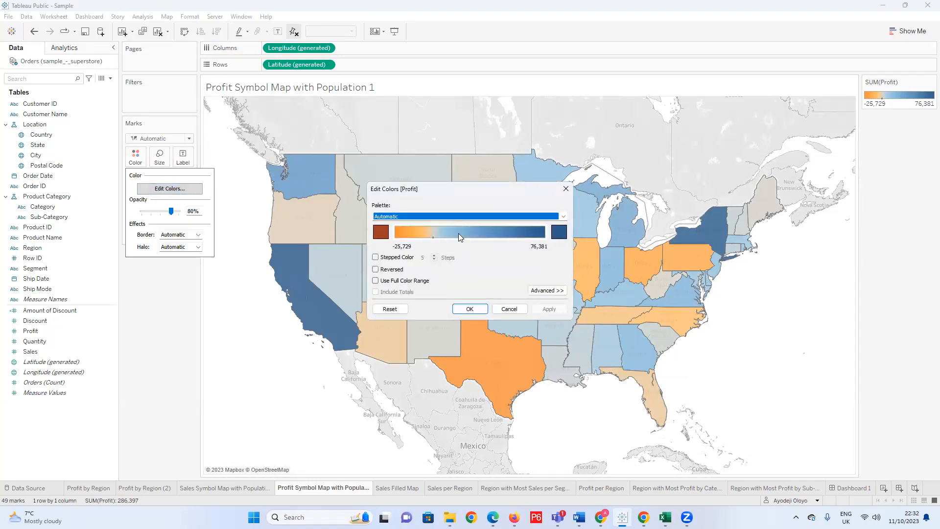
pyautogui.click(558, 231)
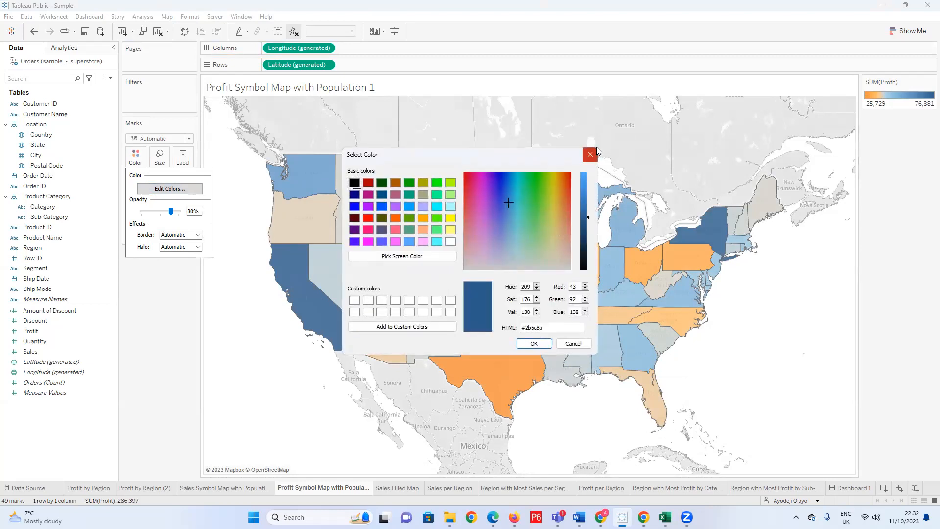
pyautogui.press('Escape')
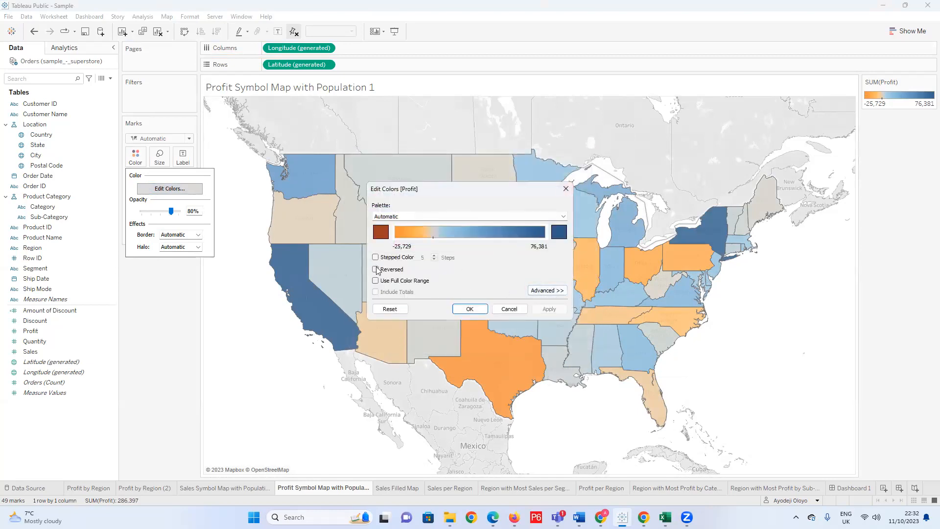
pyautogui.click(563, 217)
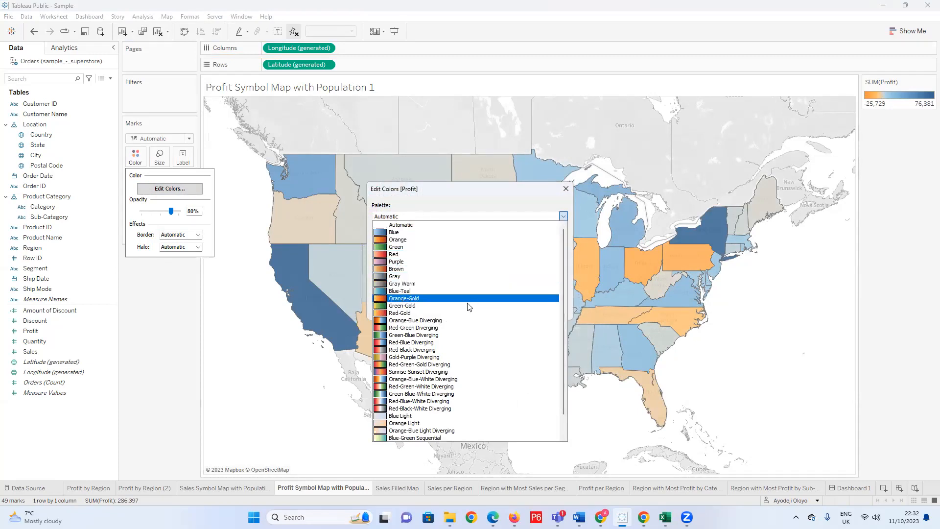
pyautogui.click(447, 328)
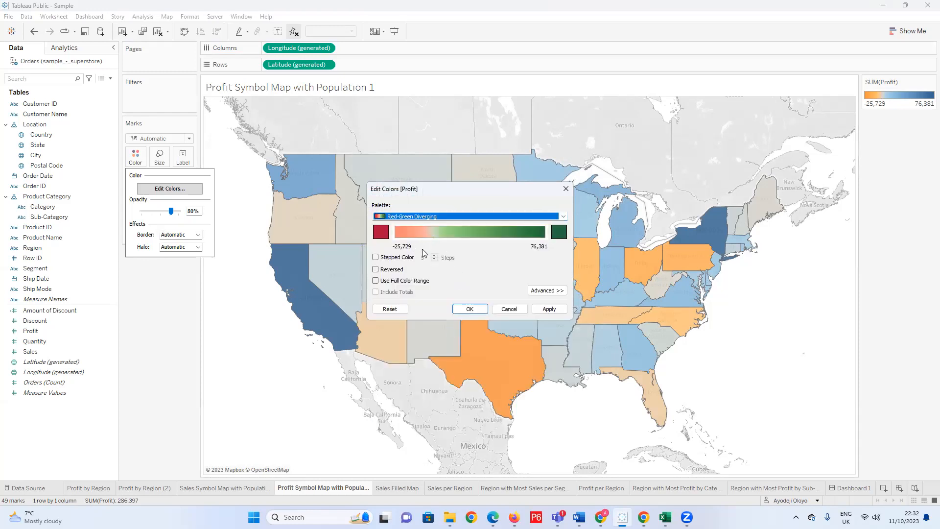
# Divide the Profit colours into 6 steps with the centre fixed at 0 and apply them to the map.
pyautogui.click(375, 257)
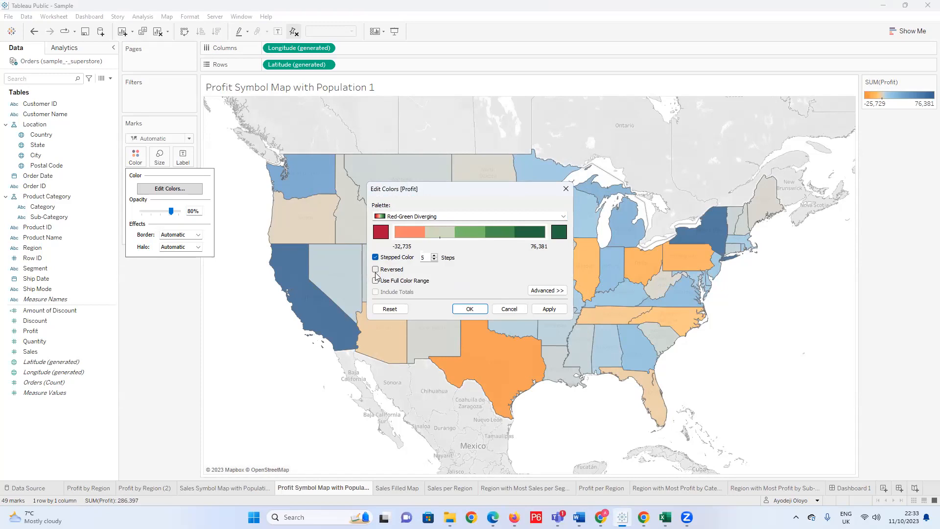
pyautogui.click(433, 254)
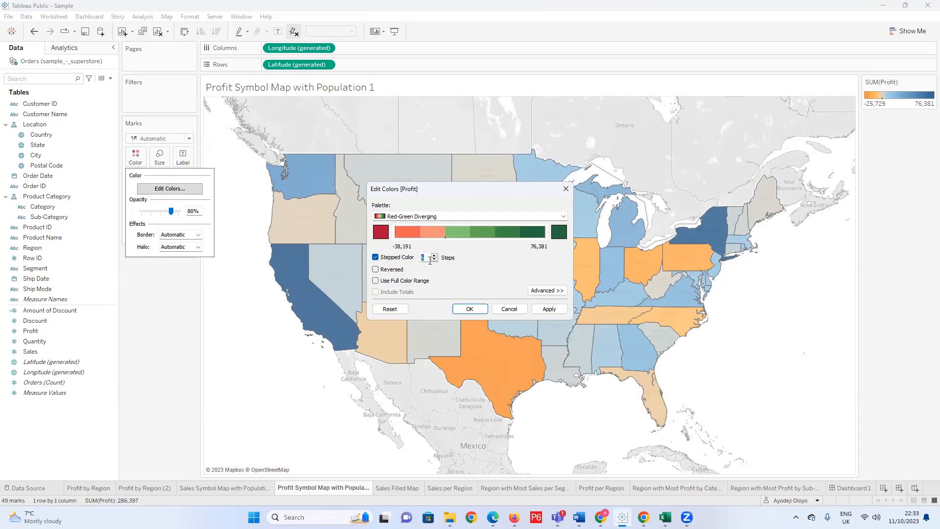
pyautogui.click(548, 290)
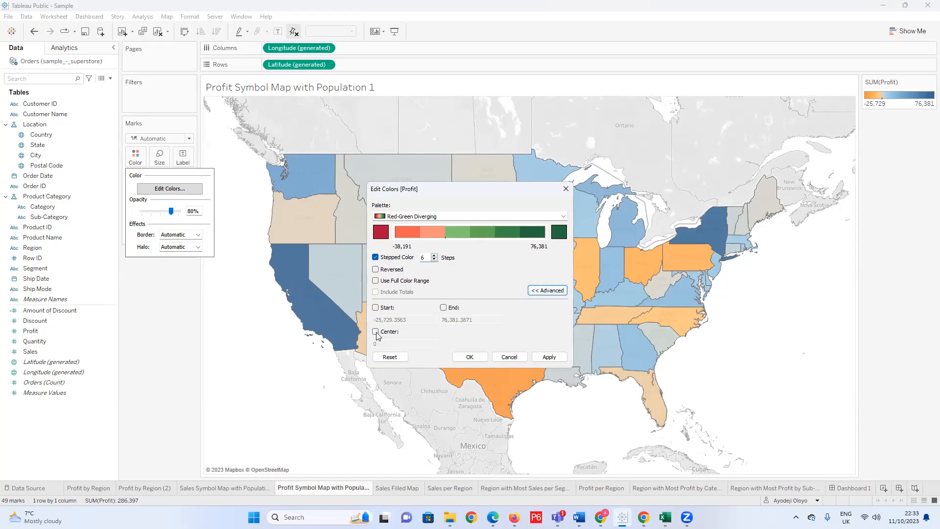
pyautogui.click(377, 333)
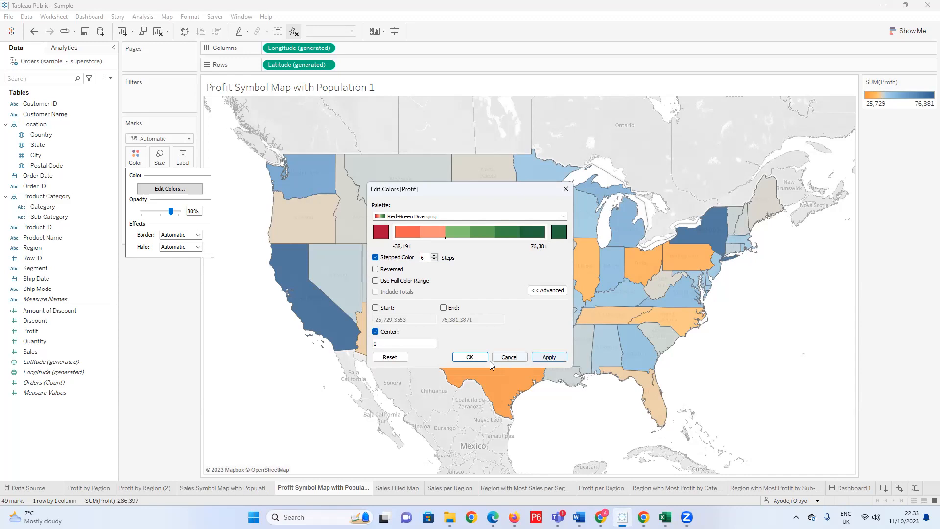
pyautogui.click(463, 357)
# Look at the Sales Symbol Map with Population and Sales Filled Map sheets for comparison and return to the profit map.
pyautogui.click(243, 488)
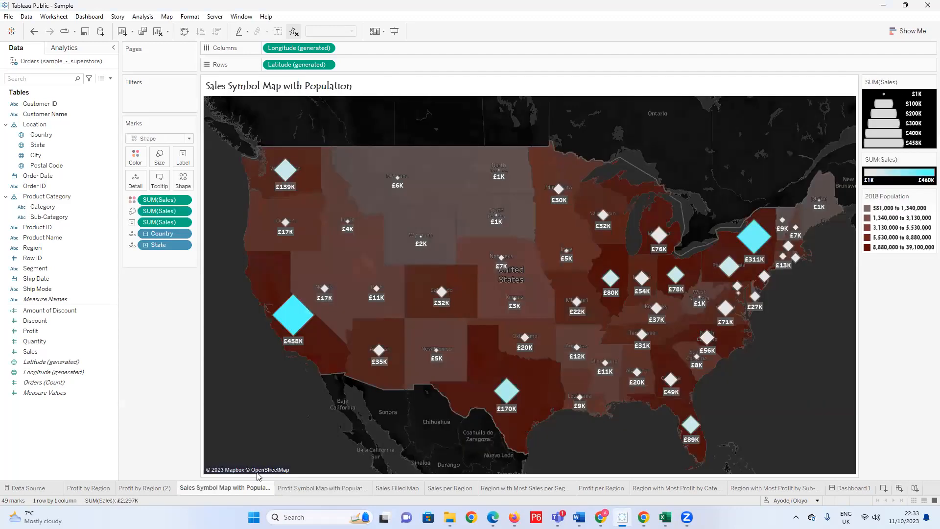
pyautogui.click(160, 489)
pyautogui.click(361, 489)
pyautogui.click(397, 487)
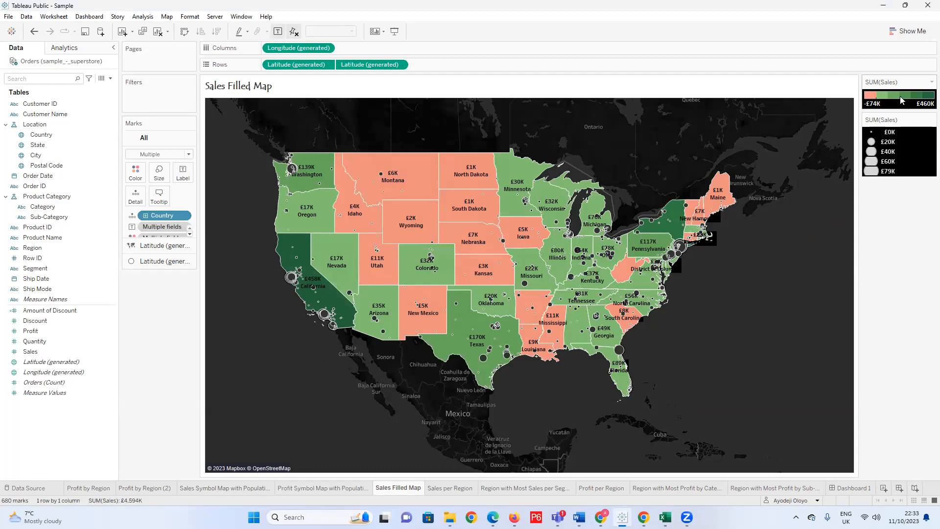
pyautogui.click(336, 494)
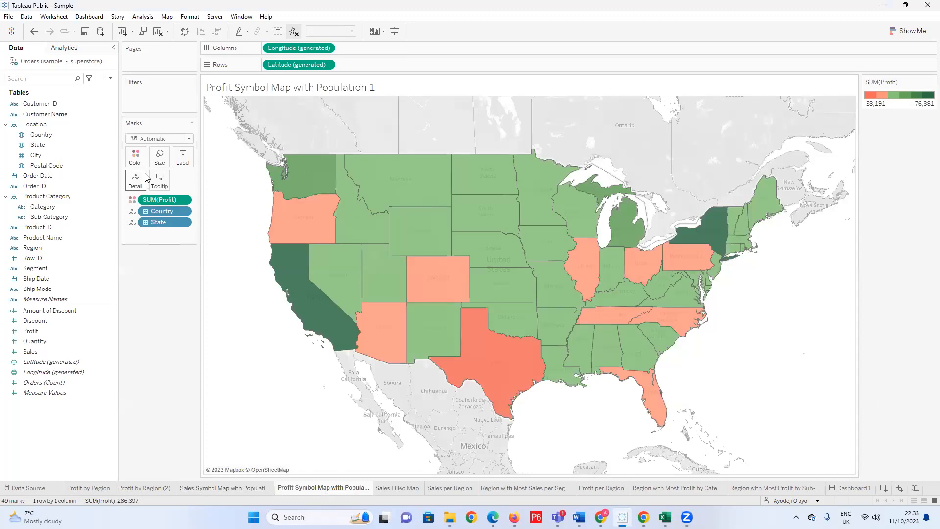
# Try 5 colour steps for the Profit palette and go back to 6 steps.
pyautogui.click(137, 157)
pyautogui.click(169, 188)
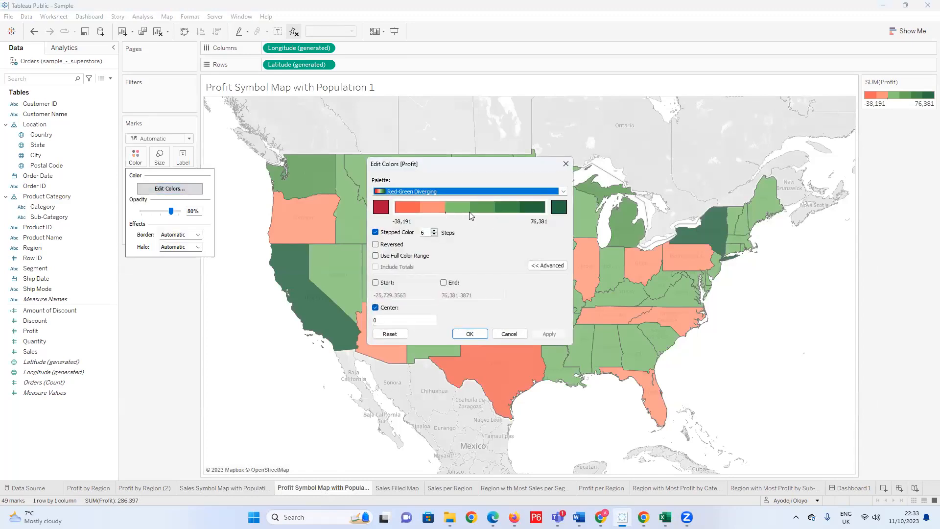
pyautogui.click(434, 234)
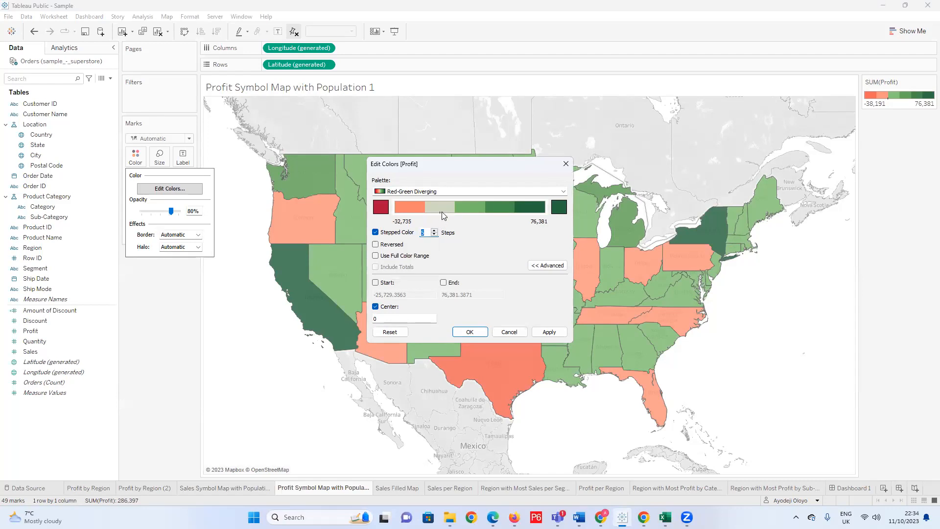
pyautogui.click(434, 230)
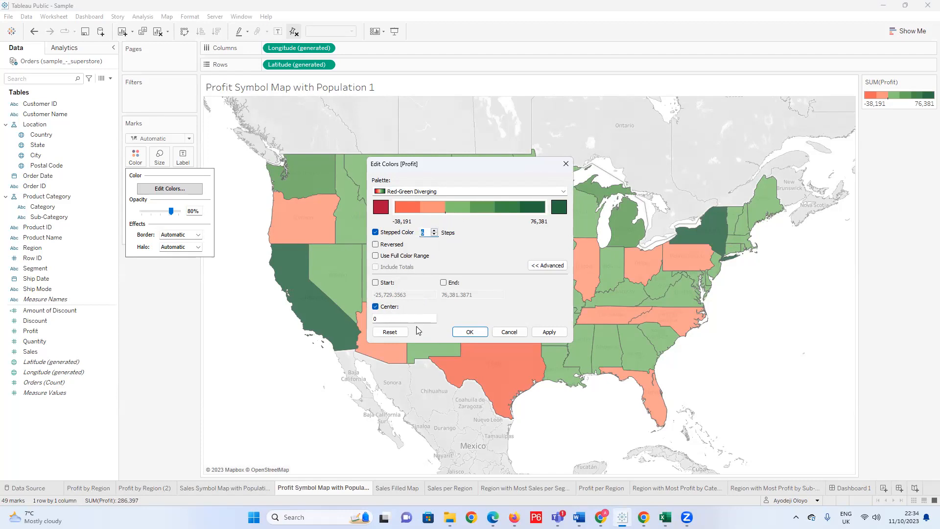
pyautogui.click(549, 331)
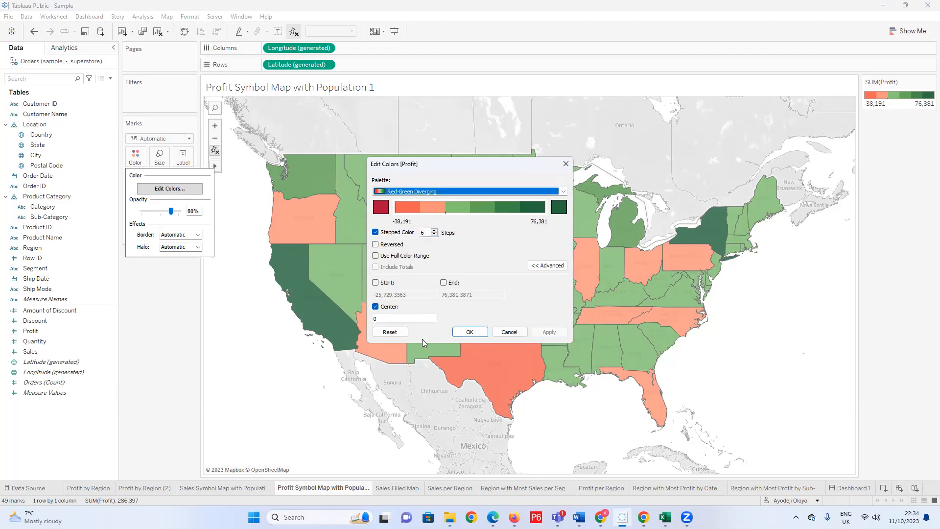
pyautogui.click(468, 332)
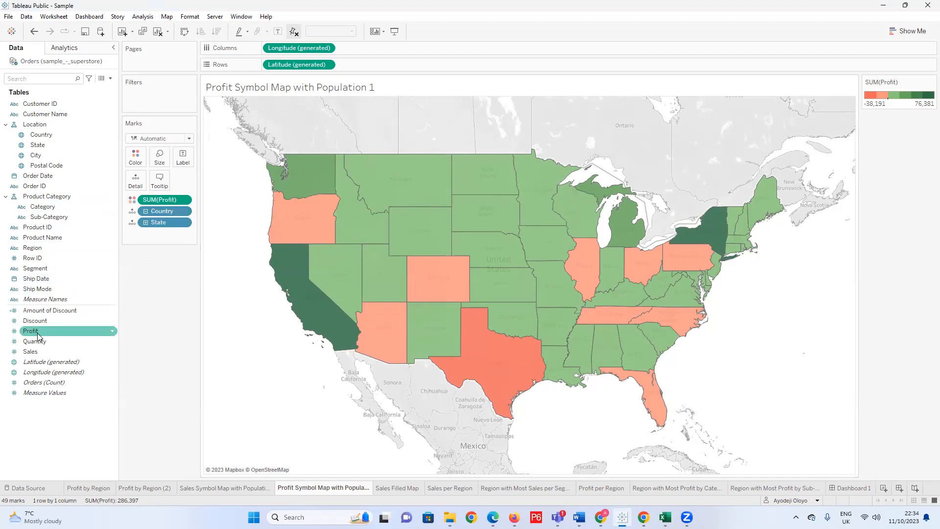
# Size the state symbols by Profit and remove Profit from the map's colour encoding.
pyautogui.moveTo(35, 332); pyautogui.dragTo(159, 156)
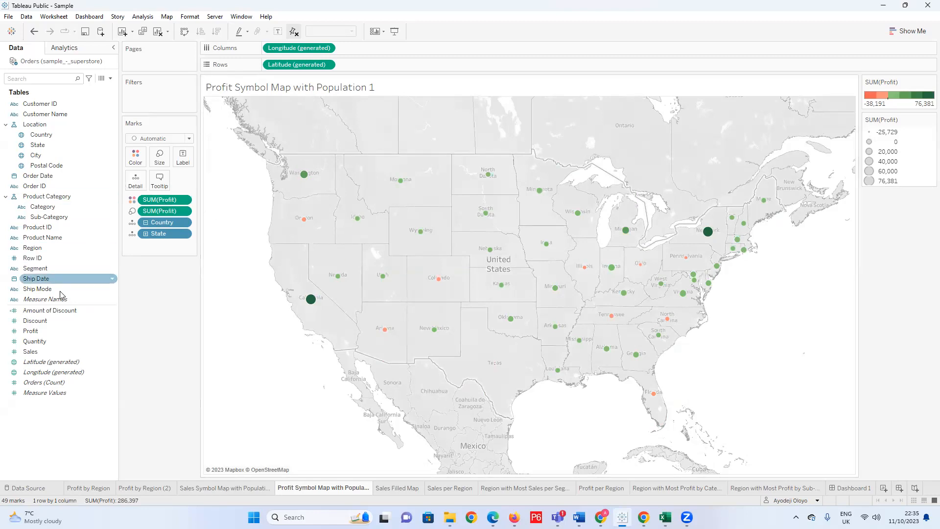
pyautogui.click(45, 335)
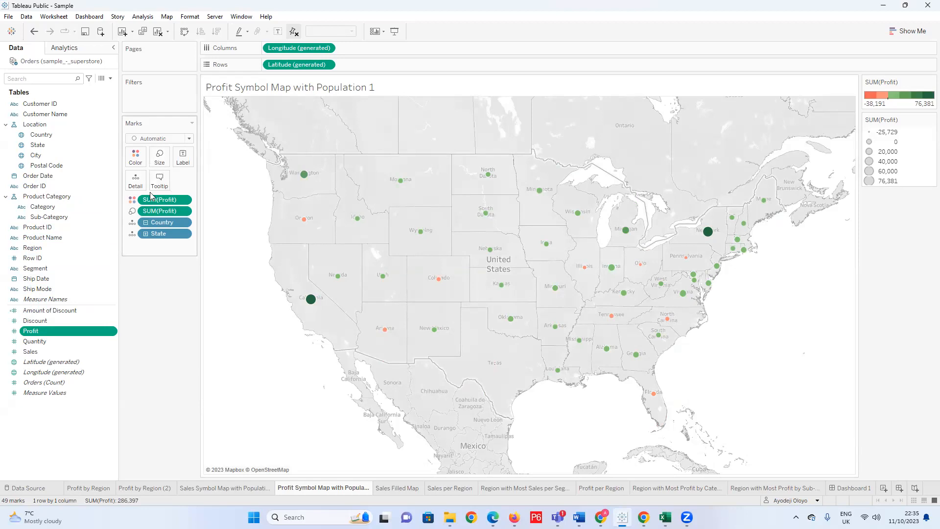
pyautogui.click(150, 211)
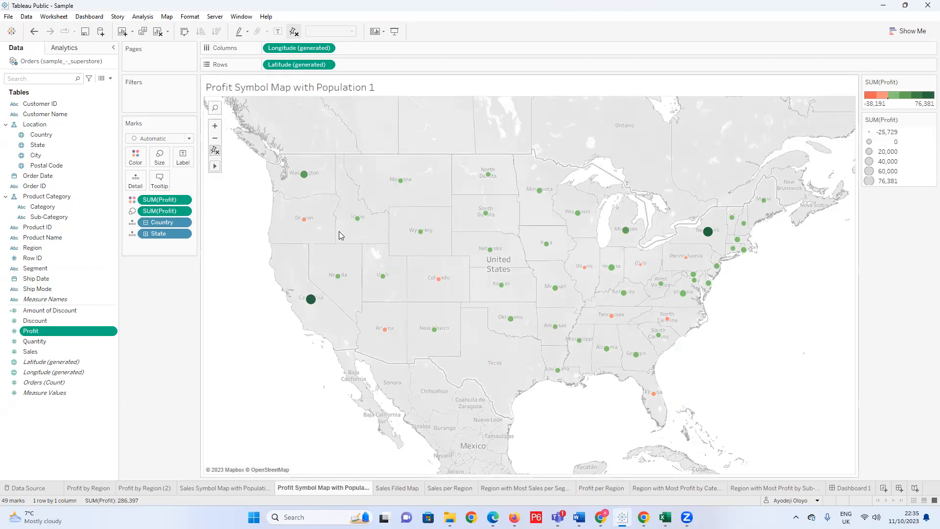
pyautogui.moveTo(306, 226)
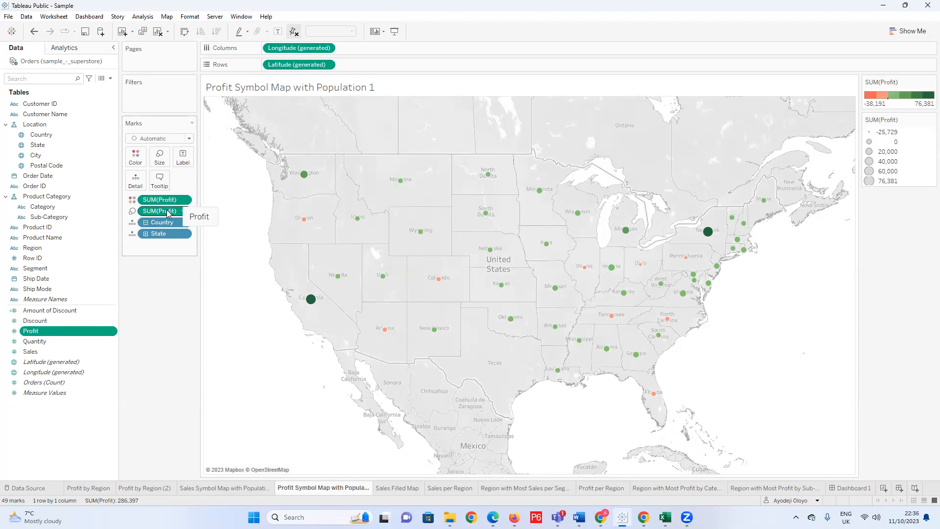
pyautogui.moveTo(165, 199); pyautogui.dragTo(179, 304)
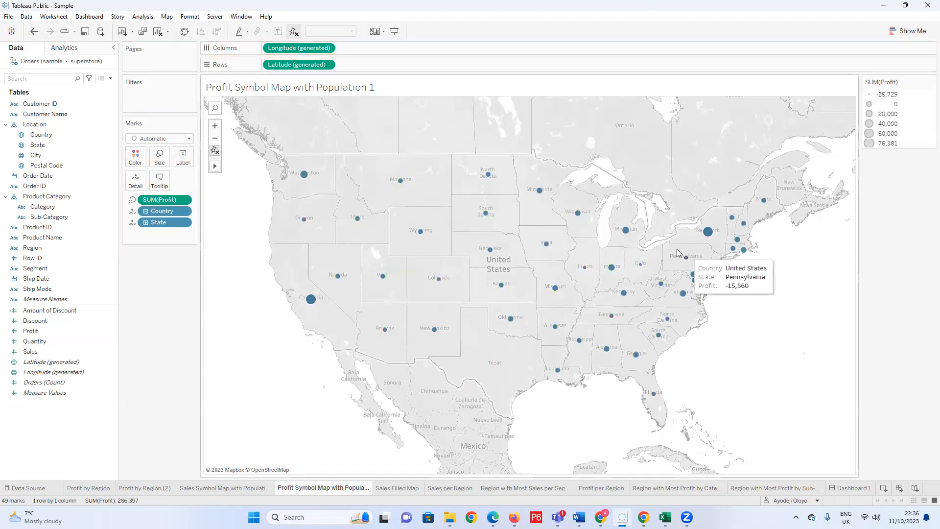
# Try white as the colour of the state symbols and restore the blue symbols.
pyautogui.click(139, 158)
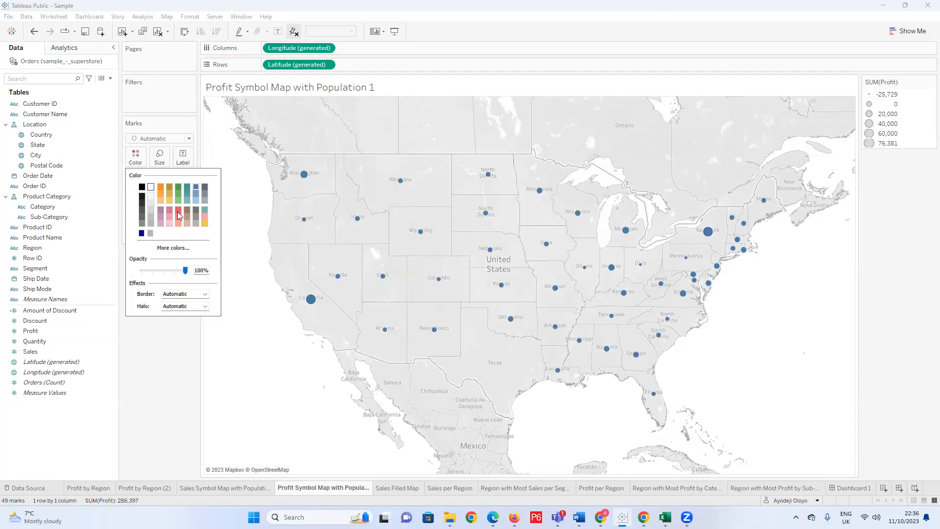
pyautogui.click(151, 187)
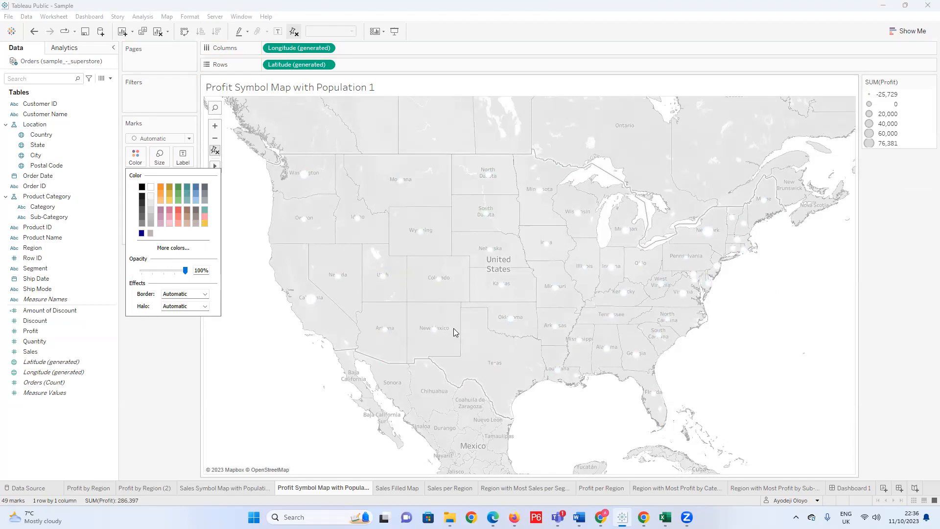
pyautogui.click(167, 348)
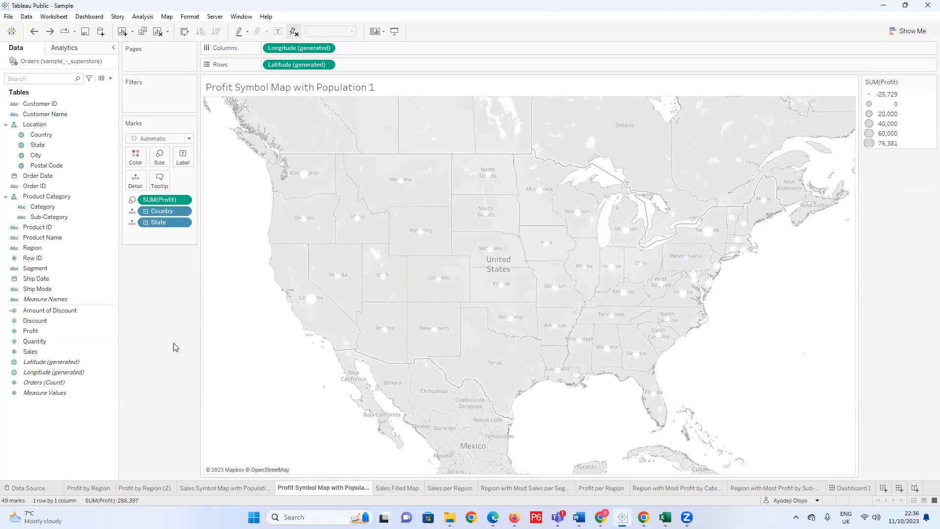
pyautogui.moveTo(167, 201); pyautogui.dragTo(145, 277)
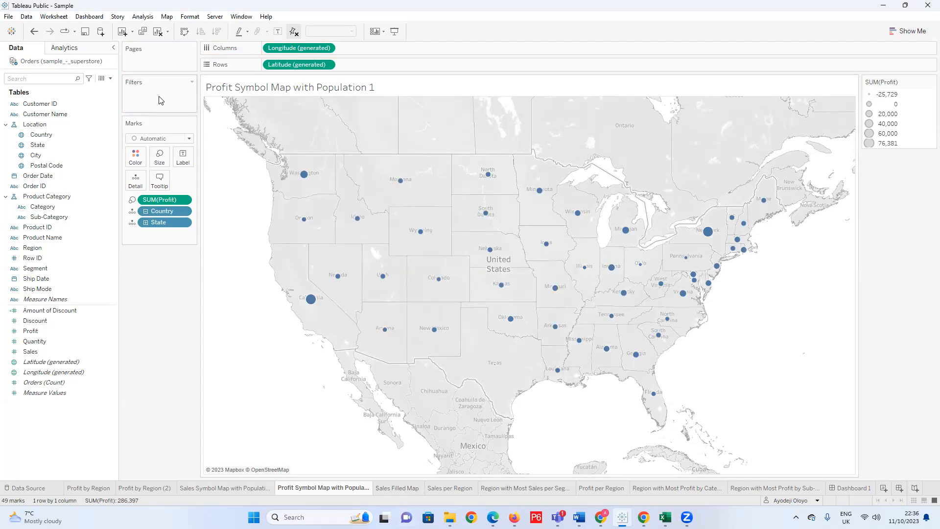
# Try the Circle mark type for the state symbols and switch to Shape marks.
pyautogui.click(189, 139)
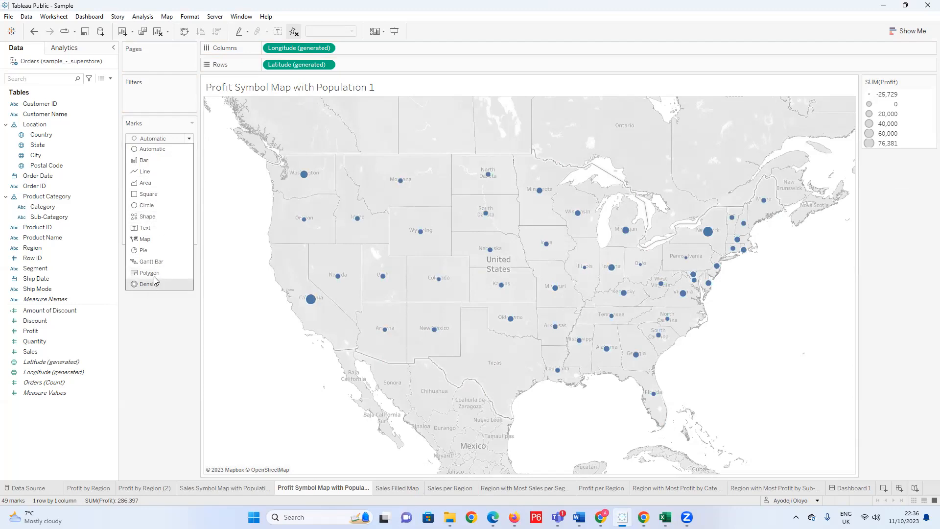
pyautogui.click(157, 205)
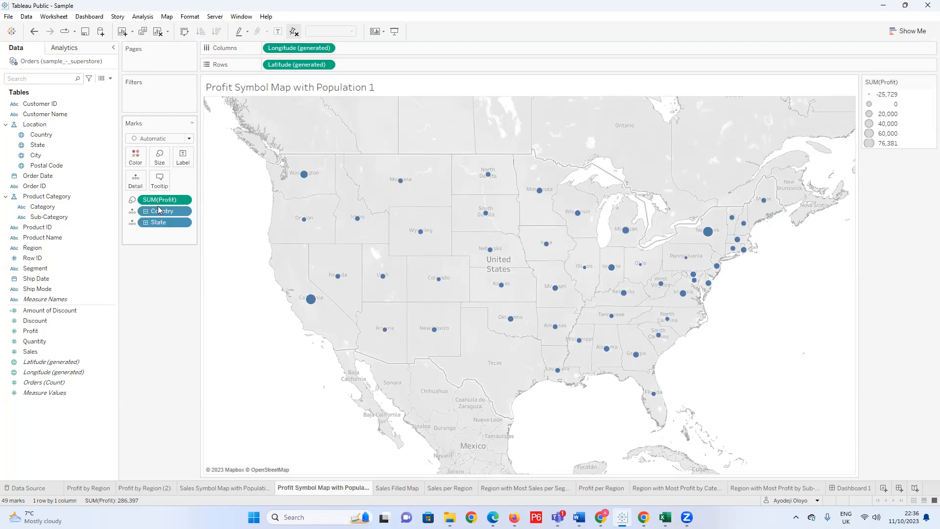
pyautogui.click(187, 144)
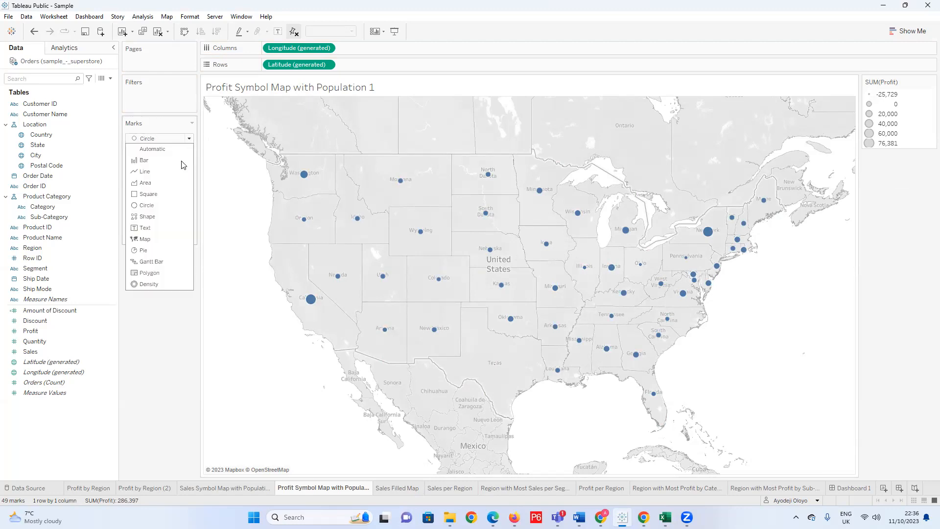
pyautogui.click(156, 215)
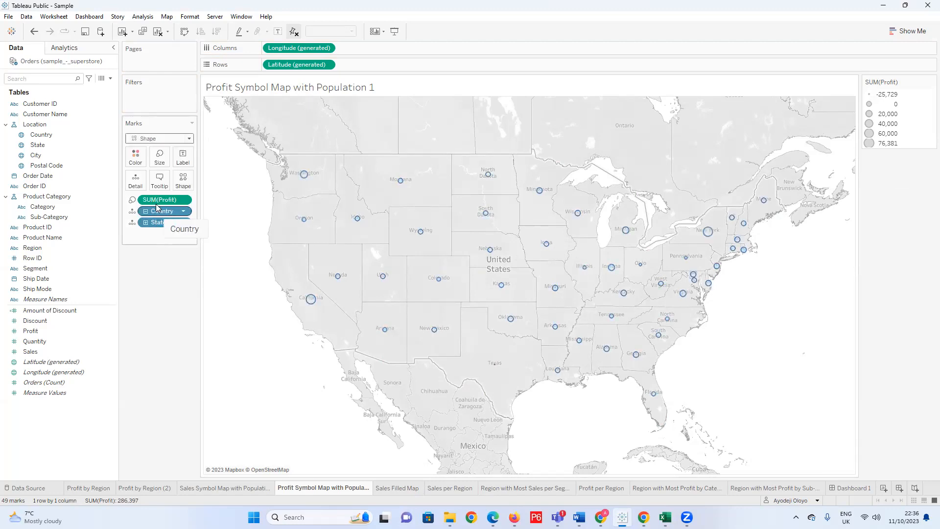
# Look at the Default palette among the additional shapes and close the shape settings without changing anything.
pyautogui.click(185, 181)
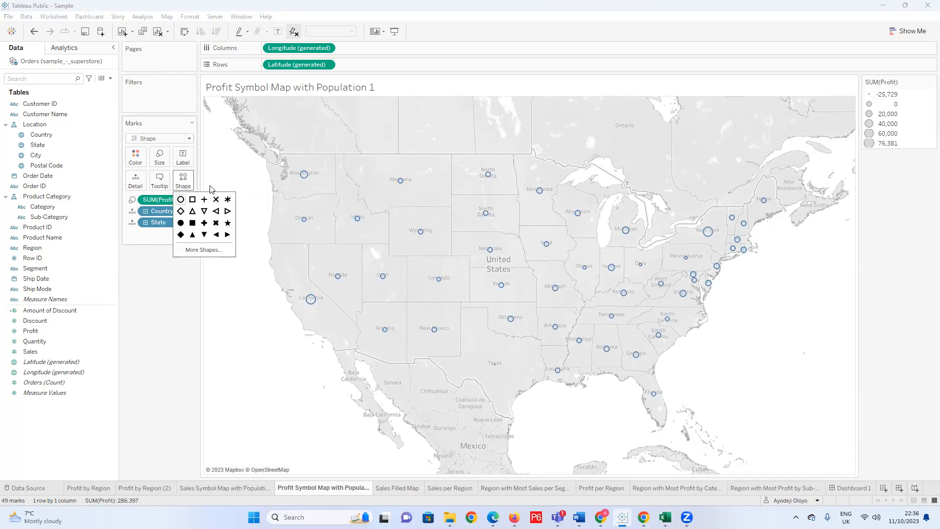
pyautogui.click(204, 249)
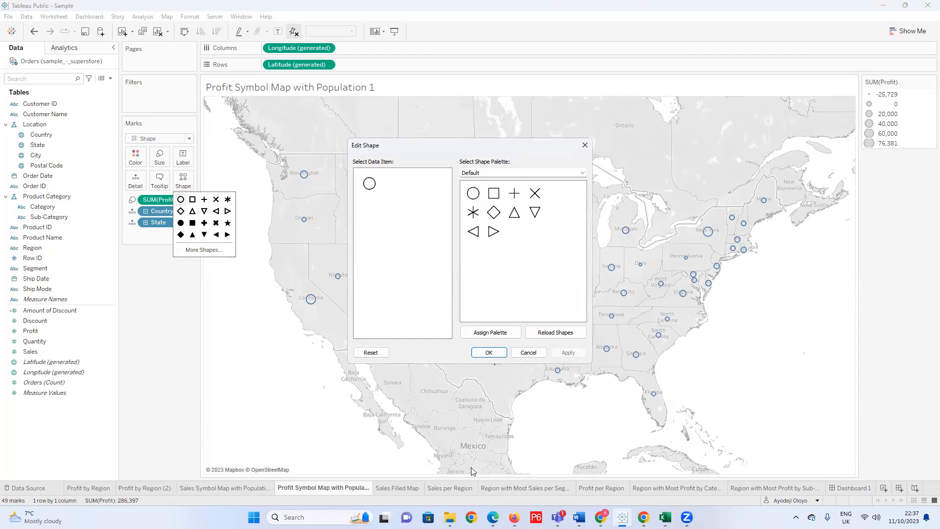
pyautogui.moveTo(450, 514)
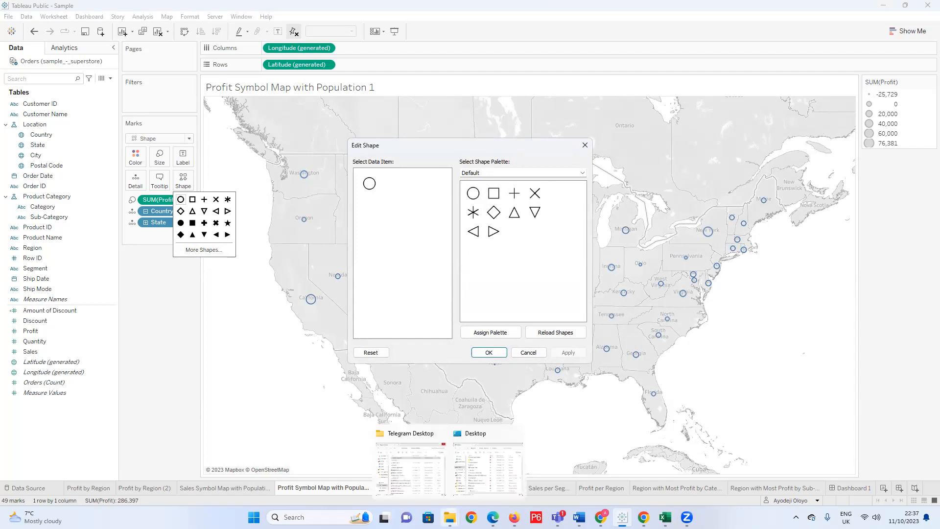
pyautogui.click(450, 517)
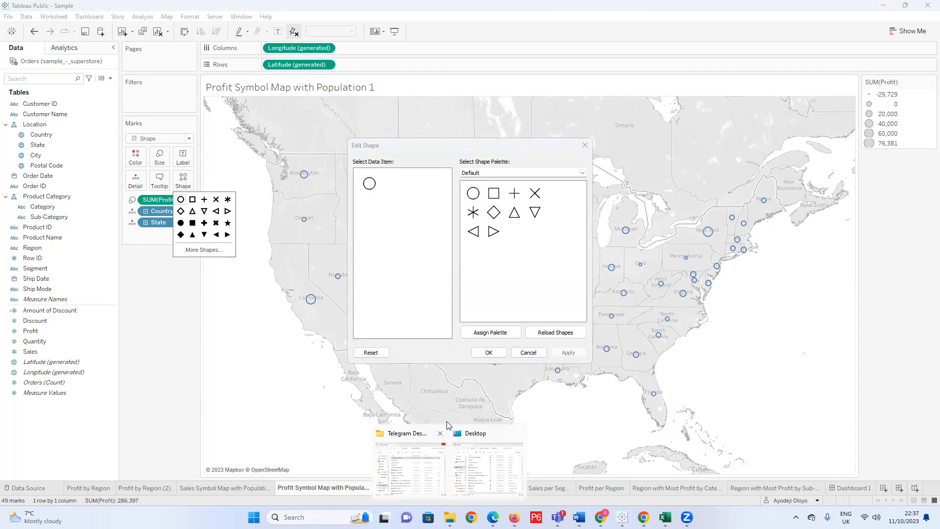
pyautogui.click(584, 145)
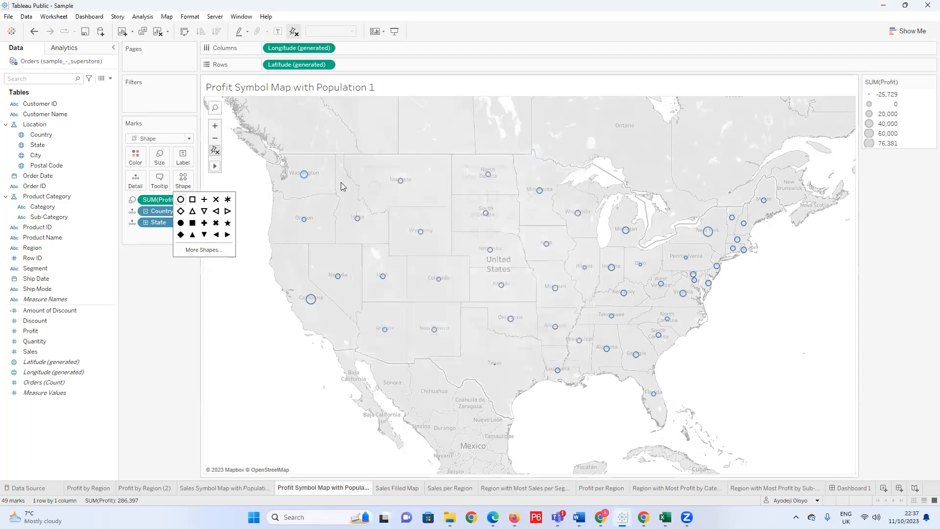
pyautogui.click(154, 291)
# Try the Automatic and Square mark types for the state symbols and switch to Circle.
pyautogui.click(189, 138)
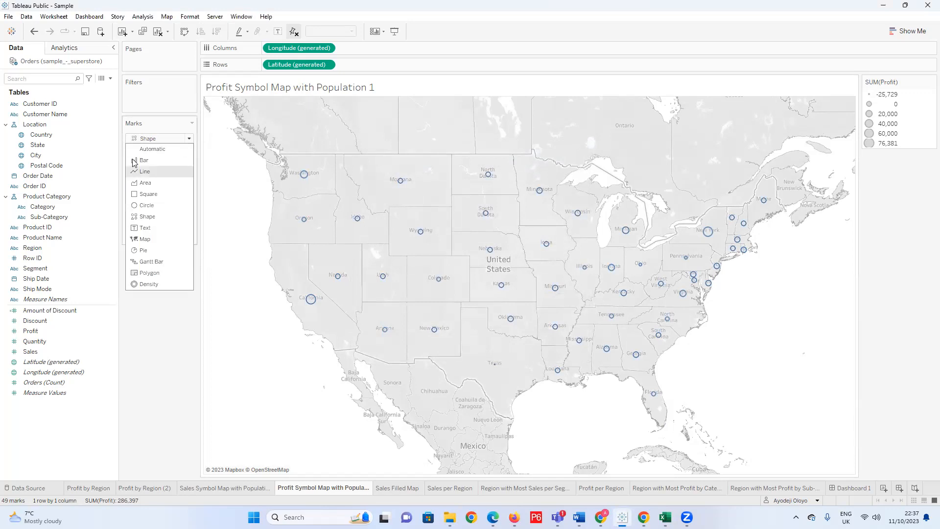
pyautogui.click(172, 148)
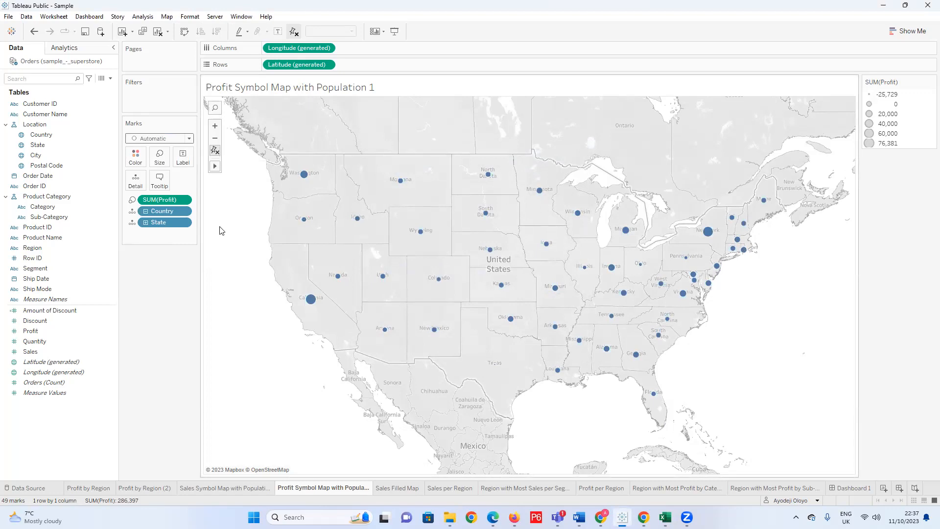
pyautogui.click(187, 138)
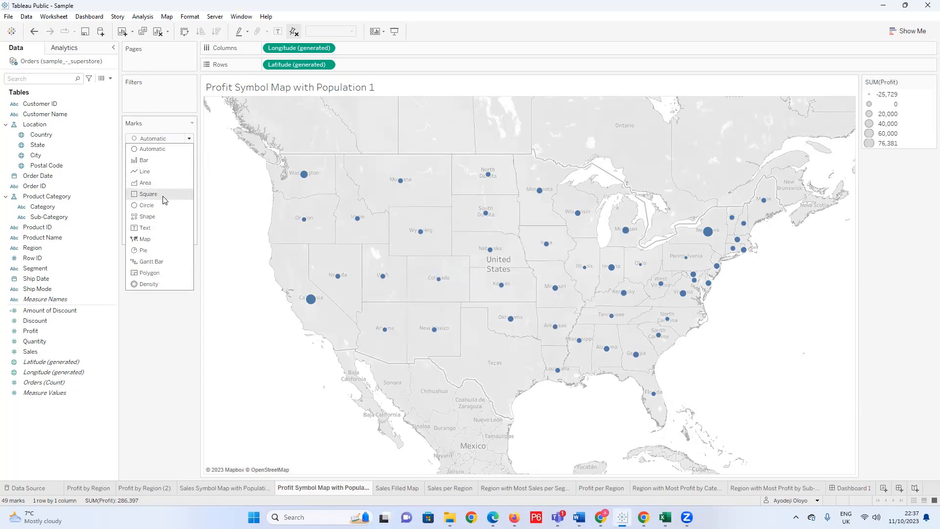
pyautogui.click(163, 195)
pyautogui.click(189, 139)
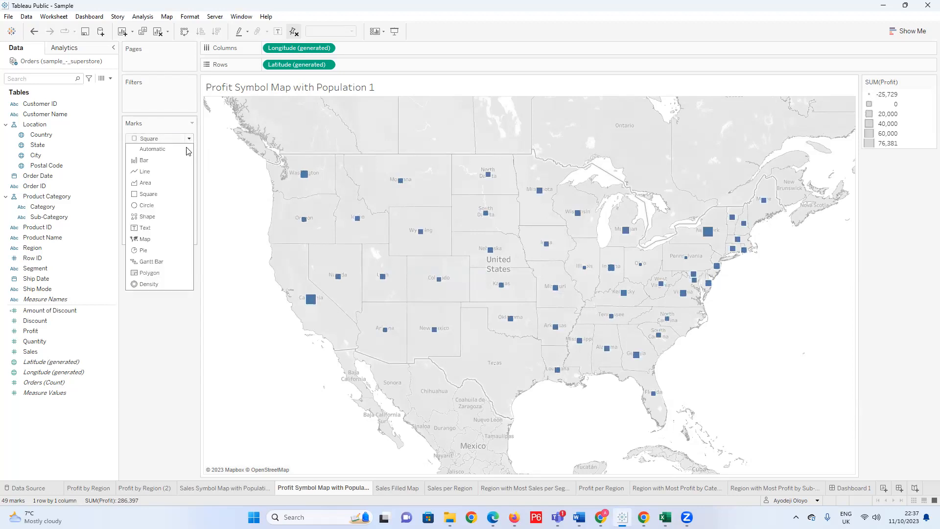
pyautogui.click(157, 204)
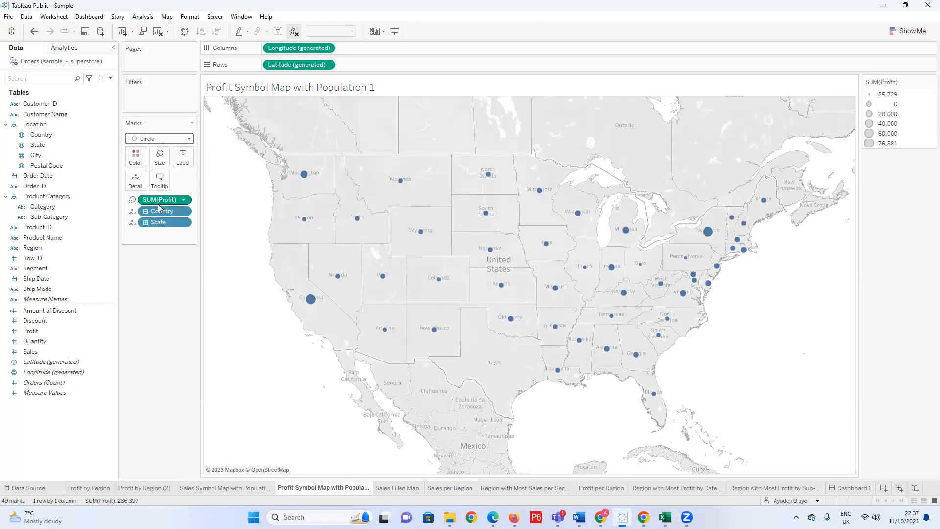
# Set the mark type to Shape, try several filled and outlined shapes, and use the hollow square for the state symbols.
pyautogui.click(189, 139)
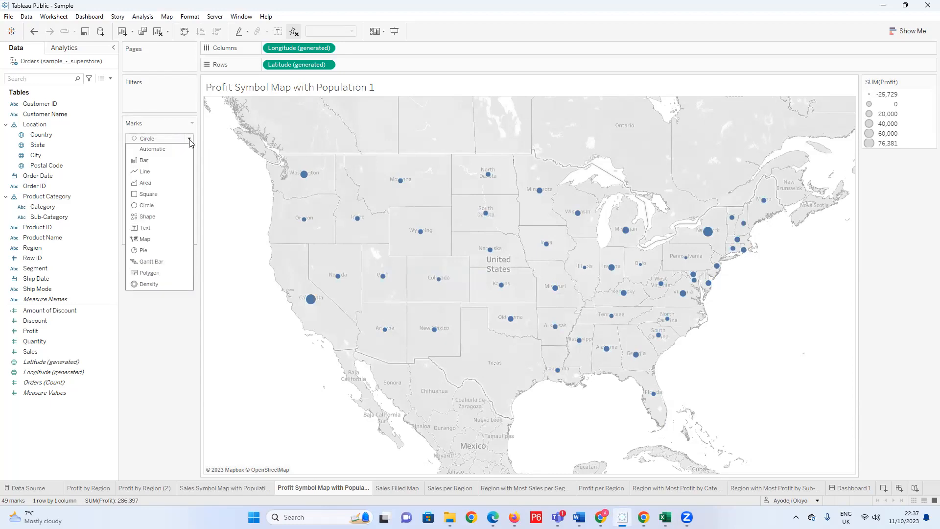
pyautogui.click(148, 217)
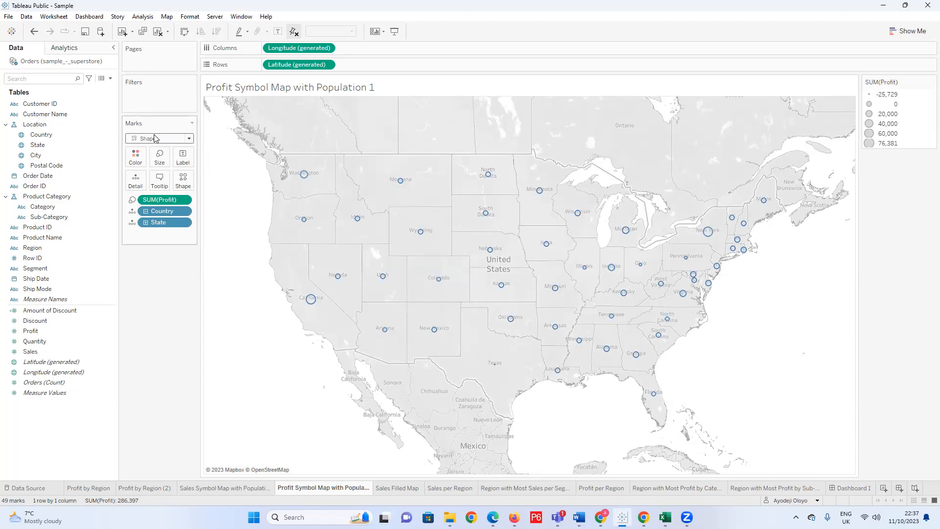
pyautogui.click(183, 181)
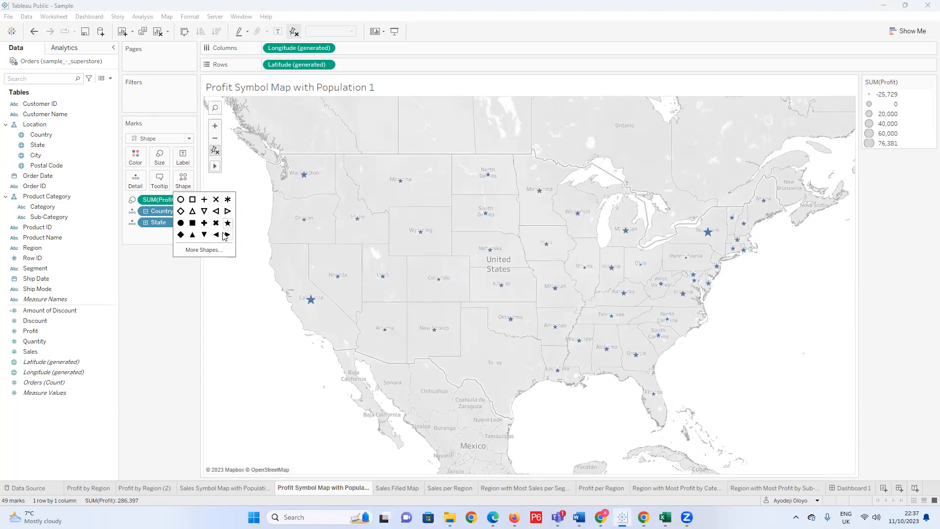
pyautogui.click(216, 235)
pyautogui.click(204, 235)
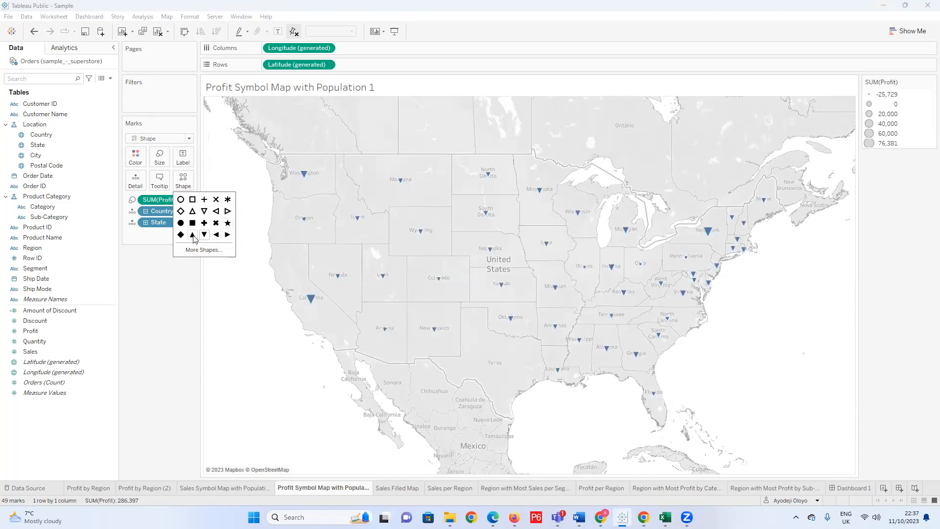
pyautogui.click(192, 223)
pyautogui.click(180, 223)
pyautogui.click(204, 223)
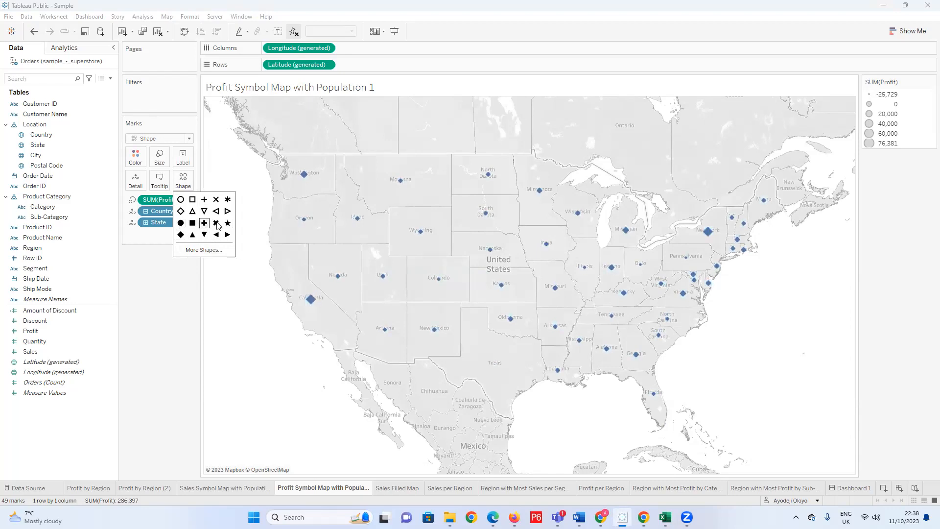
pyautogui.click(204, 211)
pyautogui.click(193, 210)
pyautogui.click(192, 200)
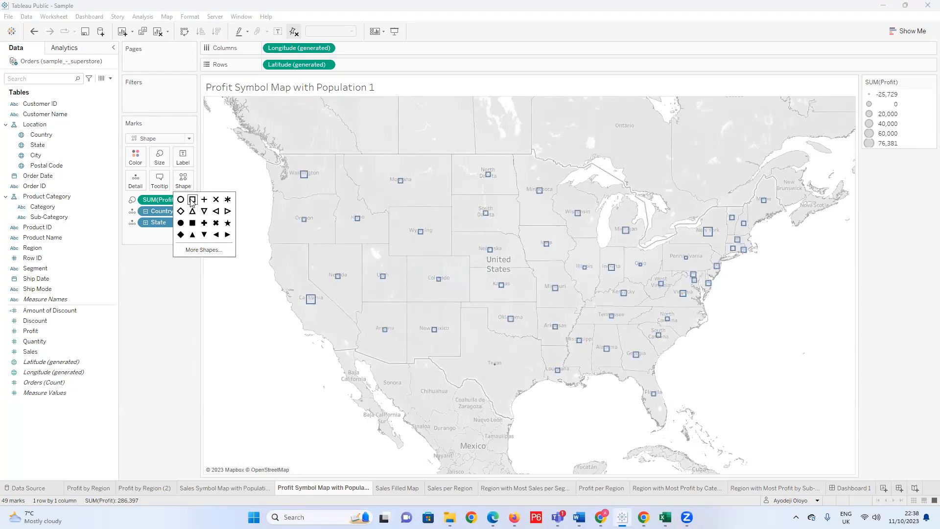
pyautogui.click(221, 296)
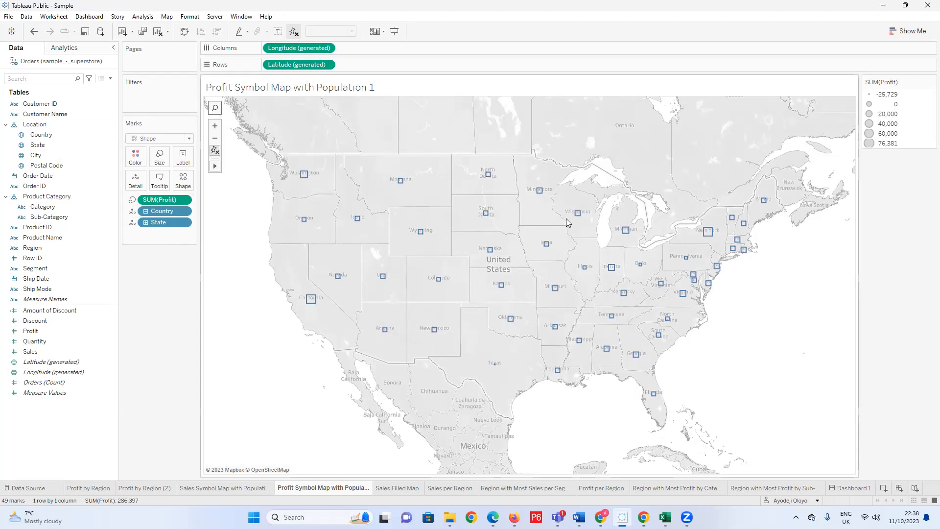
# Switch to the sample_-_superstore workbook in Excel, look at the Returns and People sheets, and return to the Tableau map.
pyautogui.moveTo(449, 517)
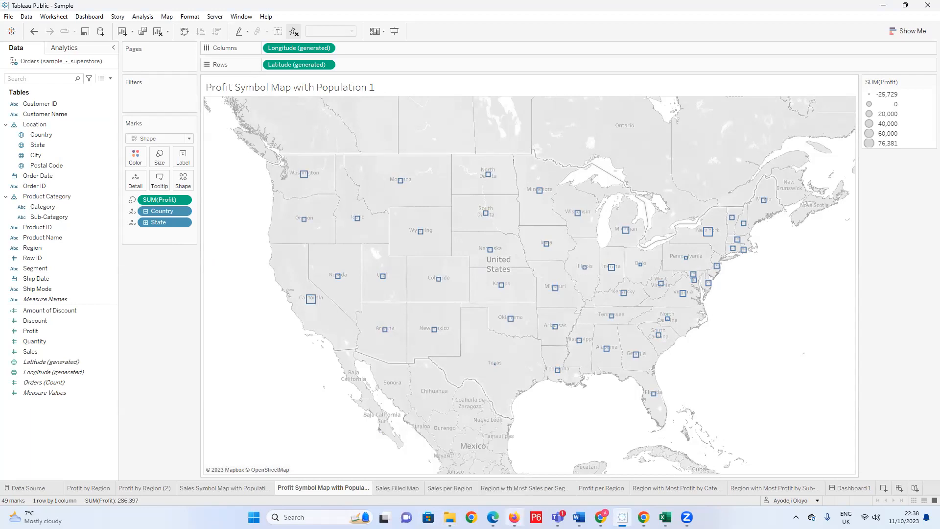
pyautogui.moveTo(514, 517)
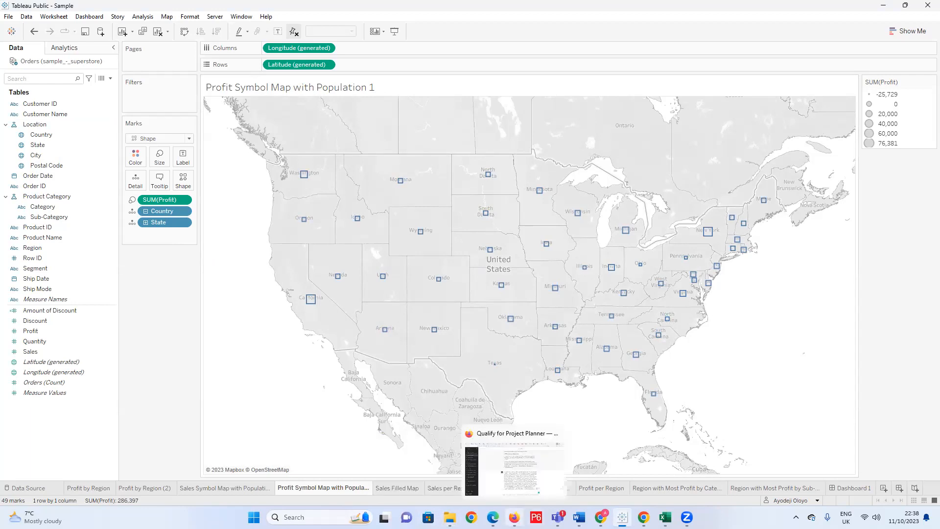
pyautogui.moveTo(601, 517)
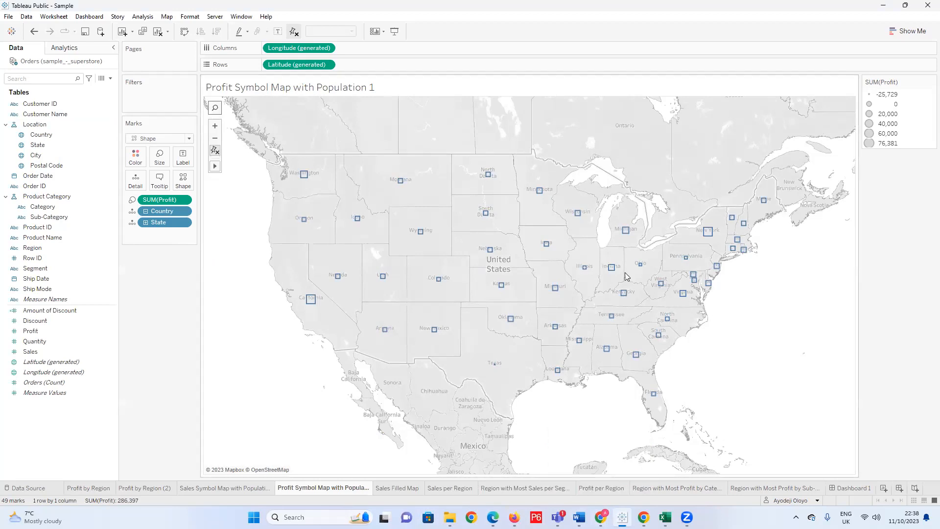
pyautogui.moveTo(351, 217)
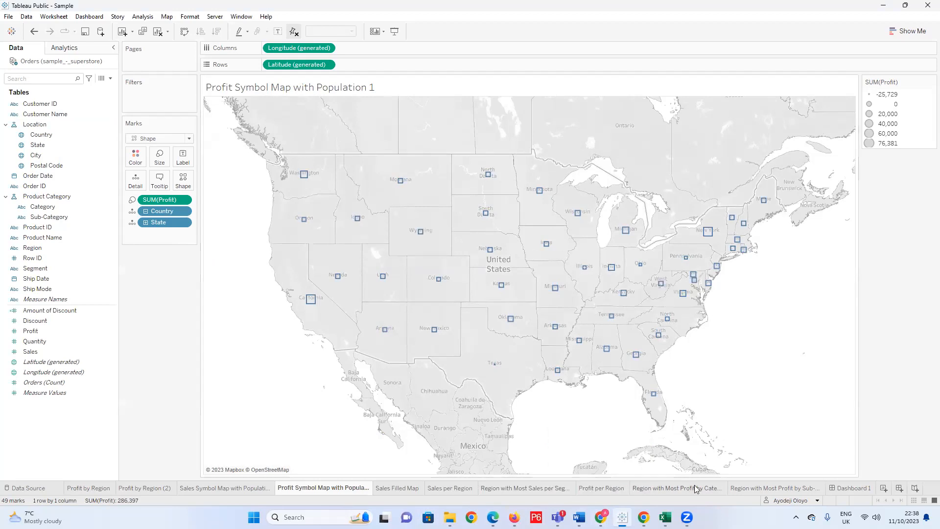
pyautogui.click(664, 517)
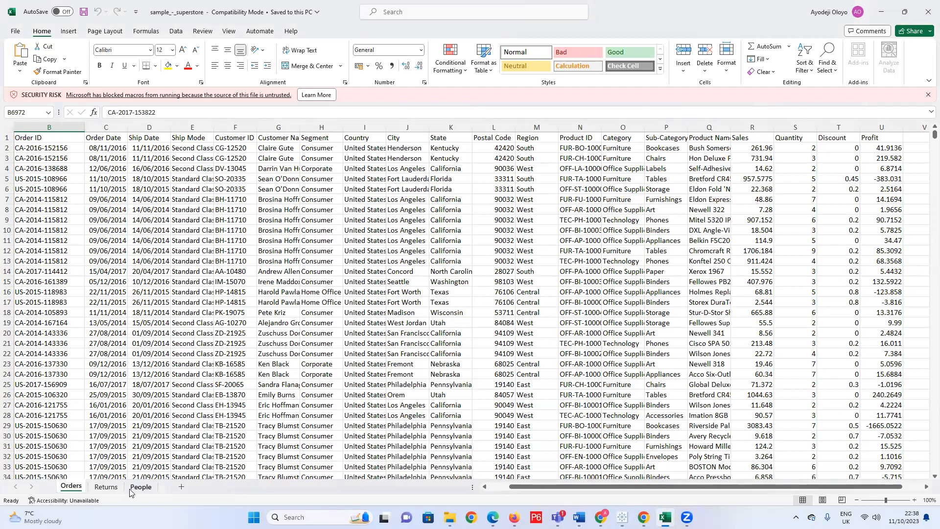
pyautogui.click(105, 487)
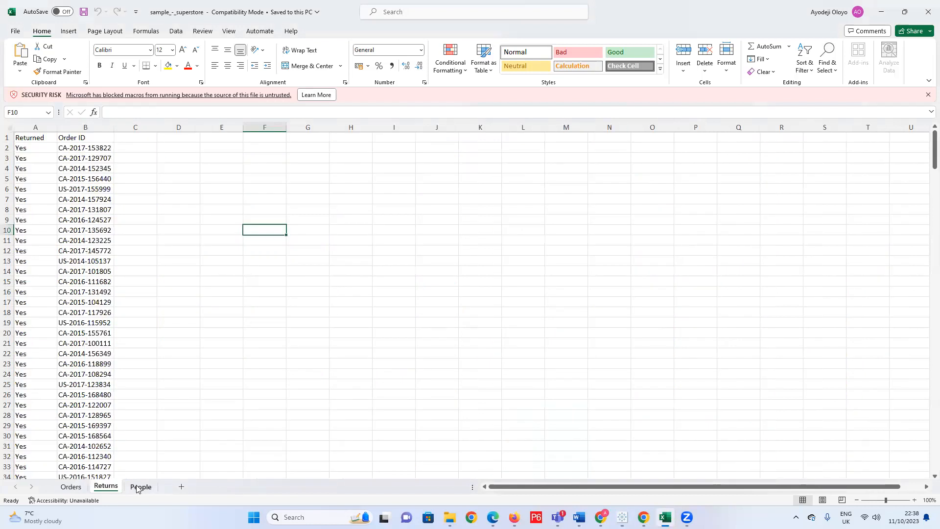
pyautogui.click(140, 486)
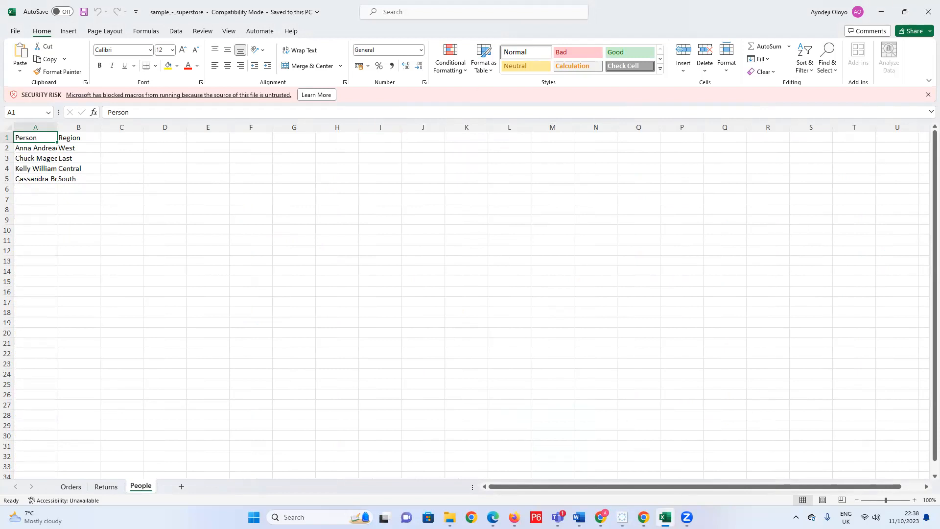
pyautogui.click(622, 517)
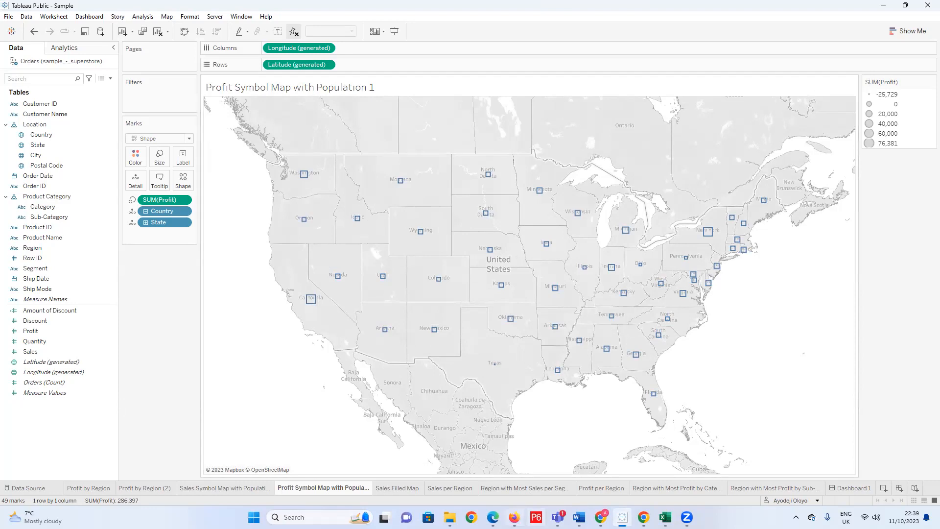
# Switch to Chrome and search Google Images for "image of arrows" in a new tab.
pyautogui.moveTo(449, 517)
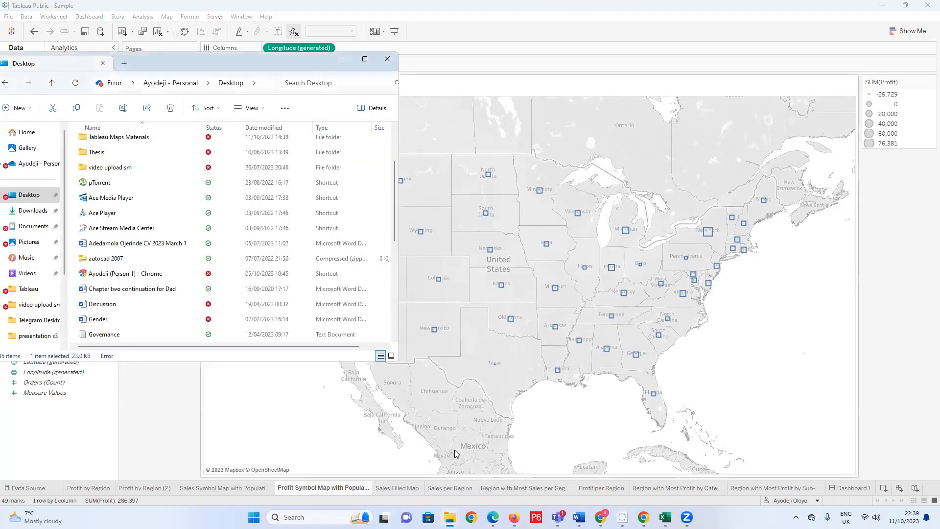
pyautogui.moveTo(665, 517)
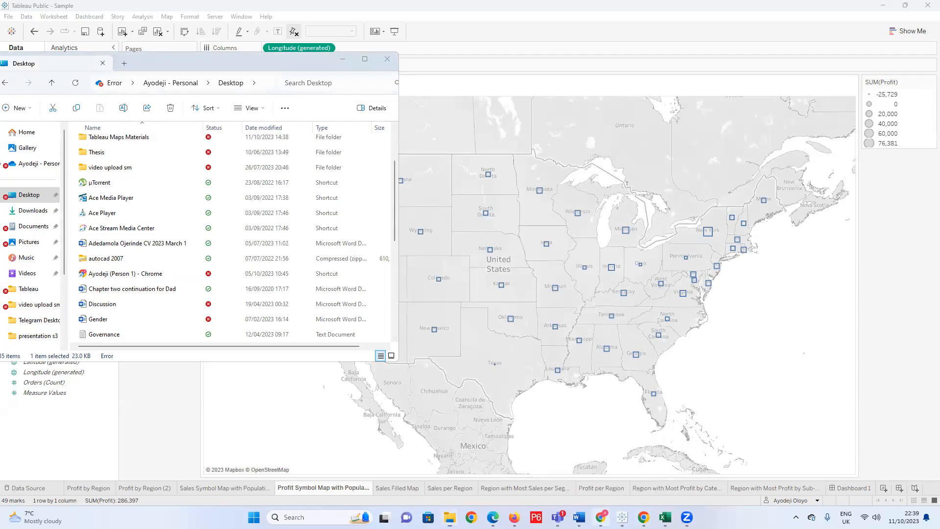
pyautogui.click(622, 495)
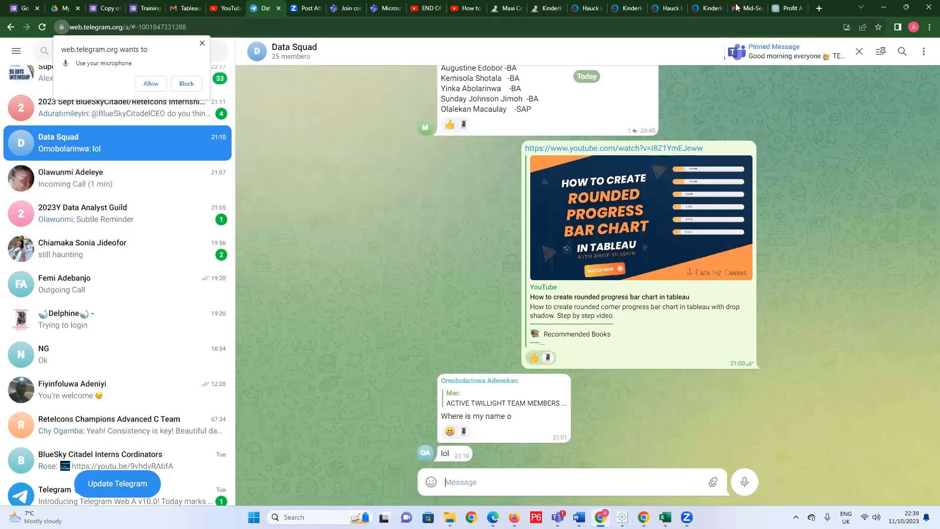
pyautogui.click(819, 8)
pyautogui.click(287, 27)
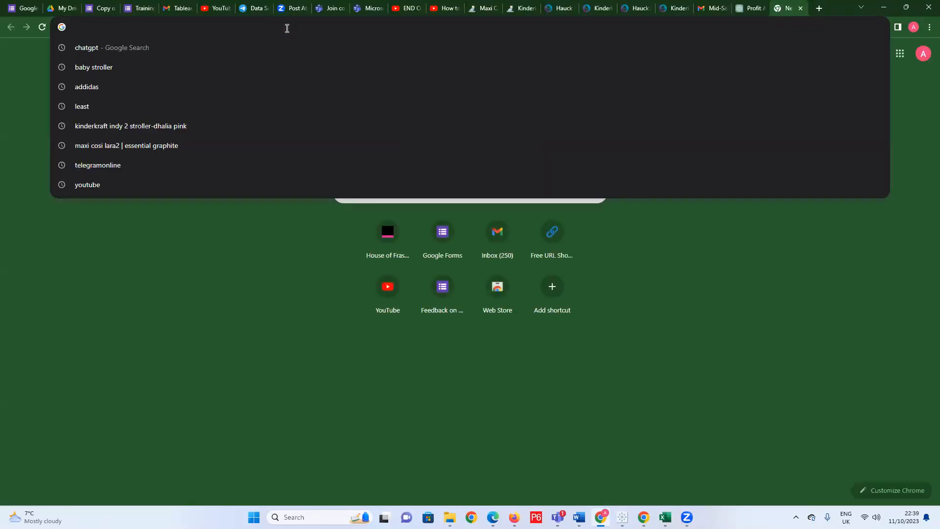
pyautogui.write('image of')
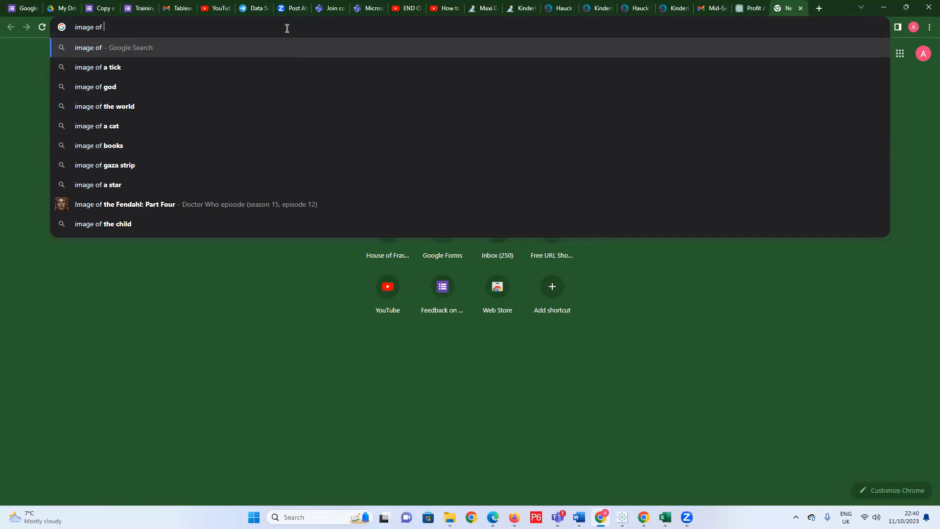
pyautogui.write(' arro')
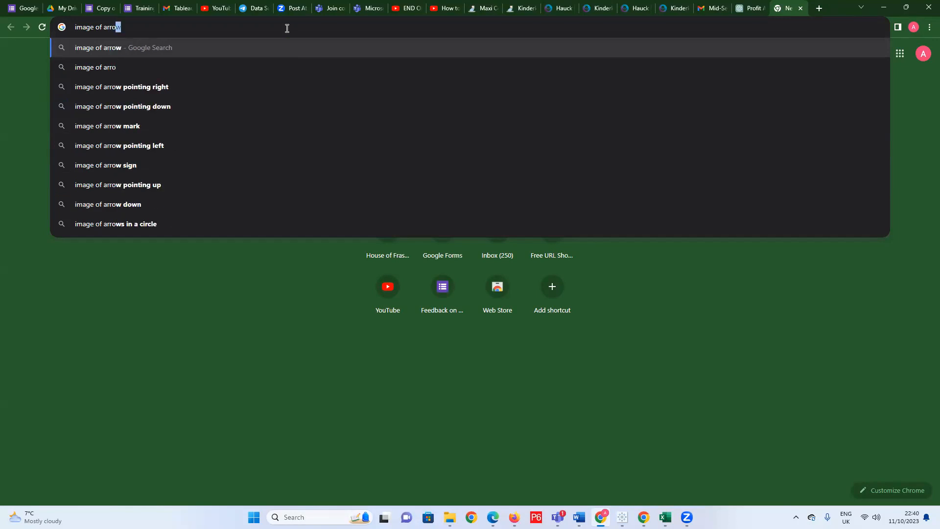
pyautogui.write('ws')
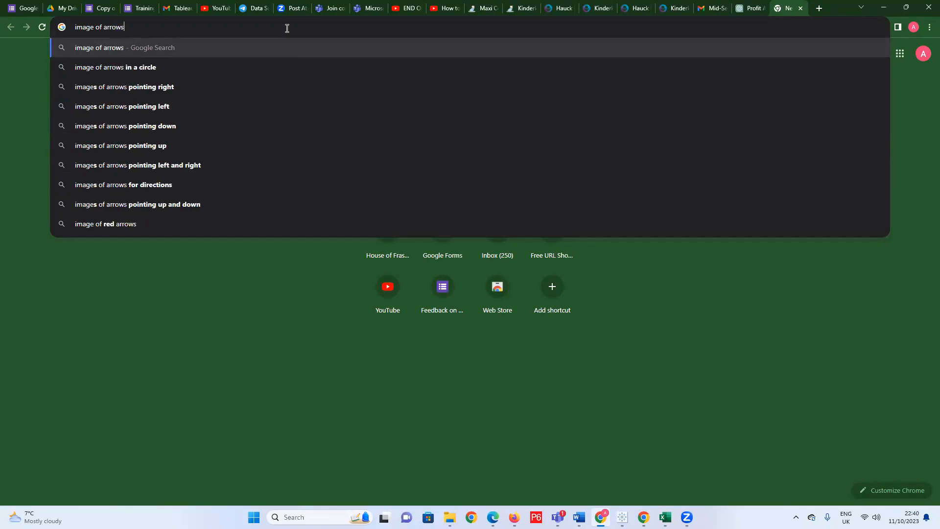
pyautogui.press('Return')
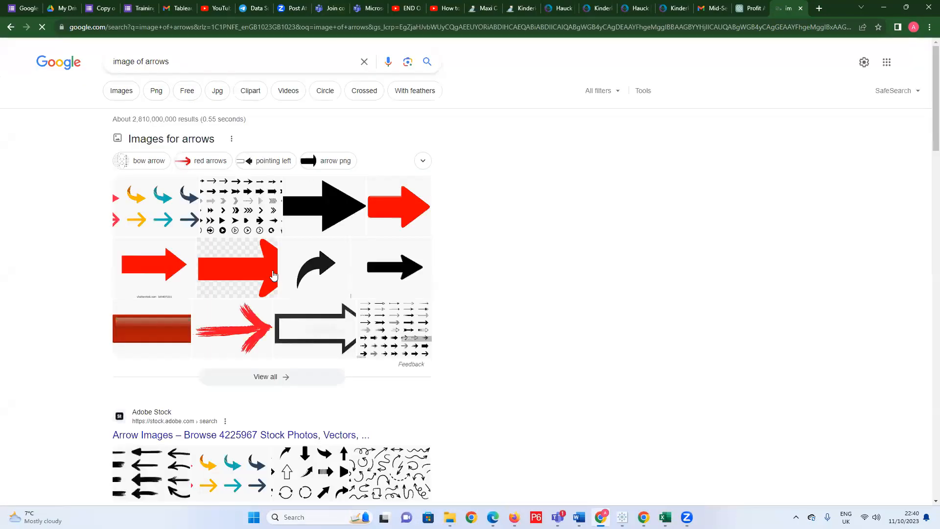
pyautogui.click(123, 91)
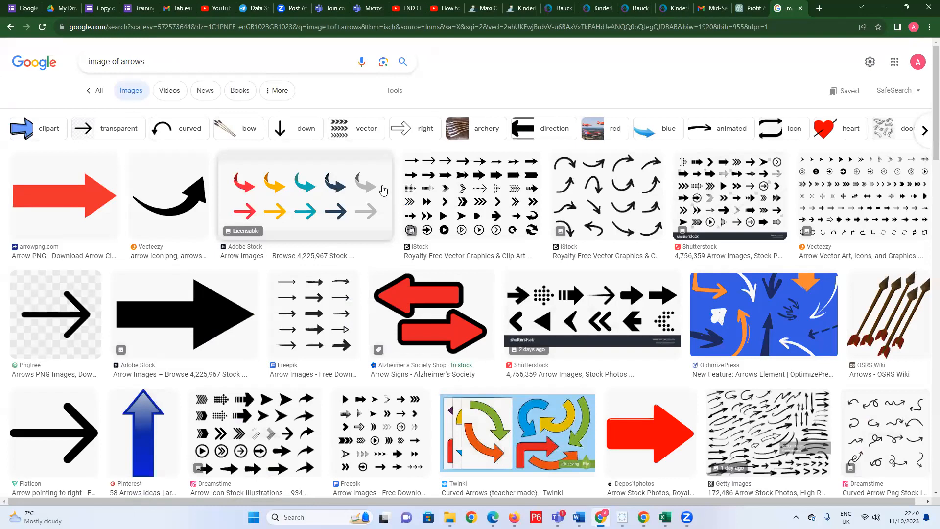
# Preview the Shutterstock sheet of black arrow icons, browse the other arrow images, and put the browser away.
pyautogui.click(729, 191)
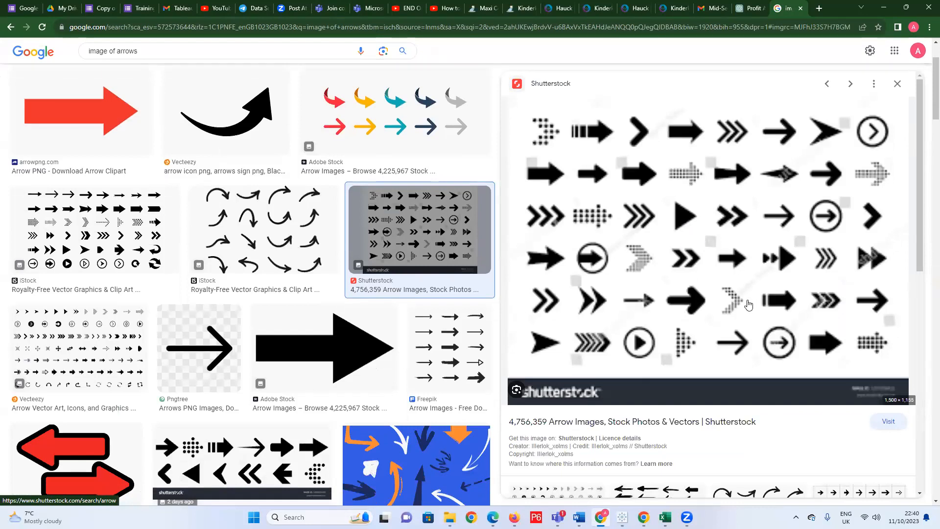
pyautogui.scroll(-6, 394, 386)
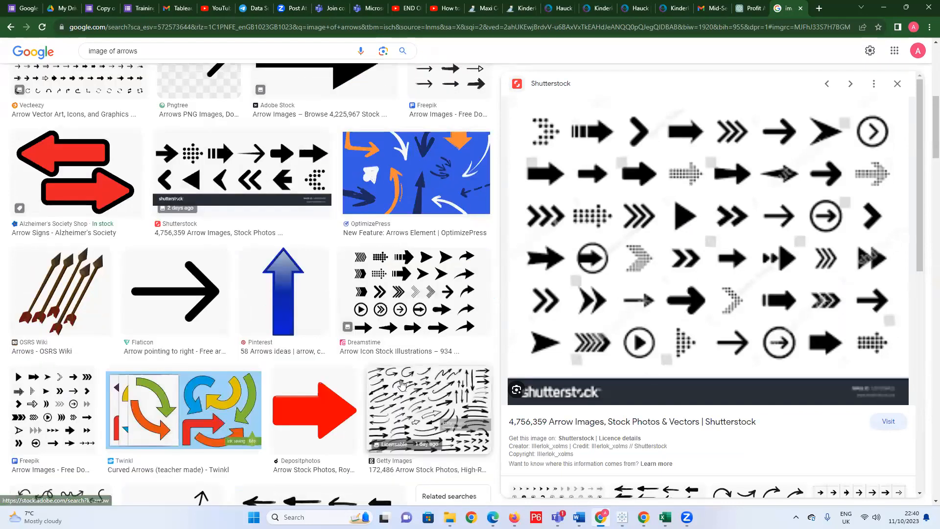
pyautogui.scroll(-5, 402, 382)
pyautogui.scroll(-5, 404, 381)
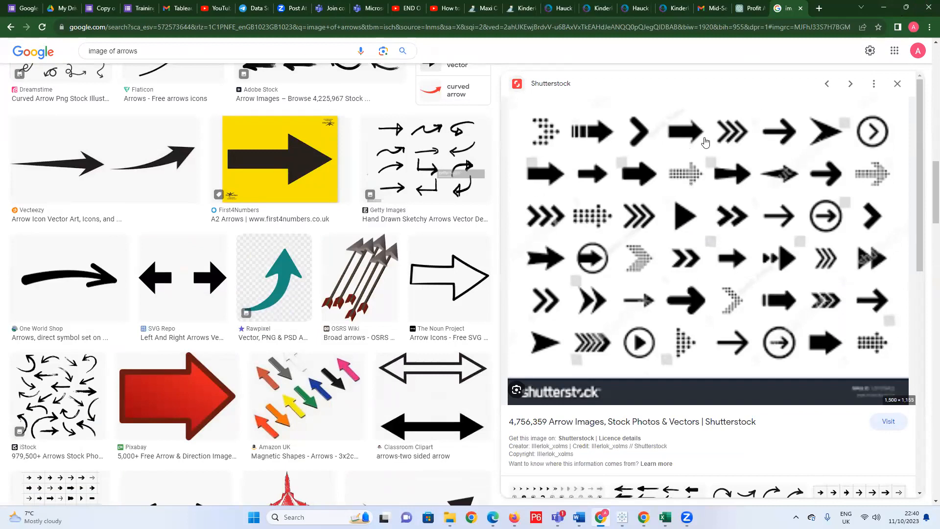
pyautogui.click(883, 7)
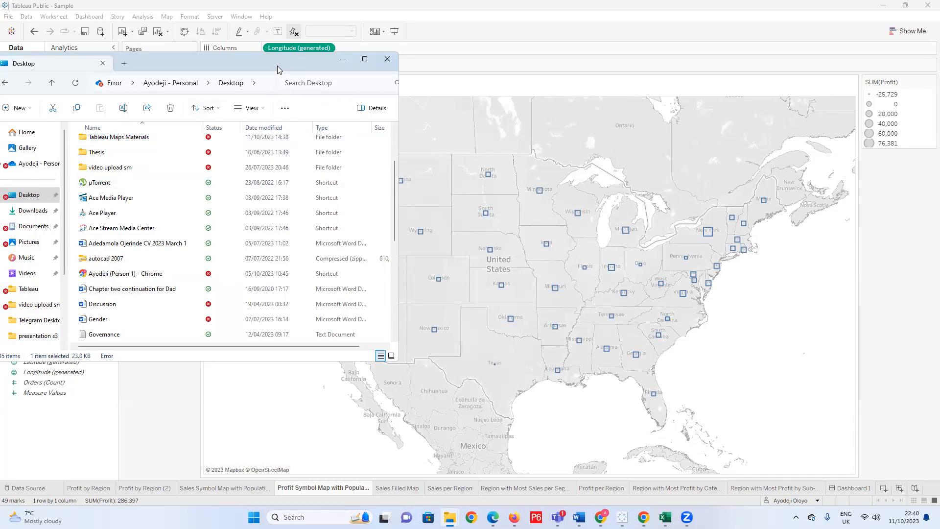
# Switch to File Explorer, open Program Files on Local Disk (C:) and look through its folders.
pyautogui.moveTo(280, 62); pyautogui.dragTo(398, 61)
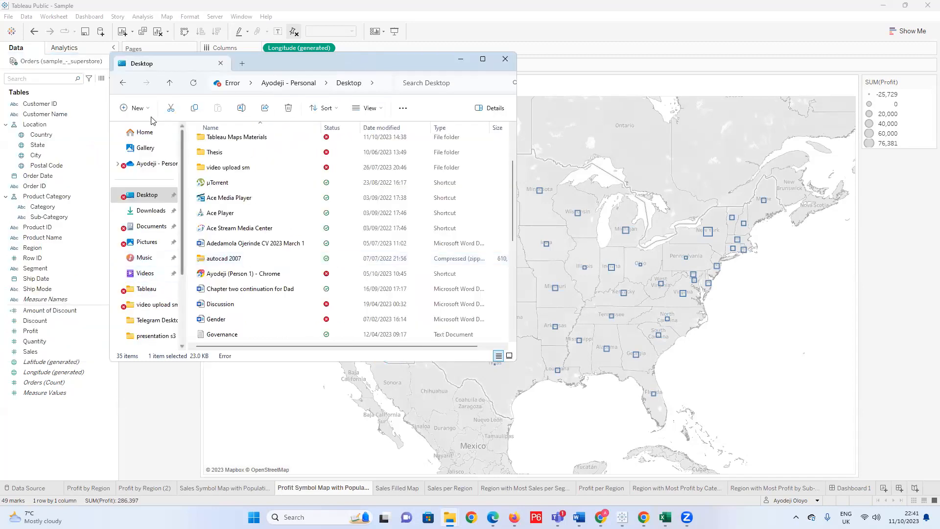
pyautogui.click(149, 134)
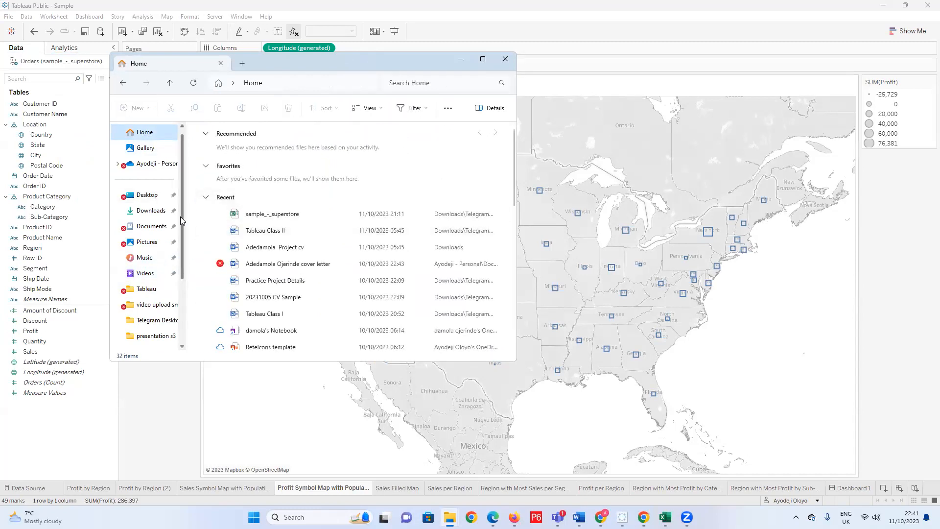
pyautogui.scroll(-2, 180, 216)
pyautogui.click(172, 289)
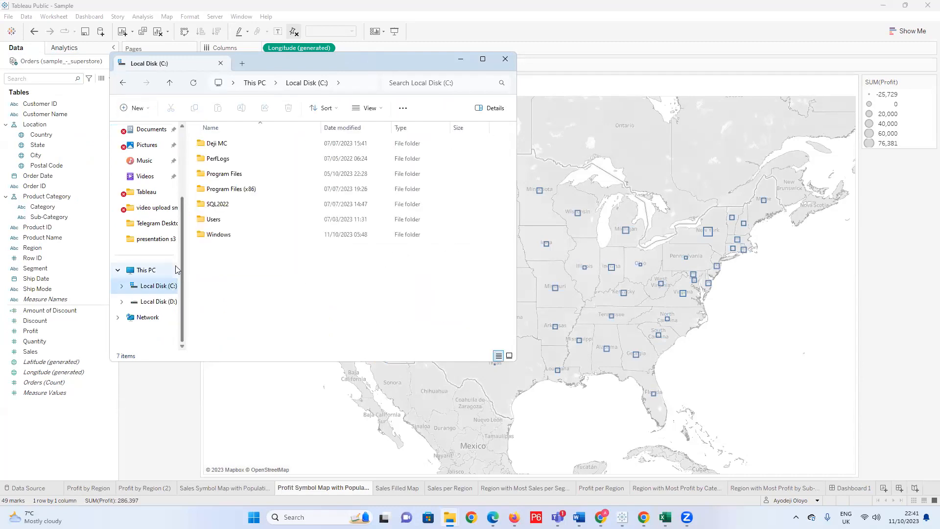
pyautogui.doubleClick(228, 173)
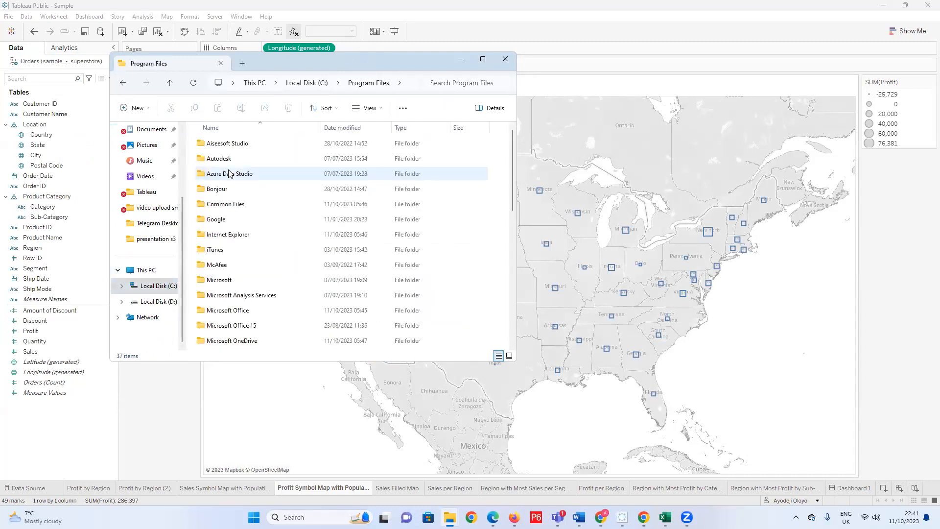
pyautogui.scroll(-8, 240, 233)
pyautogui.scroll(7, 238, 231)
pyautogui.scroll(-5, 236, 230)
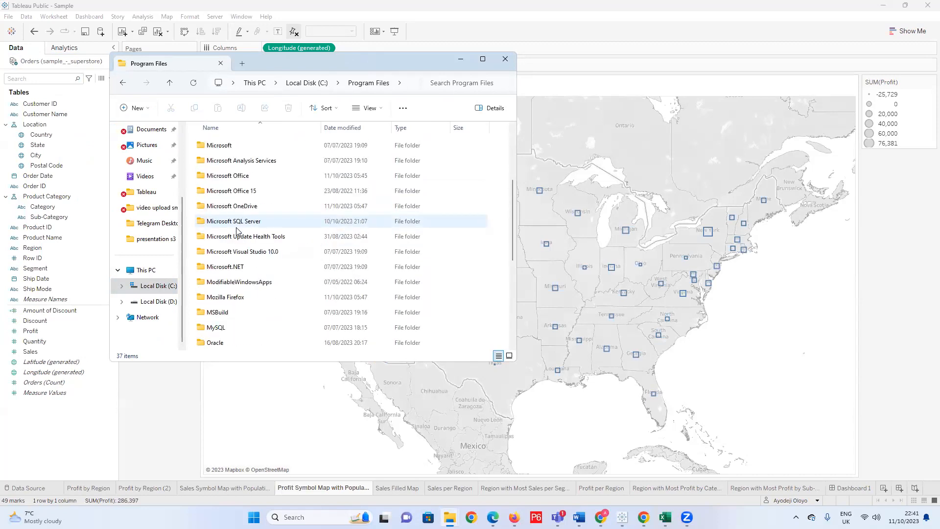
pyautogui.scroll(-3, 236, 230)
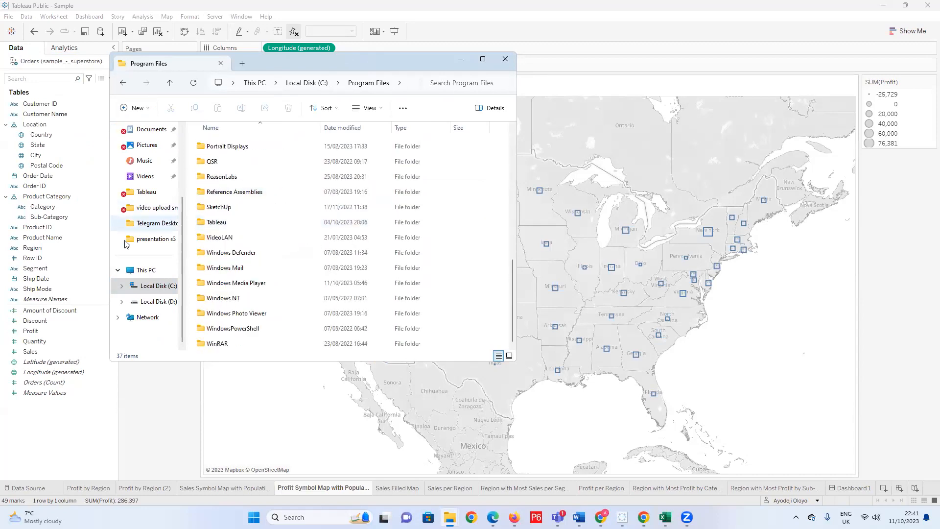
# From Local Disk (C:), go through Program Files and Tableau to open the Tableau Public 2023.2 folder.
pyautogui.click(165, 284)
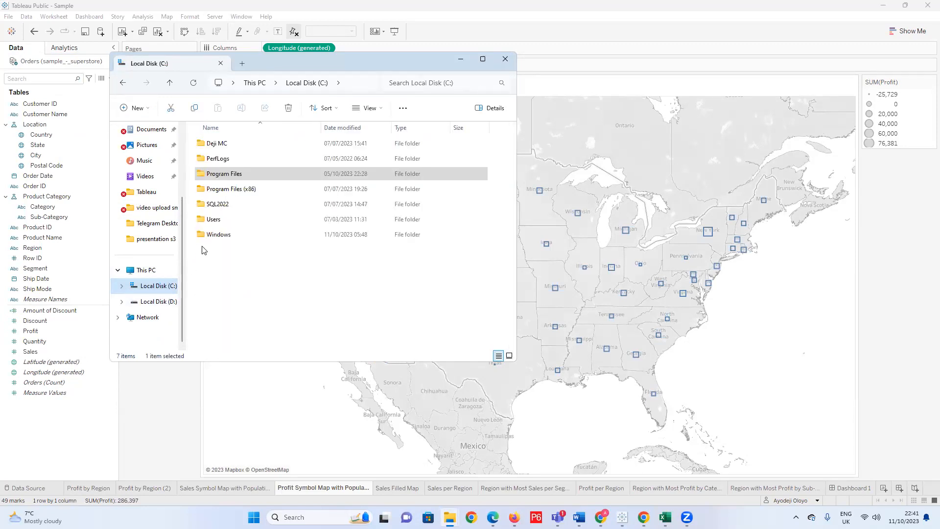
pyautogui.doubleClick(217, 190)
pyautogui.scroll(-4, 235, 250)
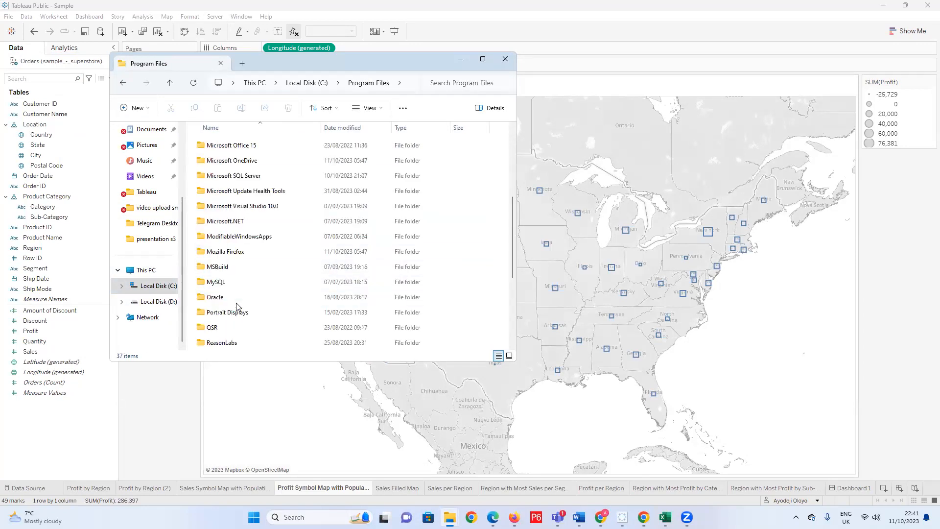
pyautogui.scroll(-3, 236, 277)
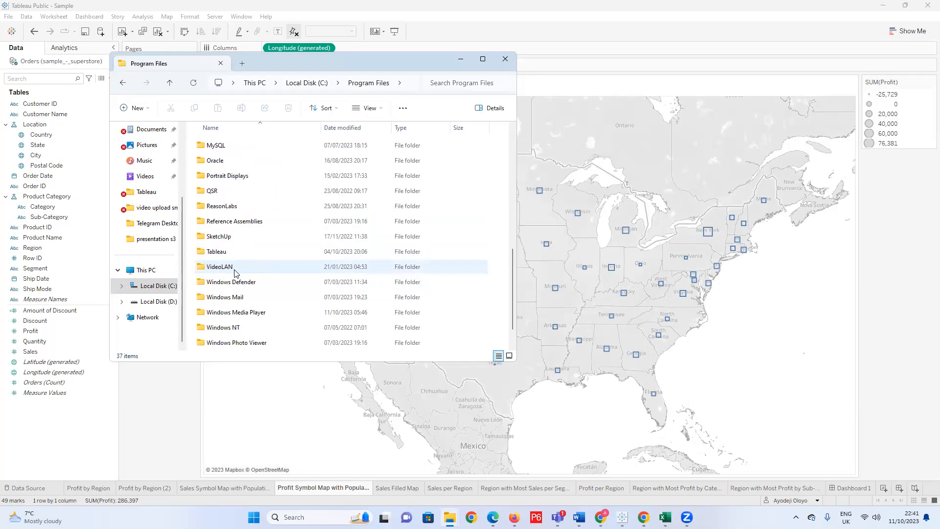
pyautogui.doubleClick(236, 253)
pyautogui.doubleClick(235, 144)
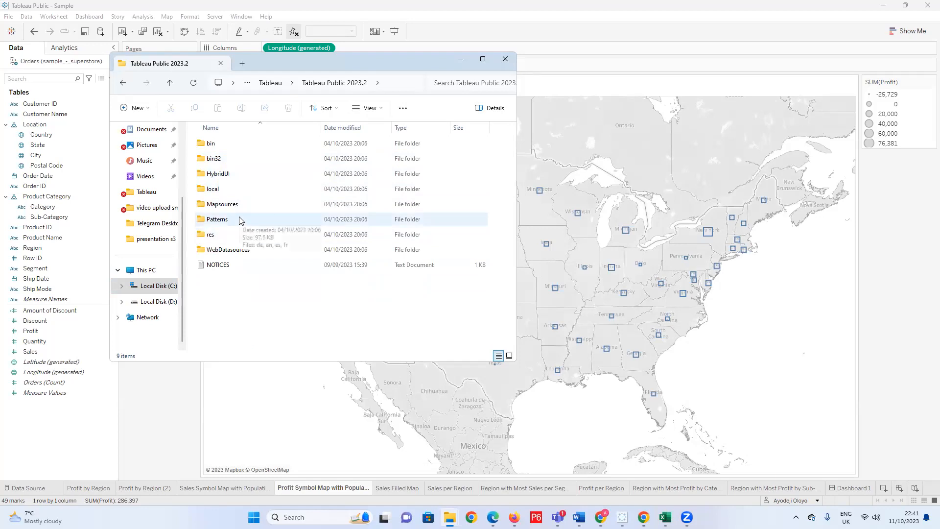
pyautogui.click(124, 83)
pyautogui.click(123, 84)
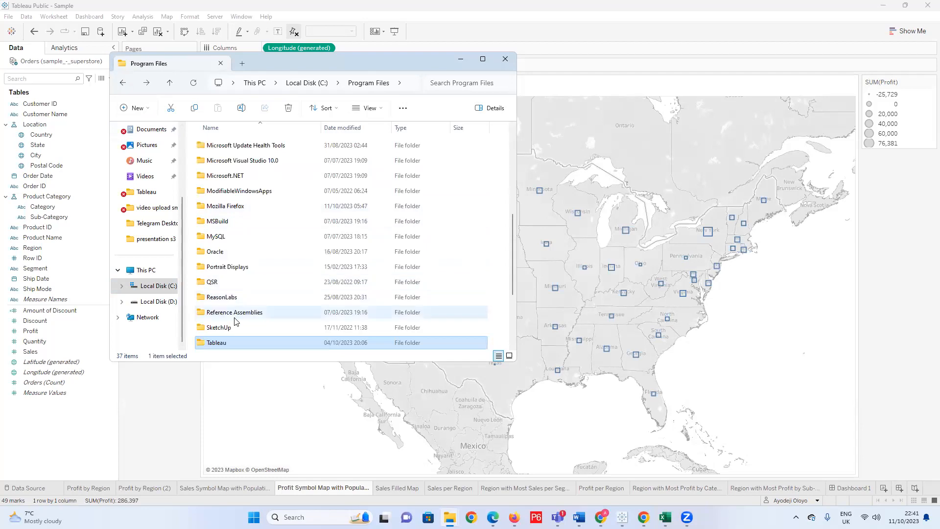
pyautogui.doubleClick(229, 343)
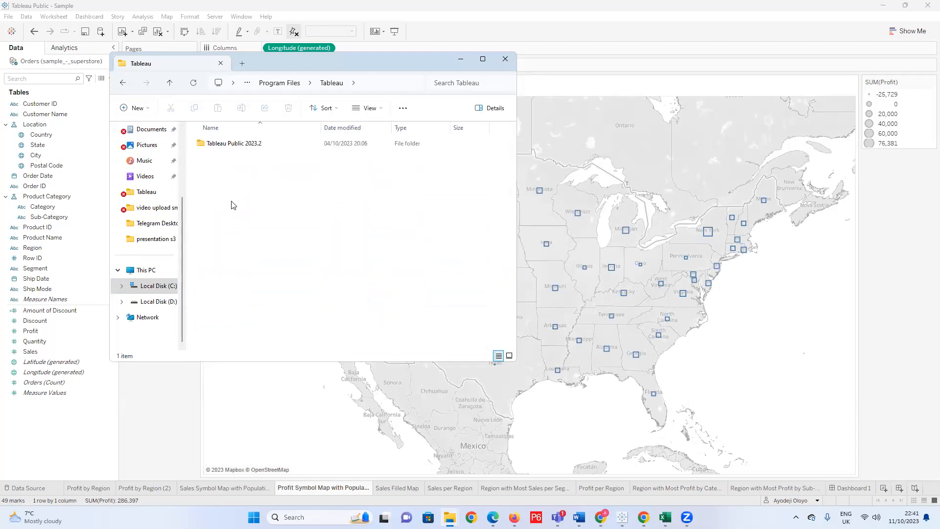
pyautogui.doubleClick(252, 147)
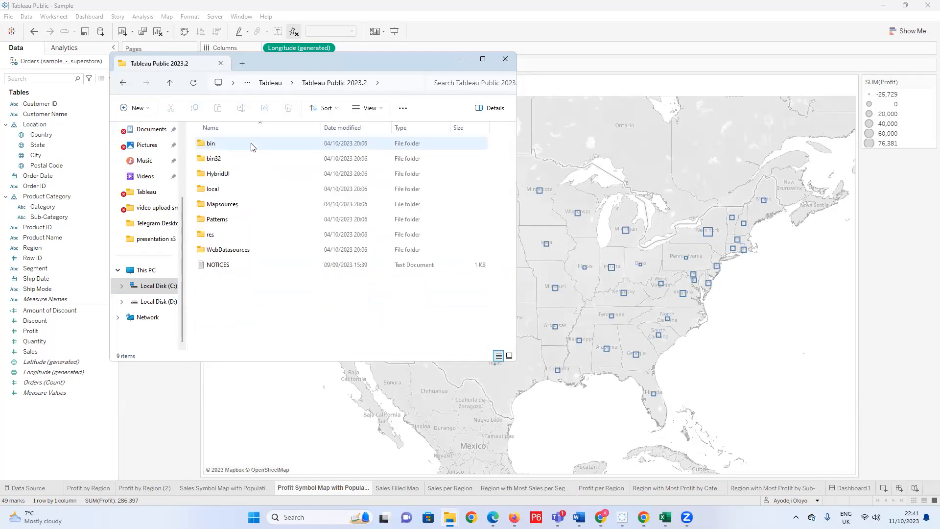
# Look inside the Patterns folder and the public folder within res, returning to Tableau Public 2023.2.
pyautogui.doubleClick(218, 220)
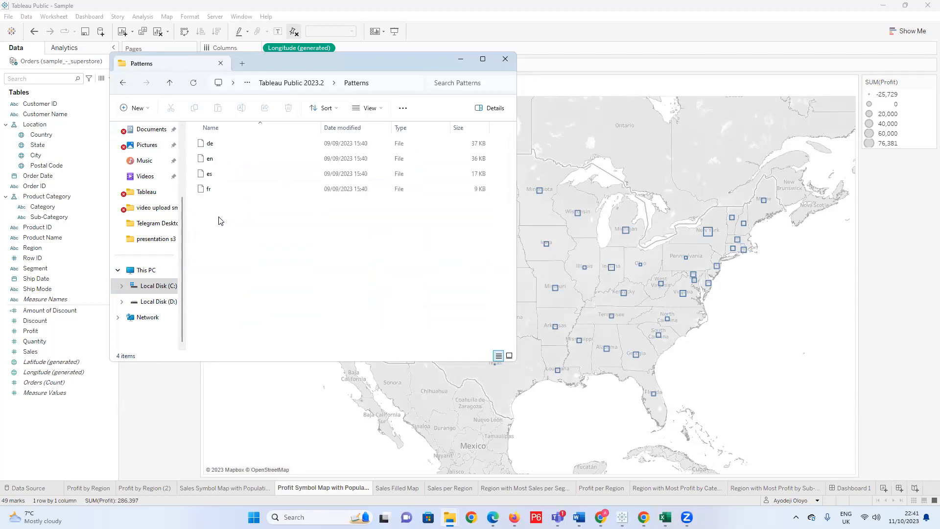
pyautogui.click(123, 83)
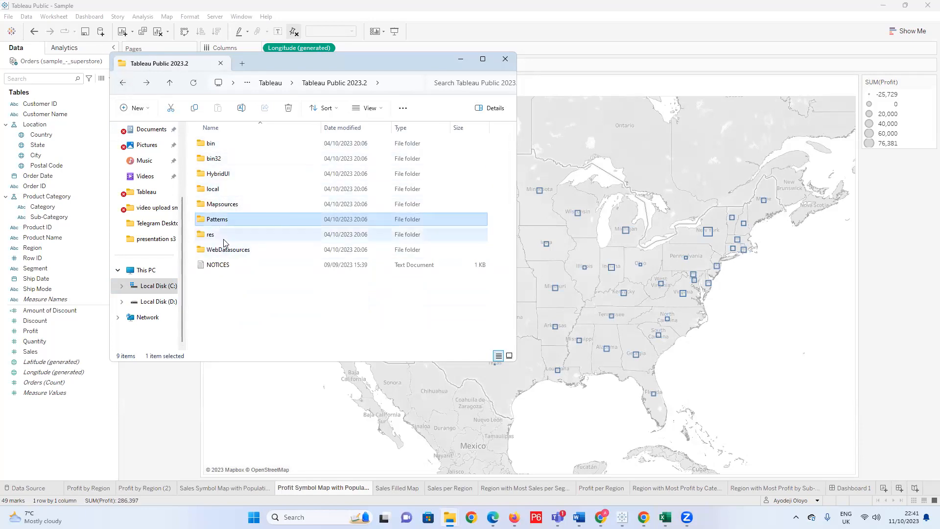
pyautogui.doubleClick(224, 242)
pyautogui.doubleClick(215, 143)
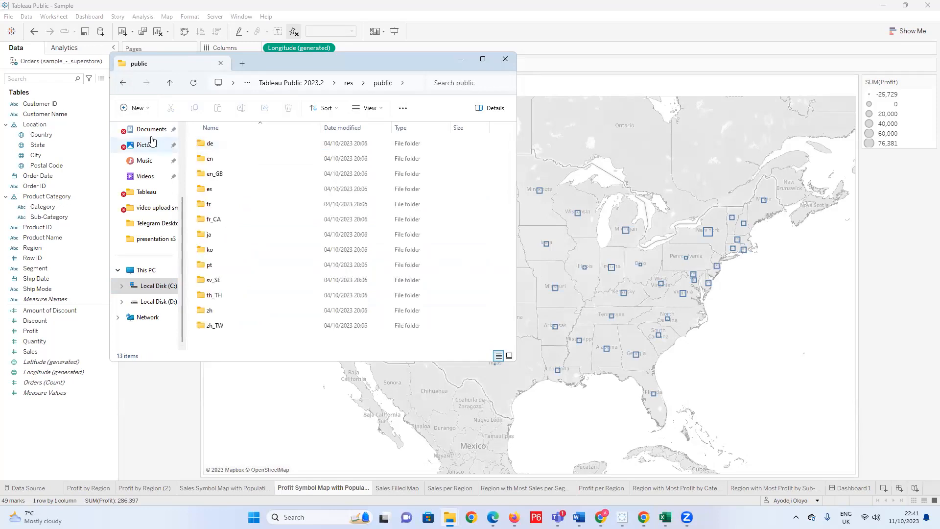
pyautogui.click(123, 85)
pyautogui.click(123, 84)
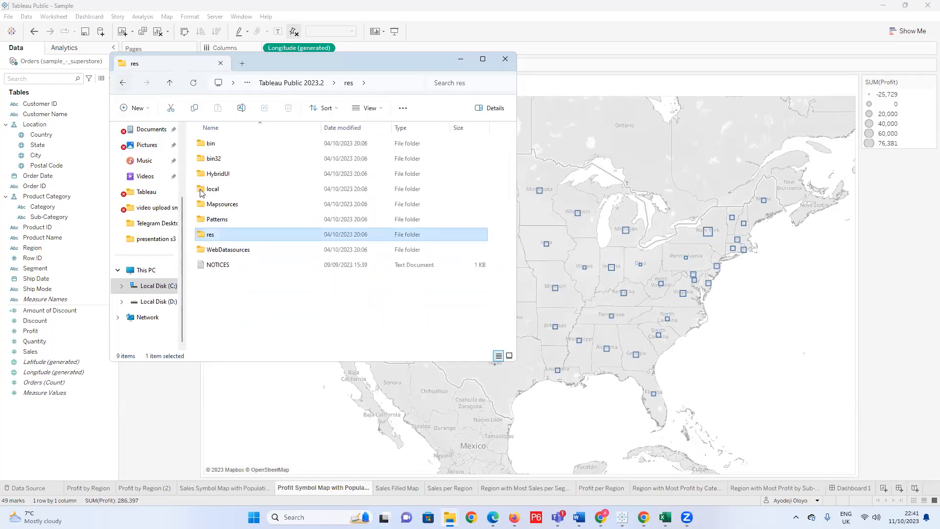
# Check the contents of the WebDatasources, Patterns and HybridUI folders in Tableau Public 2023.2.
pyautogui.doubleClick(227, 252)
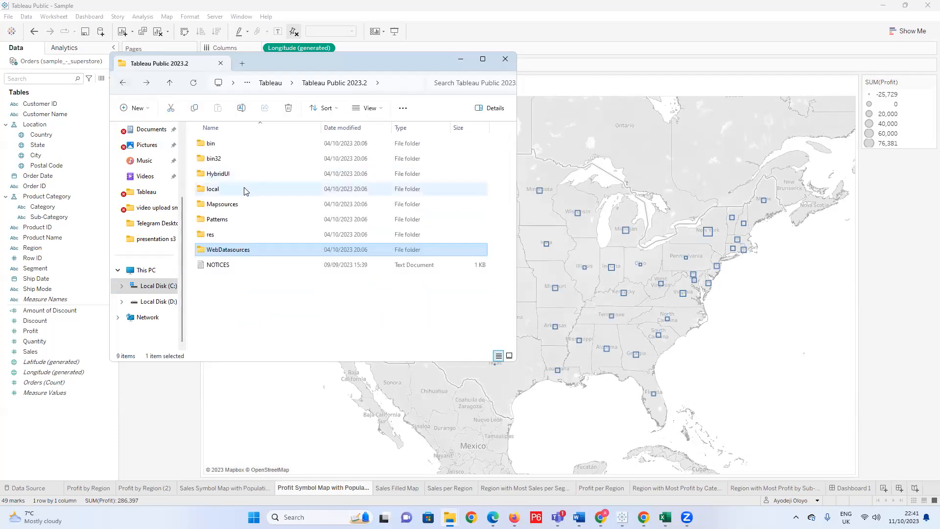
pyautogui.doubleClick(229, 219)
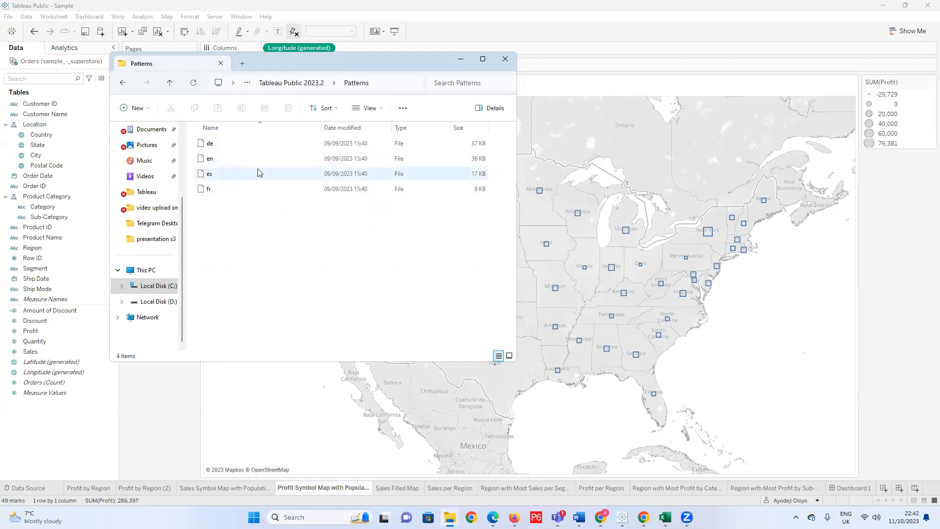
pyautogui.click(217, 190)
pyautogui.click(235, 203)
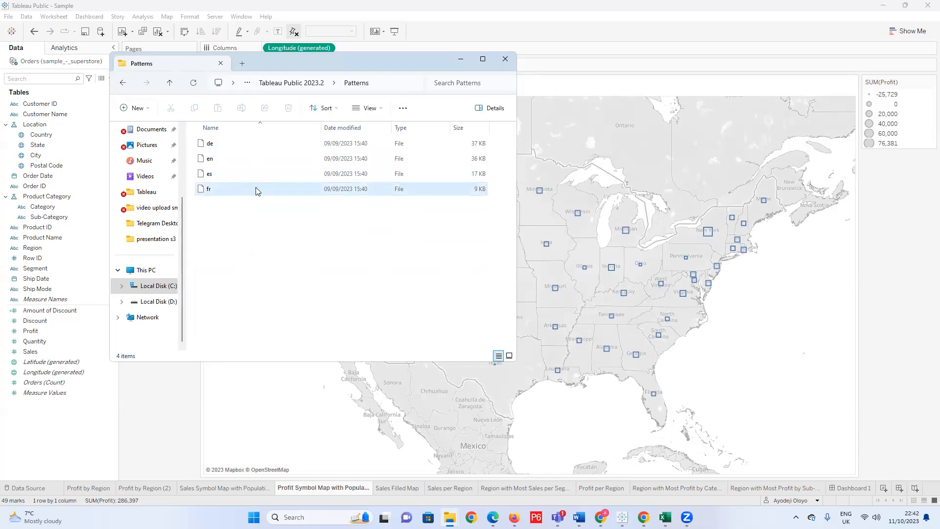
pyautogui.click(127, 83)
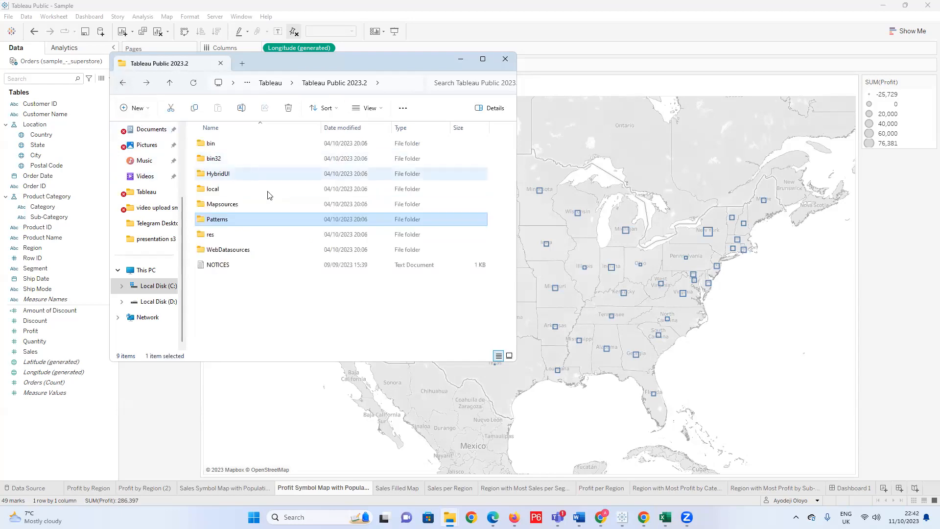
pyautogui.click(219, 177)
pyautogui.doubleClick(219, 177)
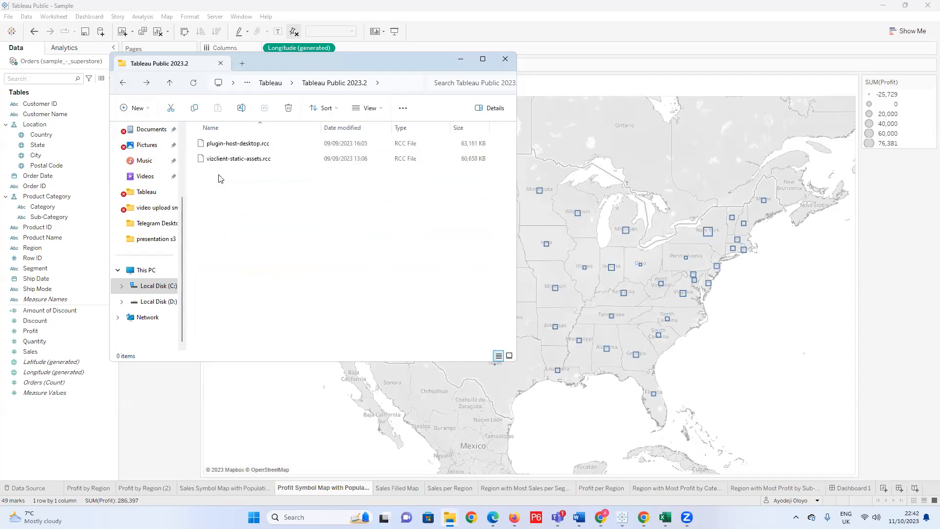
# Return to the Tableau Public 2023.2 folder, check the contents of Patterns again and put the File Explorer window away.
pyautogui.click(123, 83)
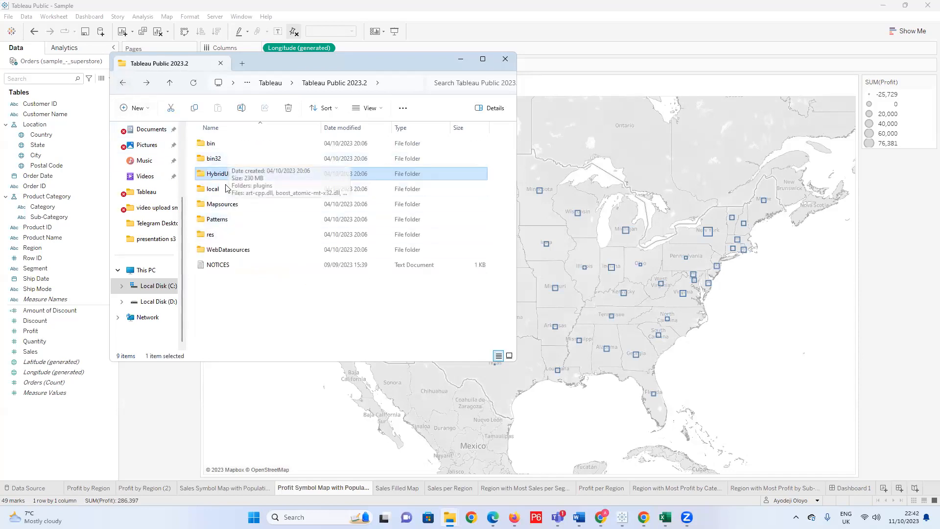
pyautogui.doubleClick(242, 216)
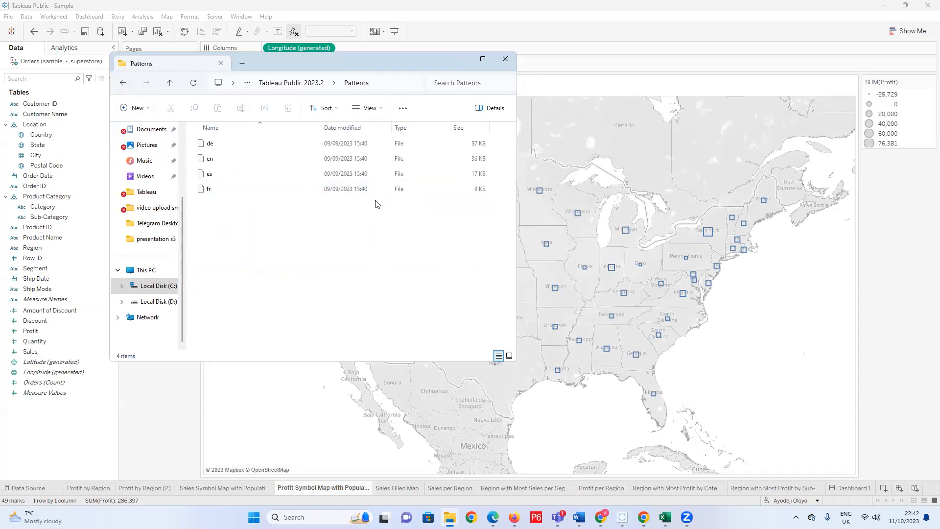
pyautogui.click(460, 58)
# Open the Edit Shape dialog for the map marks, check the available shape palettes and reload the shapes.
pyautogui.click(192, 183)
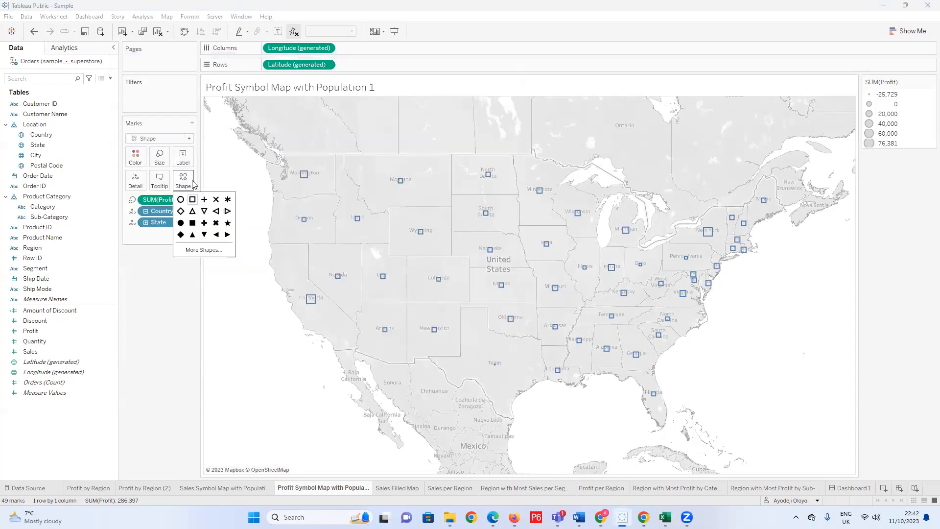
pyautogui.click(204, 250)
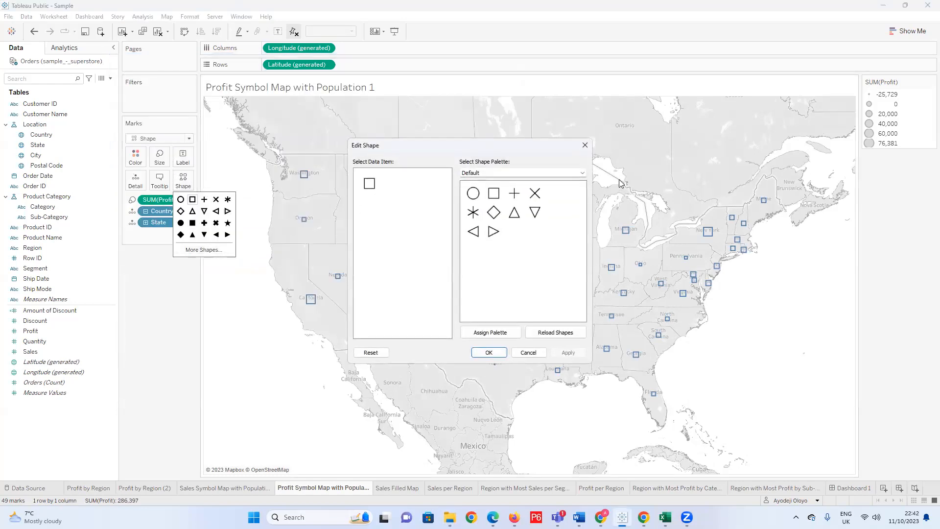
pyautogui.click(583, 175)
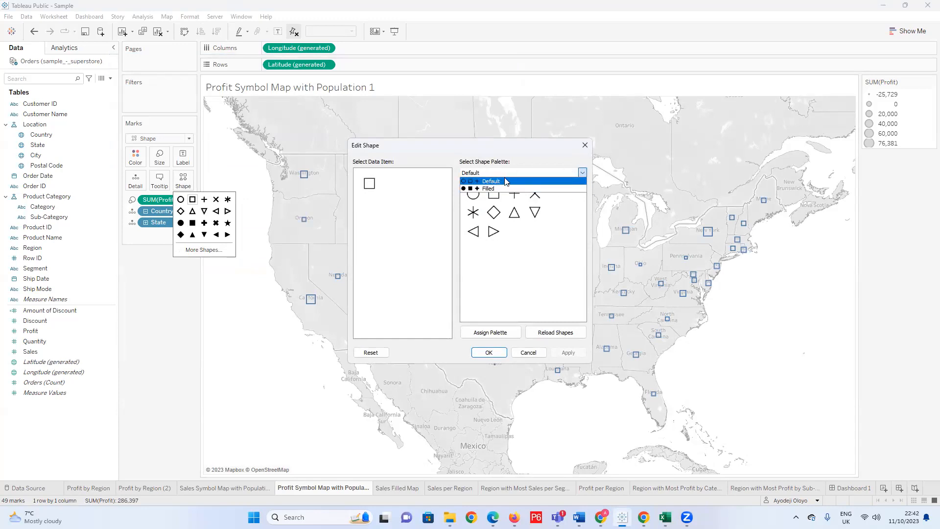
pyautogui.click(558, 332)
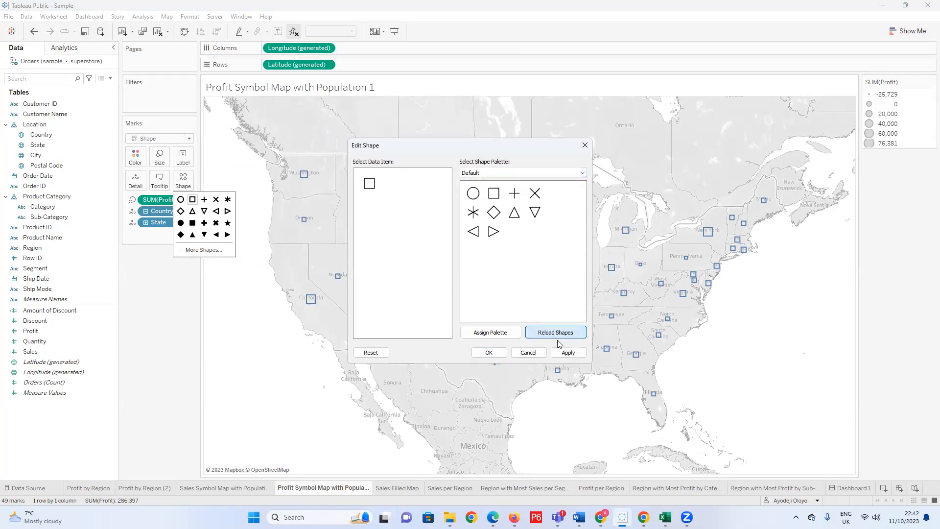
# Look through the shape palette choices, preview the Filled palette and close the Edit Shape dialog without applying it.
pyautogui.click(582, 173)
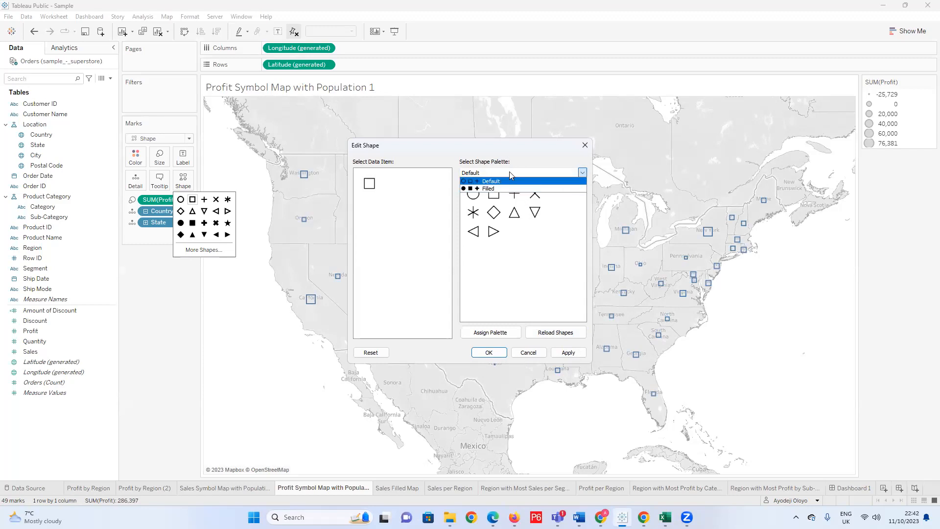
pyautogui.click(512, 189)
pyautogui.click(582, 173)
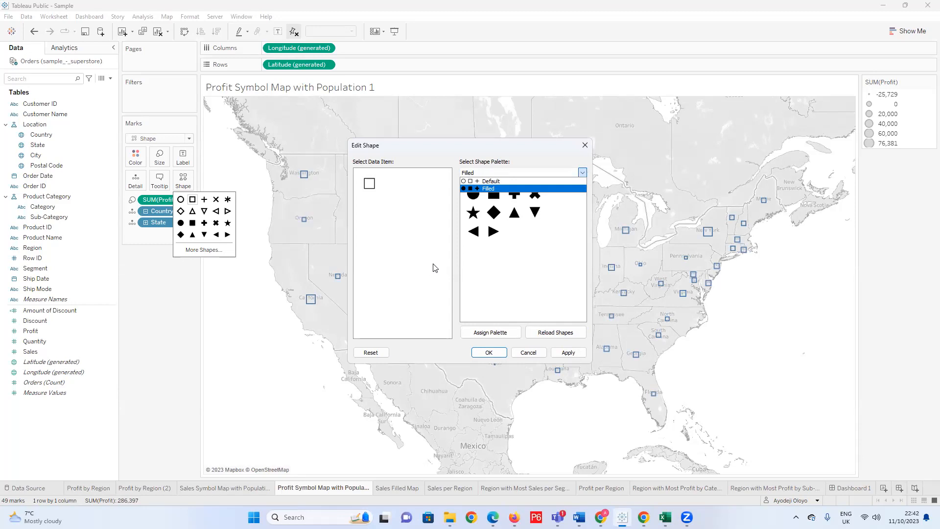
pyautogui.click(581, 174)
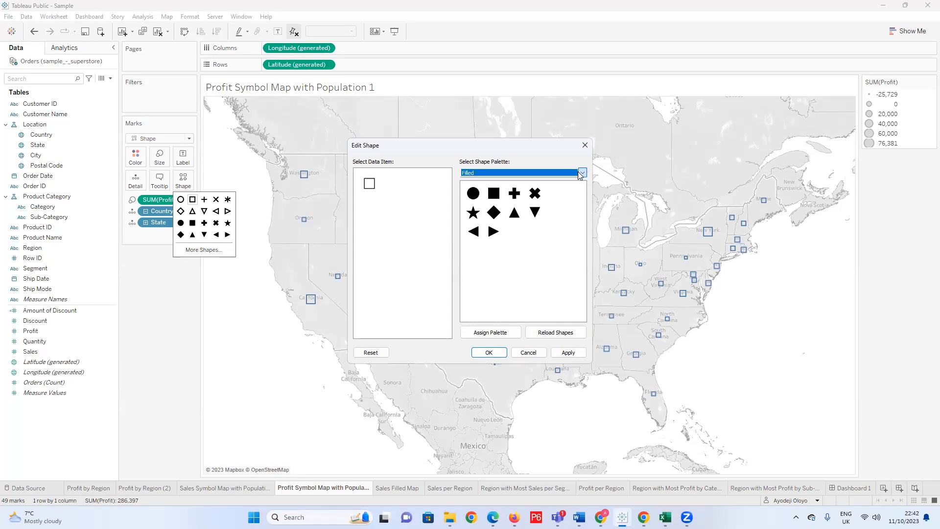
pyautogui.click(581, 175)
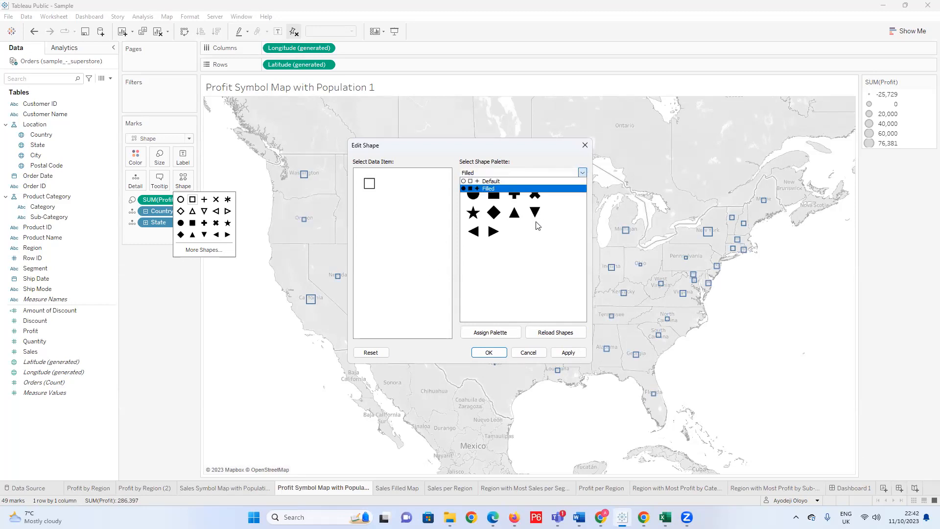
pyautogui.click(585, 146)
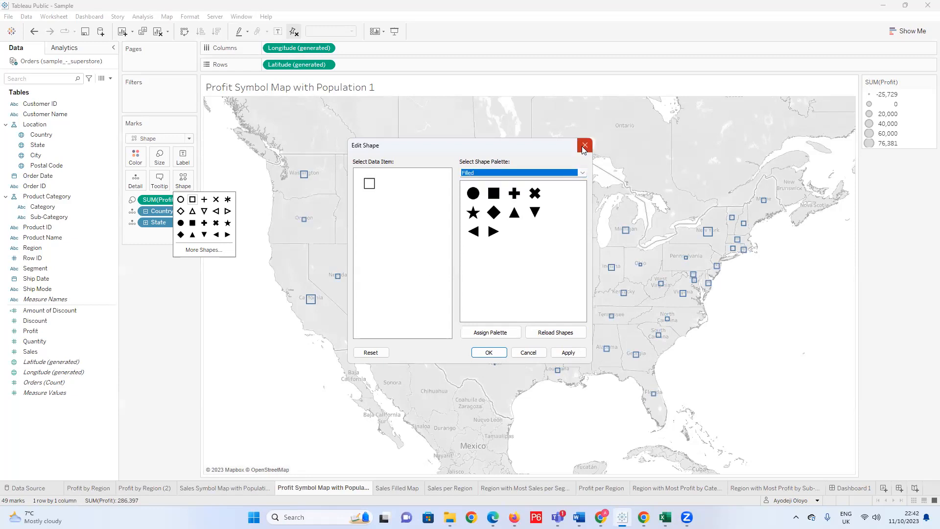
pyautogui.click(584, 145)
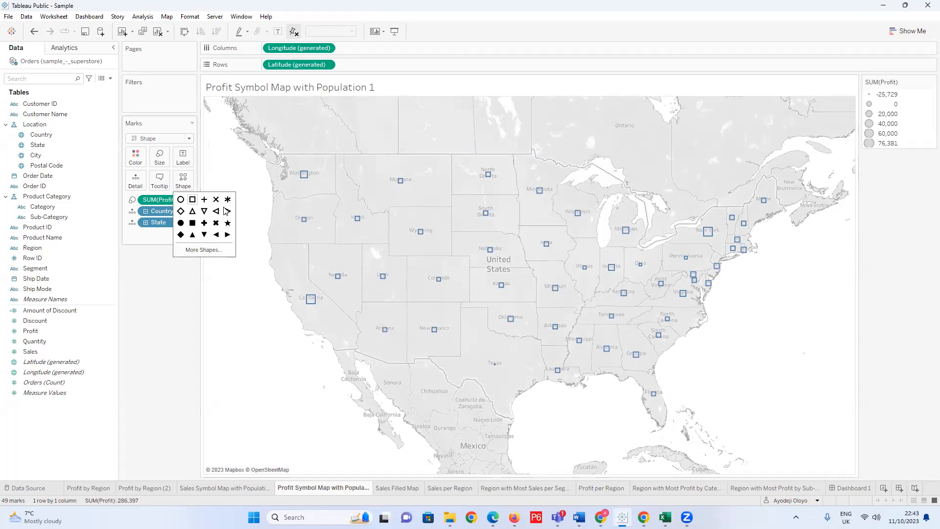
# Change the mark type of the profit symbol map to Circle.
pyautogui.click(193, 287)
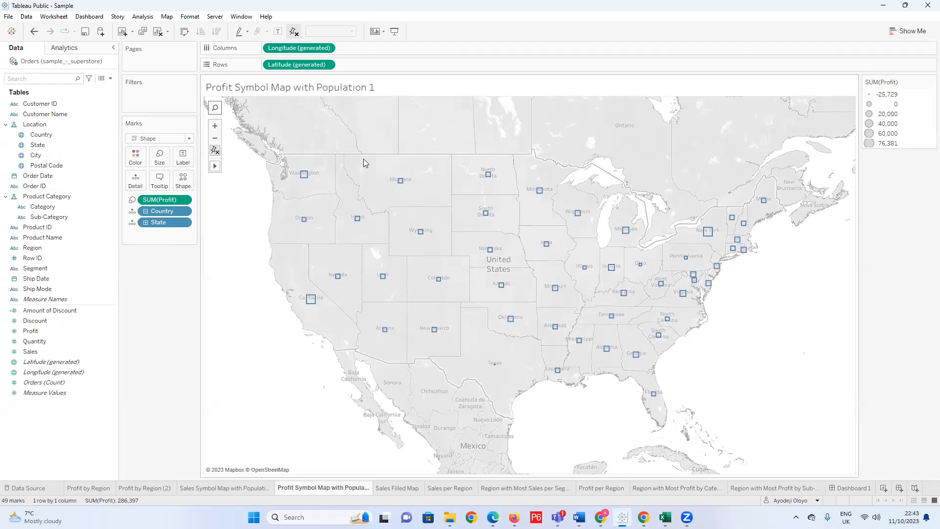
pyautogui.click(189, 139)
pyautogui.click(147, 205)
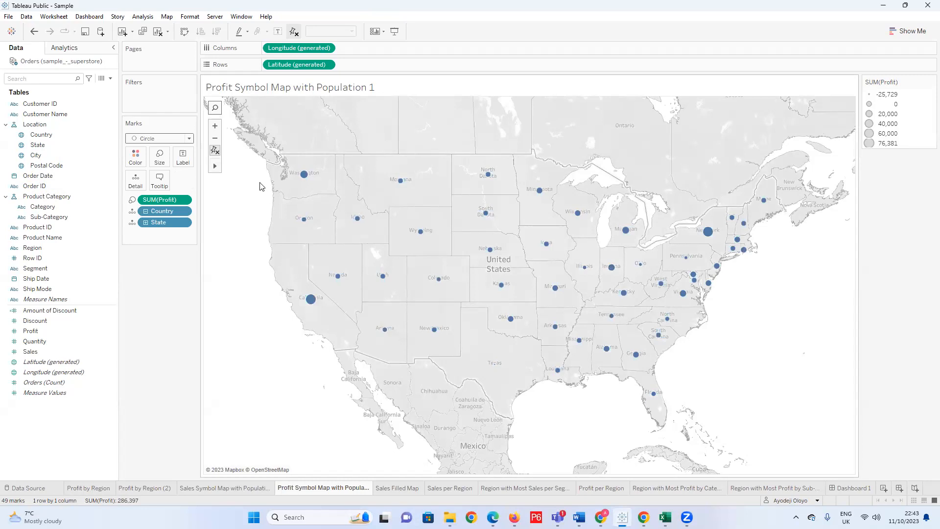
# Open the map's Background Layers settings and set the background style to Satellite.
pyautogui.click(166, 16)
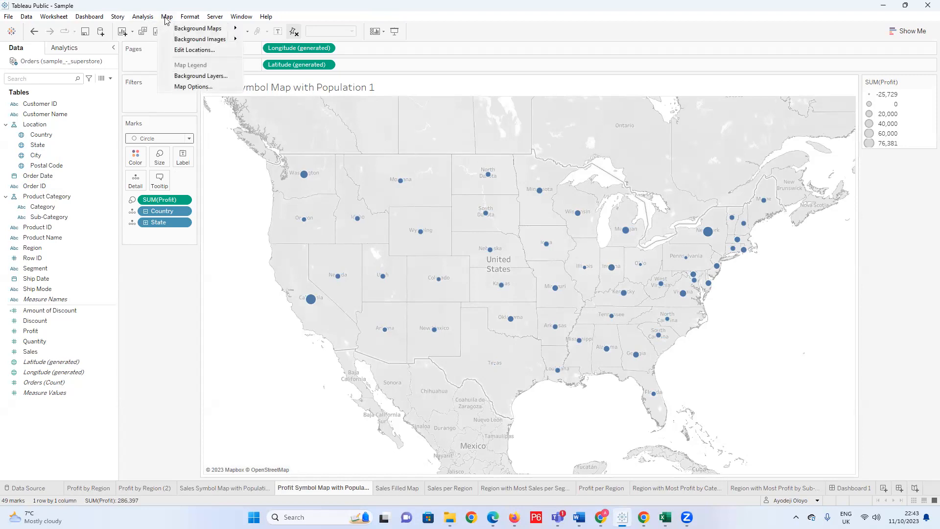
pyautogui.click(190, 80)
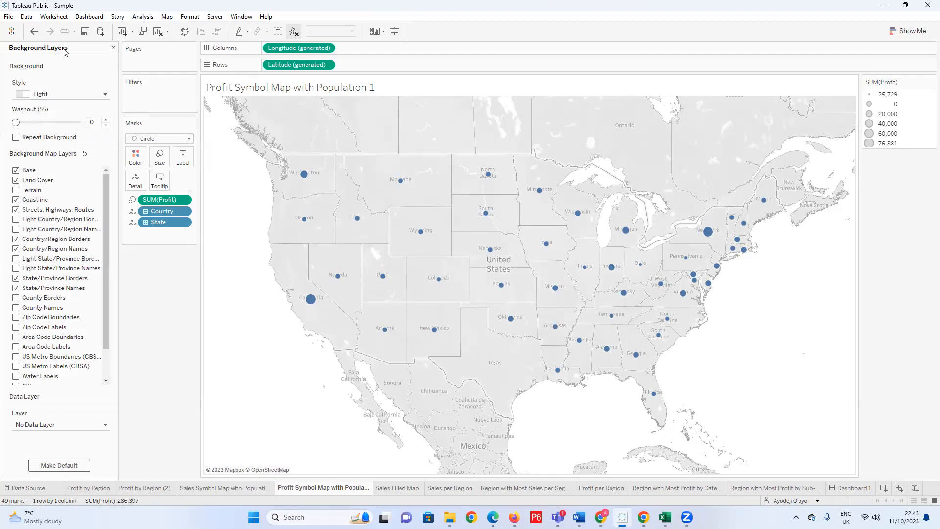
pyautogui.click(106, 95)
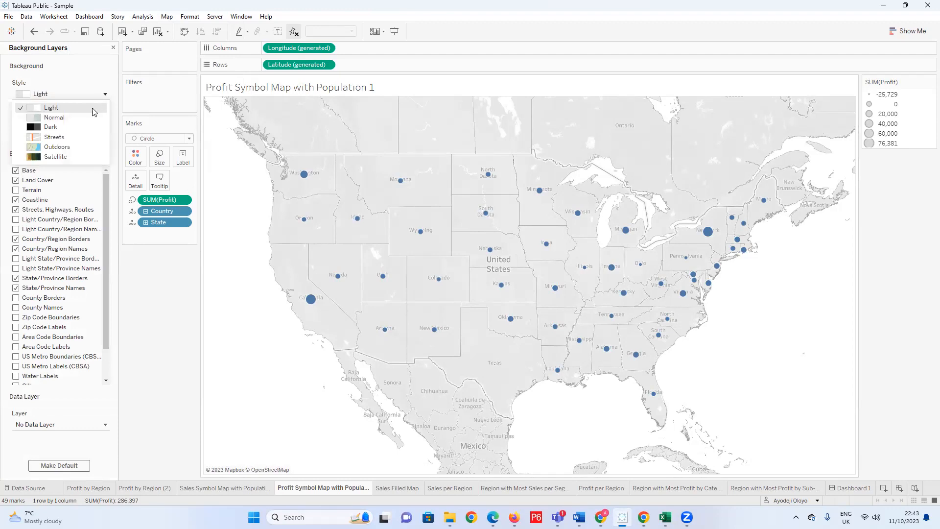
pyautogui.click(76, 157)
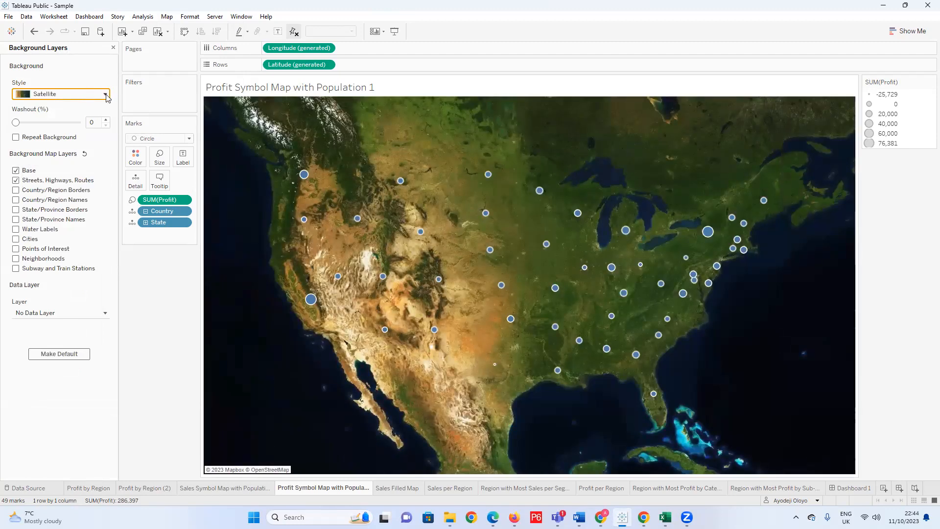
# Try the Outdoors background style and examine its street-level detail around Madera, California.
pyautogui.click(105, 94)
pyautogui.click(72, 147)
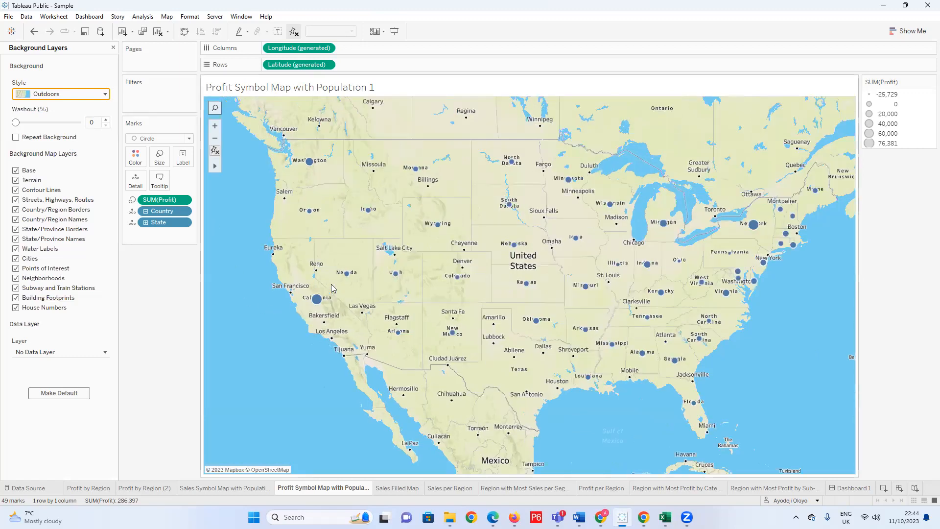
pyautogui.scroll(4, 331, 284)
pyautogui.scroll(3, 325, 308)
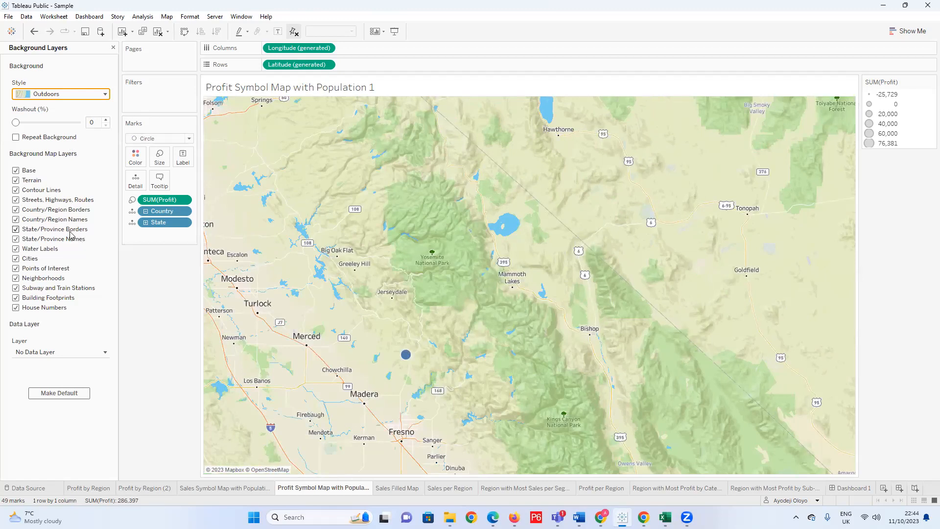
pyautogui.scroll(4, 342, 399)
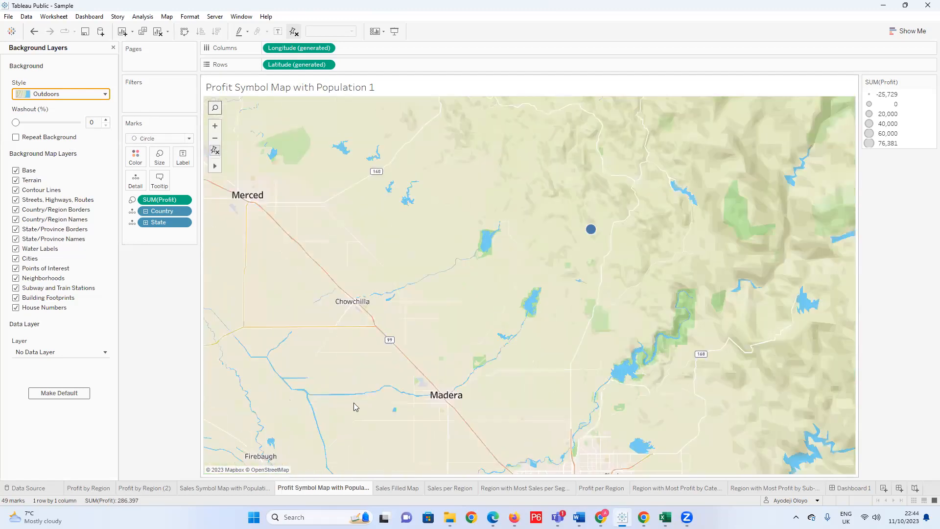
pyautogui.scroll(4, 353, 402)
pyautogui.scroll(3, 411, 301)
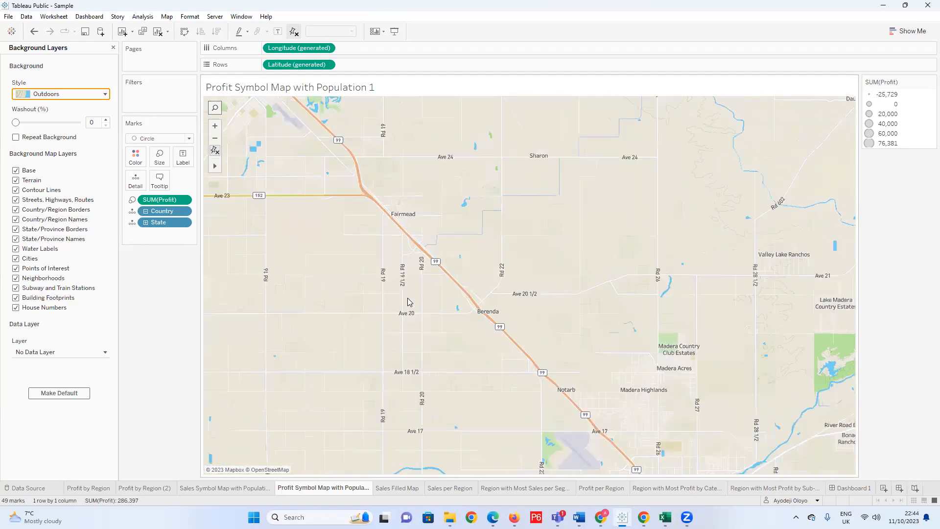
pyautogui.scroll(1, 410, 301)
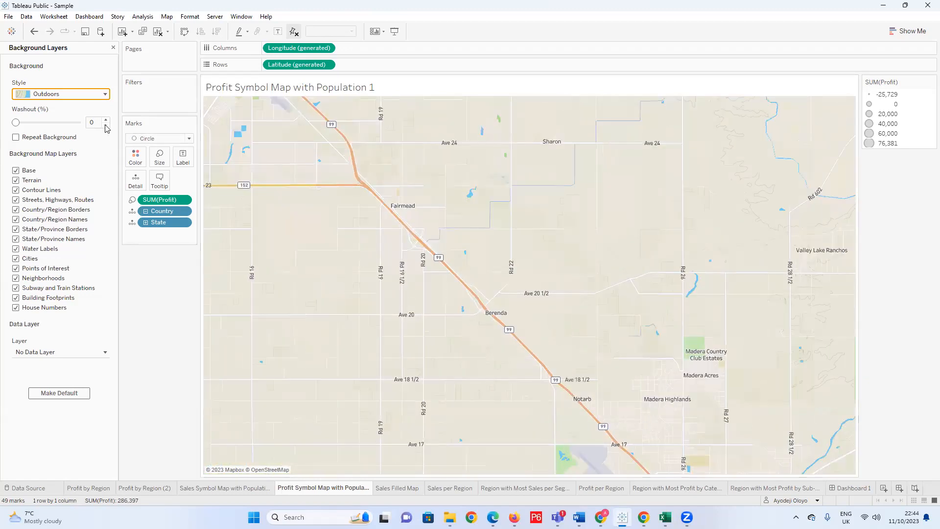
# Try the Streets background style and examine its roads and place names around Madera.
pyautogui.click(105, 94)
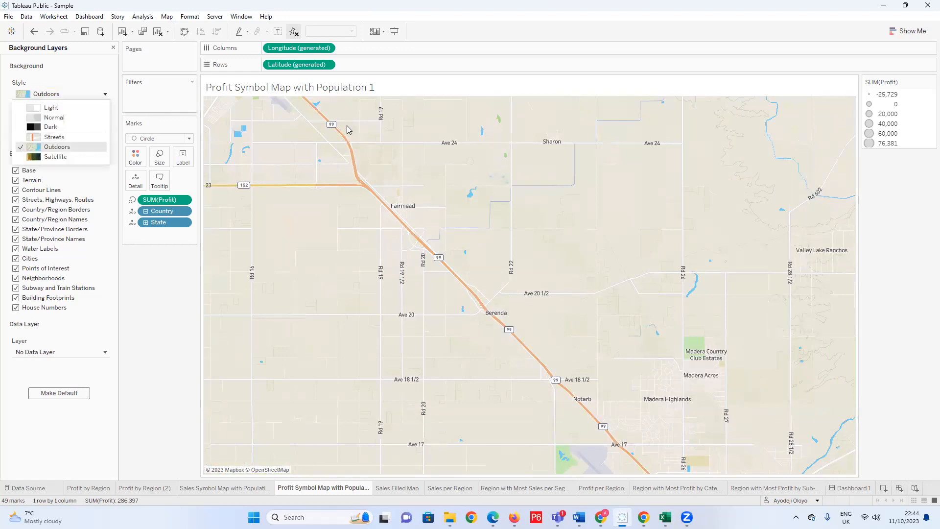
pyautogui.click(74, 138)
pyautogui.scroll(-3, 437, 299)
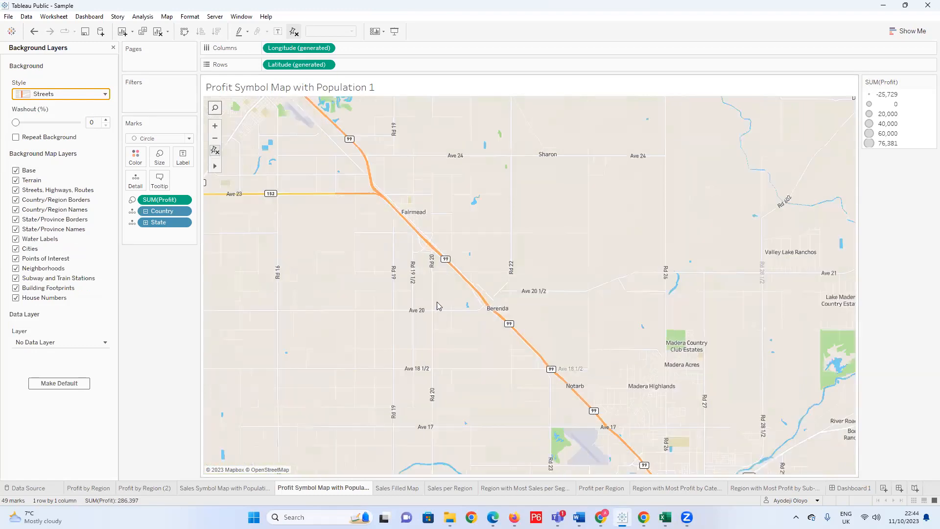
pyautogui.scroll(-3, 443, 293)
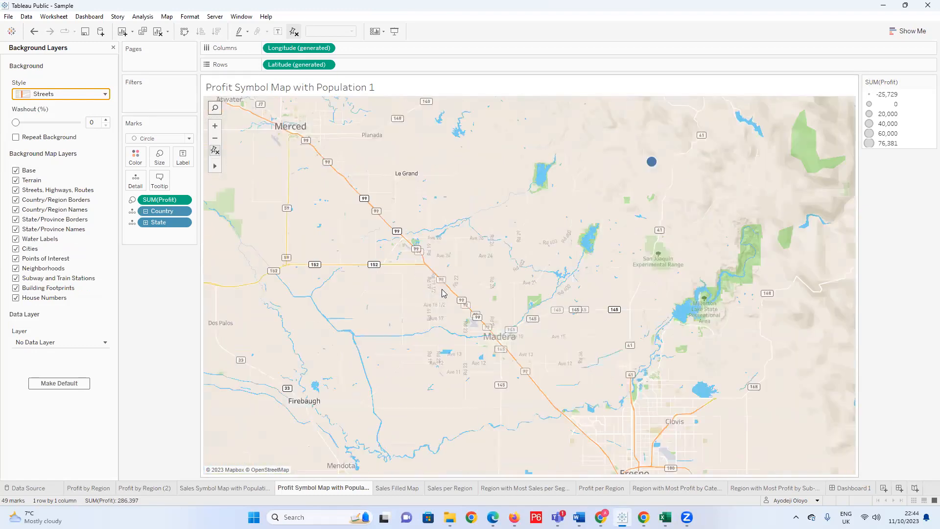
pyautogui.scroll(4, 374, 301)
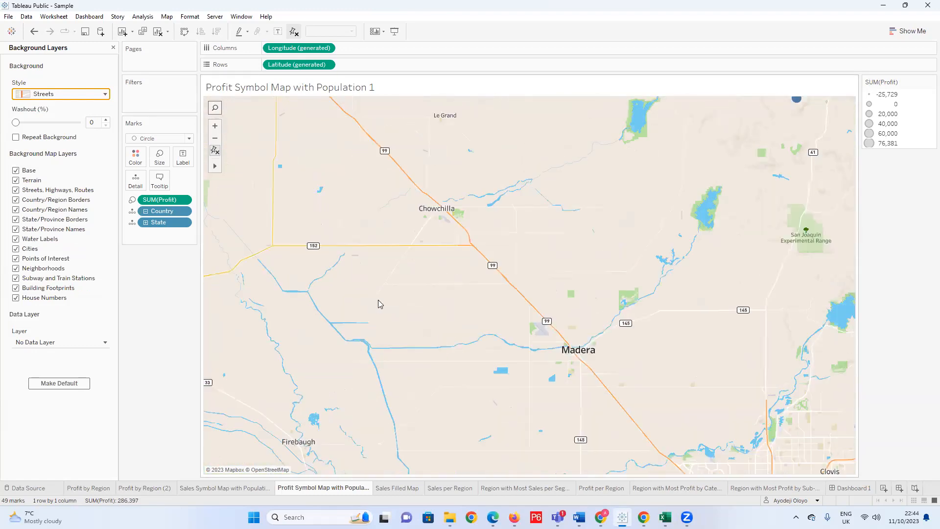
# Set the map background style to Dark and check the profit circles across the whole United States.
pyautogui.click(103, 95)
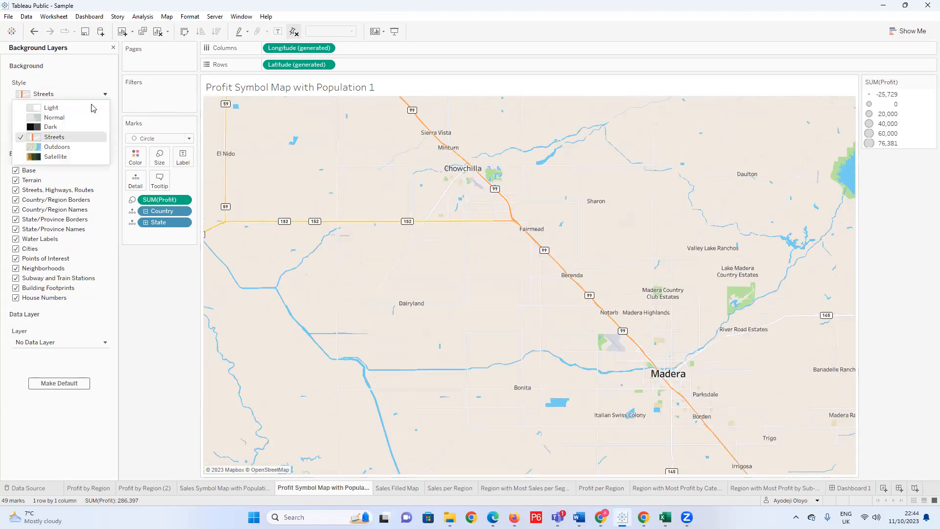
pyautogui.click(103, 129)
pyautogui.scroll(-4, 474, 245)
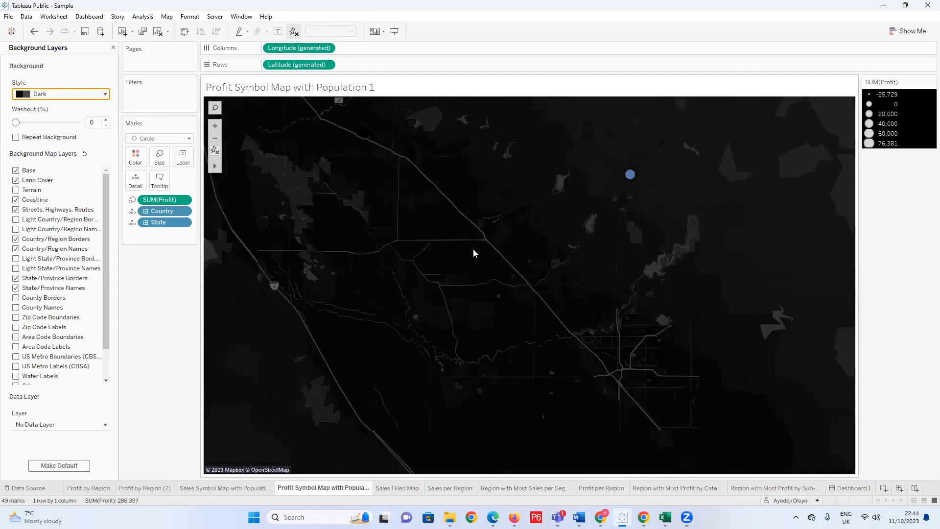
pyautogui.scroll(-6, 474, 252)
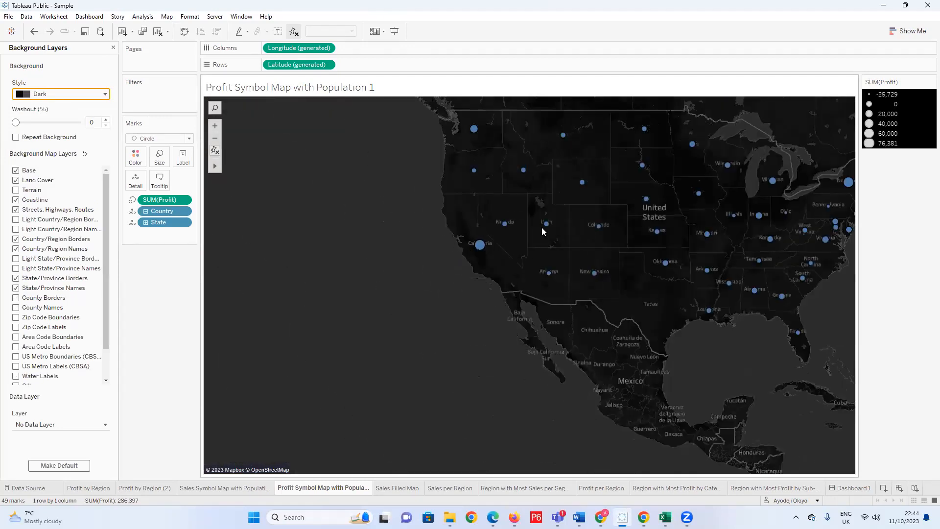
pyautogui.scroll(-3, 465, 248)
pyautogui.scroll(3, 827, 182)
pyautogui.scroll(1, 710, 148)
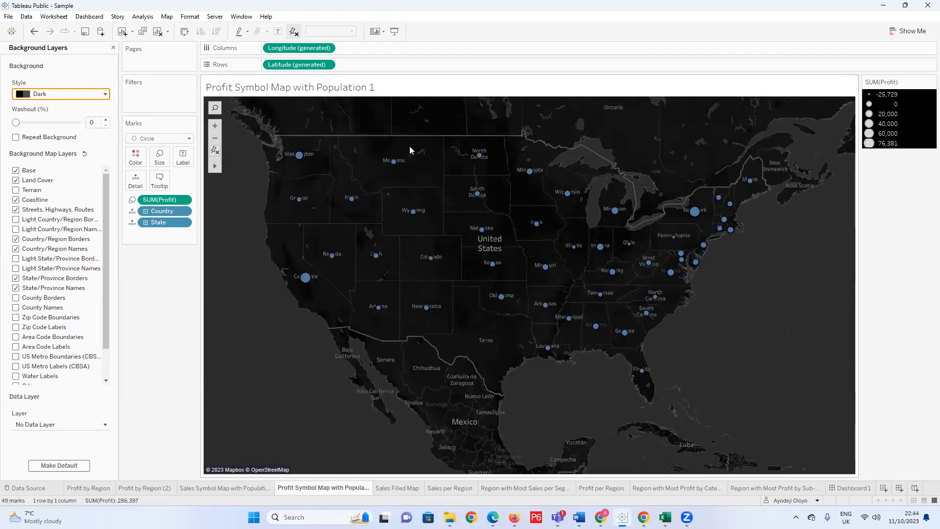
pyautogui.scroll(1, 256, 147)
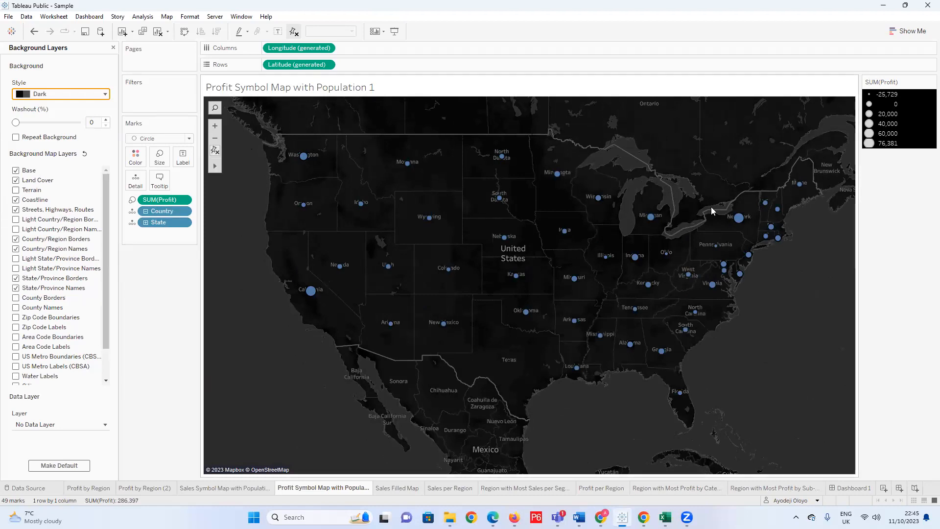
# Enlarge the profit circles by setting the mark size to about the middle of its range.
pyautogui.click(160, 164)
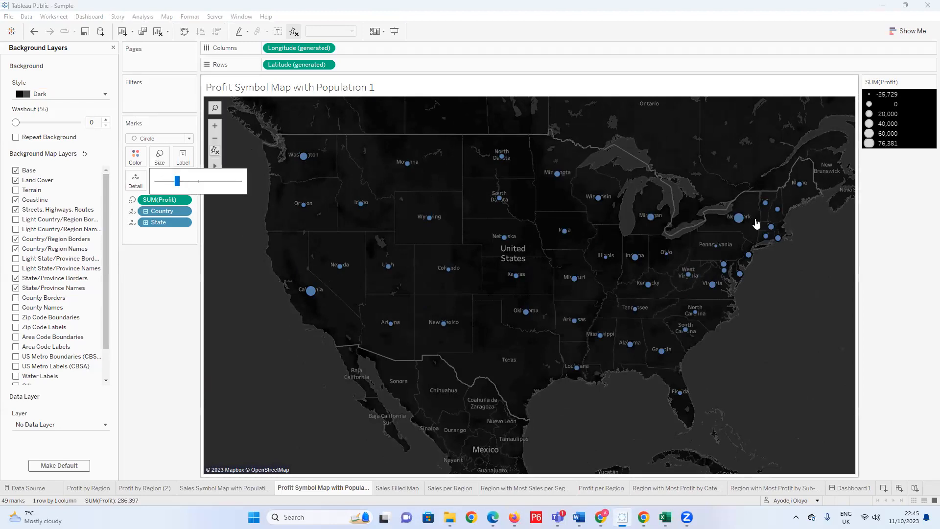
pyautogui.moveTo(177, 181); pyautogui.dragTo(197, 183)
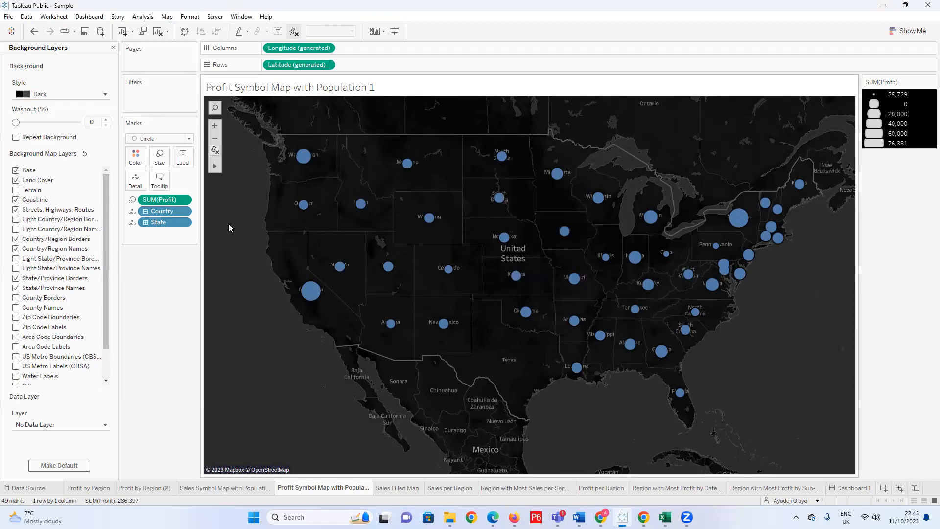
# Try white as the color of the profit circles and check how they stand out on the dark map.
pyautogui.click(136, 156)
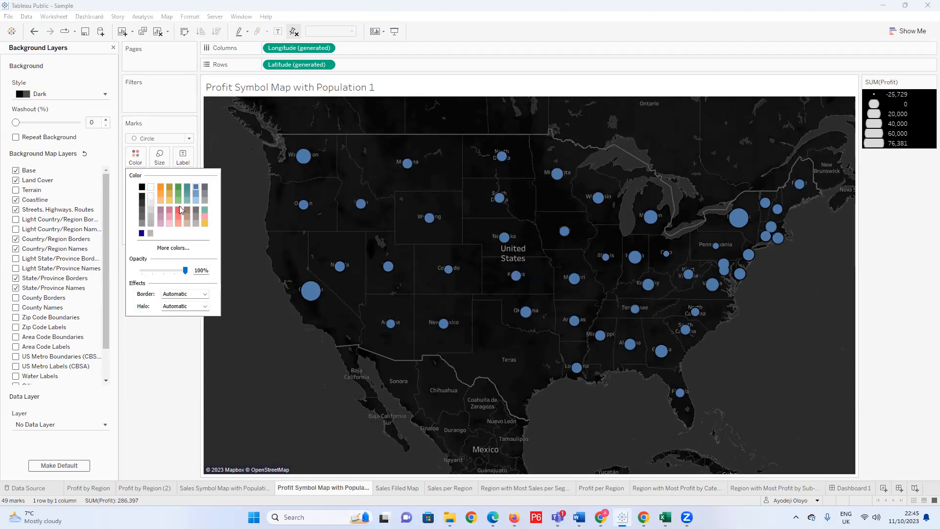
pyautogui.click(151, 188)
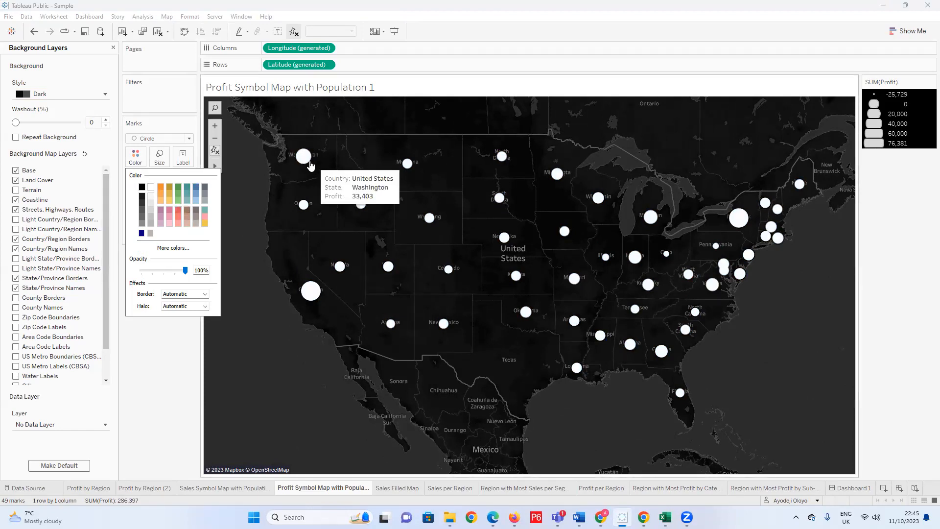
pyautogui.moveTo(308, 157)
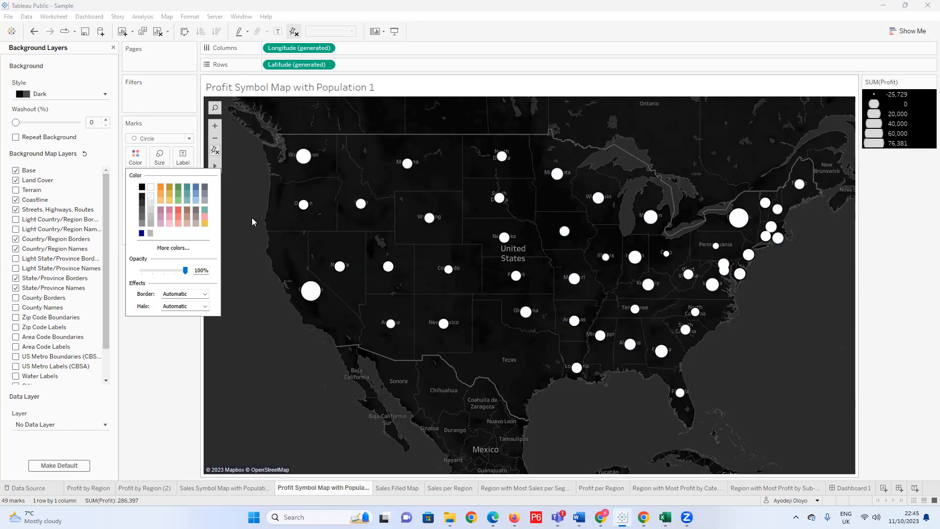
# Set the profit circles' color to the bright cyan basic color #55ffff.
pyautogui.click(173, 248)
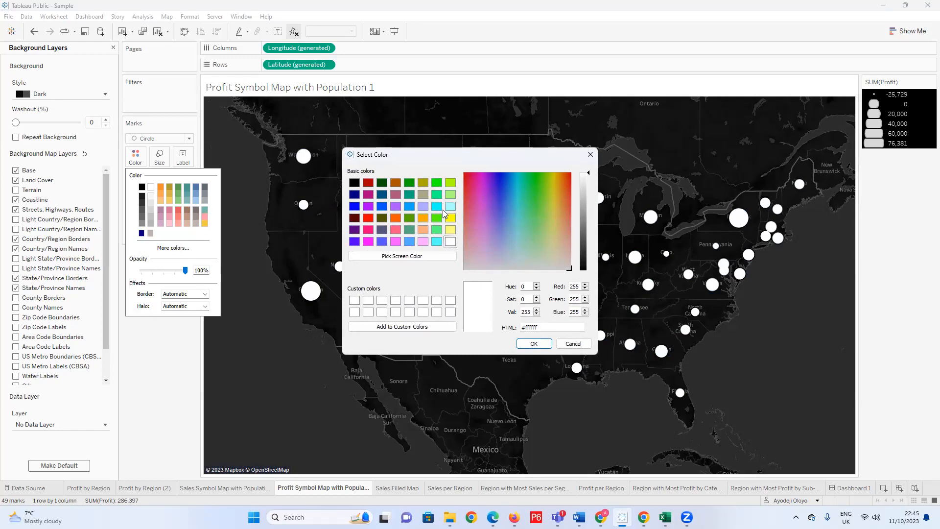
pyautogui.click(449, 207)
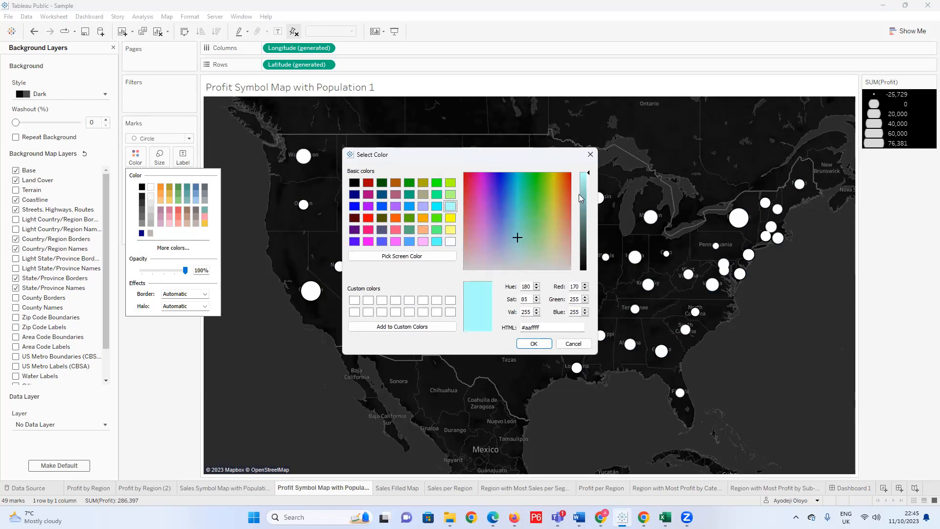
pyautogui.click(584, 179)
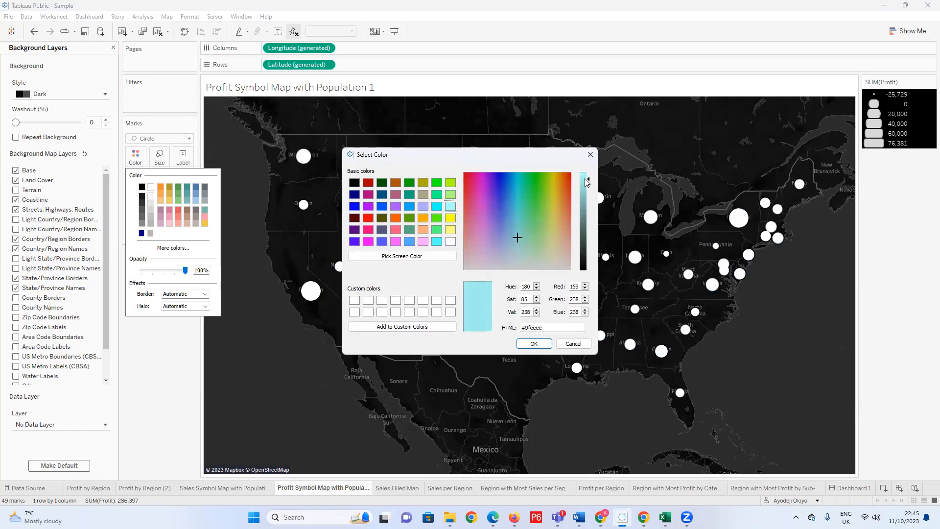
pyautogui.click(439, 241)
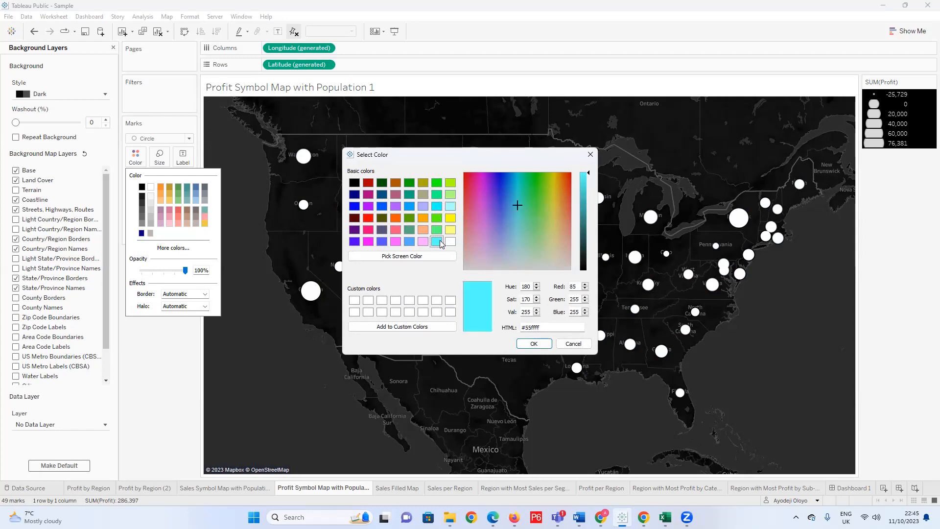
pyautogui.click(533, 345)
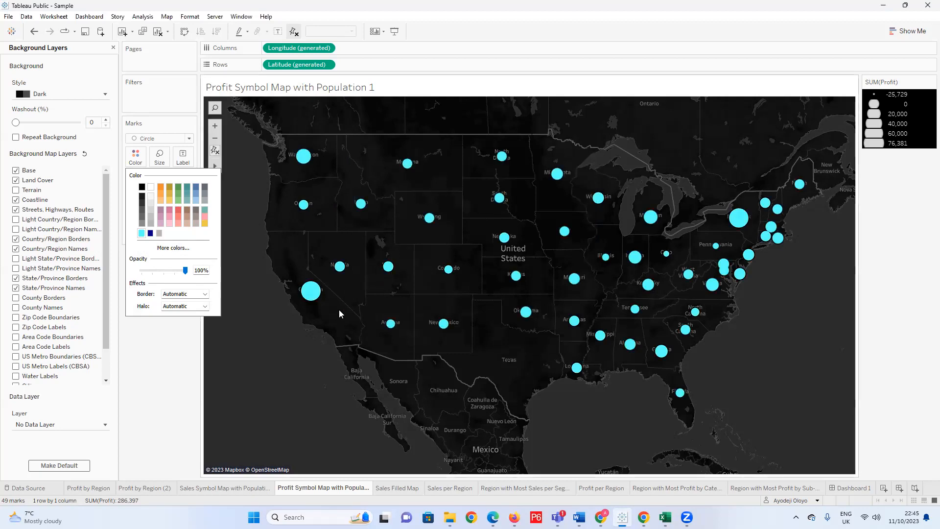
pyautogui.click(201, 296)
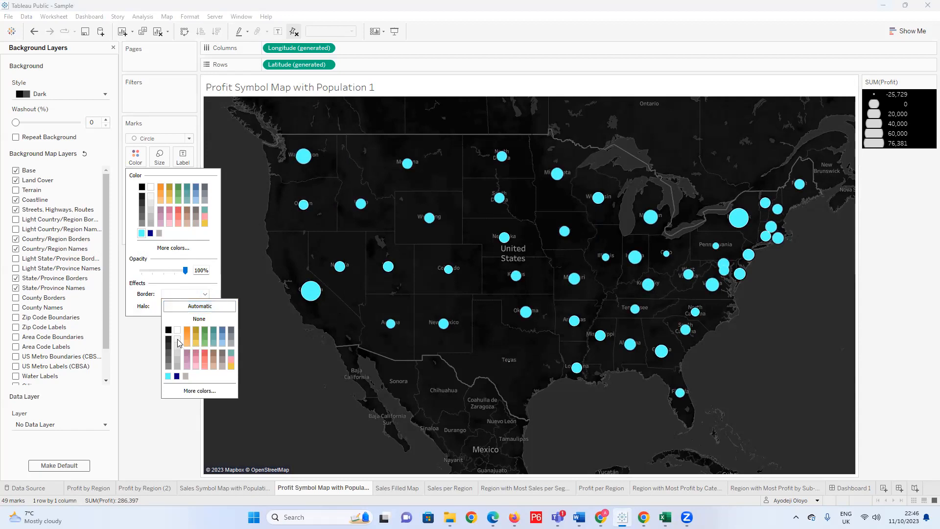
pyautogui.click(305, 344)
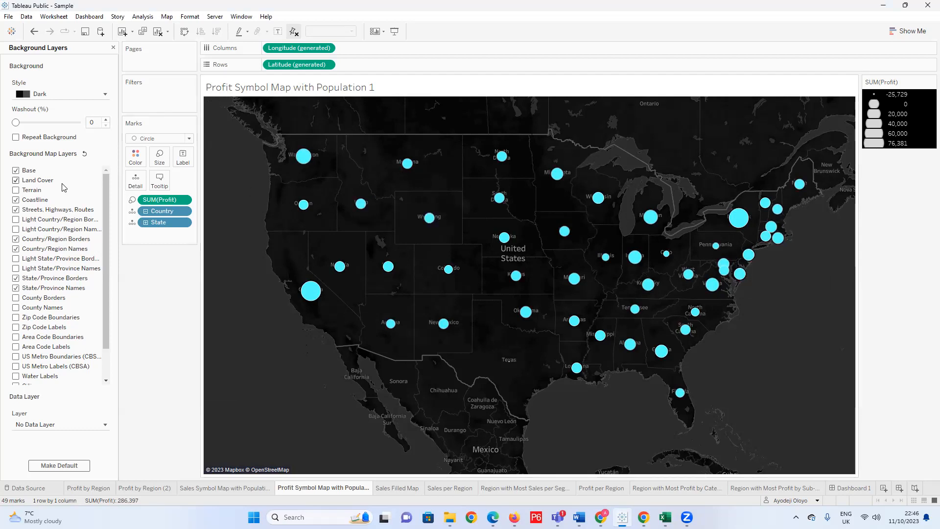
pyautogui.scroll(-2, 67, 324)
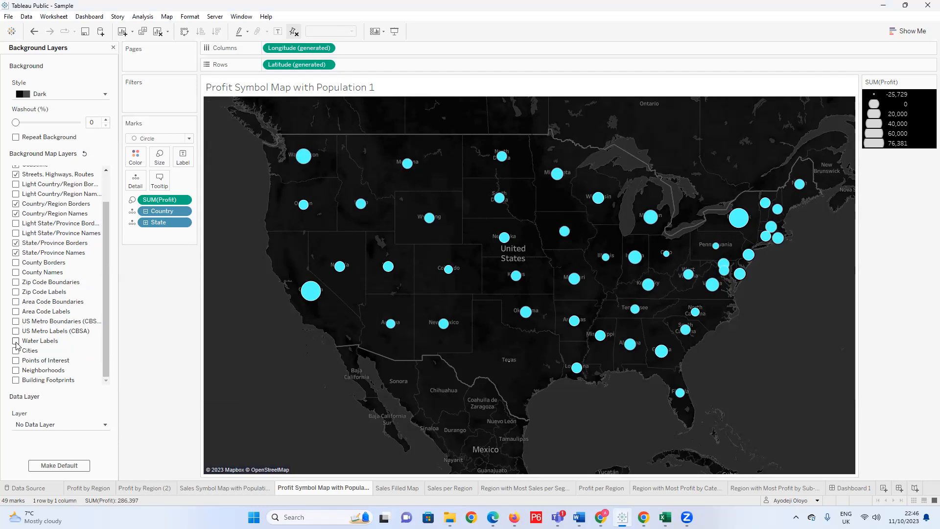
pyautogui.click(134, 164)
pyautogui.click(279, 289)
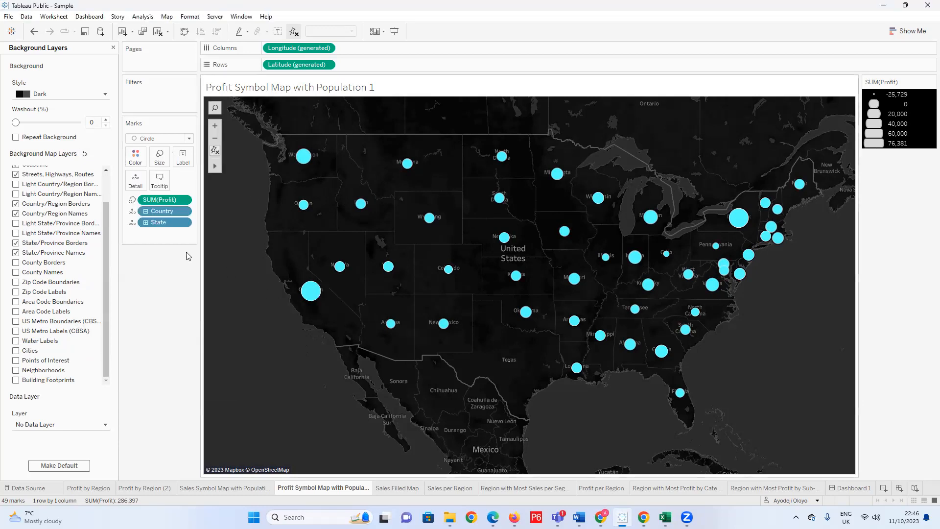
# Try drilling the location hierarchy down to City and Postal Code, and collapse it back to State.
pyautogui.click(145, 212)
pyautogui.click(145, 212)
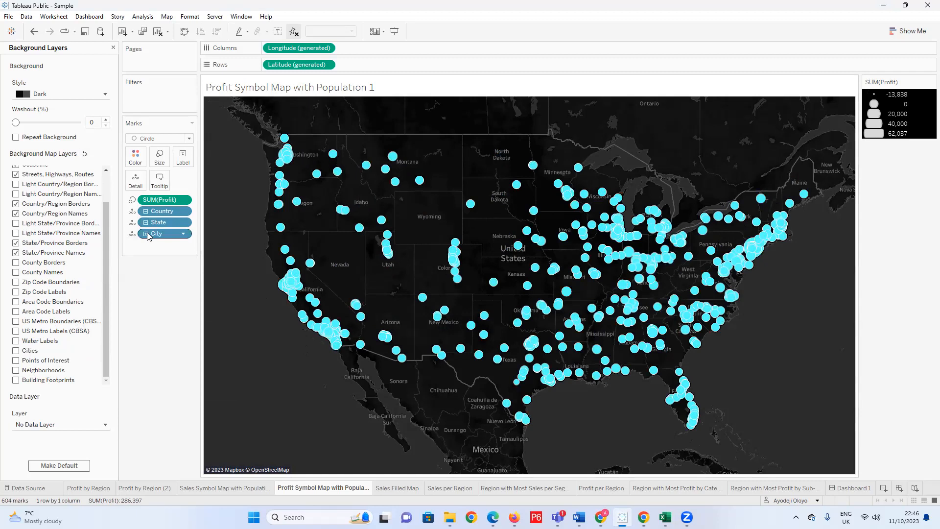
pyautogui.click(146, 234)
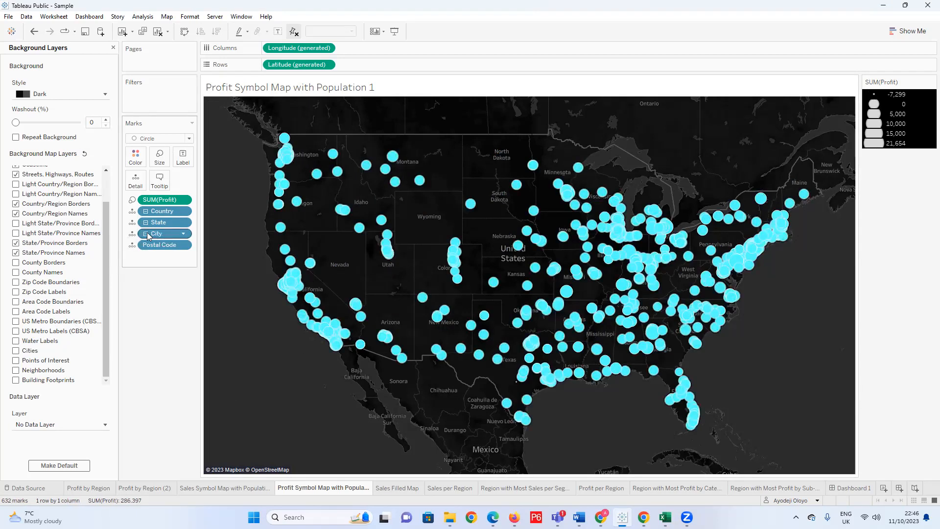
pyautogui.click(146, 234)
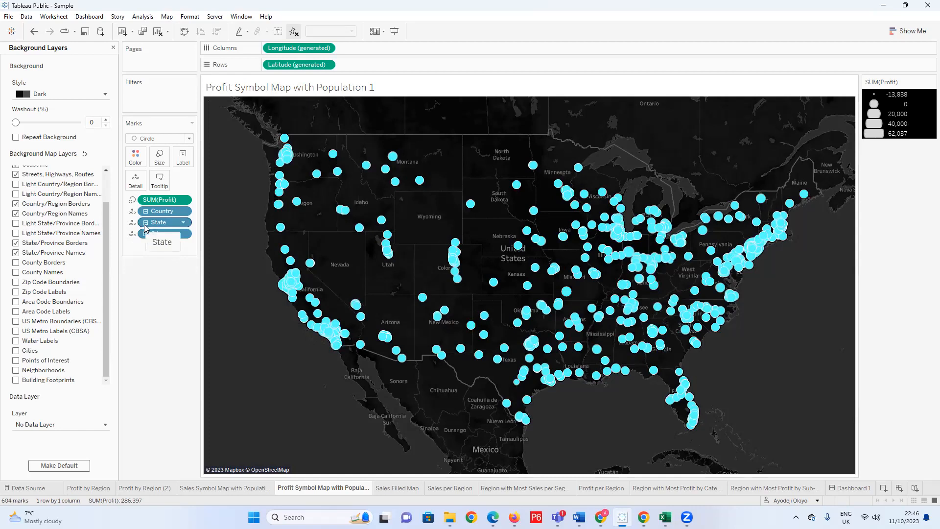
pyautogui.click(146, 223)
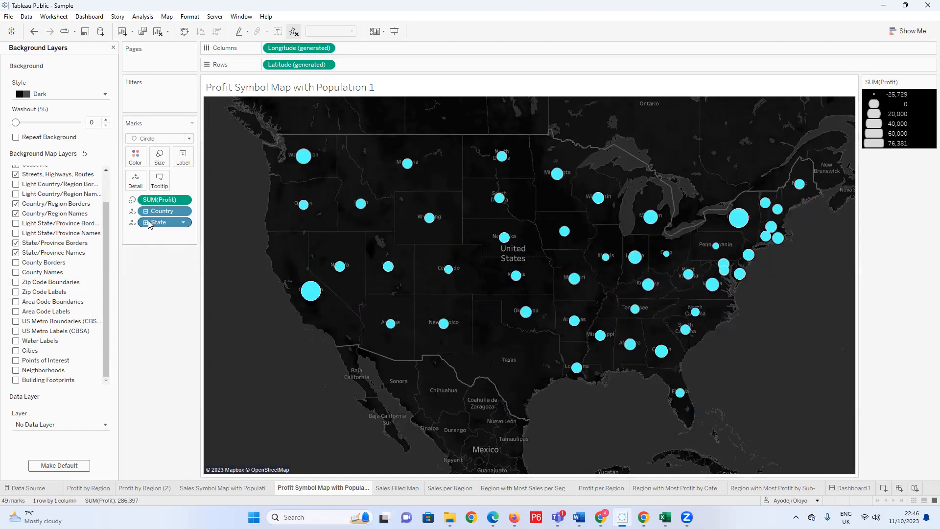
# Expand State to City, examine the city-level profit circles around Texas and across the United States, and collapse back to State.
pyautogui.click(146, 223)
pyautogui.click(146, 223)
pyautogui.click(146, 223)
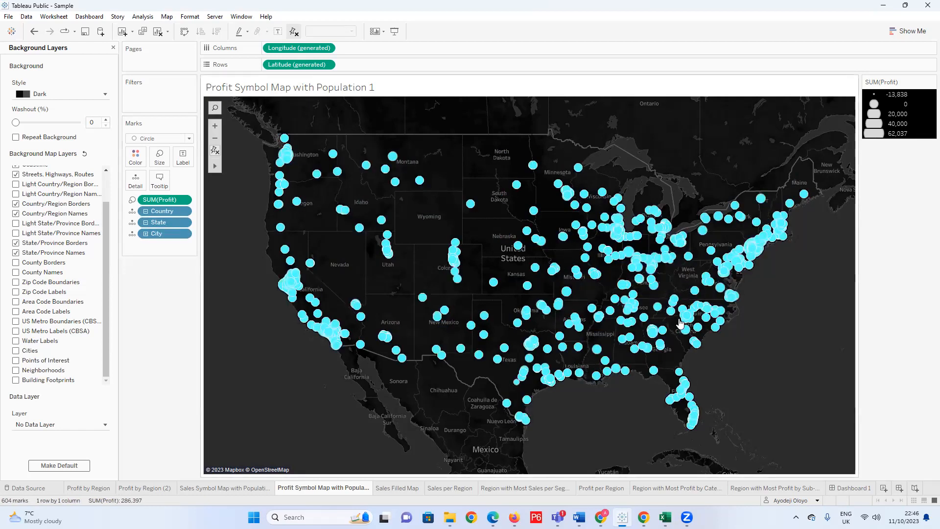
pyautogui.scroll(2, 383, 259)
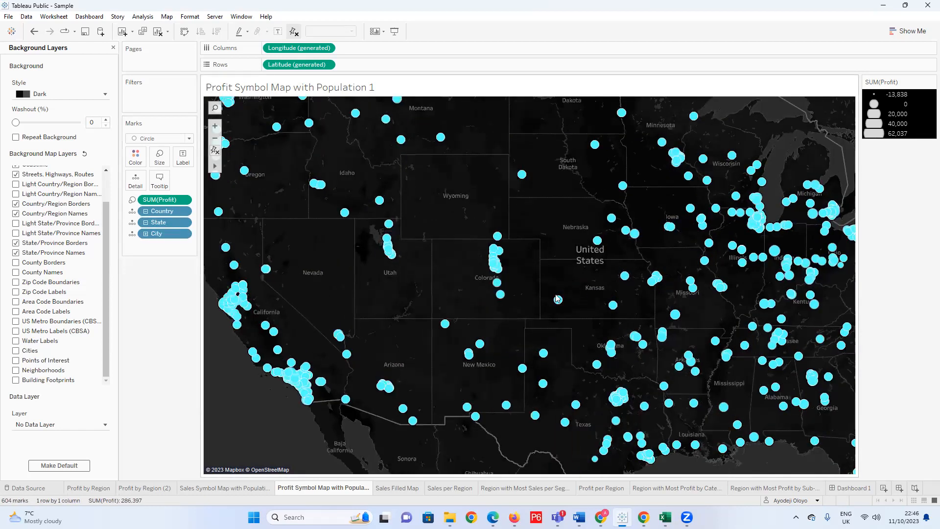
pyautogui.scroll(-2, 557, 299)
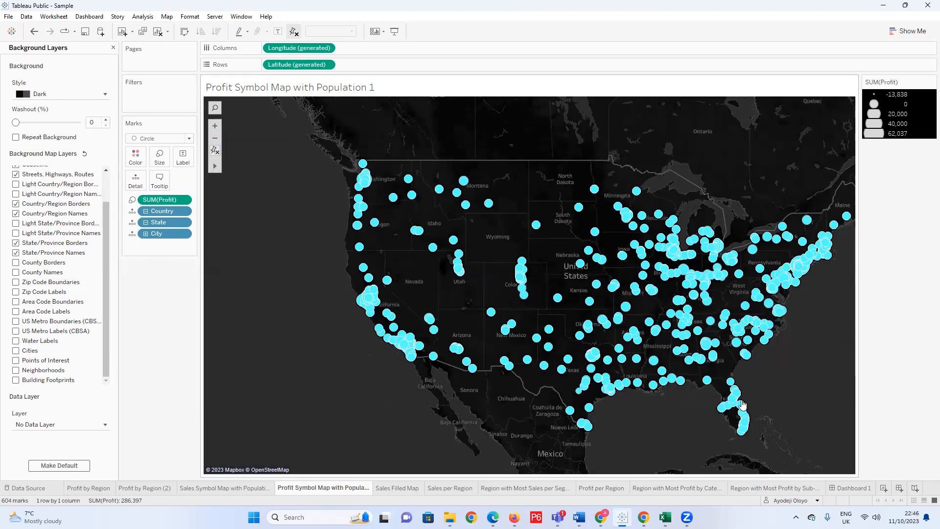
pyautogui.scroll(3, 639, 385)
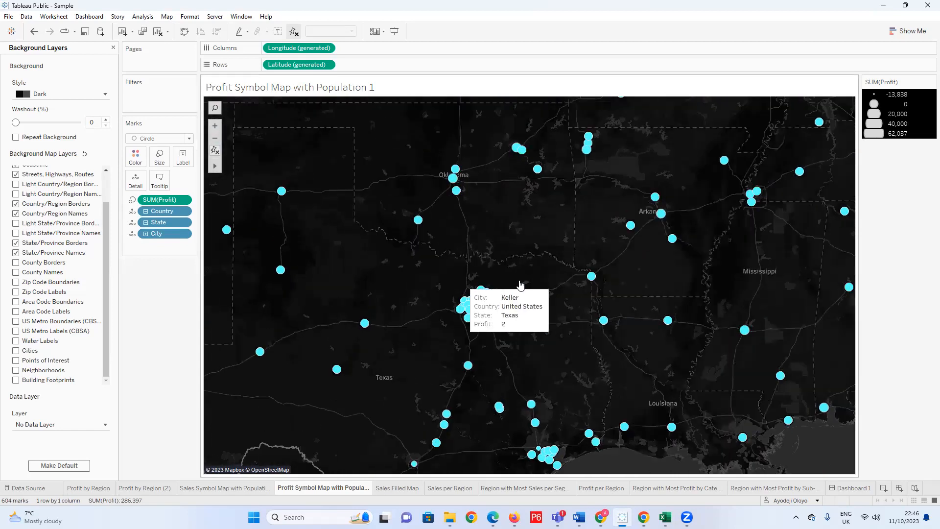
pyautogui.scroll(-3, 557, 288)
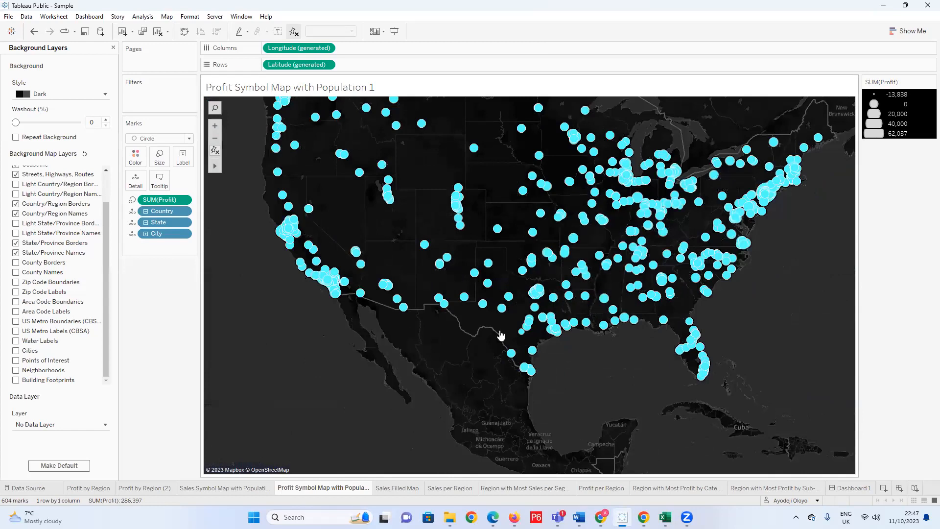
pyautogui.scroll(-2, 501, 336)
pyautogui.scroll(2, 594, 143)
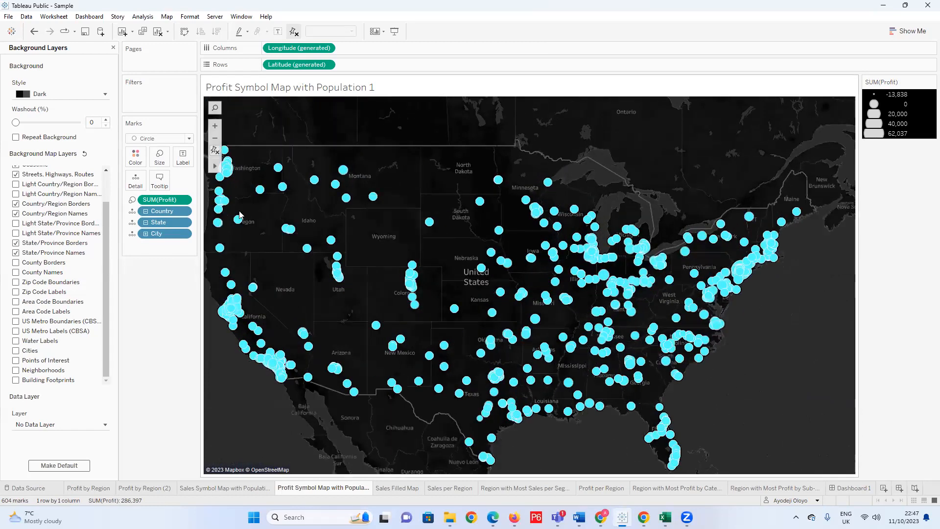
pyautogui.scroll(-1, 240, 216)
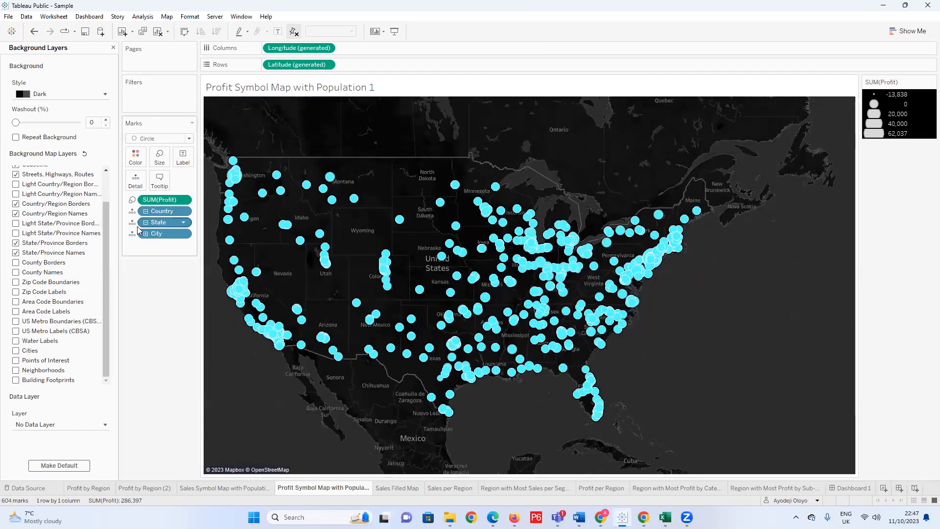
pyautogui.click(146, 222)
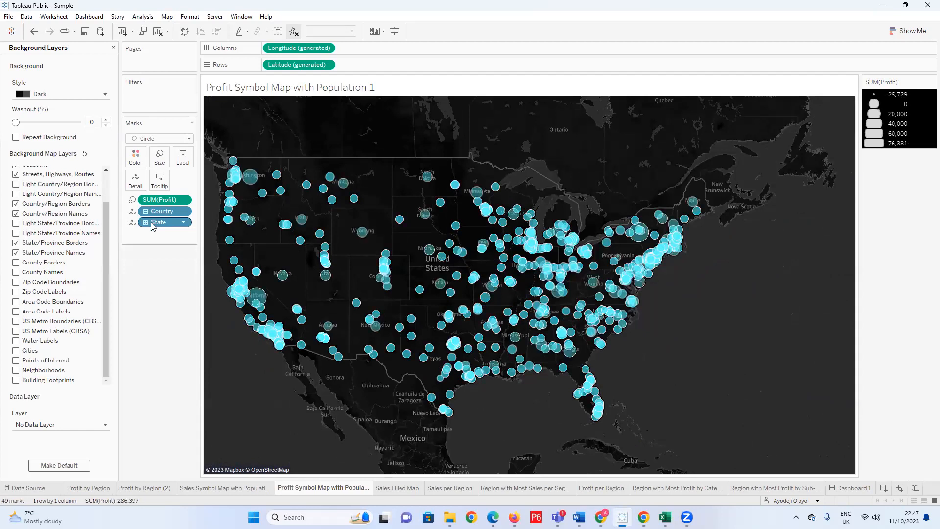
pyautogui.click(128, 156)
pyautogui.click(205, 294)
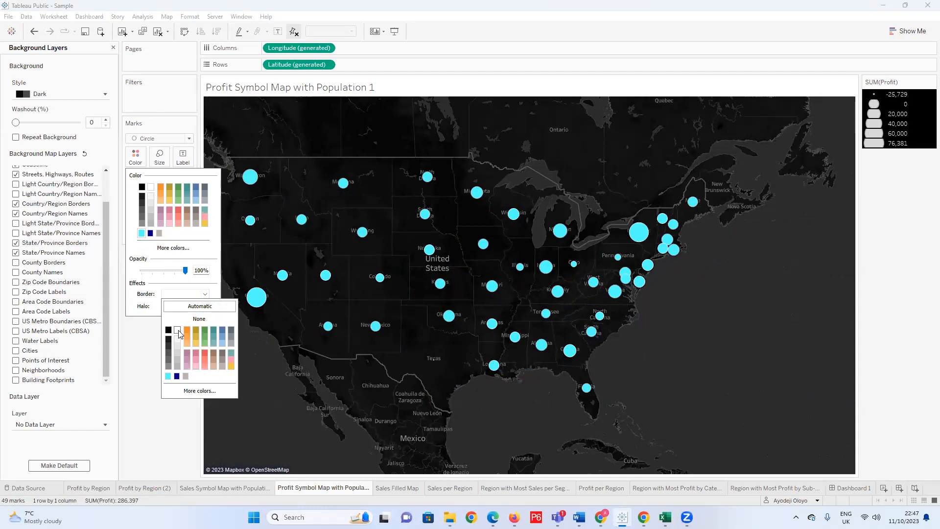
pyautogui.click(143, 374)
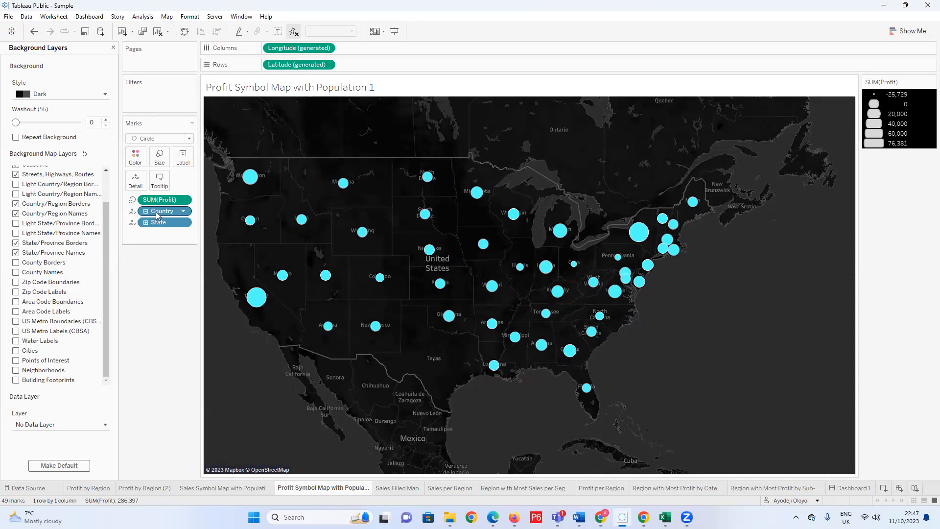
# Try coloring the profit circles by Country, and undo it.
pyautogui.moveTo(156, 210); pyautogui.dragTo(135, 162)
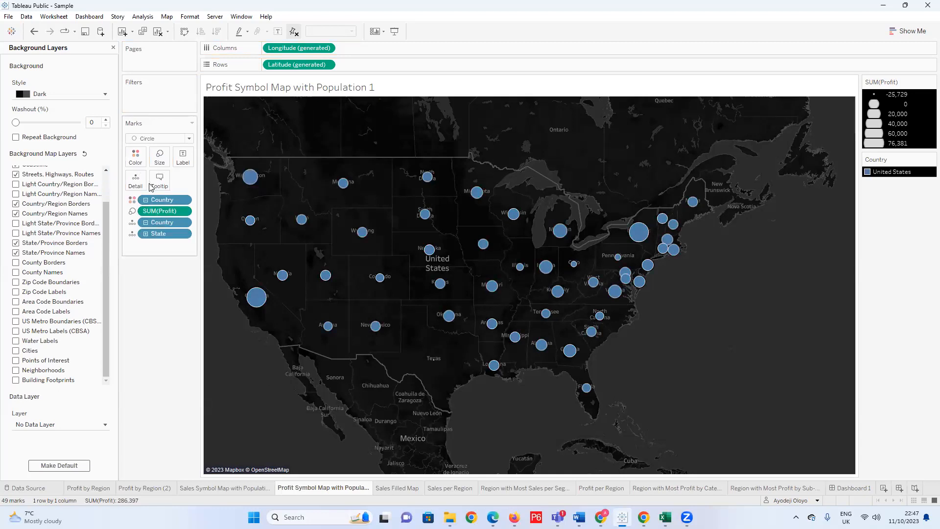
pyautogui.hotkey('ctrl', 'z')
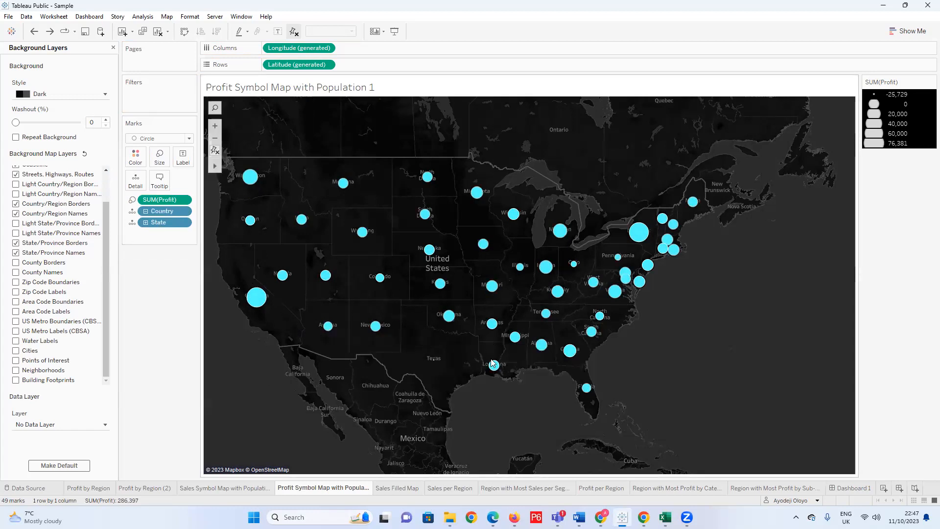
# Turn off the County Borders background layer and turn on the Water Labels layer.
pyautogui.scroll(-1, 599, 398)
pyautogui.scroll(2, 252, 291)
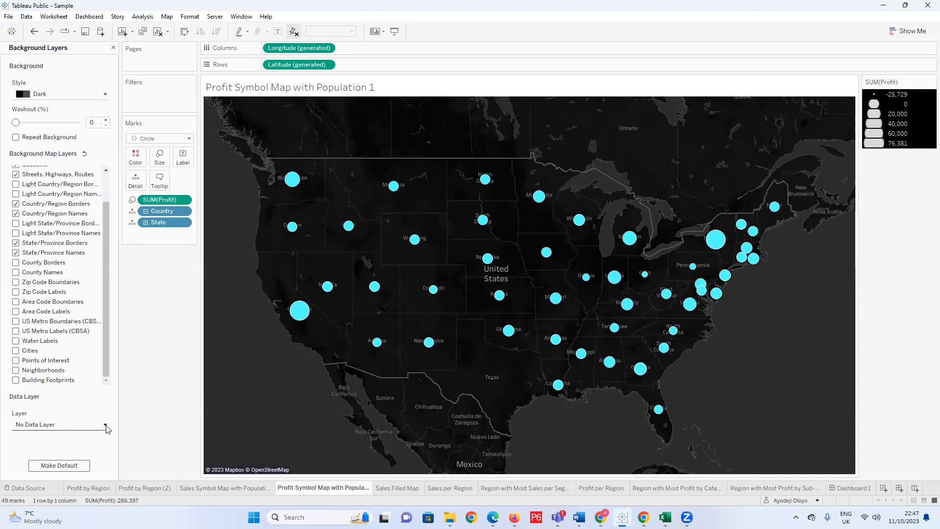
pyautogui.click(16, 265)
pyautogui.click(16, 341)
pyautogui.scroll(3, 52, 342)
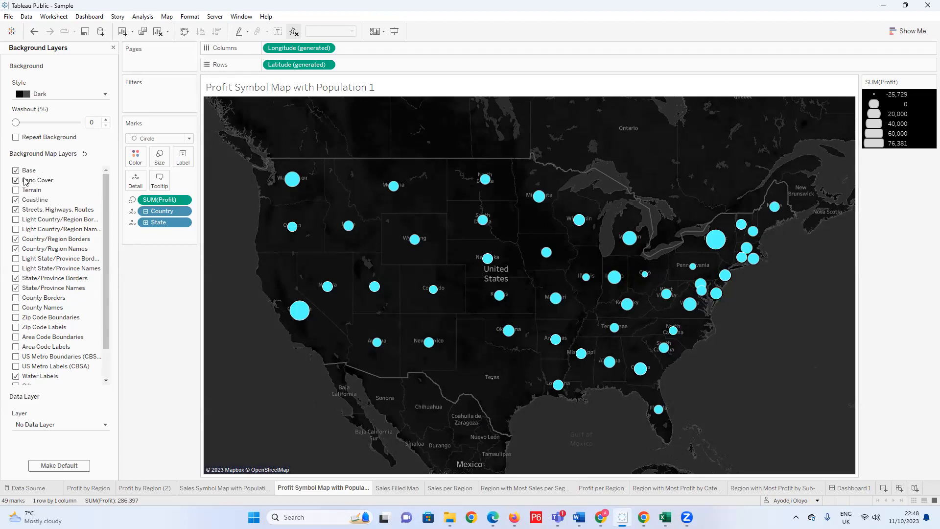
pyautogui.scroll(-3, 54, 303)
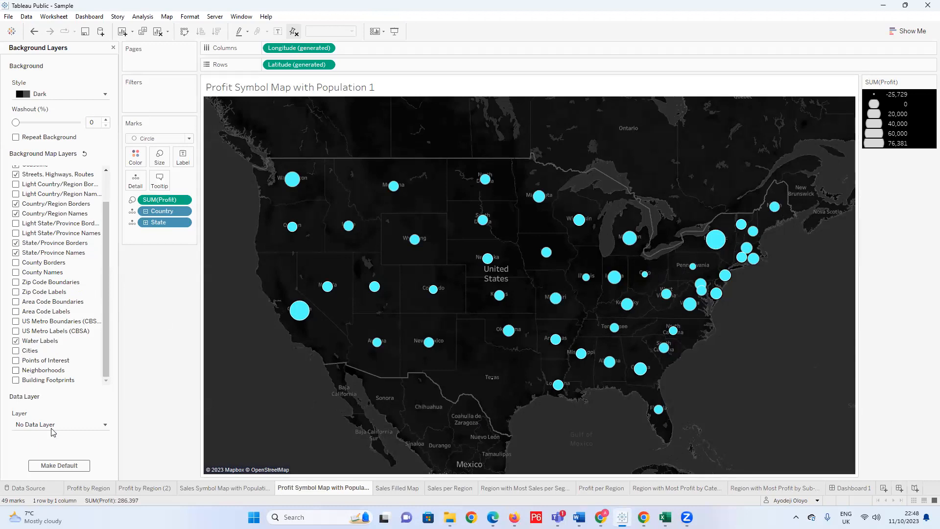
# Add the US Population data layer to the map, trying County detail before setting its detail to Zip Code.
pyautogui.click(105, 424)
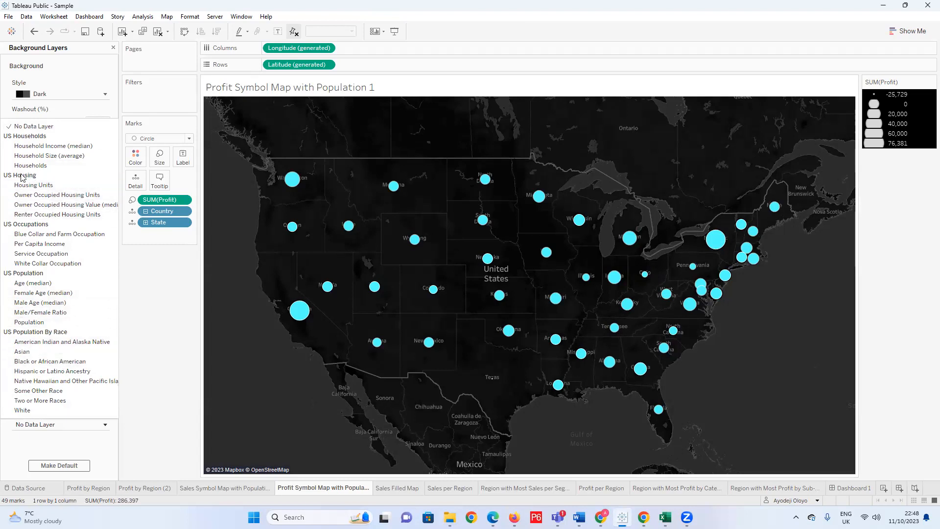
pyautogui.click(42, 324)
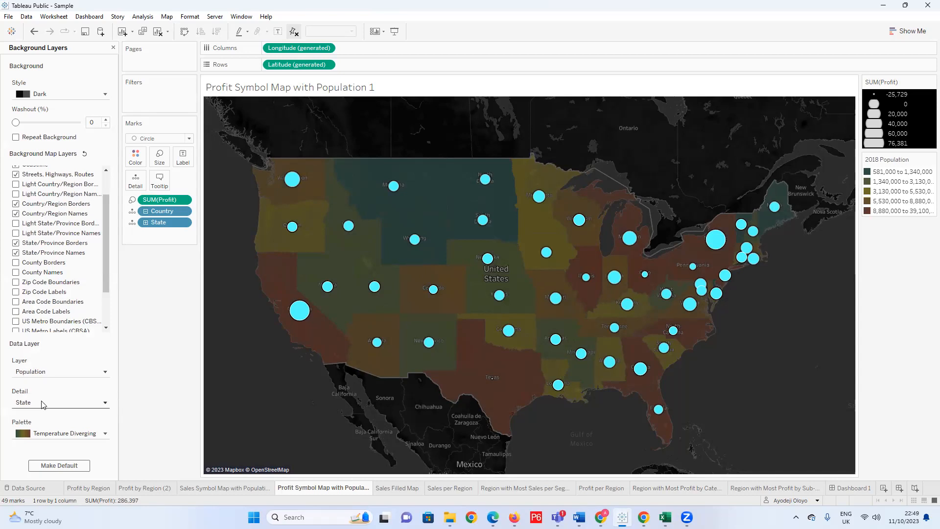
pyautogui.click(104, 404)
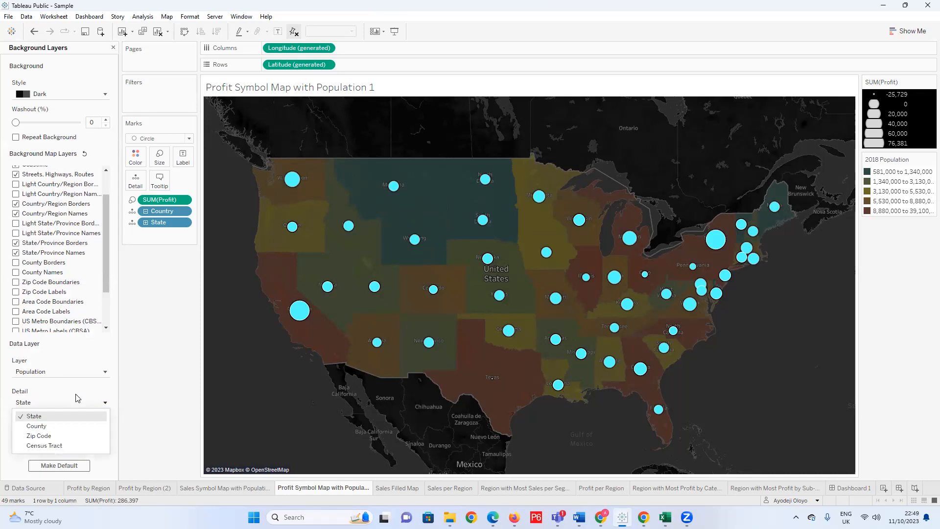
pyautogui.click(68, 426)
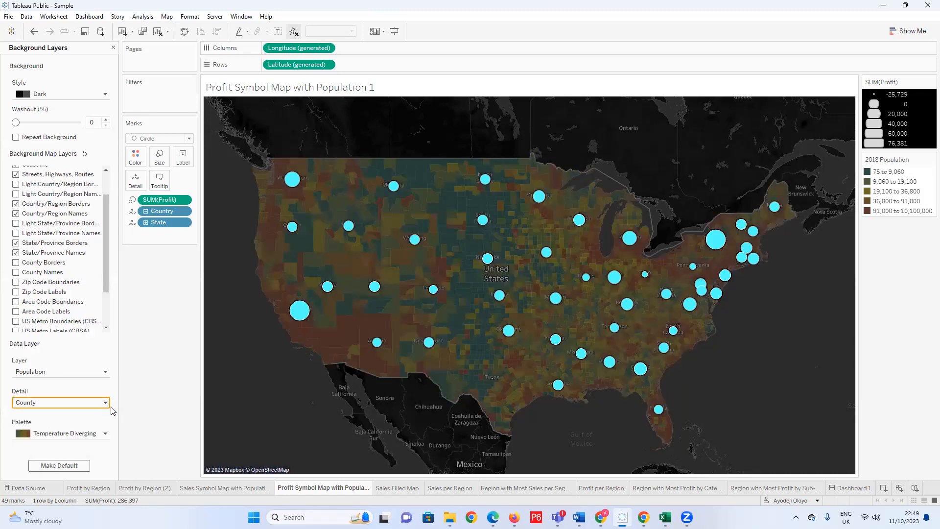
pyautogui.click(104, 403)
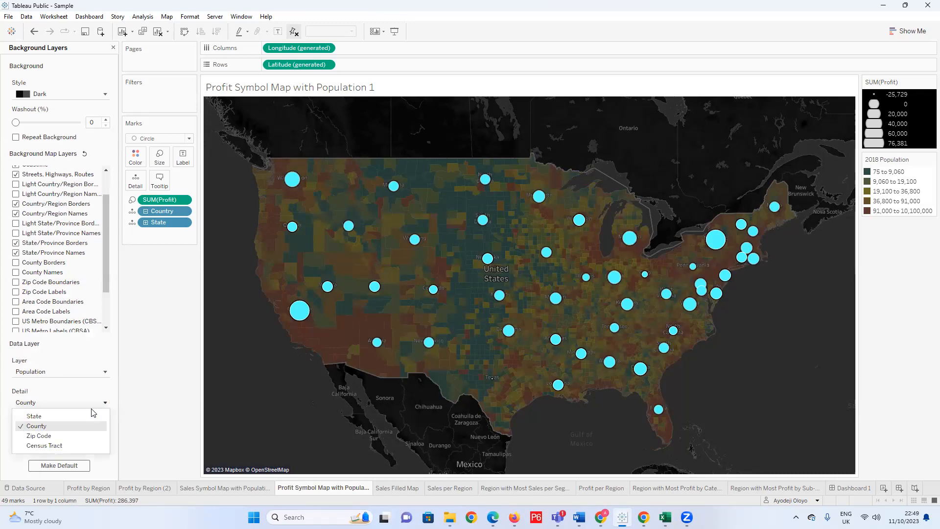
pyautogui.click(91, 435)
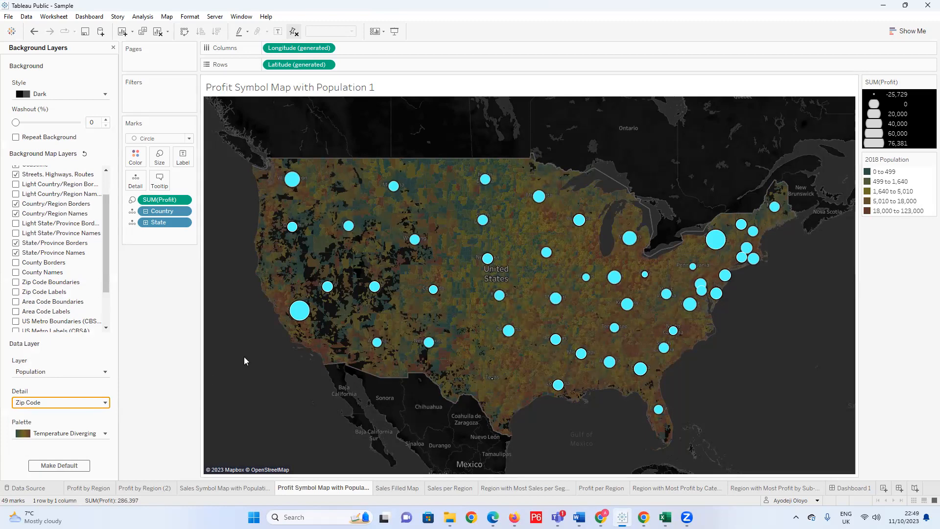
# Examine the zip-code population shading around the San Francisco Bay Area and across California on the map.
pyautogui.scroll(6, 297, 273)
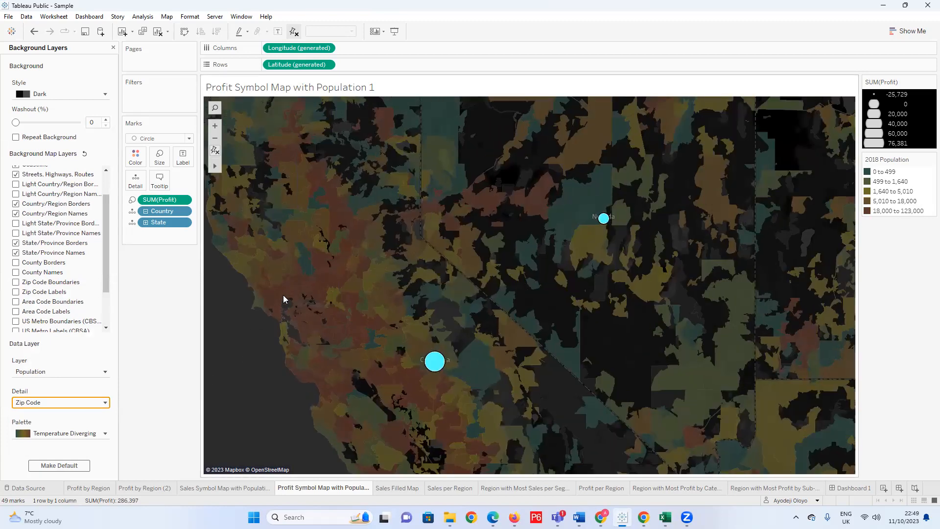
pyautogui.scroll(2, 279, 301)
pyautogui.scroll(-1, 614, 331)
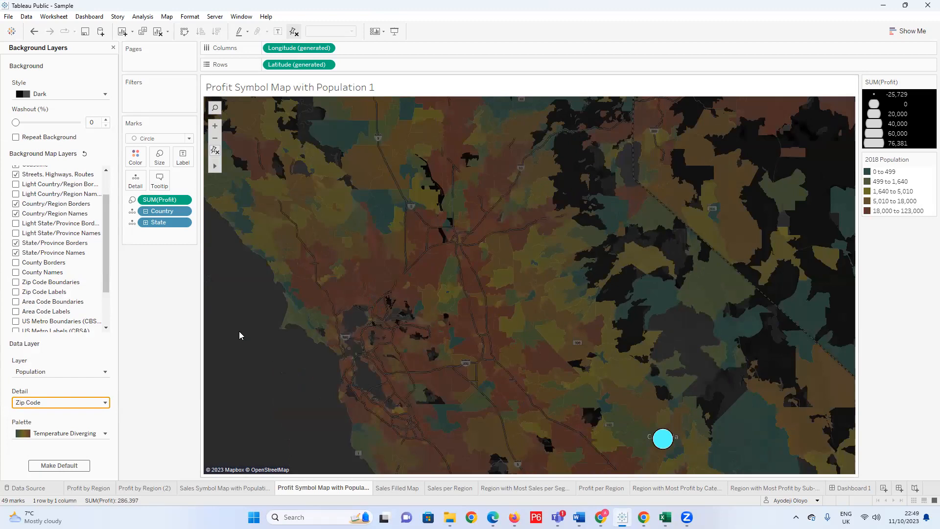
pyautogui.scroll(3, 239, 331)
pyautogui.scroll(-1, 544, 298)
pyautogui.scroll(1, 577, 285)
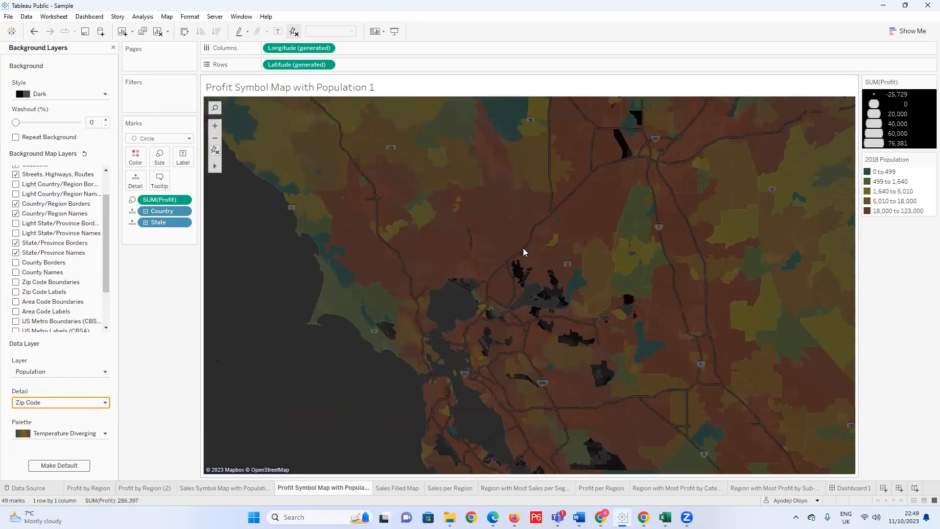
pyautogui.scroll(1, 419, 194)
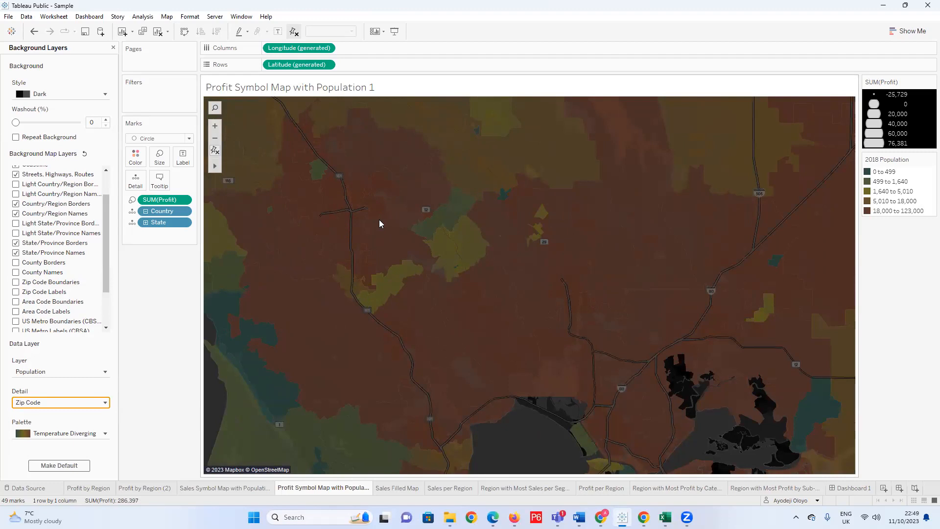
pyautogui.scroll(-2, 492, 324)
pyautogui.scroll(-5, 411, 317)
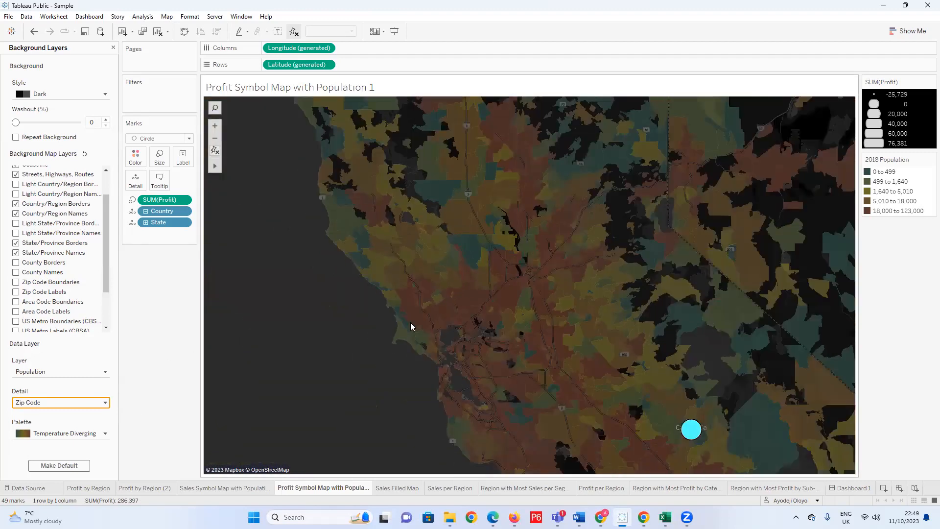
pyautogui.scroll(-2, 445, 297)
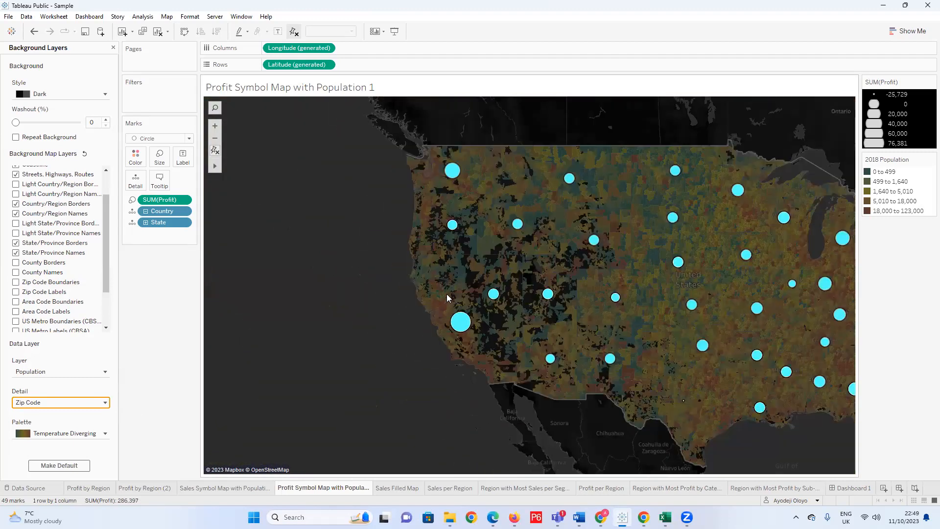
# Set the detail of the Population data layer to State.
pyautogui.scroll(1, 783, 313)
pyautogui.click(103, 399)
pyautogui.click(29, 416)
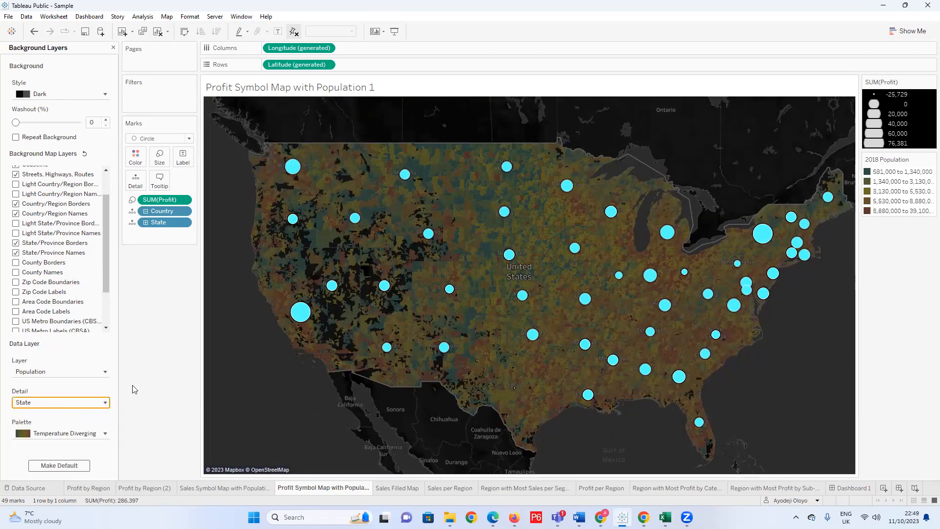
pyautogui.scroll(-2, 495, 260)
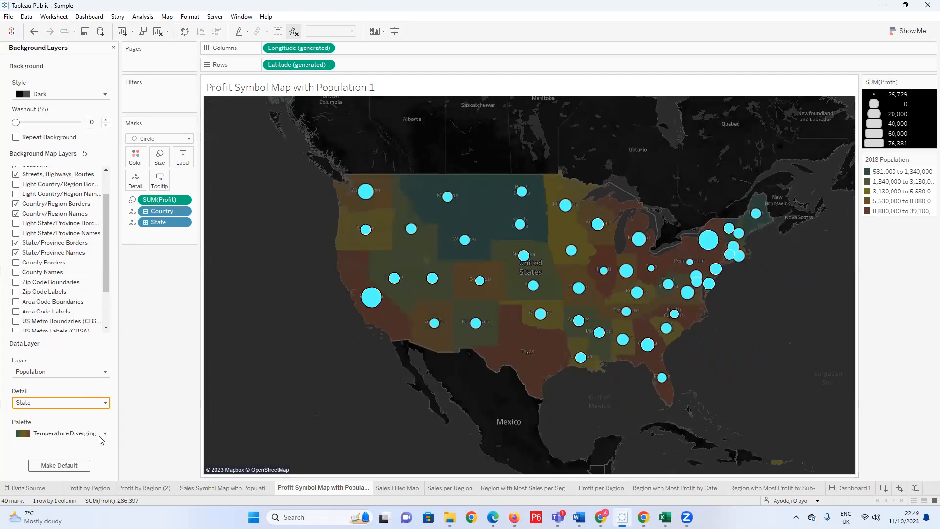
pyautogui.scroll(2, 510, 280)
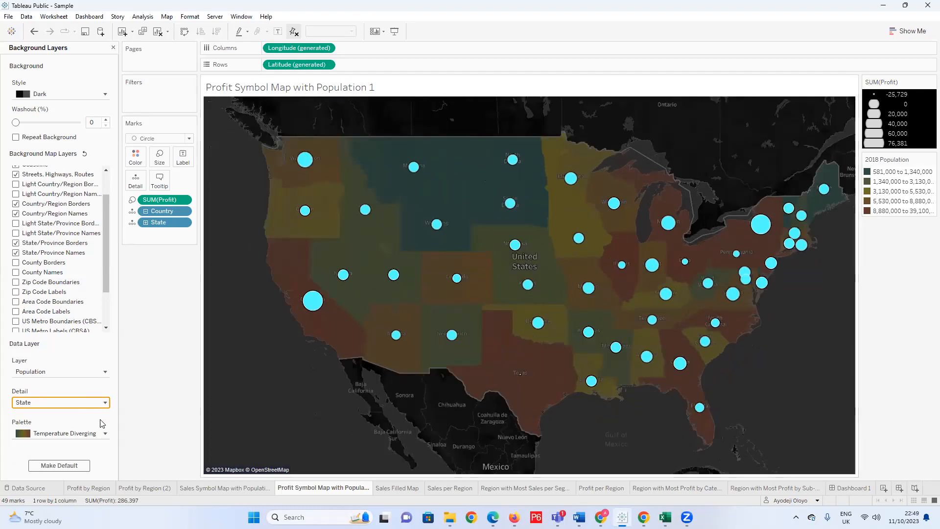
# Try the Area Red, Orange-Blue Diverging and Gray Sequential palettes on the Population data layer.
pyautogui.click(105, 436)
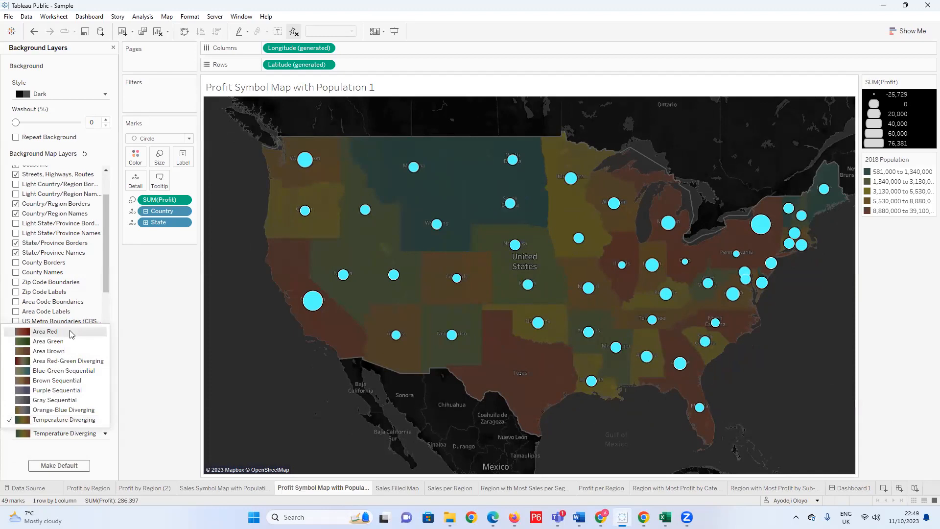
pyautogui.click(45, 332)
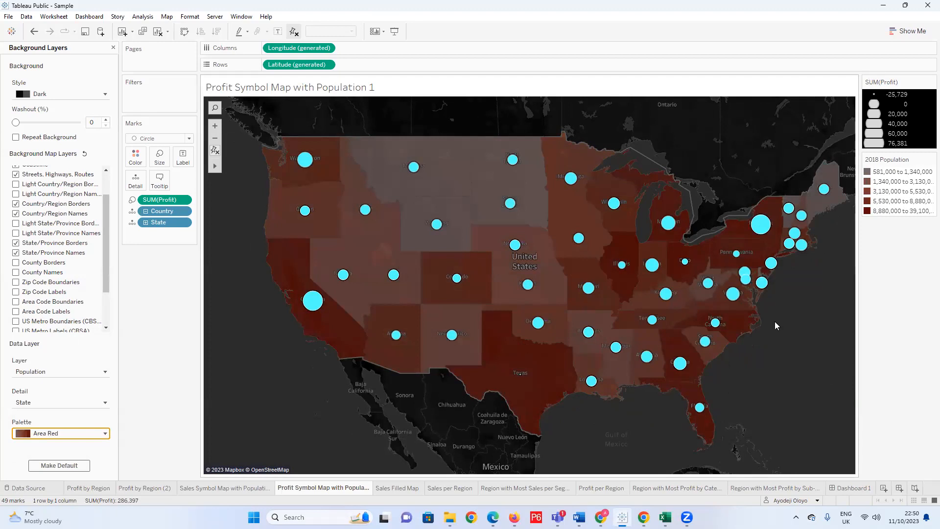
pyautogui.click(63, 430)
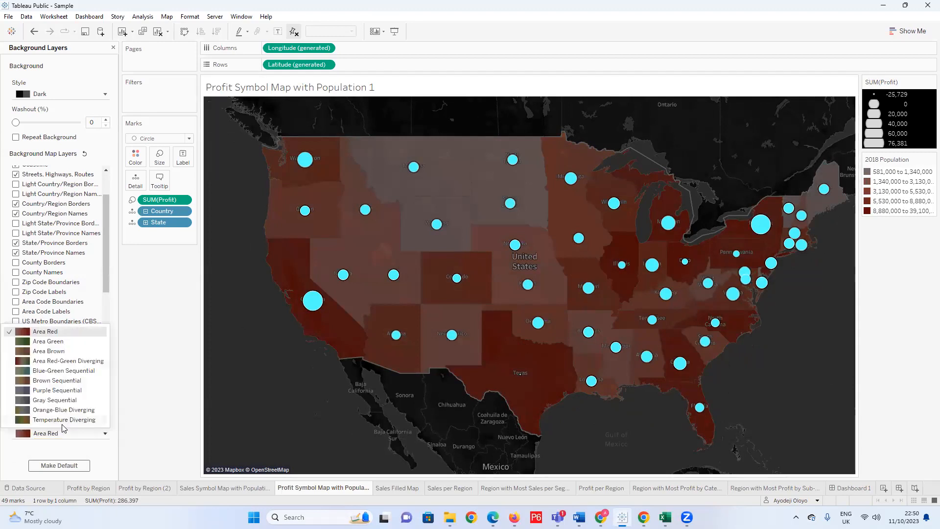
pyautogui.click(73, 410)
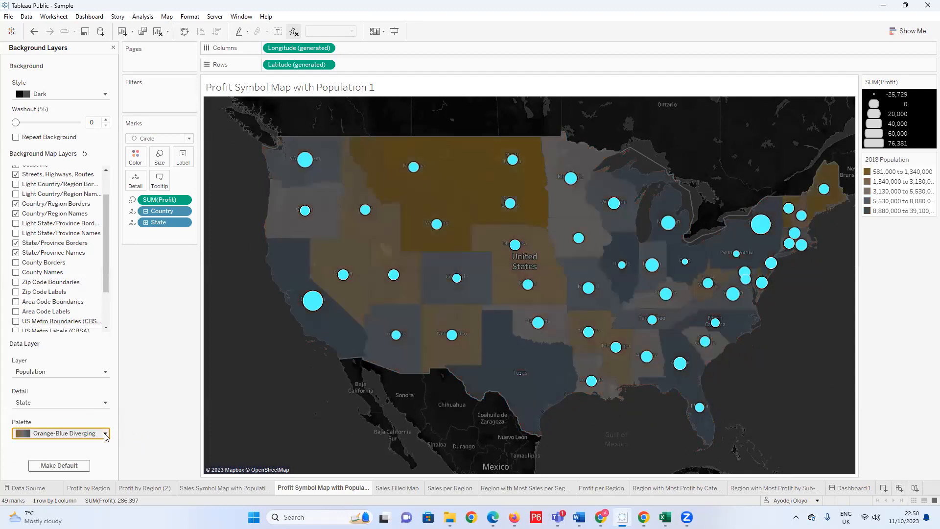
pyautogui.click(104, 431)
pyautogui.click(86, 406)
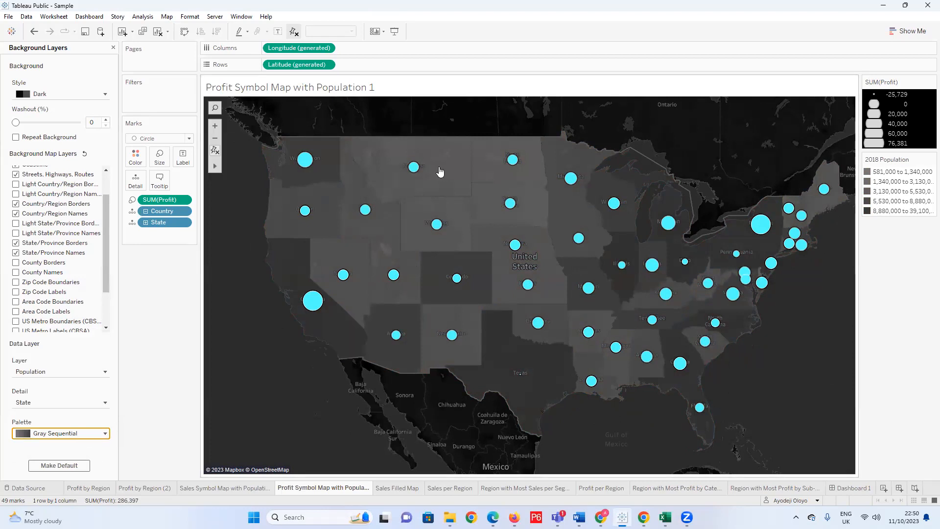
# Try the Purple Sequential, Brown Sequential and Blue-Green Sequential palettes on the Population data layer.
pyautogui.click(90, 430)
pyautogui.click(83, 390)
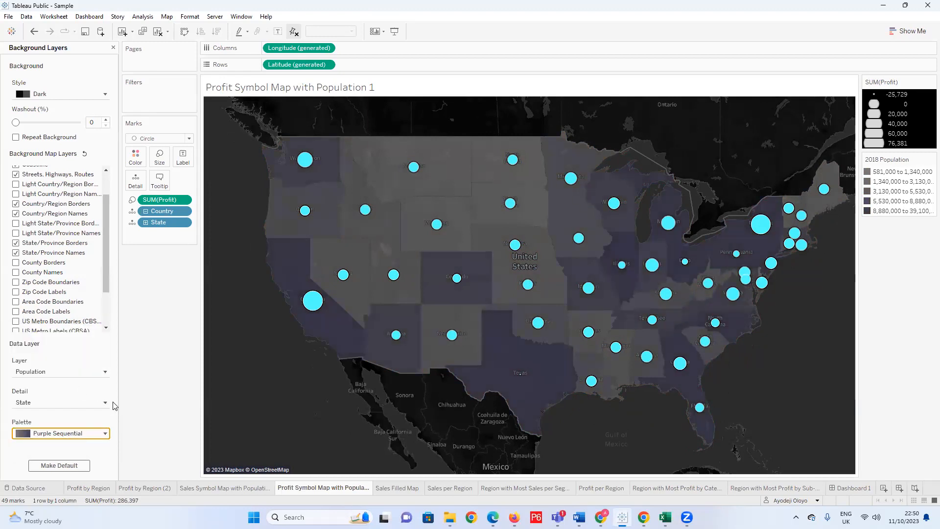
pyautogui.click(105, 433)
pyautogui.click(72, 380)
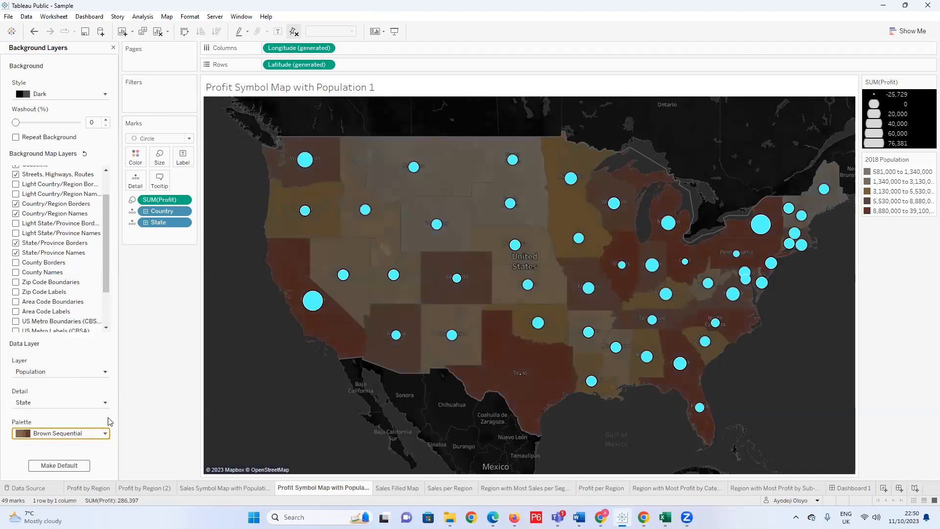
pyautogui.click(106, 434)
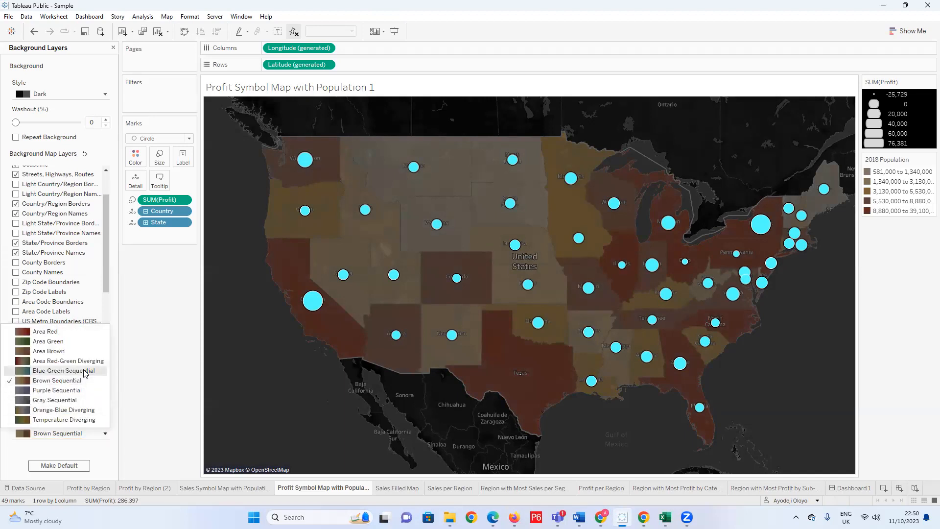
pyautogui.click(86, 372)
# Try the Area Red-Green Diverging, Area Brown and Area Red palettes on the Population data layer.
pyautogui.click(105, 433)
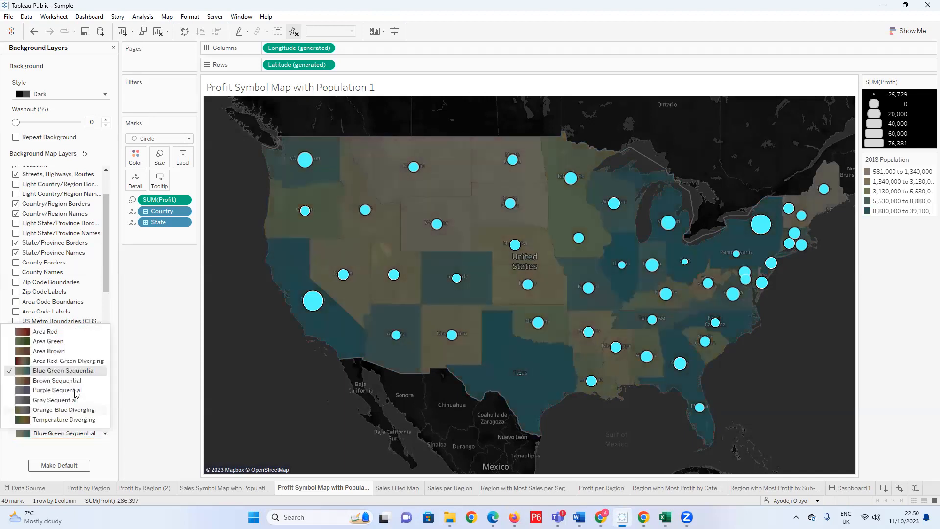
pyautogui.click(74, 361)
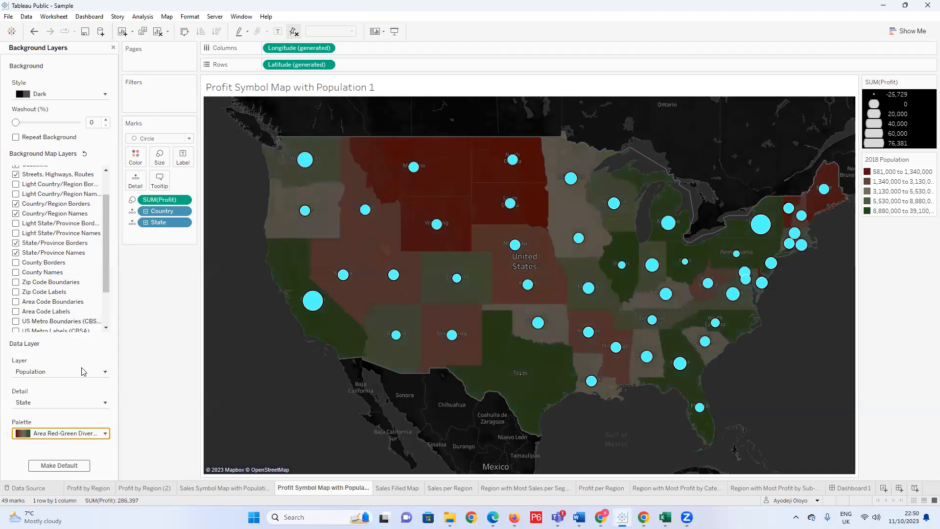
pyautogui.click(106, 434)
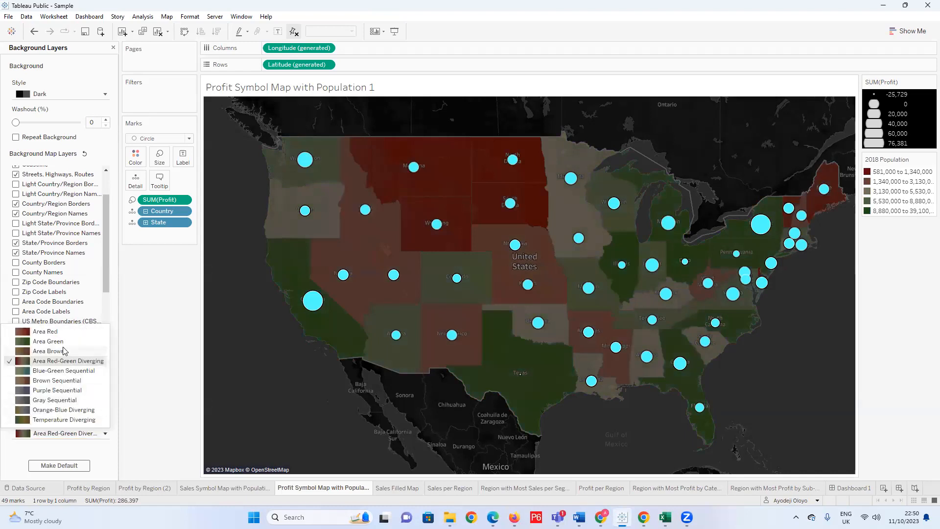
pyautogui.click(74, 352)
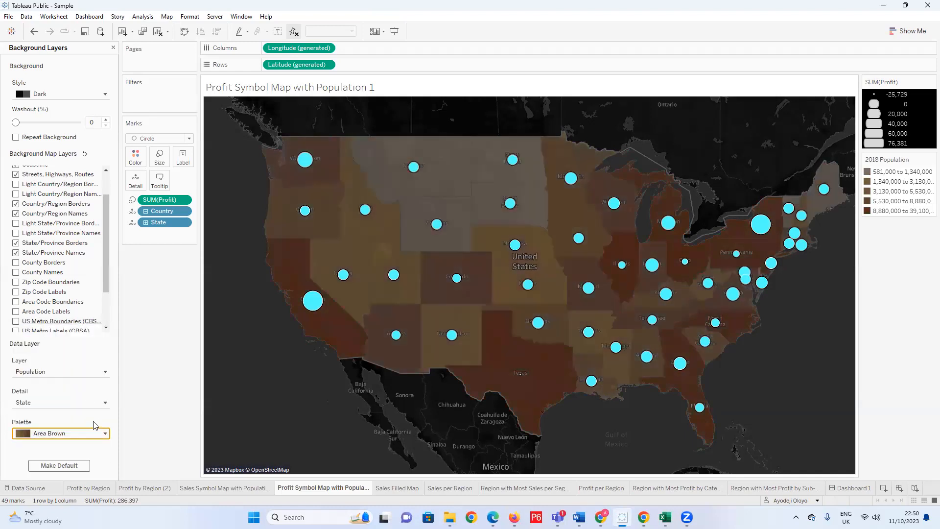
pyautogui.click(104, 434)
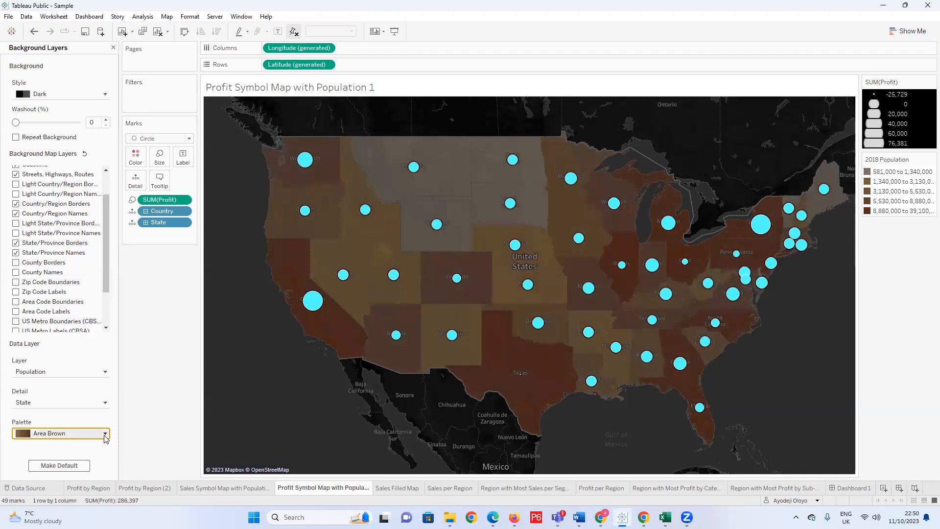
pyautogui.click(61, 333)
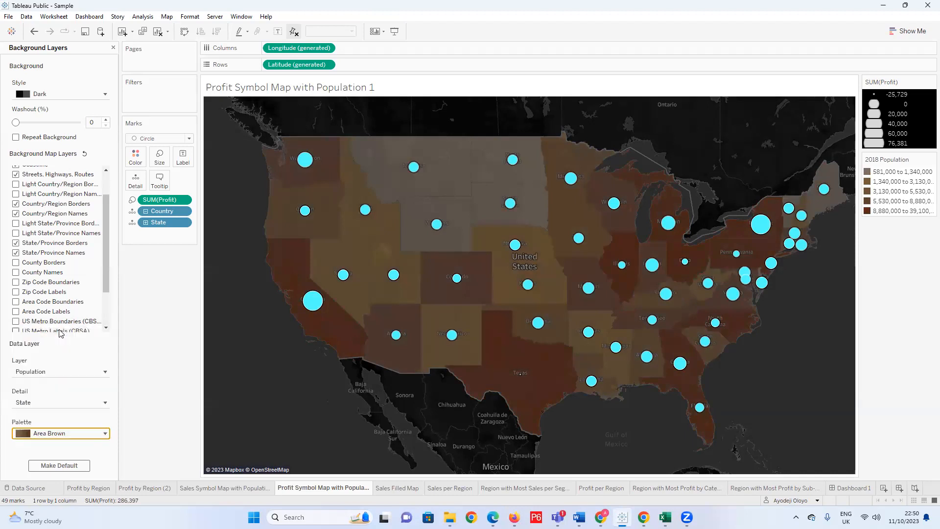
# Set the palette of the Population data layer to Gray Sequential.
pyautogui.click(106, 434)
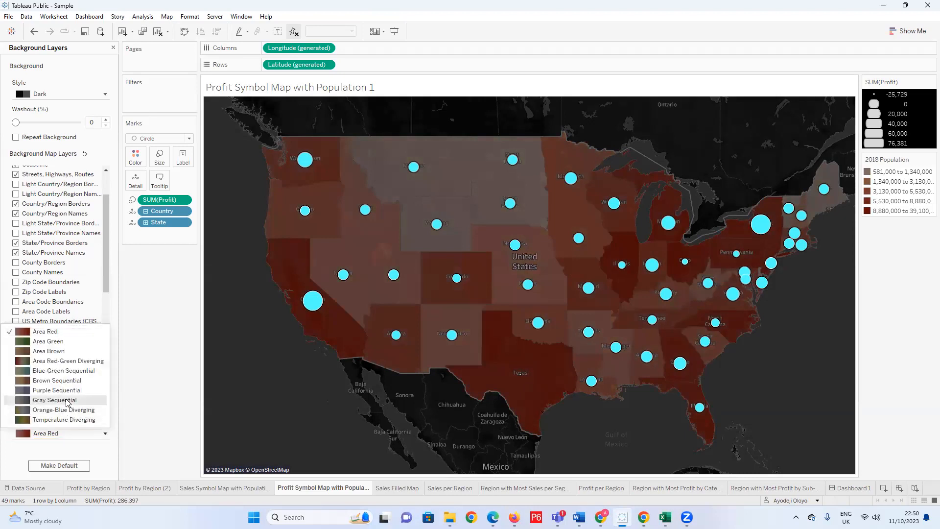
pyautogui.click(63, 400)
pyautogui.scroll(3, 496, 320)
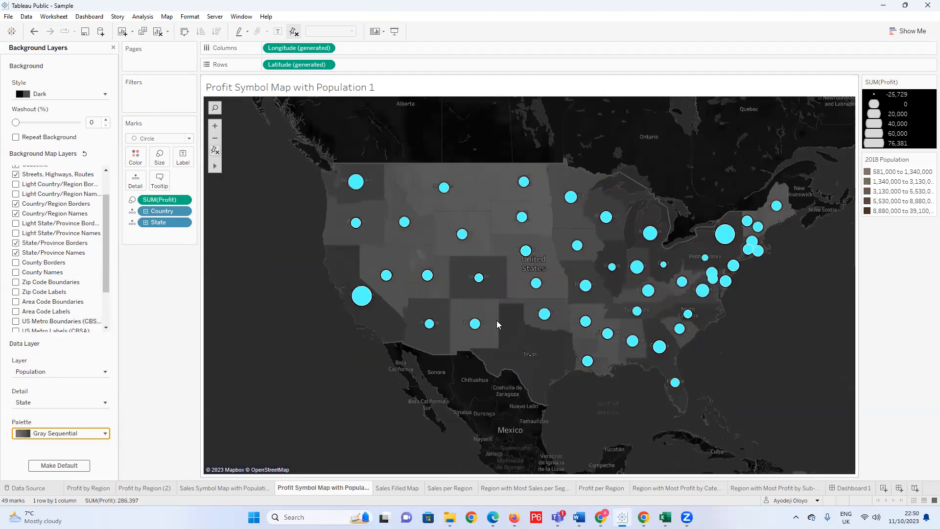
pyautogui.scroll(-1, 451, 354)
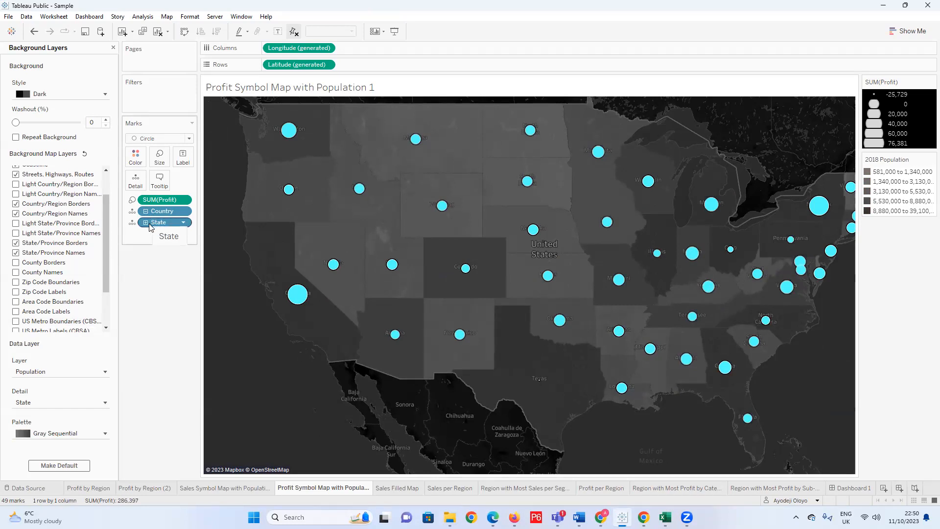
# Try sizing the map circles by State instead of profit, and undo it.
pyautogui.moveTo(153, 222); pyautogui.dragTo(165, 163)
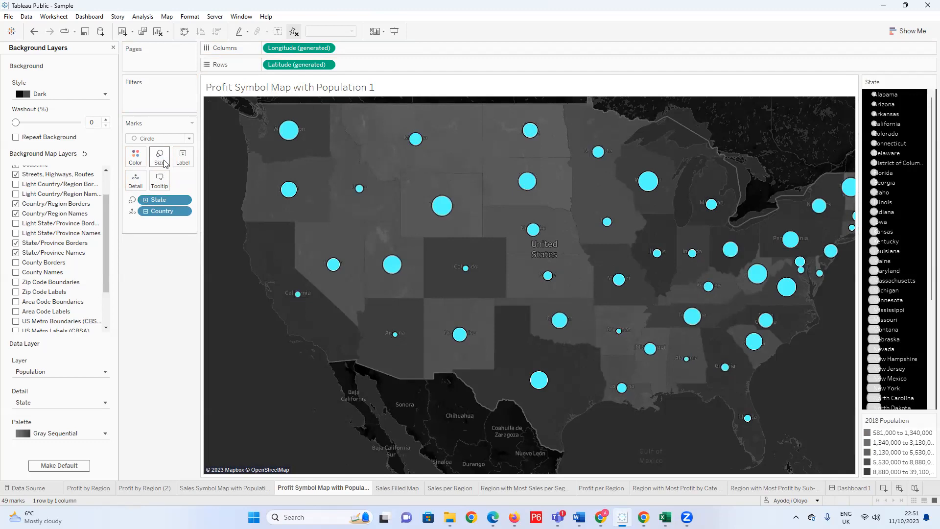
pyautogui.hotkey('ctrl', 'z')
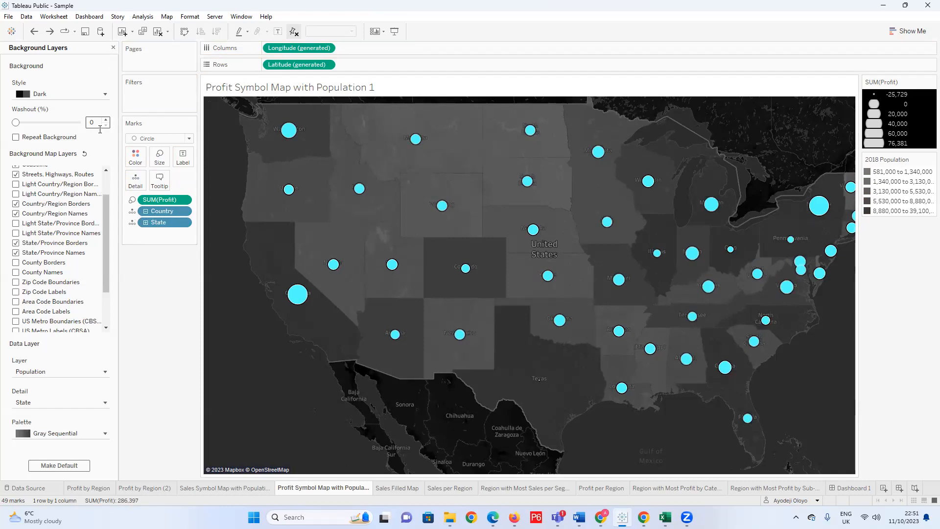
# Set the washout of the dark map background to 18%.
pyautogui.scroll(1, 107, 199)
pyautogui.scroll(1, 107, 199)
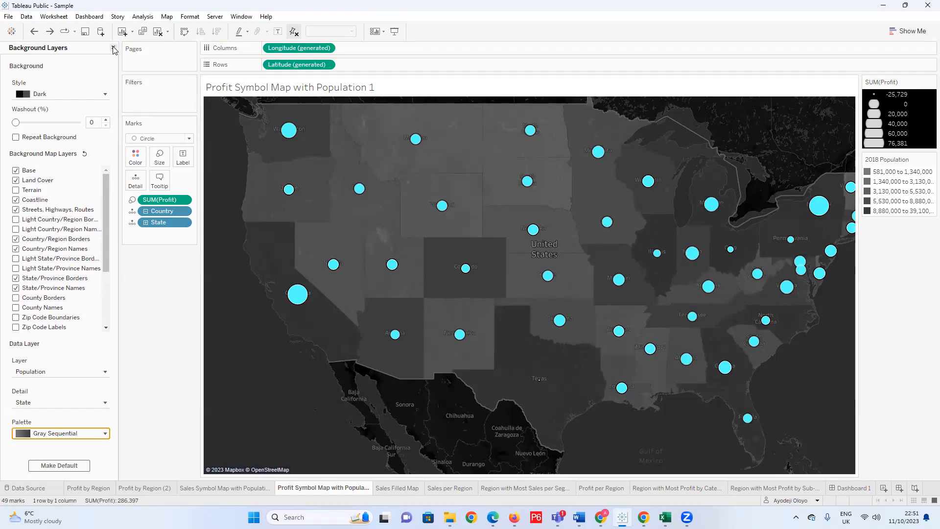
pyautogui.moveTo(16, 123)
pyautogui.mouseDown()
pyautogui.moveTo(51, 126)
pyautogui.moveTo(28, 125)
pyautogui.mouseUp()
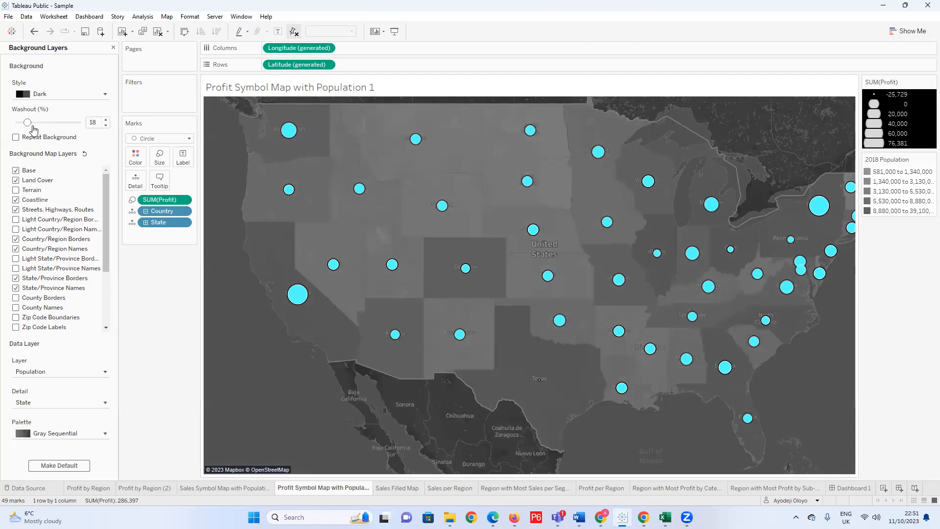
pyautogui.moveTo(28, 126)
pyautogui.mouseDown()
pyautogui.moveTo(15, 126)
pyautogui.moveTo(27, 126)
pyautogui.mouseUp()
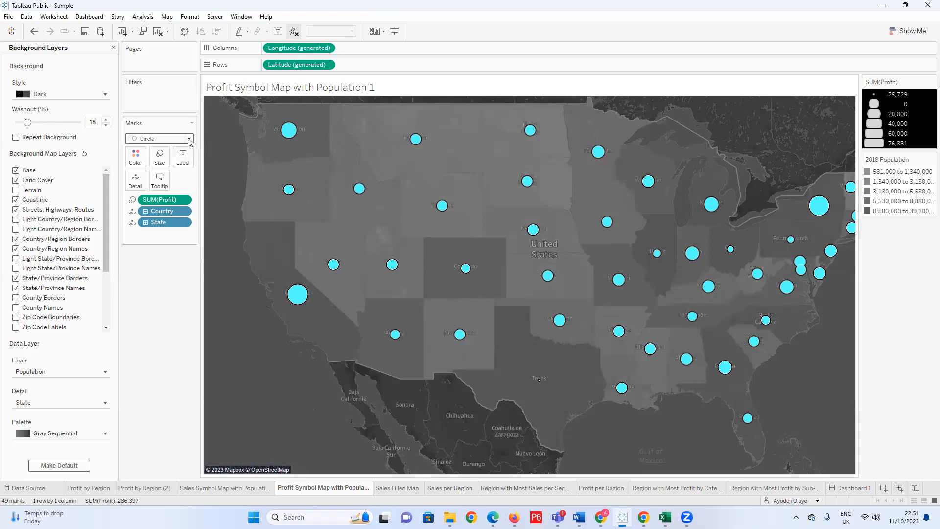
# Give the profit circles a white halo in the mark color effects.
pyautogui.click(135, 157)
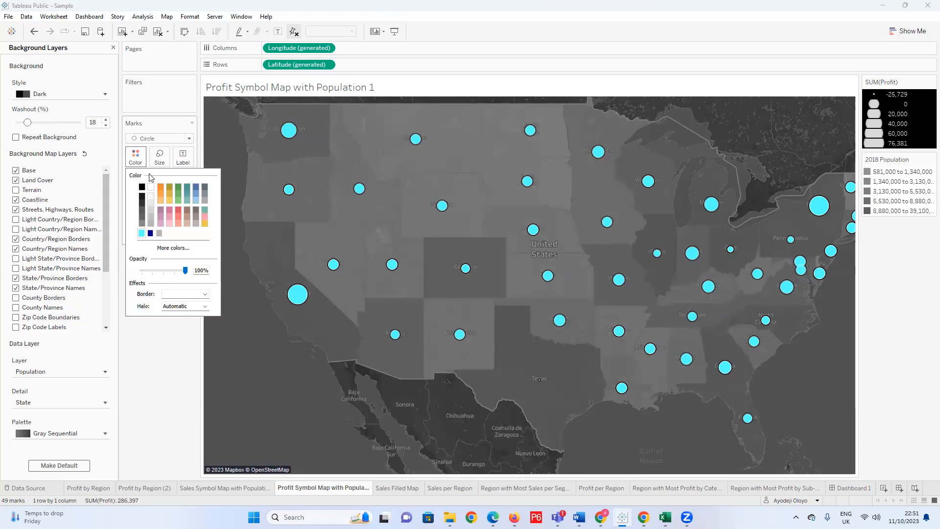
pyautogui.click(204, 294)
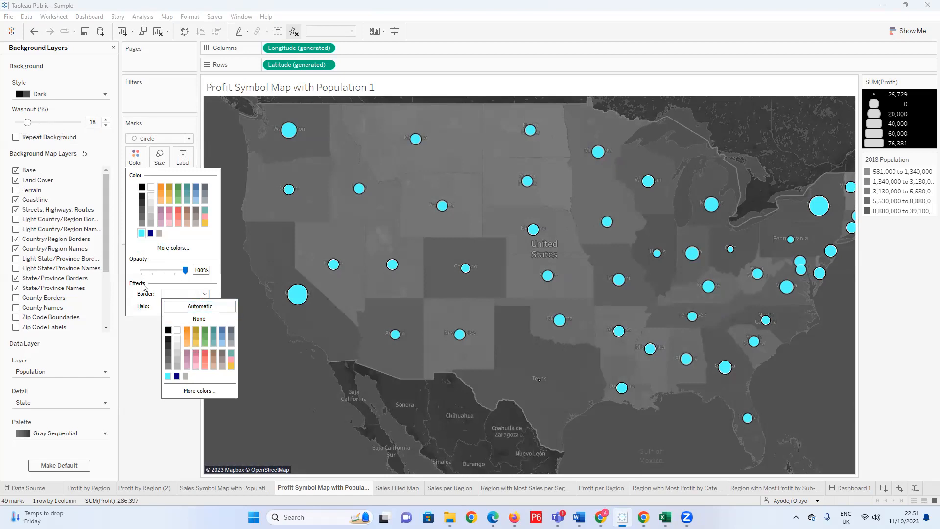
pyautogui.click(184, 292)
pyautogui.click(203, 307)
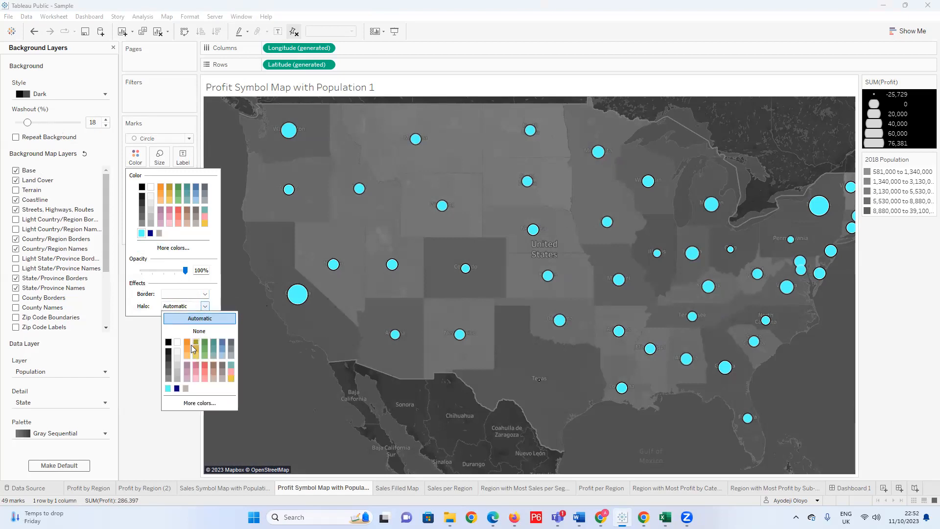
pyautogui.click(172, 359)
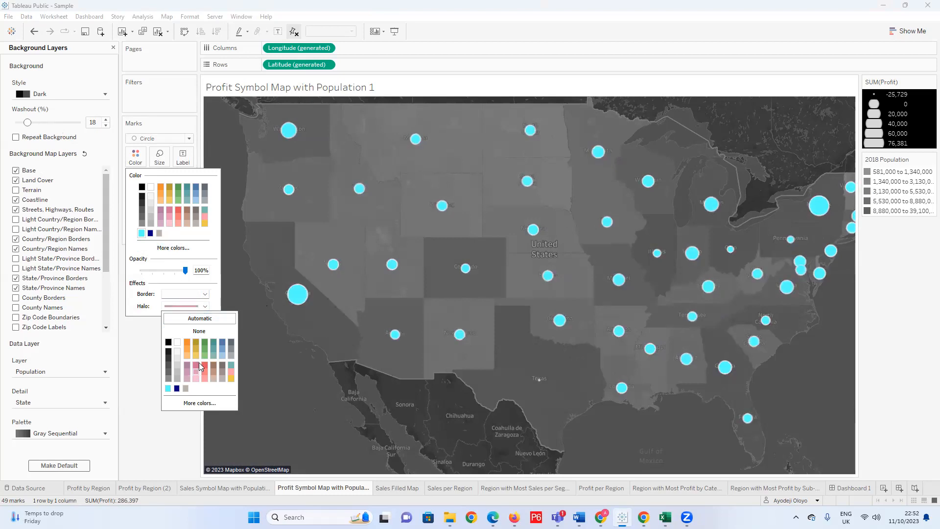
pyautogui.click(179, 336)
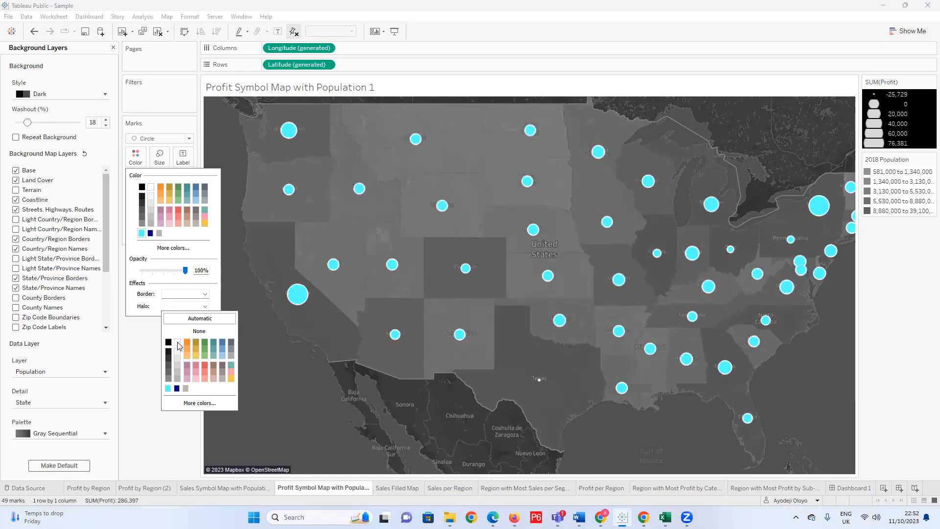
# Close the background layers settings and label the profit circles on the map with the State field.
pyautogui.click(156, 438)
pyautogui.scroll(5, 296, 289)
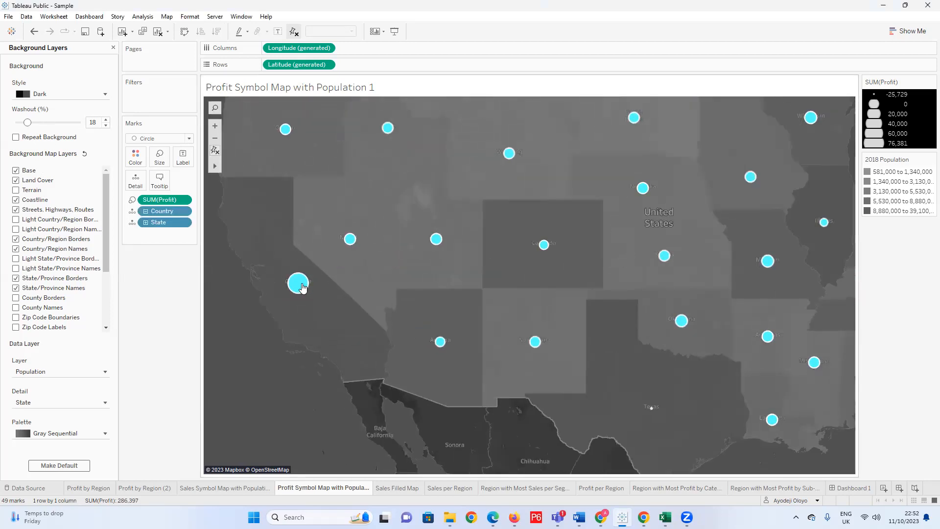
pyautogui.scroll(-5, 304, 292)
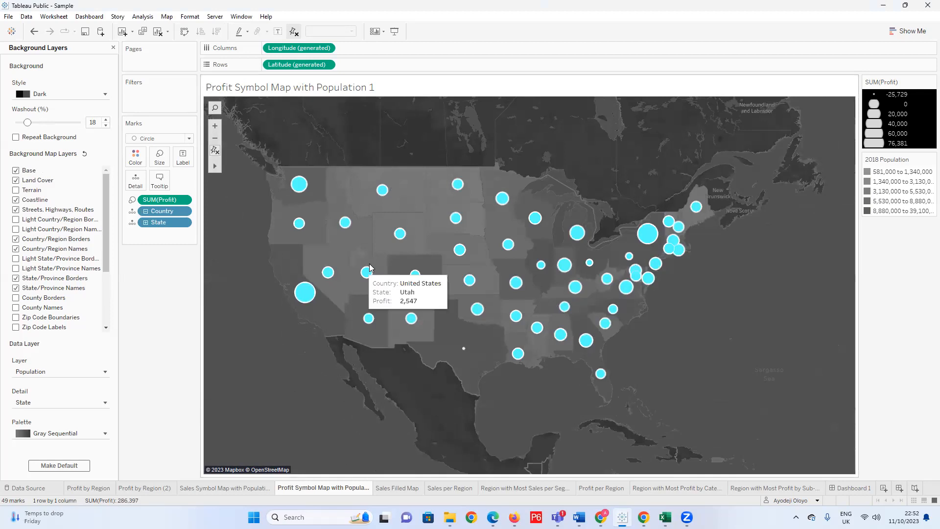
pyautogui.click(113, 47)
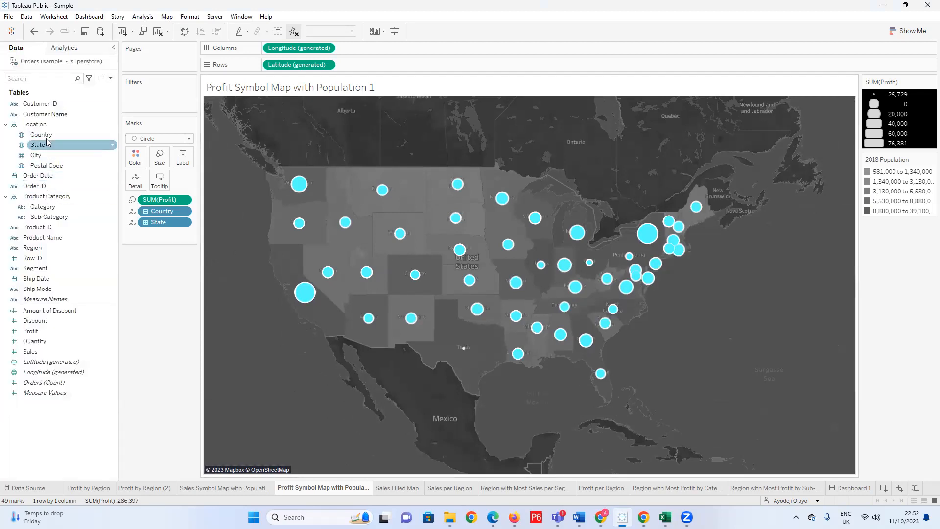
pyautogui.moveTo(42, 141); pyautogui.dragTo(185, 161)
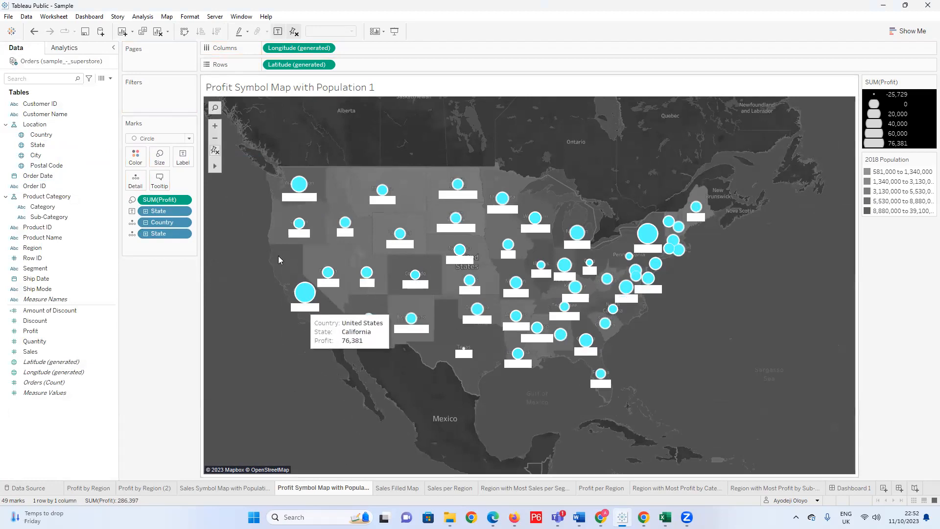
# Try the Automatic halo on the map's circles and check how the state labels read against the dark background.
pyautogui.click(136, 157)
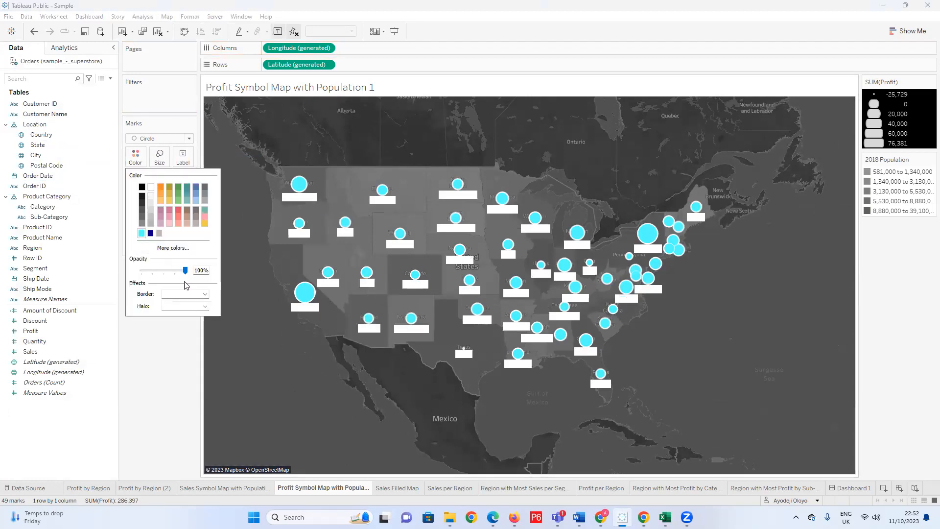
pyautogui.click(205, 306)
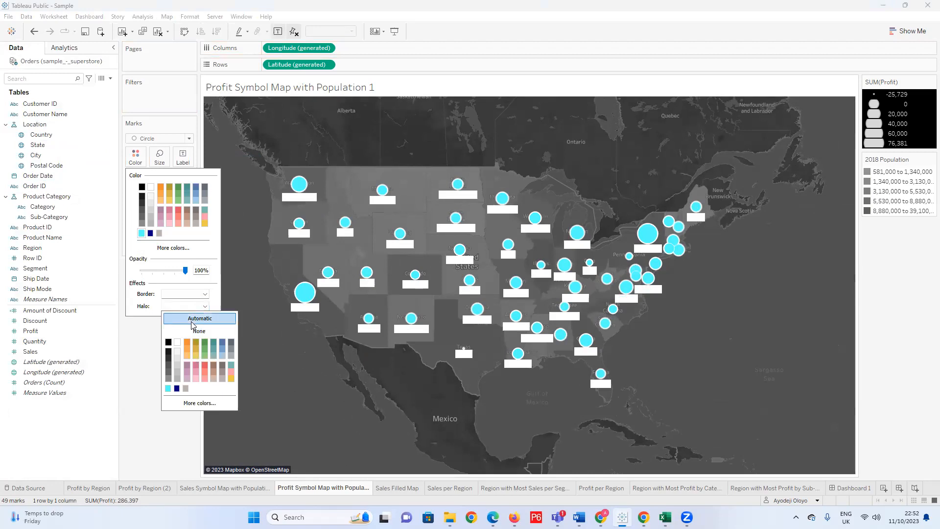
pyautogui.click(192, 321)
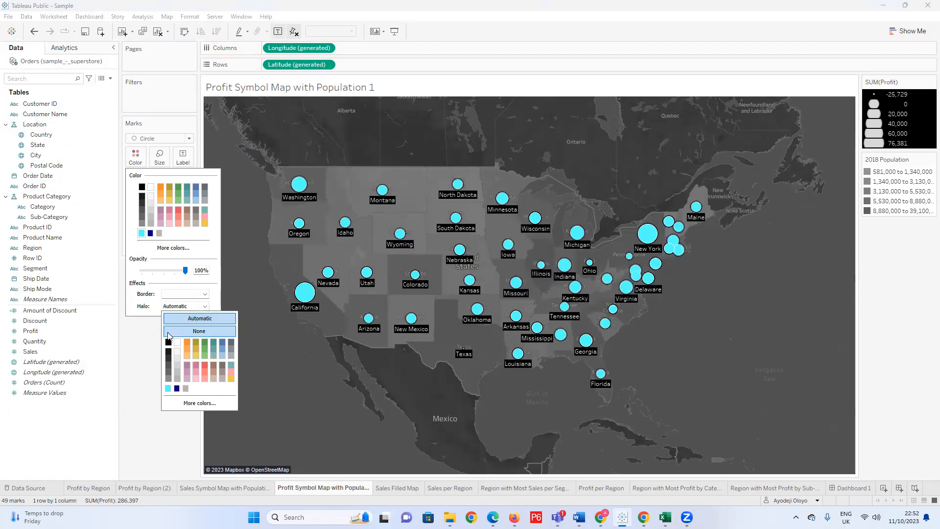
pyautogui.click(274, 350)
pyautogui.scroll(2, 386, 267)
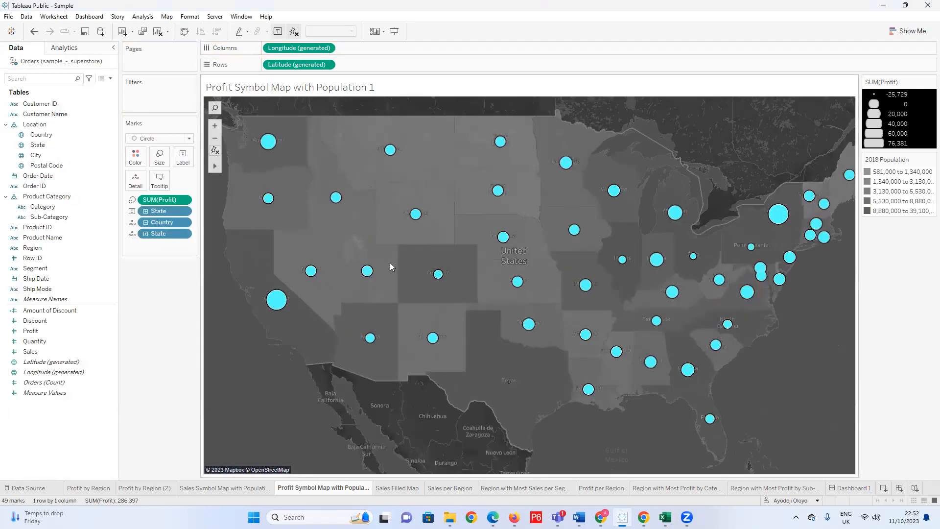
pyautogui.scroll(-1, 390, 263)
pyautogui.click(288, 296)
pyautogui.click(257, 358)
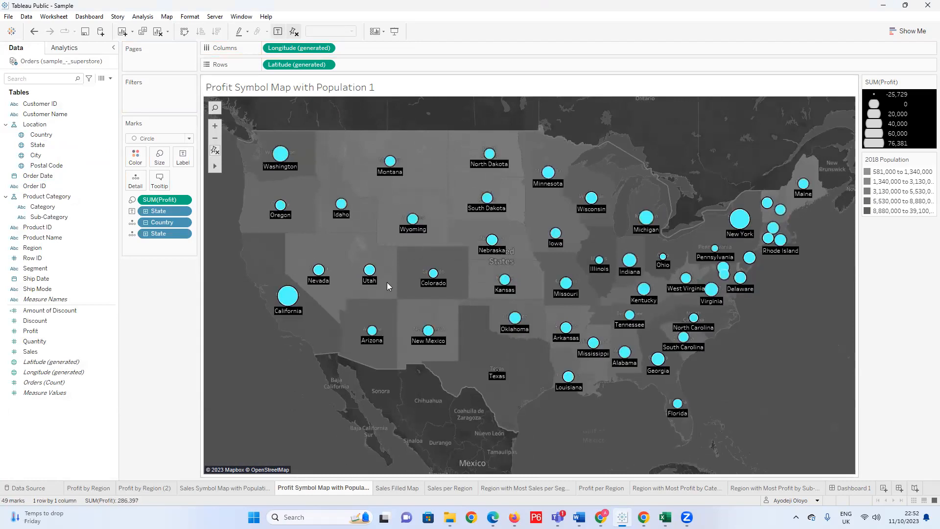
pyautogui.moveTo(302, 315)
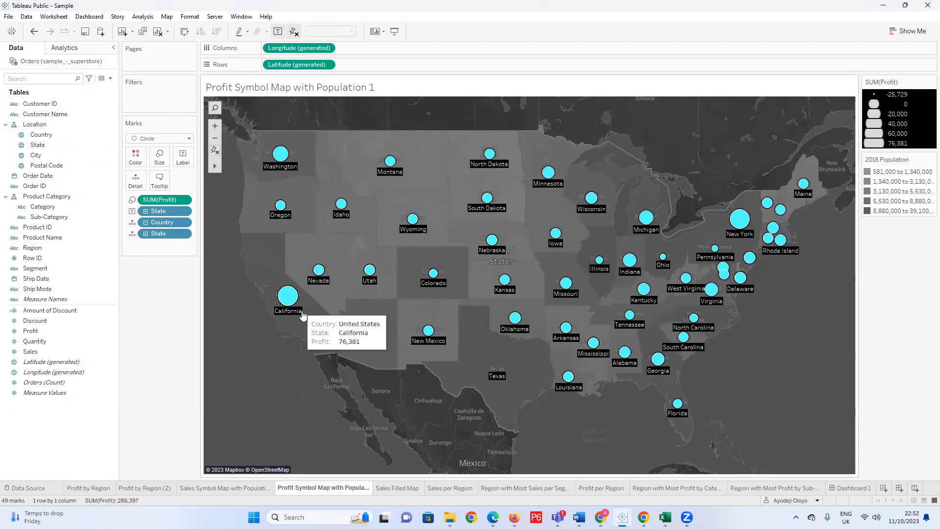
# Try a light gray halo on the map's circles and state labels.
pyautogui.click(136, 158)
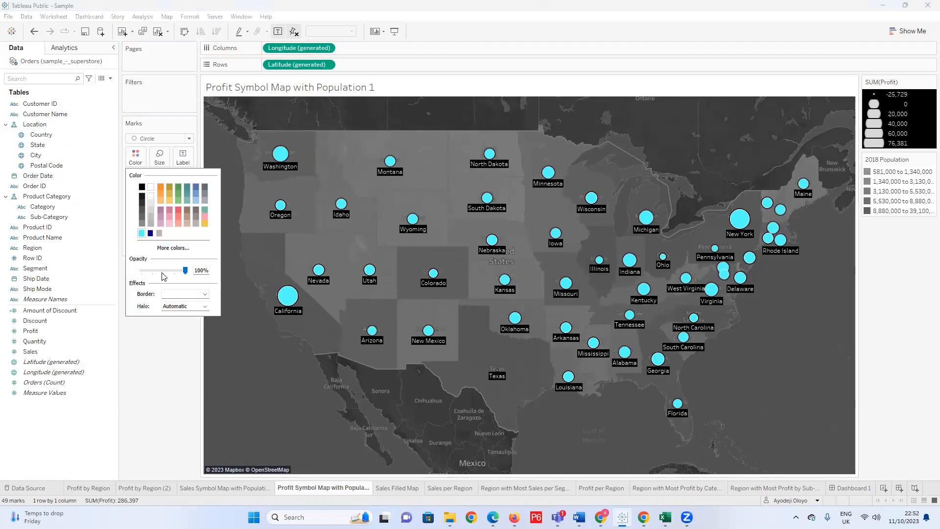
pyautogui.click(205, 306)
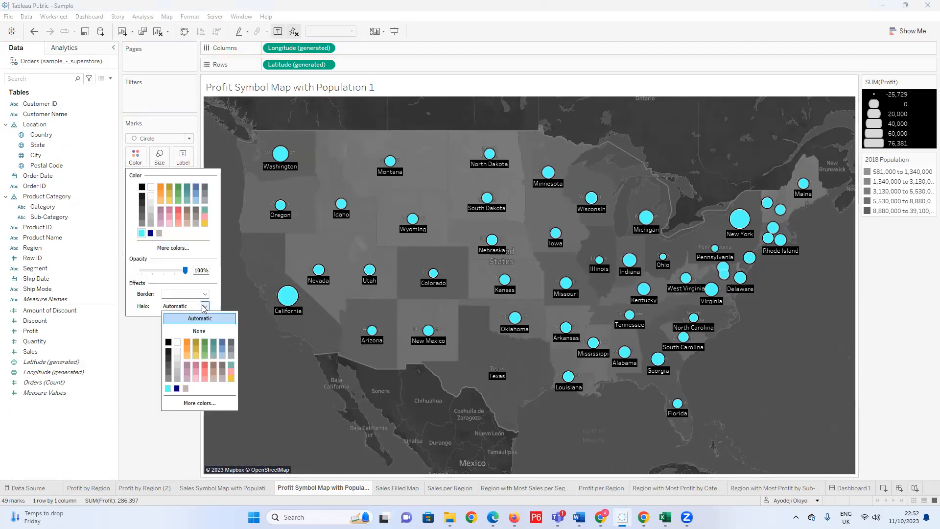
pyautogui.click(177, 363)
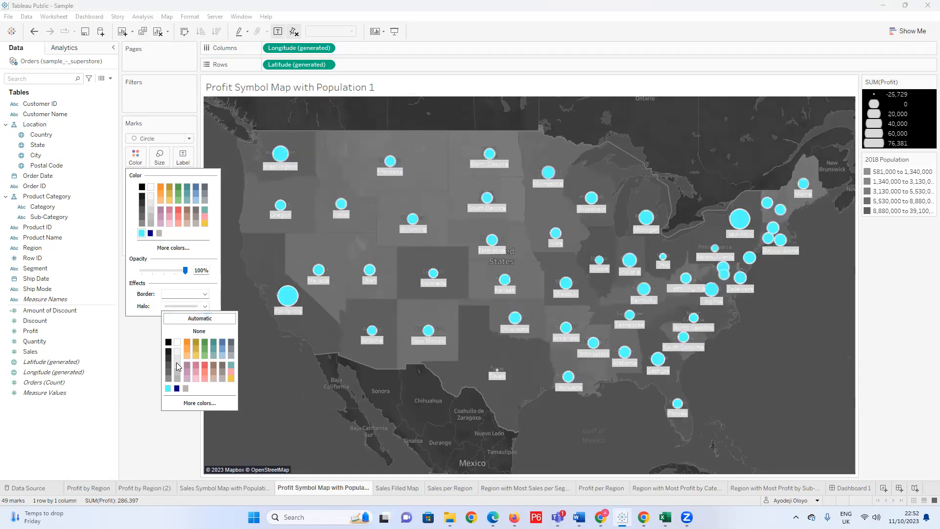
pyautogui.click(135, 354)
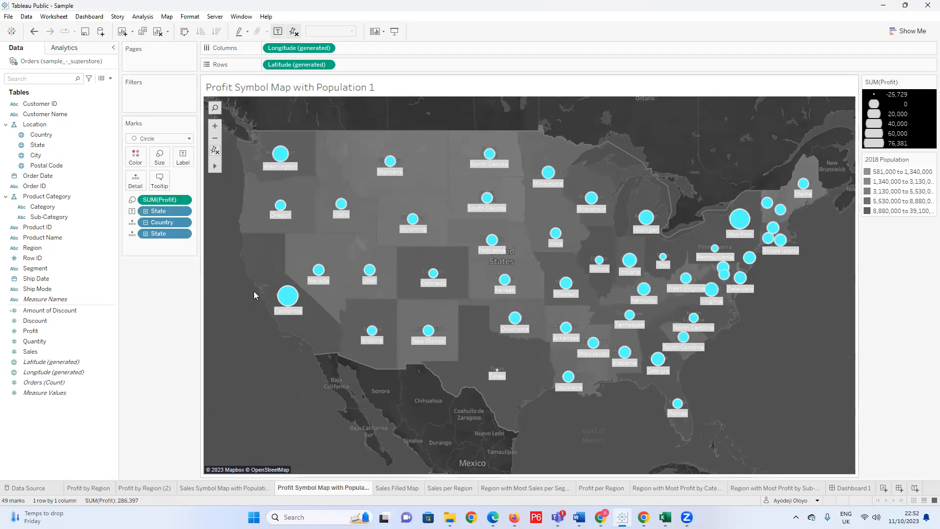
# Set the halo effect of the profit circles to None.
pyautogui.click(136, 156)
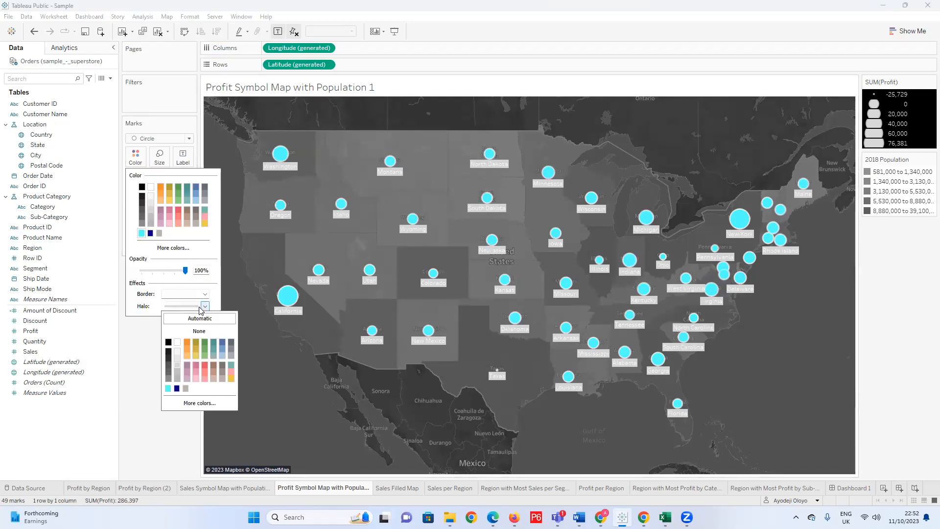
pyautogui.click(199, 331)
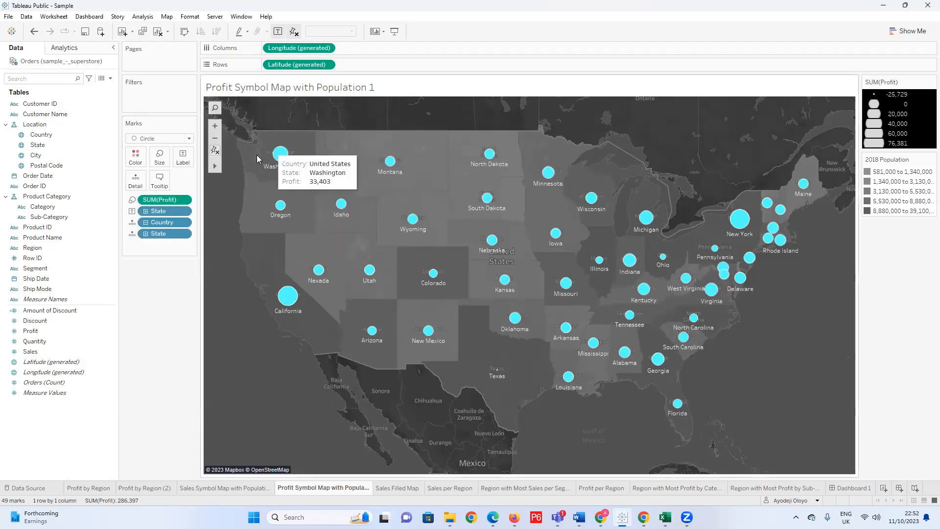
pyautogui.click(139, 165)
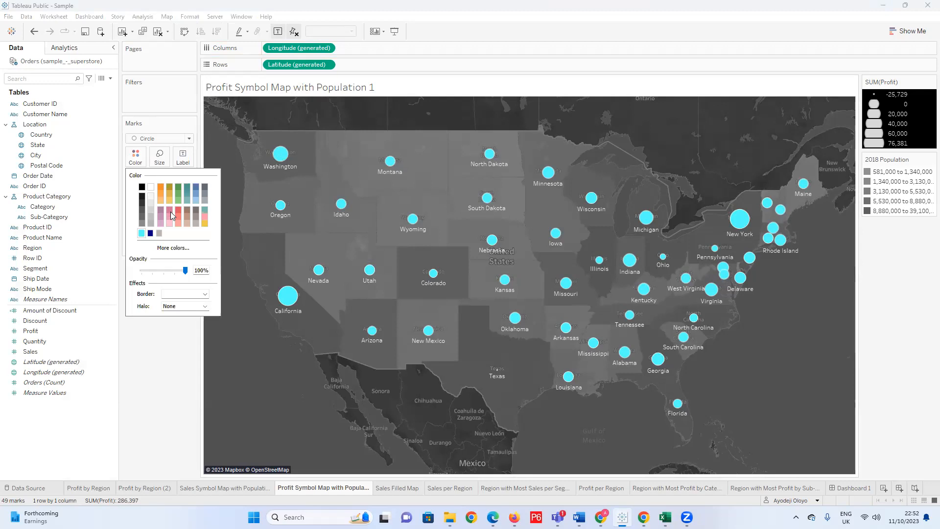
pyautogui.click(138, 321)
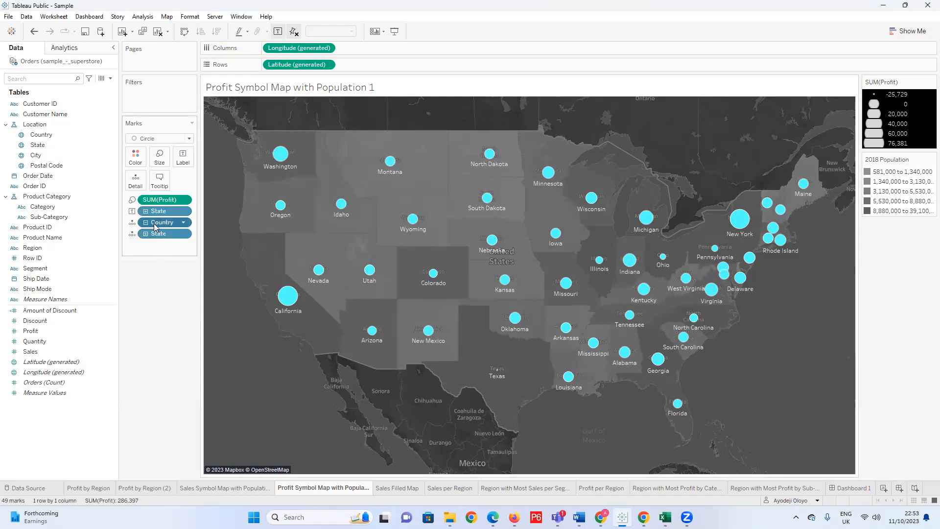
pyautogui.click(153, 236)
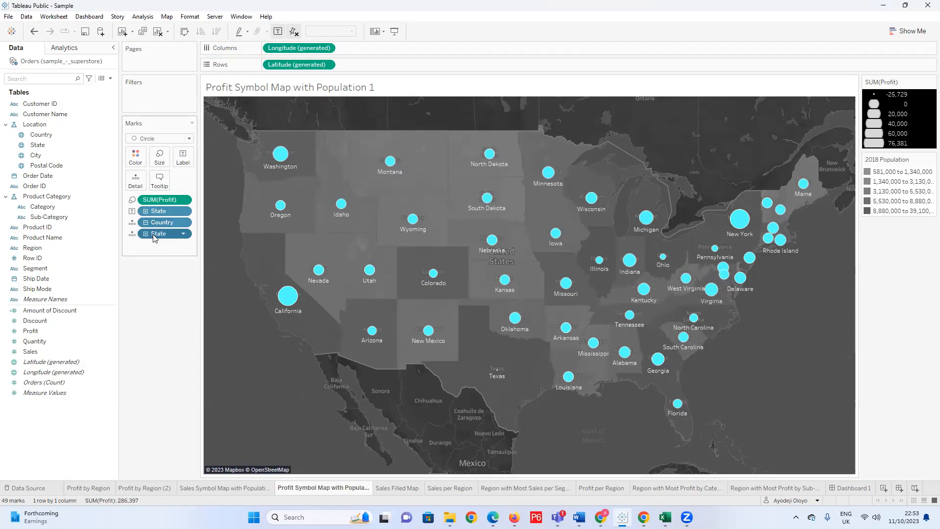
pyautogui.rightClick(155, 236)
pyautogui.click(151, 231)
pyautogui.click(137, 159)
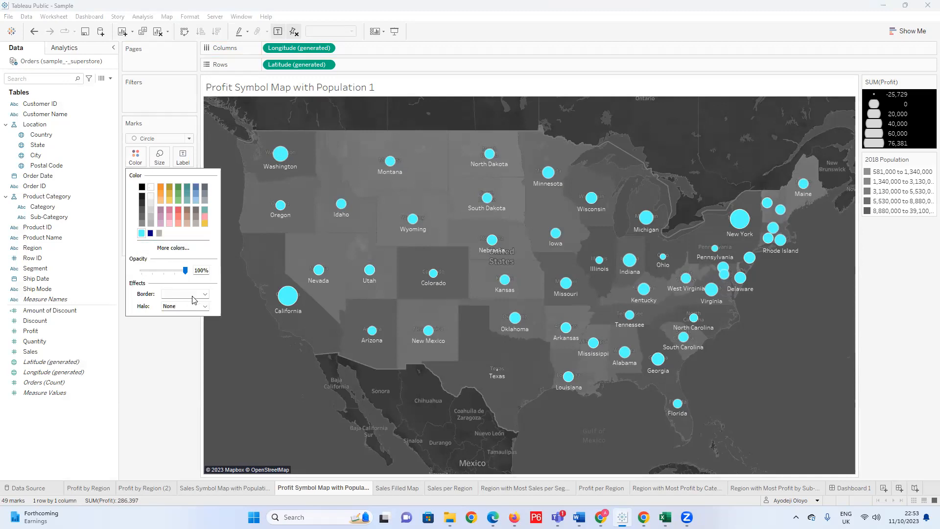
pyautogui.click(145, 327)
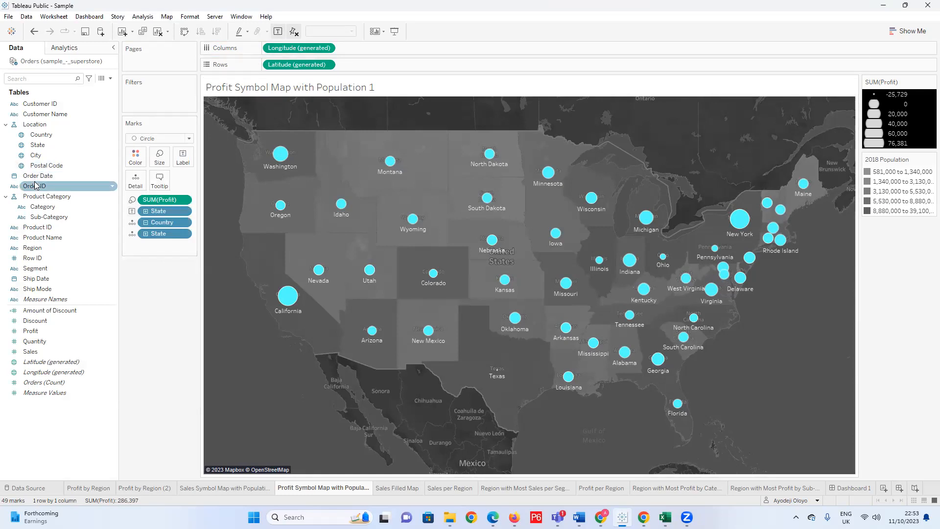
# Try the Map mark type with a white border for the states, and return the mark type to Circle.
pyautogui.click(186, 139)
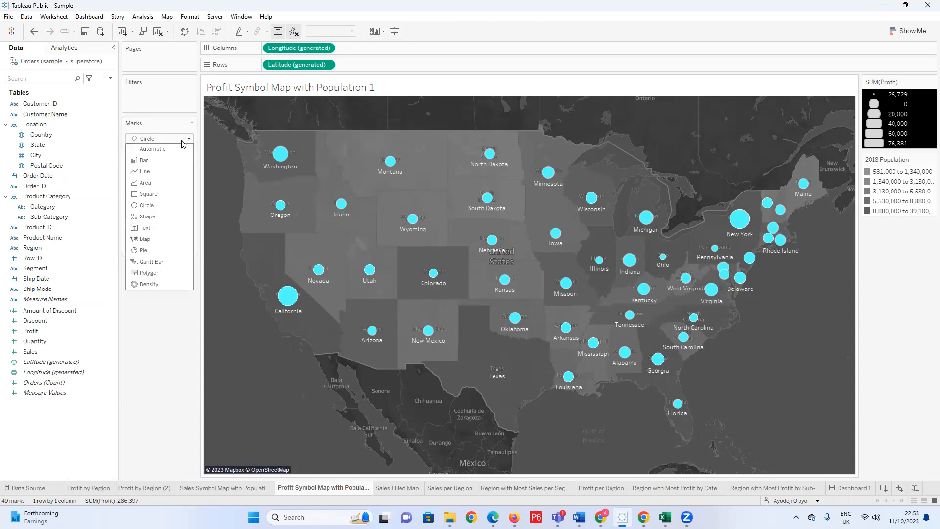
pyautogui.click(156, 239)
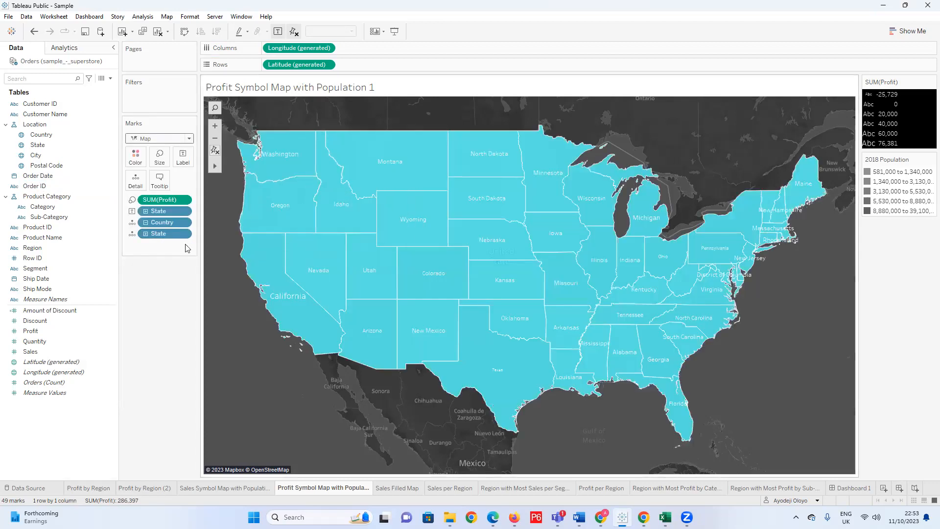
pyautogui.click(136, 157)
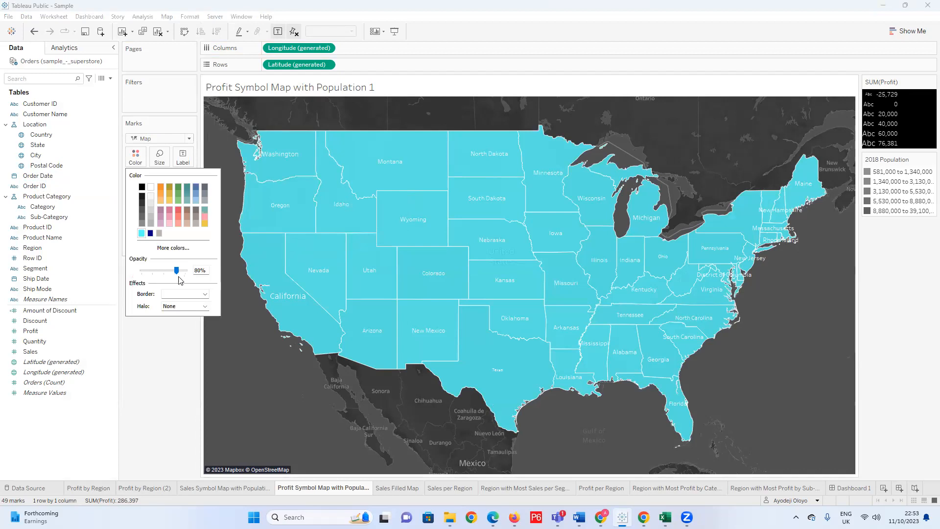
pyautogui.click(205, 294)
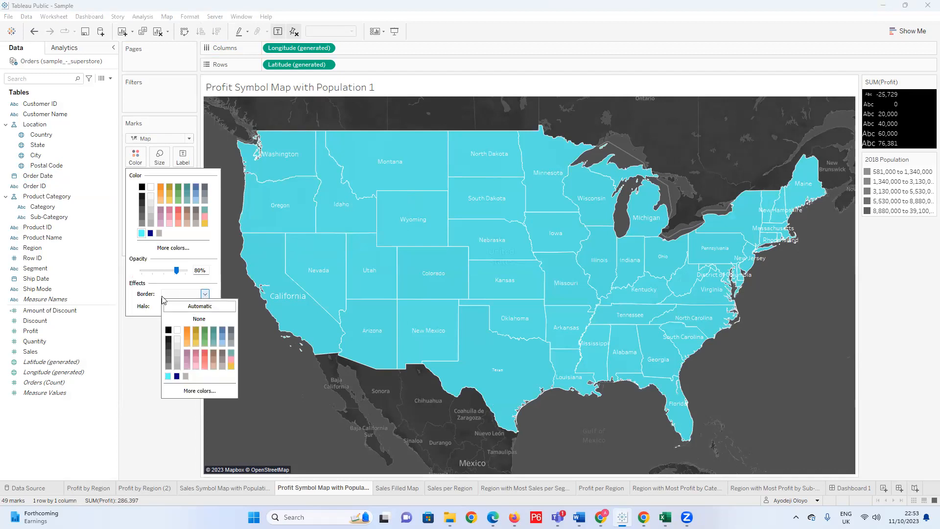
pyautogui.click(177, 332)
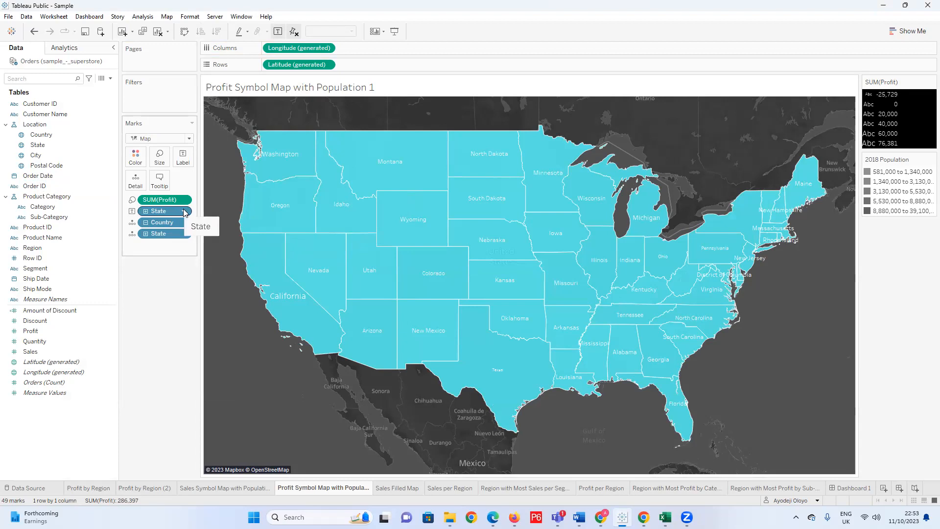
pyautogui.click(189, 139)
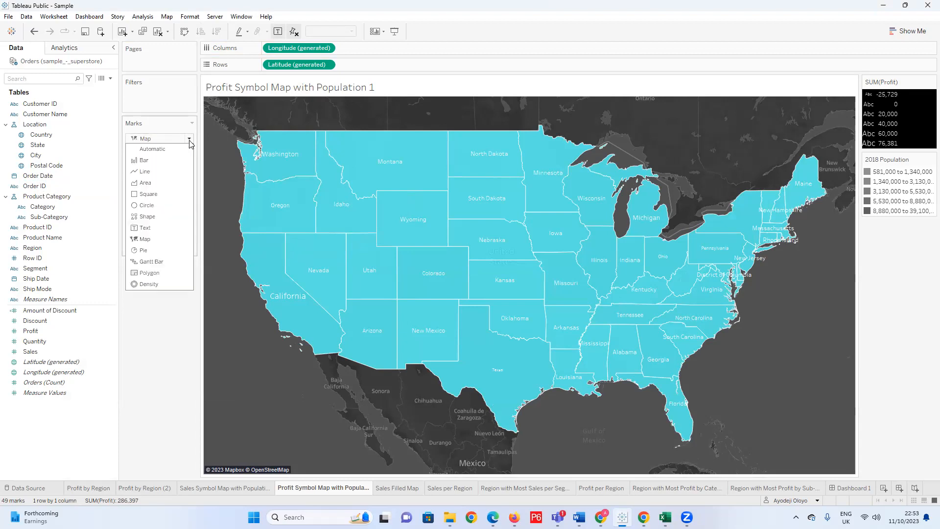
pyautogui.click(156, 206)
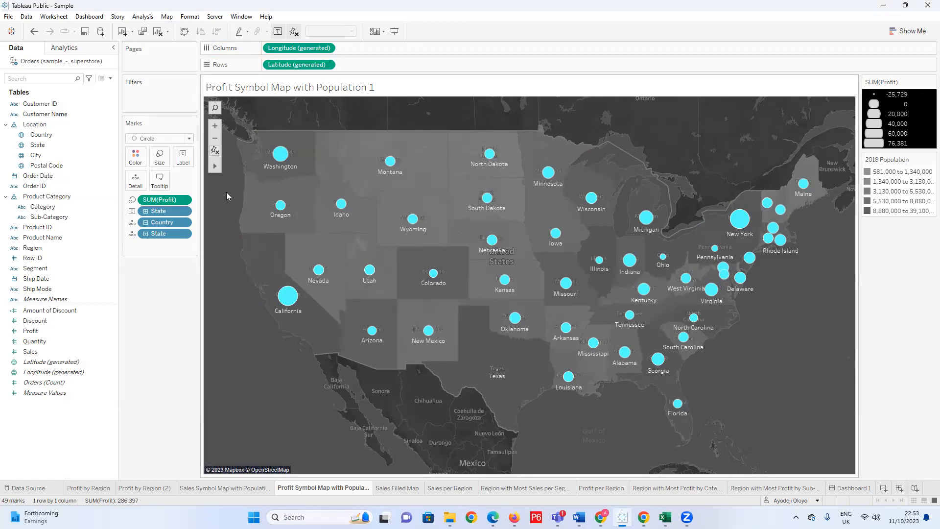
# Label the profit circles with both the State name and the sum of Profit.
pyautogui.click(146, 223)
pyautogui.click(145, 211)
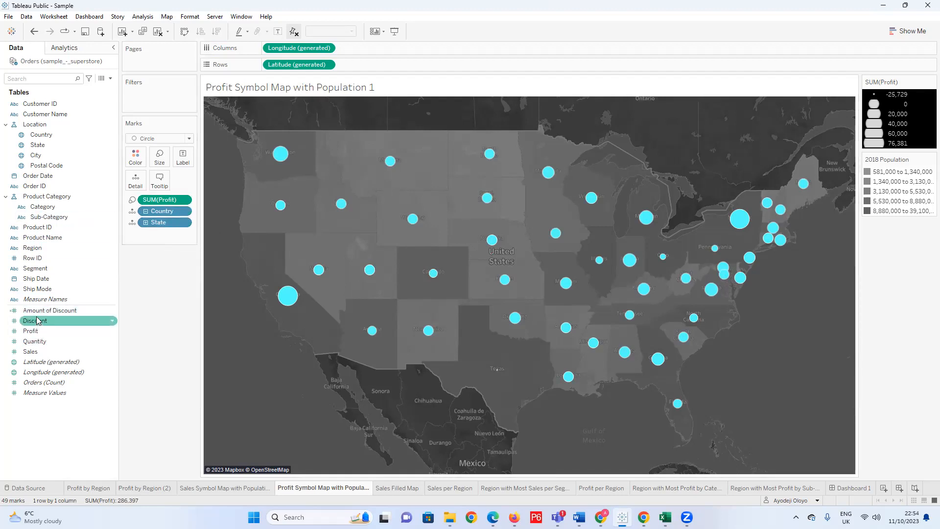
pyautogui.moveTo(39, 150); pyautogui.dragTo(185, 159)
pyautogui.moveTo(35, 337); pyautogui.dragTo(179, 163)
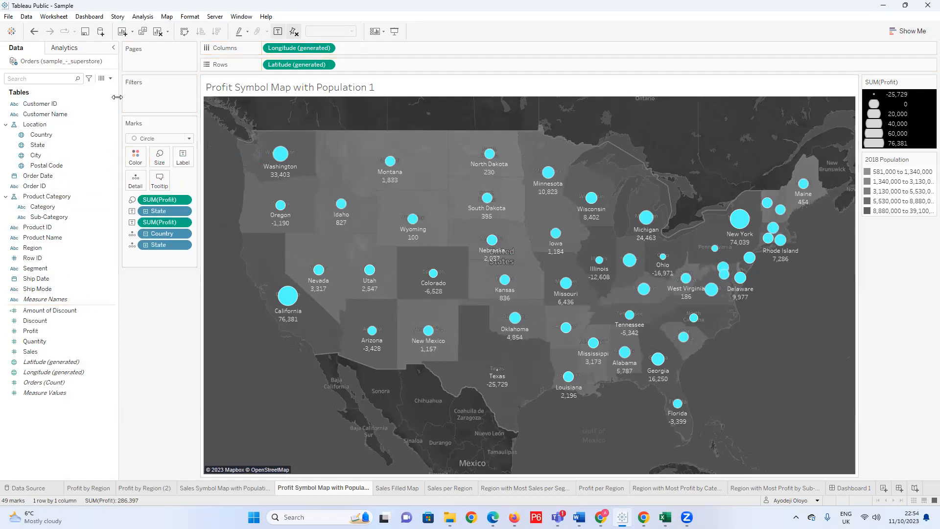
pyautogui.rightClick(273, 167)
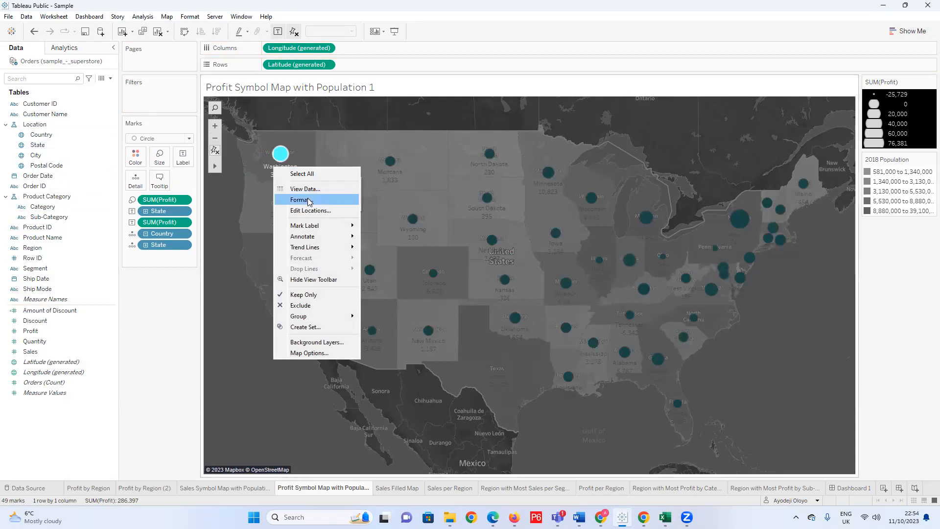
pyautogui.click(309, 200)
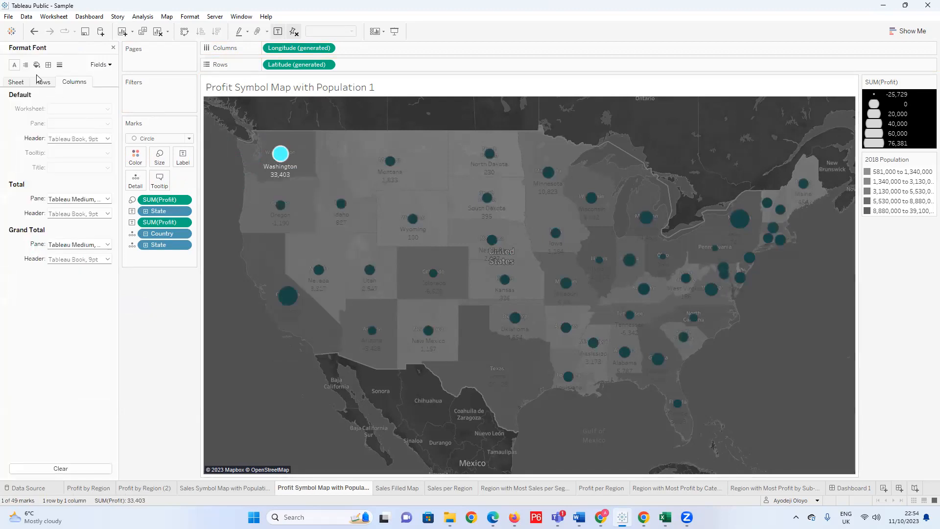
pyautogui.click(18, 83)
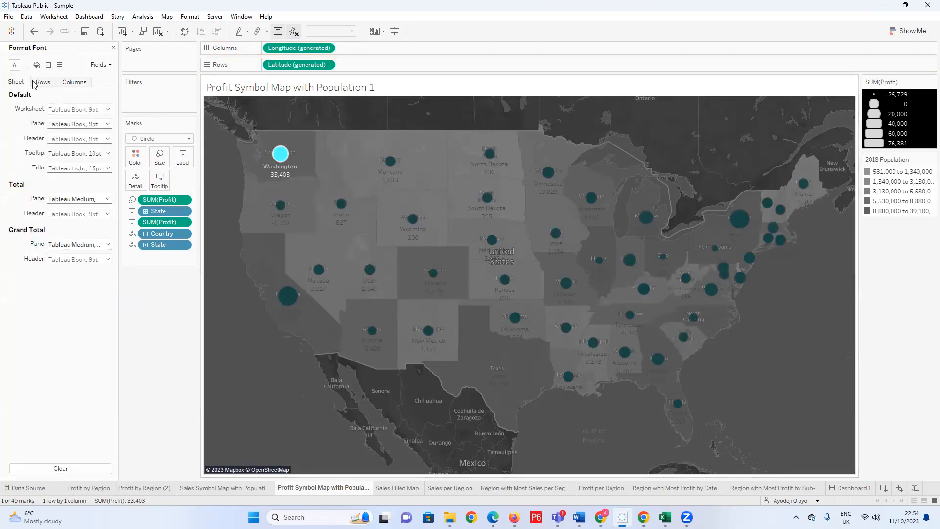
pyautogui.click(69, 83)
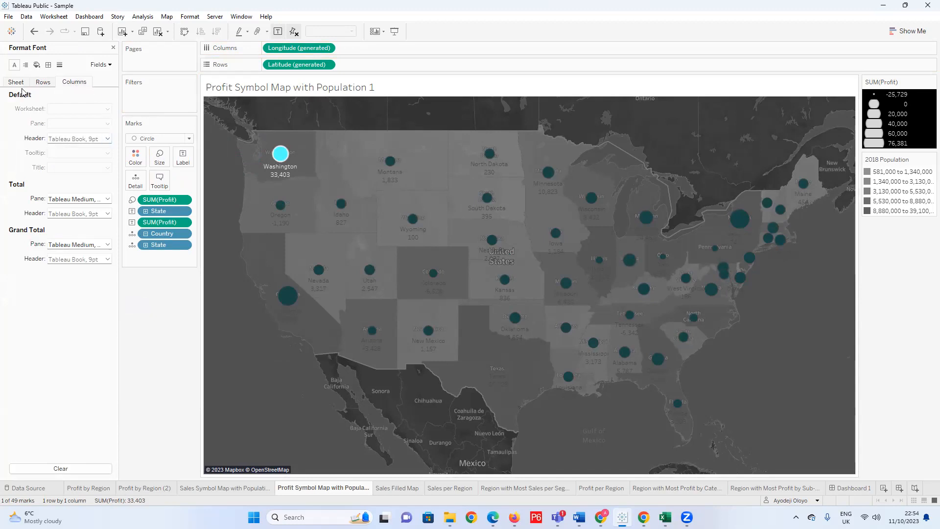
pyautogui.click(99, 64)
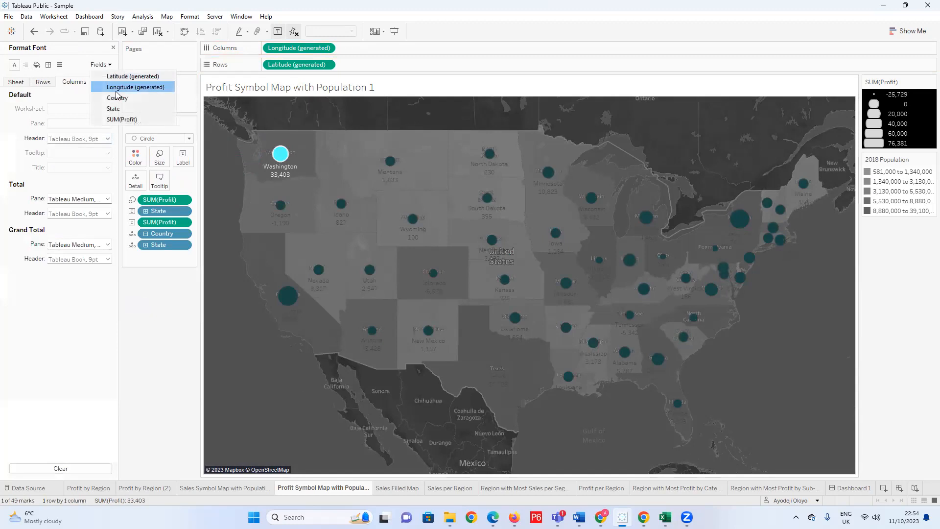
pyautogui.click(125, 119)
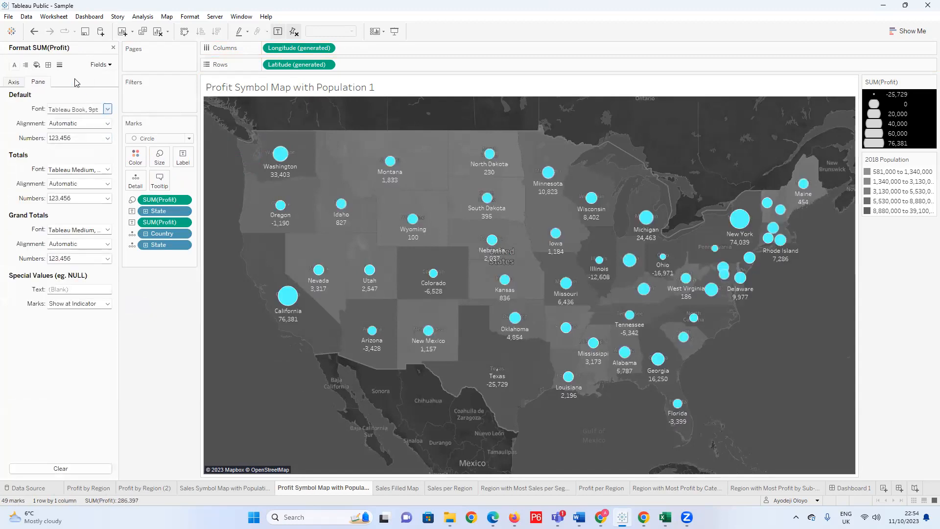
# Set the worksheet's default font to Tableau Semibold, size 10.
pyautogui.rightClick(277, 169)
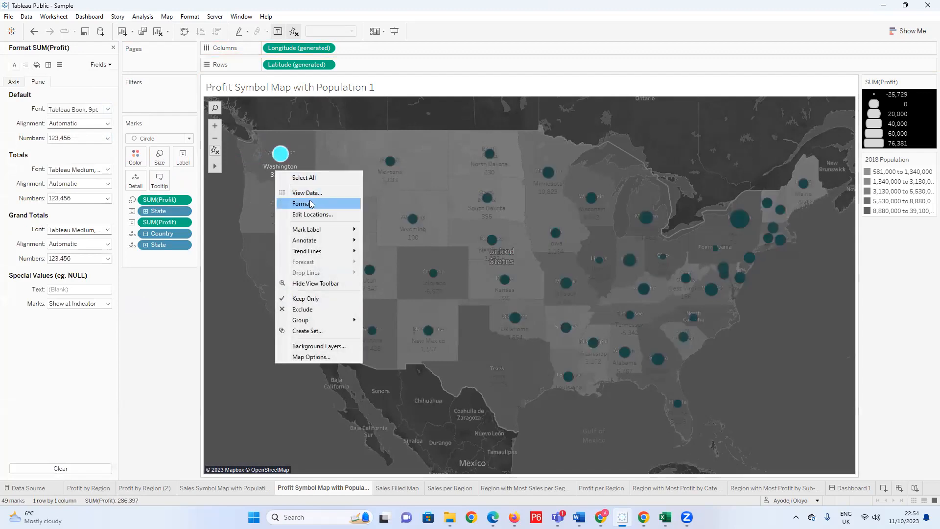
pyautogui.click(311, 204)
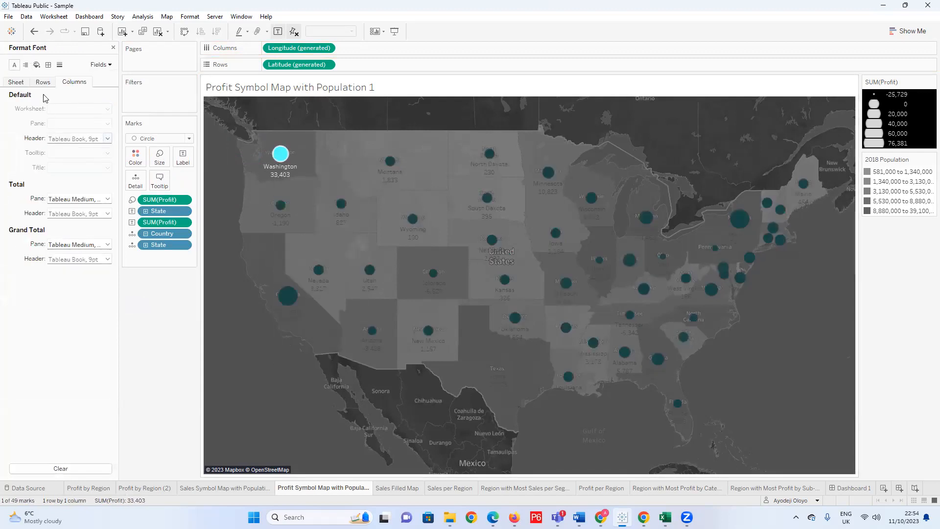
pyautogui.click(11, 84)
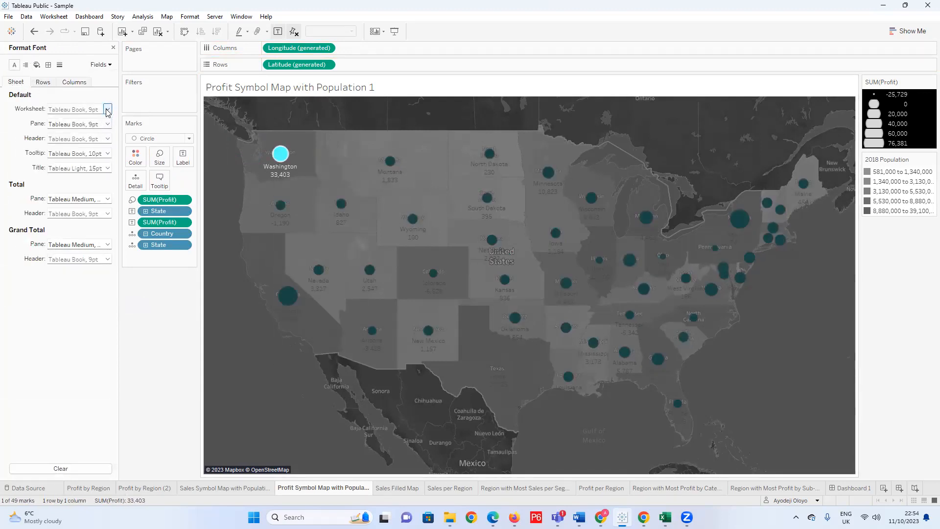
pyautogui.click(107, 110)
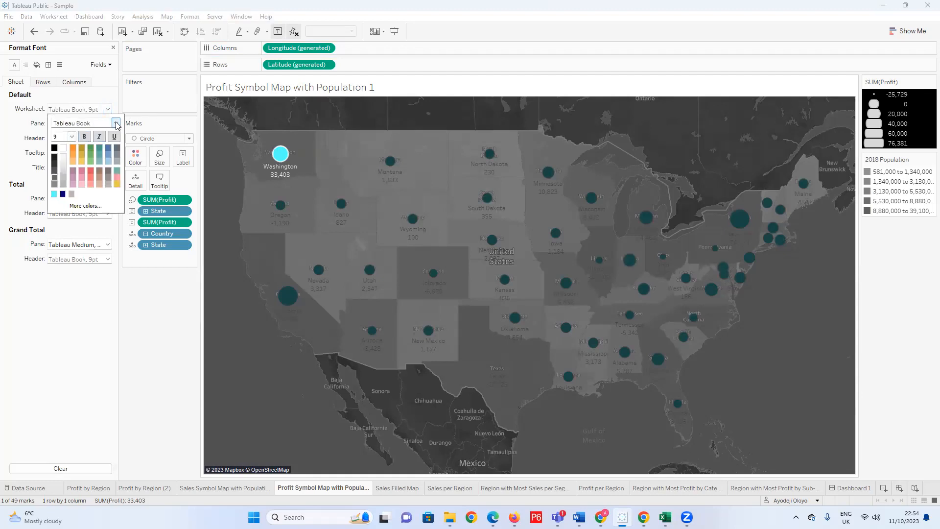
pyautogui.click(115, 123)
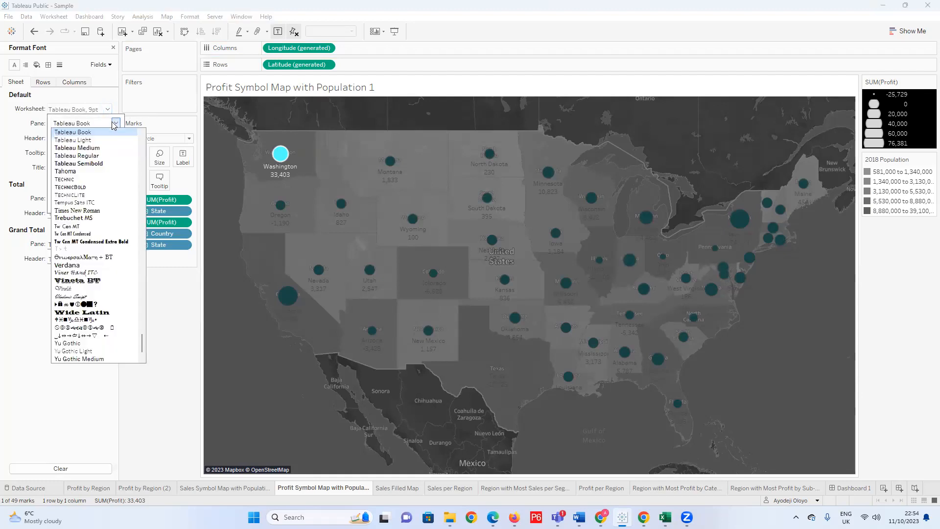
pyautogui.click(97, 164)
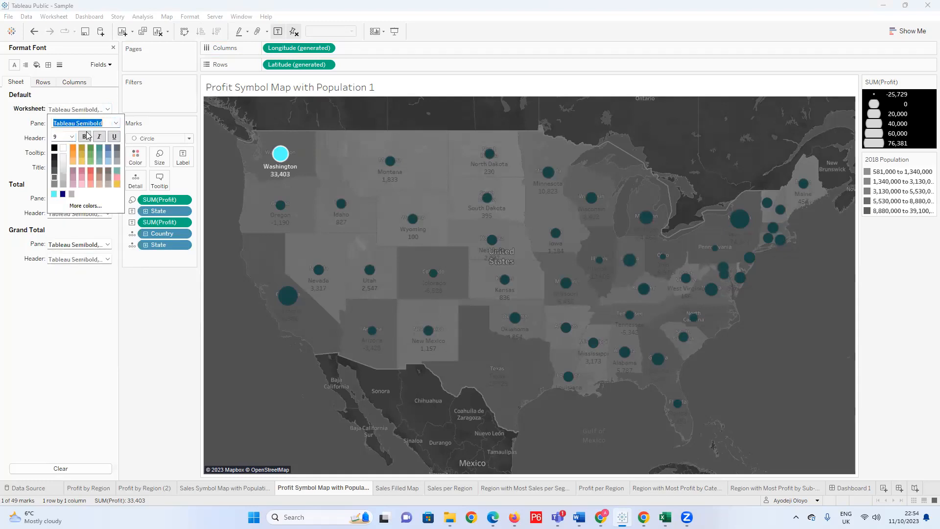
pyautogui.click(72, 137)
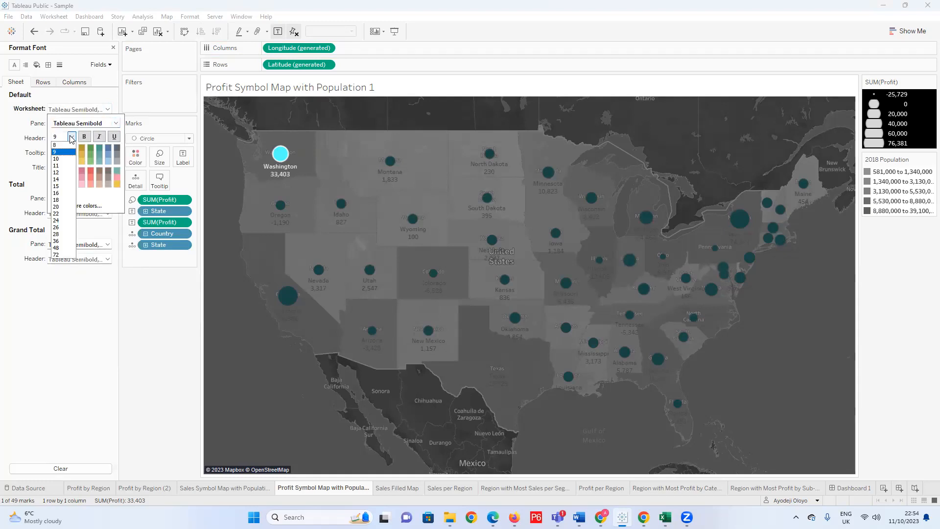
pyautogui.click(61, 159)
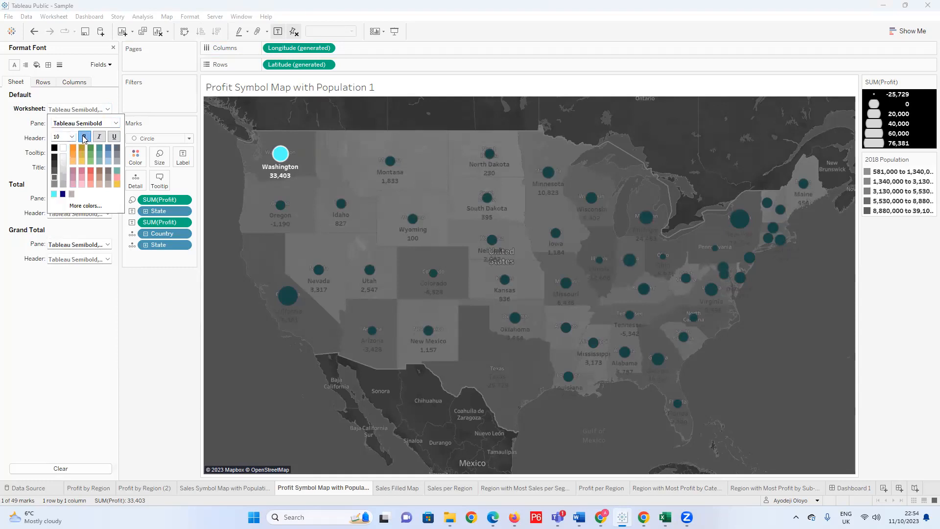
pyautogui.click(147, 300)
pyautogui.click(225, 304)
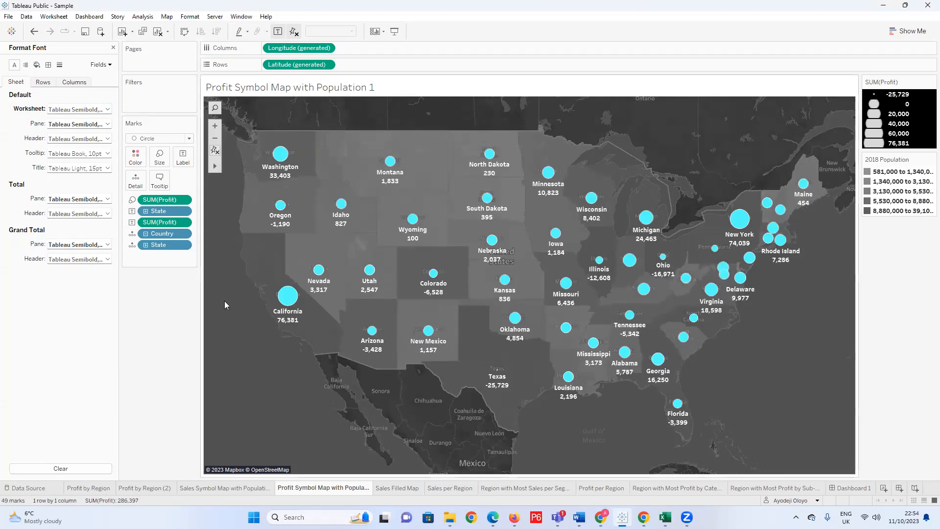
# Format the SUM(Profit) values as custom £ currency with 0 decimal places and display units of Thousands (K).
pyautogui.click(106, 68)
pyautogui.rightClick(282, 171)
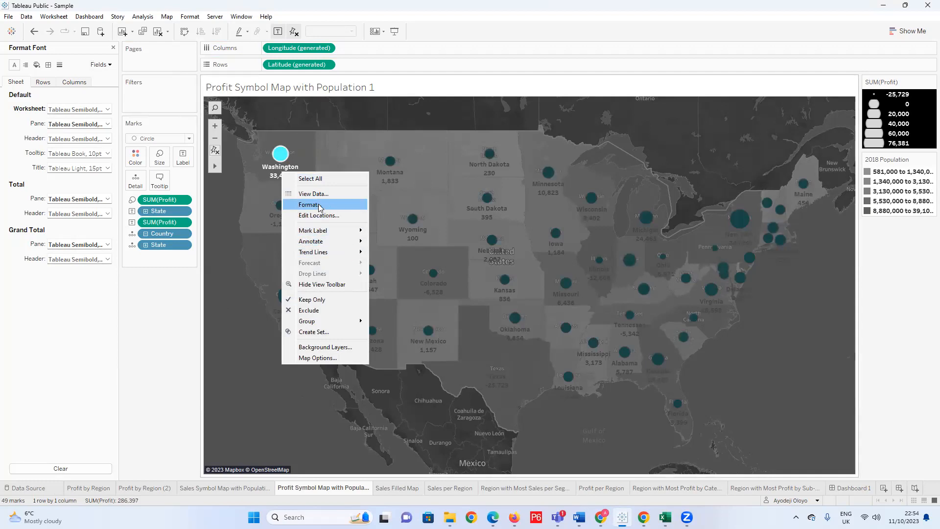
pyautogui.click(318, 204)
pyautogui.click(101, 64)
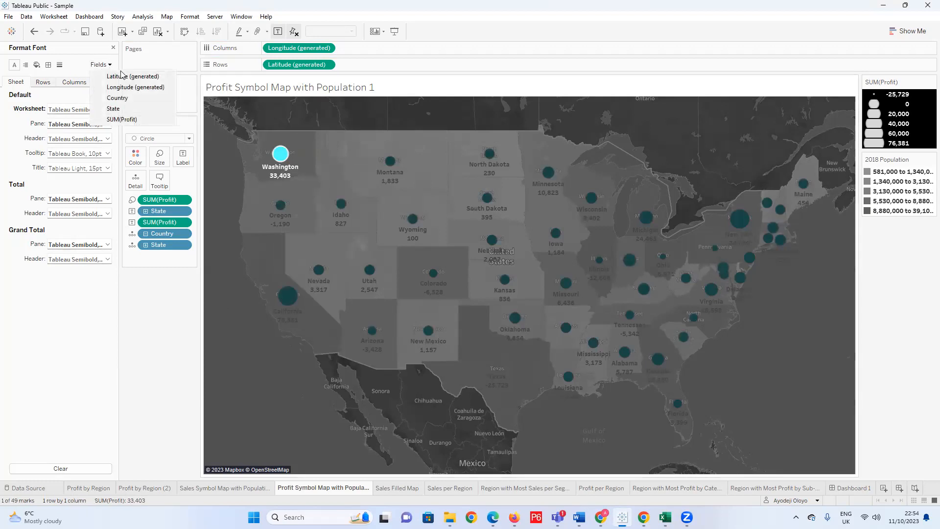
pyautogui.click(123, 119)
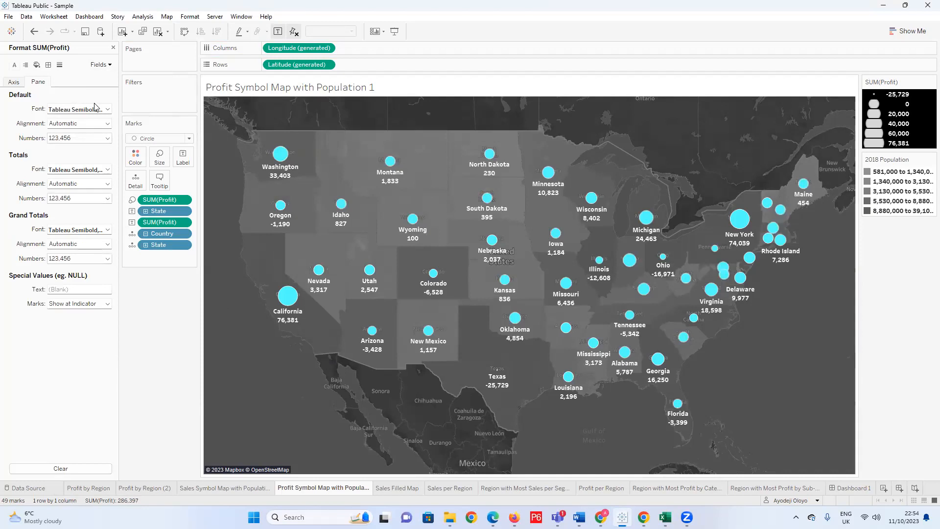
pyautogui.click(108, 138)
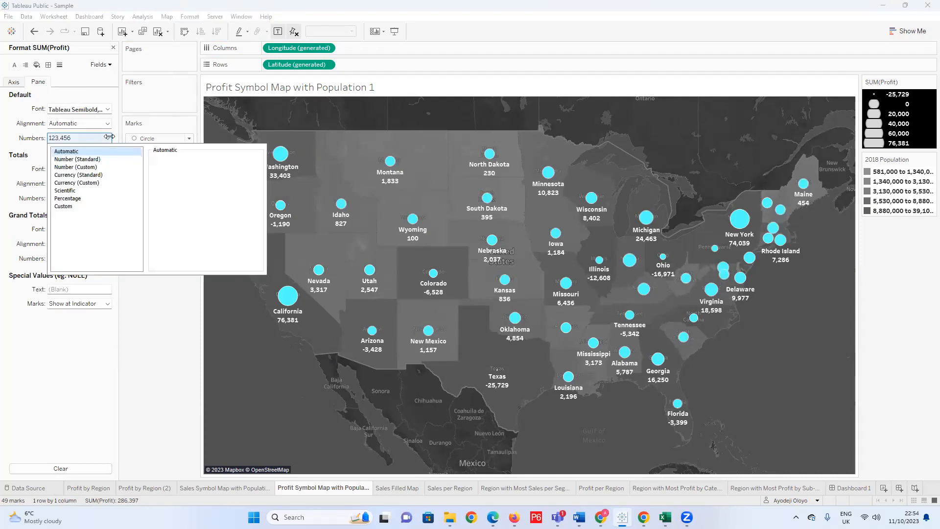
pyautogui.click(89, 183)
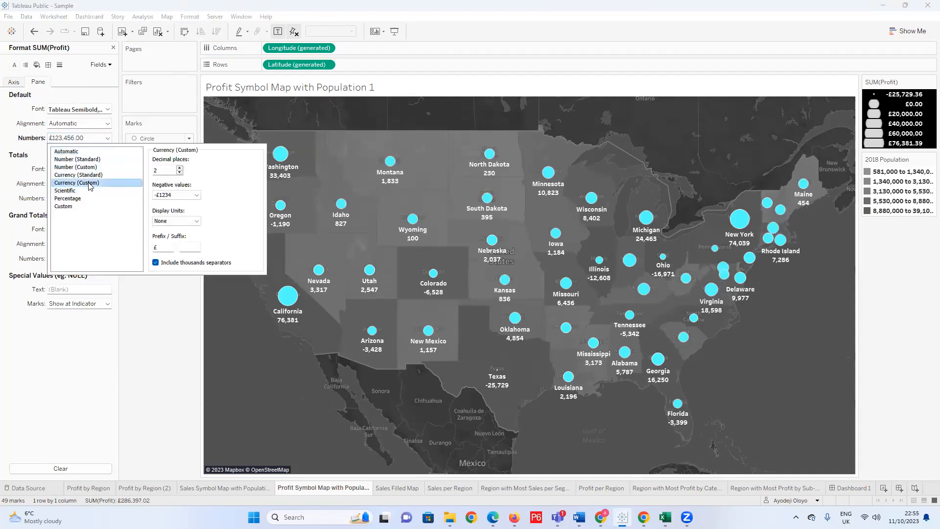
pyautogui.click(180, 172)
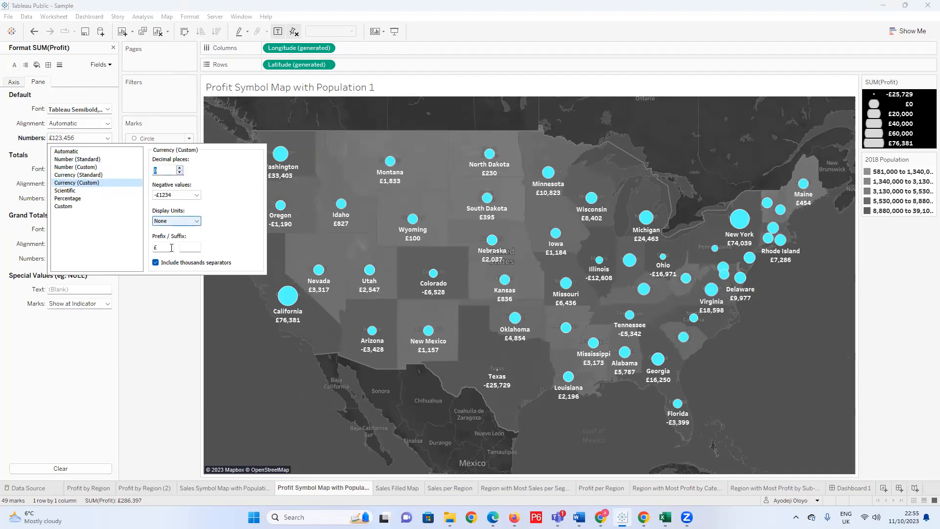
pyautogui.click(197, 221)
pyautogui.click(186, 237)
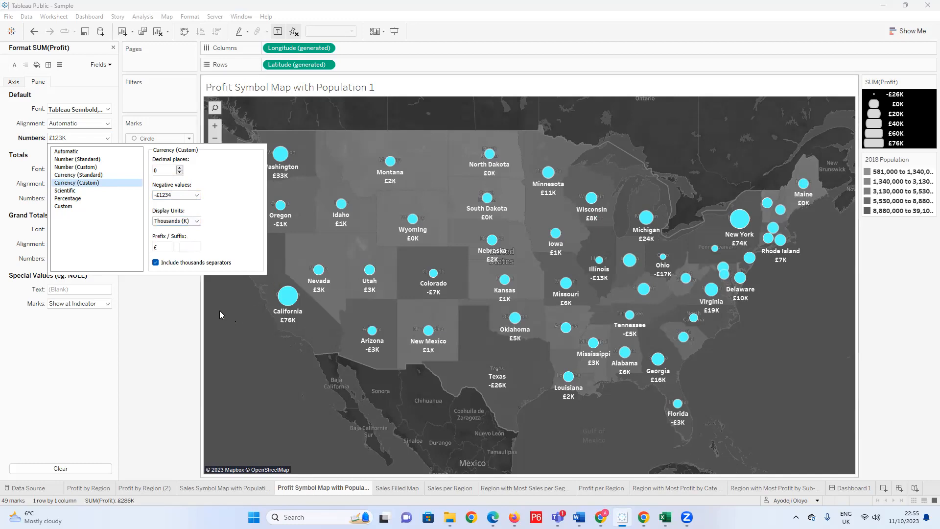
pyautogui.click(188, 277)
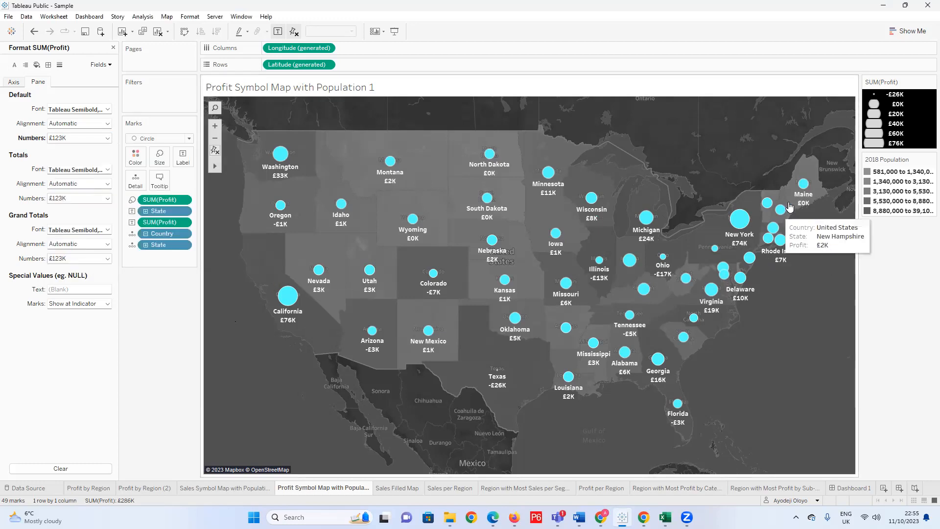
# Examine the state and profit labels around the northeastern and southwestern states at different map scales, and close the formatting options.
pyautogui.scroll(2, 773, 239)
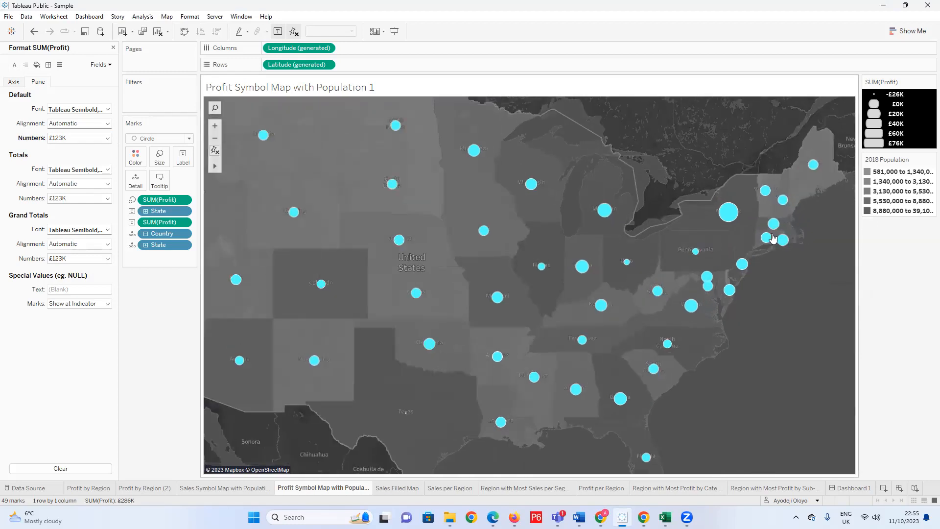
pyautogui.scroll(2, 766, 199)
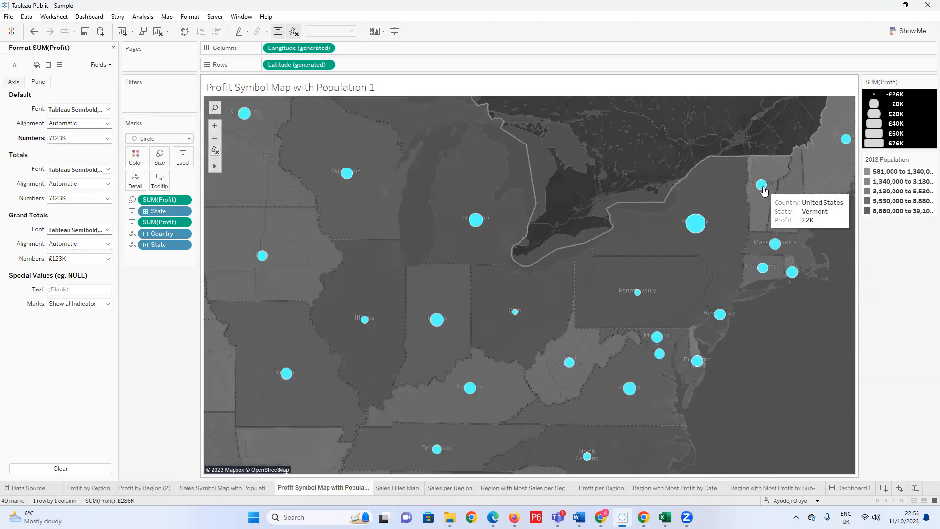
pyautogui.scroll(-4, 763, 190)
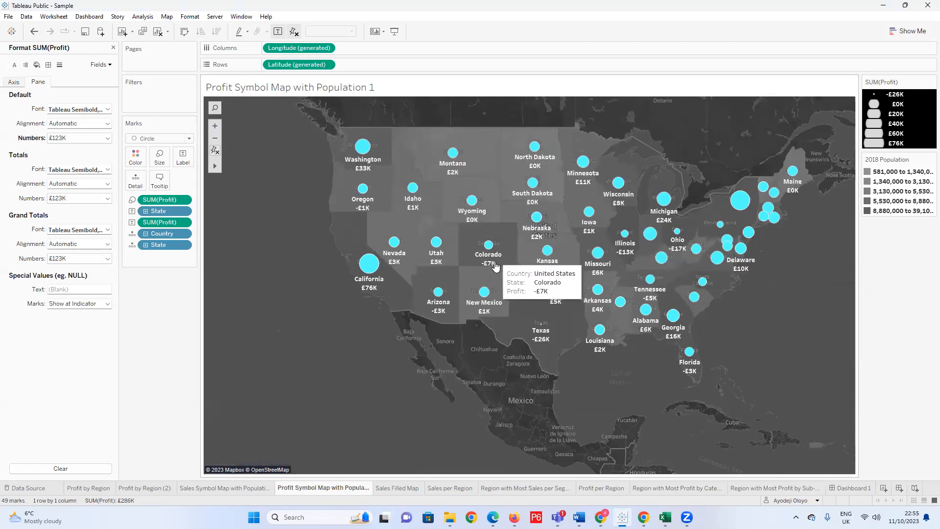
pyautogui.scroll(1, 520, 301)
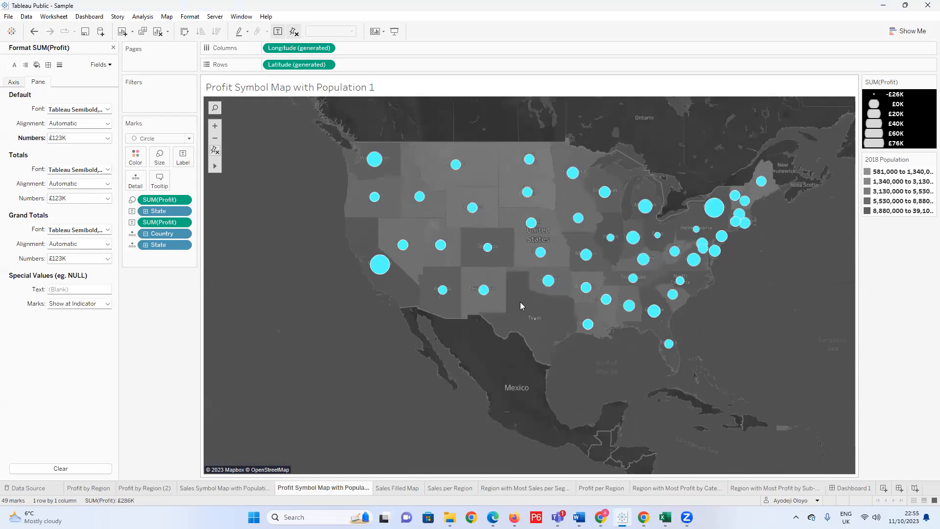
pyautogui.scroll(1, 429, 304)
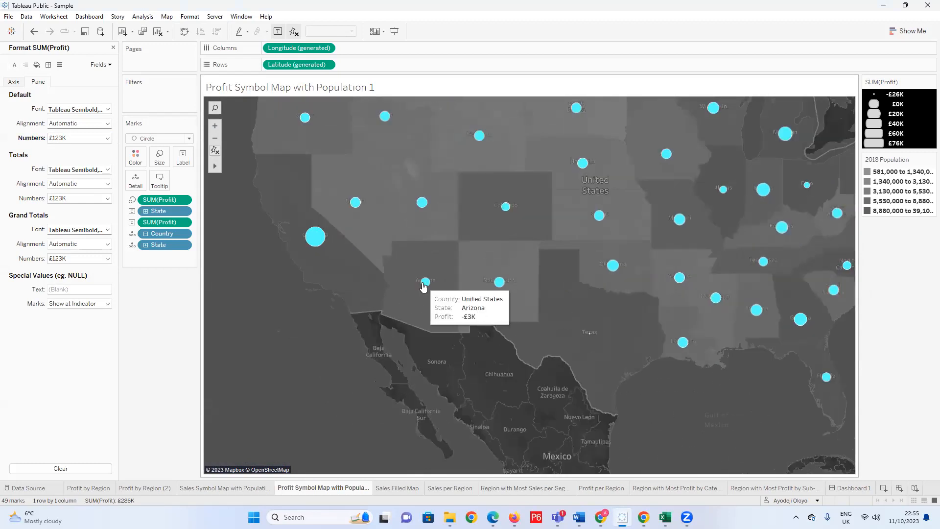
pyautogui.scroll(-1, 440, 314)
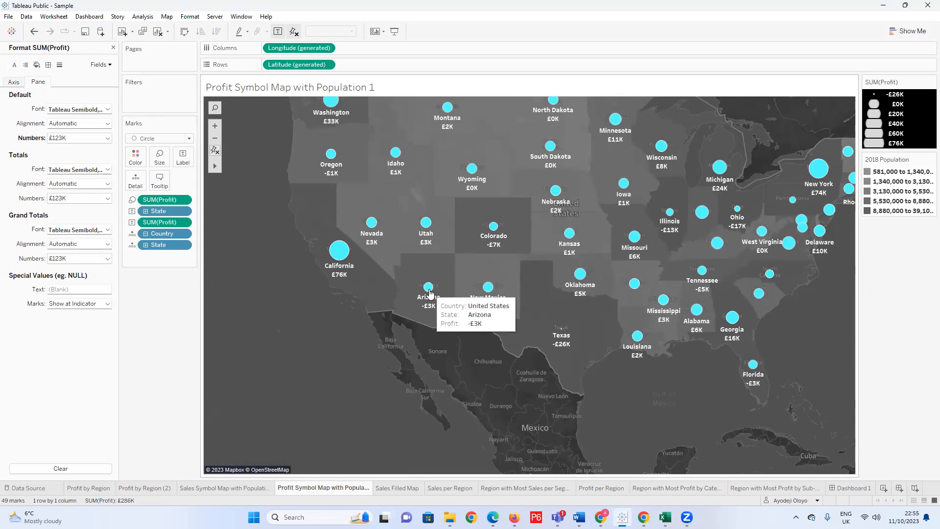
pyautogui.scroll(-1, 425, 295)
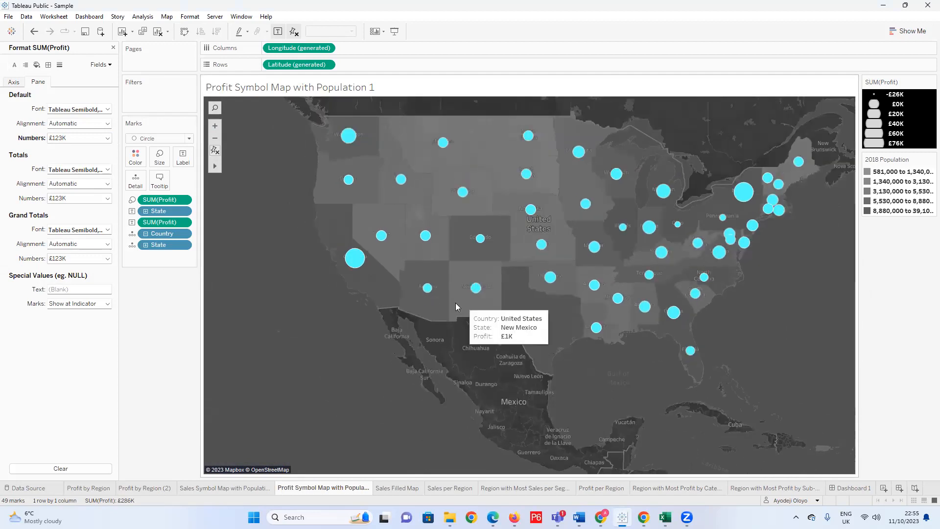
pyautogui.scroll(1, 455, 303)
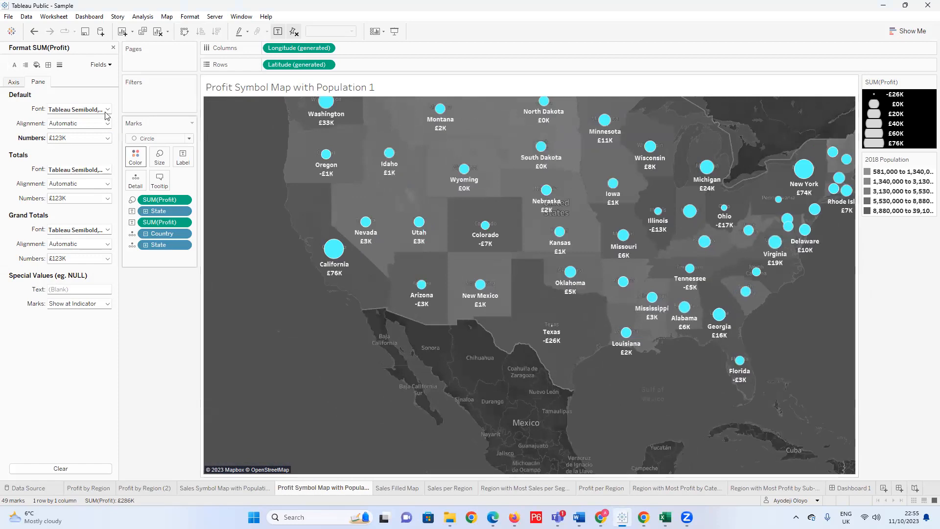
pyautogui.click(114, 47)
pyautogui.moveTo(418, 289)
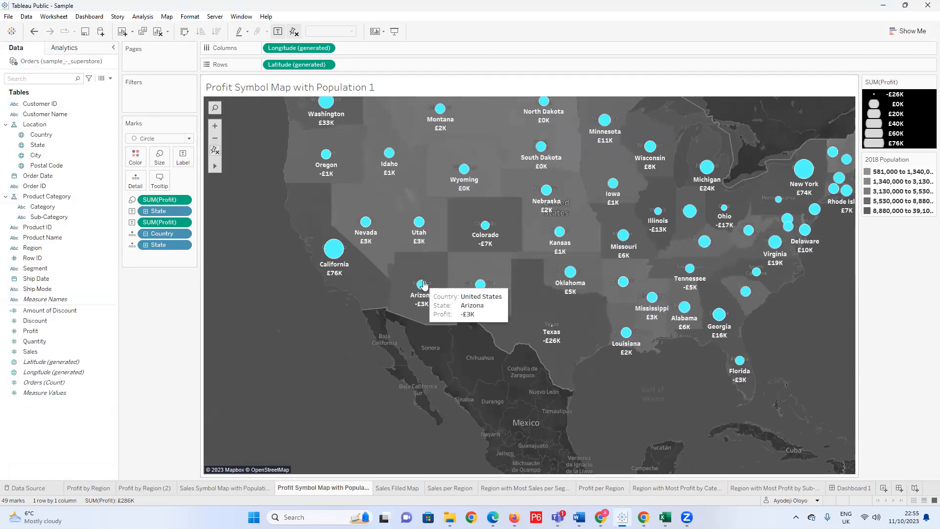
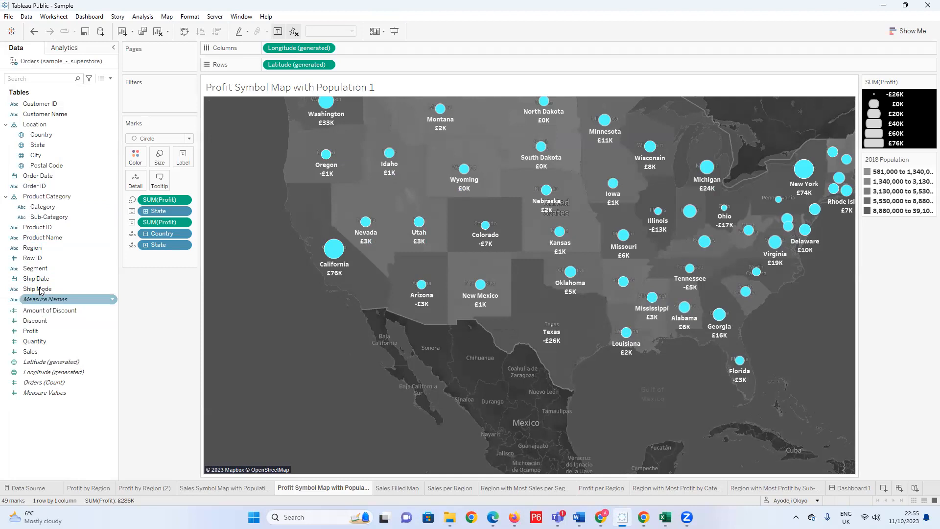
# Colour the map's marks by Profit and set the high end of its colour range to cyan (#55ffff).
pyautogui.moveTo(471, 181)
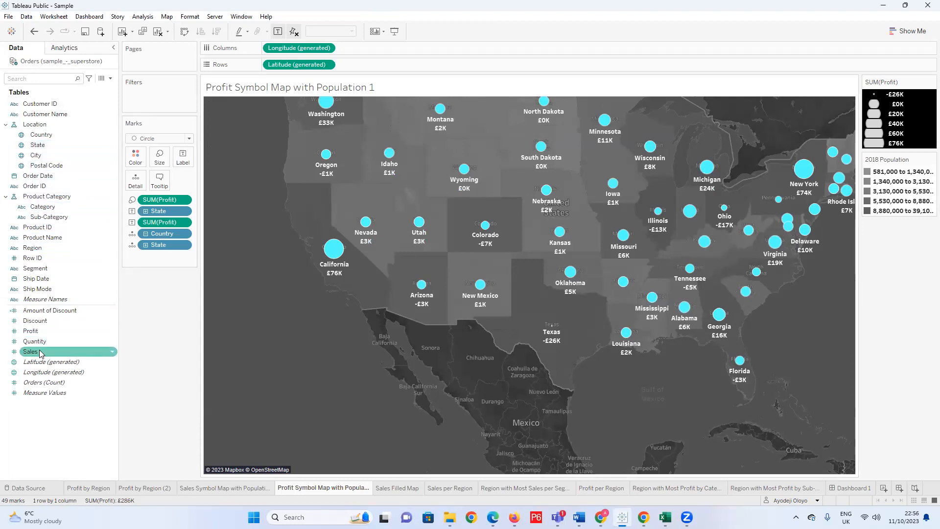
pyautogui.moveTo(29, 330); pyautogui.dragTo(135, 164)
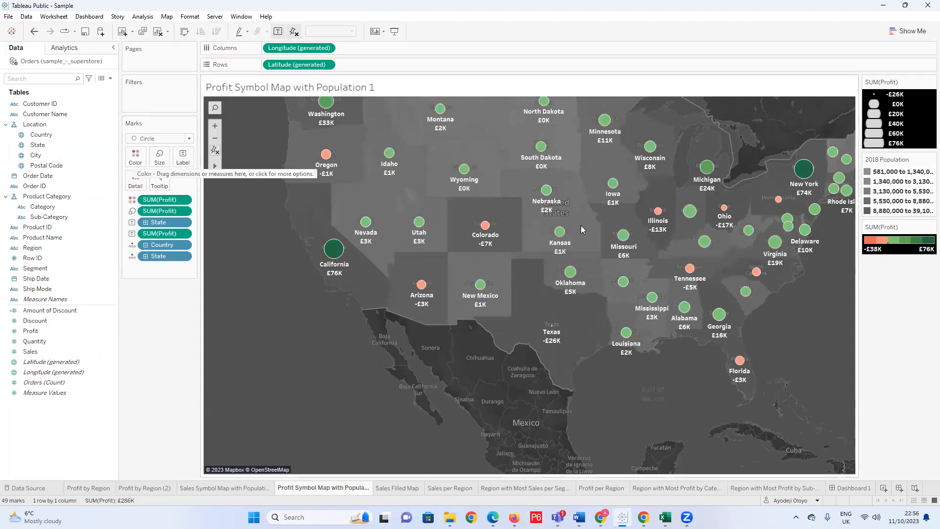
pyautogui.click(137, 156)
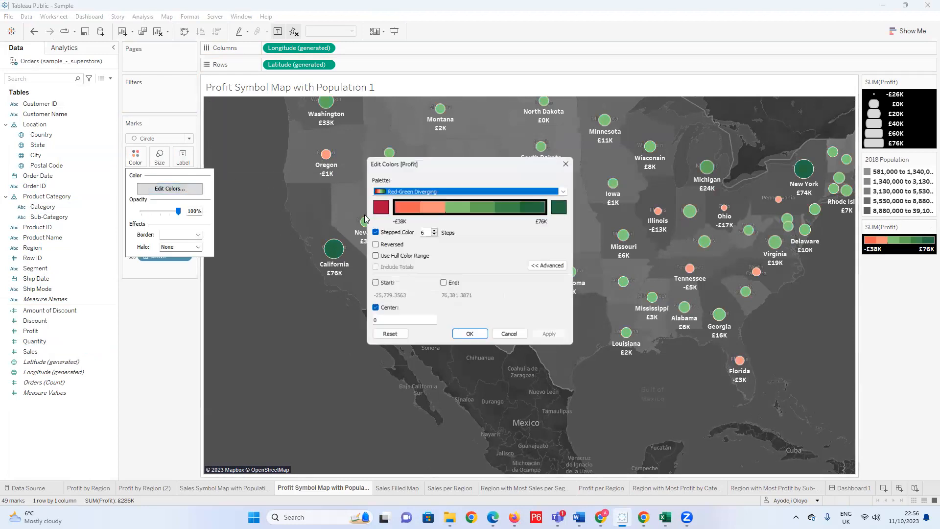
pyautogui.click(563, 192)
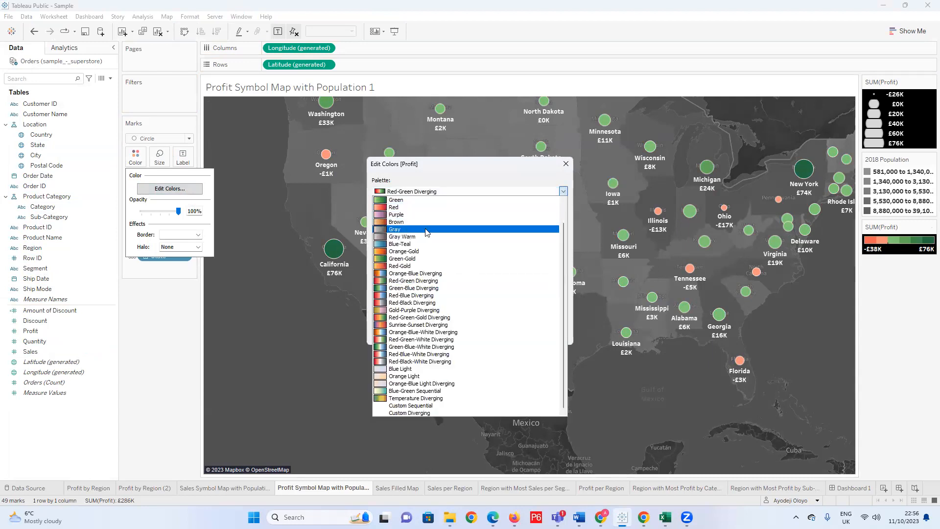
pyautogui.click(563, 191)
pyautogui.click(558, 205)
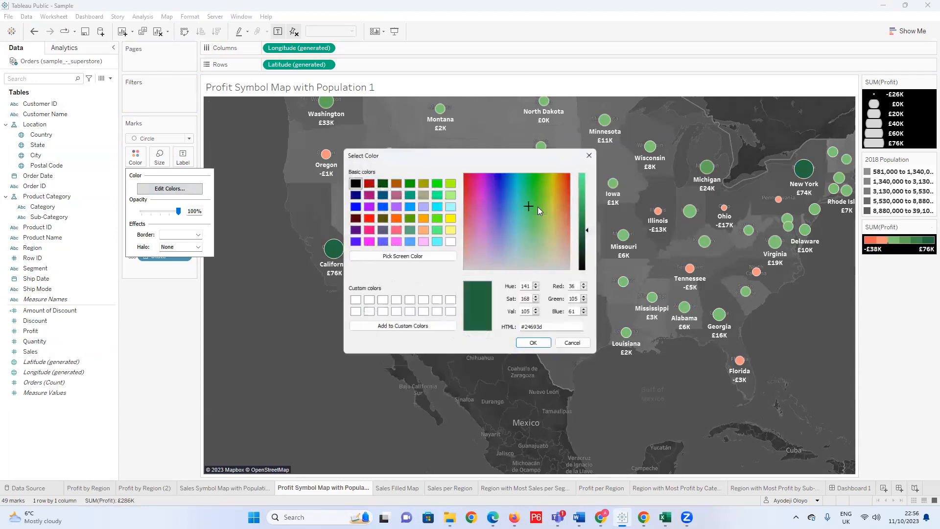
pyautogui.click(436, 241)
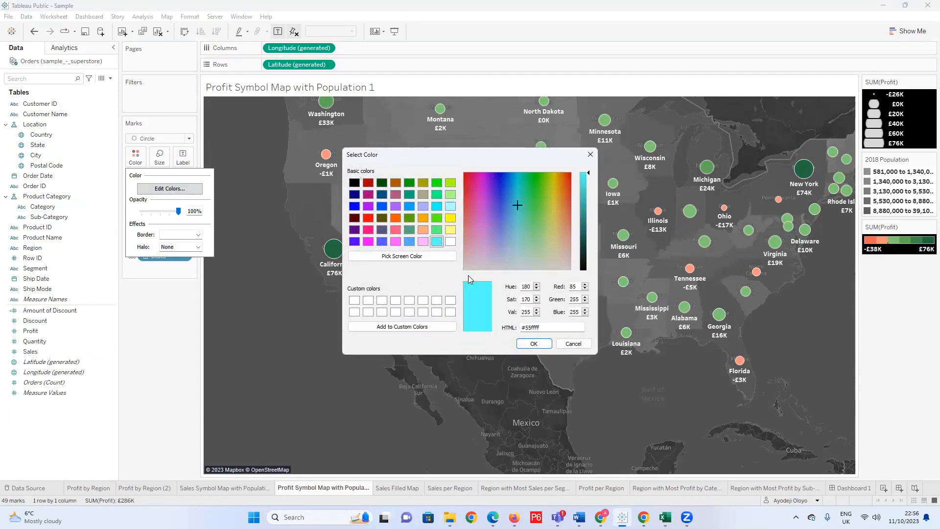
pyautogui.click(533, 343)
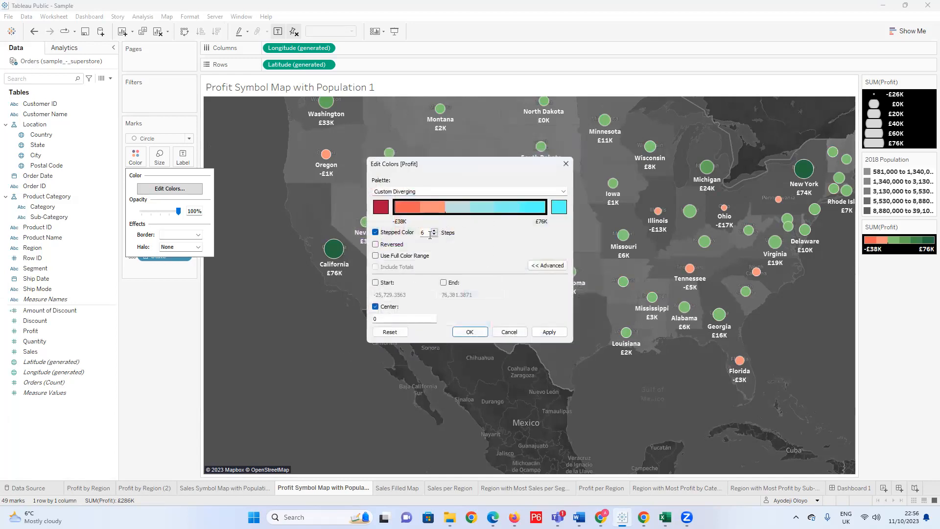
# Set the low end of the Profit colour range to bright red and apply the custom diverging palette.
pyautogui.click(381, 208)
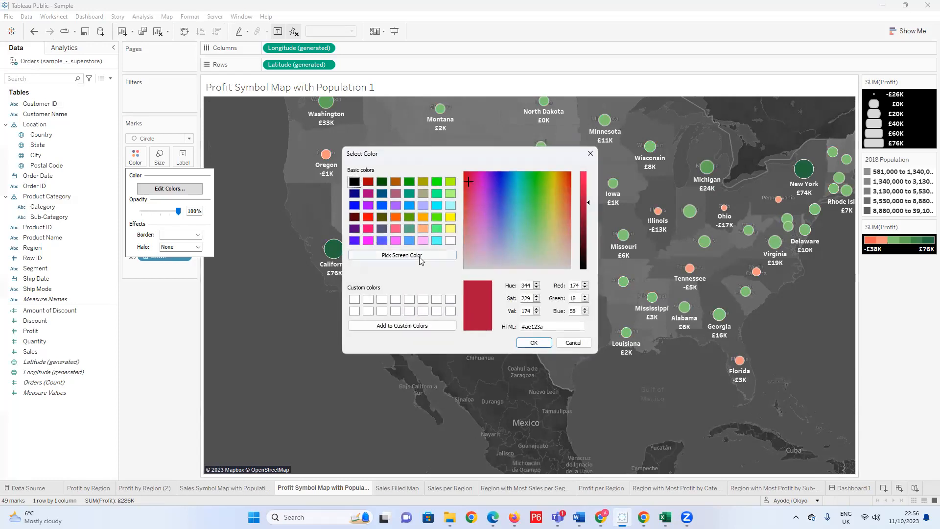
pyautogui.click(450, 240)
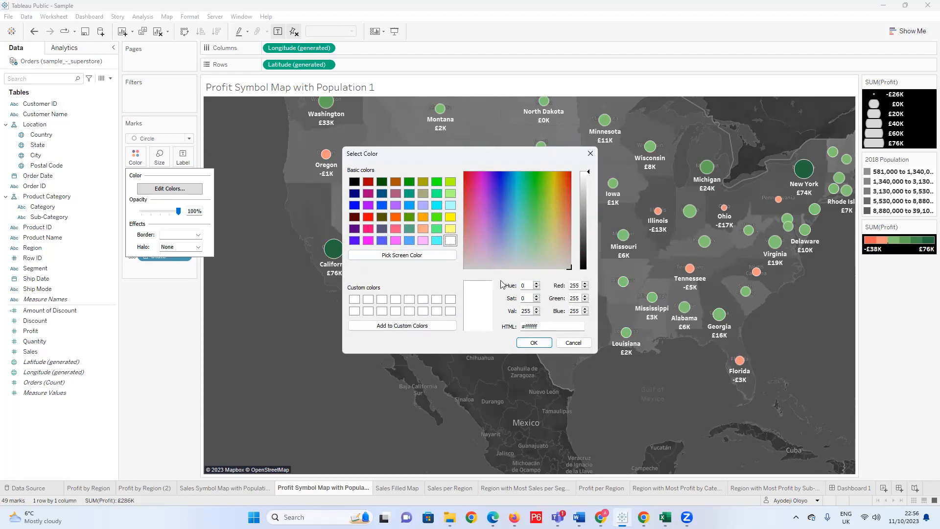
pyautogui.click(368, 217)
pyautogui.click(523, 345)
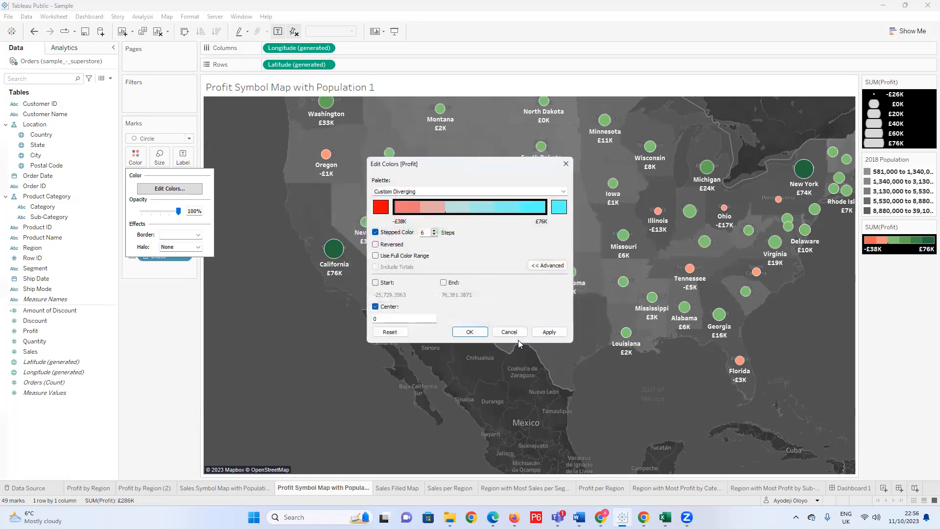
pyautogui.click(548, 332)
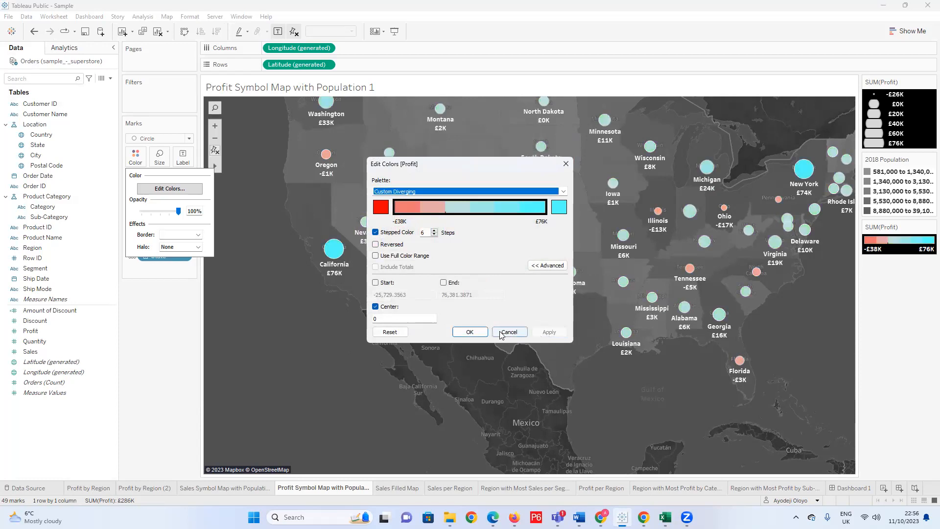
pyautogui.click(469, 333)
# Change the map's mark type from Circle to Shape.
pyautogui.scroll(-2, 454, 327)
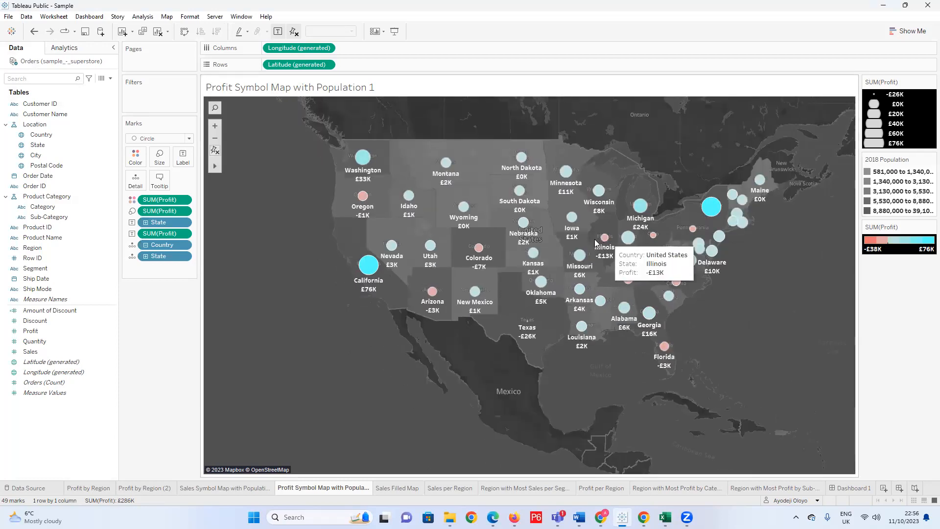
pyautogui.scroll(1, 679, 297)
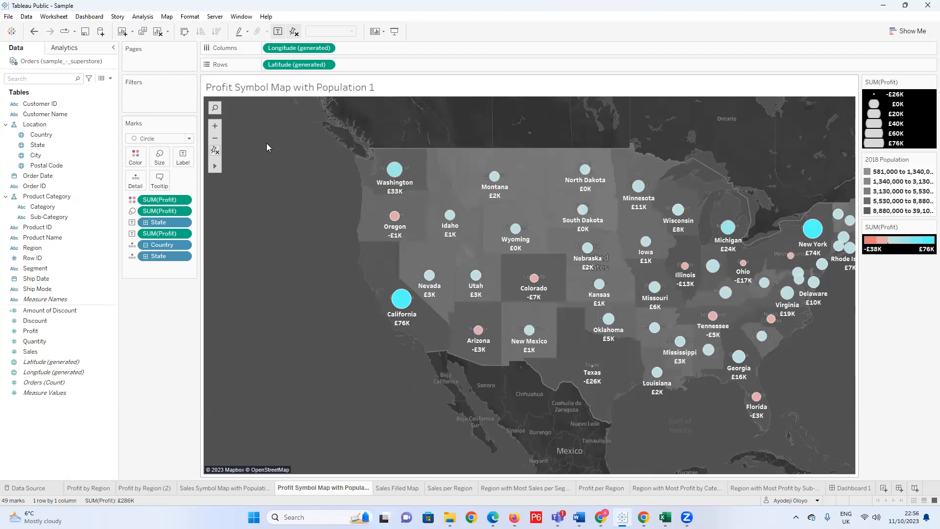
pyautogui.moveTo(216, 169)
pyautogui.moveTo(348, 225); pyautogui.dragTo(272, 211)
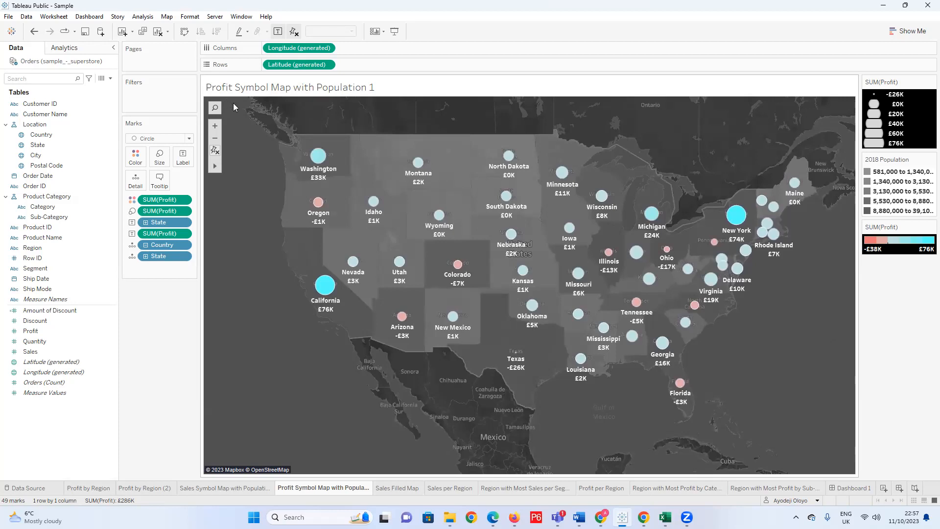
pyautogui.click(189, 139)
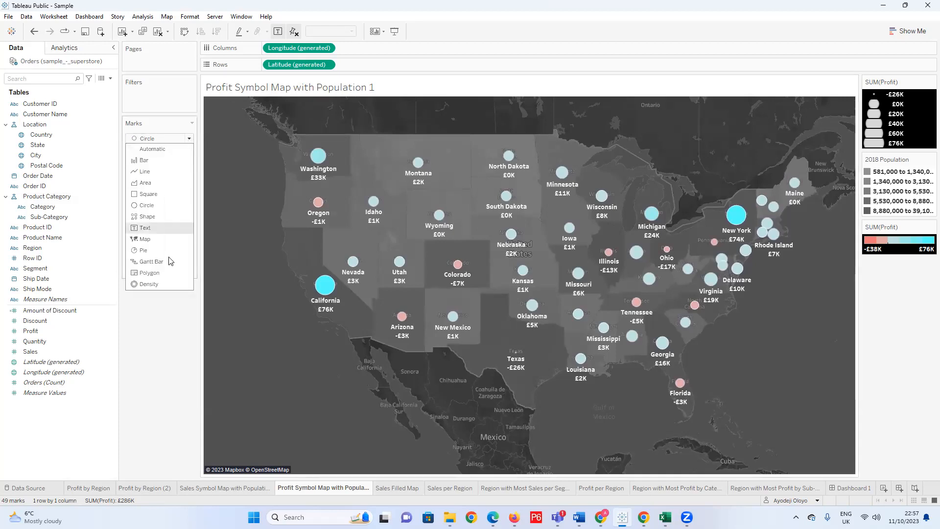
pyautogui.click(166, 216)
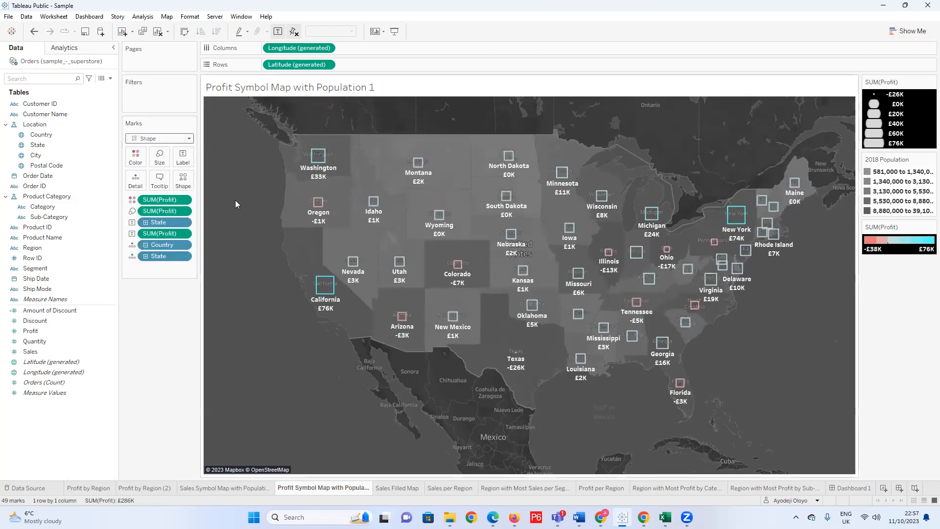
# Give the map marks the solid diamond symbol from the Filled shape palette.
pyautogui.click(186, 184)
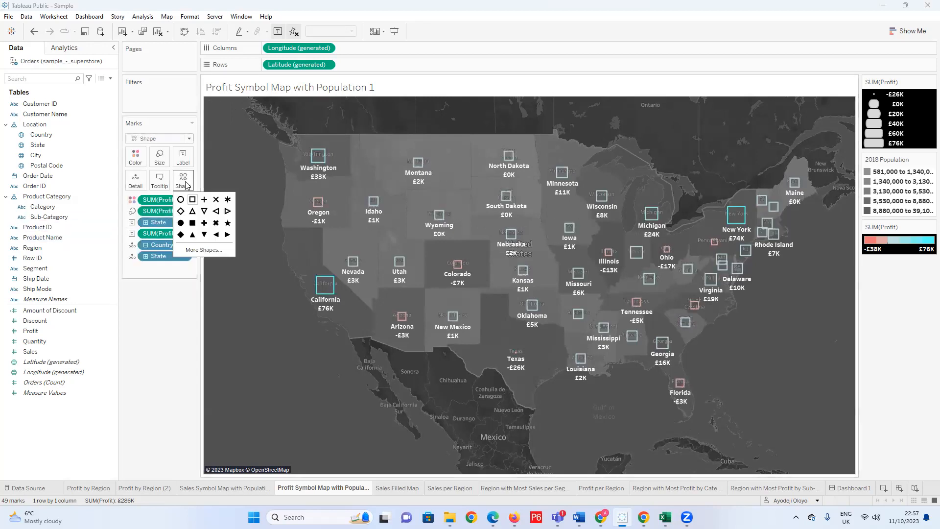
pyautogui.click(208, 250)
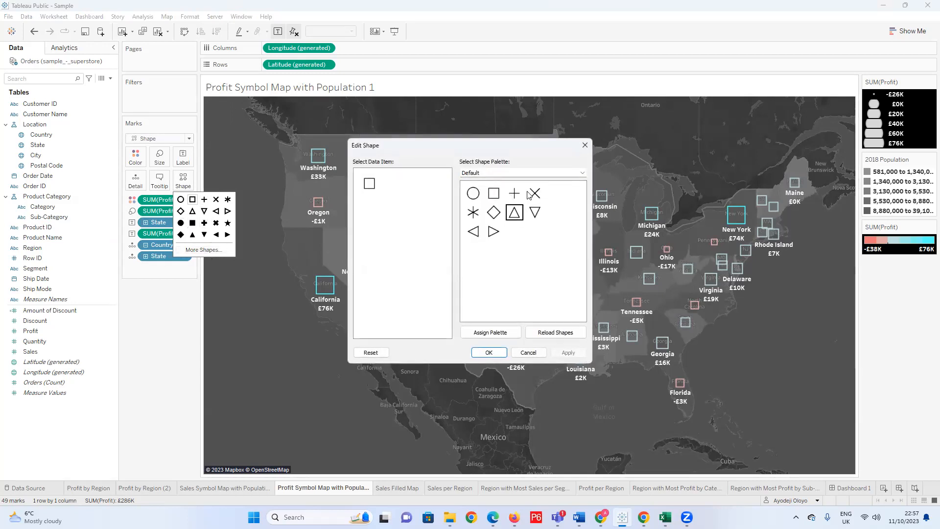
pyautogui.click(582, 173)
pyautogui.click(492, 189)
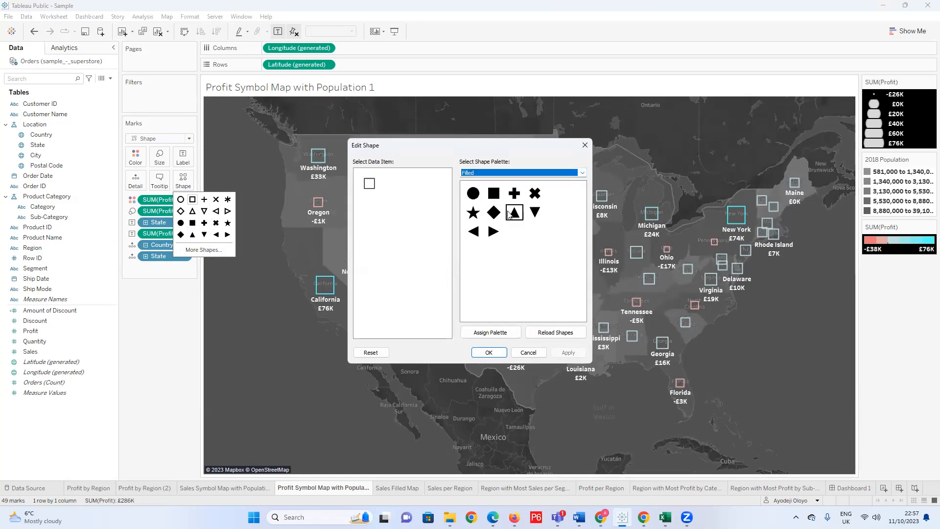
pyautogui.click(493, 212)
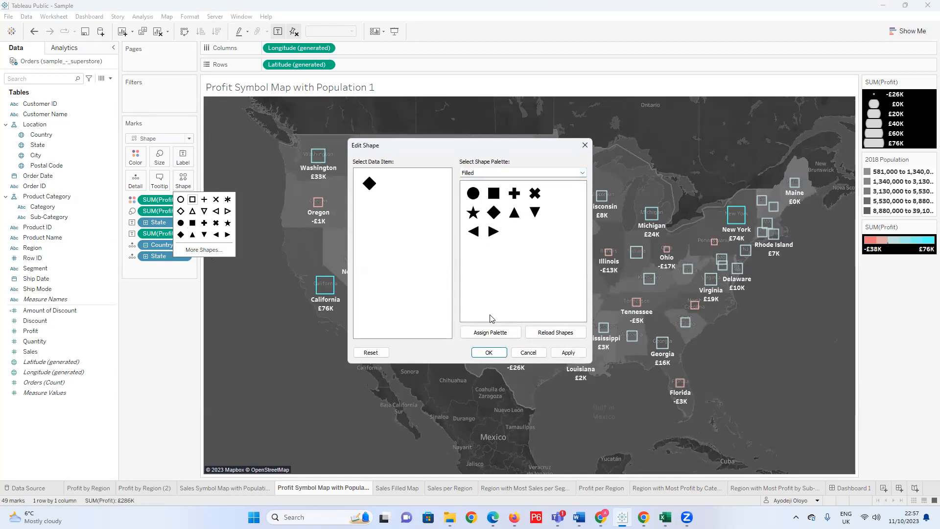
pyautogui.click(565, 353)
pyautogui.click(488, 353)
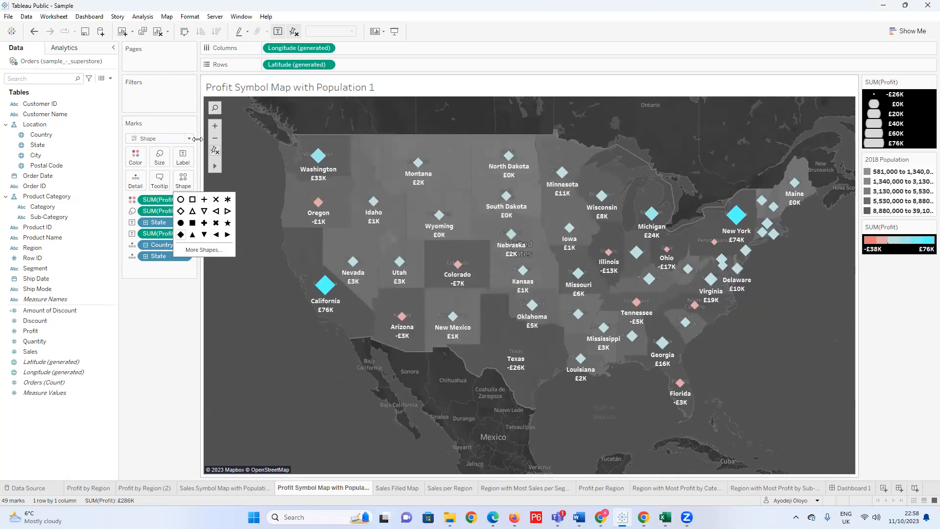
# Try the filled star, cross and square as mark symbols, and settle on the filled circle.
pyautogui.click(226, 224)
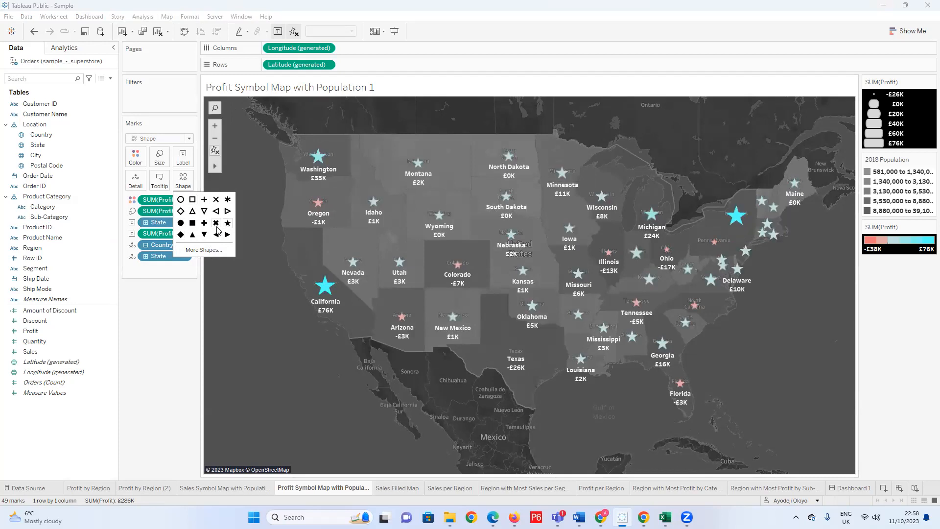
pyautogui.click(216, 228)
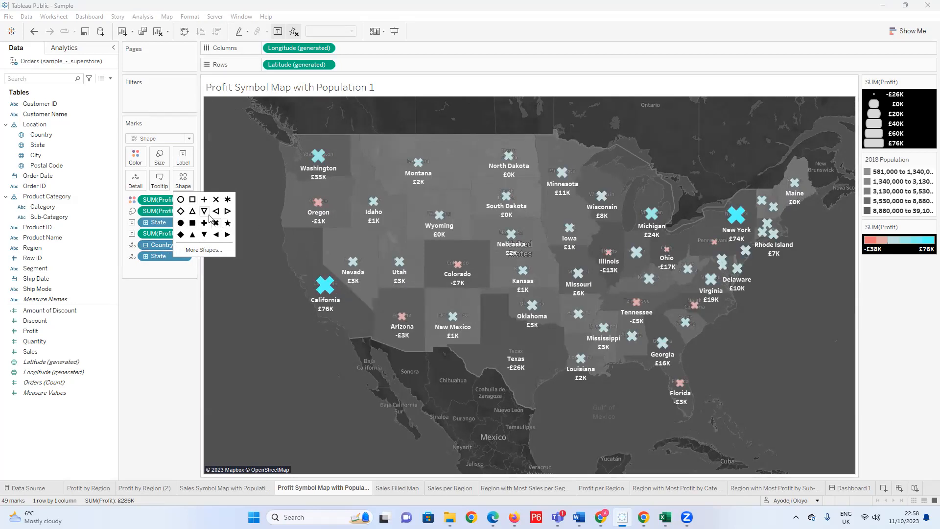
pyautogui.click(227, 224)
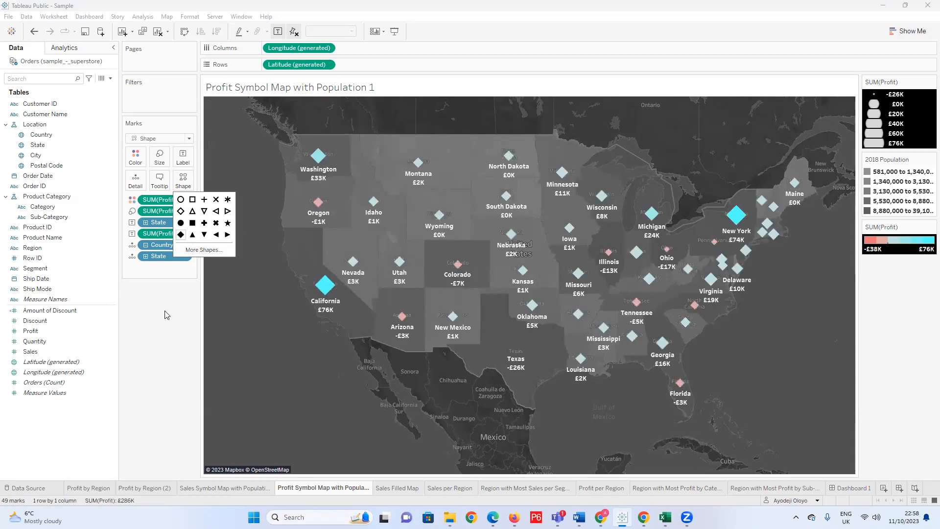
pyautogui.click(193, 223)
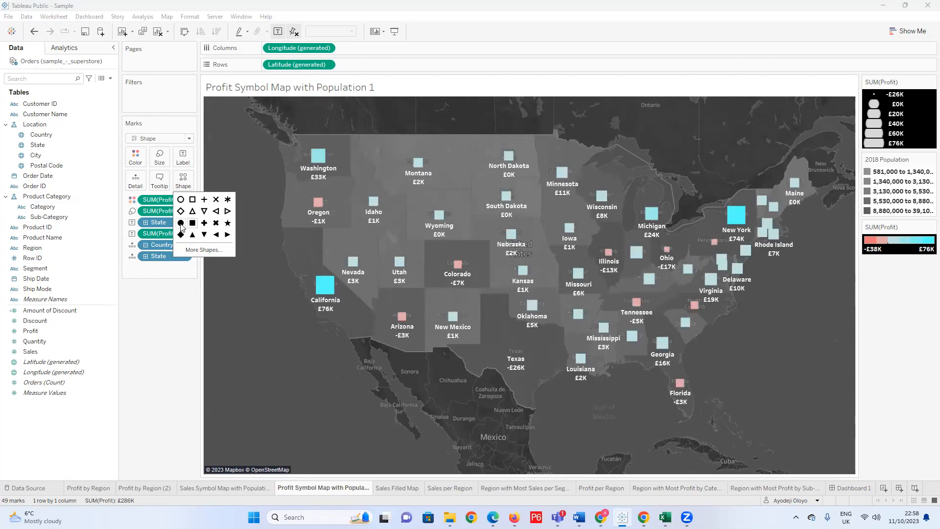
pyautogui.click(181, 223)
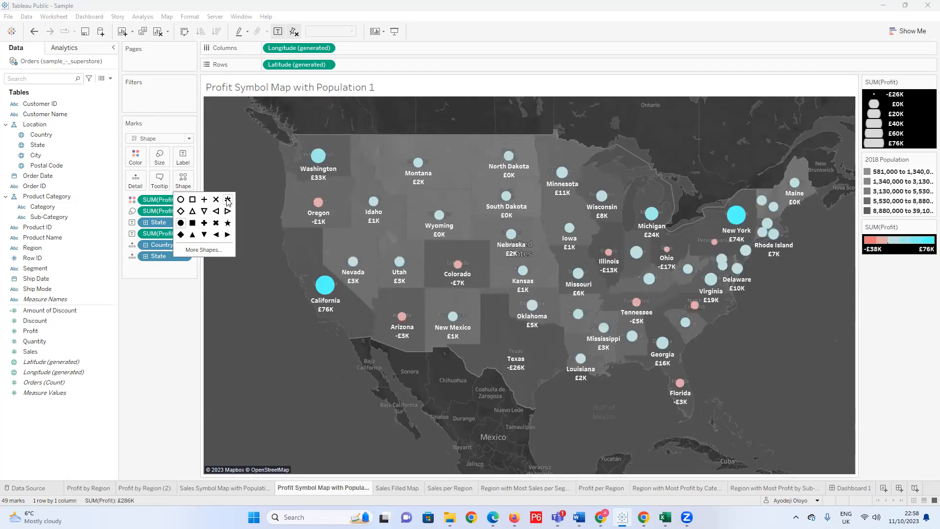
pyautogui.click(170, 351)
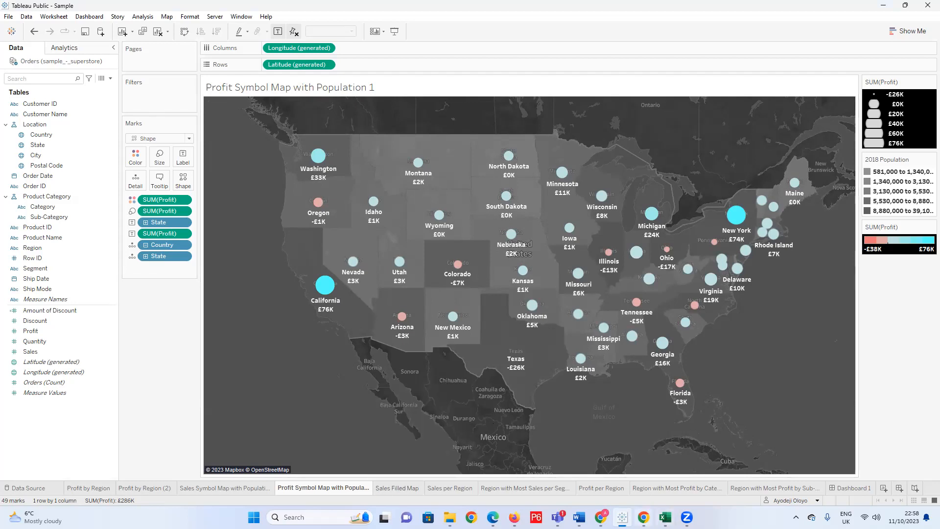
# Duplicate the Latitude (generated) field on Rows to create a second map.
pyautogui.moveTo(579, 517)
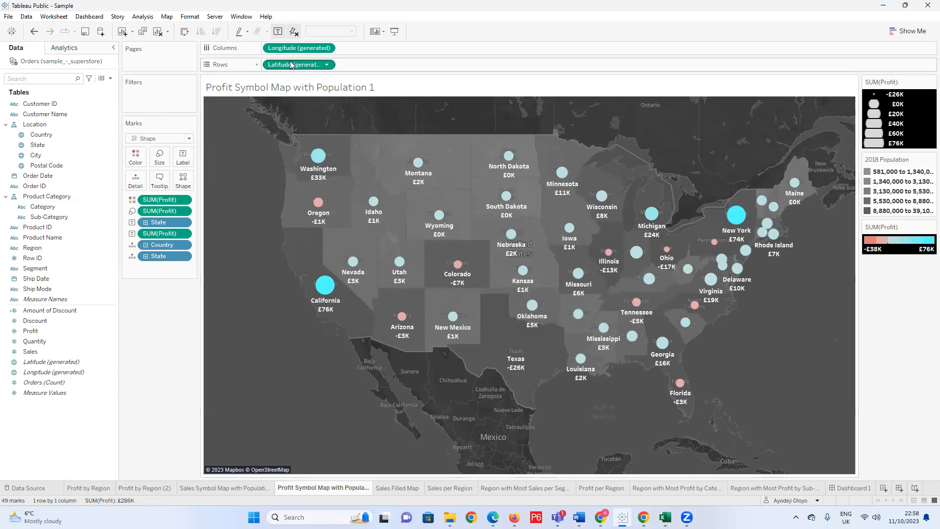
pyautogui.moveTo(304, 67); pyautogui.dragTo(383, 61)
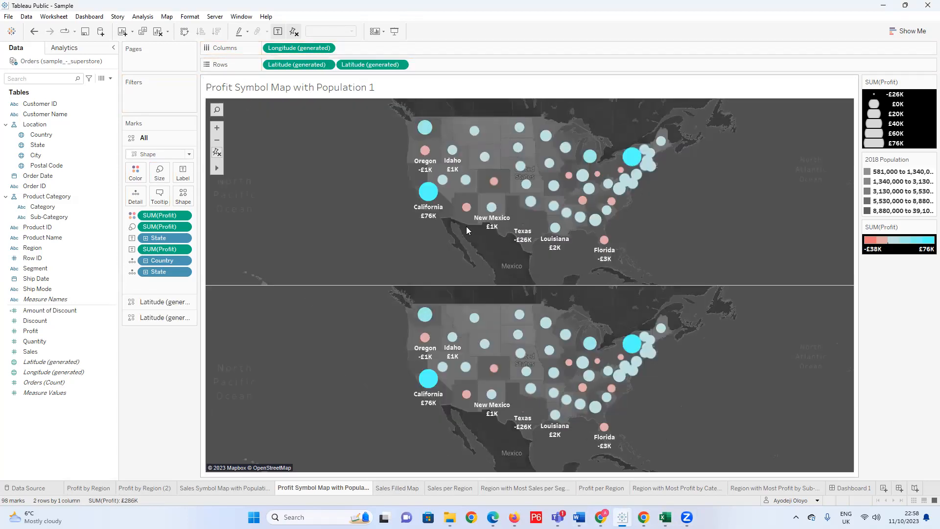
# Remove Profit from the colour of the second Latitude layer's marks and colour them plain white.
pyautogui.click(156, 317)
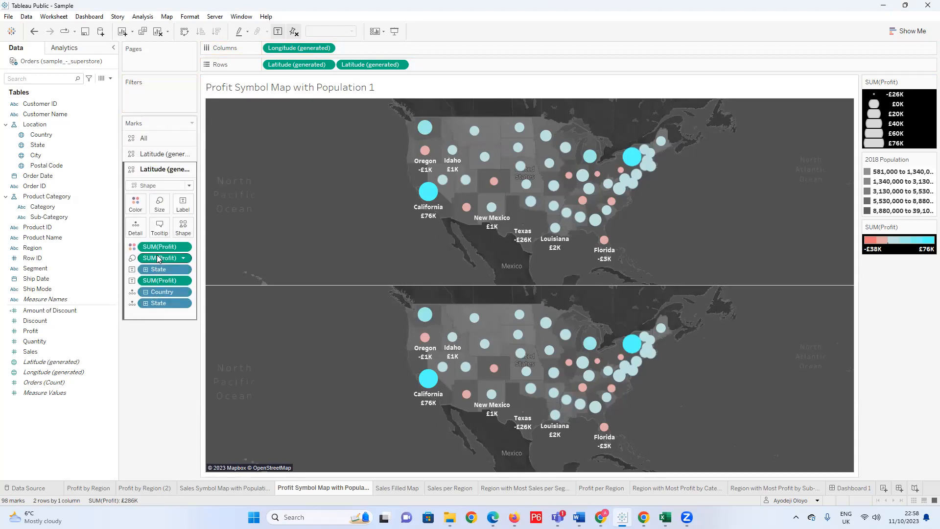
pyautogui.moveTo(163, 249); pyautogui.dragTo(169, 356)
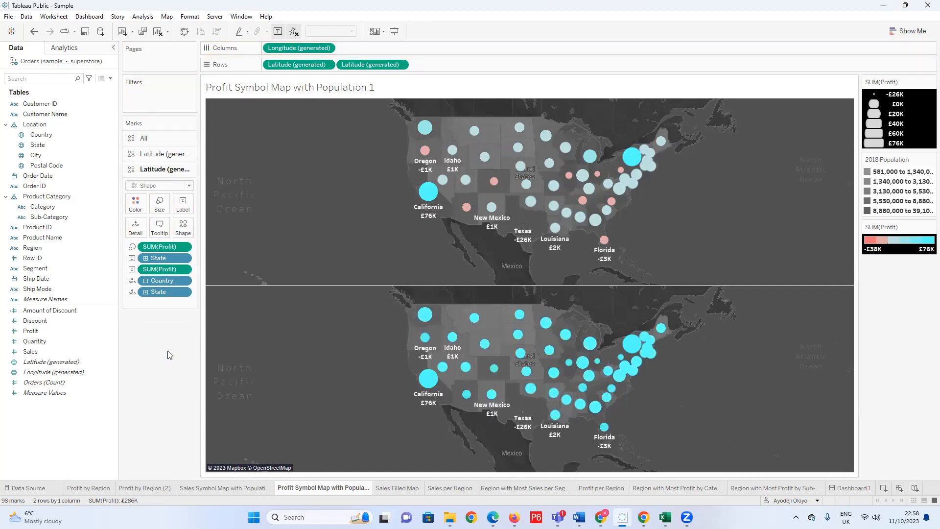
pyautogui.click(135, 203)
pyautogui.click(151, 234)
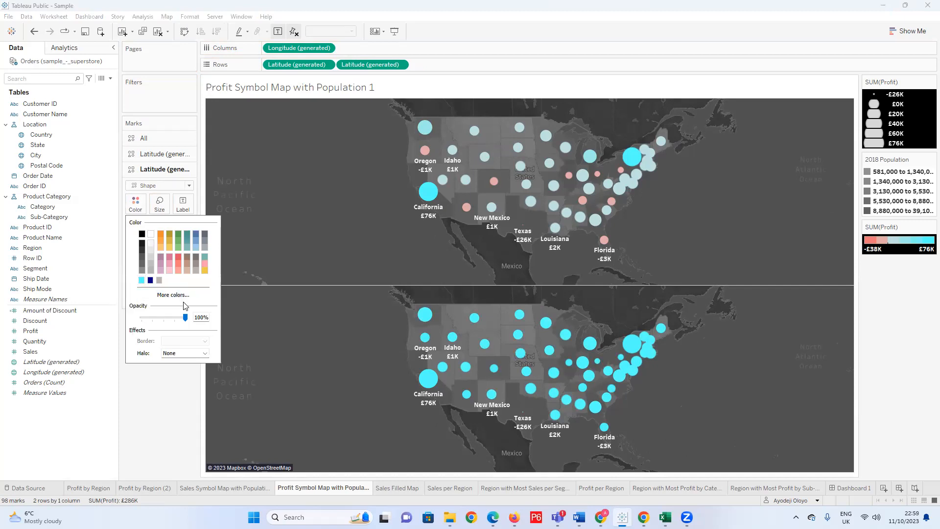
pyautogui.click(151, 394)
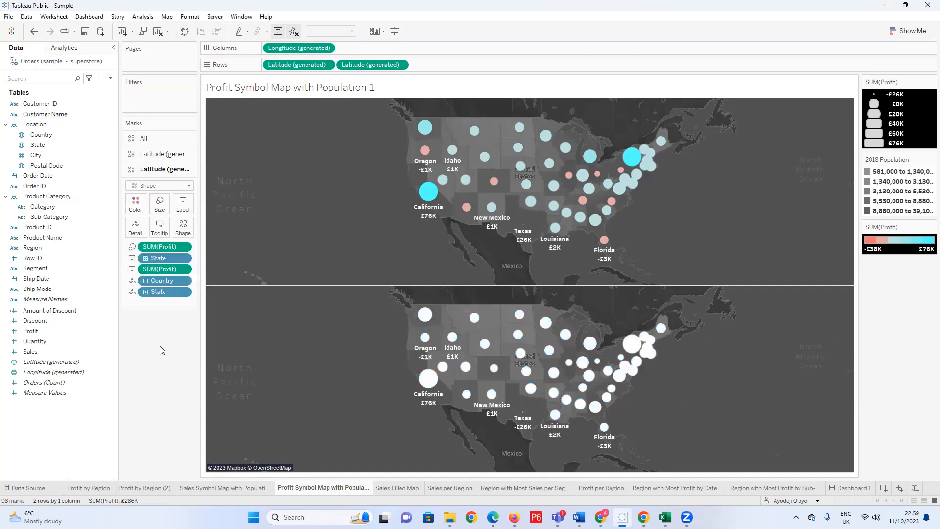
# Slightly reduce the mark size on the first Latitude layer.
pyautogui.click(172, 154)
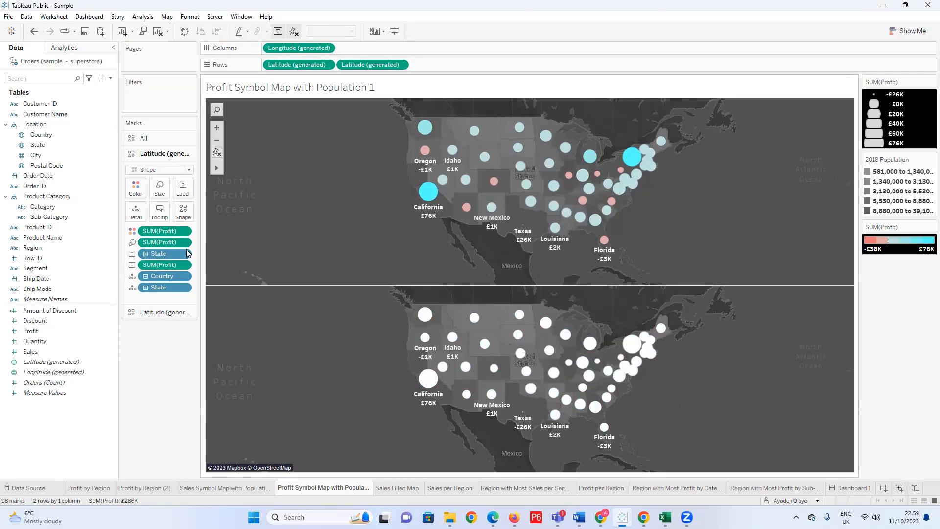
pyautogui.click(159, 188)
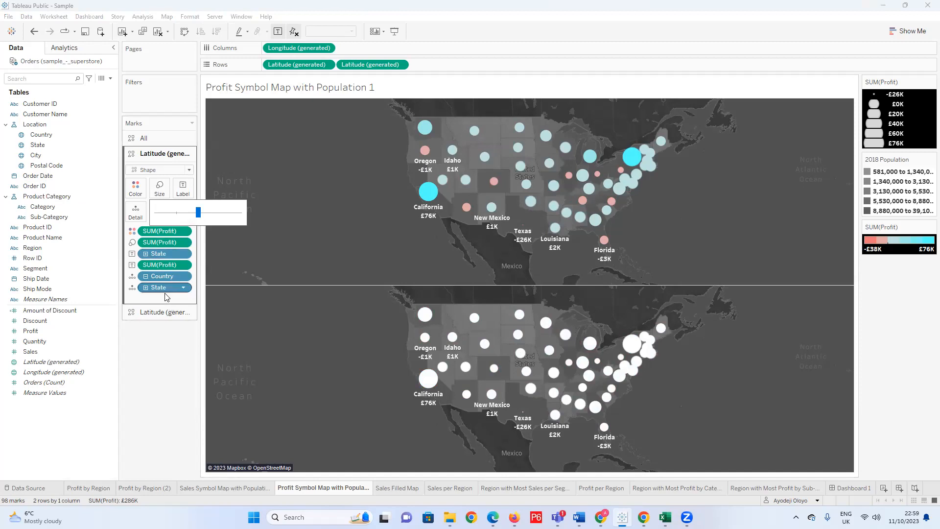
pyautogui.click(159, 312)
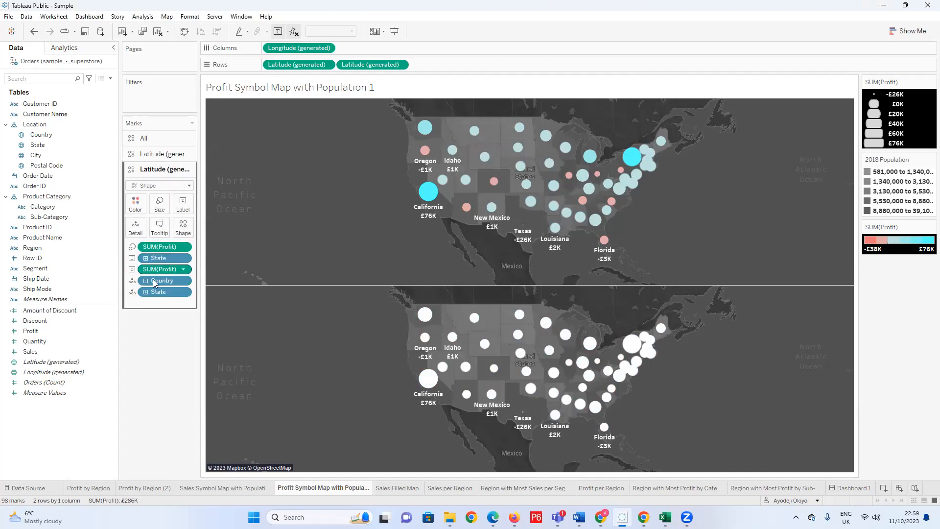
pyautogui.click(159, 154)
pyautogui.click(160, 188)
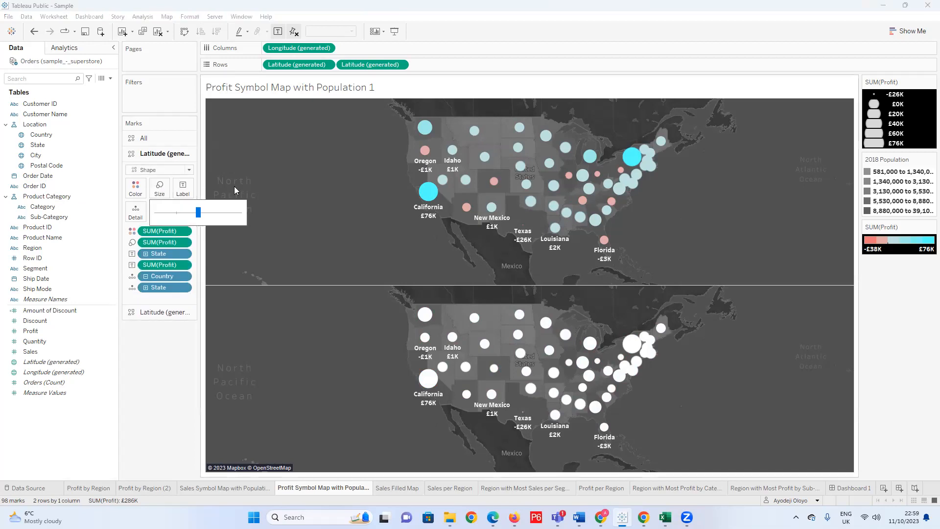
pyautogui.moveTo(199, 212); pyautogui.dragTo(189, 217)
pyautogui.click(169, 351)
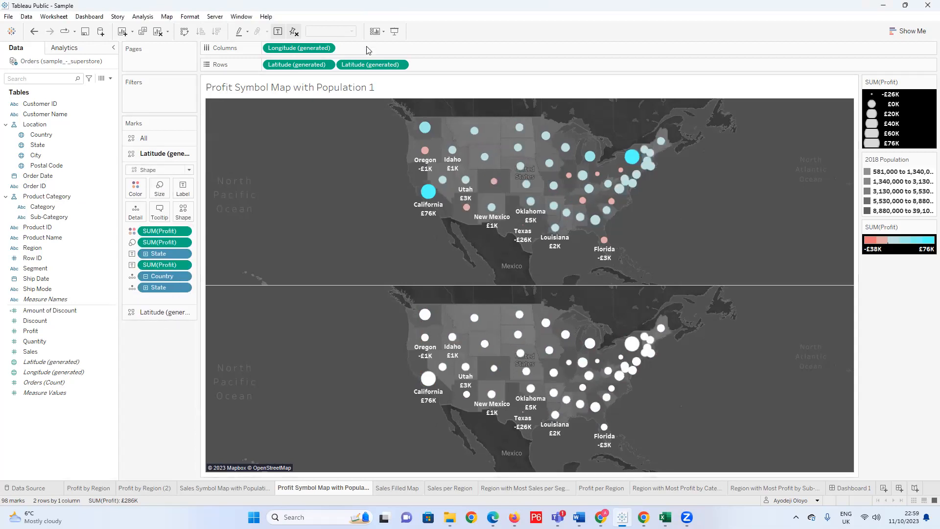
# Try overlaying the two maps by making the second Latitude (generated) field on Rows a dual axis.
pyautogui.click(400, 69)
pyautogui.click(400, 65)
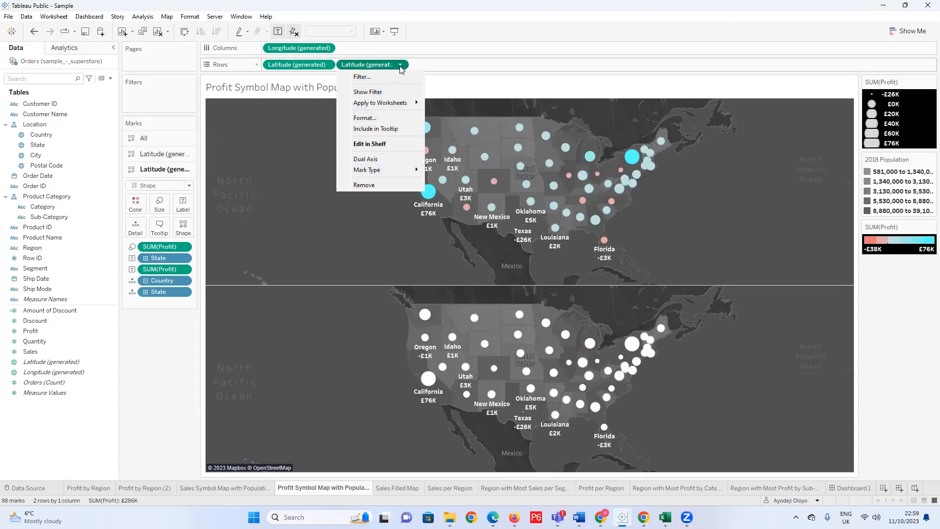
pyautogui.click(398, 157)
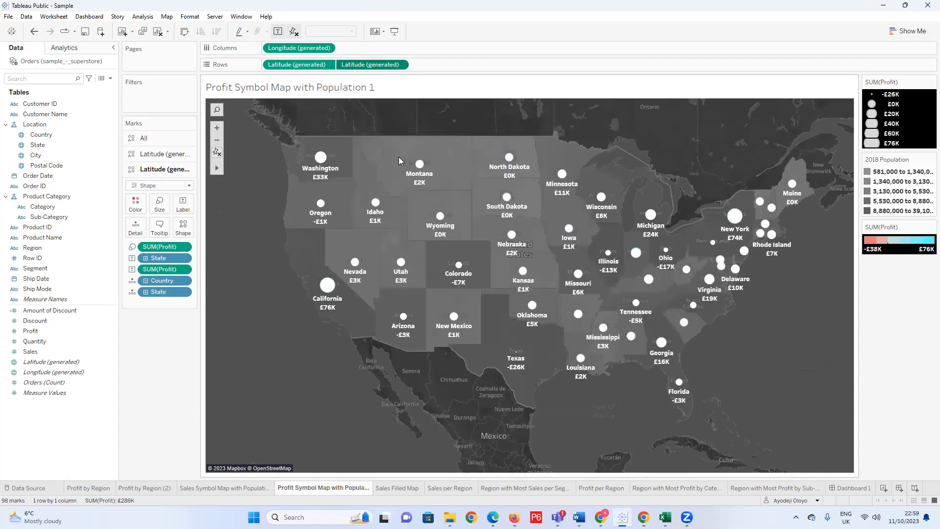
# Undo the dual axis, the size change and the white recolouring, back to both layers being coloured by Profit.
pyautogui.hotkey('ctrl', 'z')
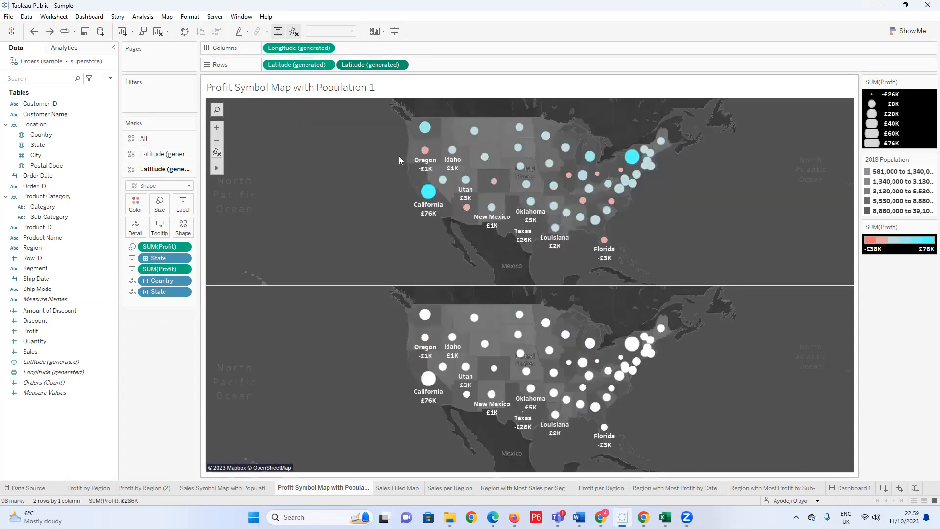
pyautogui.hotkey('ctrl', 'z')
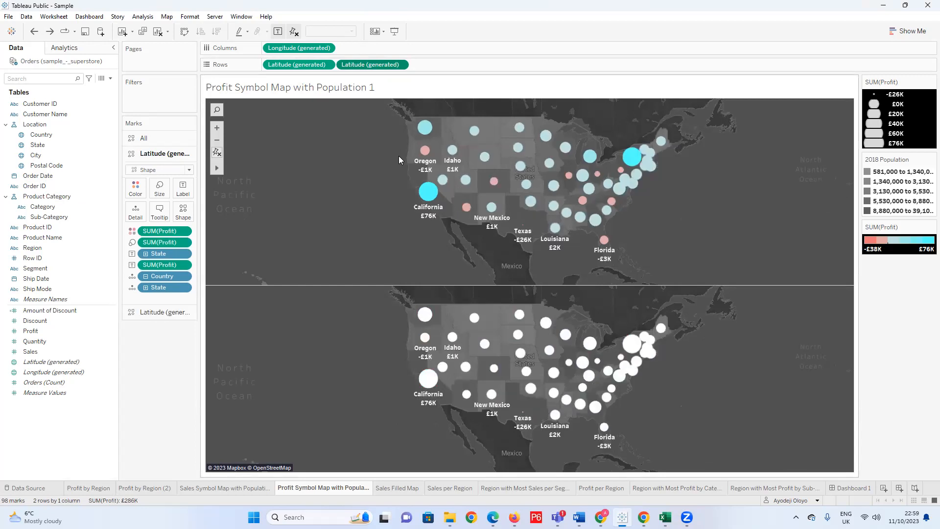
pyautogui.hotkey('ctrl', 'z')
pyautogui.moveTo(577, 175)
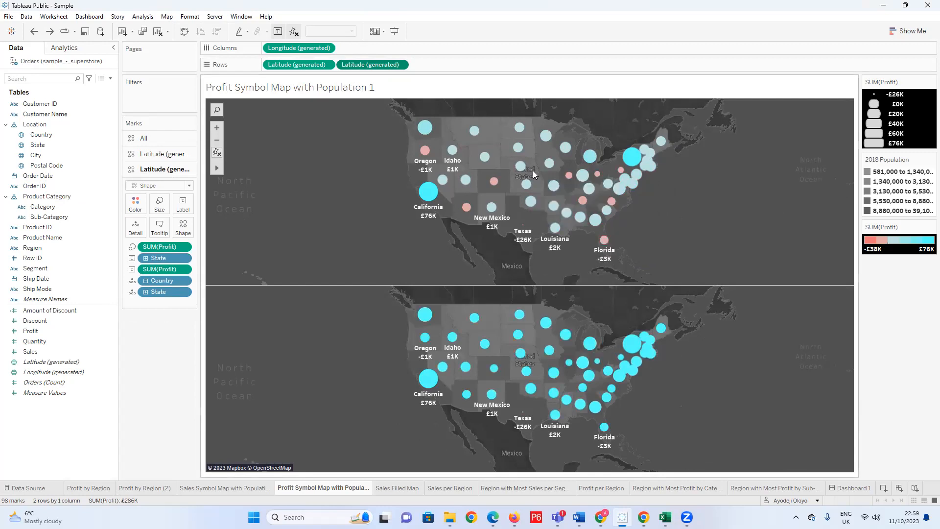
pyautogui.hotkey('ctrl', 'y')
pyautogui.moveTo(542, 162)
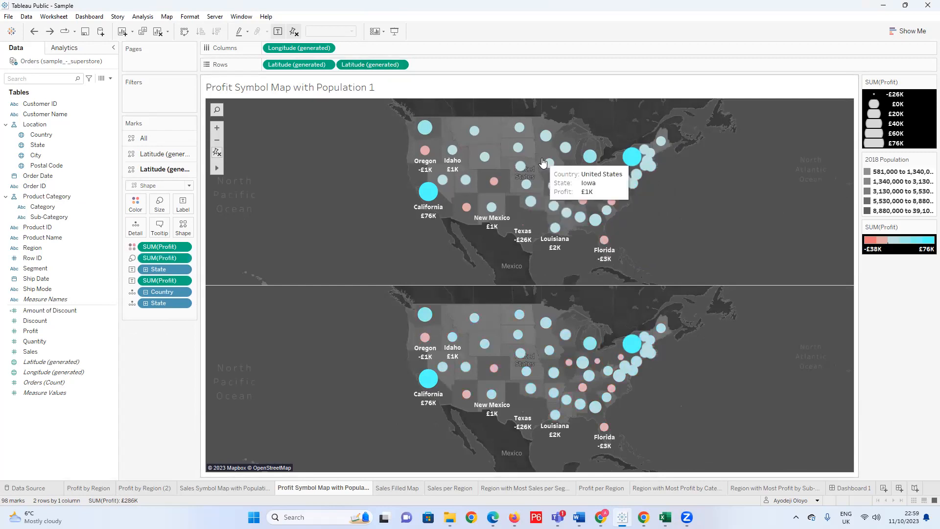
# Remove Profit from the colour of the first Latitude layer's marks and colour them plain white.
pyautogui.click(153, 155)
pyautogui.moveTo(146, 231); pyautogui.dragTo(149, 359)
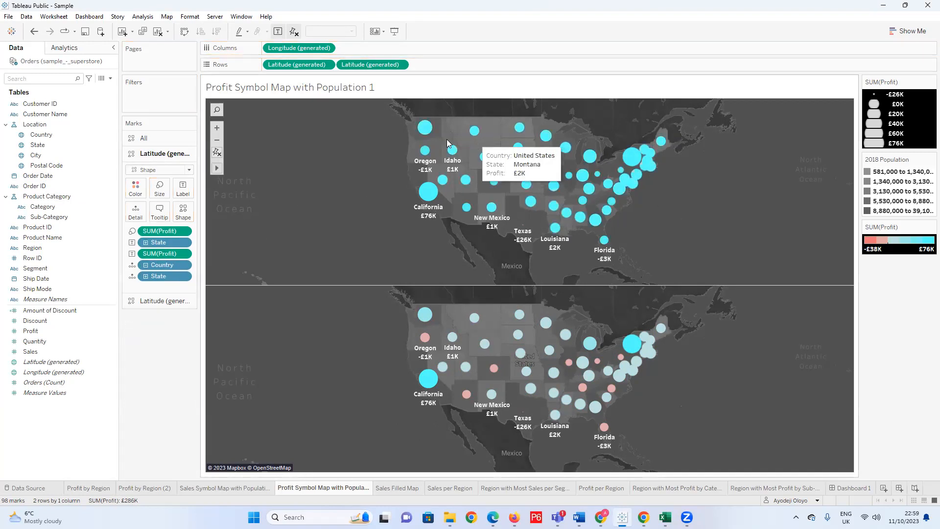
pyautogui.click(135, 188)
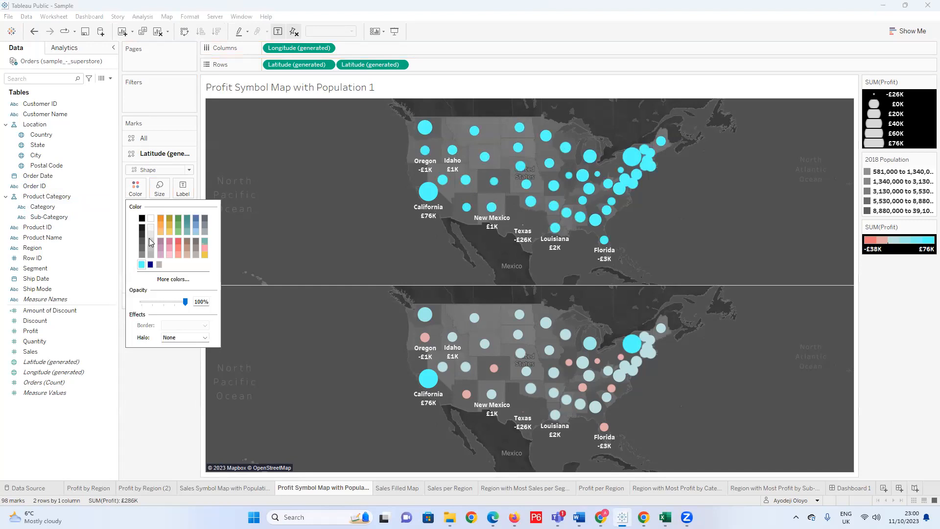
pyautogui.click(151, 219)
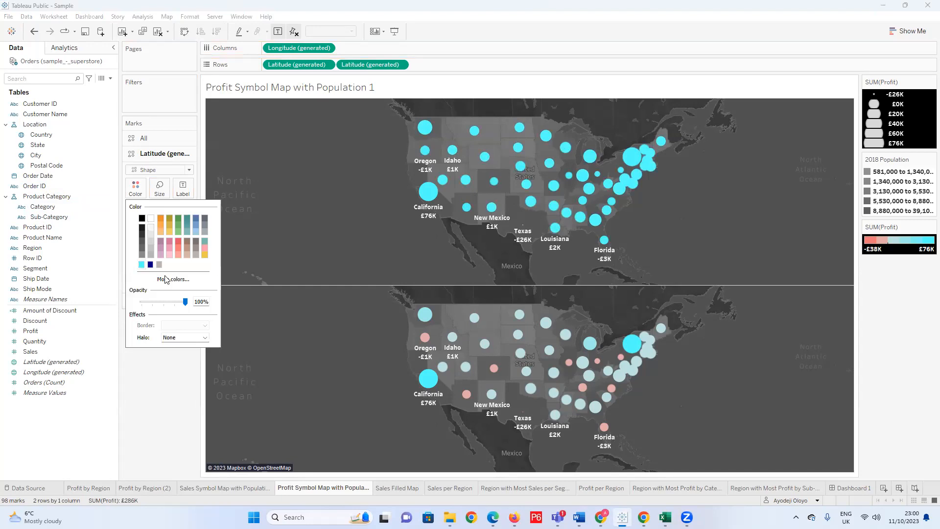
pyautogui.click(149, 383)
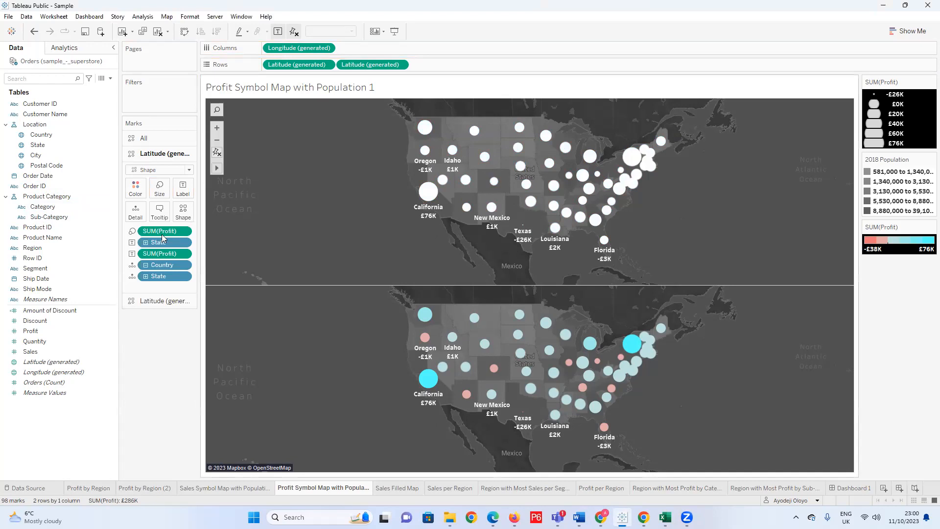
# Make the Profit-coloured marks on the second Latitude layer slightly smaller.
pyautogui.click(165, 304)
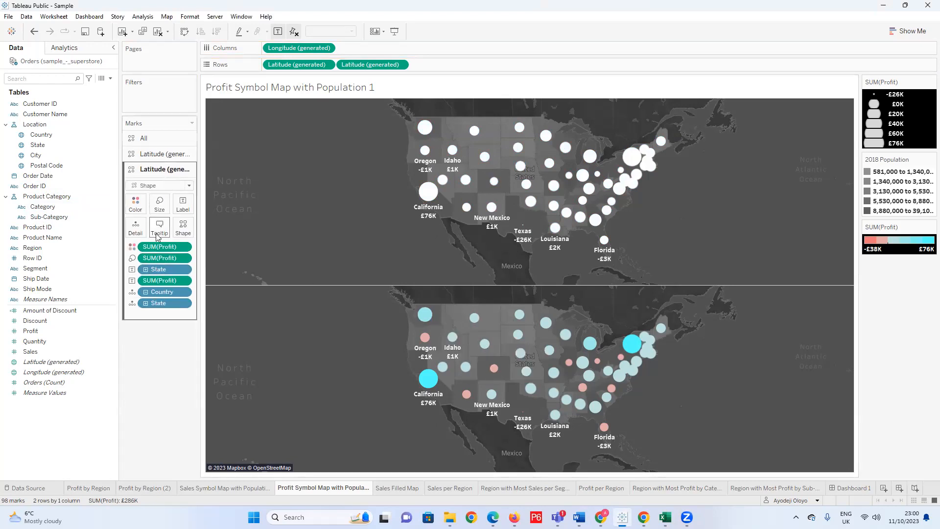
pyautogui.click(158, 205)
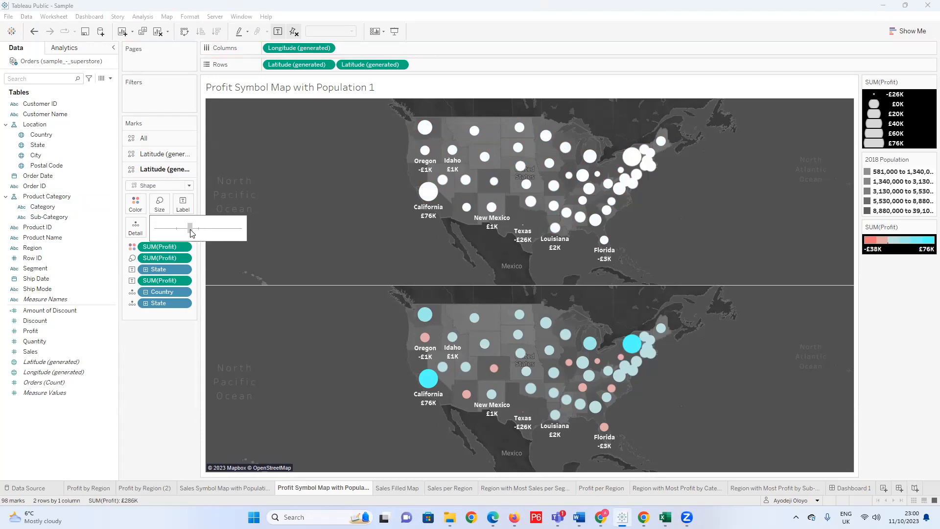
pyautogui.moveTo(191, 233); pyautogui.dragTo(193, 235)
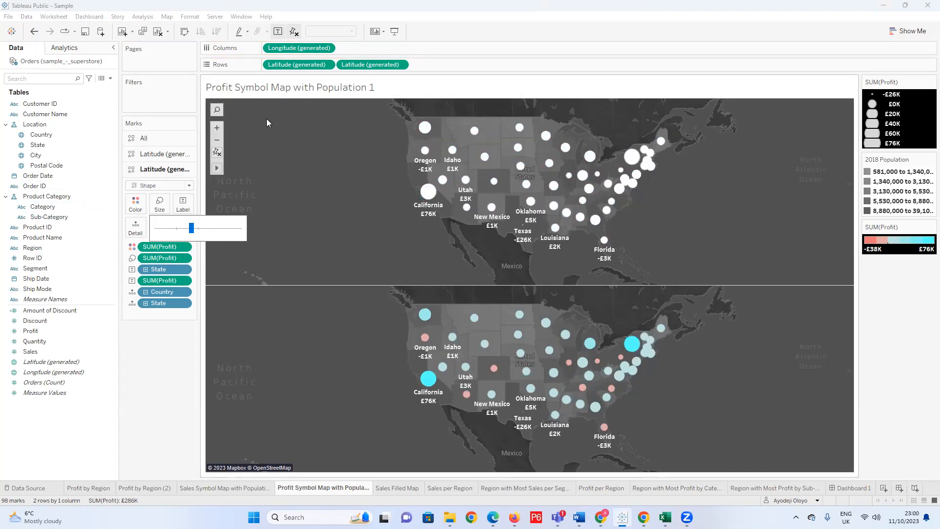
# Try combining the two Latitude maps as a dual axis, check the mark size for all layers, and undo the combination.
pyautogui.click(400, 65)
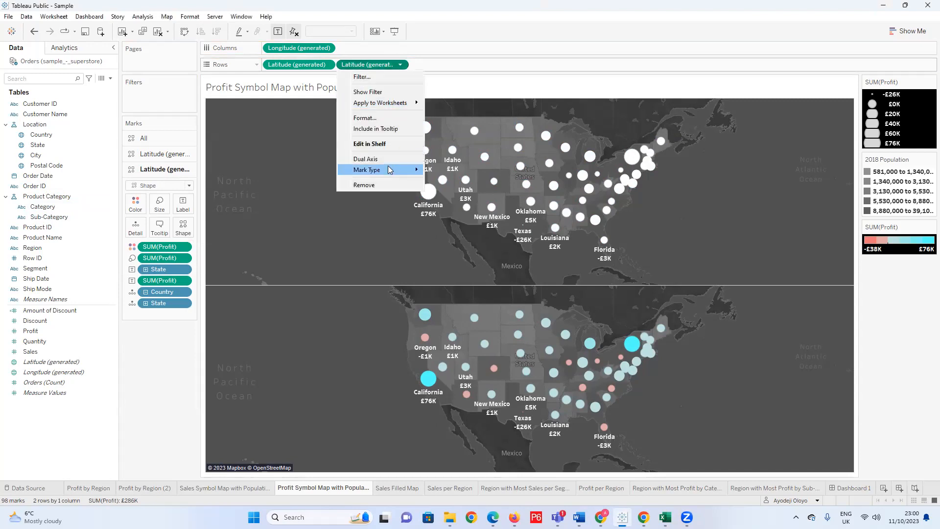
pyautogui.click(382, 160)
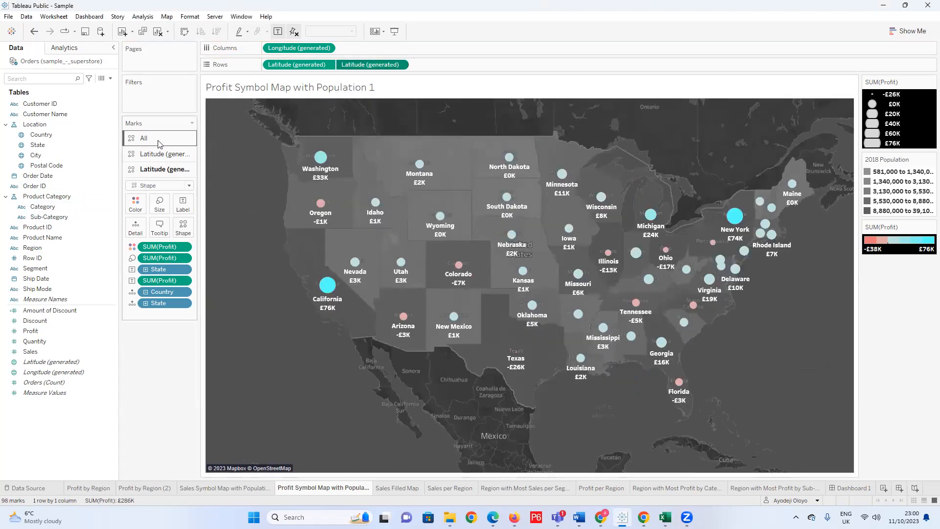
pyautogui.click(141, 138)
pyautogui.click(162, 175)
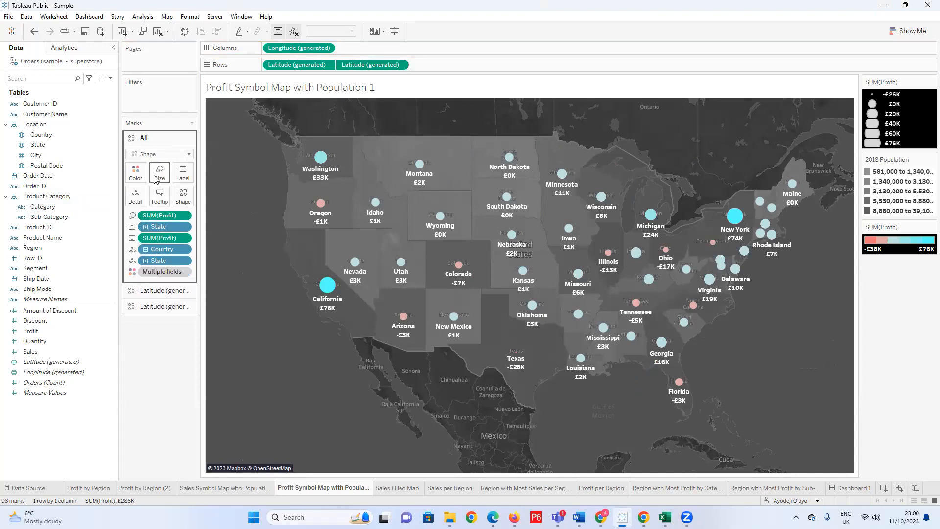
pyautogui.click(164, 305)
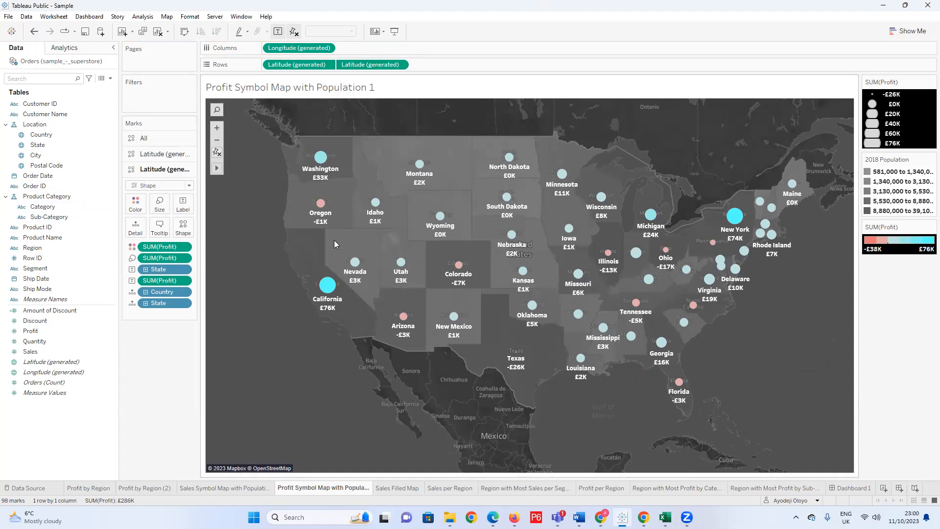
pyautogui.hotkey('ctrl', 'z')
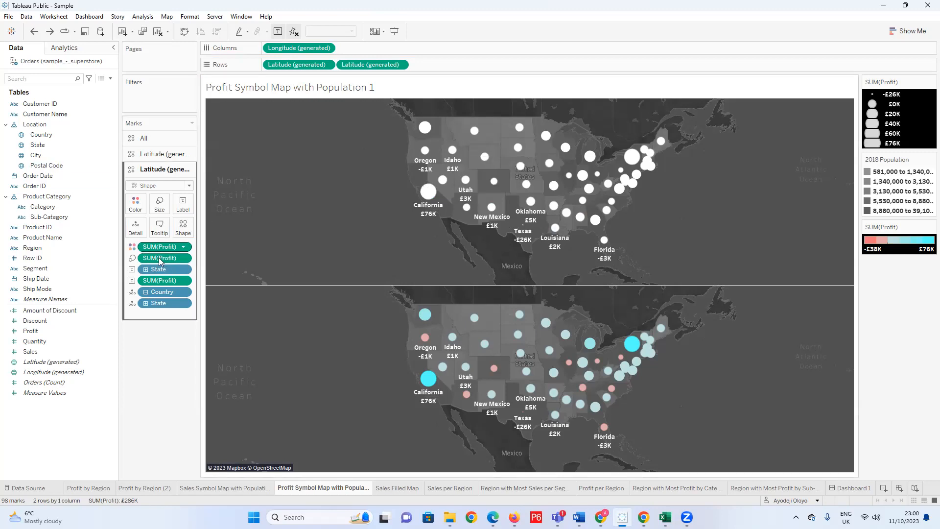
# Change the second Latitude layer's mark type from Shape to Circle and check its size setting.
pyautogui.moveTo(424, 322)
pyautogui.click(166, 186)
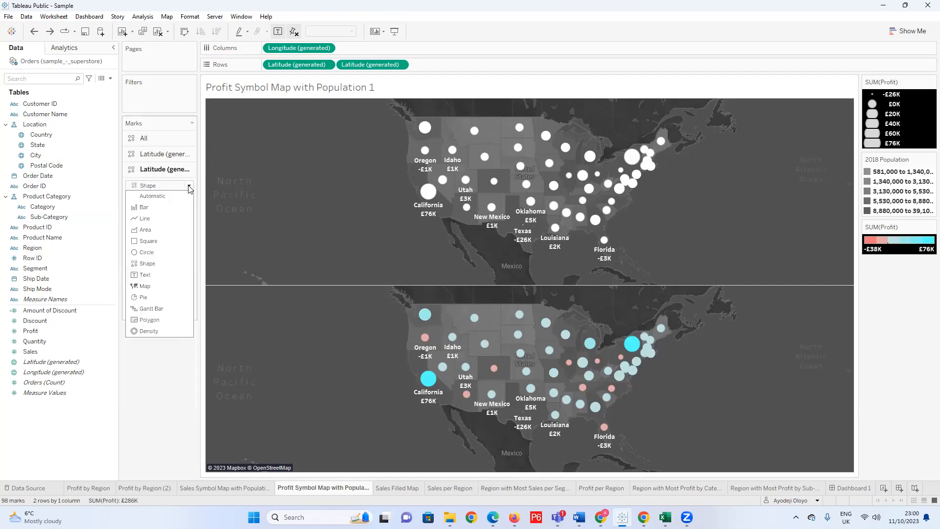
pyautogui.click(159, 253)
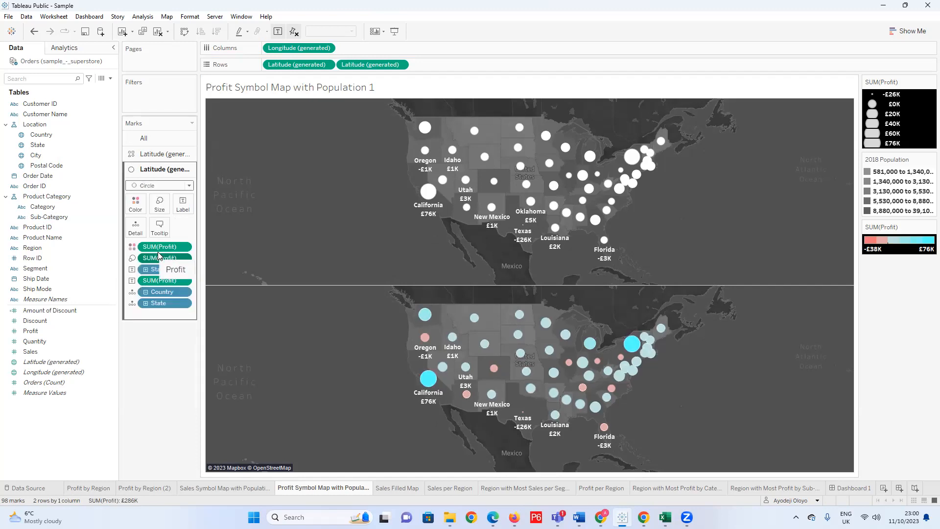
pyautogui.click(160, 206)
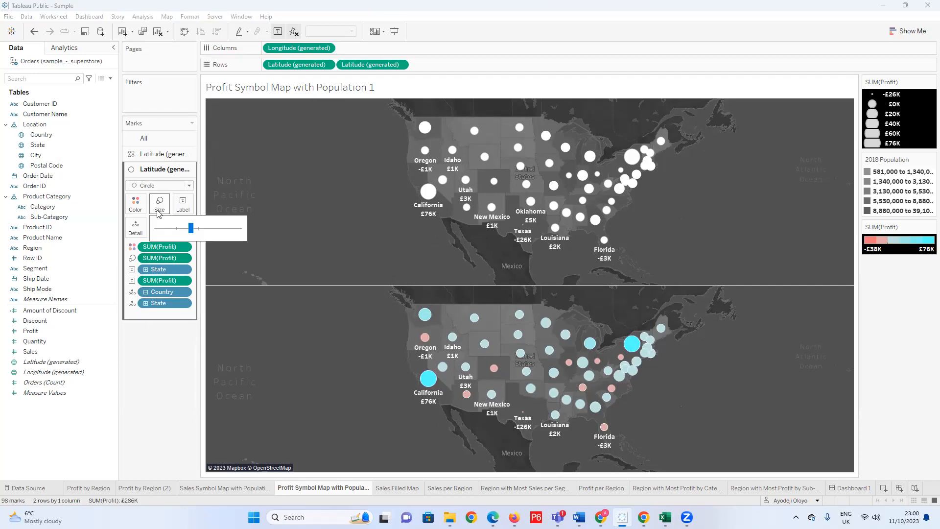
pyautogui.click(151, 313)
# Increase the size of the white marks on the first Latitude layer.
pyautogui.click(161, 154)
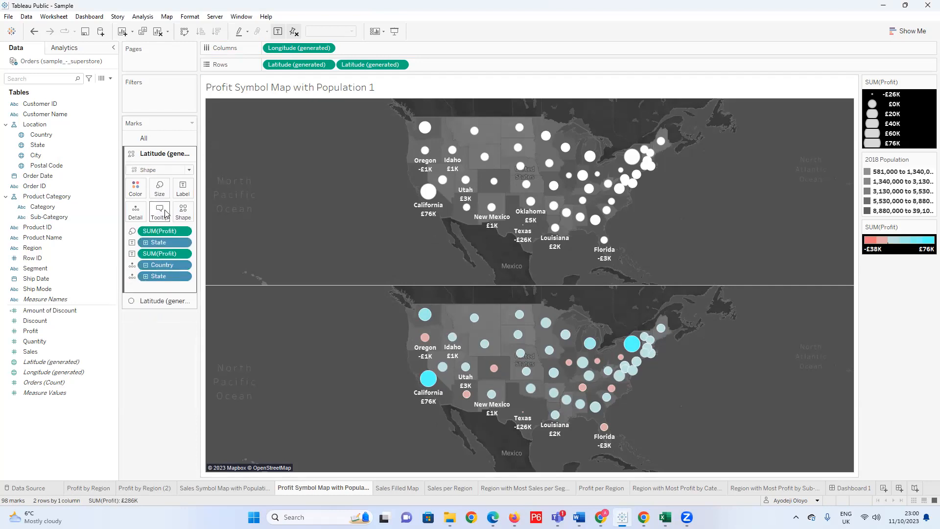
pyautogui.click(160, 188)
pyautogui.moveTo(192, 213); pyautogui.dragTo(199, 216)
pyautogui.click(151, 340)
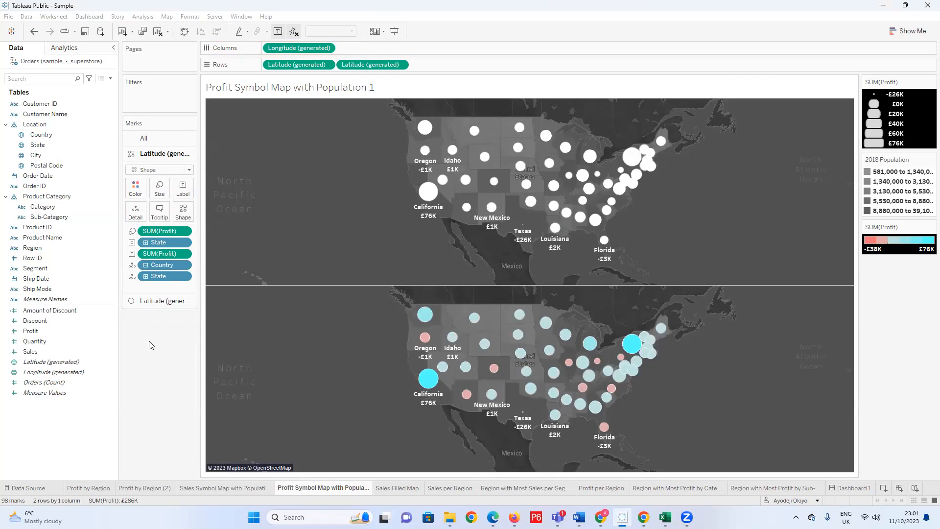
# Slightly reduce the size of the Circle marks on the second Latitude layer.
pyautogui.click(156, 302)
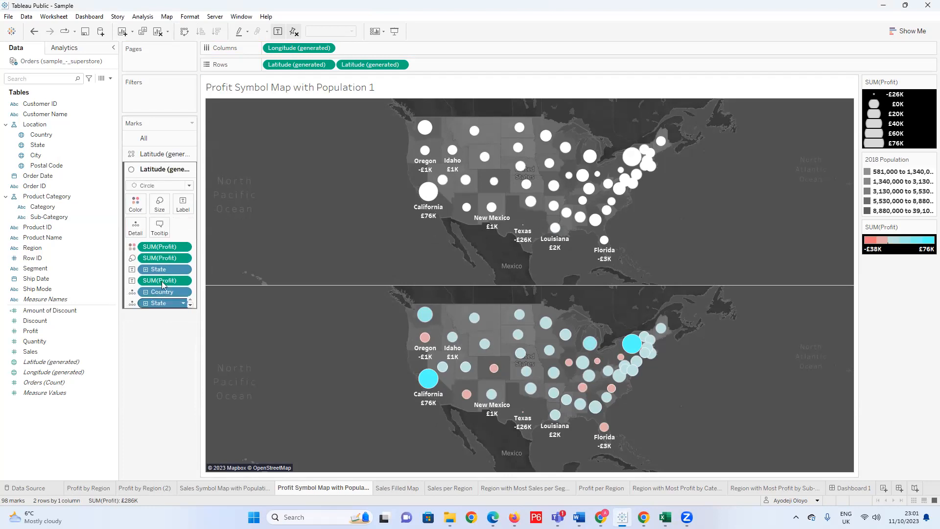
pyautogui.click(161, 205)
pyautogui.moveTo(193, 229); pyautogui.dragTo(192, 229)
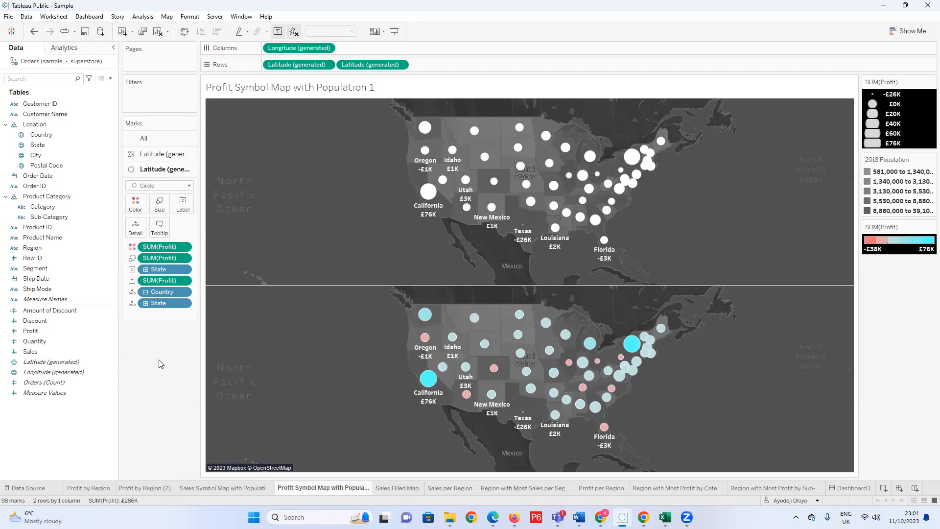
# Undo the recent size, mark type and white colour changes, back to both Latitude layers being coloured by Profit.
pyautogui.hotkey('ctrl', 'z')
pyautogui.hotkey('ctrl', 'z')
pyautogui.hotkey('ctrl', 'z')
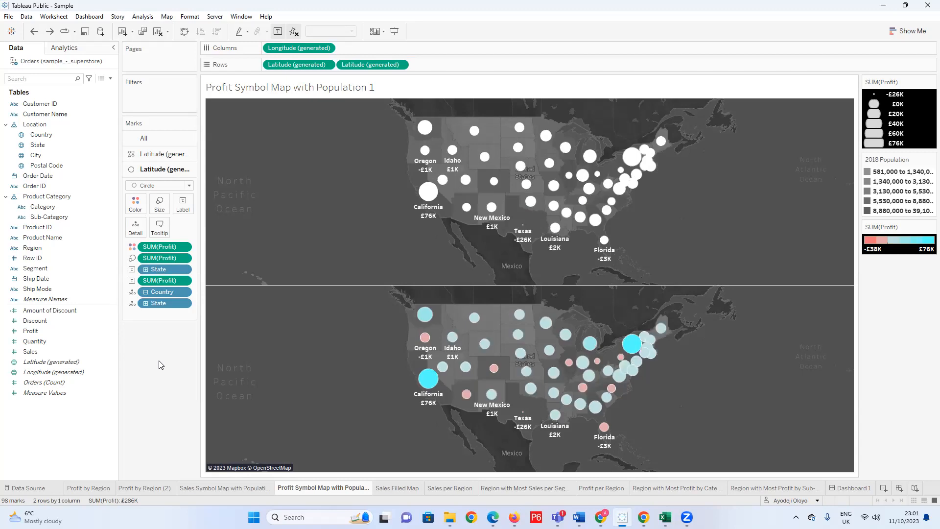
pyautogui.hotkey('ctrl', 'z')
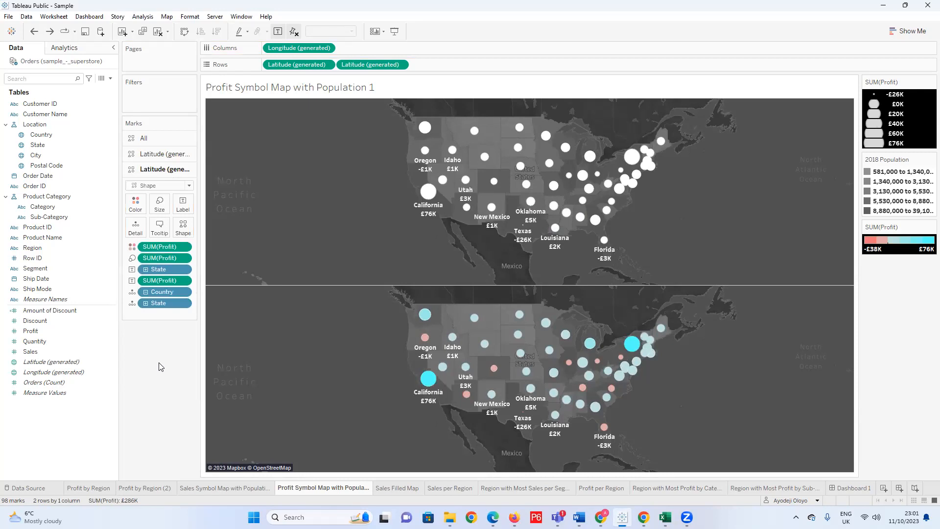
pyautogui.hotkey('ctrl', 'z')
pyautogui.hotkey('ctrl', 'y')
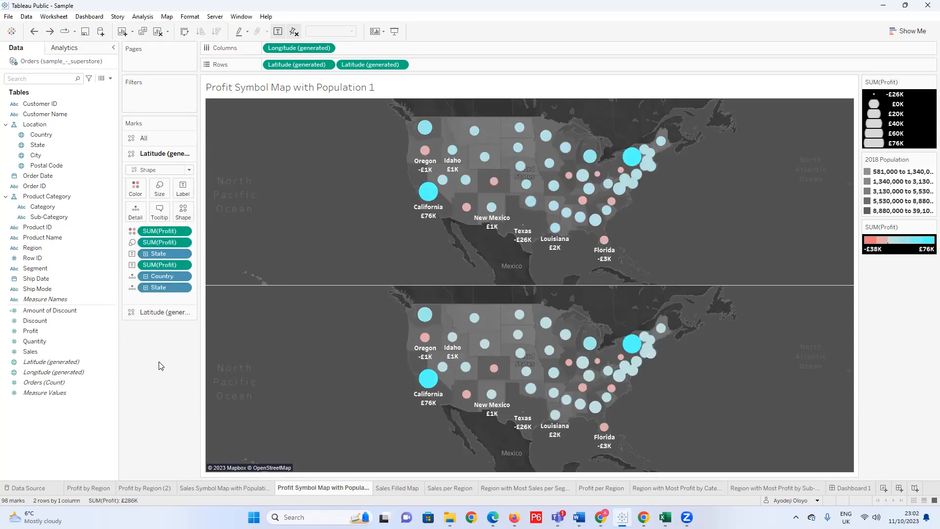
pyautogui.hotkey('ctrl', 'z')
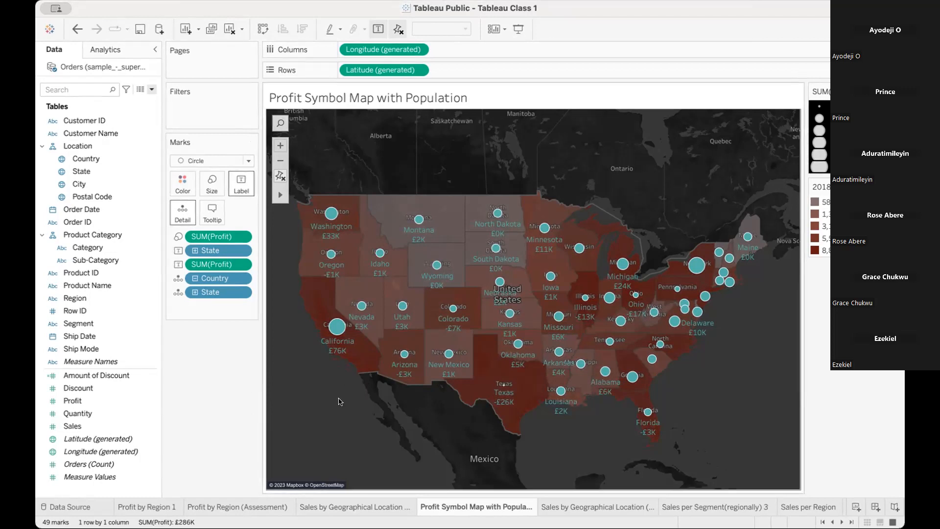
pyautogui.moveTo(404, 374)
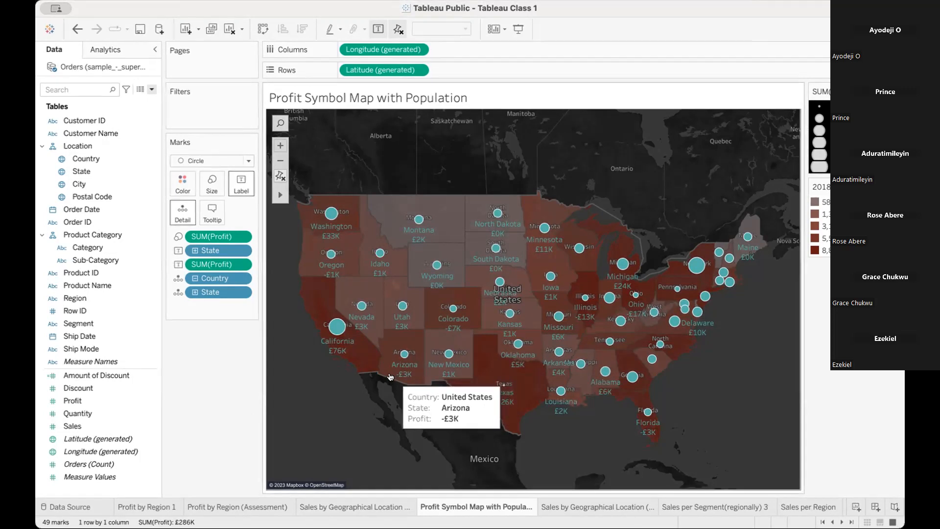
# Inspect the profit details of the western states and review the map's Background Layers settings.
pyautogui.moveTo(348, 339)
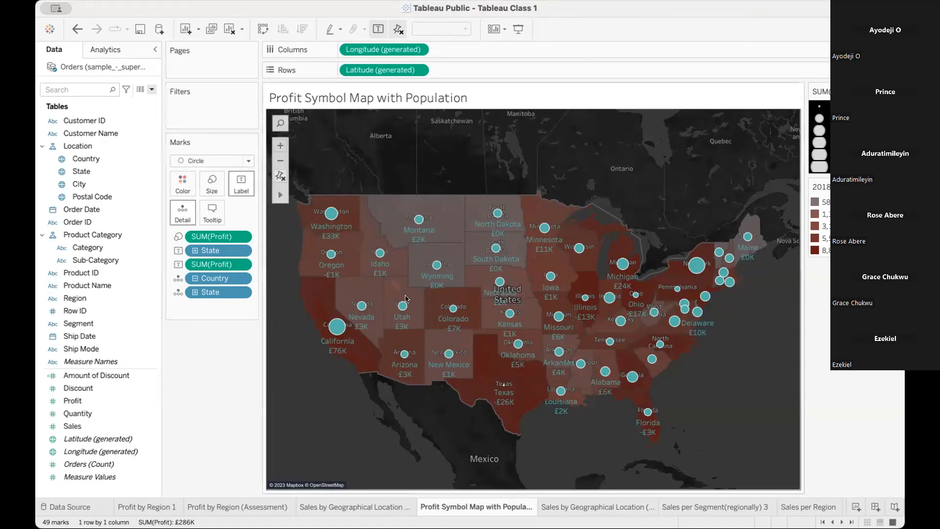
pyautogui.moveTo(335, 329)
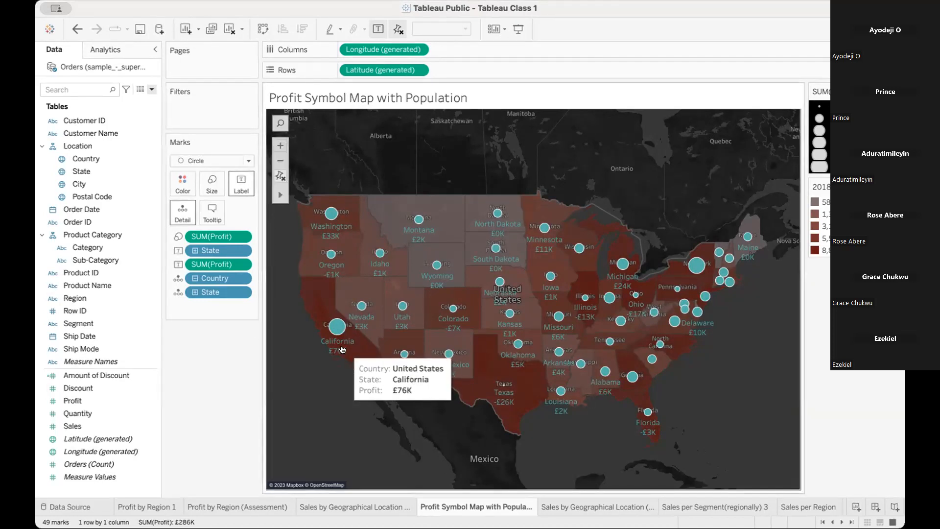
pyautogui.moveTo(333, 241)
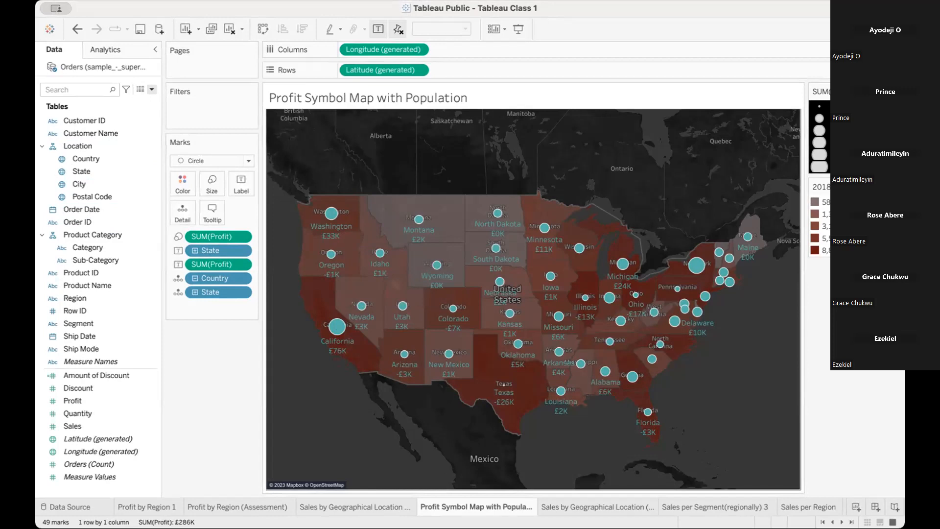
pyautogui.click(413, 72)
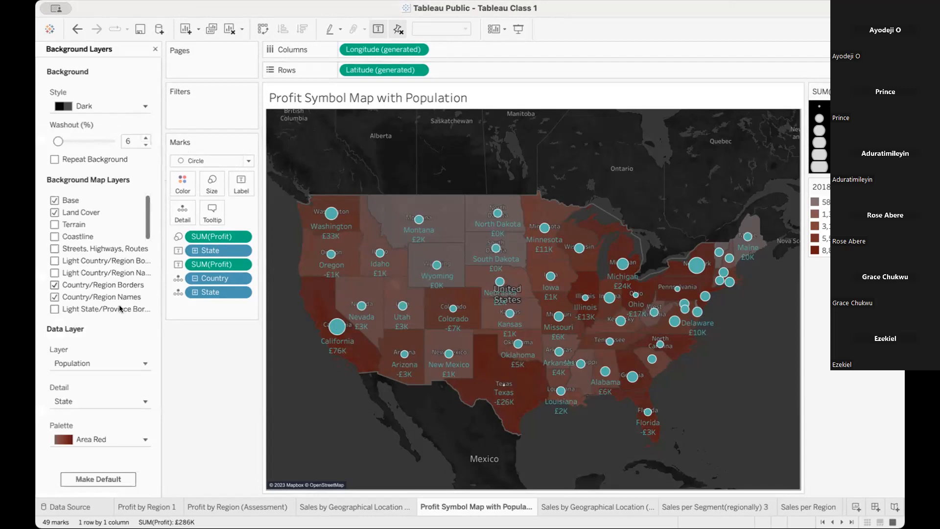
pyautogui.scroll(-3, 119, 306)
pyautogui.scroll(1, 120, 308)
pyautogui.scroll(2, 119, 308)
pyautogui.click(155, 51)
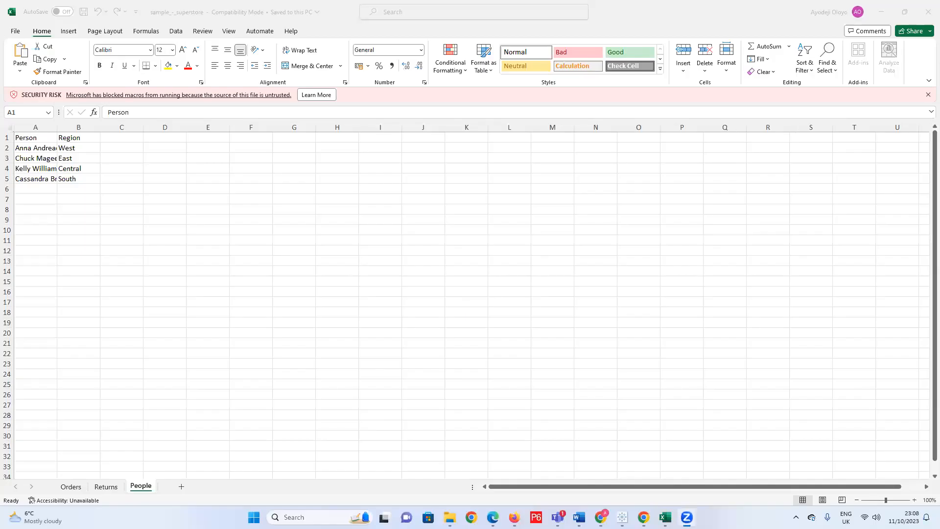
# Switch to Tableau Public, add a second copy of Latitude (generated) to Rows, and compare both layers' mark settings.
pyautogui.hotkey('alt', 'Tab')
pyautogui.moveTo(290, 67); pyautogui.dragTo(362, 64)
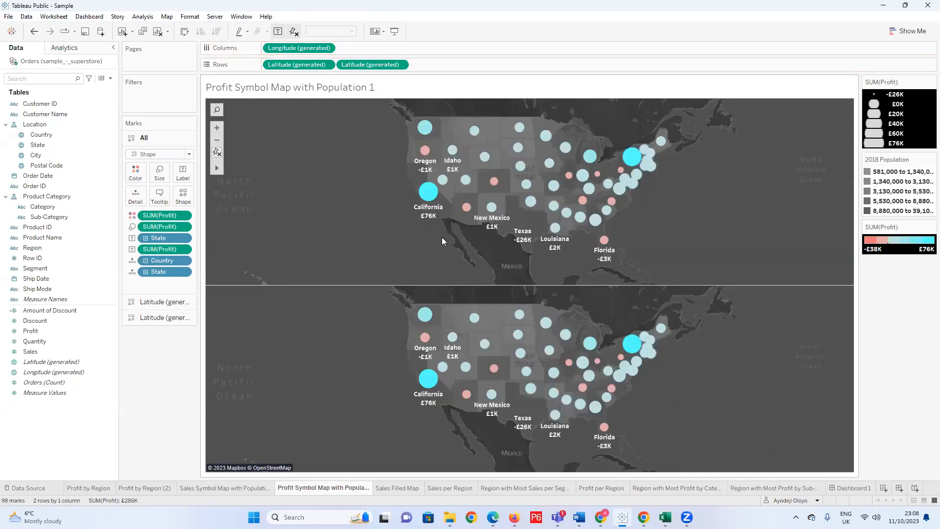
pyautogui.click(152, 317)
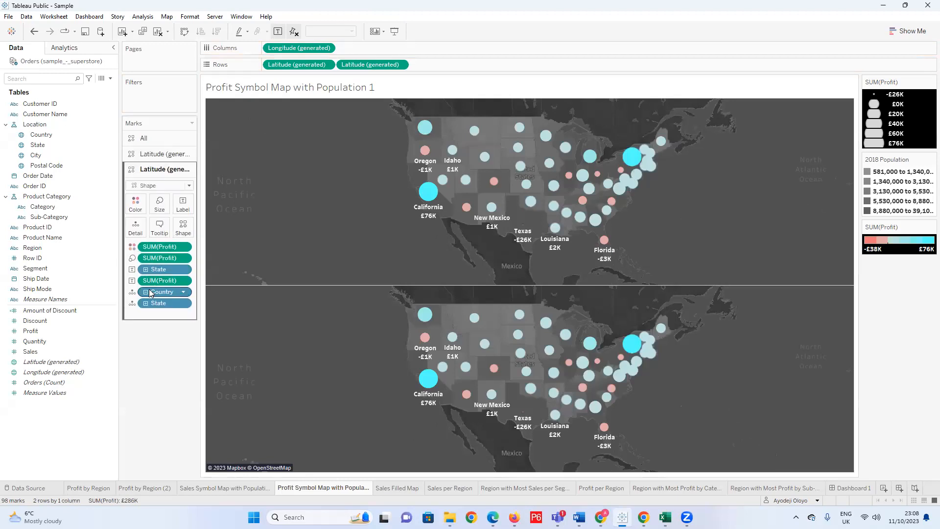
pyautogui.click(165, 154)
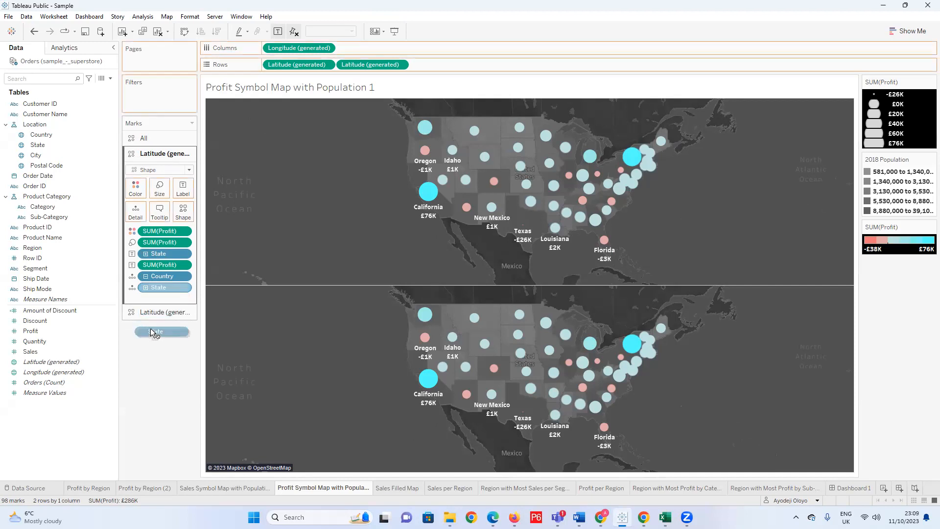
pyautogui.click(160, 315)
pyautogui.click(159, 297)
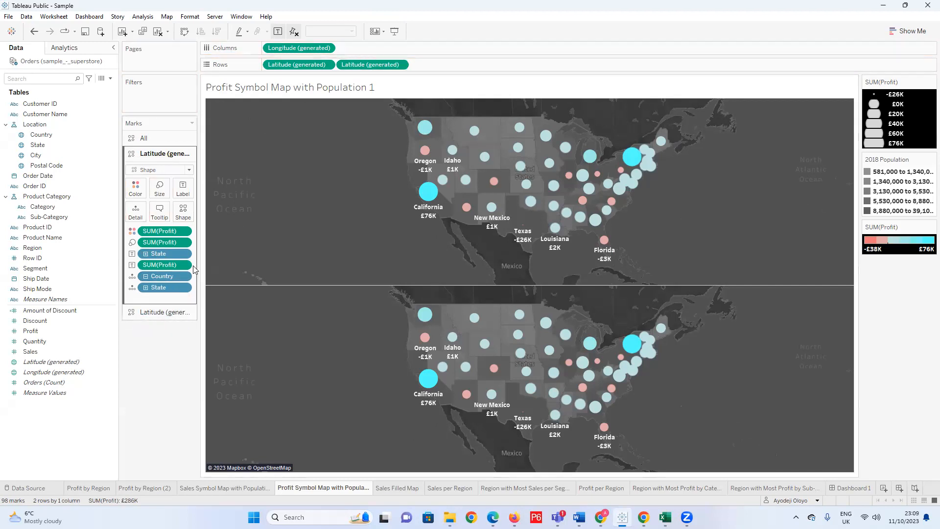
pyautogui.click(156, 311)
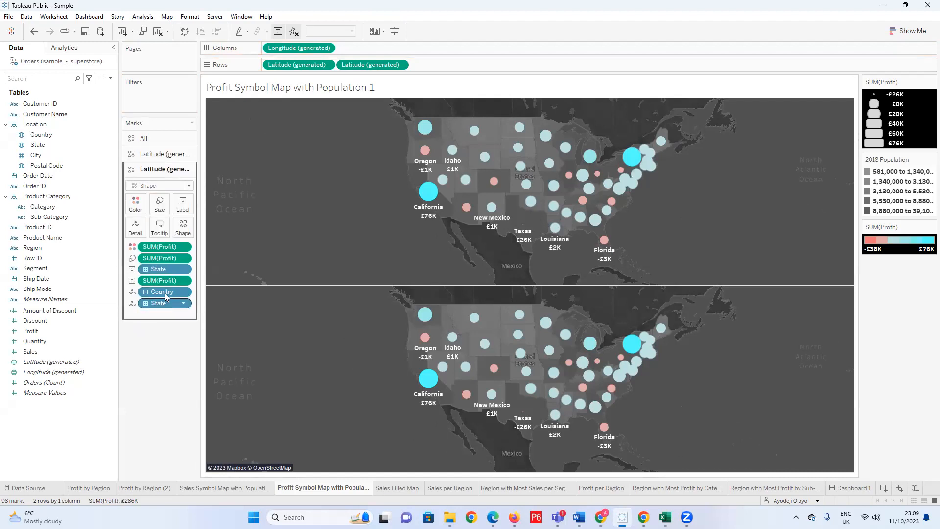
# Strip the Country, State and Profit fields from the first Latitude layer's marks and check its colour settings.
pyautogui.click(151, 154)
pyautogui.moveTo(168, 276); pyautogui.dragTo(148, 351)
pyautogui.moveTo(169, 262); pyautogui.dragTo(149, 323)
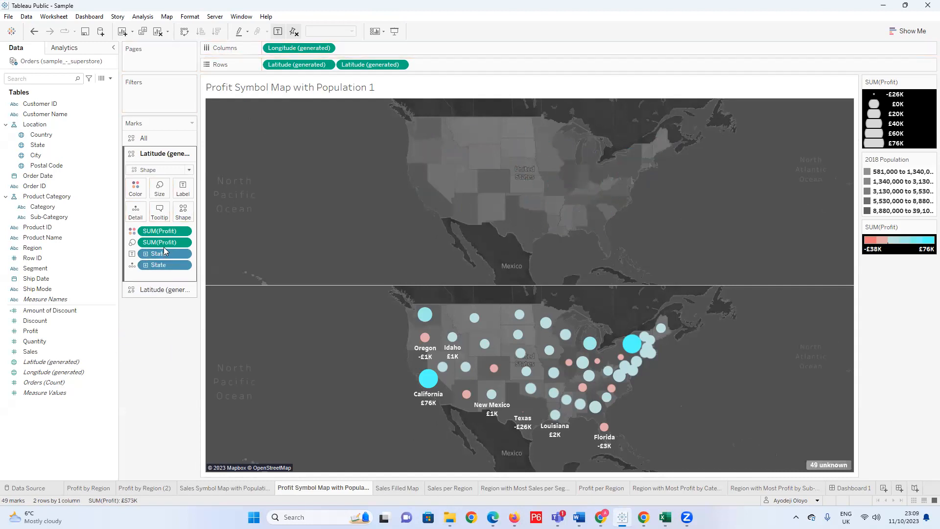
pyautogui.moveTo(161, 241); pyautogui.dragTo(147, 325)
pyautogui.moveTo(160, 231); pyautogui.dragTo(147, 313)
pyautogui.click(136, 188)
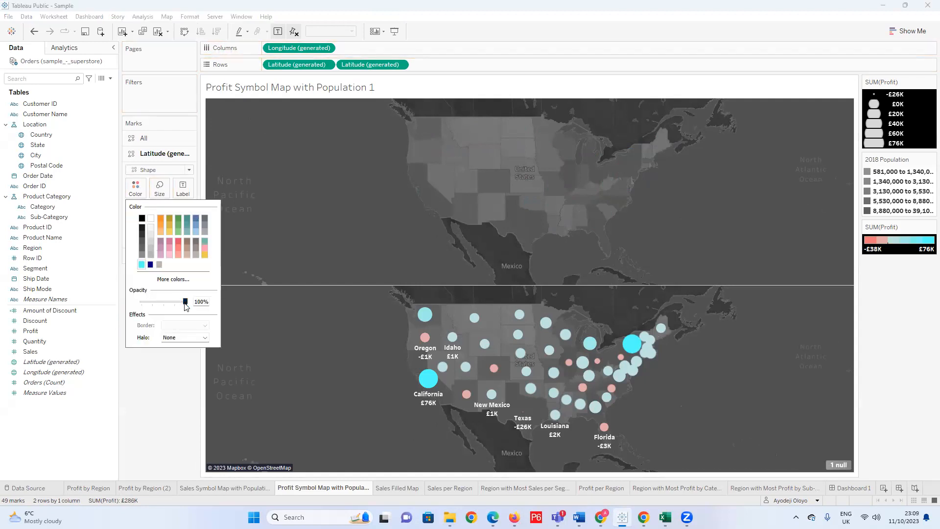
pyautogui.click(492, 196)
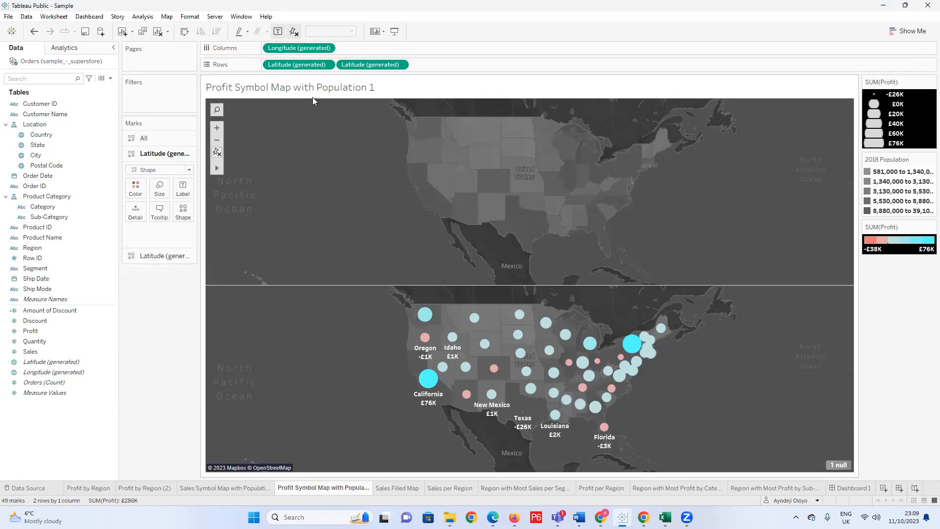
# Overlay the second Latitude layer on the first as a dual axis.
pyautogui.click(394, 66)
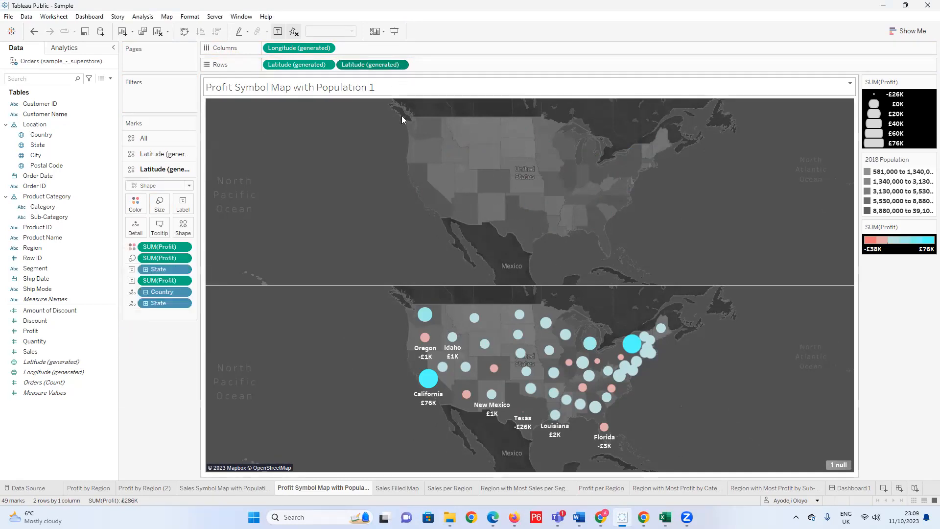
pyautogui.click(400, 64)
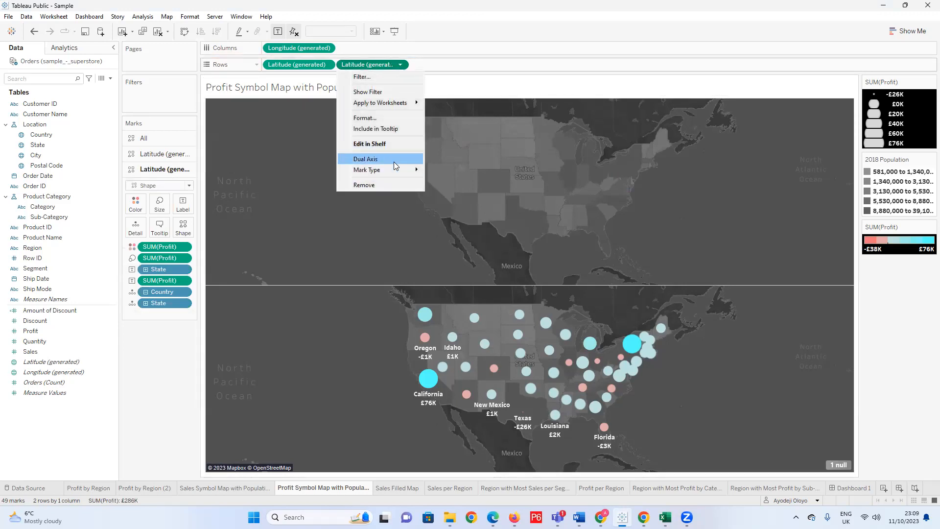
pyautogui.click(393, 160)
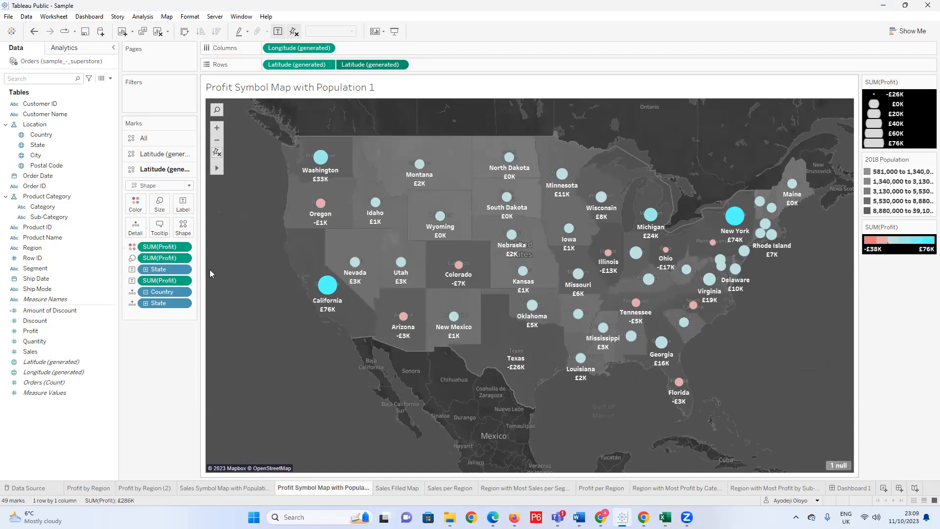
# Undo the dual axis, field removals and Latitude duplication, back to a single map layer with X-shaped marks.
pyautogui.hotkey('ctrl', 'z')
pyautogui.hotkey('ctrl', 'z')
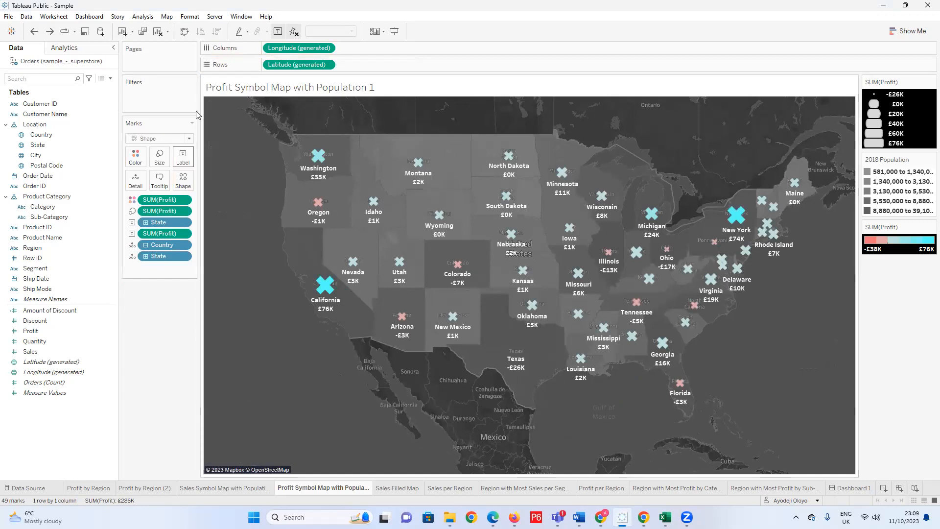
pyautogui.click(133, 211)
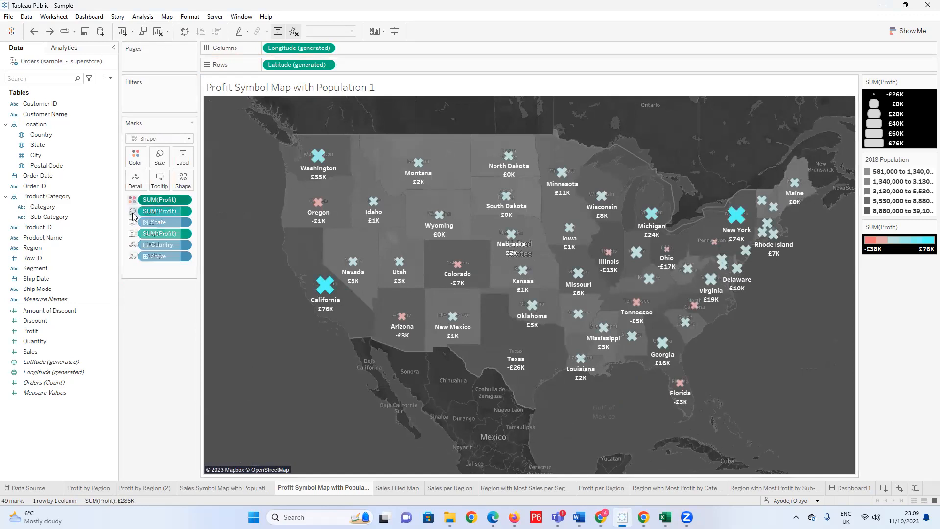
pyautogui.click(147, 292)
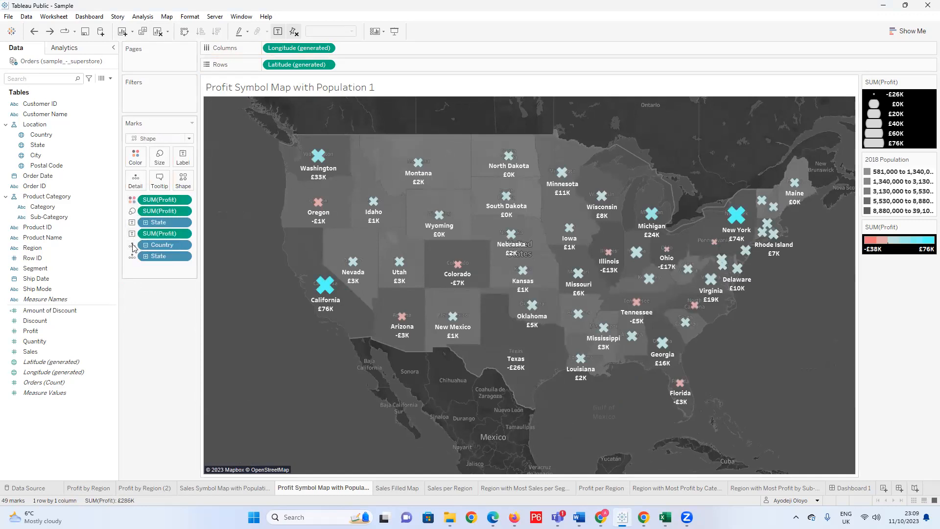
# Try colouring the marks by Country and change the mark type from Shape to Map.
pyautogui.click(133, 246)
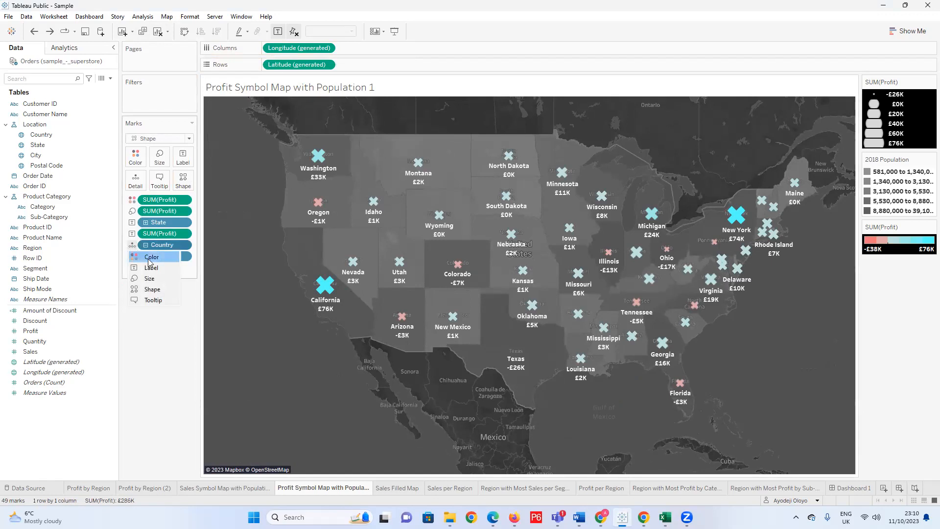
pyautogui.click(149, 259)
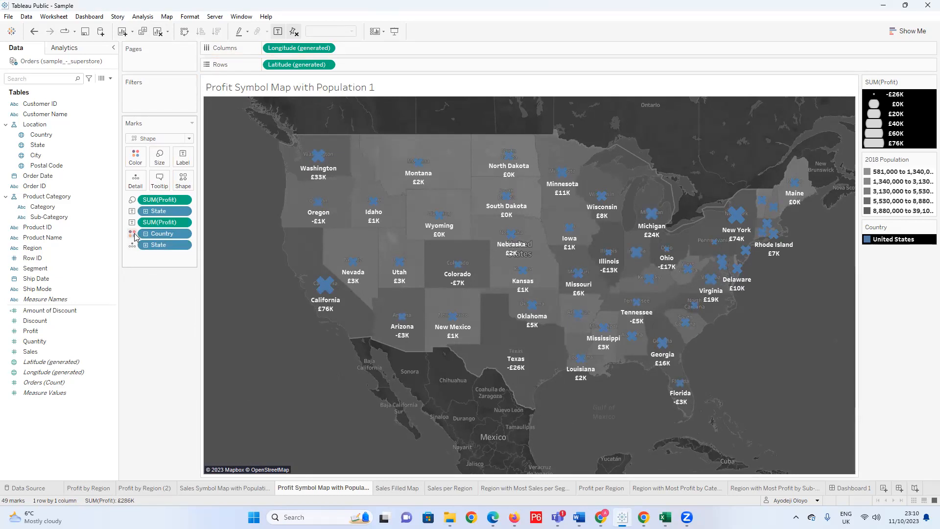
pyautogui.click(135, 157)
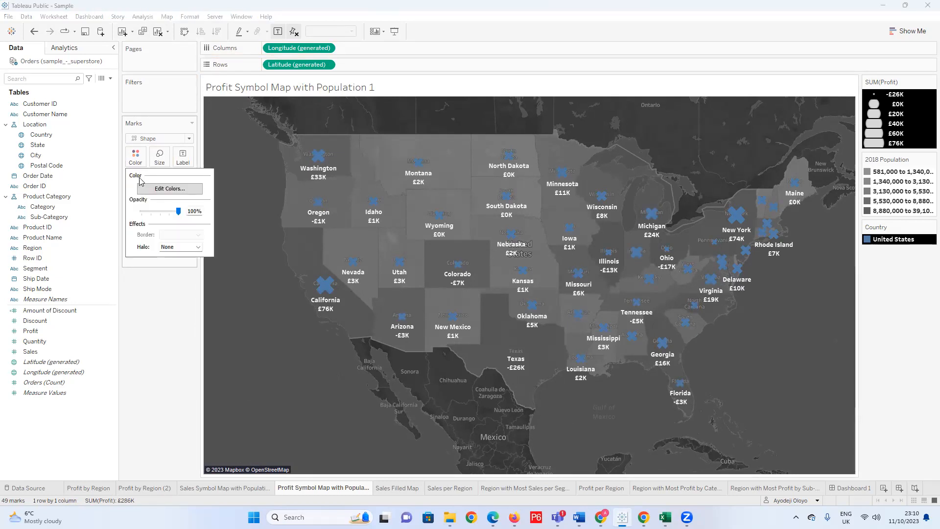
pyautogui.moveTo(181, 213)
pyautogui.mouseDown()
pyautogui.moveTo(142, 214)
pyautogui.moveTo(187, 215)
pyautogui.mouseUp()
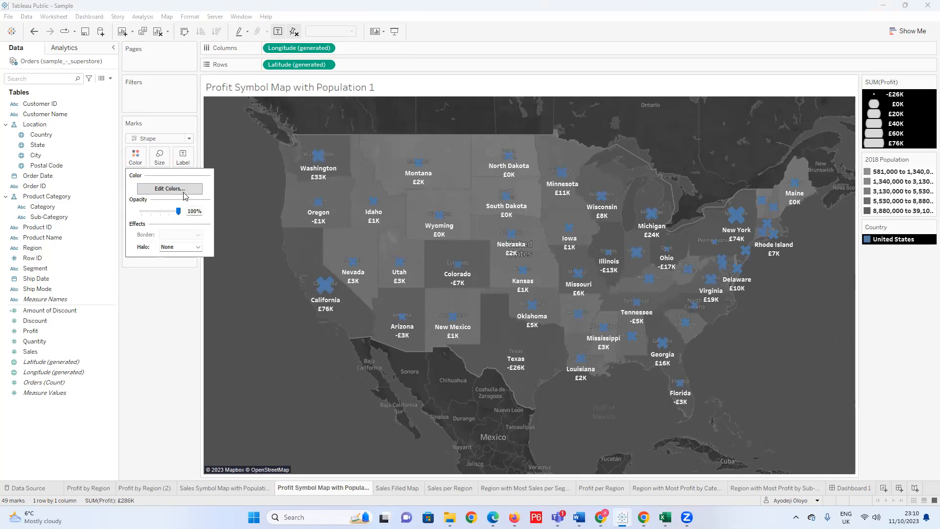
pyautogui.click(188, 138)
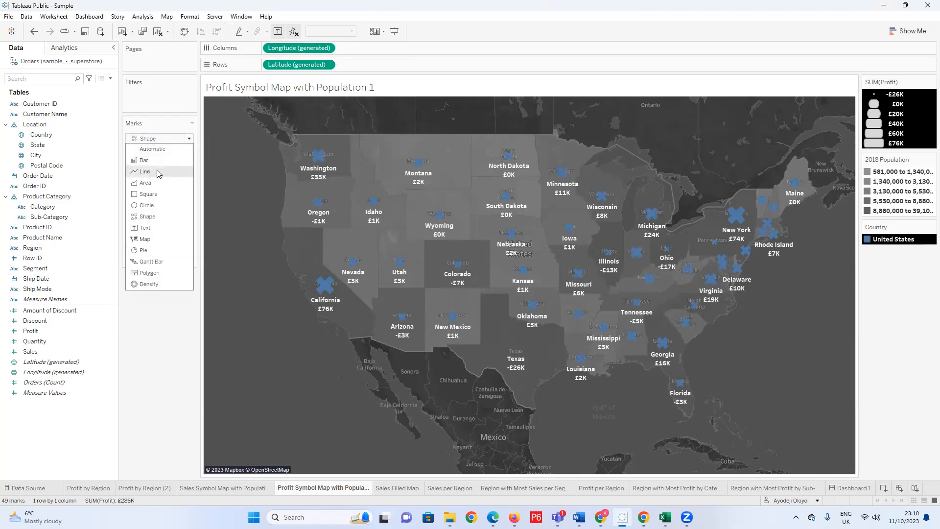
pyautogui.click(156, 239)
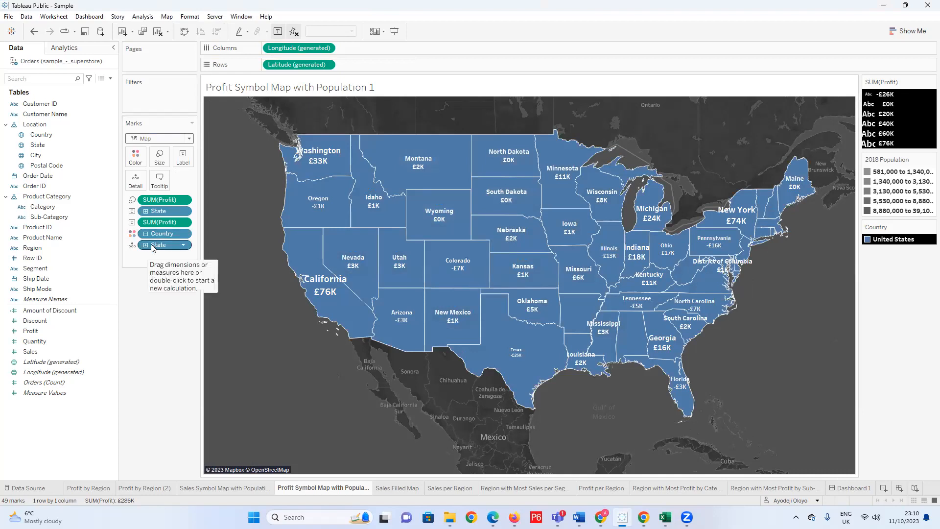
# Undo the Map mark type, Country colouring and X shape, back to diamond marks coloured by Profit.
pyautogui.hotkey('ctrl', 'z')
pyautogui.hotkey('ctrl', 'z')
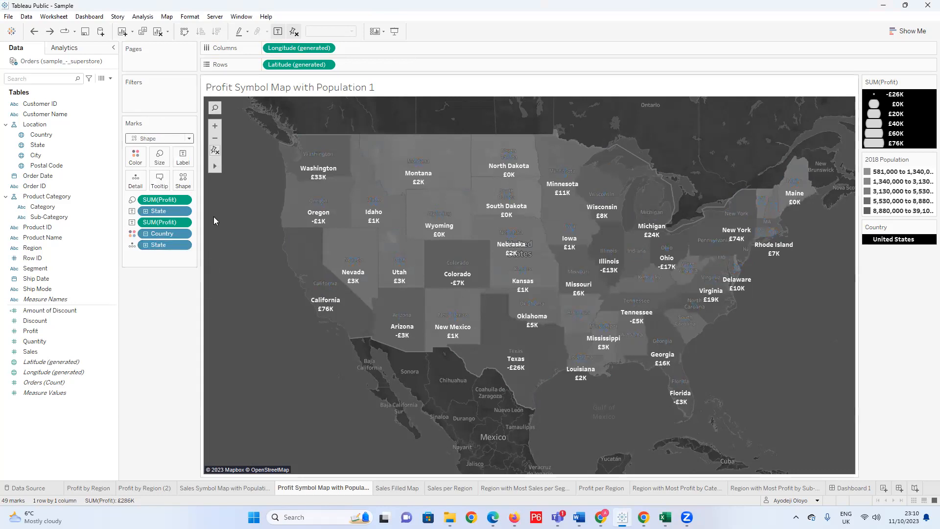
pyautogui.hotkey('ctrl', 'y')
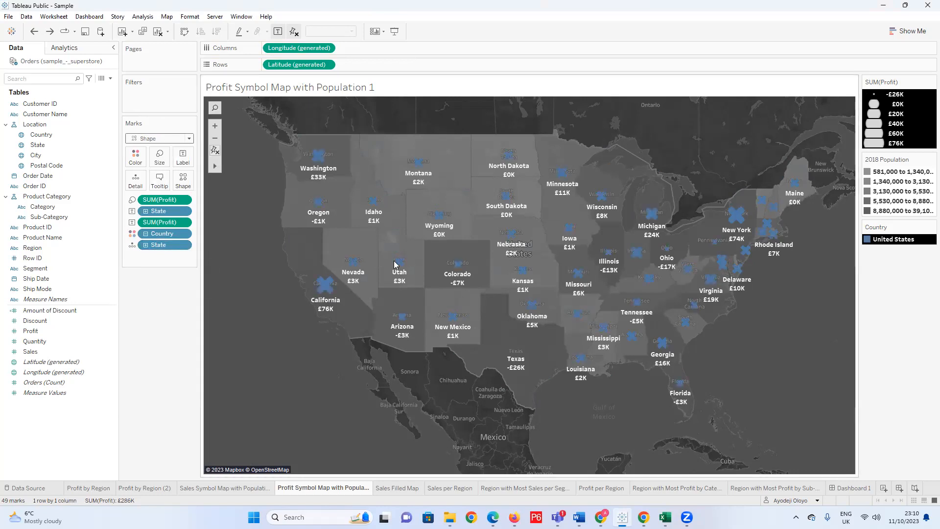
pyautogui.hotkey('ctrl', 'y')
pyautogui.hotkey('ctrl', 'y')
pyautogui.hotkey('ctrl', 'y')
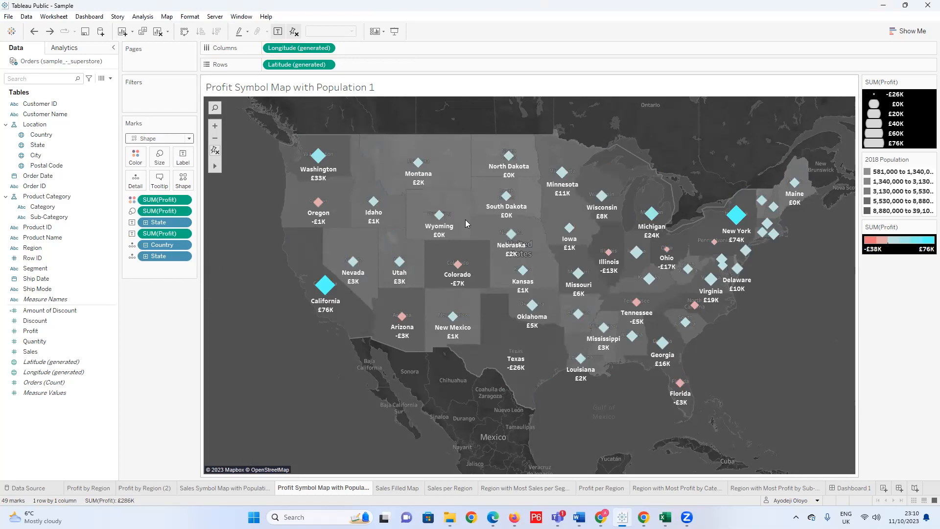
# Change the Profit-coloured marks from Shape to Map and lower their colour opacity to about 19%.
pyautogui.moveTo(510, 156)
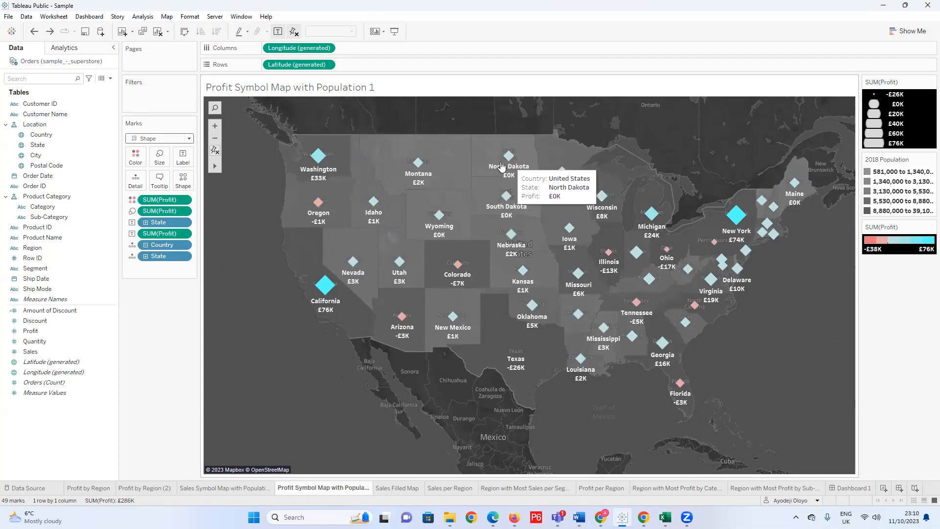
pyautogui.moveTo(419, 176)
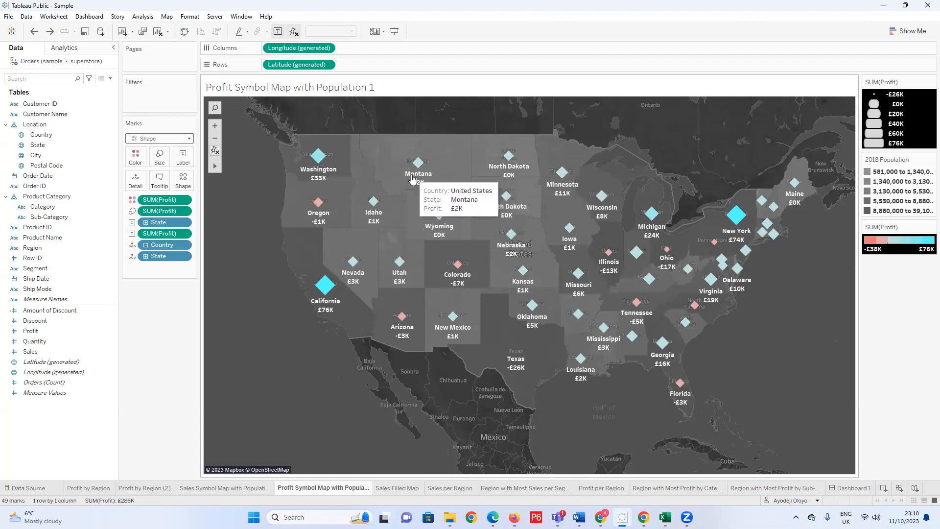
pyautogui.moveTo(331, 159)
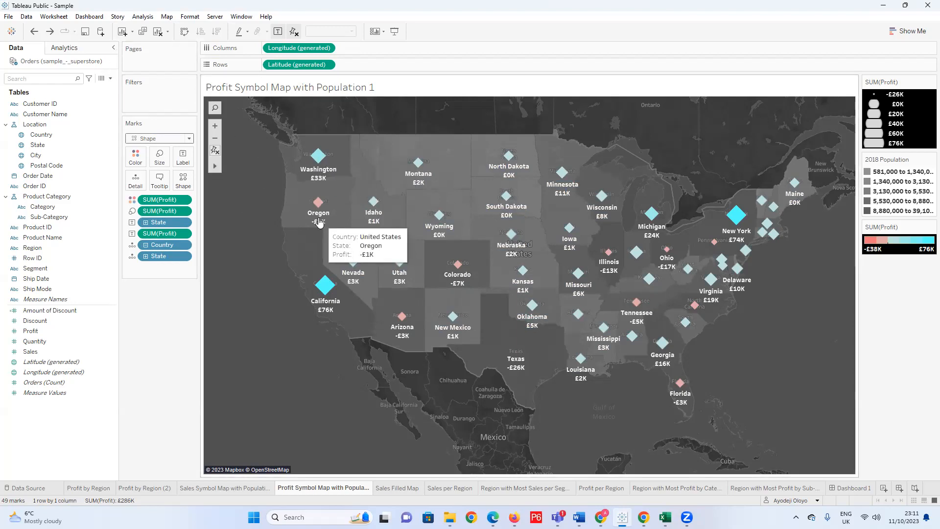
pyautogui.moveTo(309, 199)
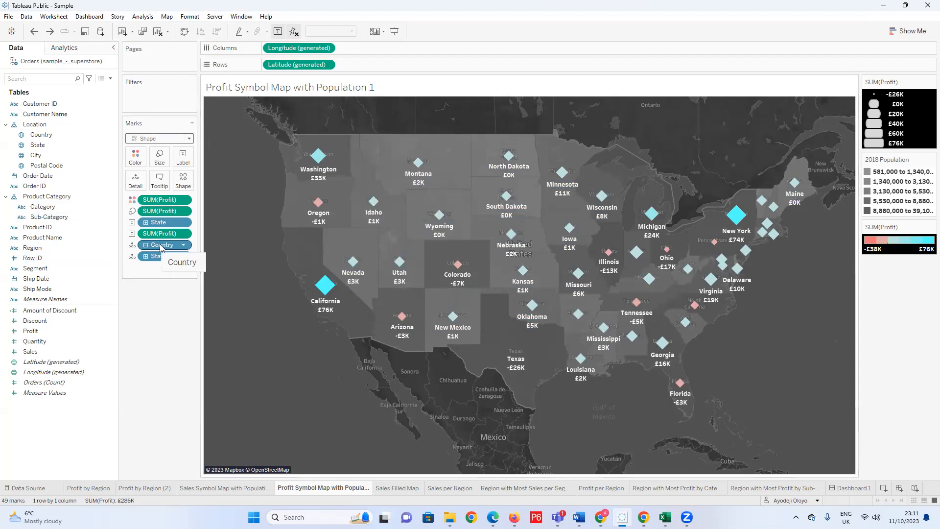
pyautogui.click(189, 139)
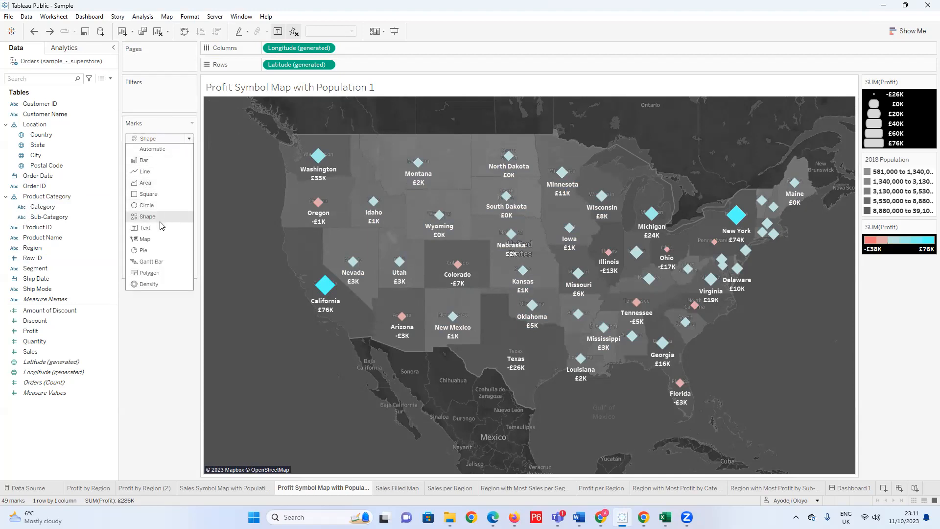
pyautogui.click(147, 239)
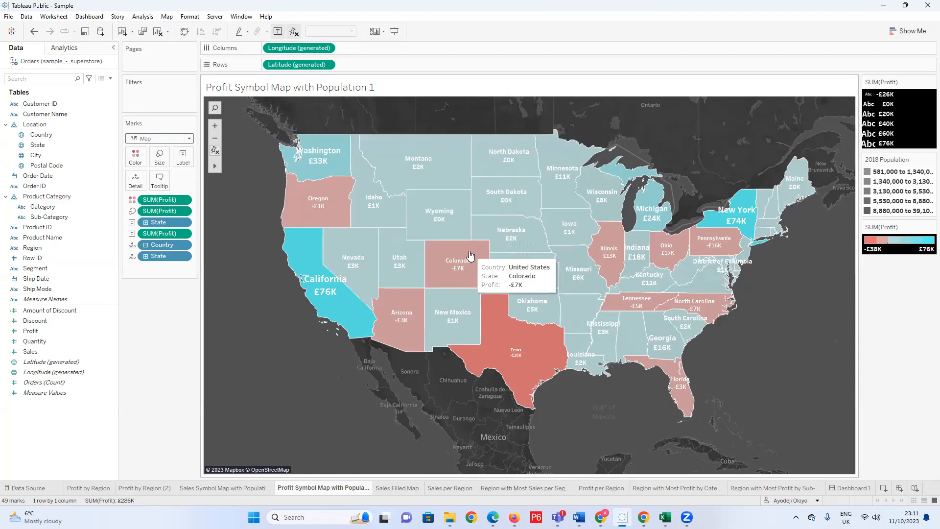
pyautogui.click(135, 157)
pyautogui.moveTo(172, 213); pyautogui.dragTo(151, 217)
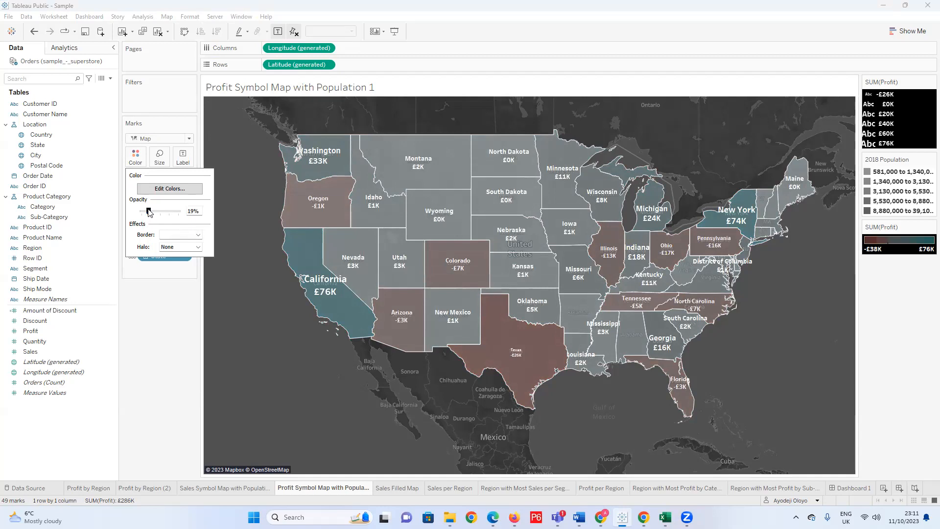
# Restore the filled map's colour opacity to 100% and try several state border colours, settling on pink.
pyautogui.moveTo(150, 212); pyautogui.dragTo(192, 211)
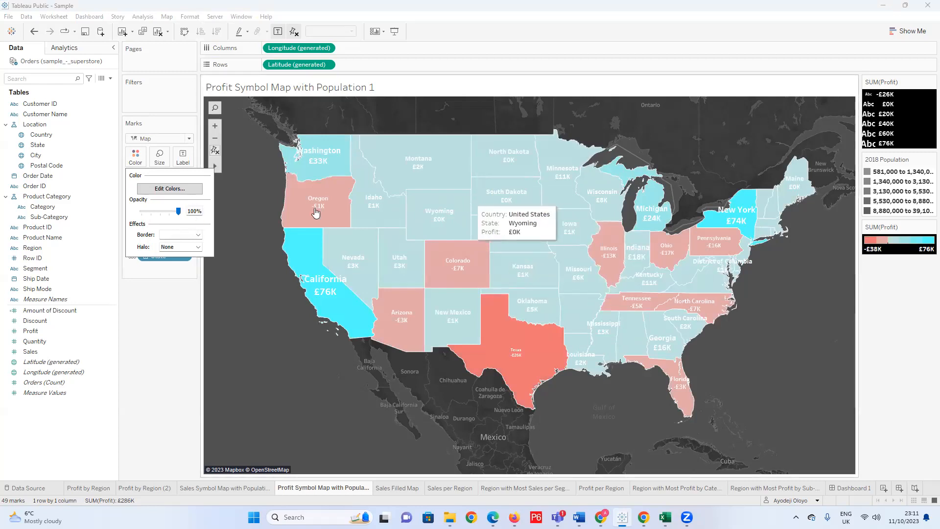
pyautogui.click(197, 234)
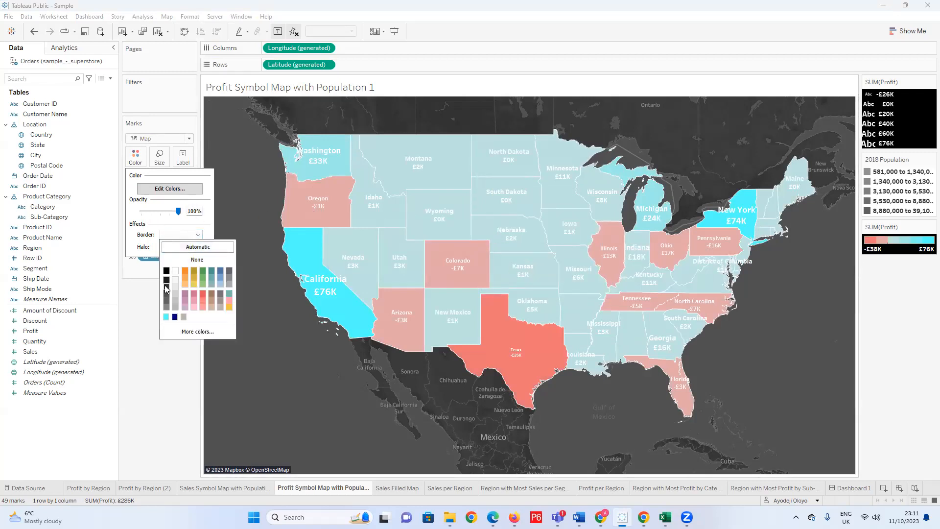
pyautogui.click(166, 286)
pyautogui.click(177, 294)
pyautogui.click(213, 272)
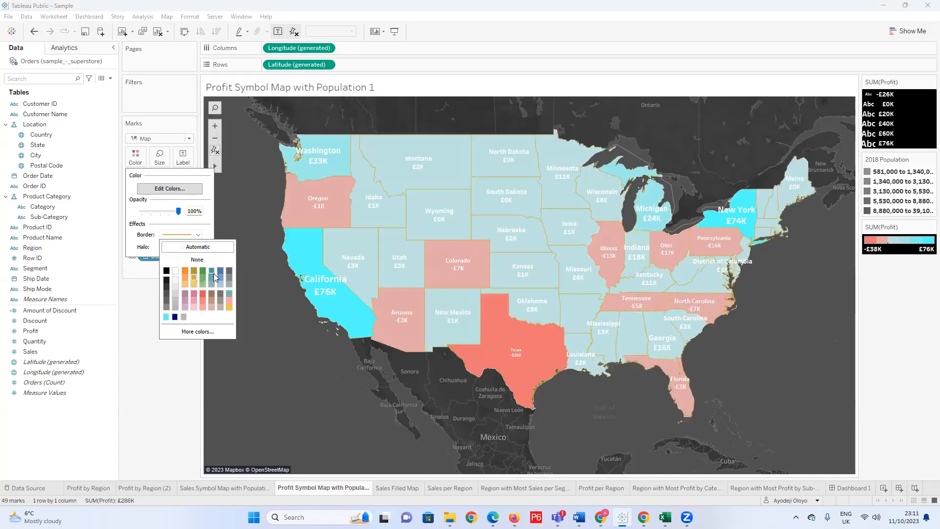
pyautogui.click(194, 299)
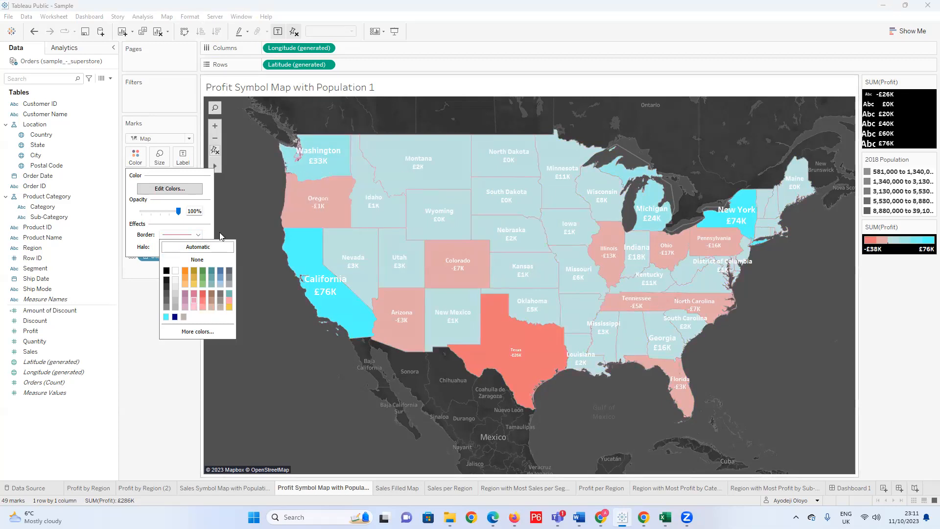
pyautogui.click(128, 288)
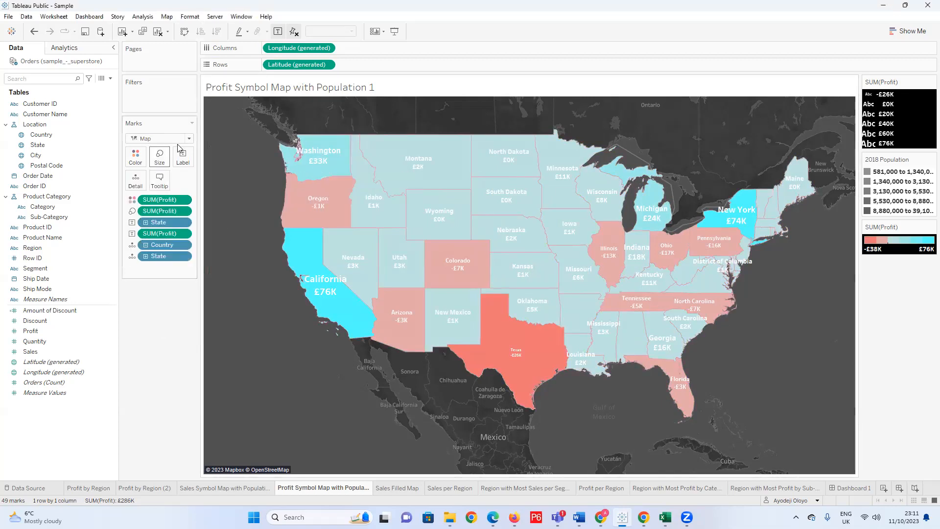
# Change the mark type from Map to Circle and open the background layer settings for the map.
pyautogui.click(190, 139)
pyautogui.click(148, 205)
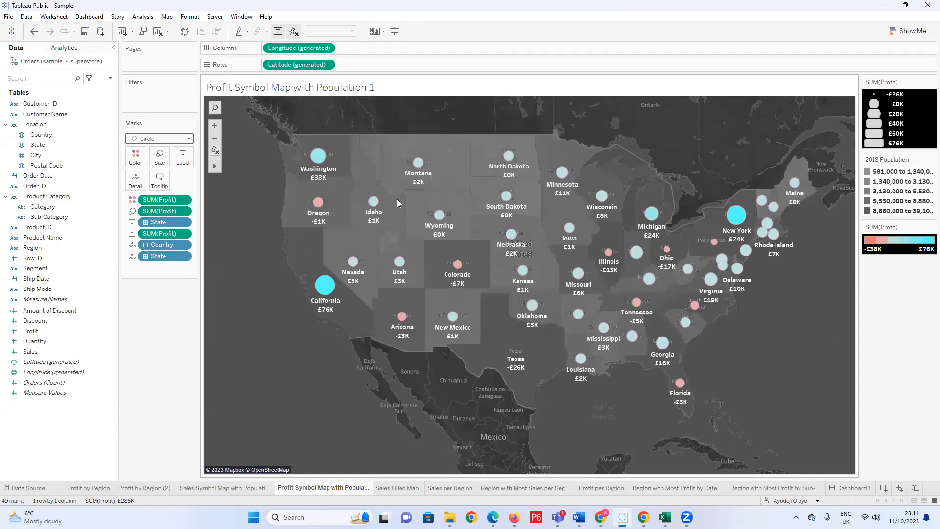
pyautogui.click(168, 19)
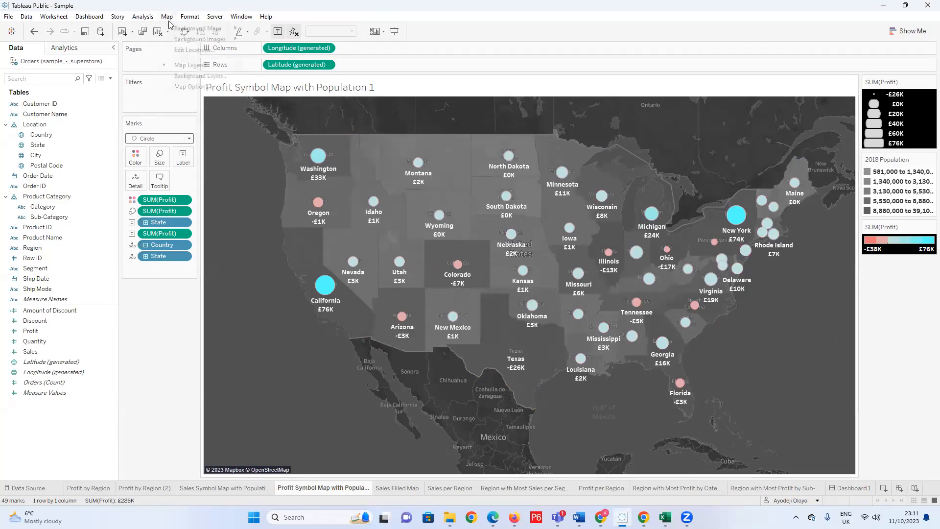
pyautogui.click(193, 76)
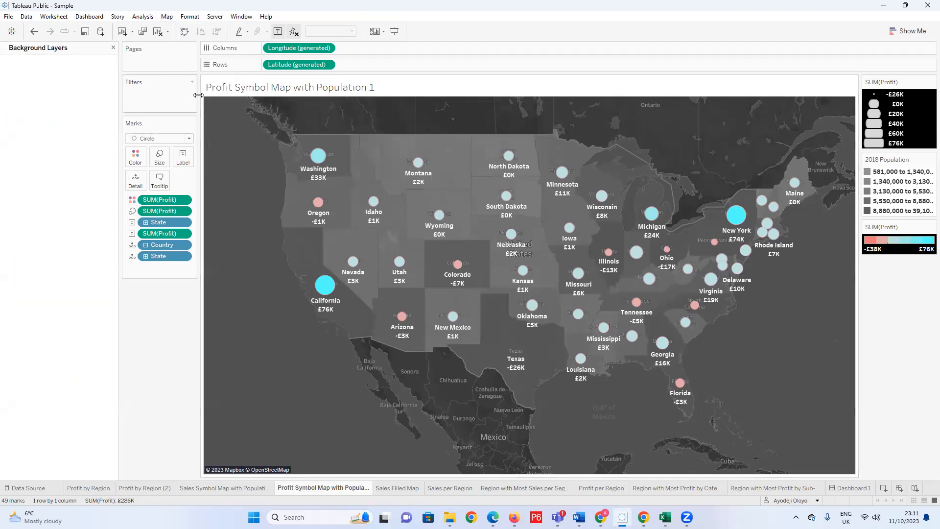
# Set the background map's washout to 0%, and undo both this and the Circle mark type.
pyautogui.moveTo(31, 124); pyautogui.dragTo(2, 127)
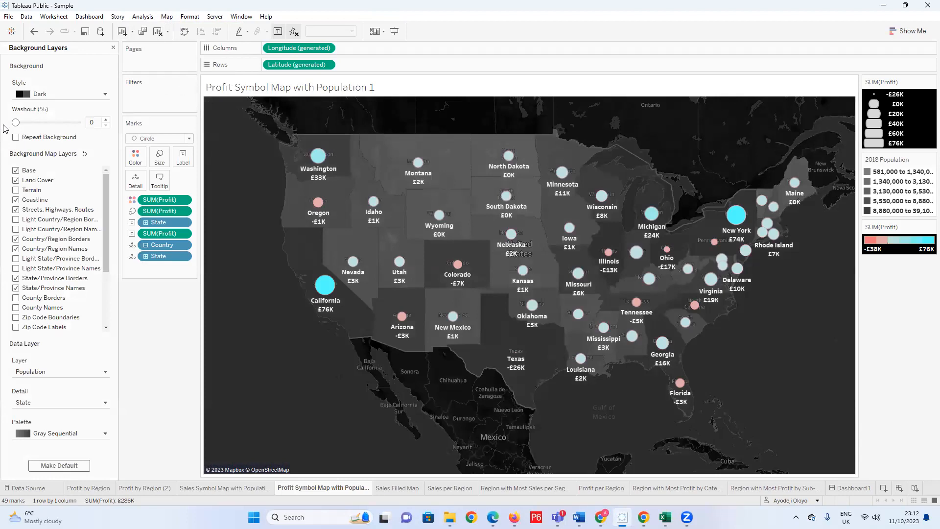
pyautogui.hotkey('ctrl', 'z')
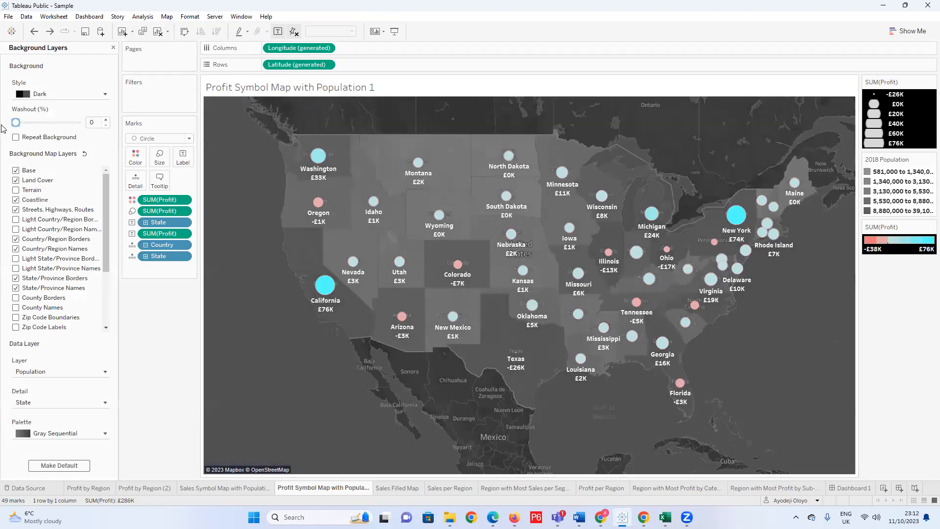
pyautogui.hotkey('ctrl', 'z')
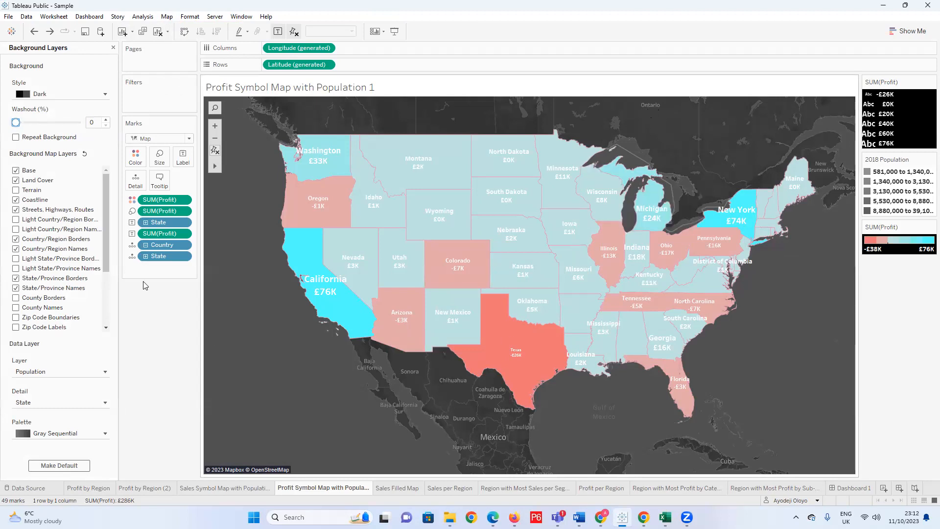
# Change the marks to Circle and hide the country/region names and state/province names on the background map.
pyautogui.click(16, 249)
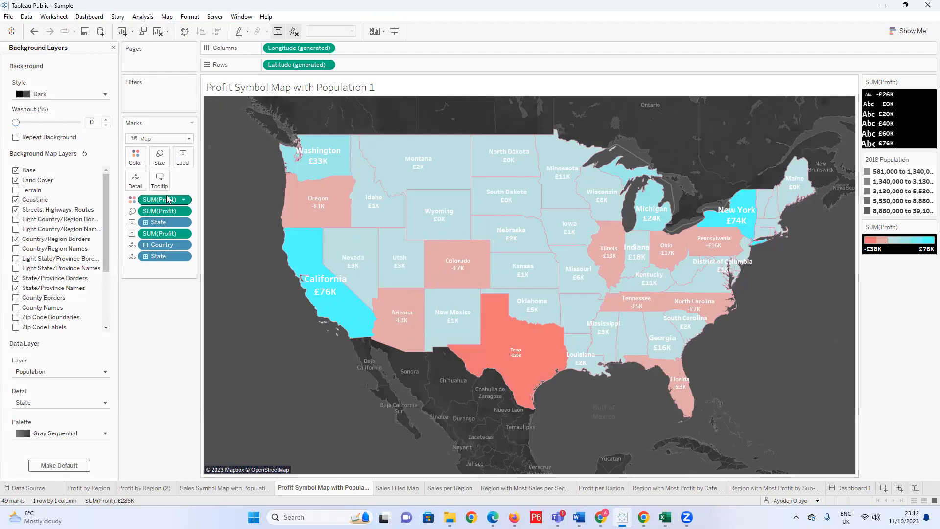
pyautogui.click(184, 139)
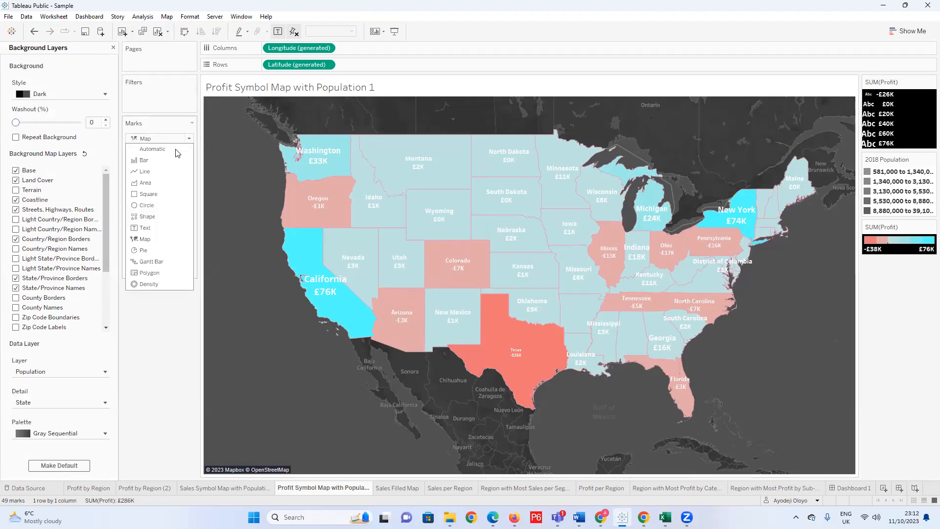
pyautogui.click(149, 205)
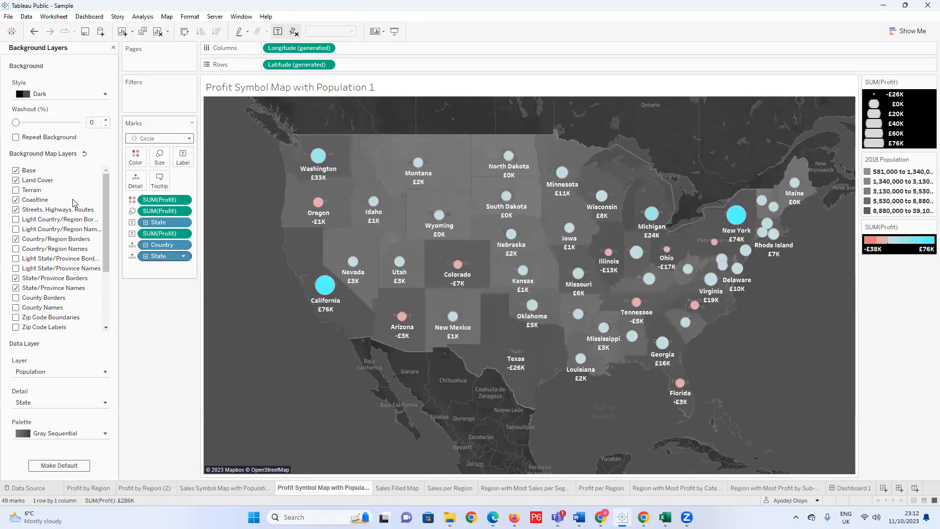
pyautogui.click(15, 249)
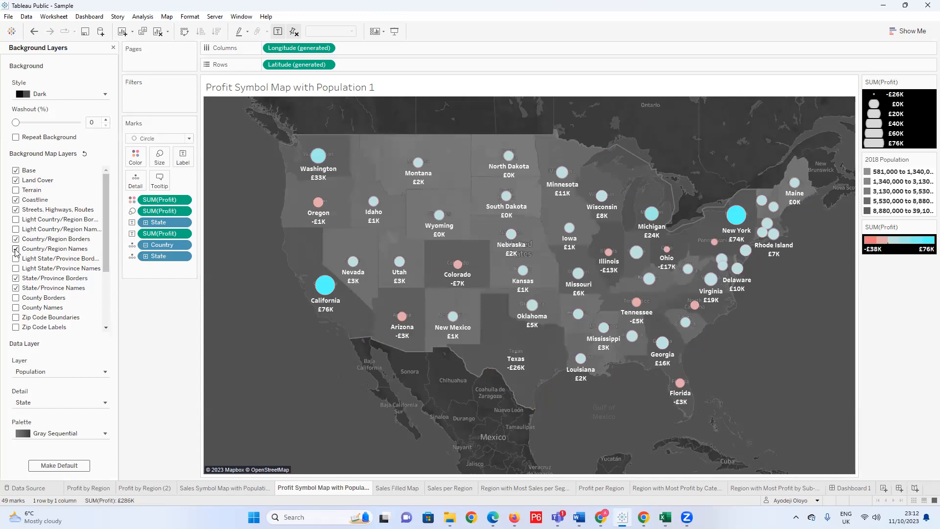
pyautogui.click(16, 249)
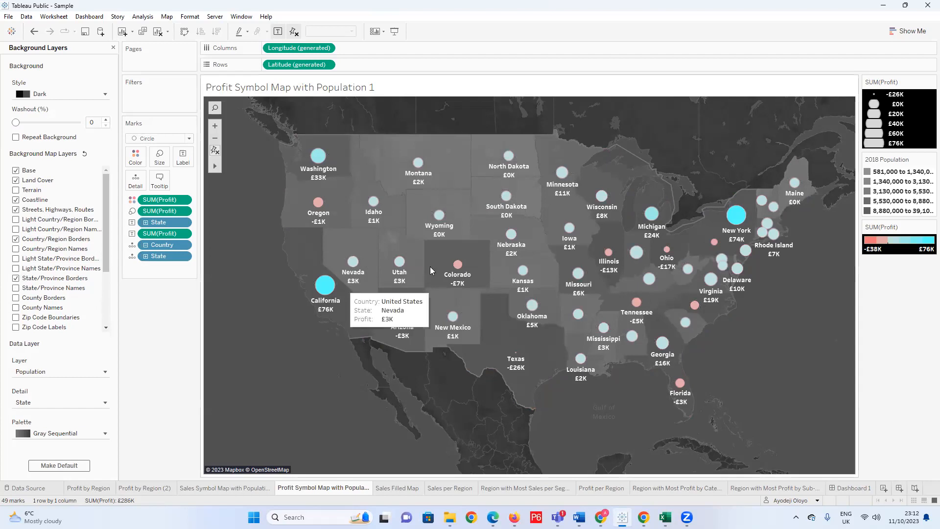
# Slightly enlarge the Profit circles on the map.
pyautogui.scroll(1, 661, 268)
pyautogui.scroll(-2, 450, 301)
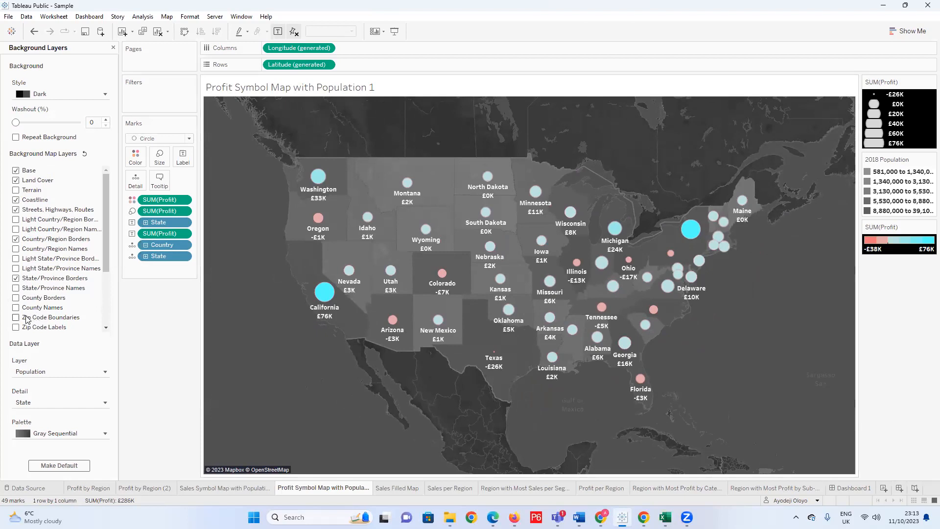
pyautogui.scroll(-4, 24, 321)
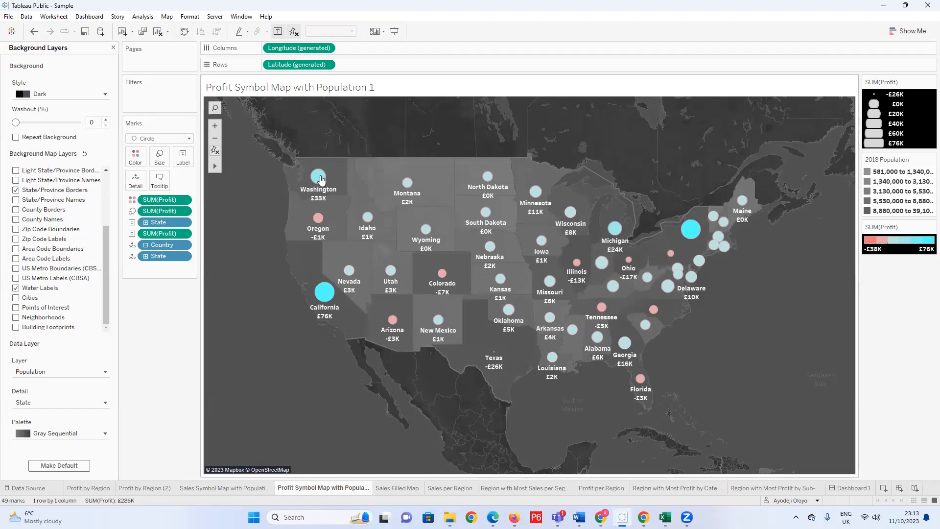
pyautogui.scroll(3, 319, 177)
pyautogui.scroll(-4, 336, 195)
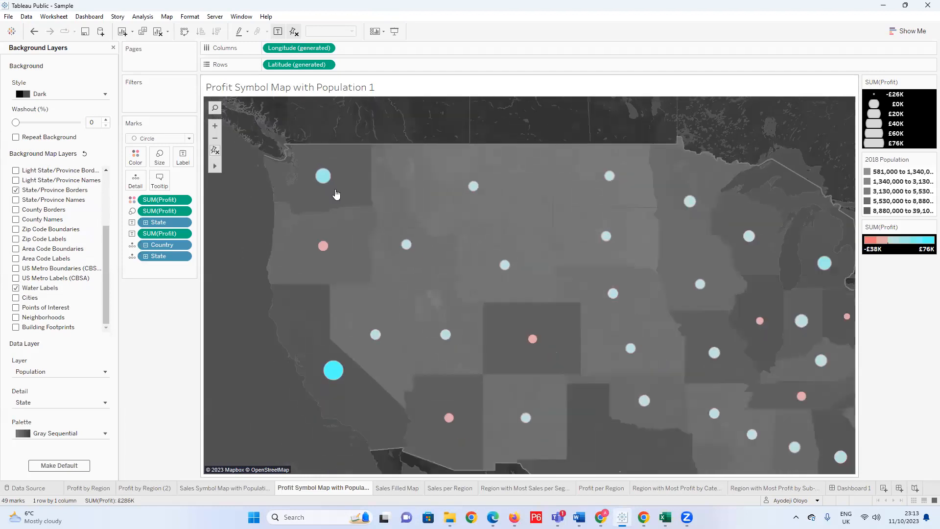
pyautogui.click(159, 157)
pyautogui.moveTo(205, 185); pyautogui.dragTo(210, 186)
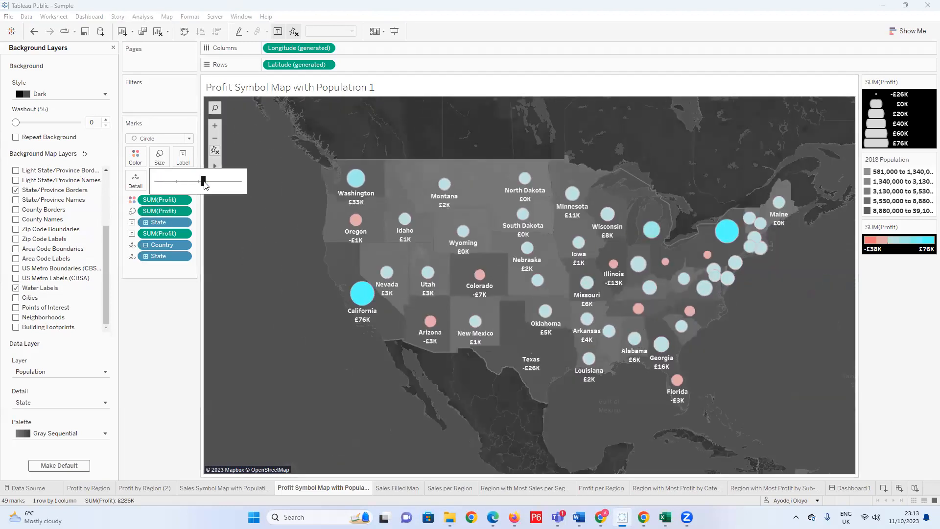
pyautogui.click(239, 313)
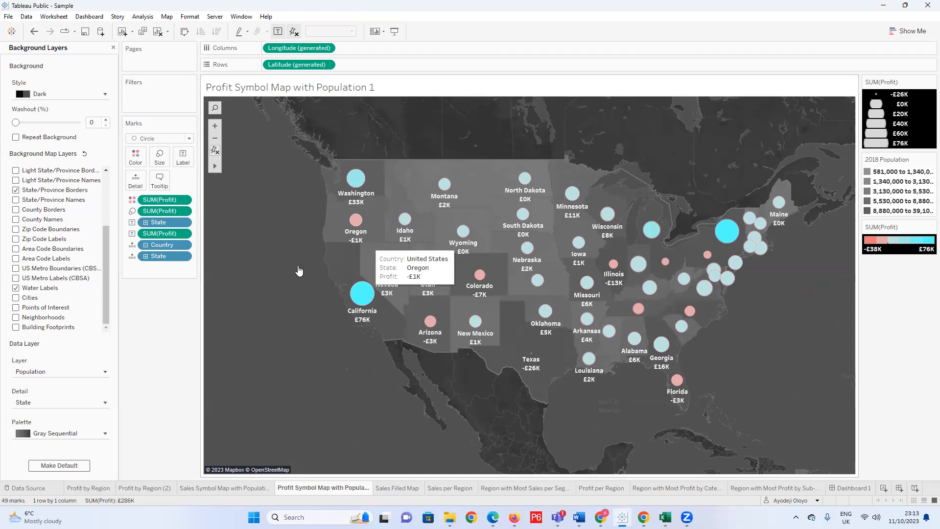
# Give the Profit circles a white border and close the background layer settings.
pyautogui.click(135, 157)
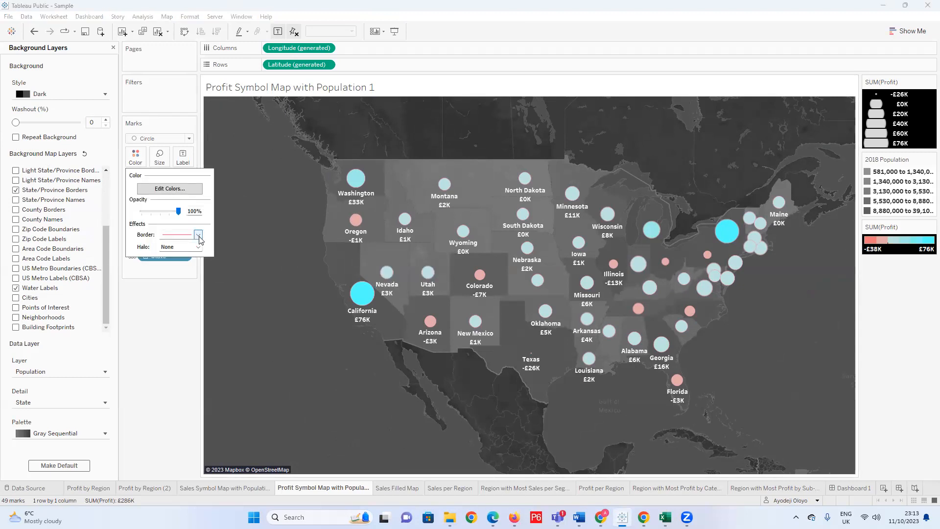
pyautogui.click(197, 235)
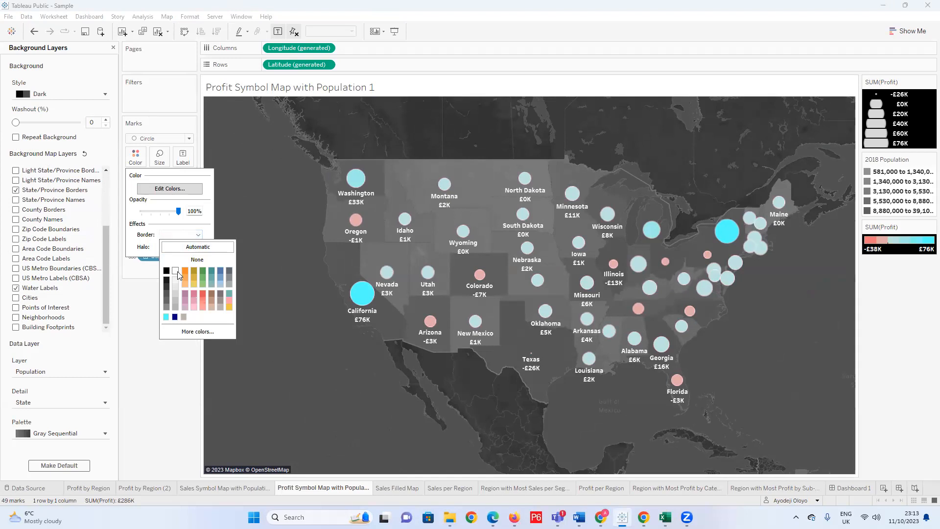
pyautogui.click(153, 399)
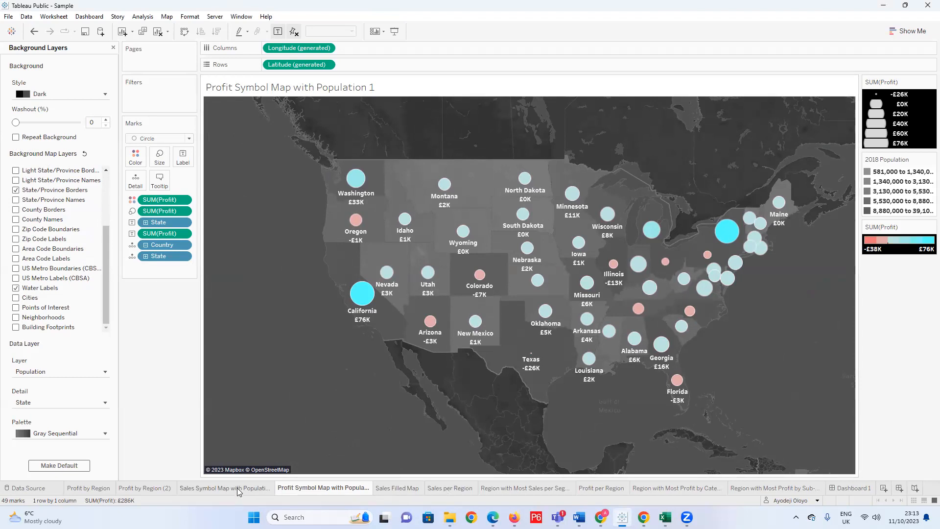
pyautogui.moveTo(238, 492)
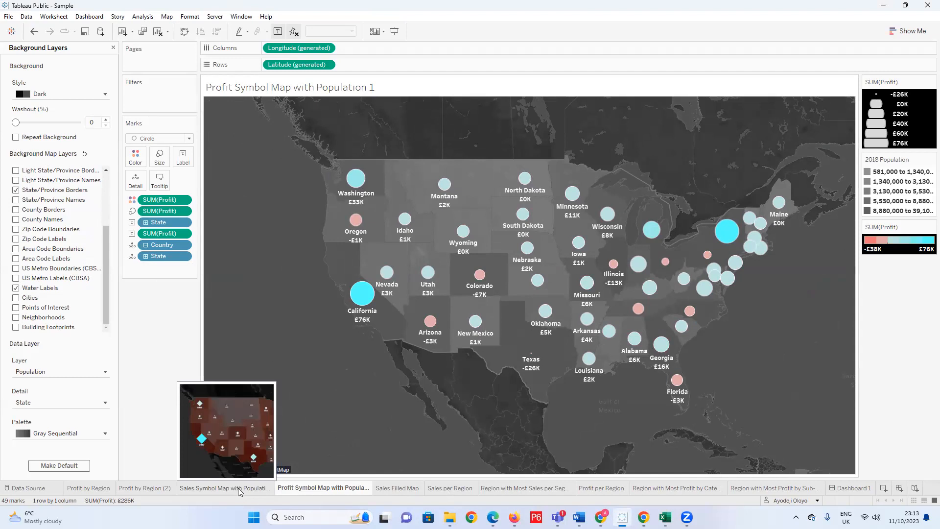
pyautogui.moveTo(415, 490)
pyautogui.moveTo(454, 490)
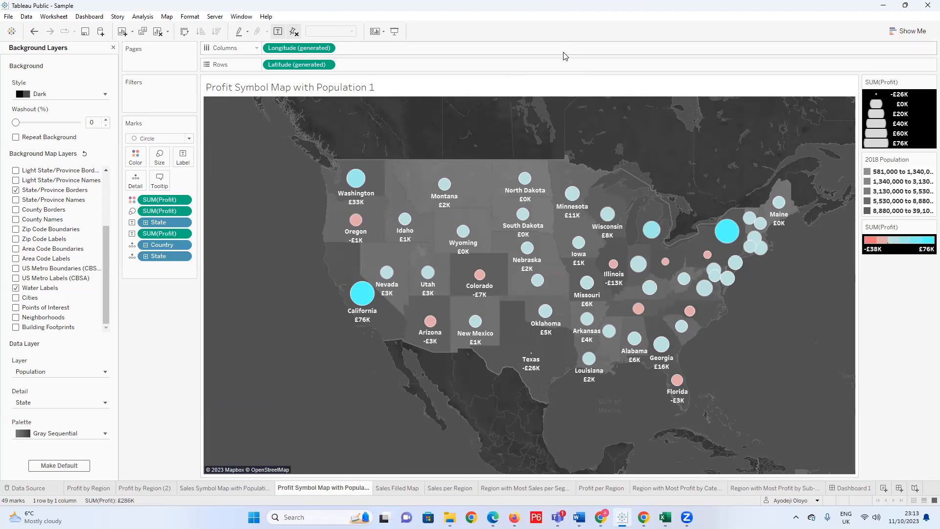
pyautogui.click(113, 48)
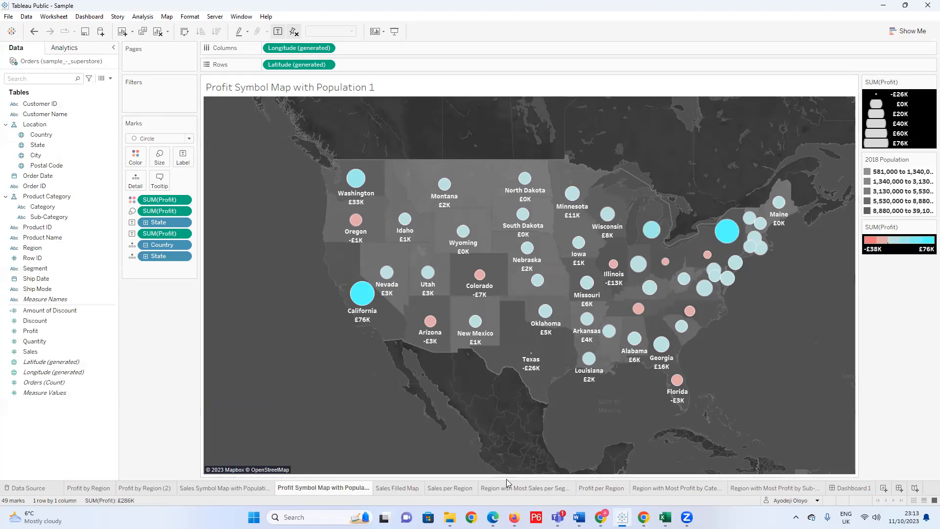
# Review the profit-by-category and sub-category sheets and Dashboard 1, and add a new worksheet placed just before Dashboard 1.
pyautogui.click(678, 488)
pyautogui.click(769, 486)
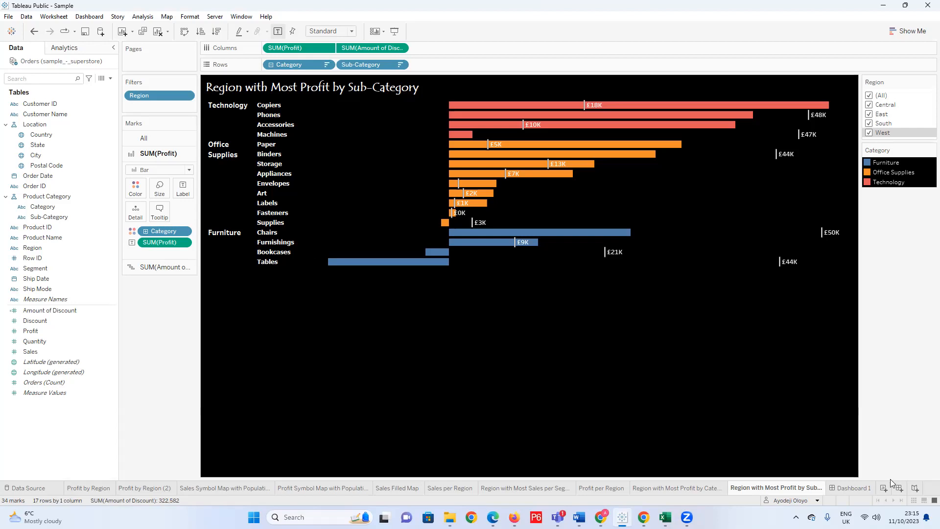
pyautogui.click(856, 489)
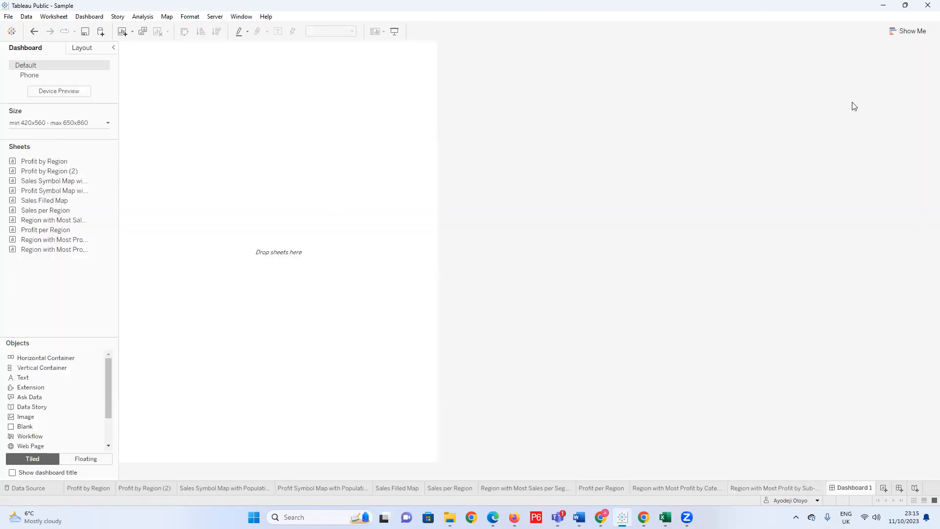
pyautogui.click(882, 488)
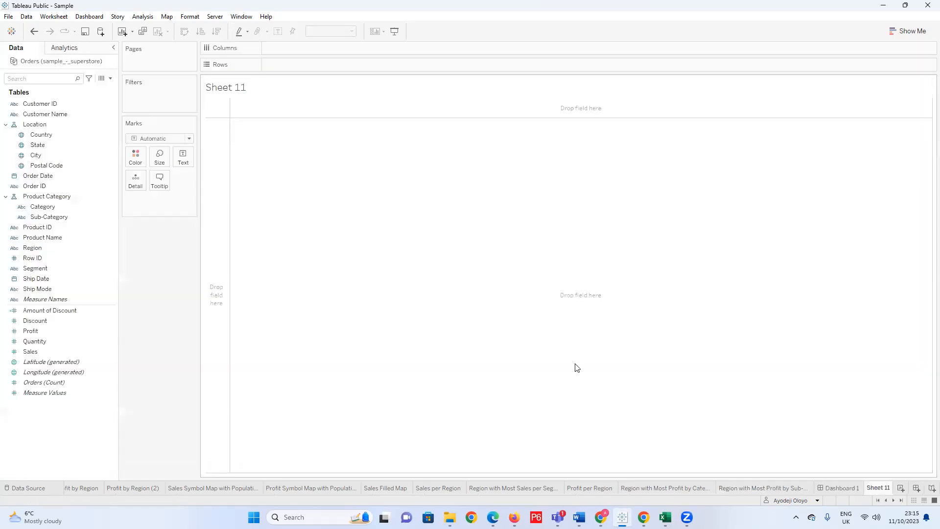
pyautogui.moveTo(878, 488); pyautogui.dragTo(826, 489)
# Try a vertical bar chart of Sales by Region on the new worksheet, and clear both fields from it.
pyautogui.click(68, 164)
pyautogui.moveTo(52, 114); pyautogui.dragTo(241, 48)
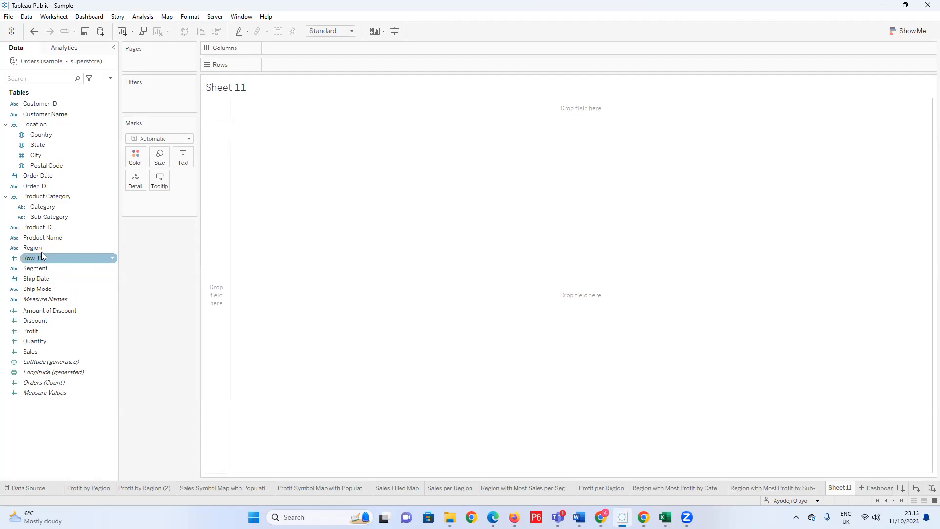
pyautogui.moveTo(43, 206); pyautogui.dragTo(303, 48)
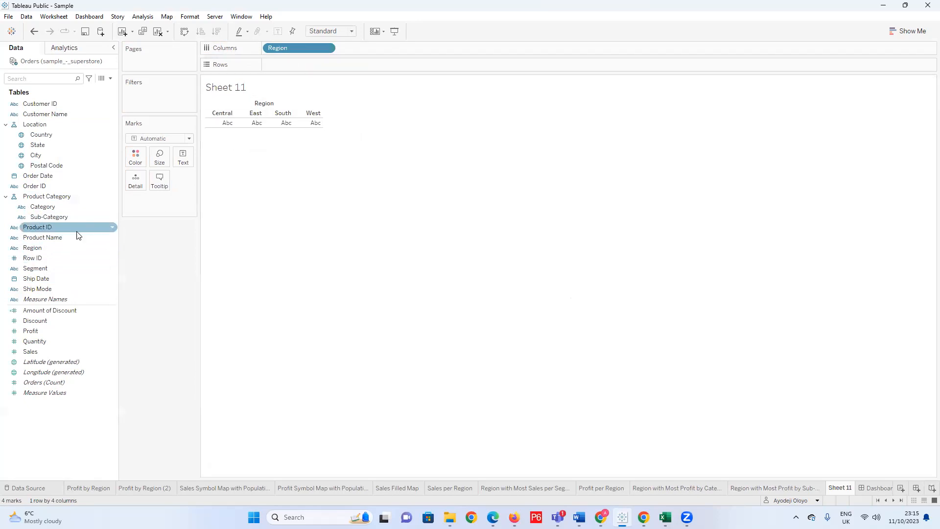
pyautogui.moveTo(40, 351); pyautogui.dragTo(309, 66)
pyautogui.moveTo(315, 329)
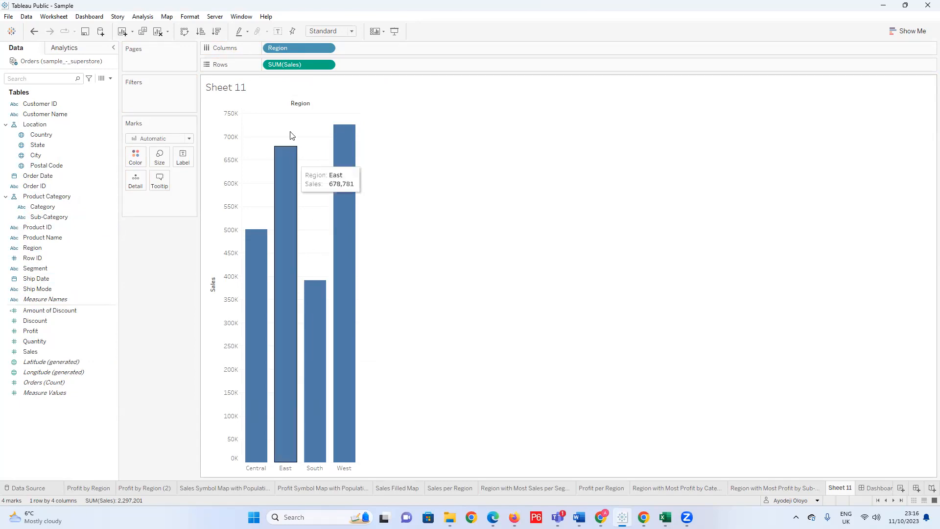
pyautogui.moveTo(312, 48); pyautogui.dragTo(368, 228)
pyautogui.moveTo(299, 65); pyautogui.dragTo(333, 230)
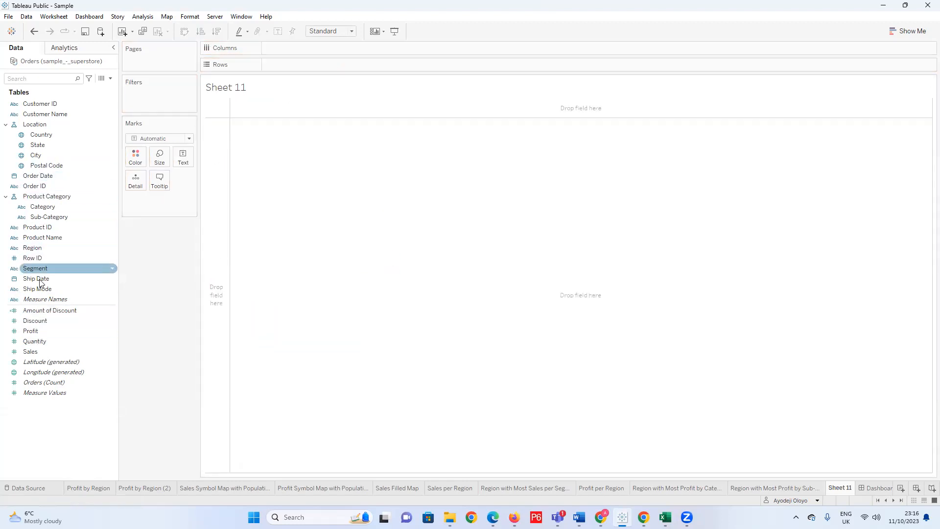
# Try a horizontal bar chart of Sales by Region on the new worksheet, and undo adding Sales.
pyautogui.moveTo(43, 249); pyautogui.dragTo(272, 120)
pyautogui.moveTo(301, 67); pyautogui.dragTo(301, 64)
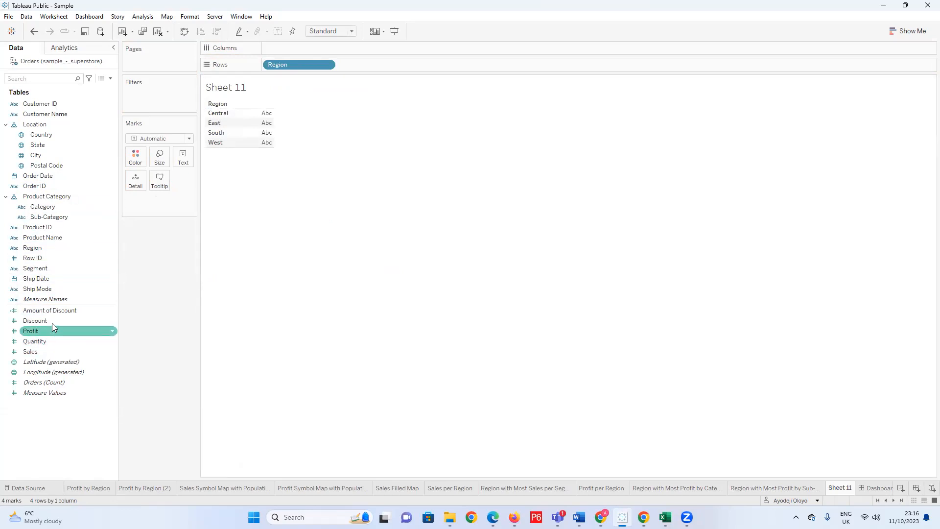
pyautogui.moveTo(40, 352); pyautogui.dragTo(297, 48)
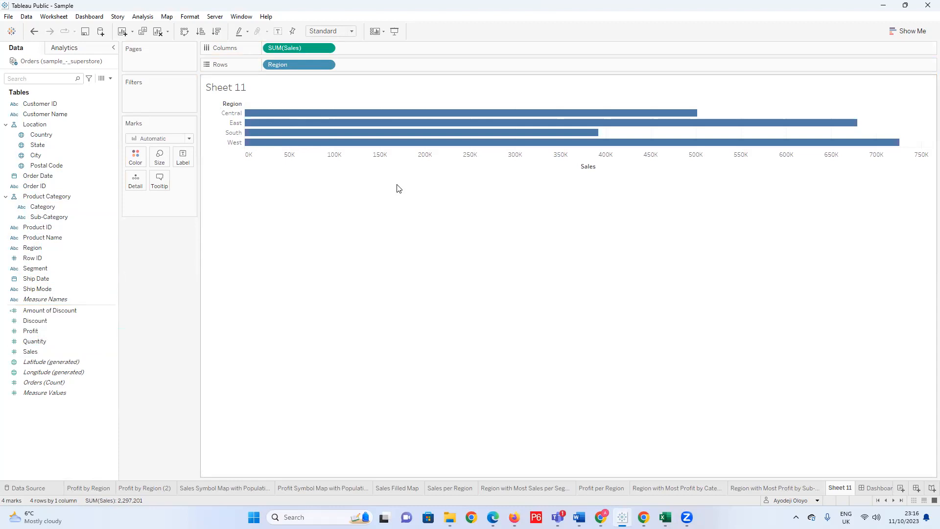
pyautogui.hotkey('ctrl', 'z')
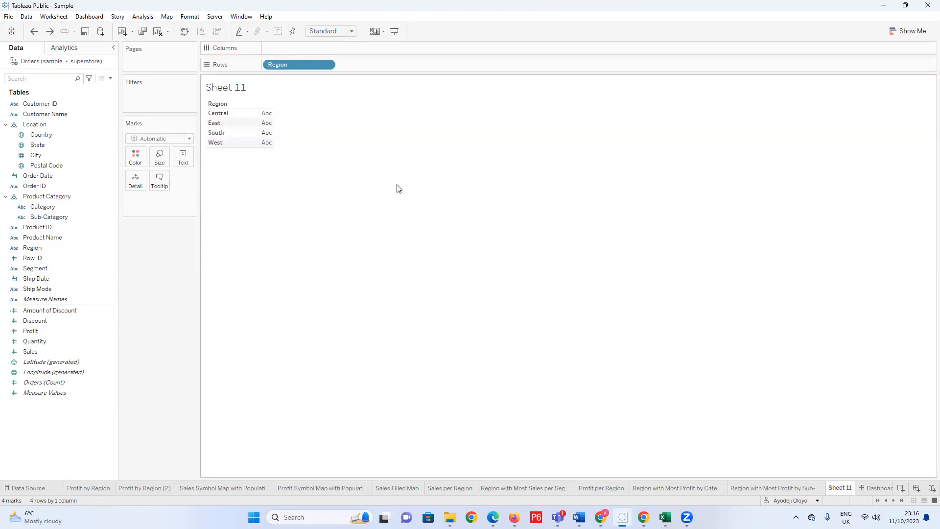
# Delete the Sheet 11 worksheet.
pyautogui.rightClick(838, 488)
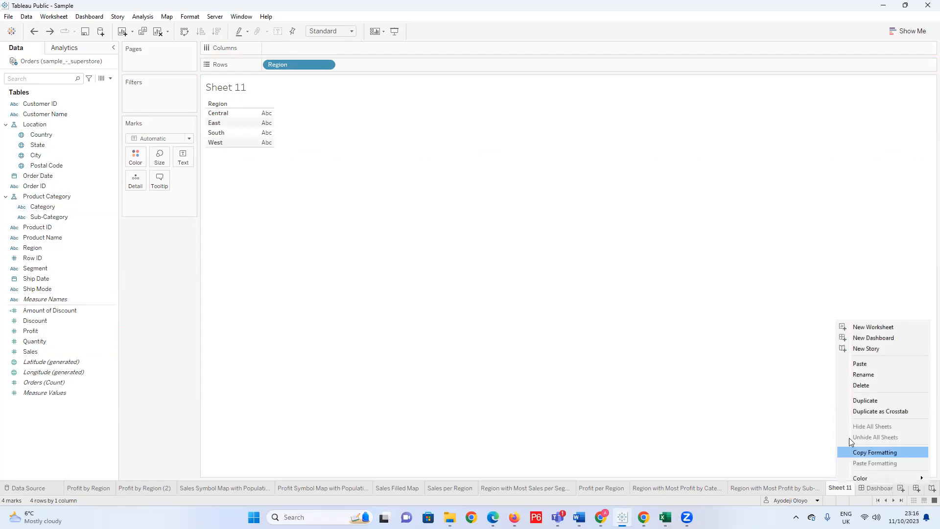
pyautogui.click(860, 386)
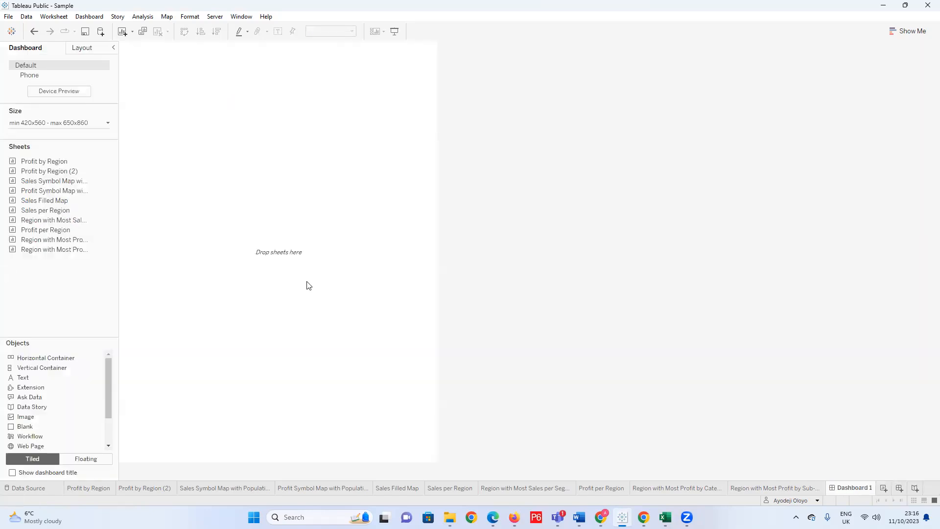
# Review the sheets for the region with most sales per segment and most profit by category and sub-category.
pyautogui.click(520, 488)
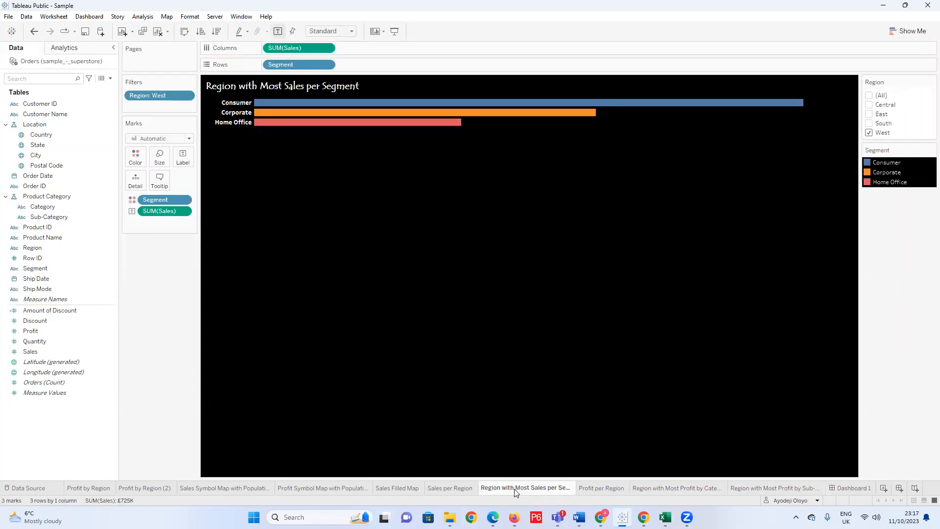
pyautogui.click(694, 488)
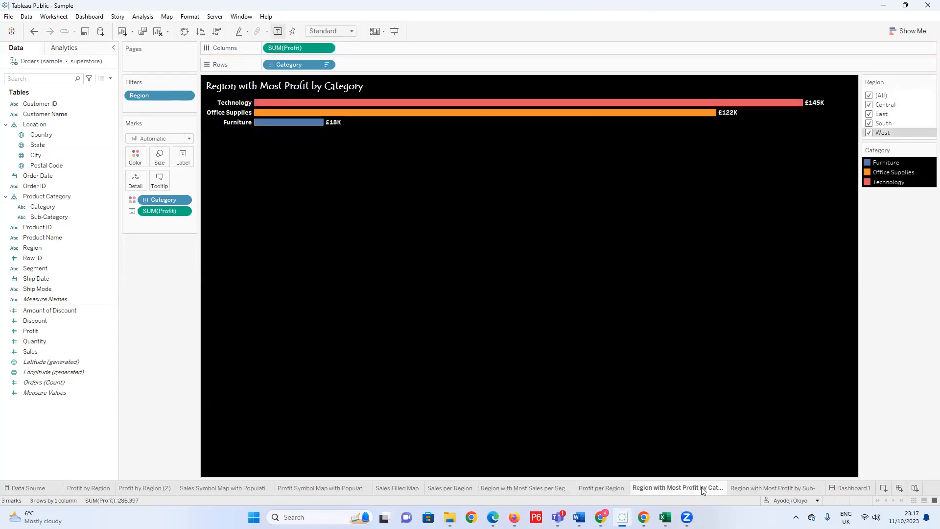
pyautogui.click(744, 488)
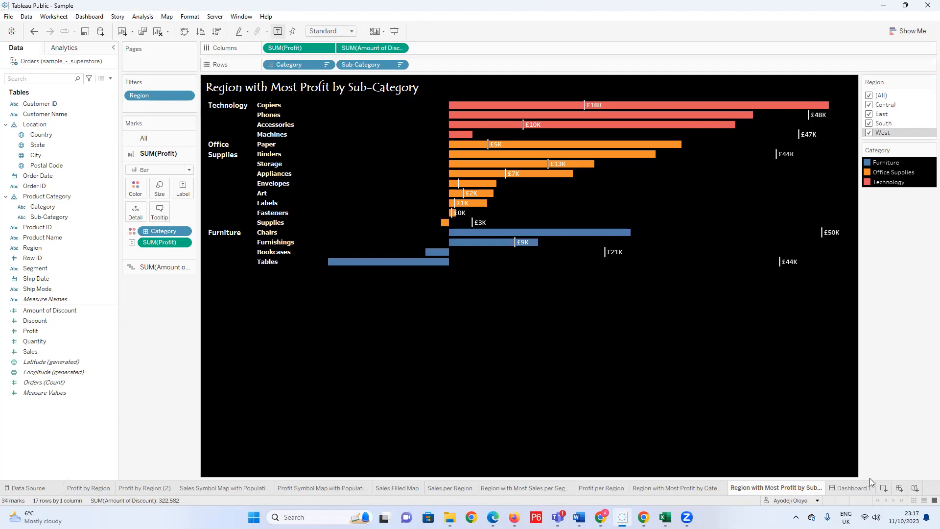
# Review the sheets in order from Profit by Region through the sales and profit symbol maps and Sales Filled Map to Sales per Region.
pyautogui.moveTo(687, 517)
pyautogui.moveTo(578, 518)
pyautogui.click(86, 487)
pyautogui.click(133, 486)
pyautogui.click(204, 488)
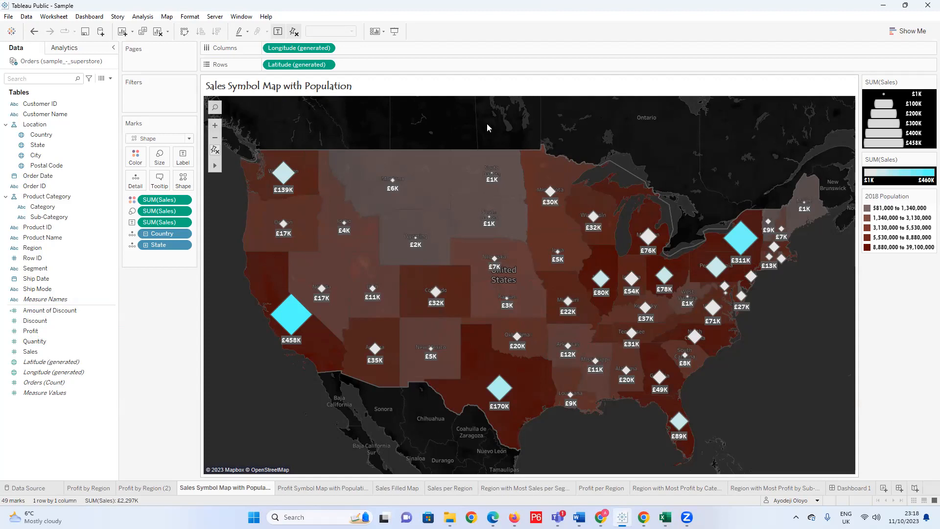
pyautogui.moveTo(306, 367)
pyautogui.click(308, 488)
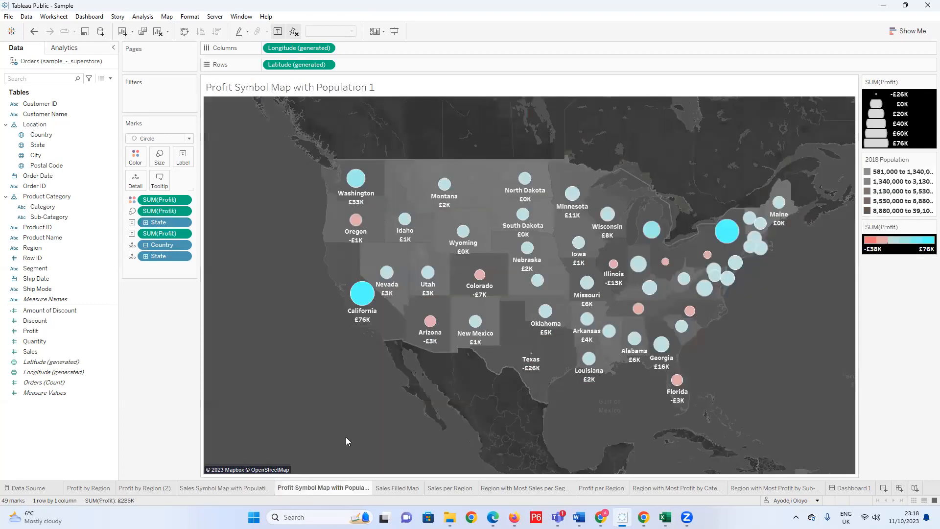
pyautogui.click(408, 487)
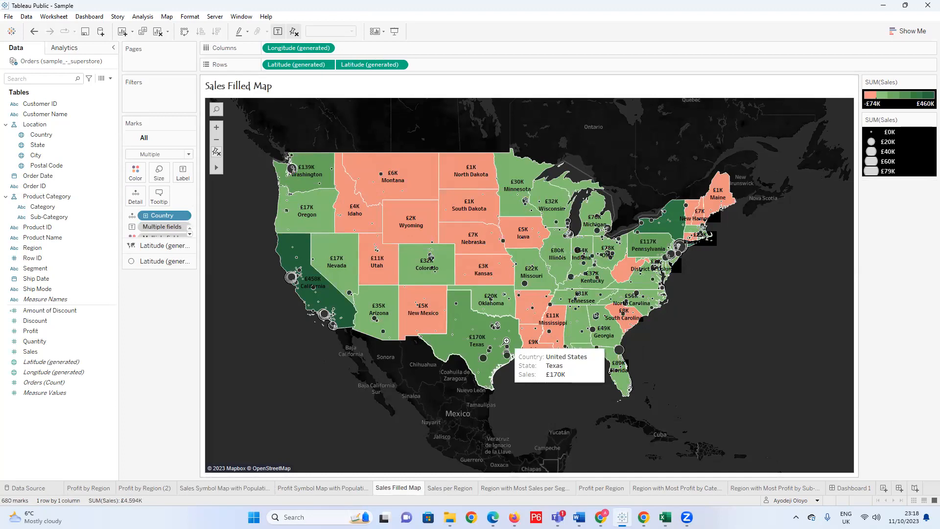
pyautogui.moveTo(448, 492)
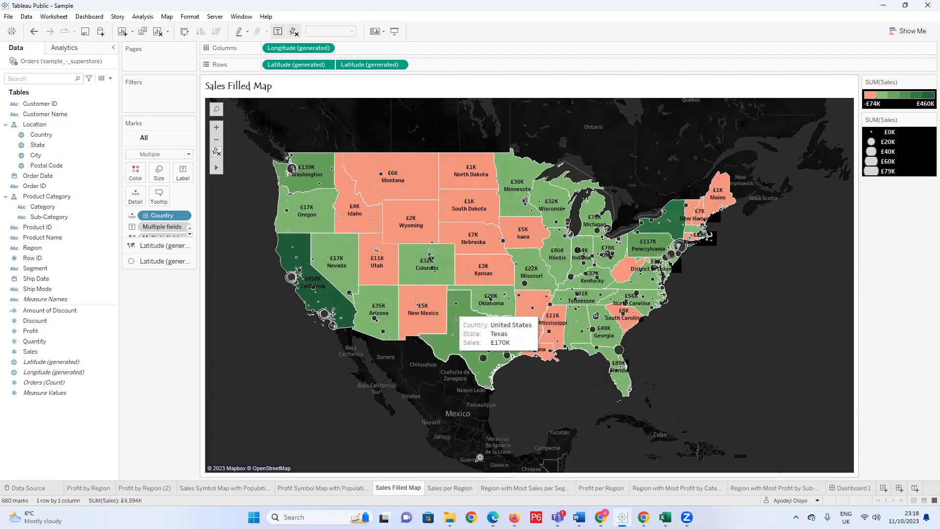
pyautogui.click(447, 488)
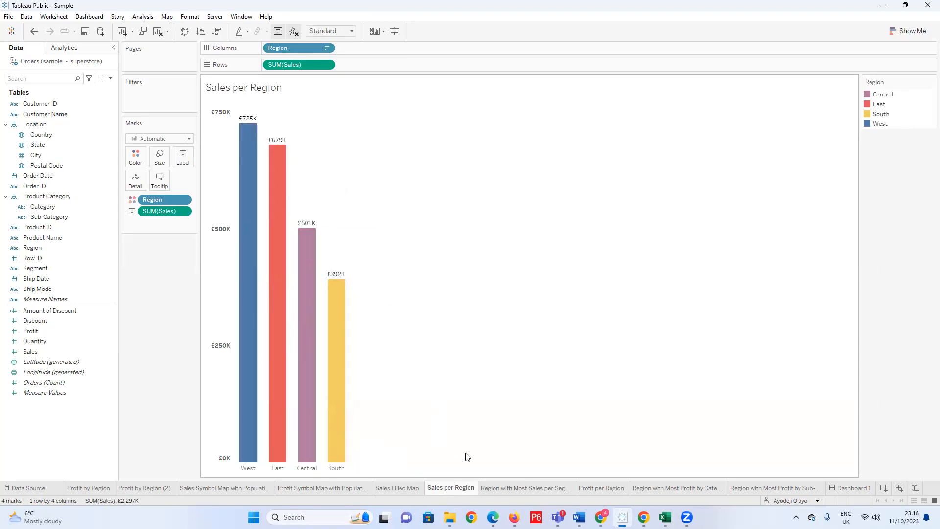
# Revisit Sales Filled Map and compare the profit and sales symbol maps over population shading.
pyautogui.click(399, 489)
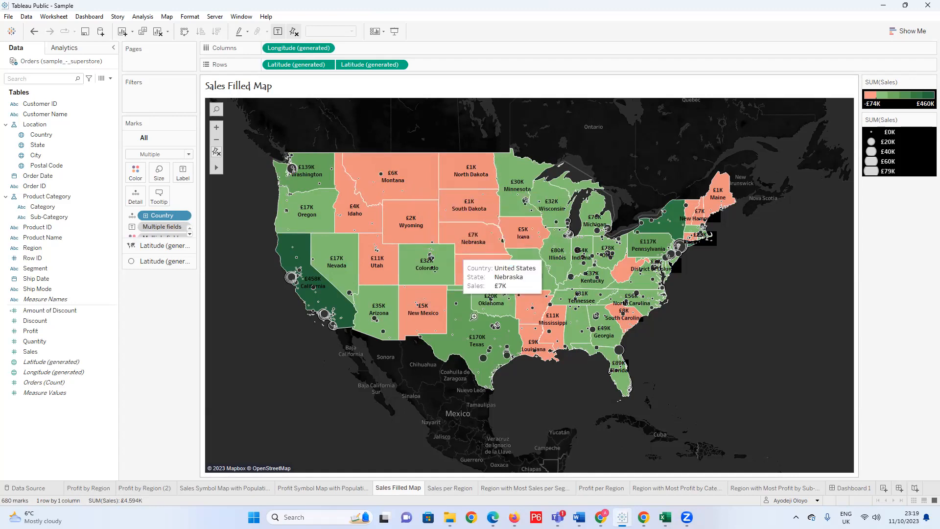
pyautogui.click(282, 489)
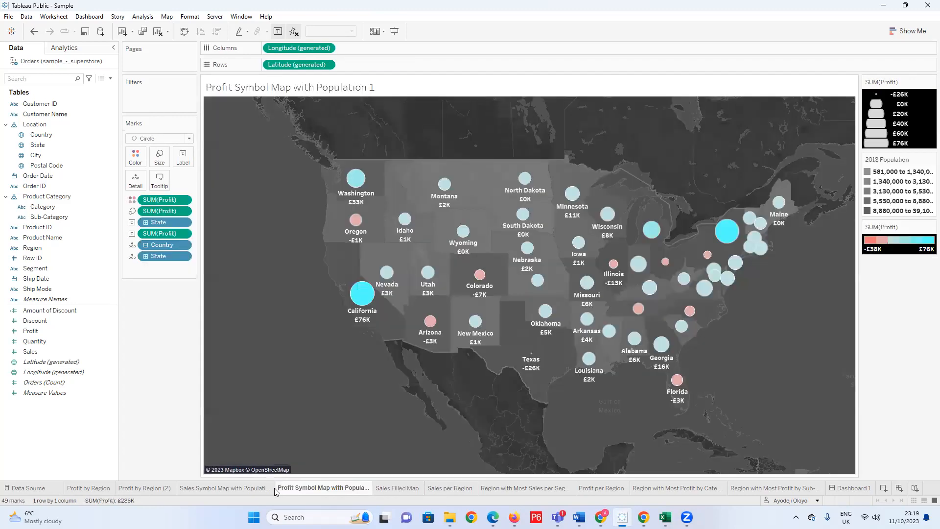
pyautogui.click(247, 488)
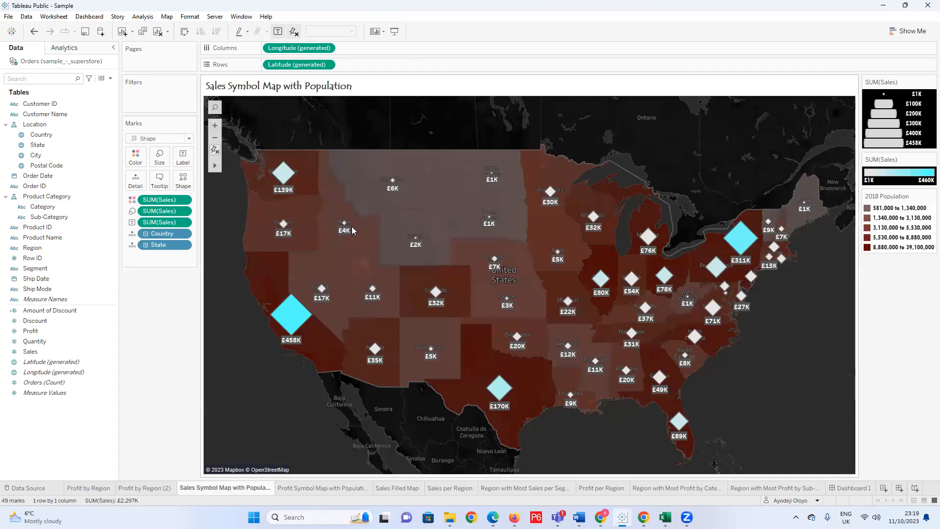
pyautogui.click(304, 488)
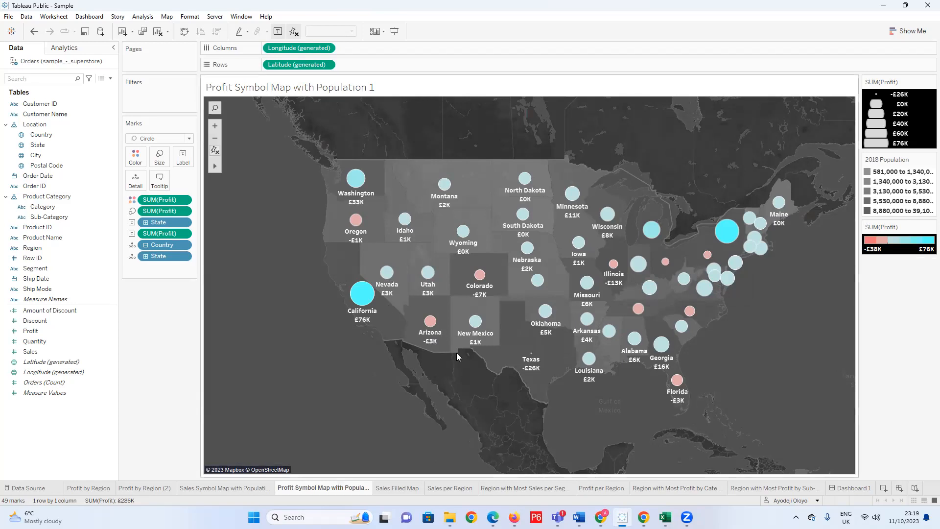
# Compare the Sales per Region chart with the segment breakdown of the region with most sales.
pyautogui.click(523, 488)
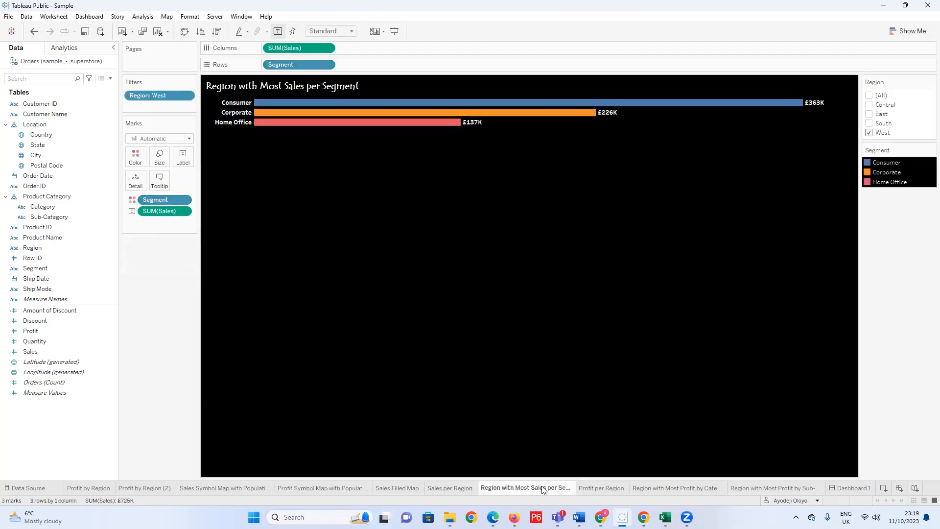
pyautogui.click(461, 489)
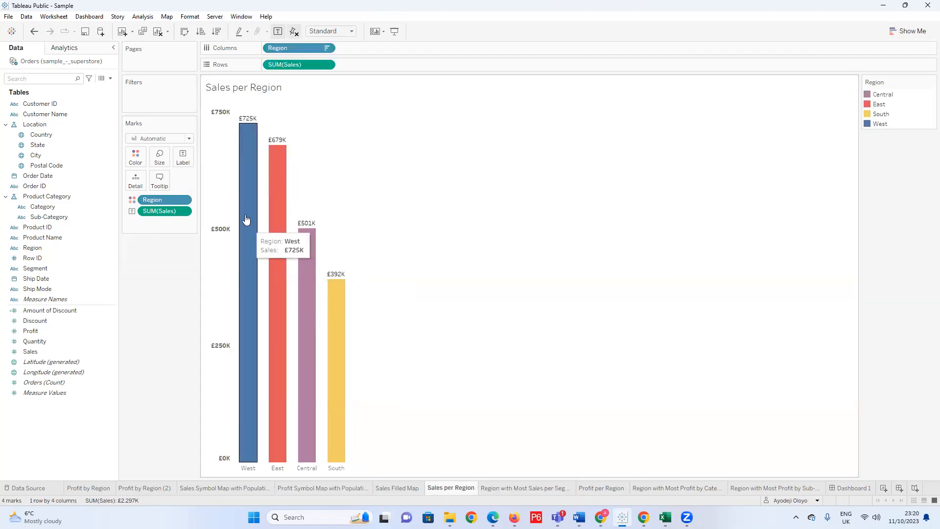
pyautogui.click(510, 488)
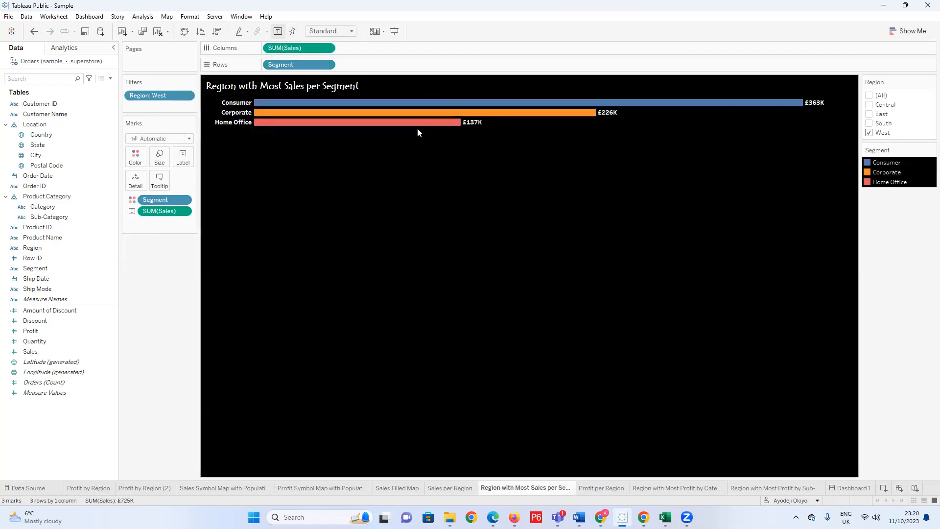
# Compare the Profit per Region chart with the category and sub-category profit breakdowns, ending on the category sheet.
pyautogui.click(596, 487)
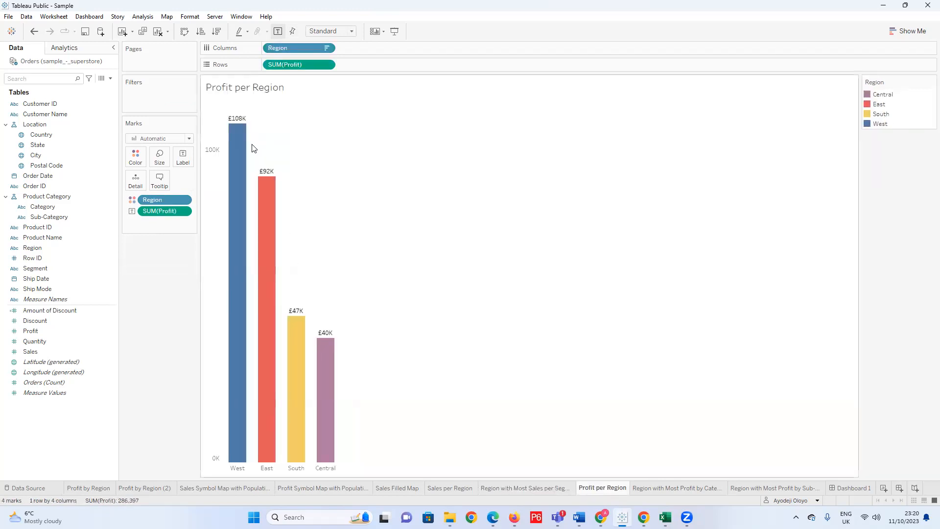
pyautogui.click(665, 488)
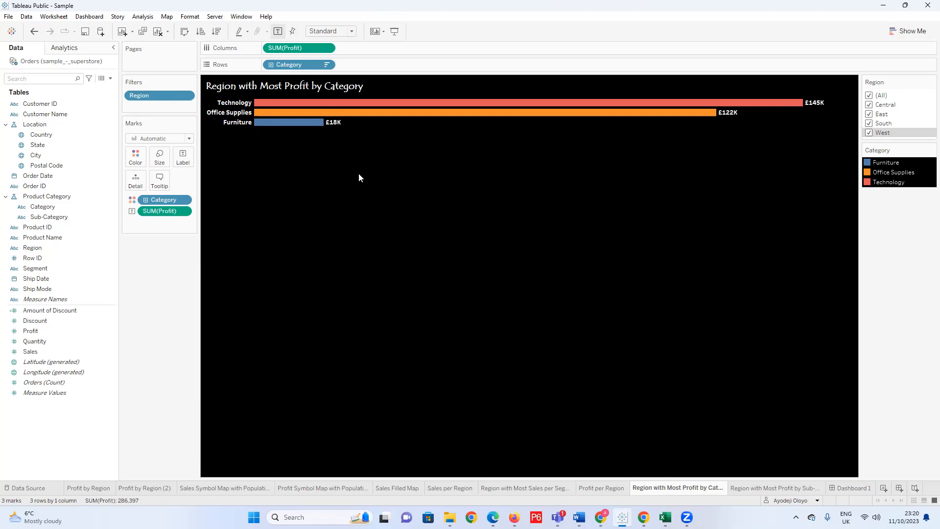
pyautogui.click(602, 486)
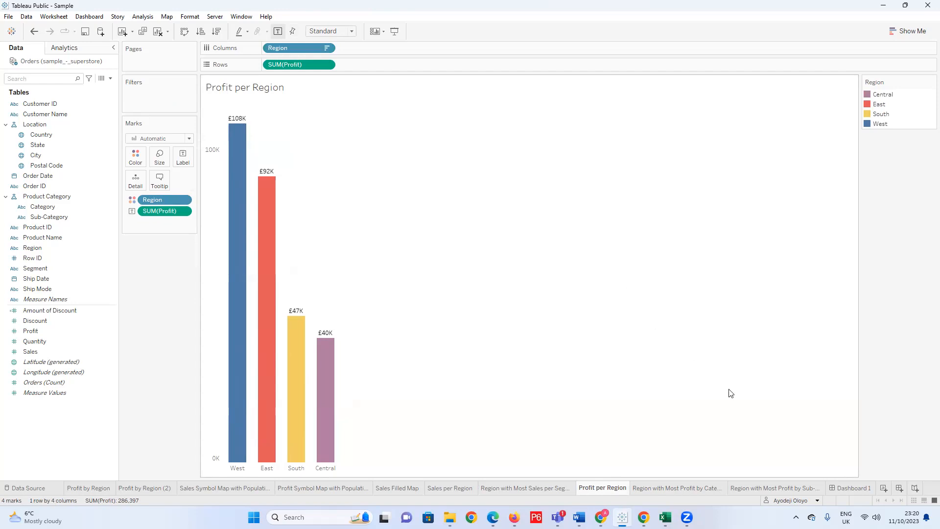
pyautogui.click(776, 488)
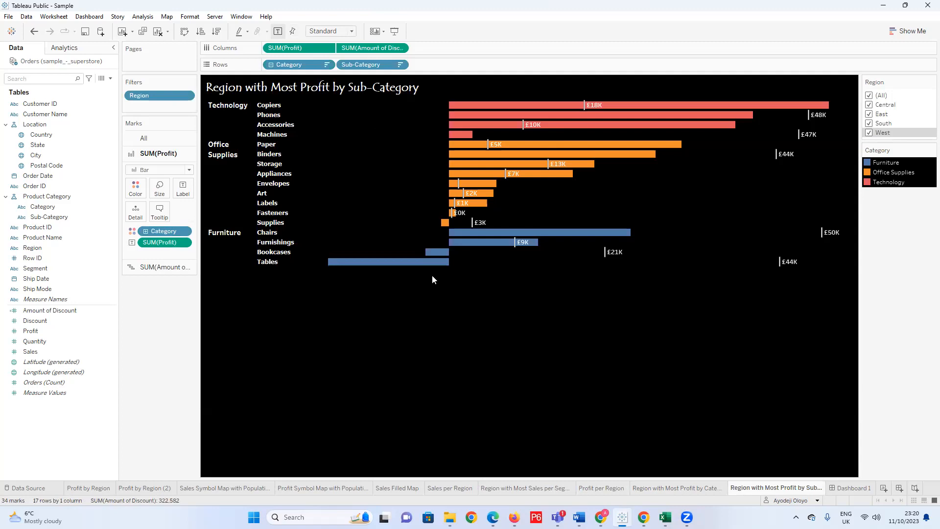
pyautogui.click(684, 489)
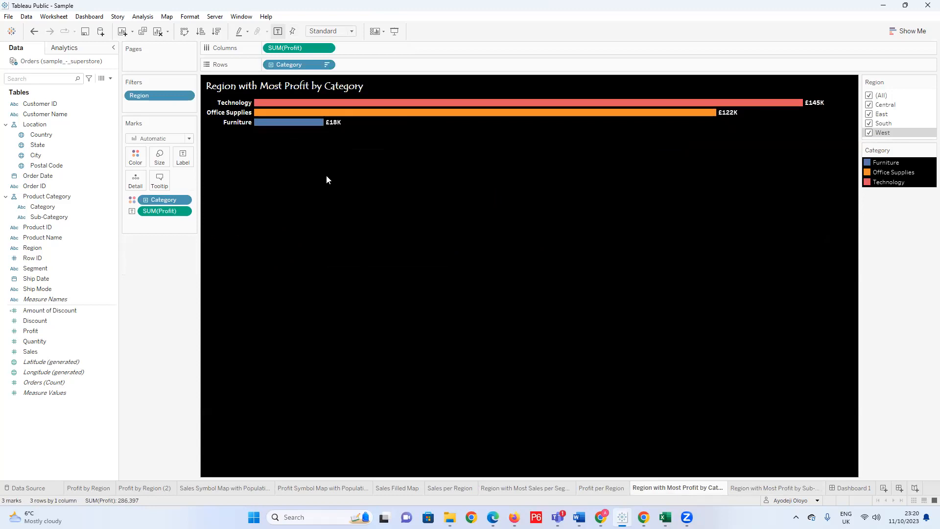
pyautogui.moveTo(311, 123)
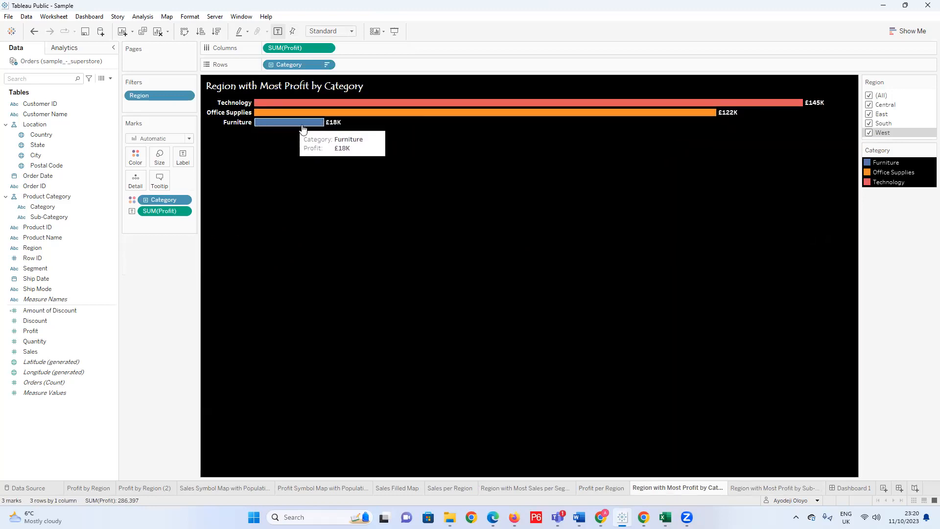
# Examine profit against amount of discount for Supplies, Binders, Machines and Tables on the sub-category sheet.
pyautogui.click(760, 488)
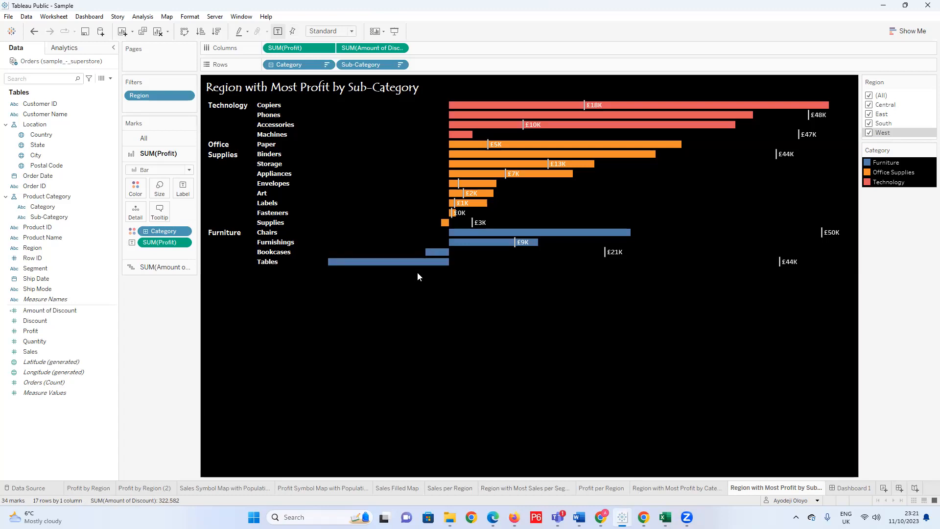
pyautogui.moveTo(444, 225)
pyautogui.moveTo(464, 155)
pyautogui.moveTo(795, 139)
pyautogui.moveTo(455, 140)
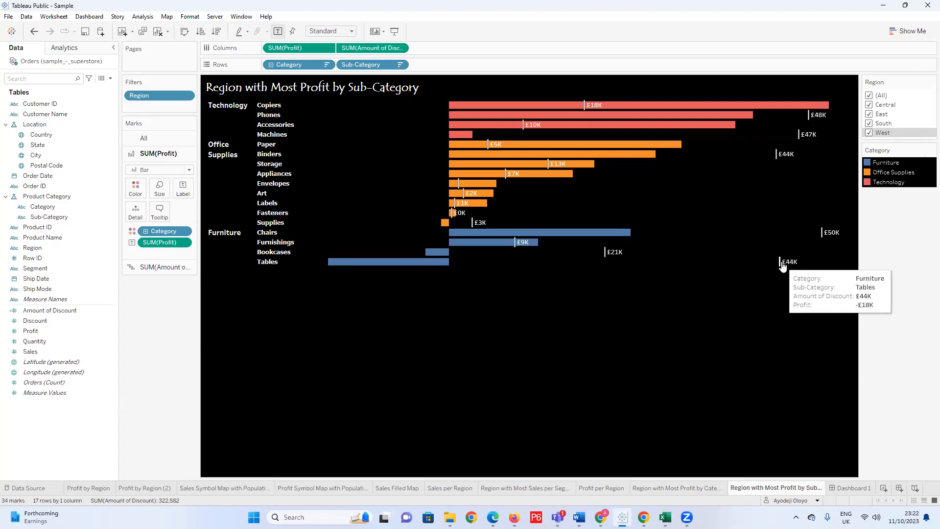
pyautogui.moveTo(790, 268)
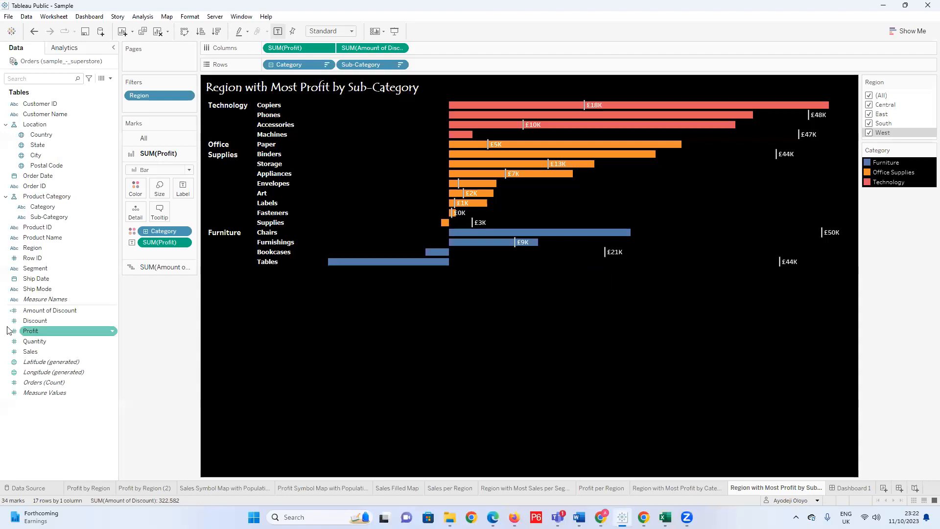
pyautogui.rightClick(106, 405)
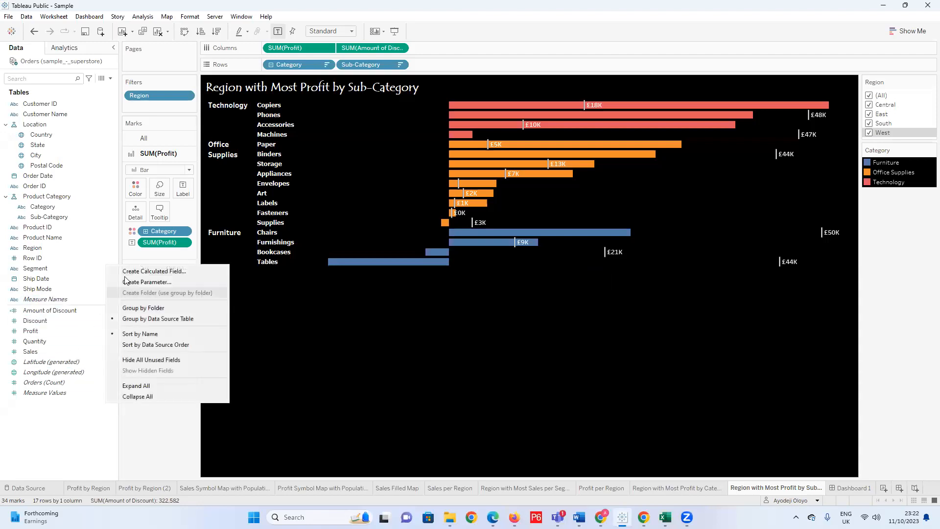
pyautogui.click(157, 271)
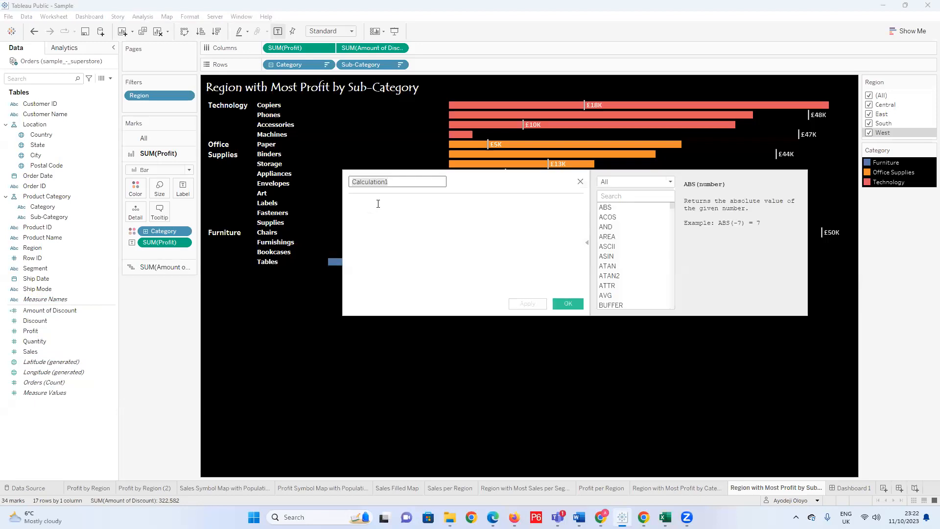
pyautogui.click(580, 183)
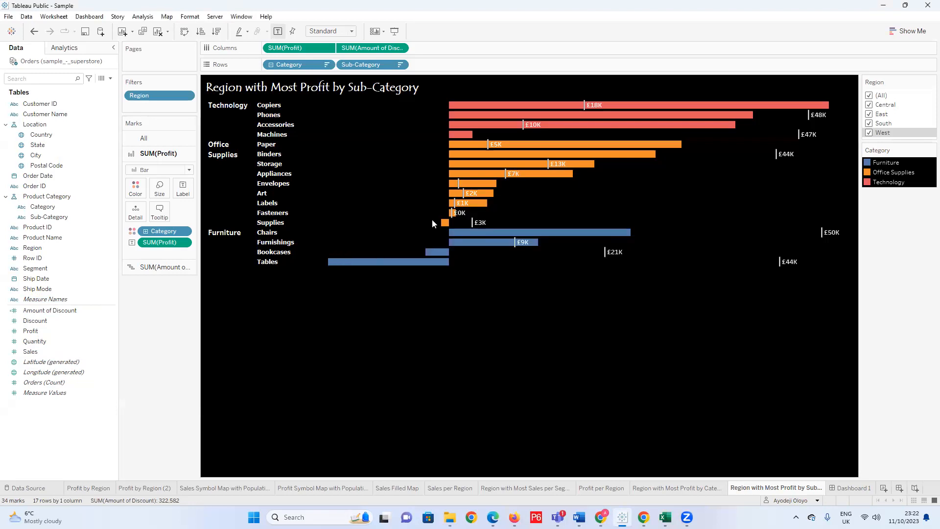
pyautogui.moveTo(445, 225)
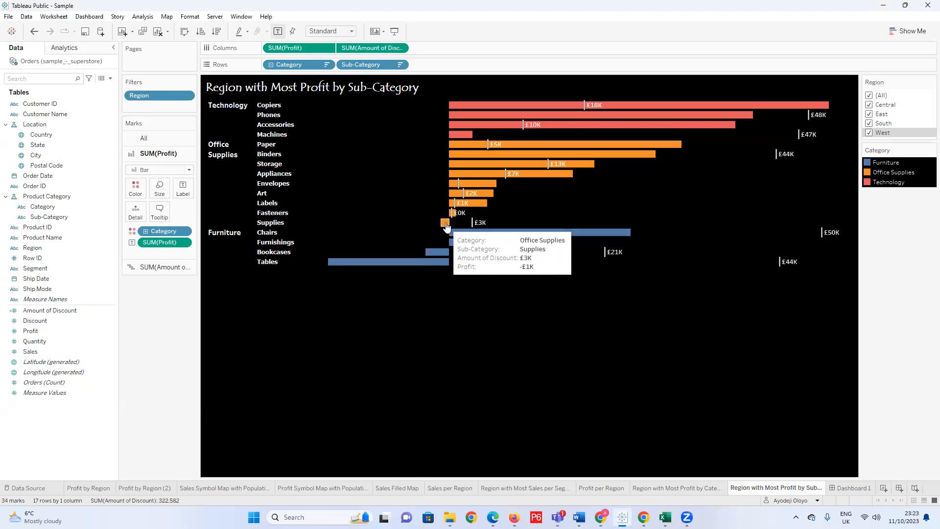